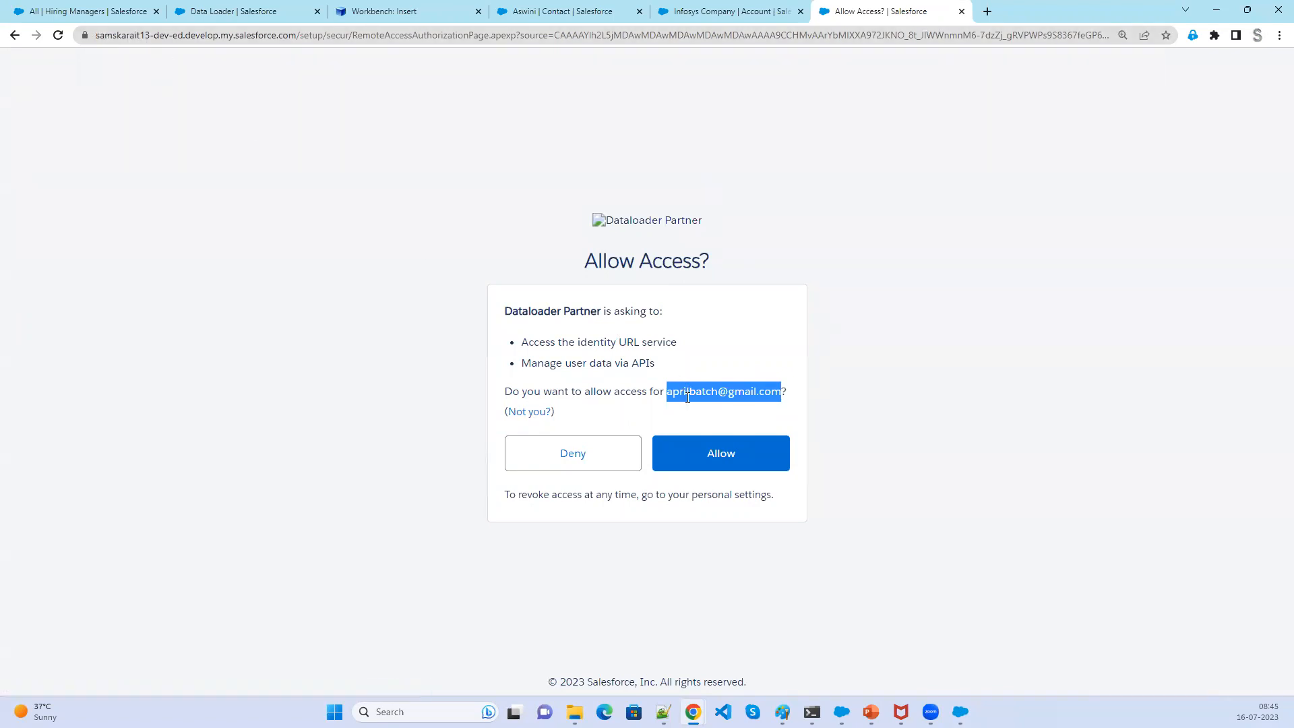
- Allow Dataloader Partner to access the account and continue past the connection confirmation
left_click(718, 450)
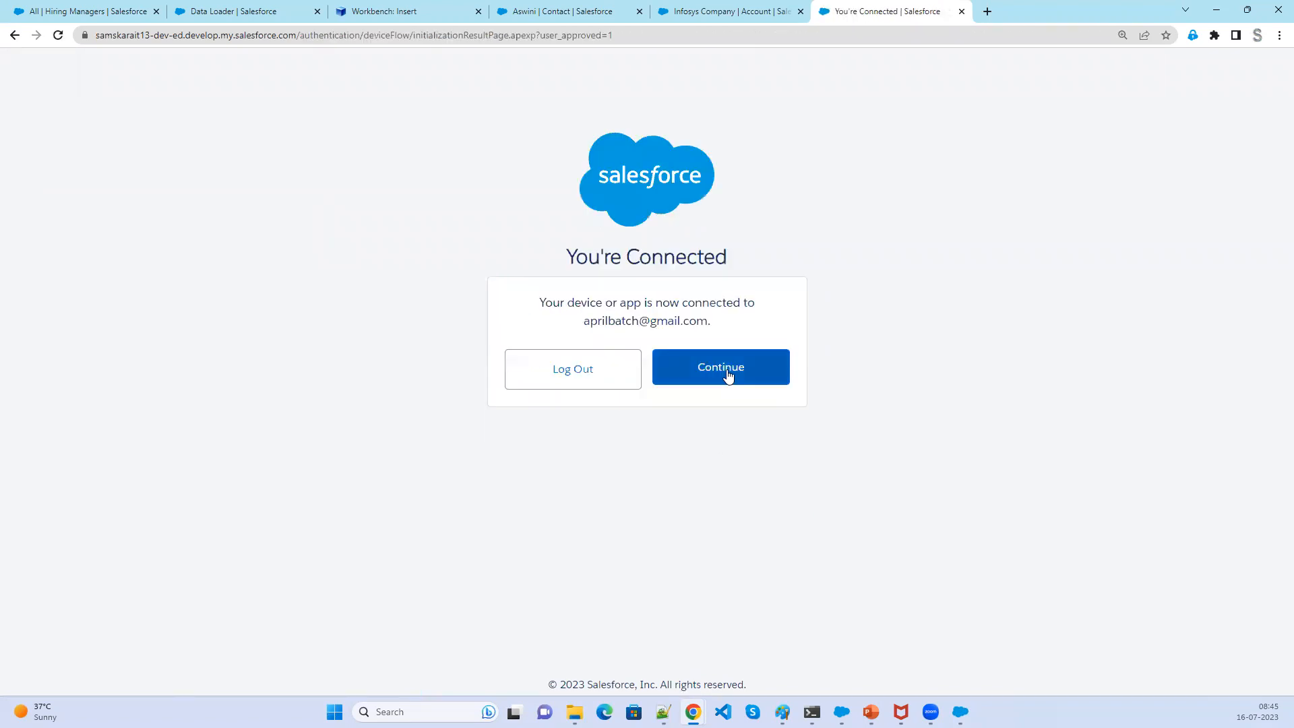
left_click(728, 375)
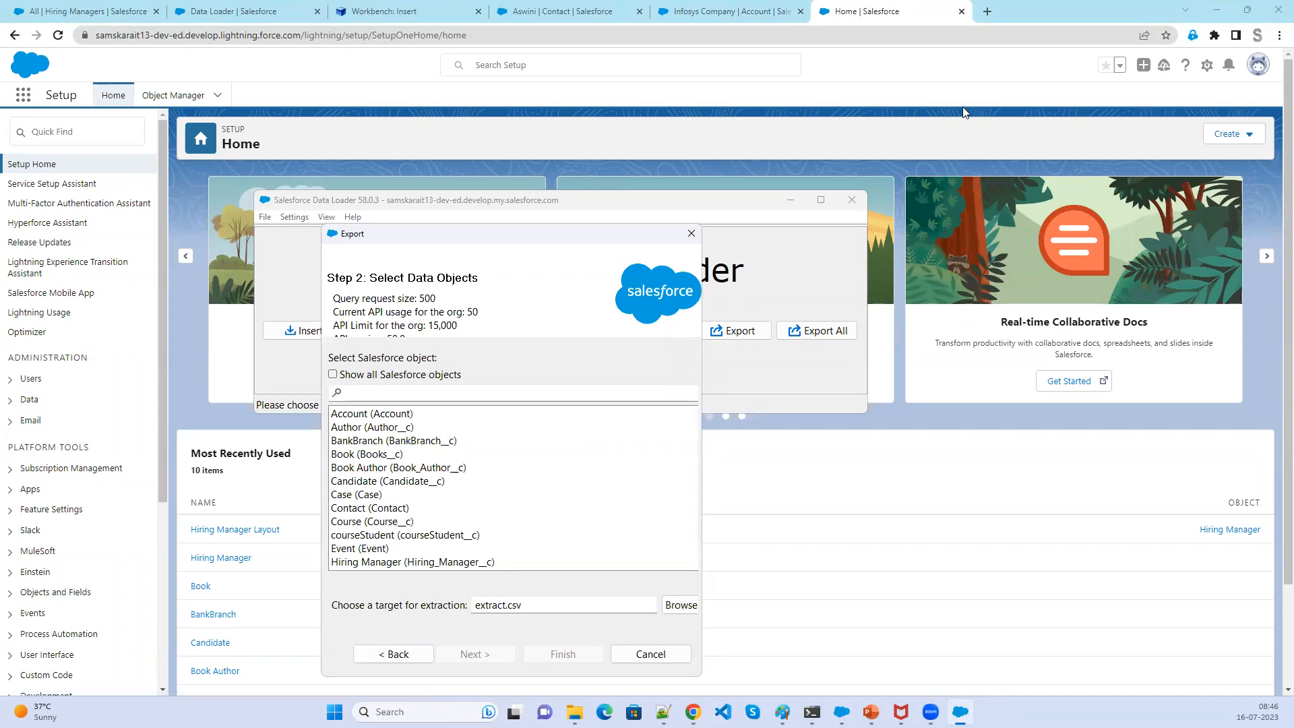
left_click(1216, 9)
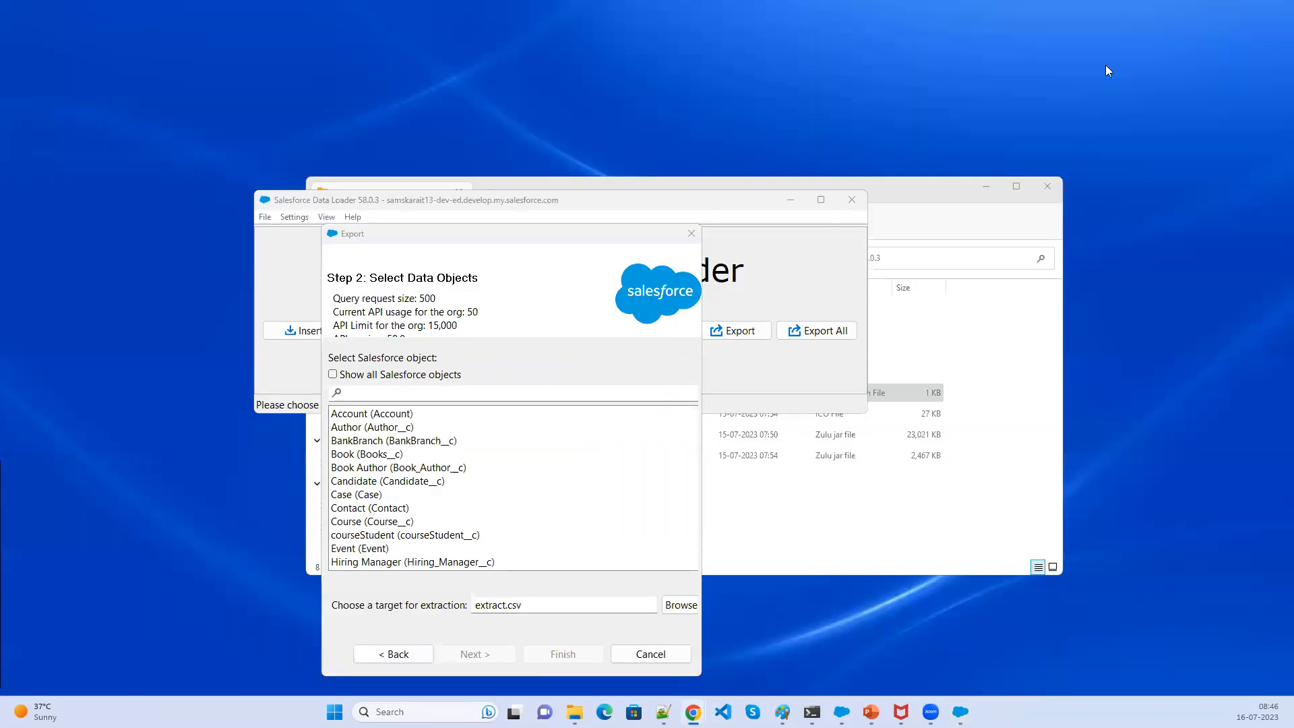
- Move the Export dialog aside and switch to the Data Loader slide presentation
left_click_drag(523, 237, 883, 105)
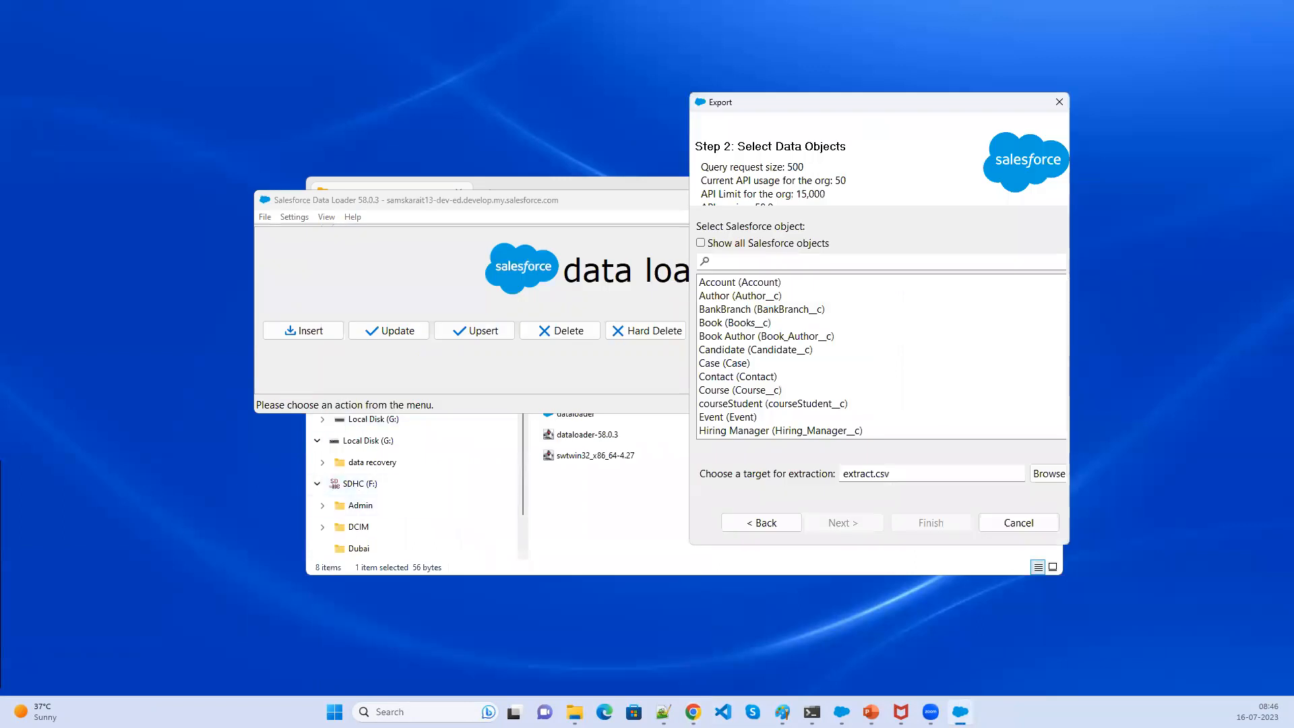
left_click(871, 712)
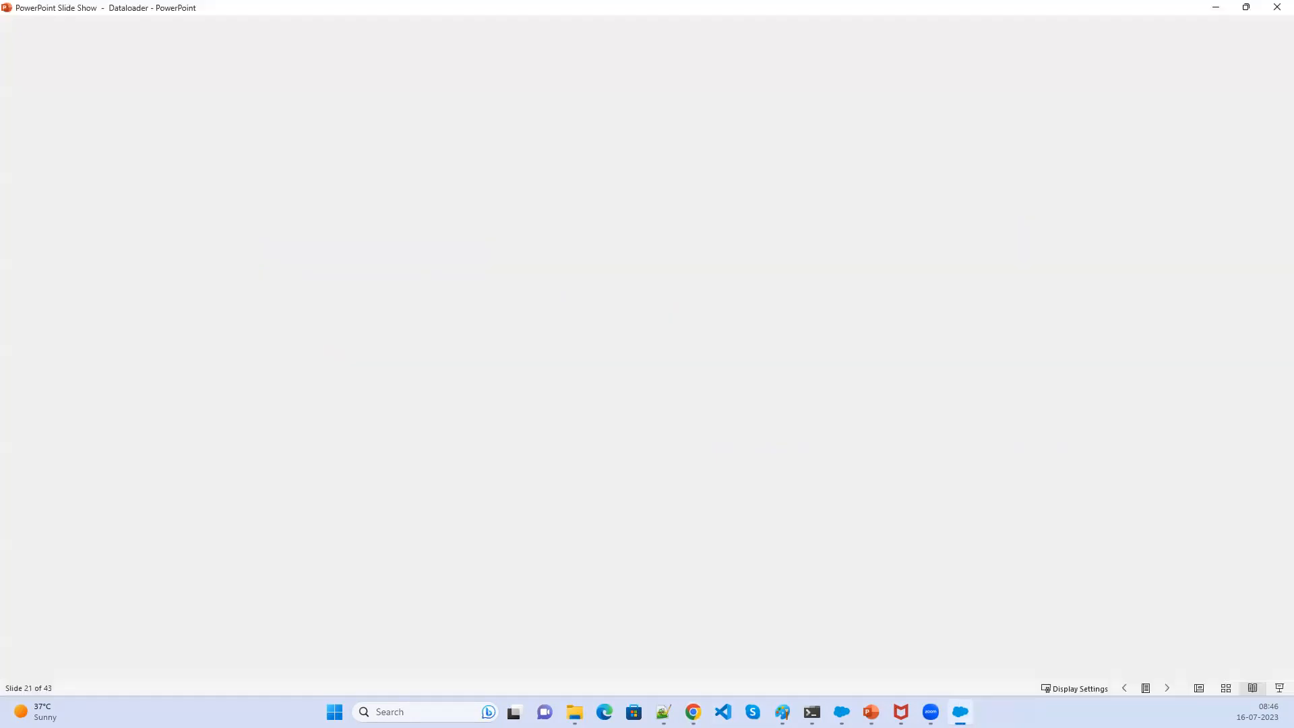
key("Escape")
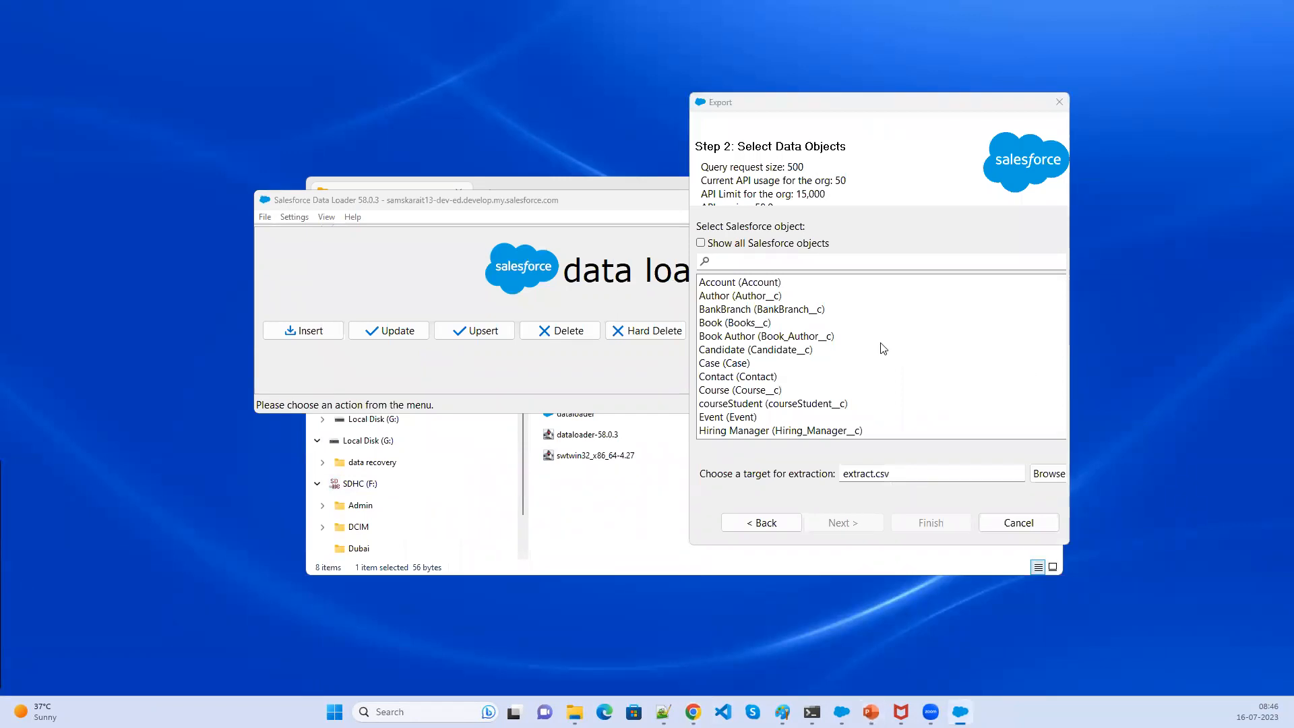
key("Escape")
key("alt+Tab")
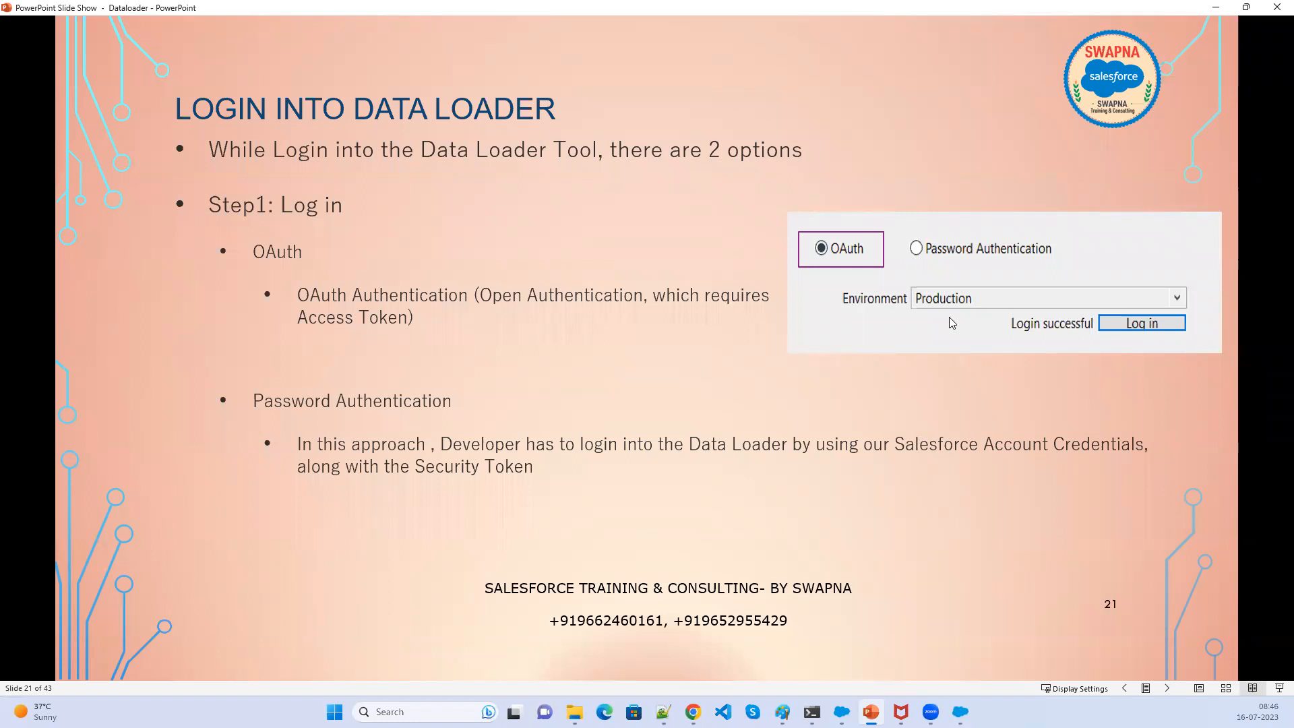
- Advance the slides to the Security Token instructions
left_click(1012, 457)
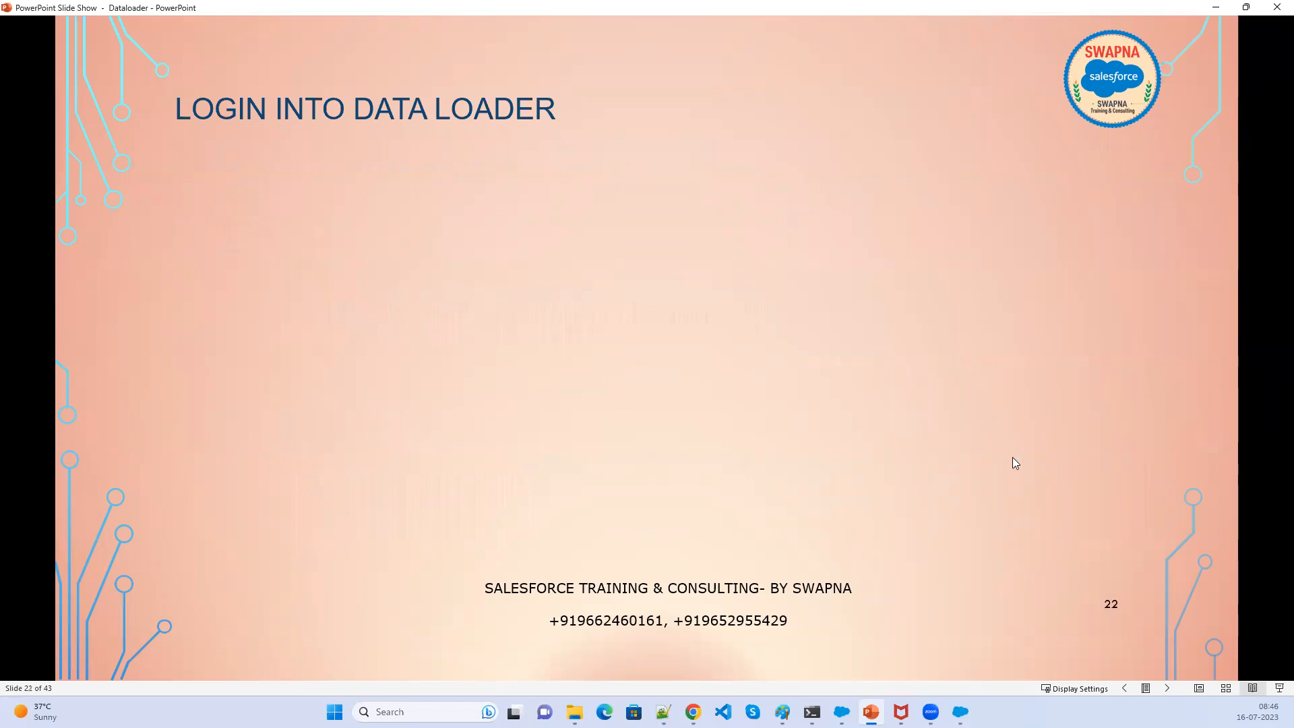
key("Right")
key("Right")
key("Right")
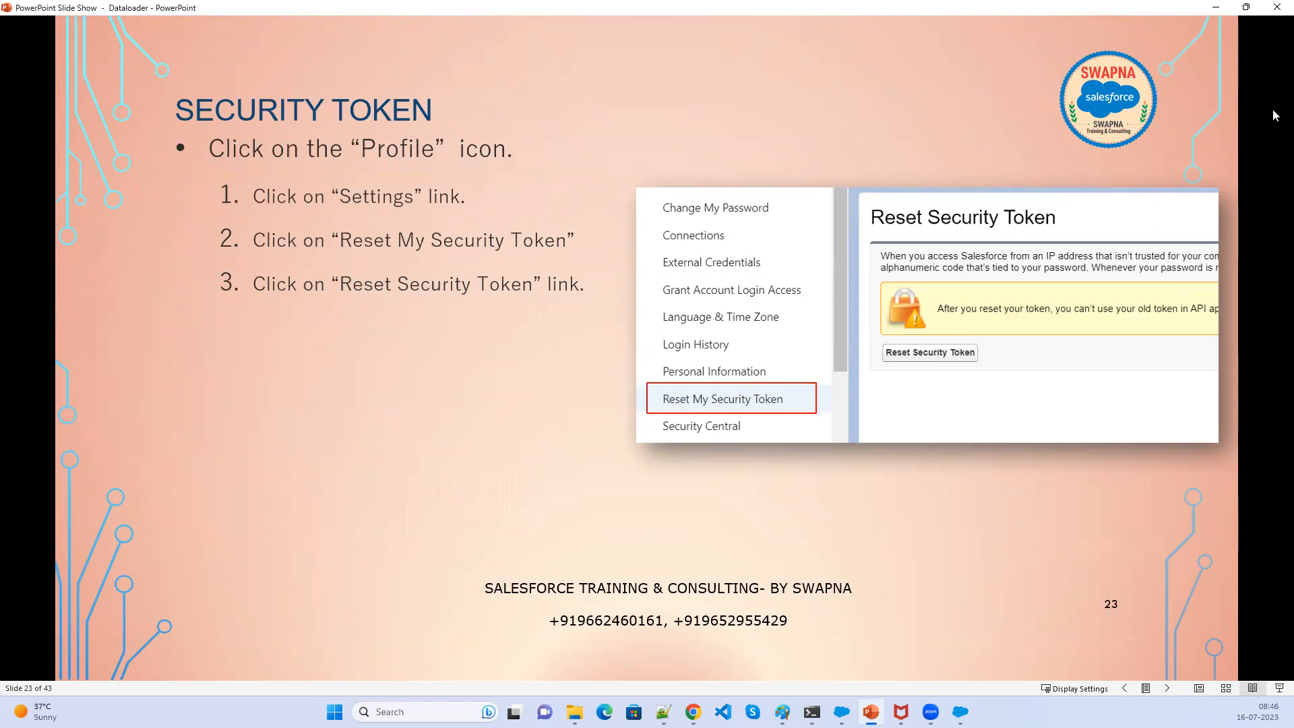
- Open the personal settings page for resetting the security token from the profile menu
left_click(1212, 10)
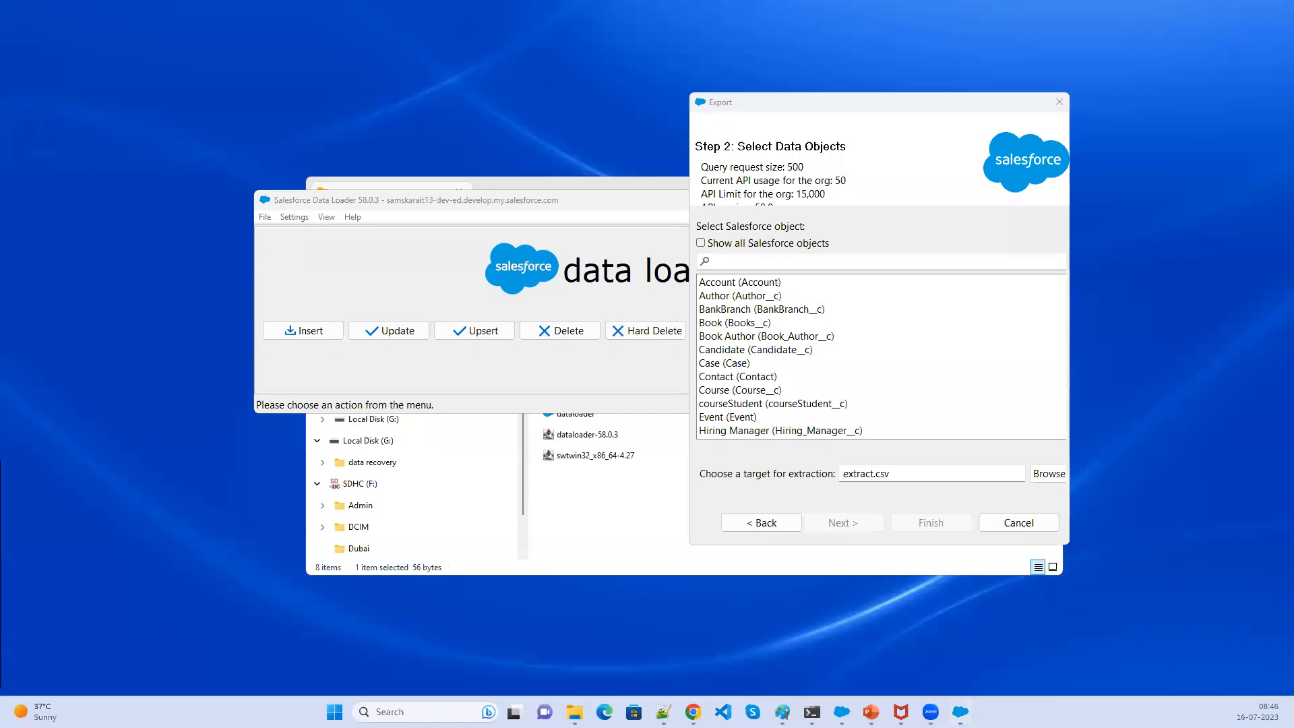
key("alt+Tab")
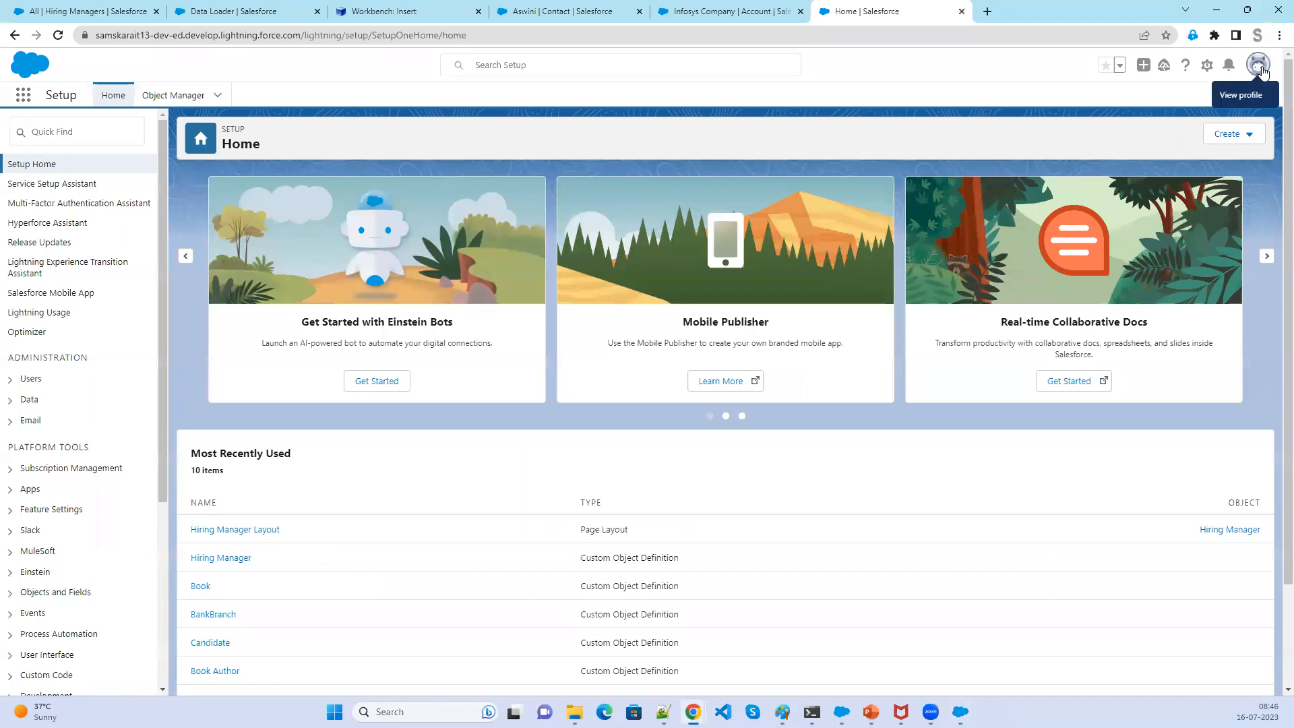
left_click(1260, 70)
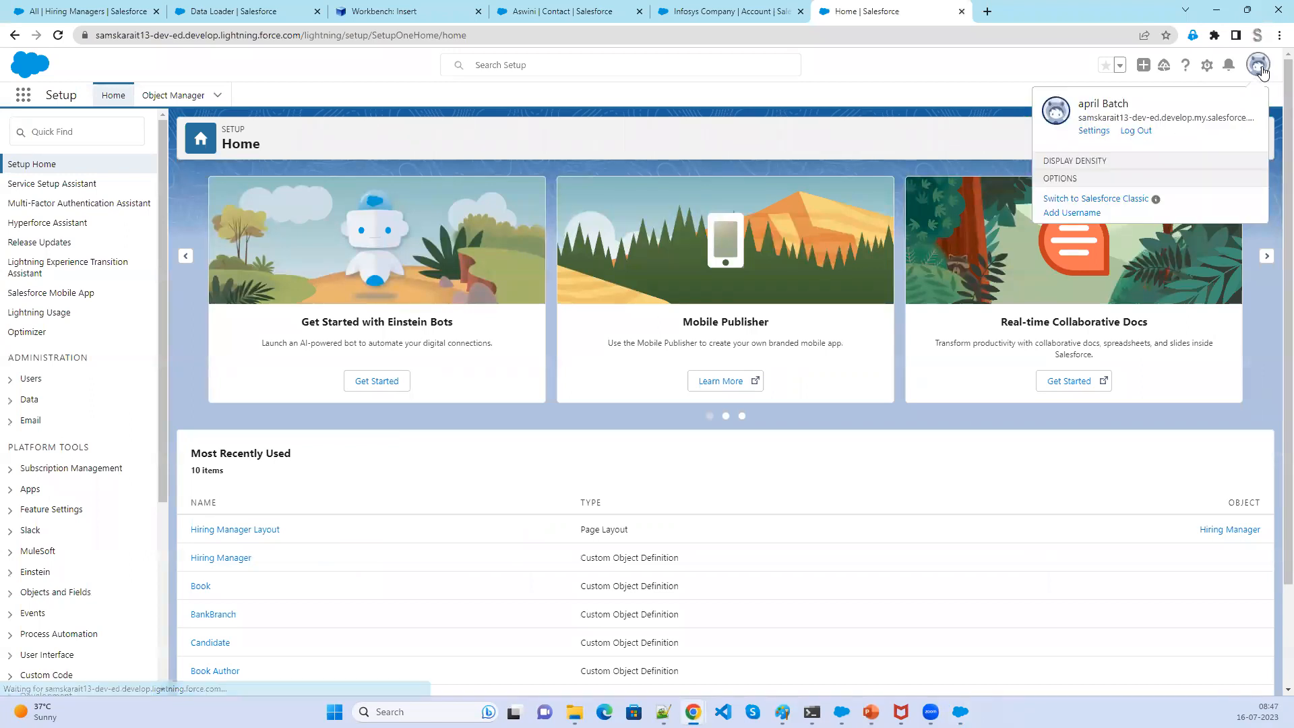
left_click(1098, 135)
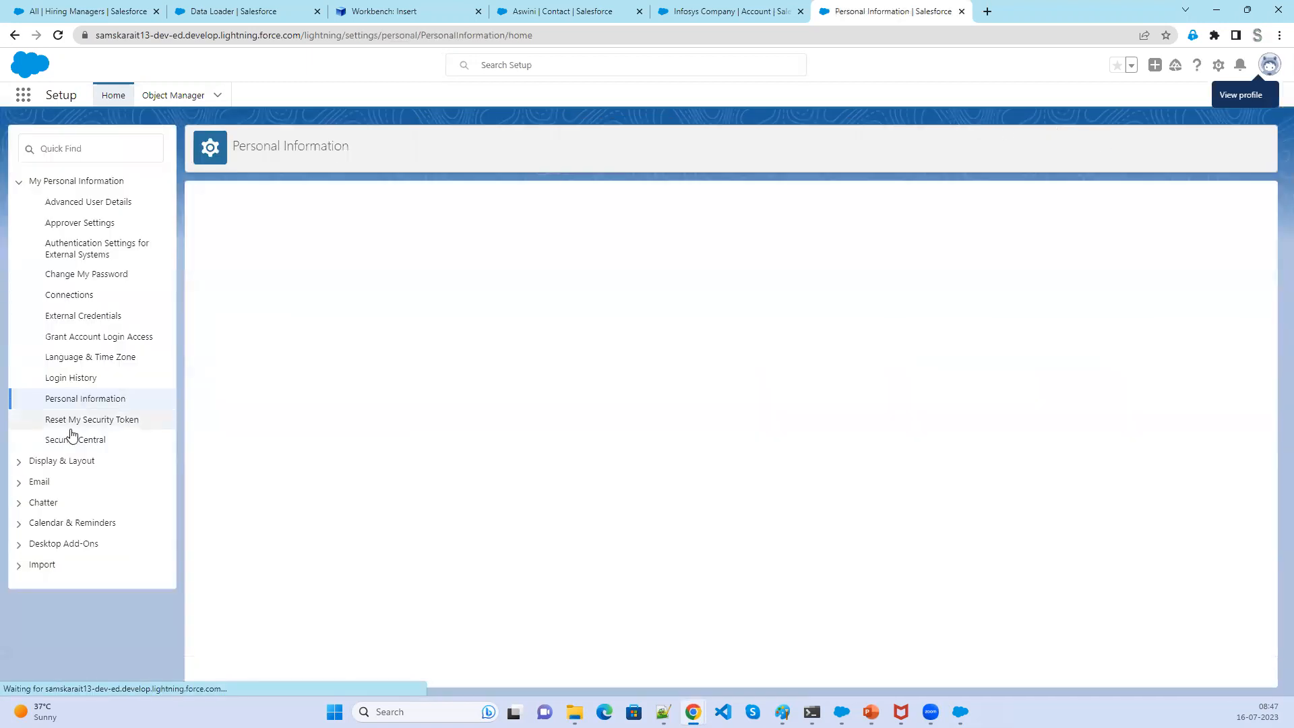
left_click(112, 427)
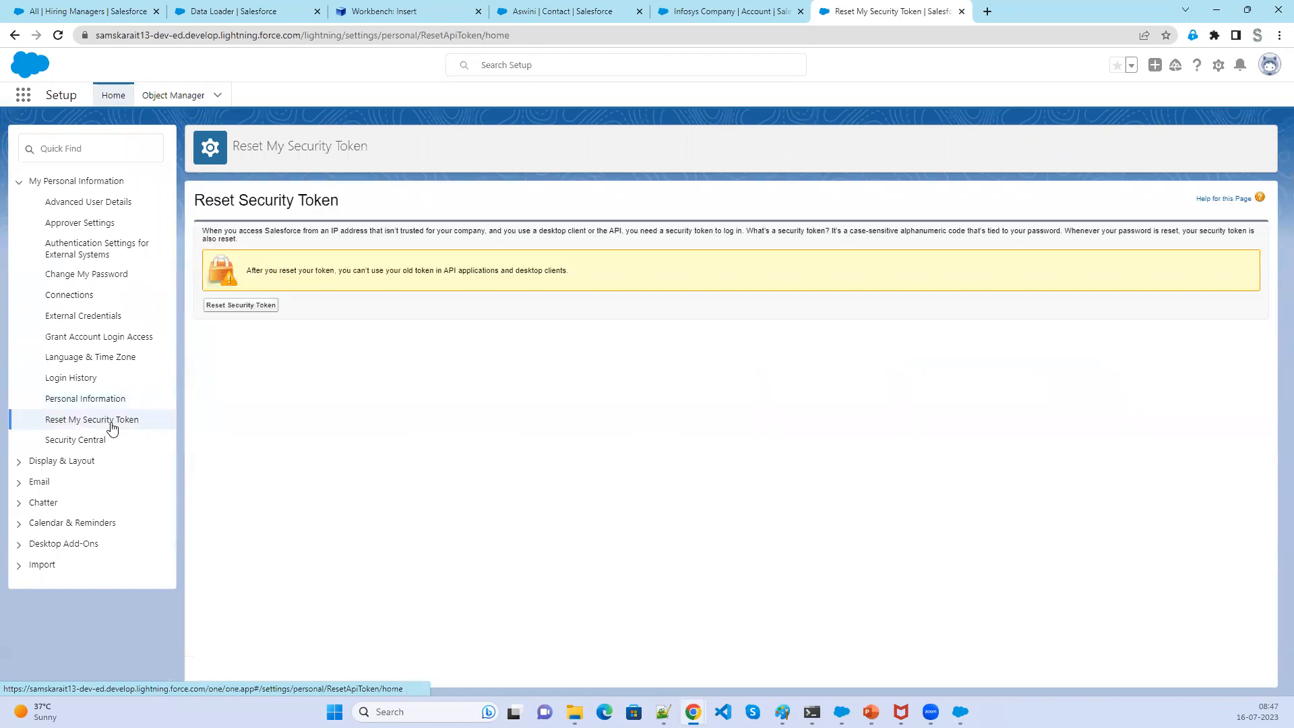
- Review the security token reset steps and the password authentication login slide
left_click(1270, 67)
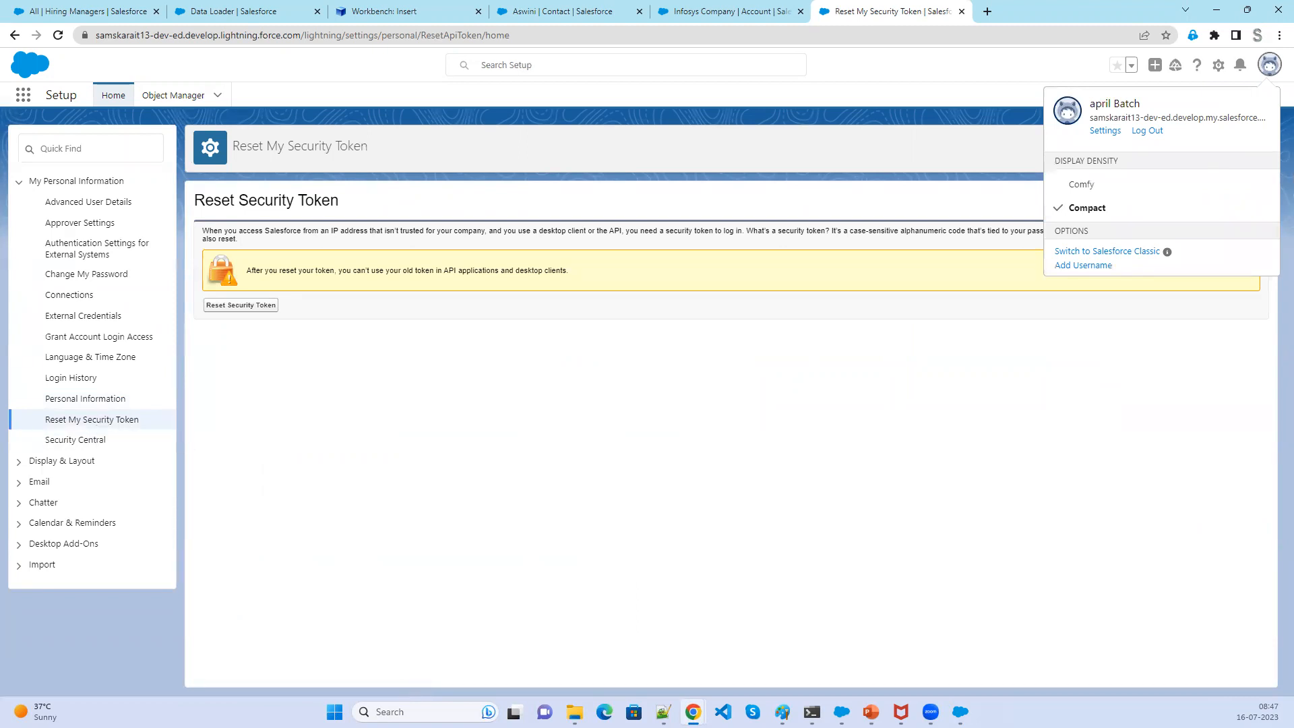
key("alt+Tab")
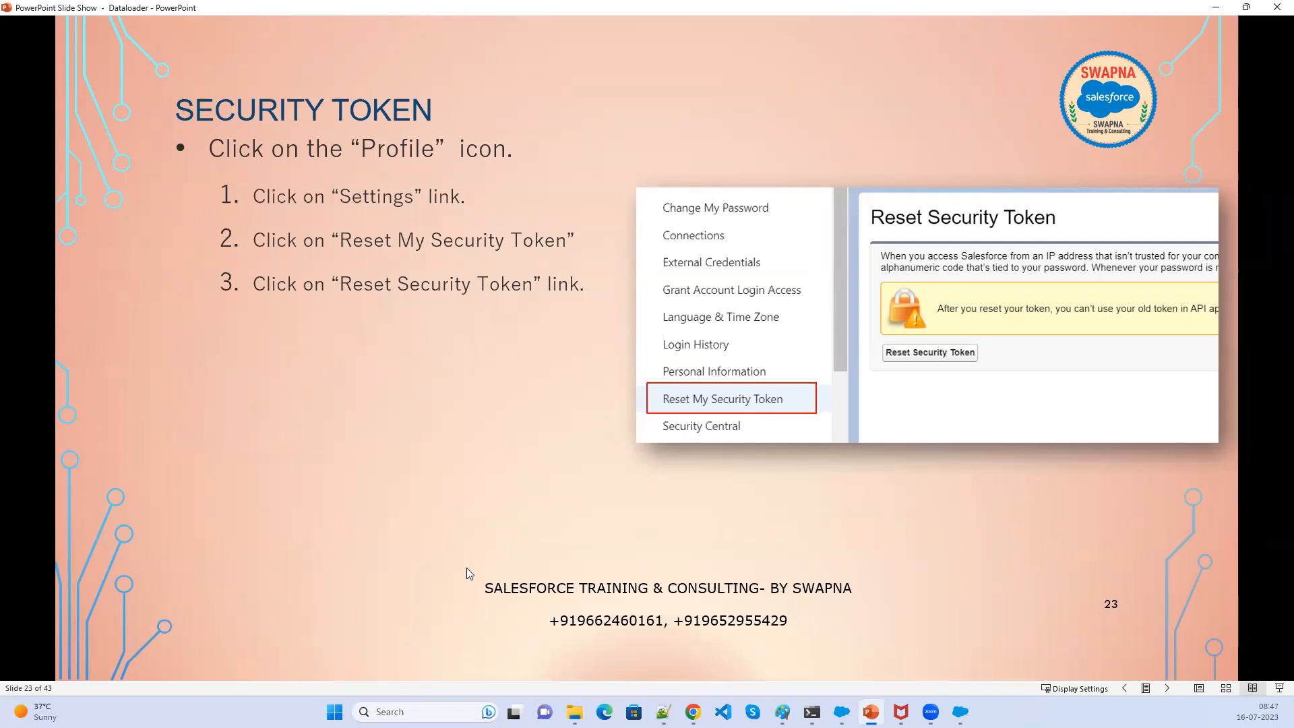
left_click(590, 467)
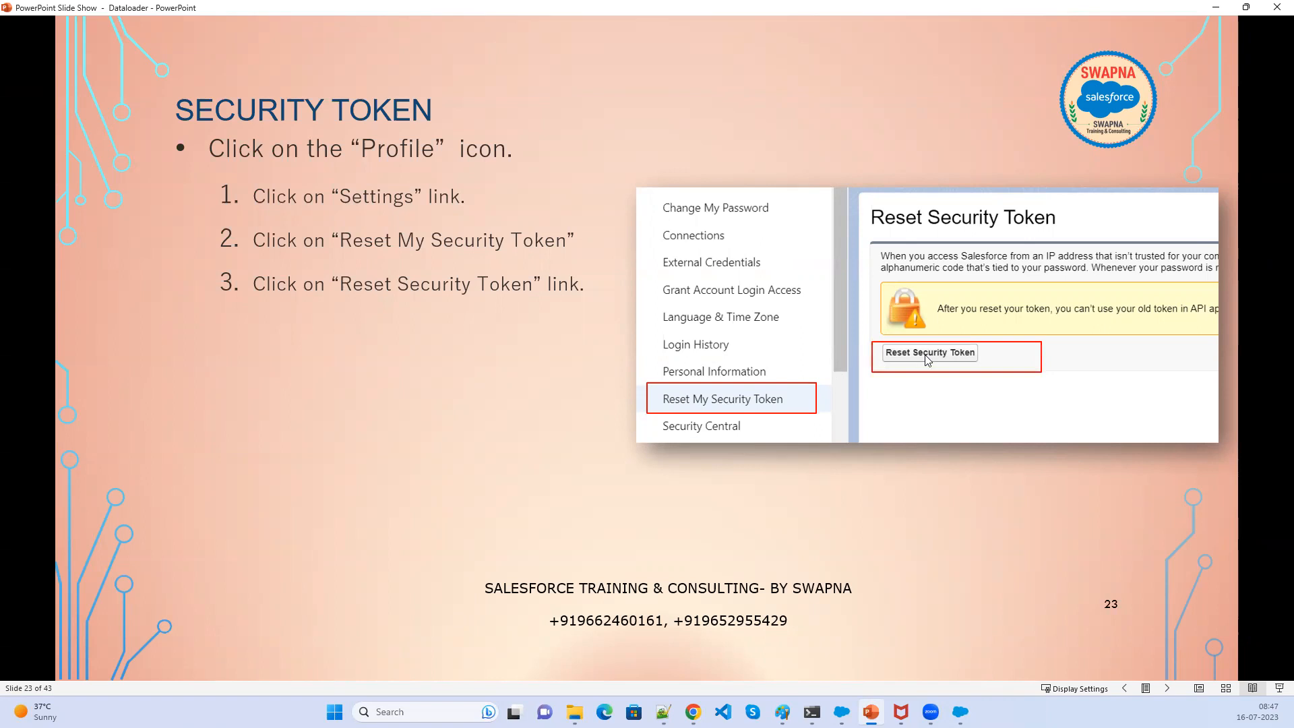
left_click(876, 441)
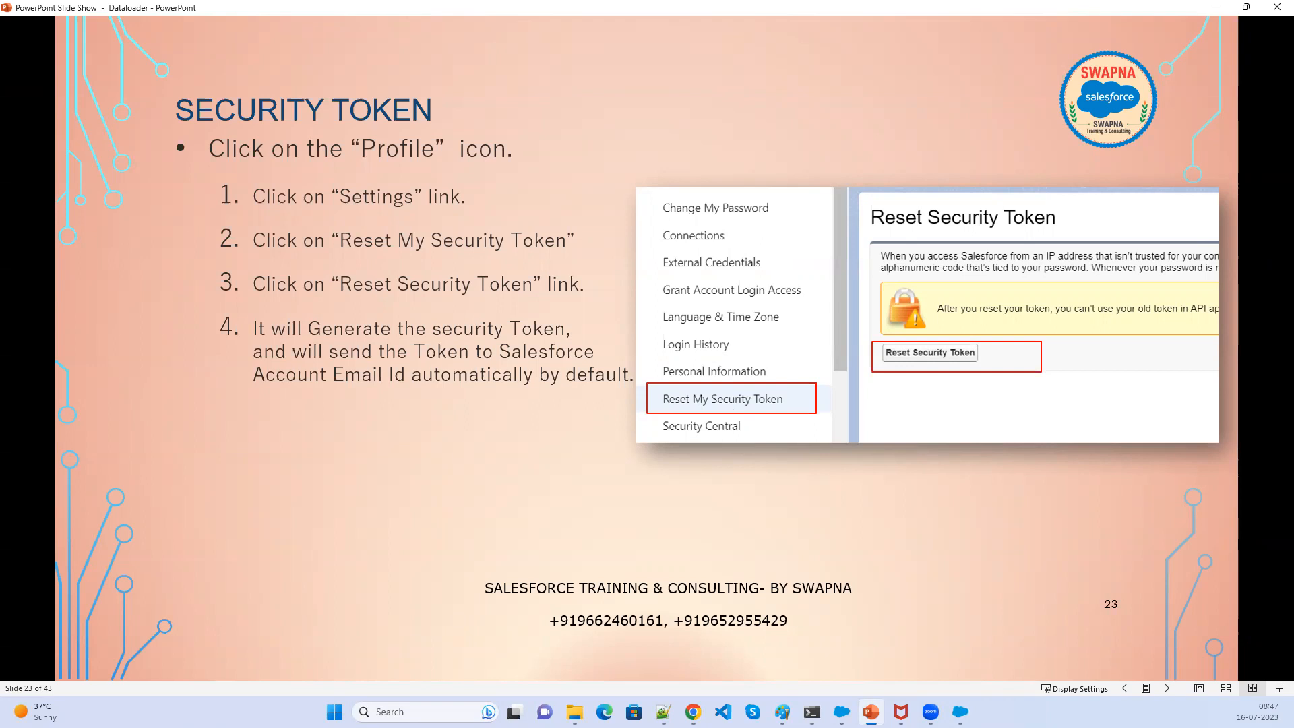
left_click(379, 543)
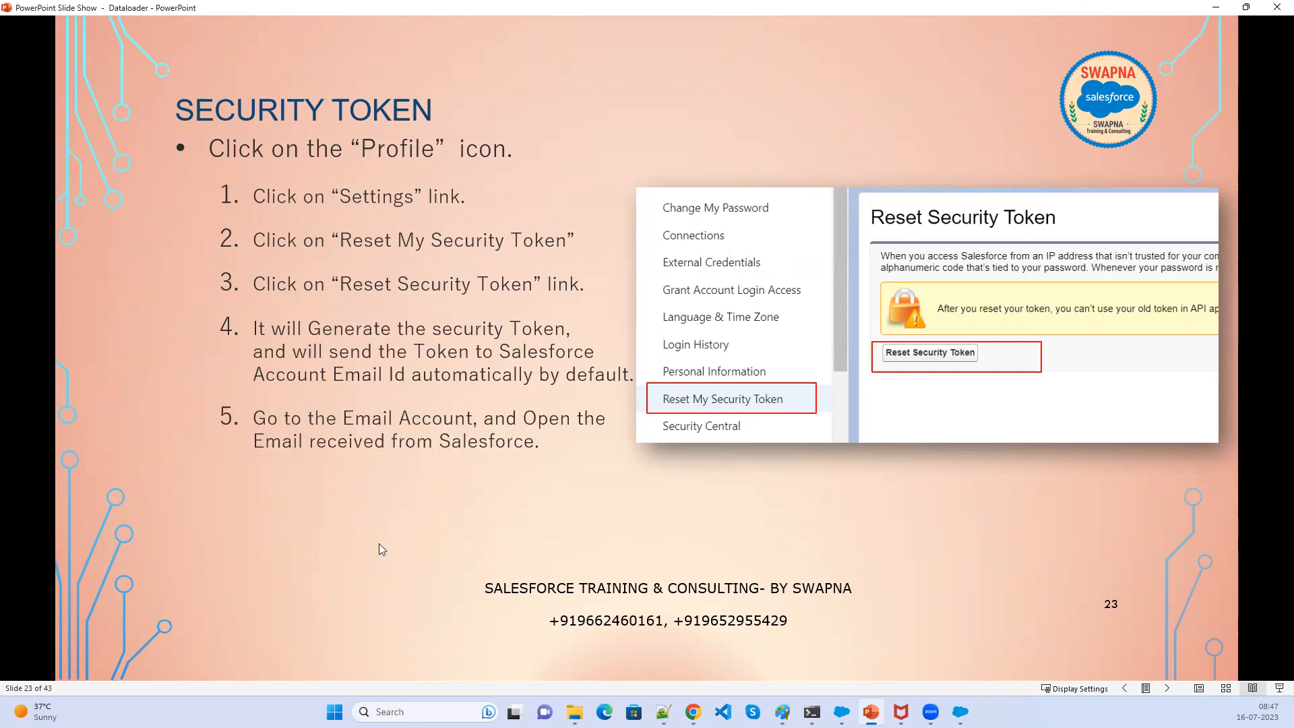
left_click(379, 543)
key("Right")
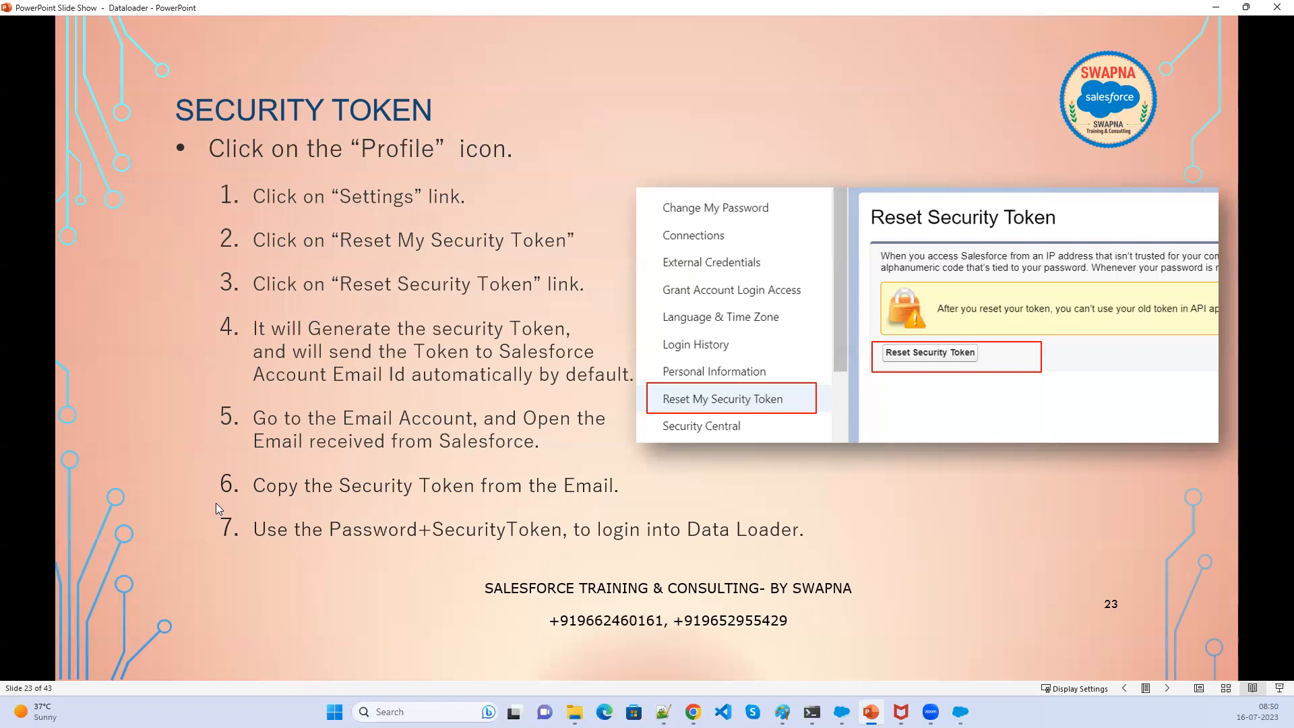
key("Left")
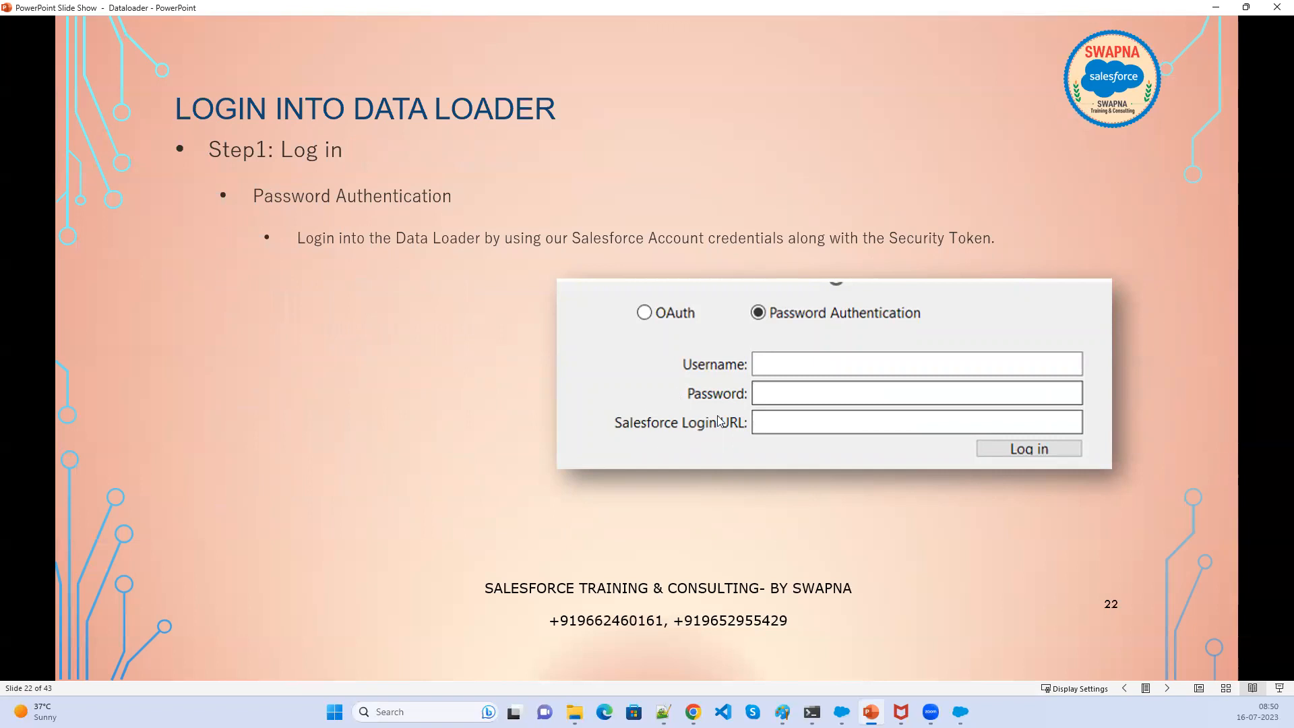
left_click(581, 457)
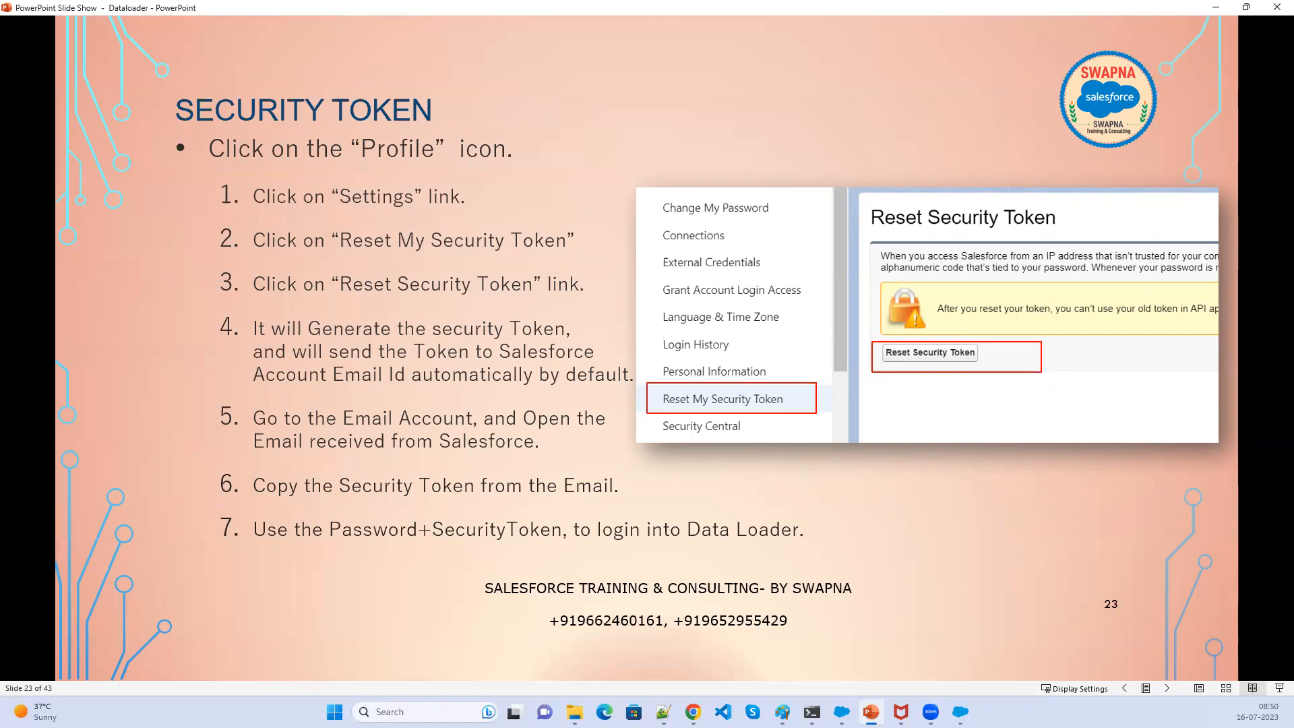
- Advance through the slides on the security token e-mail and the Export object selection step
key("alt+Tab")
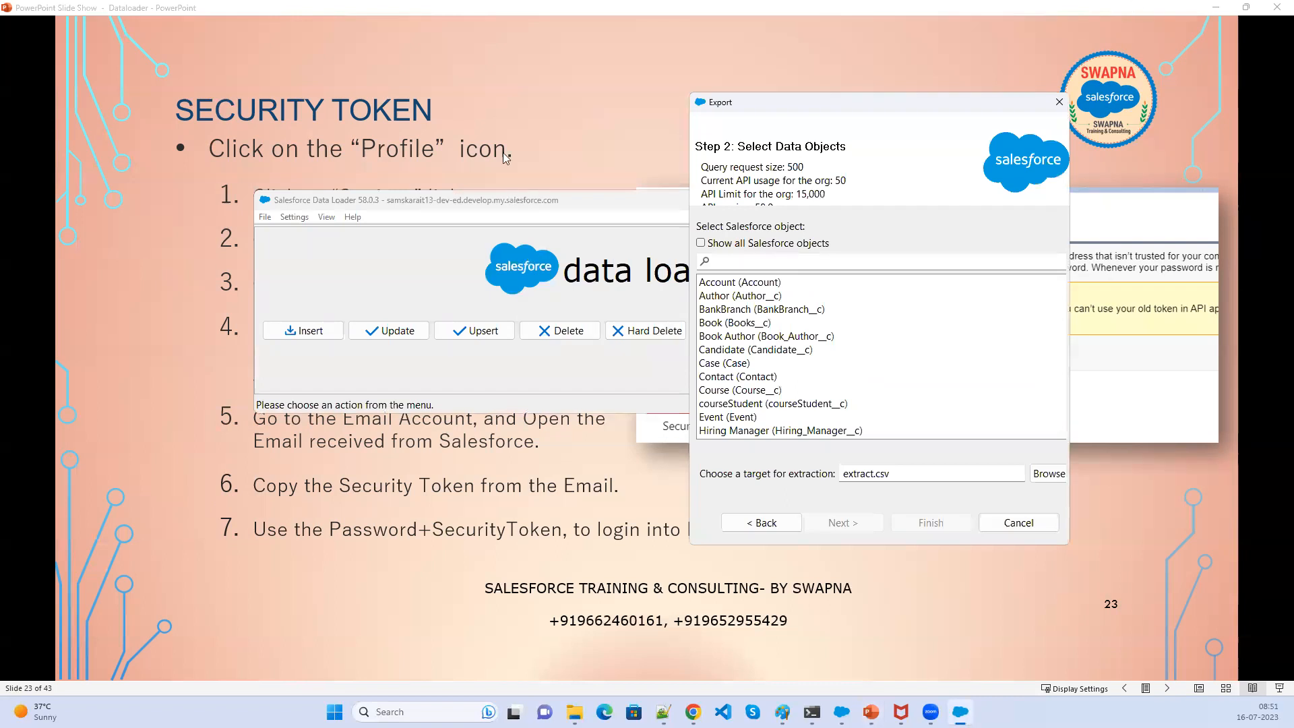
scroll(495, 132, "down", 1)
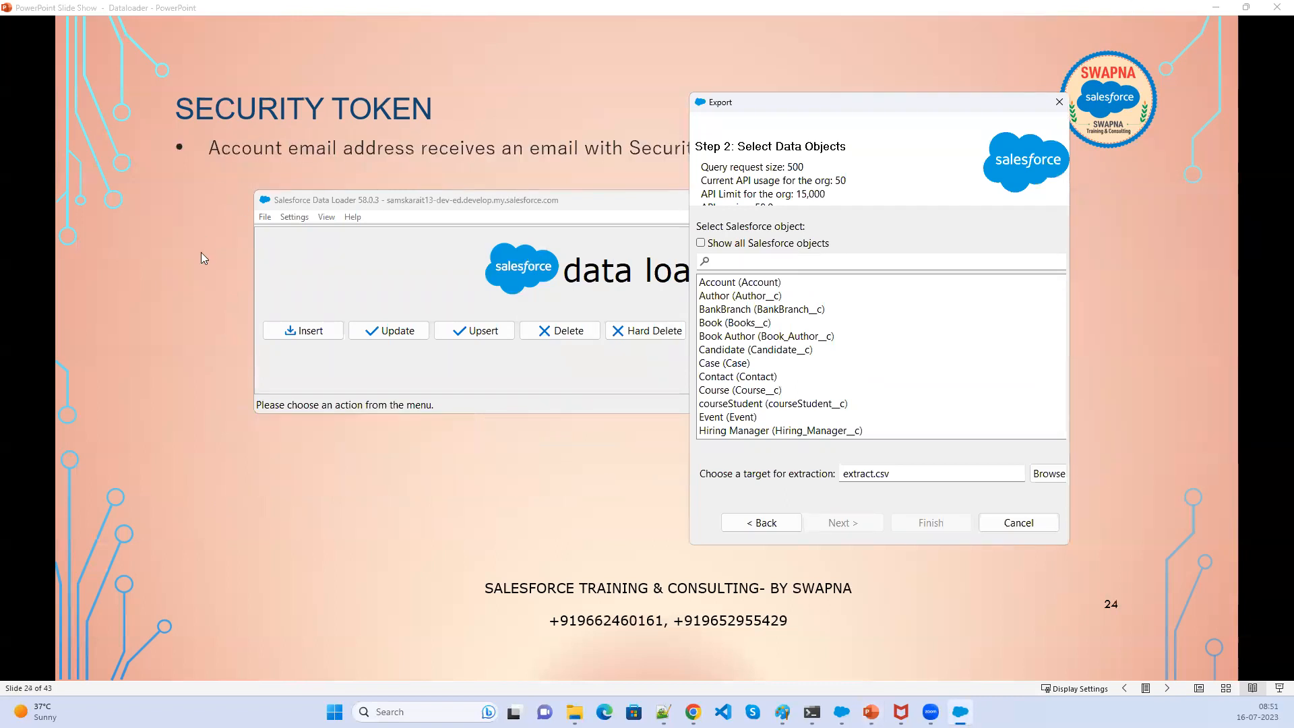
key("alt+Tab")
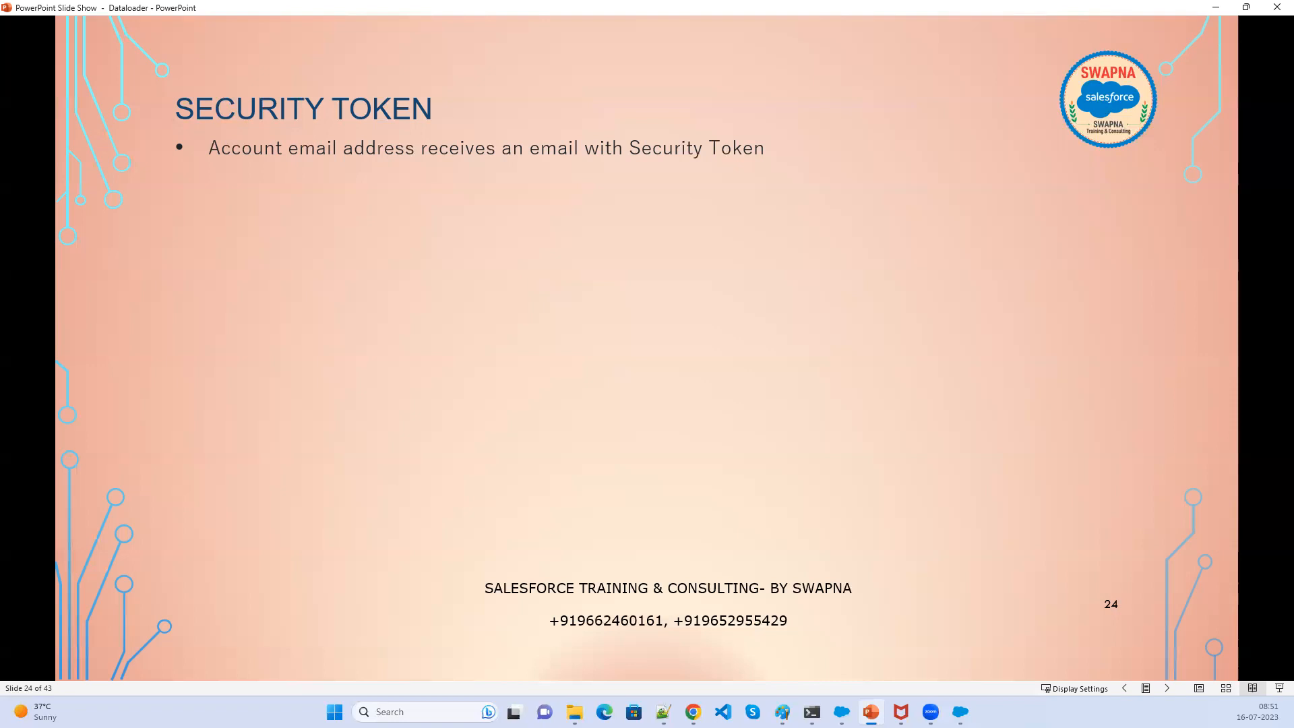
left_click(294, 364)
left_click(667, 288)
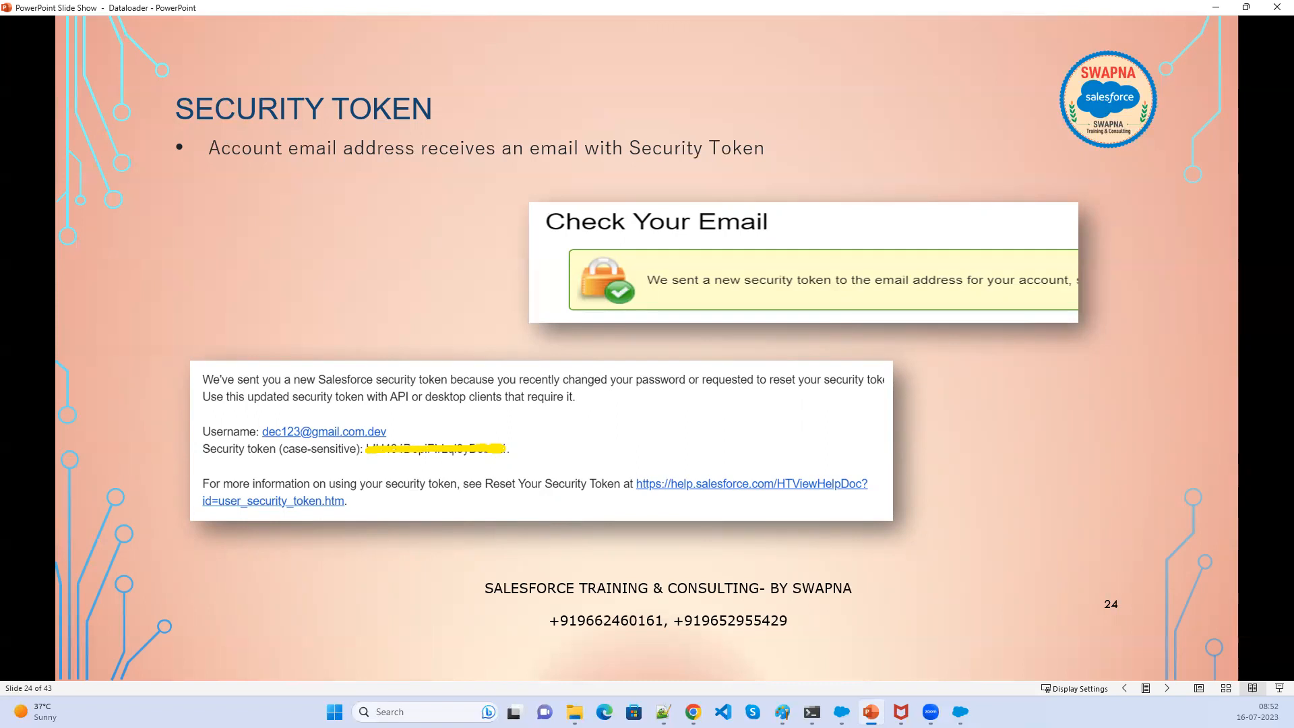
key("Right")
key("Right")
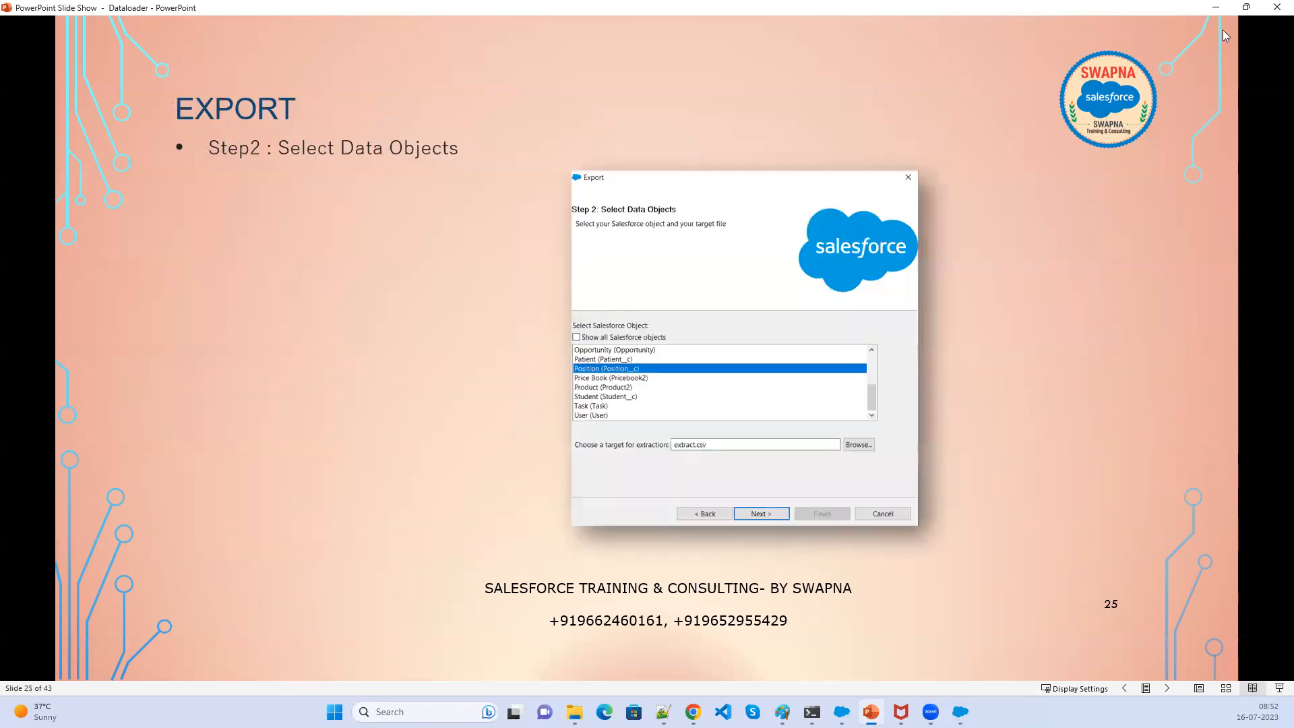
- Clear the other windows and move the Export dialog beside the Data Loader window
left_click(1217, 7)
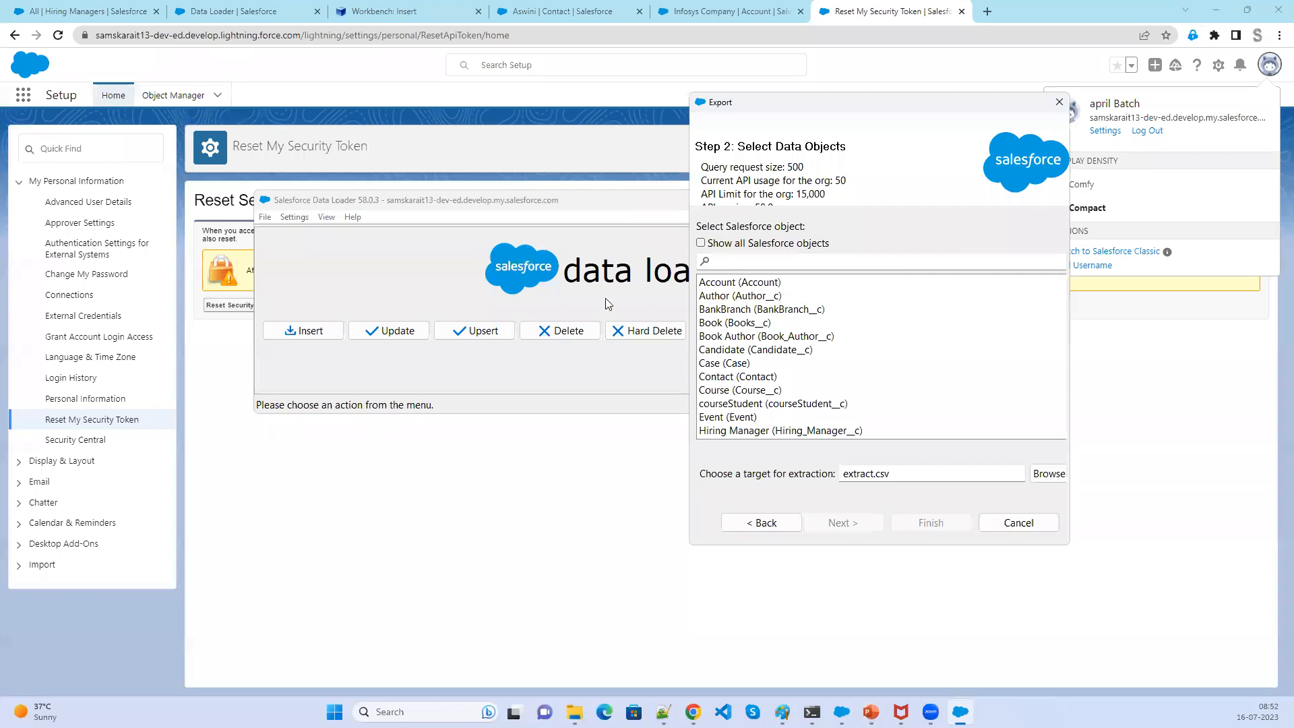
left_click(1221, 12)
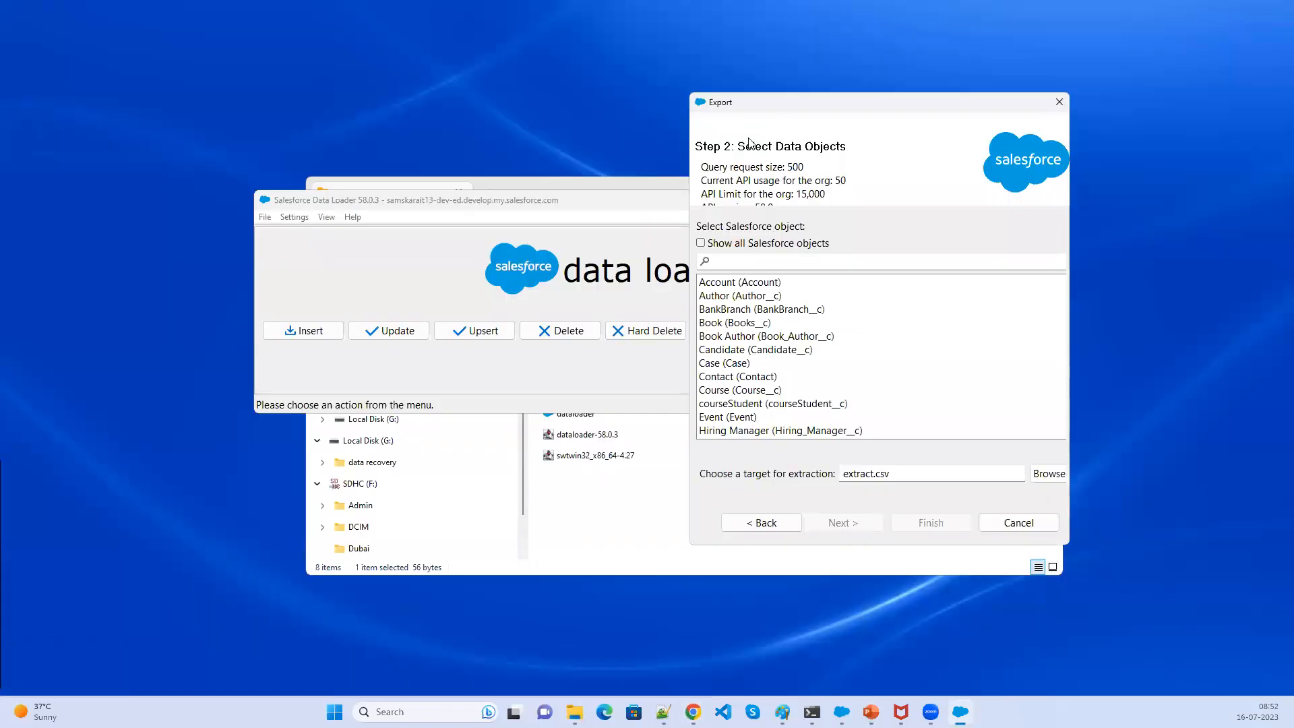
left_click(575, 524)
left_click(976, 193)
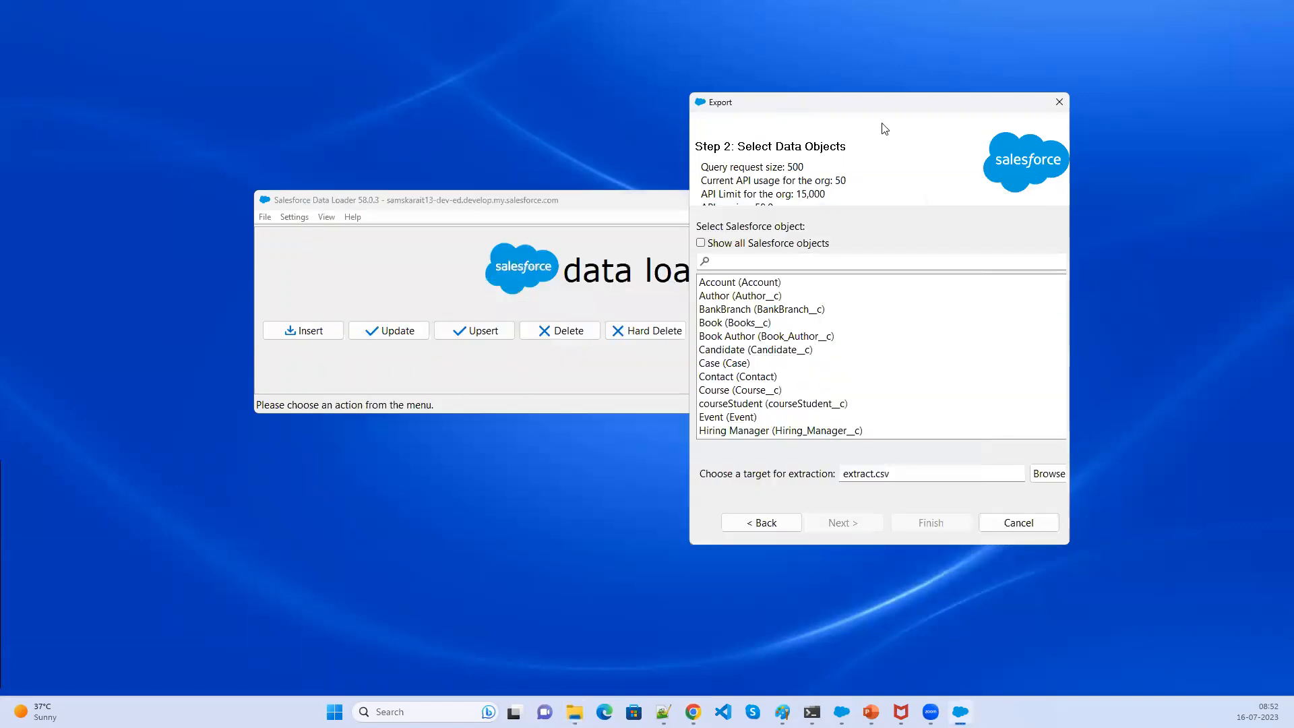
left_click_drag(861, 106, 990, 103)
left_click(624, 192)
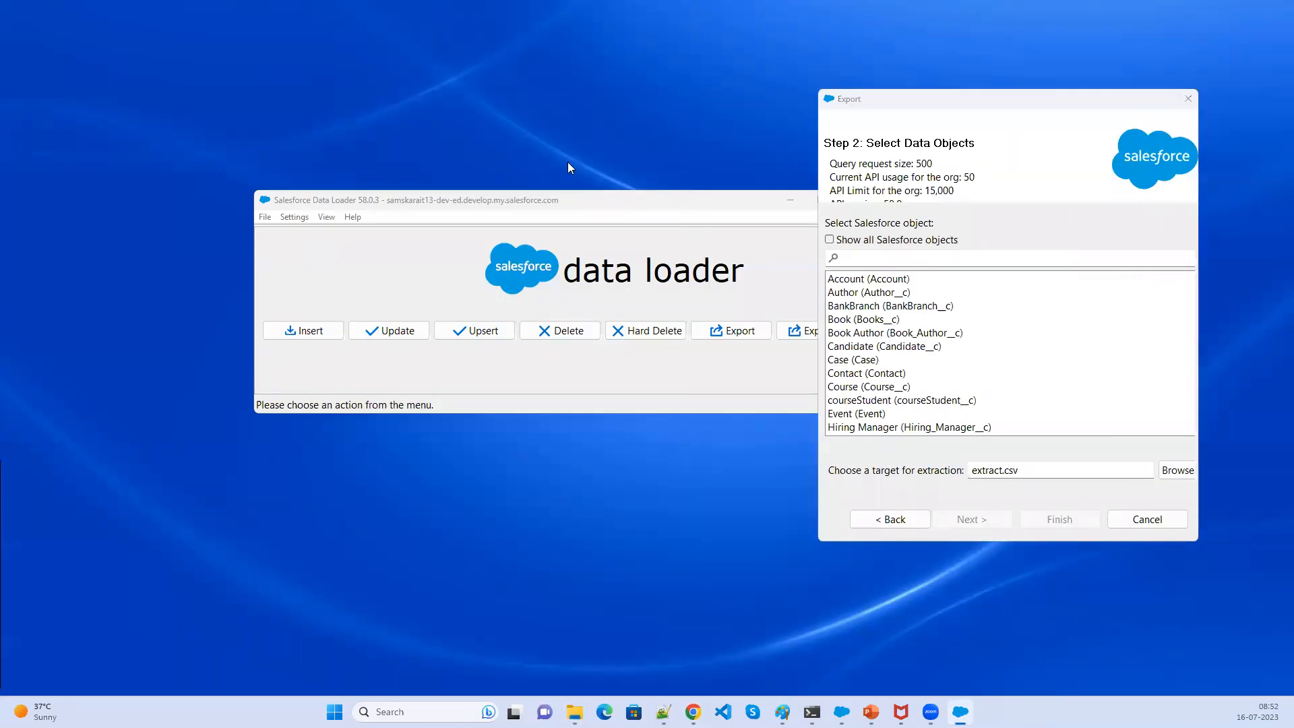
left_click(602, 201)
- Highlight the API usage details and stretch the Export dialog taller to list more Salesforce objects
left_click_drag(962, 164, 829, 165)
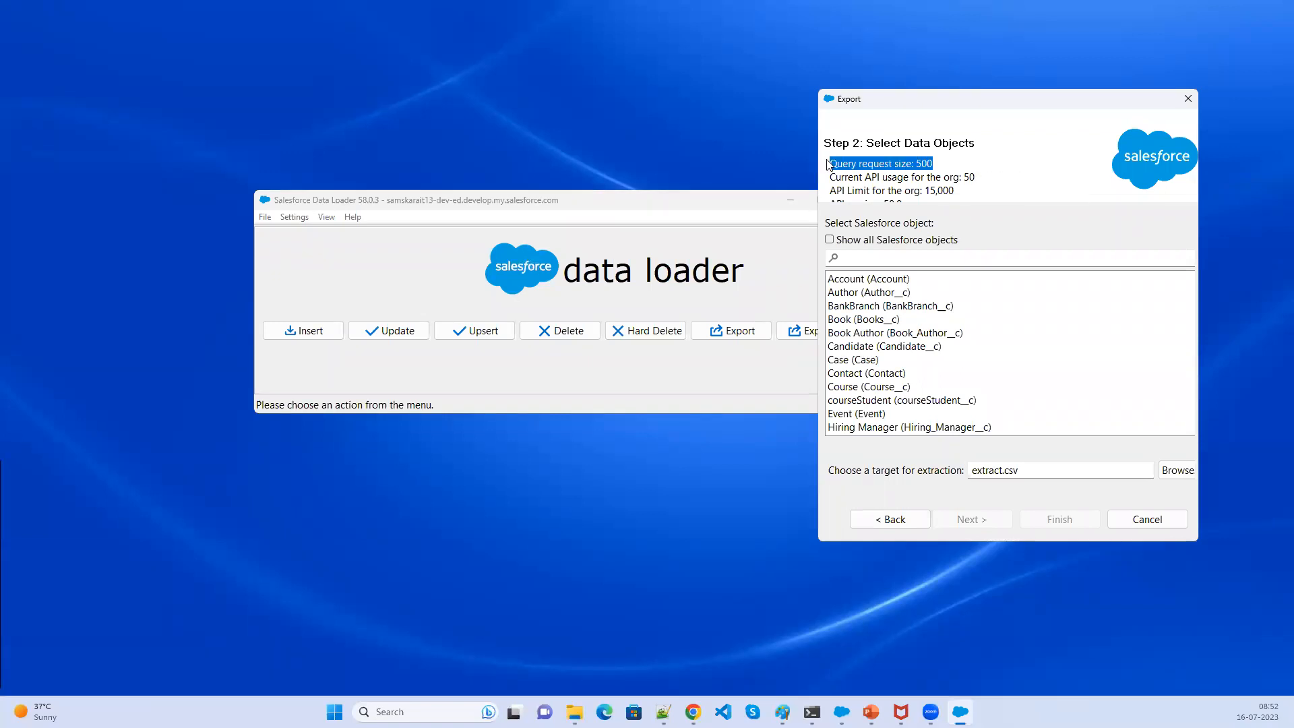
left_click_drag(883, 191, 826, 182)
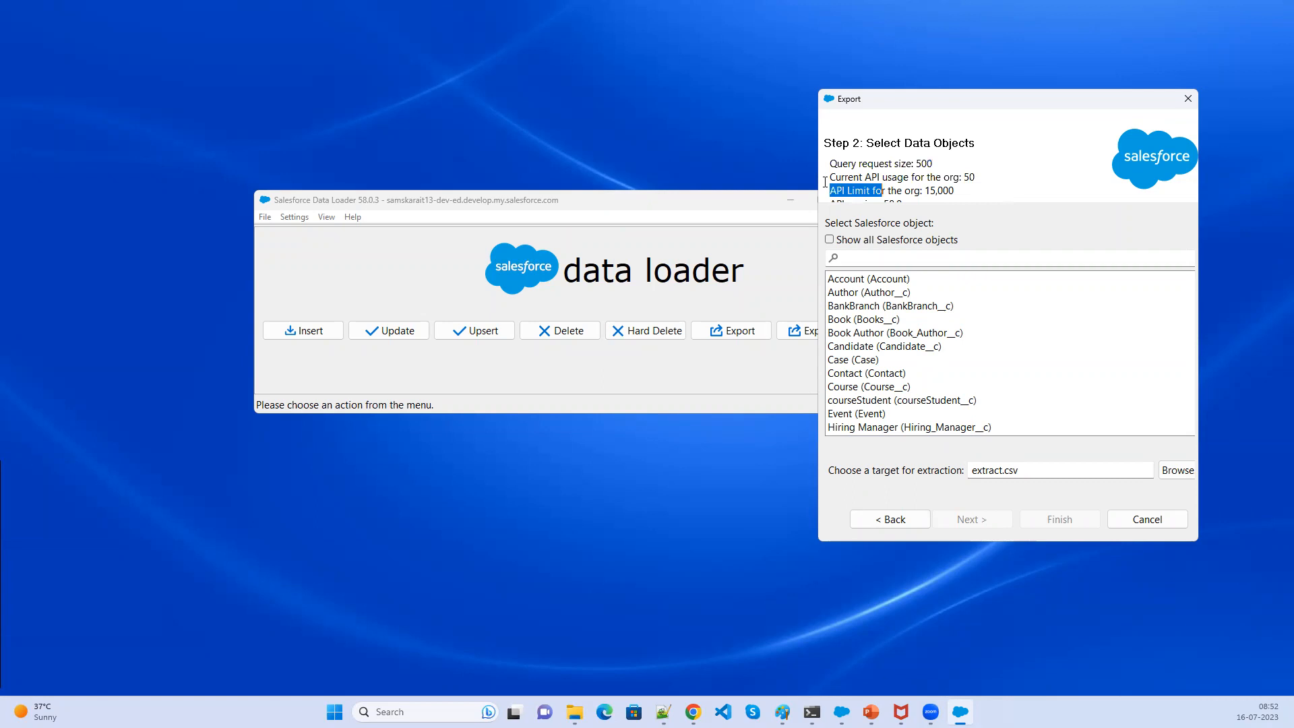
triple_click(824, 177)
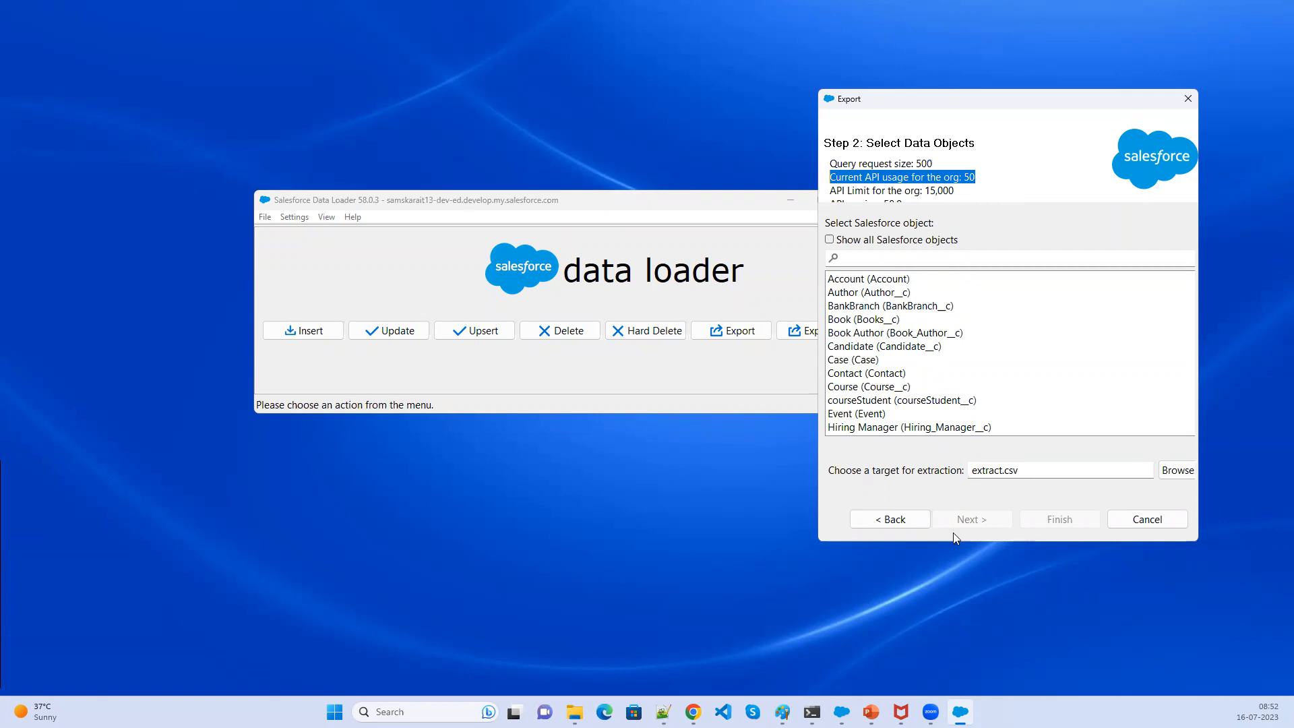
left_click_drag(939, 542, 943, 627)
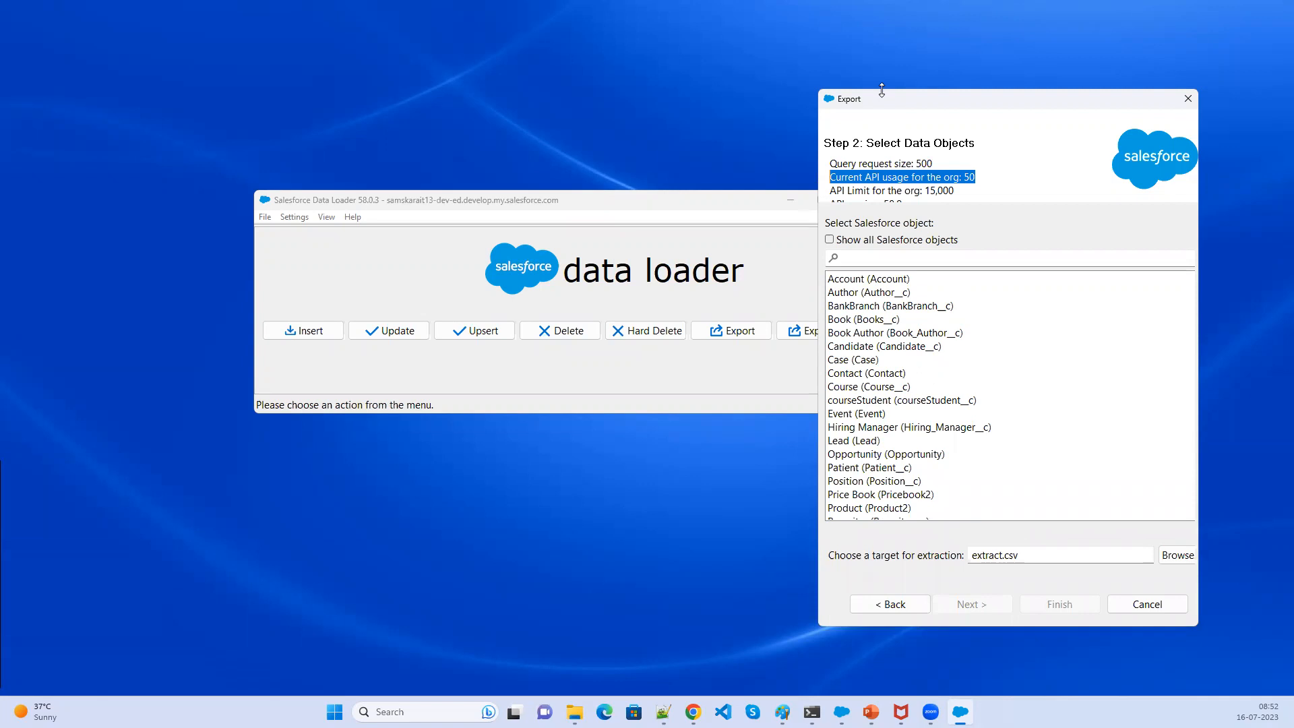
- Move the Export dialog higher and highlight the query request size, API usage and API limit details
left_click_drag(882, 89, 881, 57)
left_click_drag(923, 158, 963, 157)
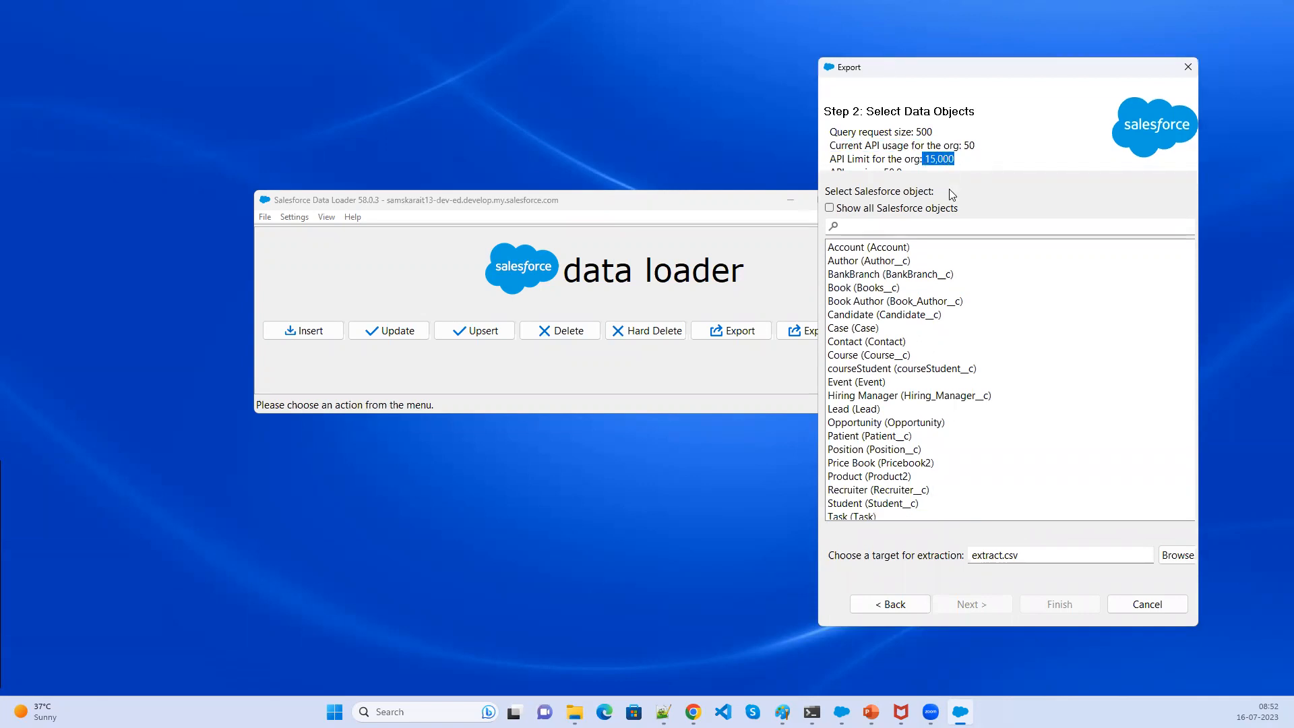
mouse_move(941, 155)
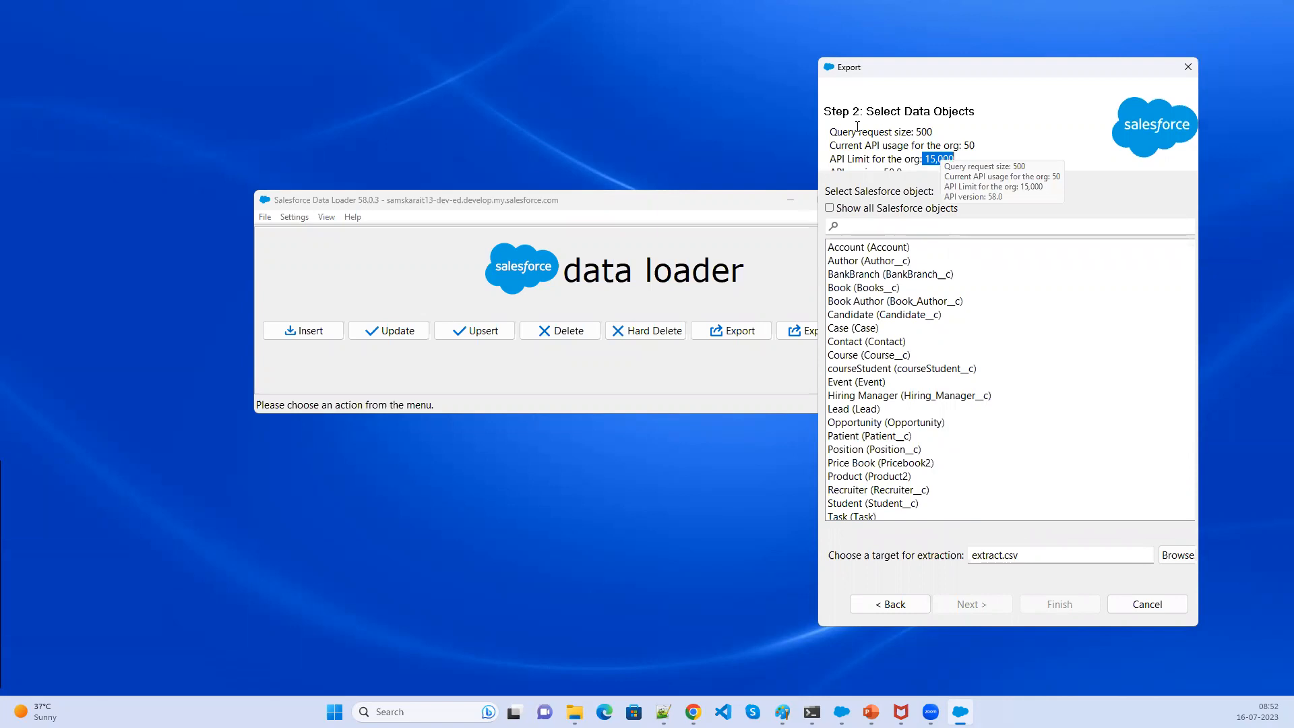
left_click(1006, 132)
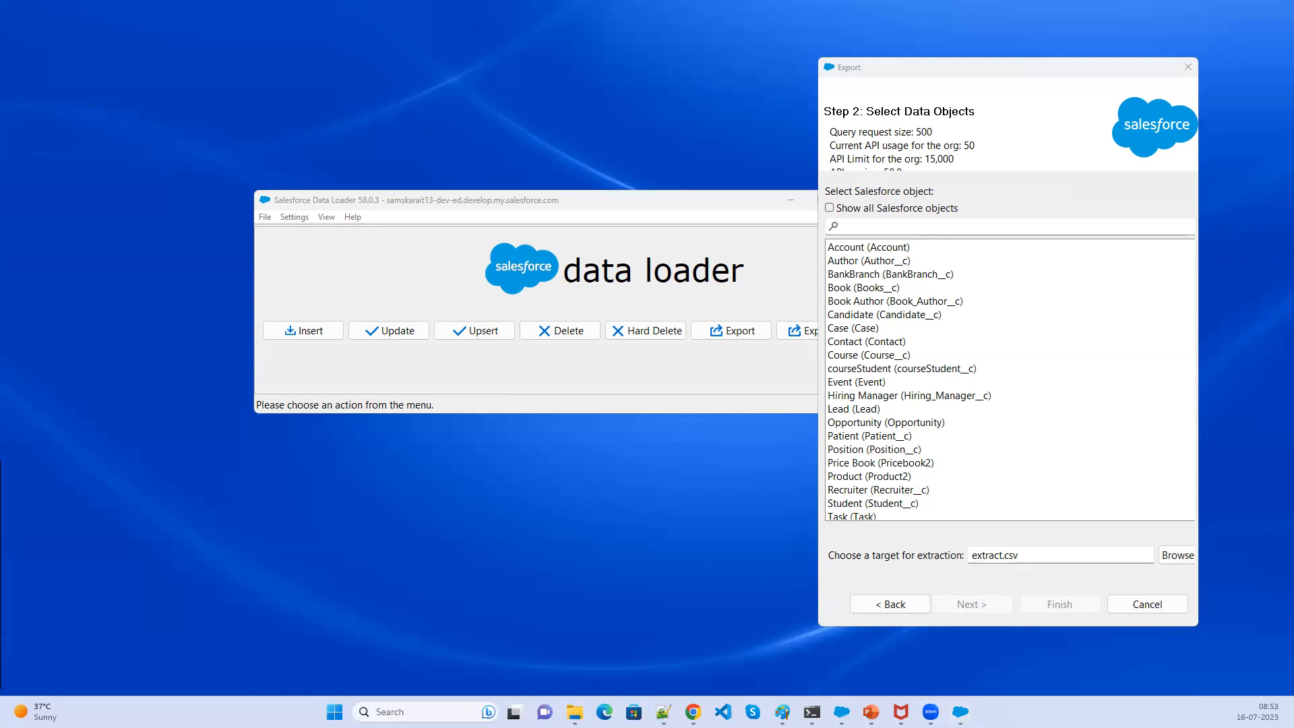
- Browse the complete object list by showing all Salesforce objects, then hide them again
mouse_move(818, 70)
left_mouse_down()
mouse_move(906, 193)
mouse_move(1209, 185)
left_mouse_up()
left_click(928, 210)
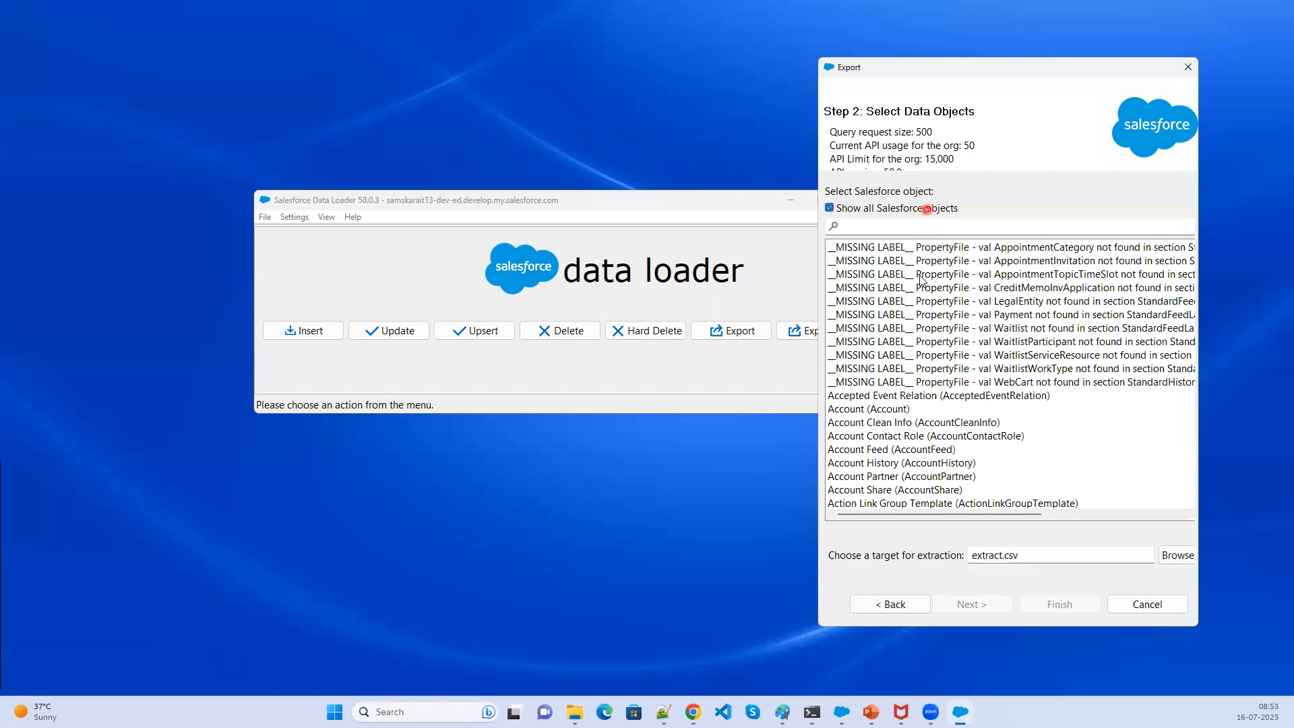
left_click(1068, 399)
left_click_drag(1004, 394, 856, 246)
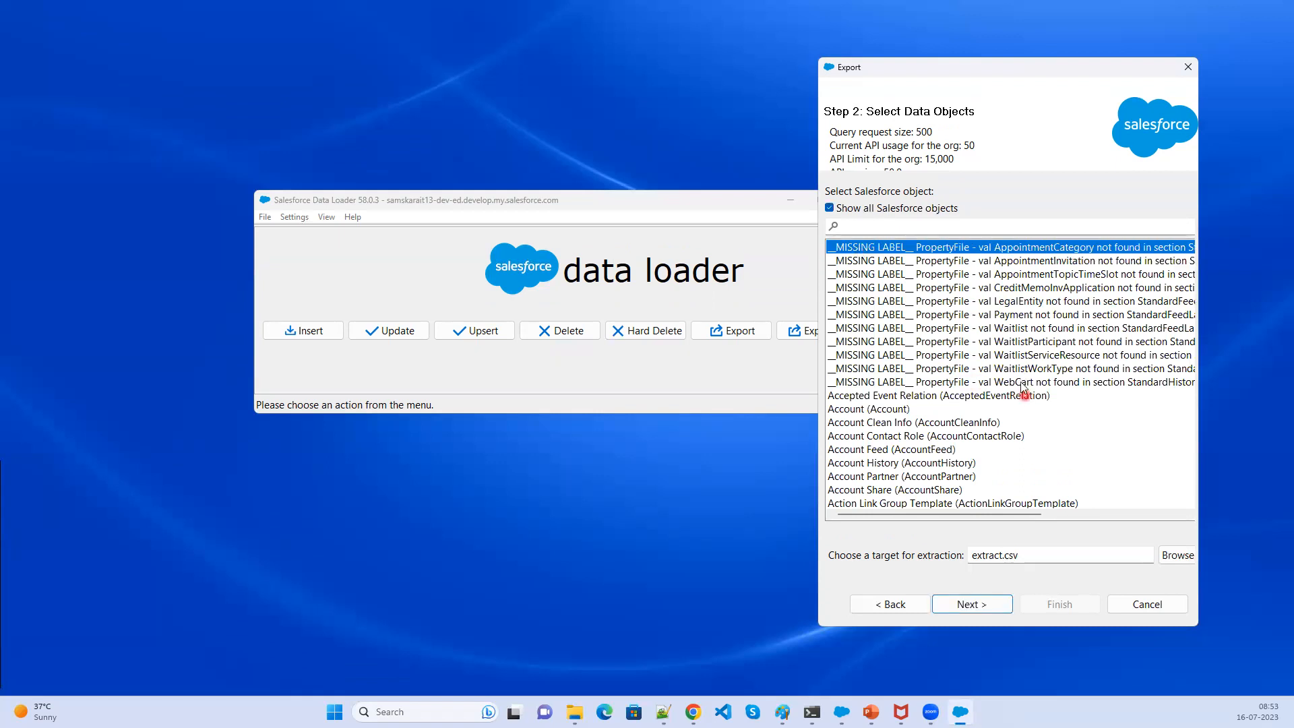
left_click(986, 398)
left_click(832, 209)
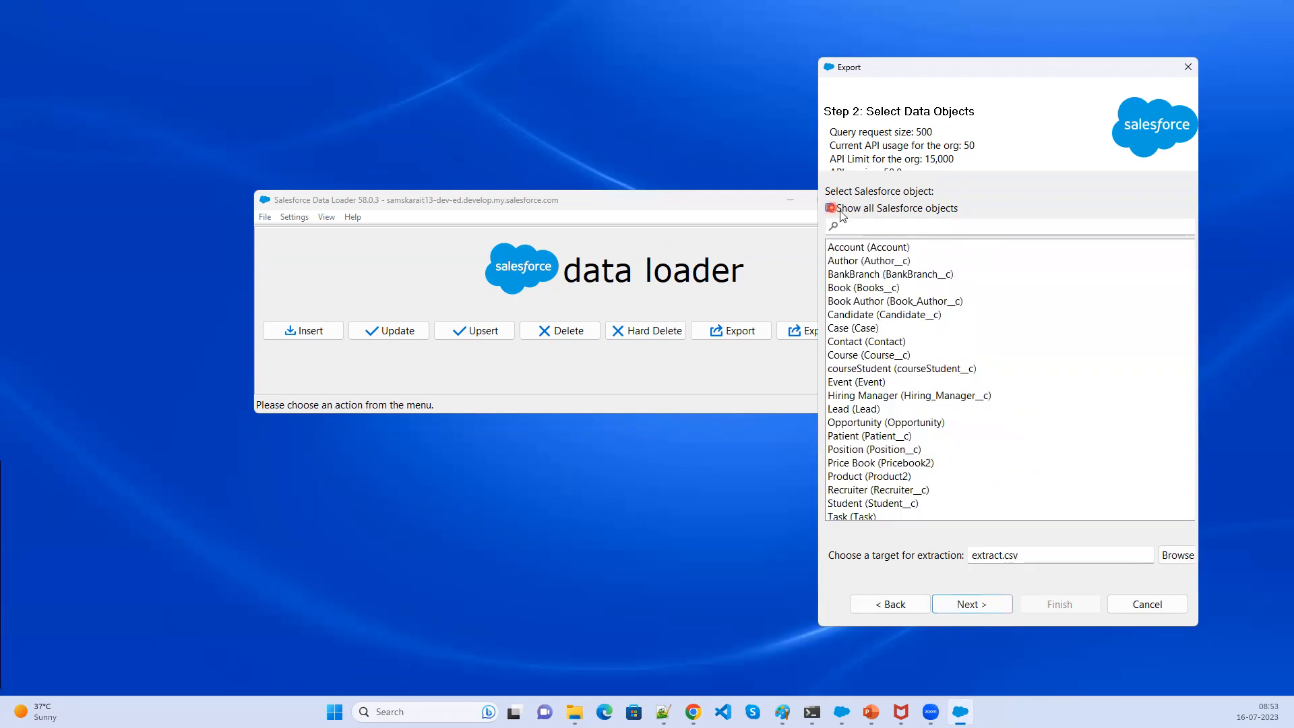
- Select Hiring Manager (Hiring_Manager__c) as the Salesforce object to export
left_click(901, 249)
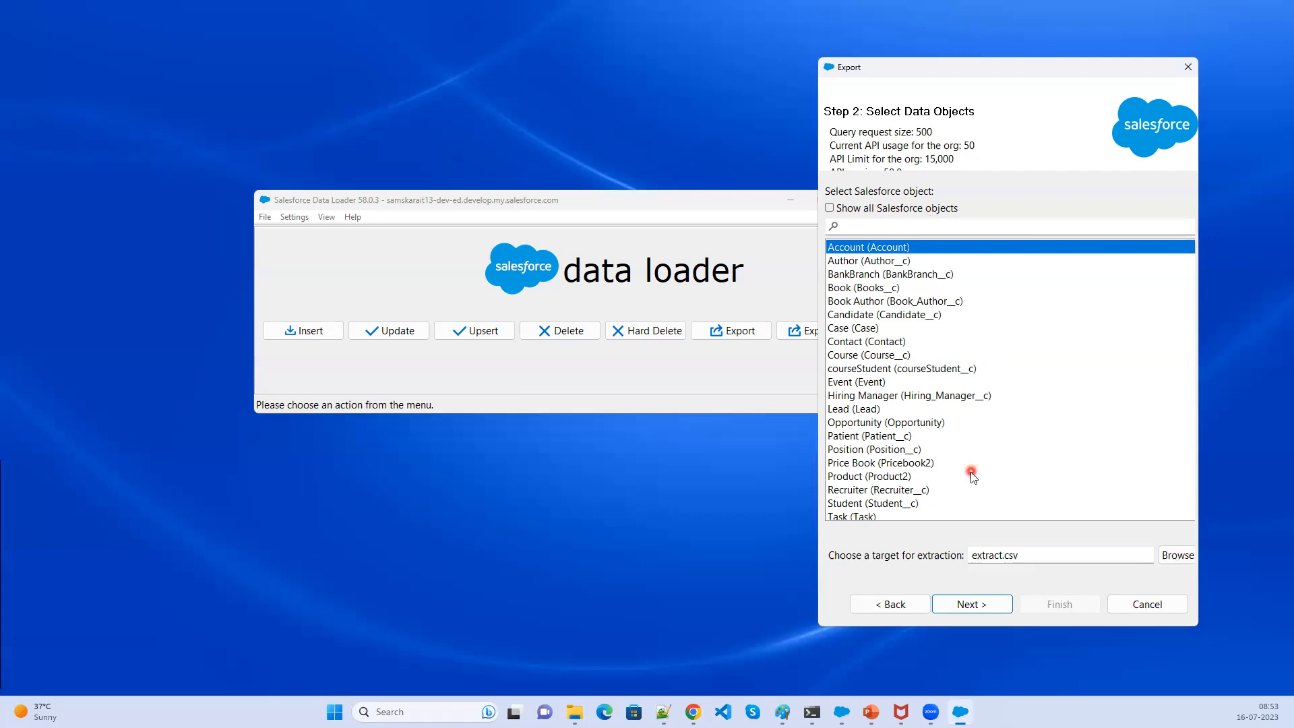
left_click(941, 397)
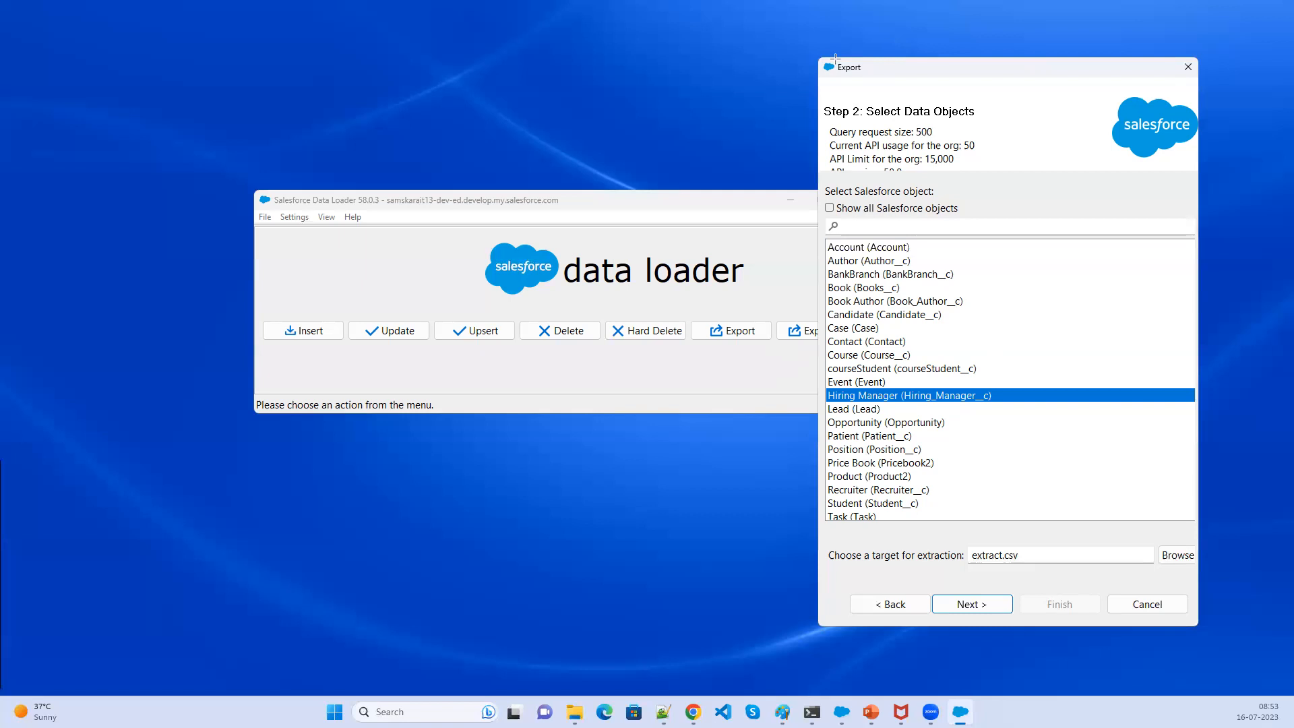
left_click_drag(809, 53, 888, 78)
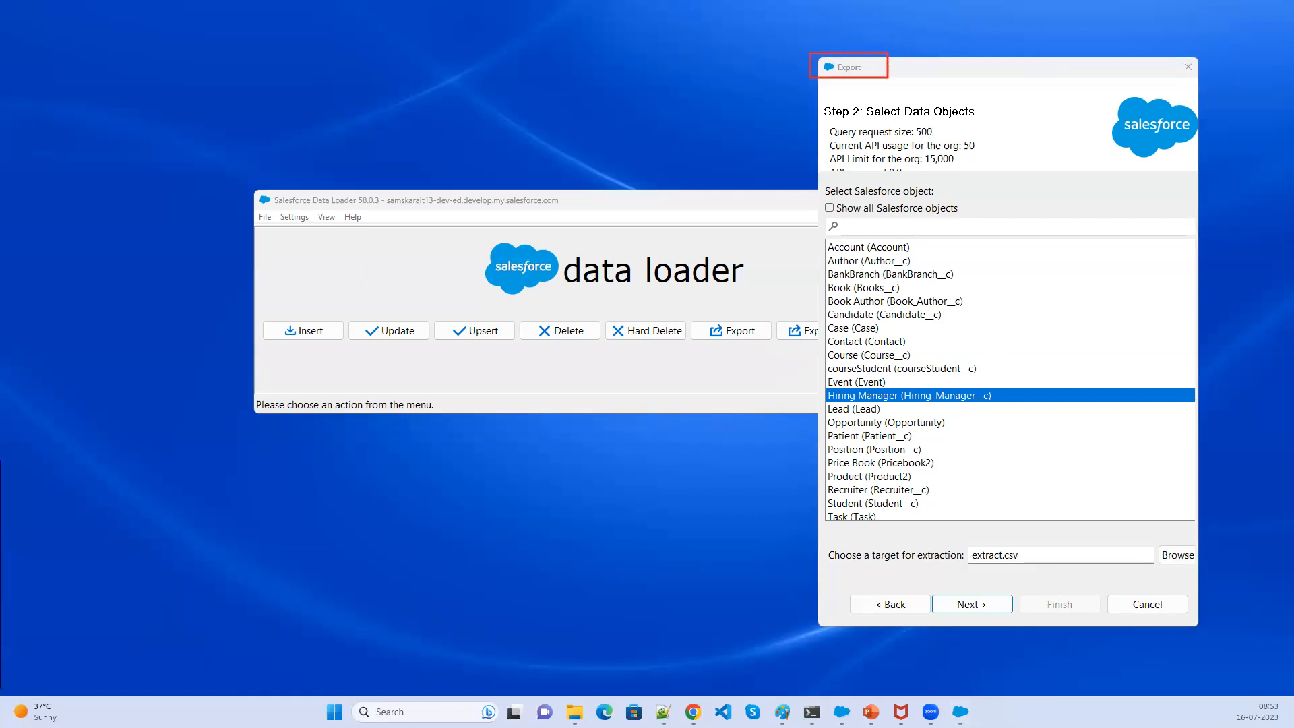
- Switch to Paint, draw brush strokes on the Salesforce diagram, and return to the Export dialog
left_click(782, 712)
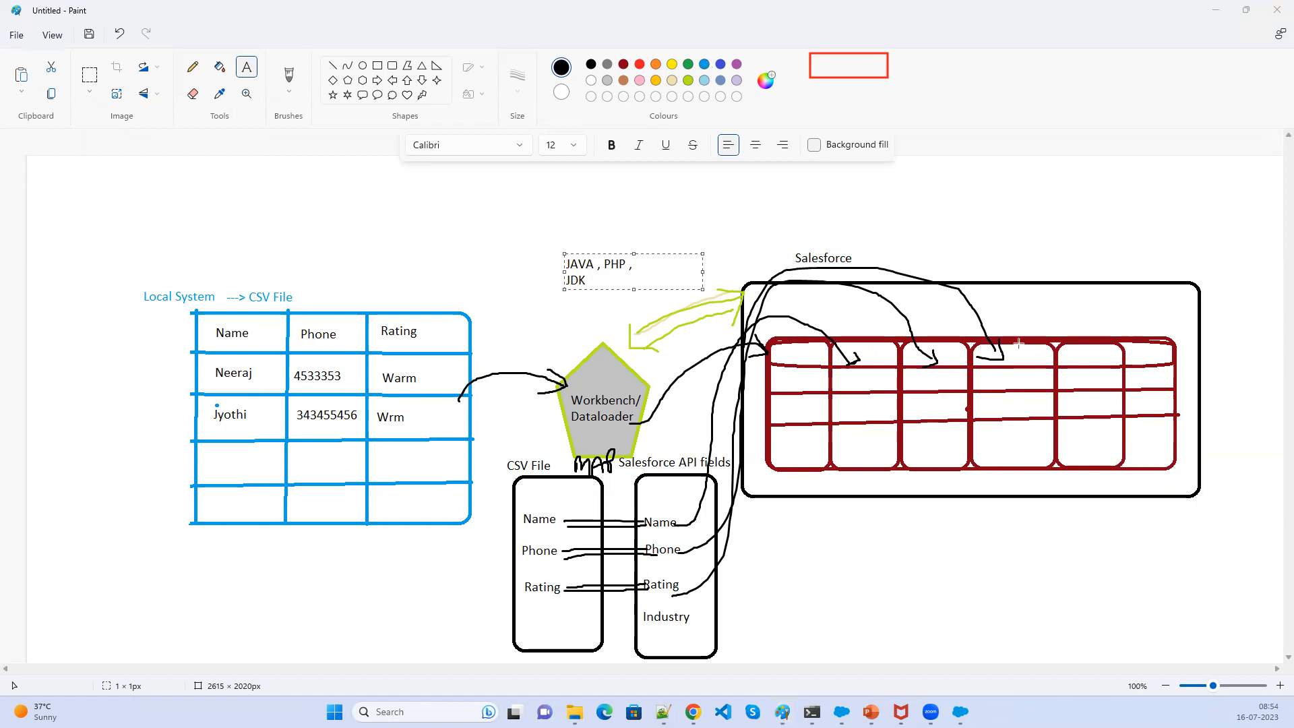
left_click_drag(1021, 322, 1003, 209)
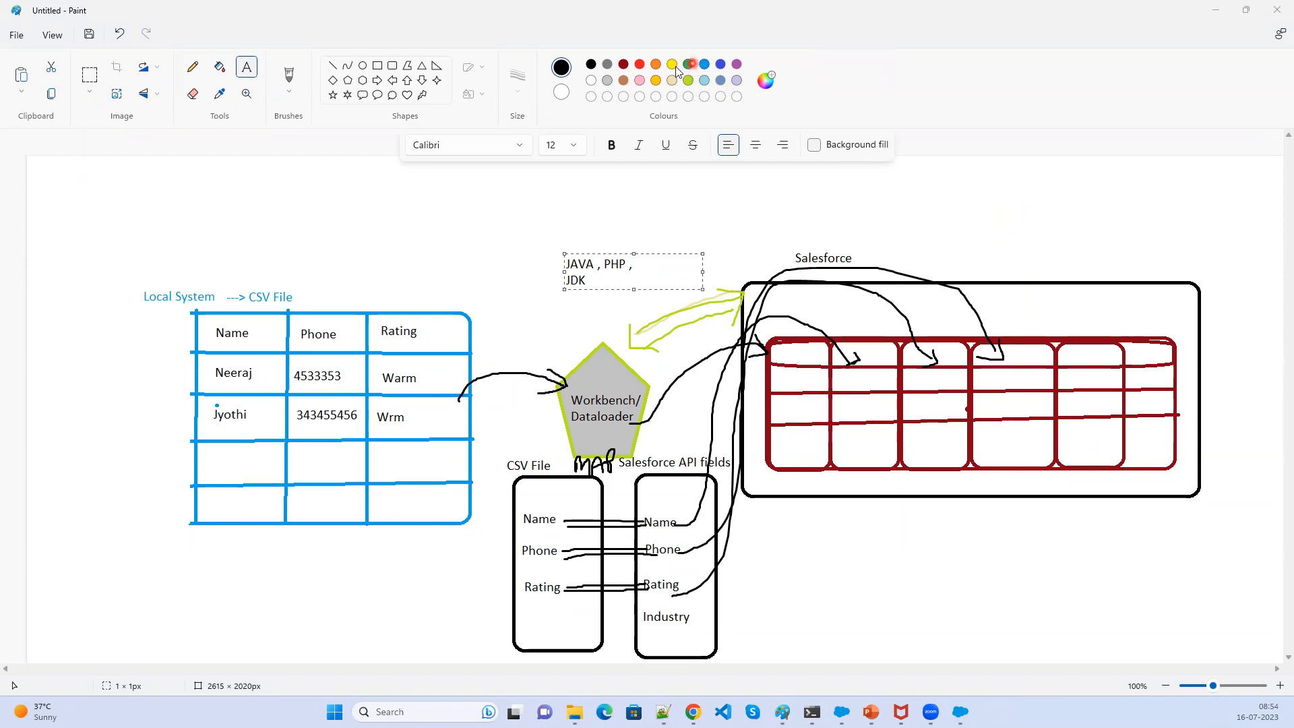
left_click(288, 72)
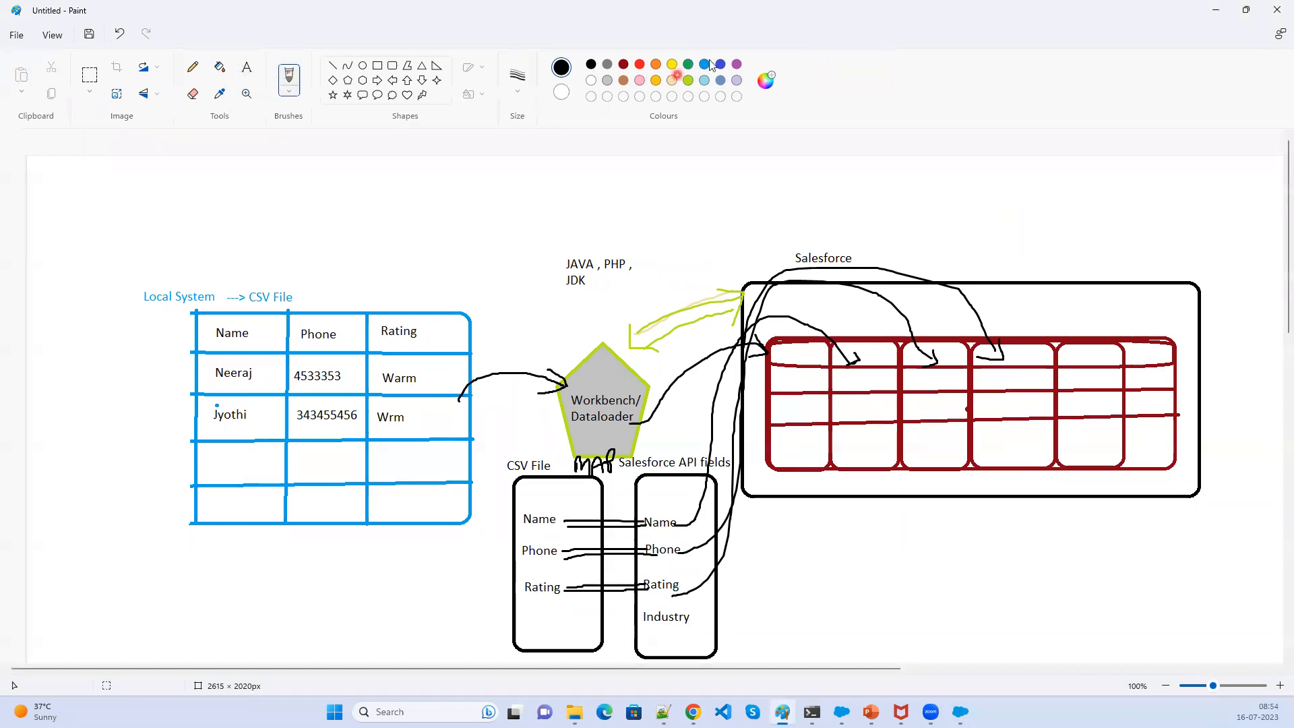
left_click(704, 64)
mouse_move(1072, 323)
left_mouse_down()
mouse_move(1170, 215)
mouse_move(1157, 245)
left_mouse_up()
mouse_move(1171, 194)
left_mouse_down()
mouse_move(1170, 242)
mouse_move(1232, 193)
mouse_move(1158, 190)
mouse_move(1181, 176)
mouse_move(1271, 176)
left_mouse_up()
left_click(1217, 9)
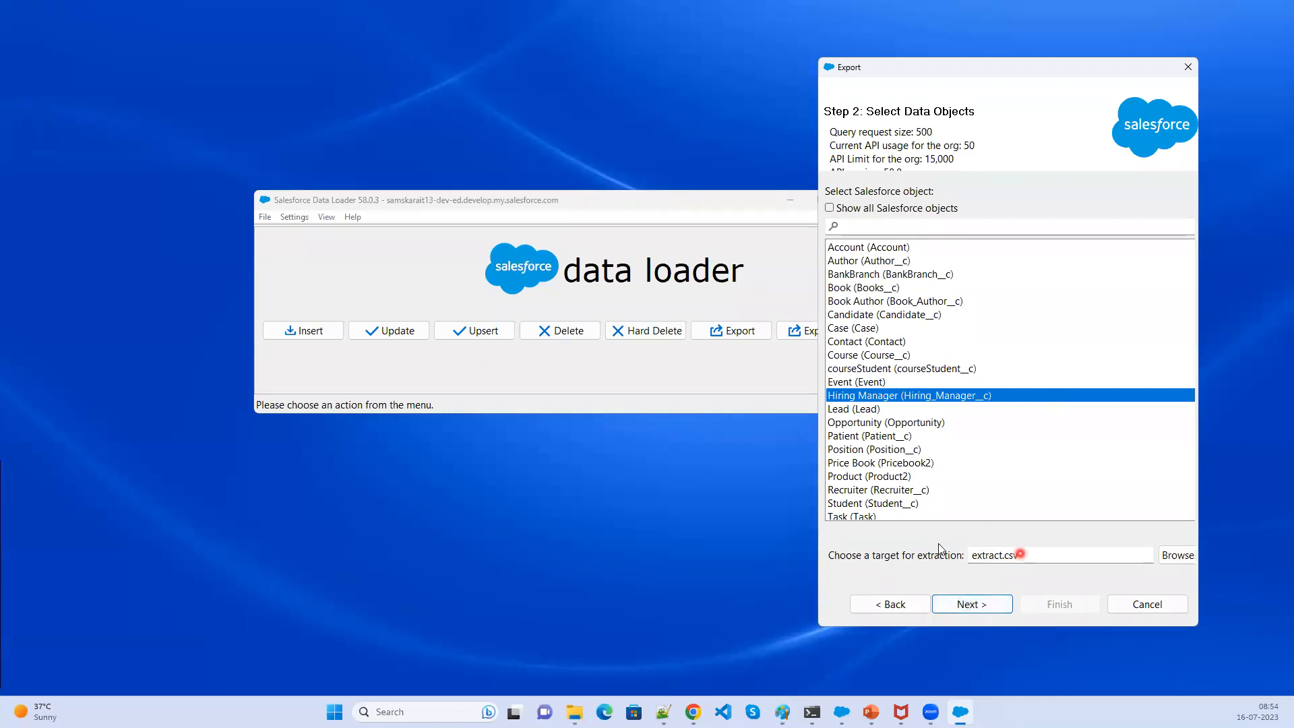
- Keep extract.csv as the extraction target and proceed to the query editing step
left_click_drag(1029, 555, 932, 563)
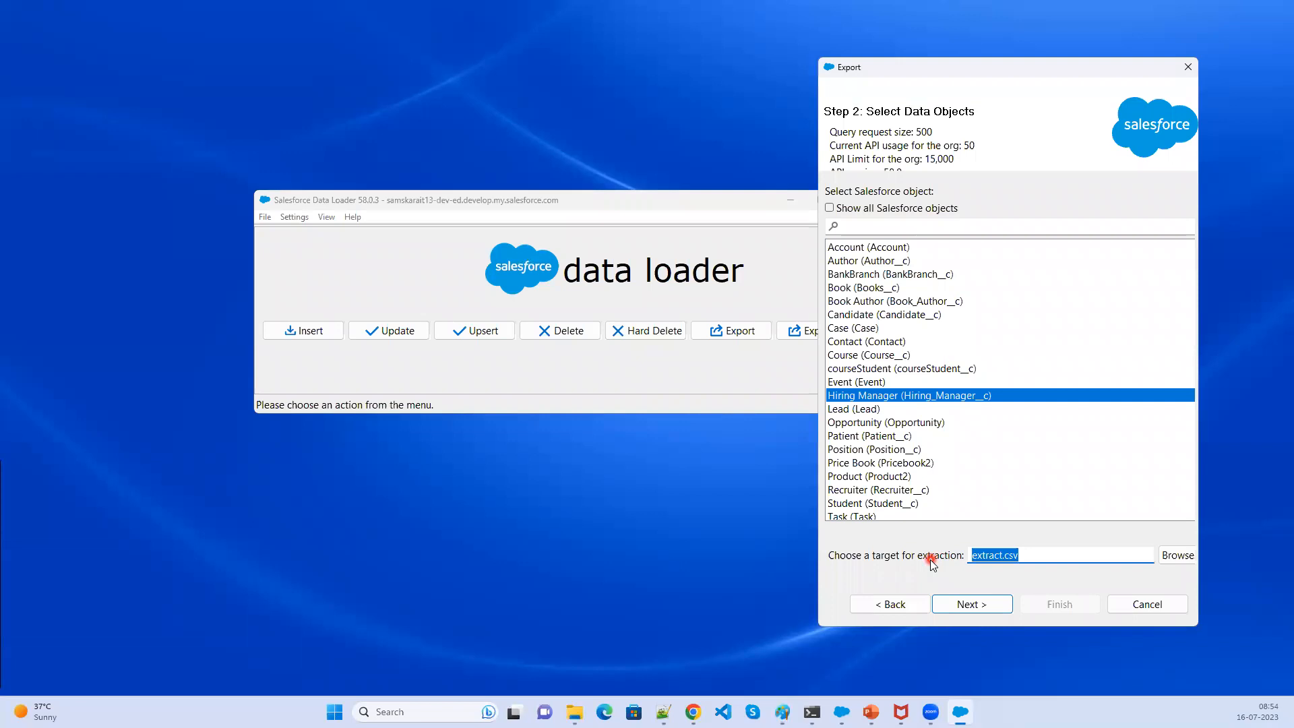
left_click(970, 605)
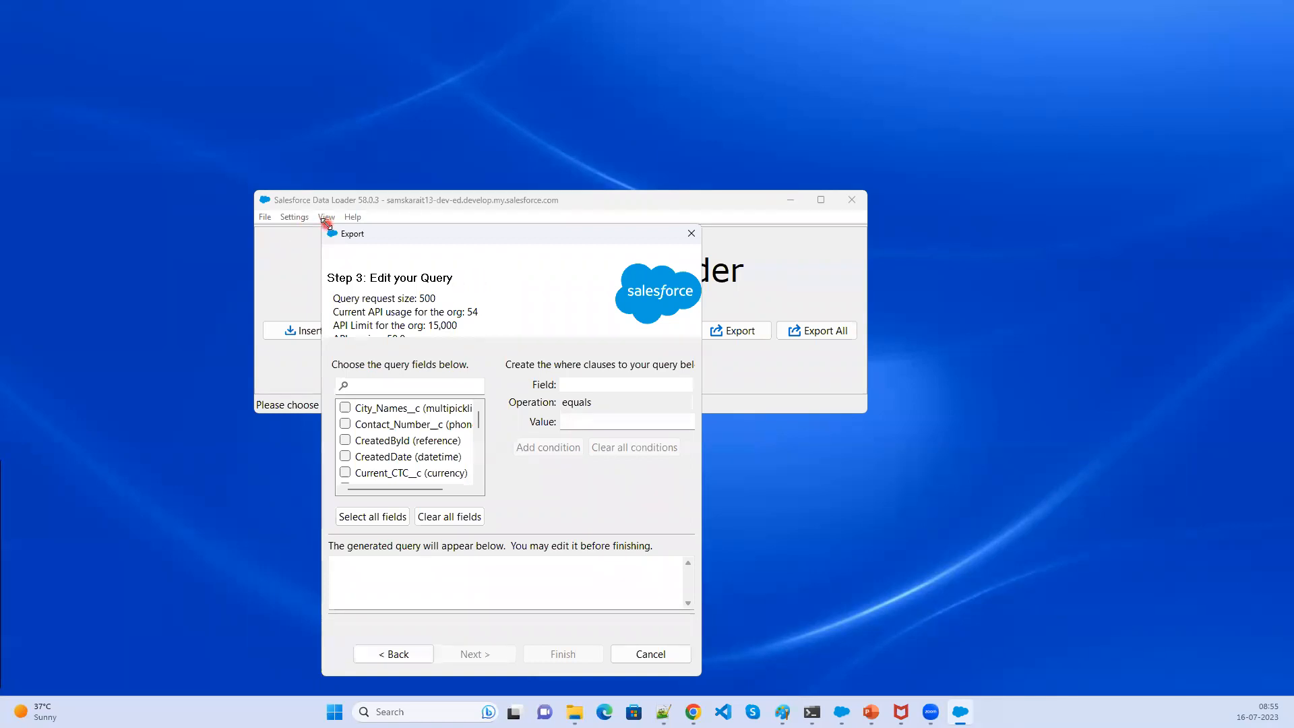
- Move the query dialog and check the Contact_Number__c, Current_CTC__c, Designation__c and Email_Address__c fields
left_click_drag(326, 223, 214, 106)
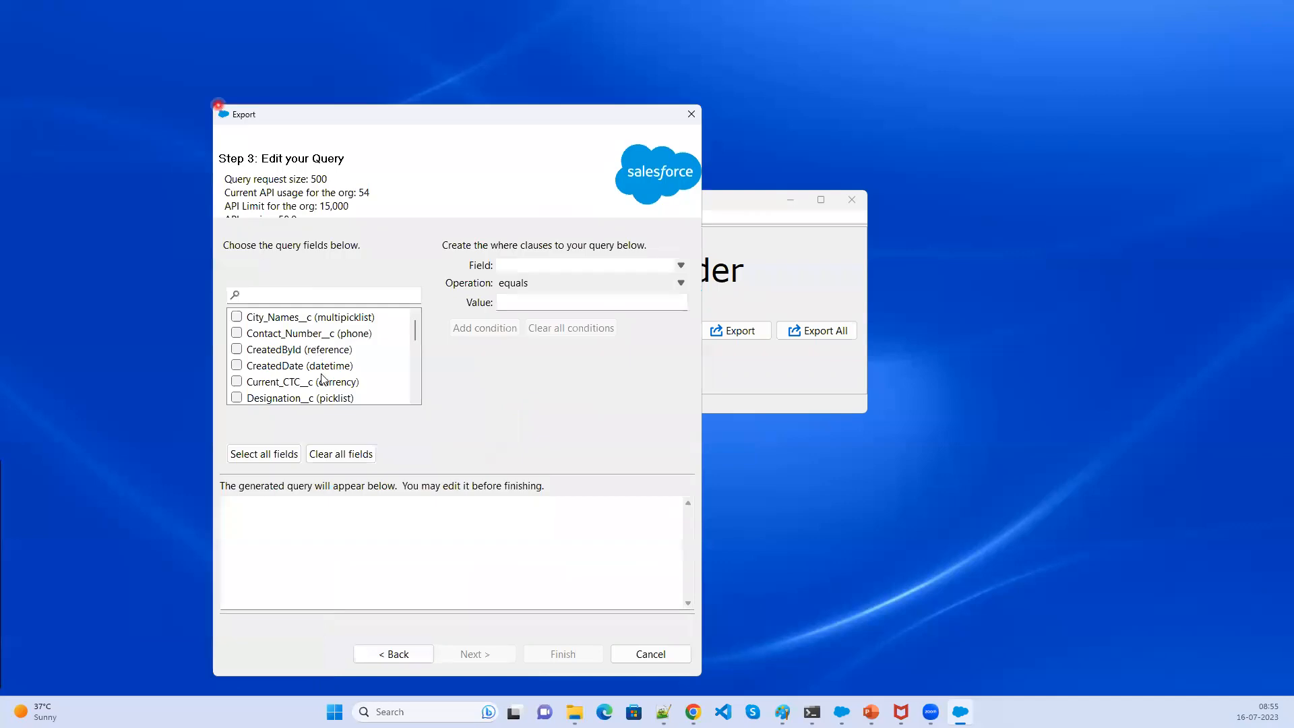
left_click(236, 318)
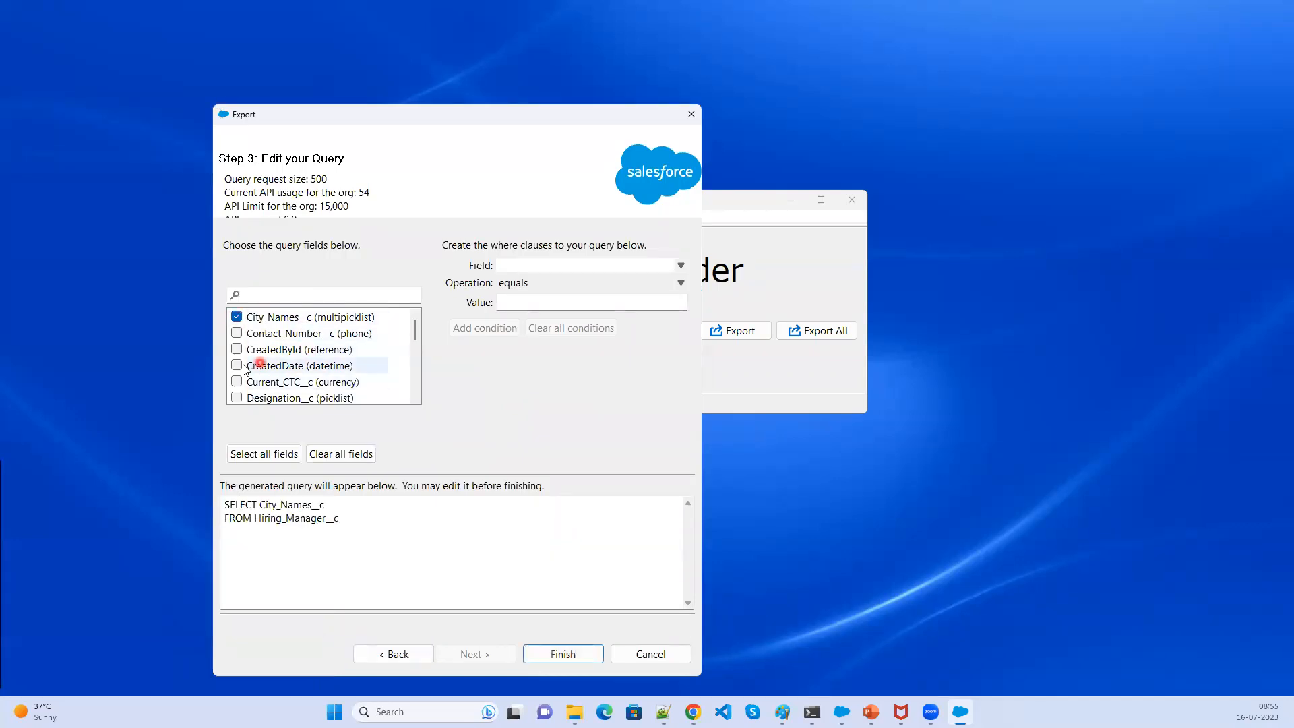
left_click(238, 334)
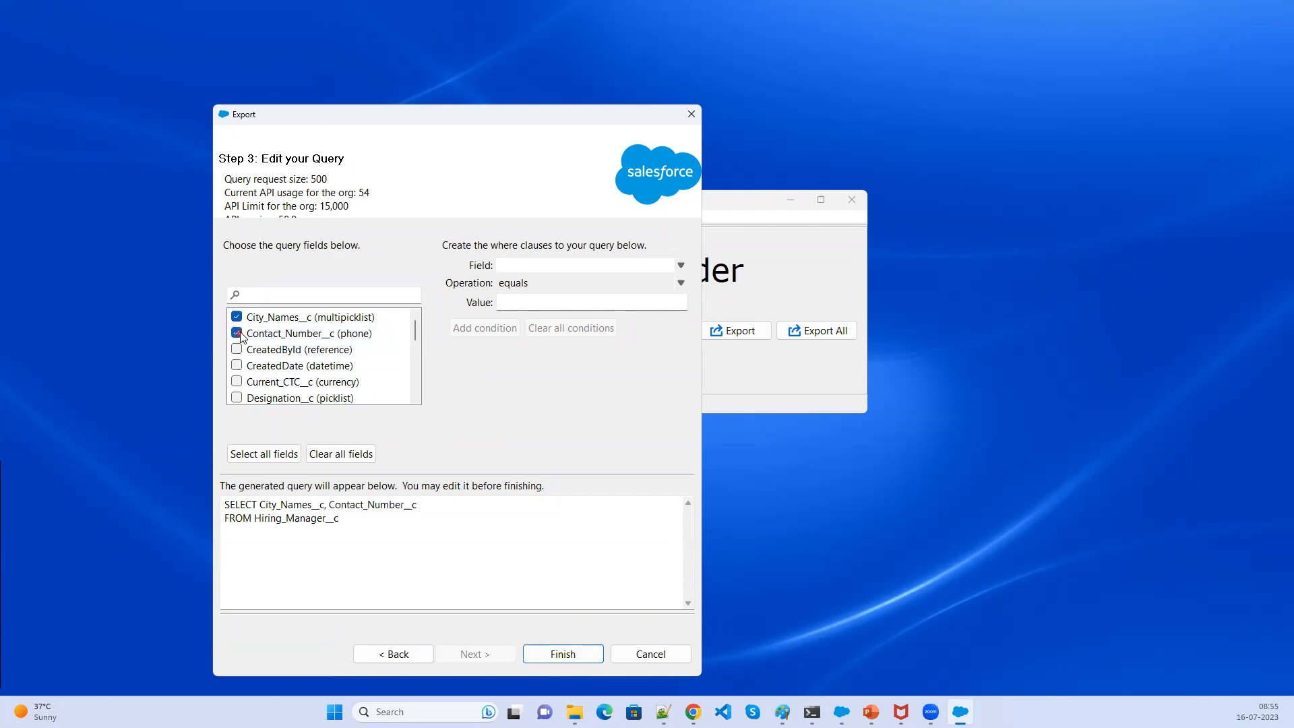
left_click(237, 318)
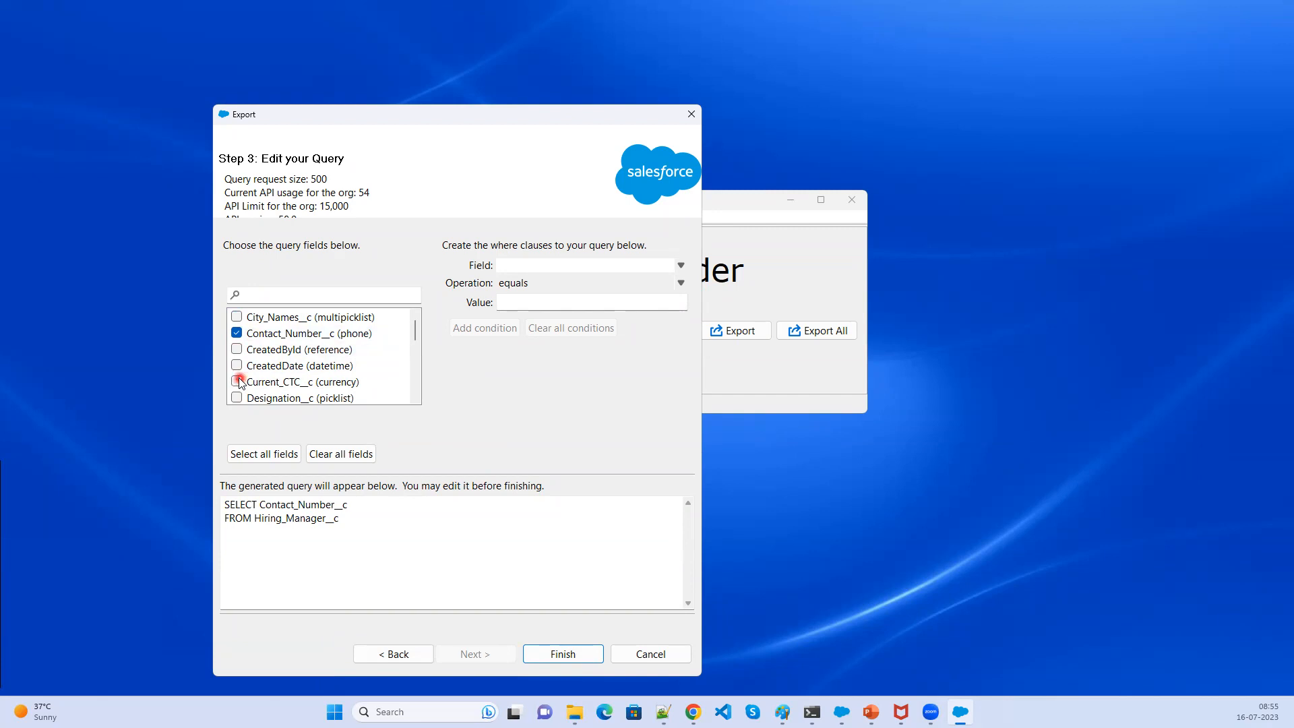
left_click(237, 382)
scroll(287, 393, "down", 1)
left_click(237, 350)
left_click(237, 365)
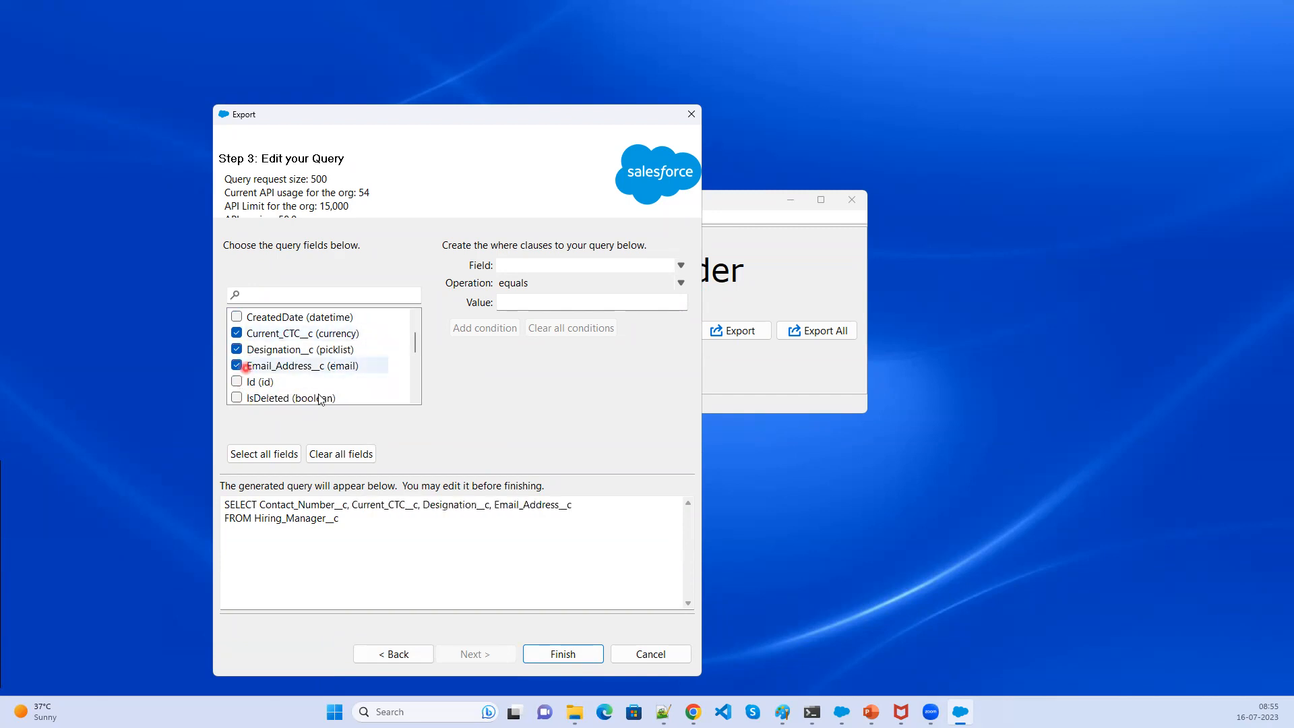
- Add the Location__c and Name fields to the query and highlight the generated SELECT statement
scroll(268, 375, "down", 1)
left_click(237, 333)
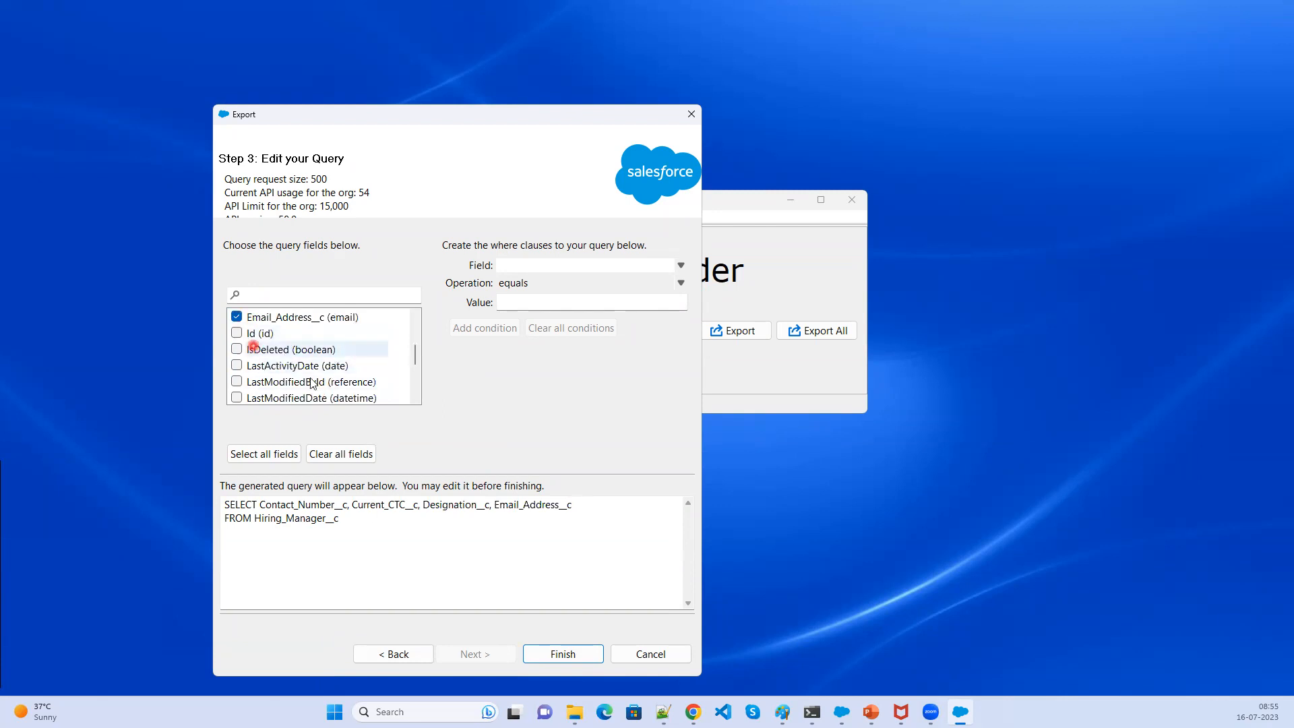
left_click(309, 354)
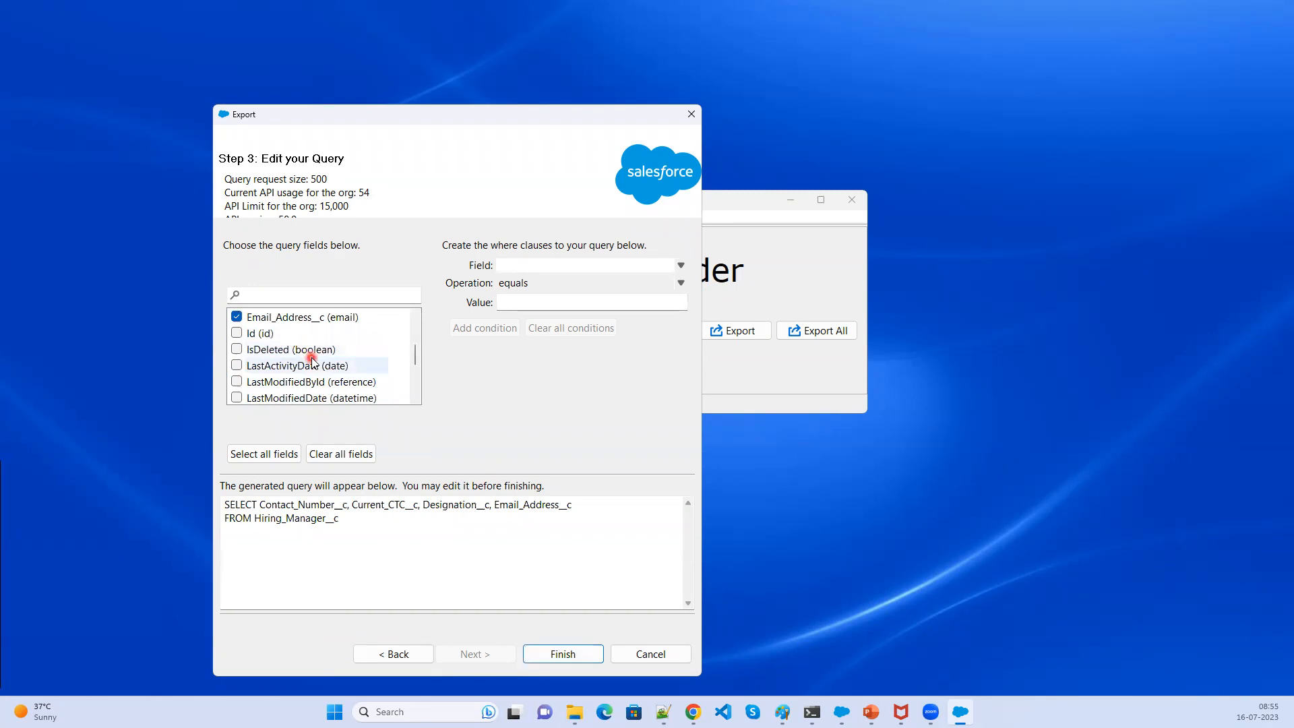
scroll(312, 362, "down", 2)
left_click(238, 351)
left_click(238, 350)
left_click(307, 372)
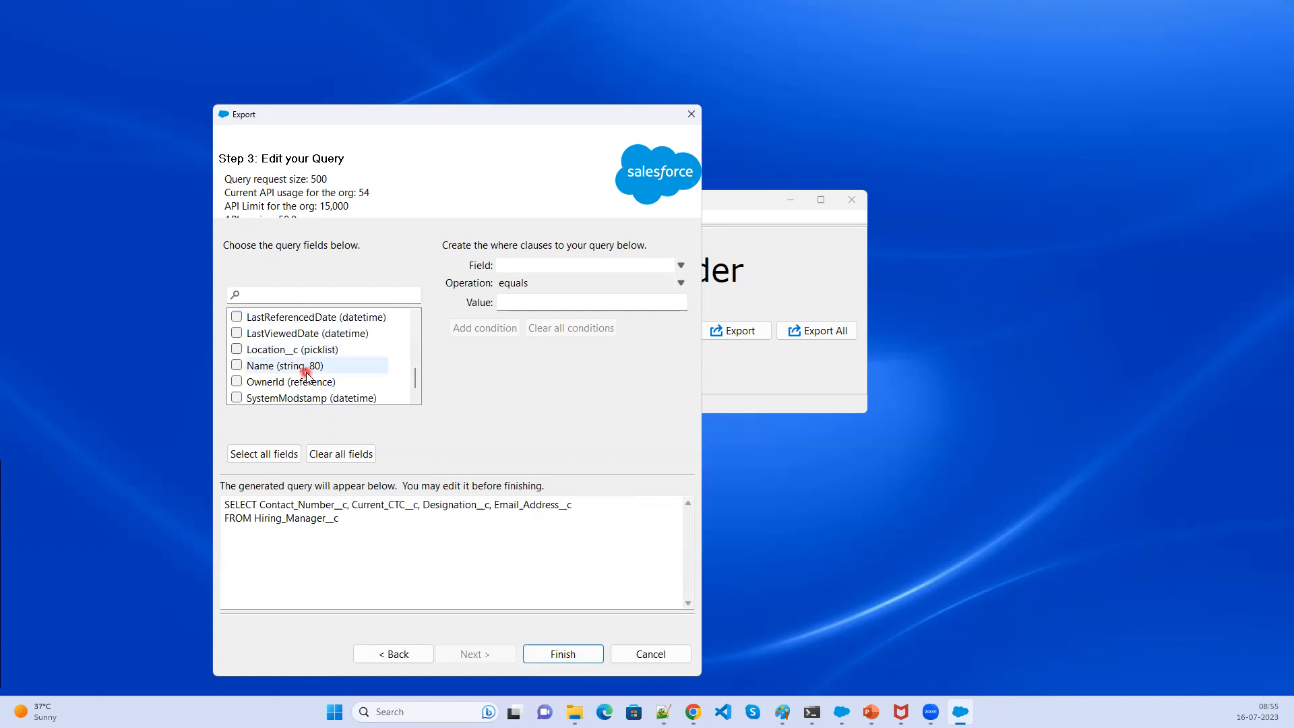
left_click(237, 349)
left_click(349, 365)
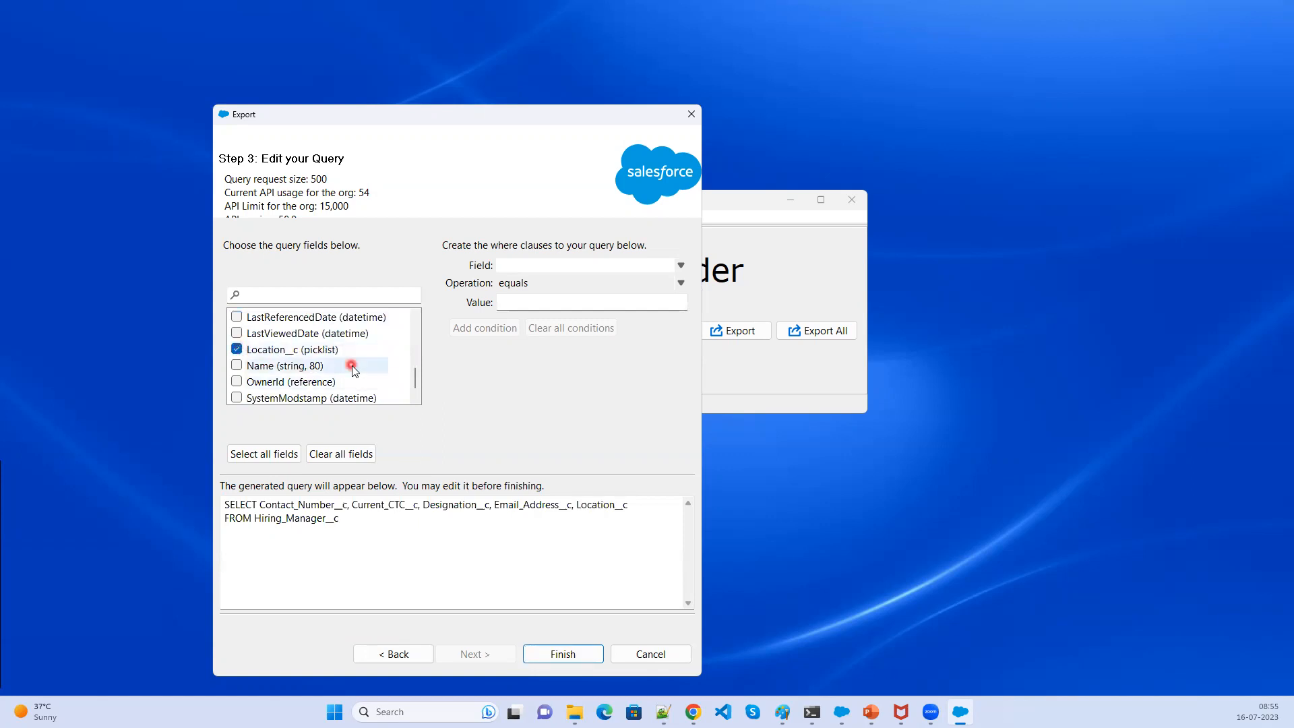
left_click(237, 365)
scroll(302, 394, "down", 1)
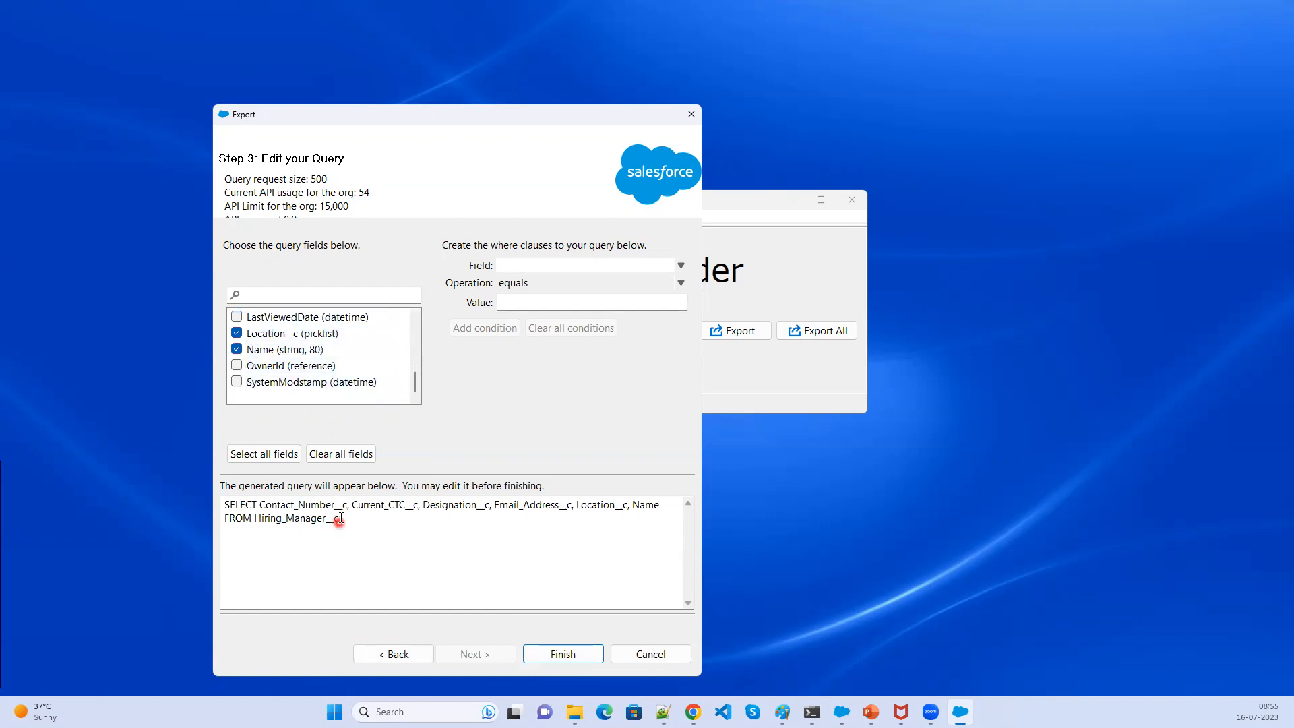
left_click_drag(340, 518, 203, 500)
left_click(343, 553)
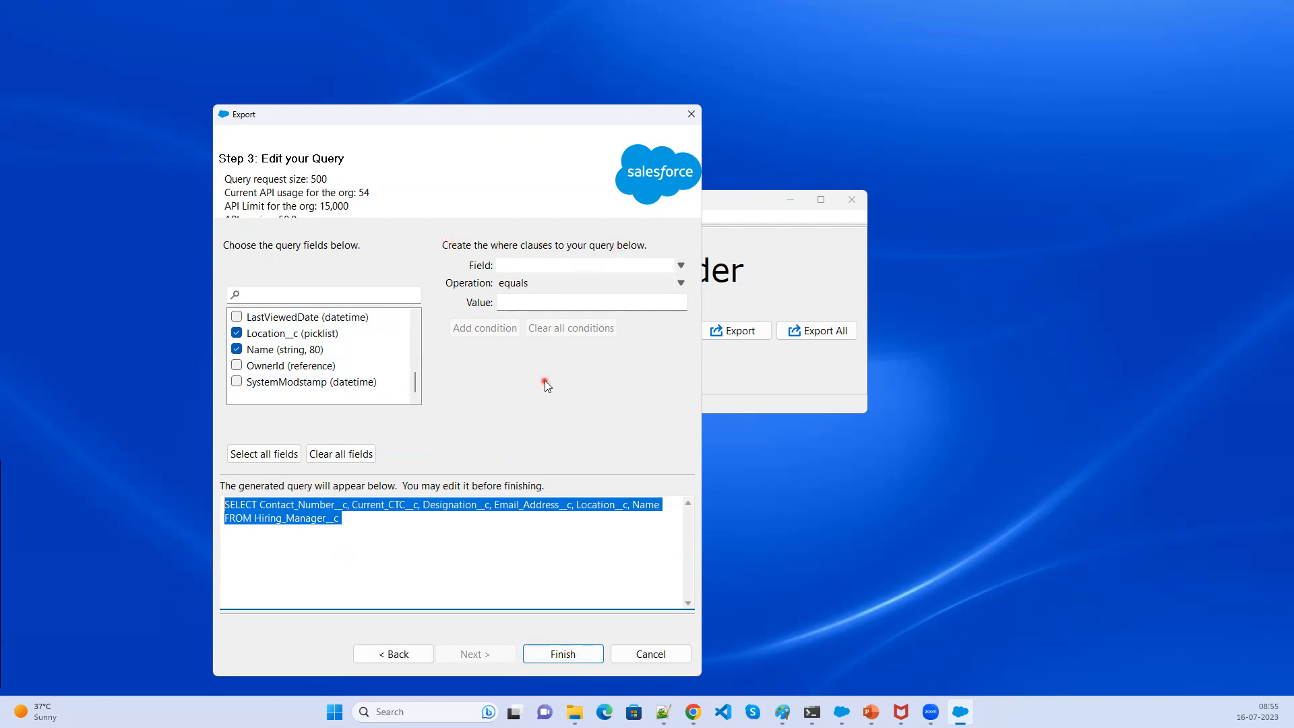
- Add a where condition with Location__c equals Hyderabad
left_click(645, 265)
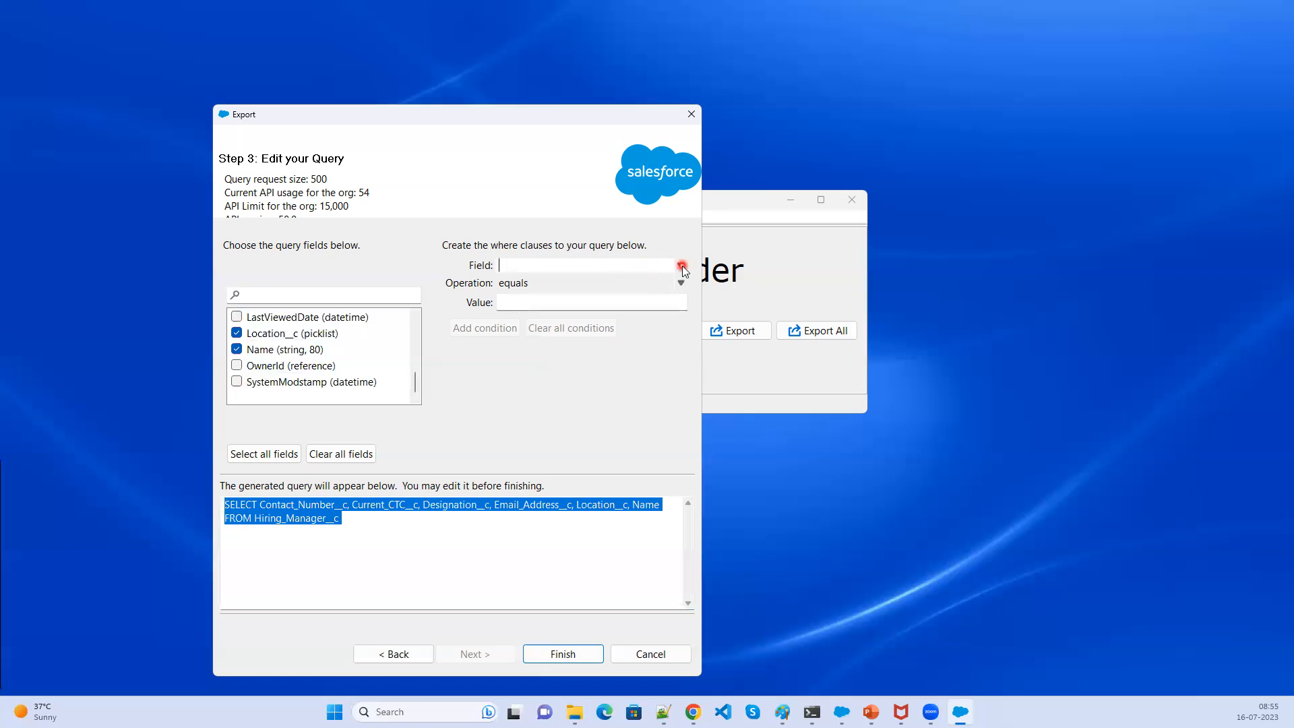
left_click(682, 266)
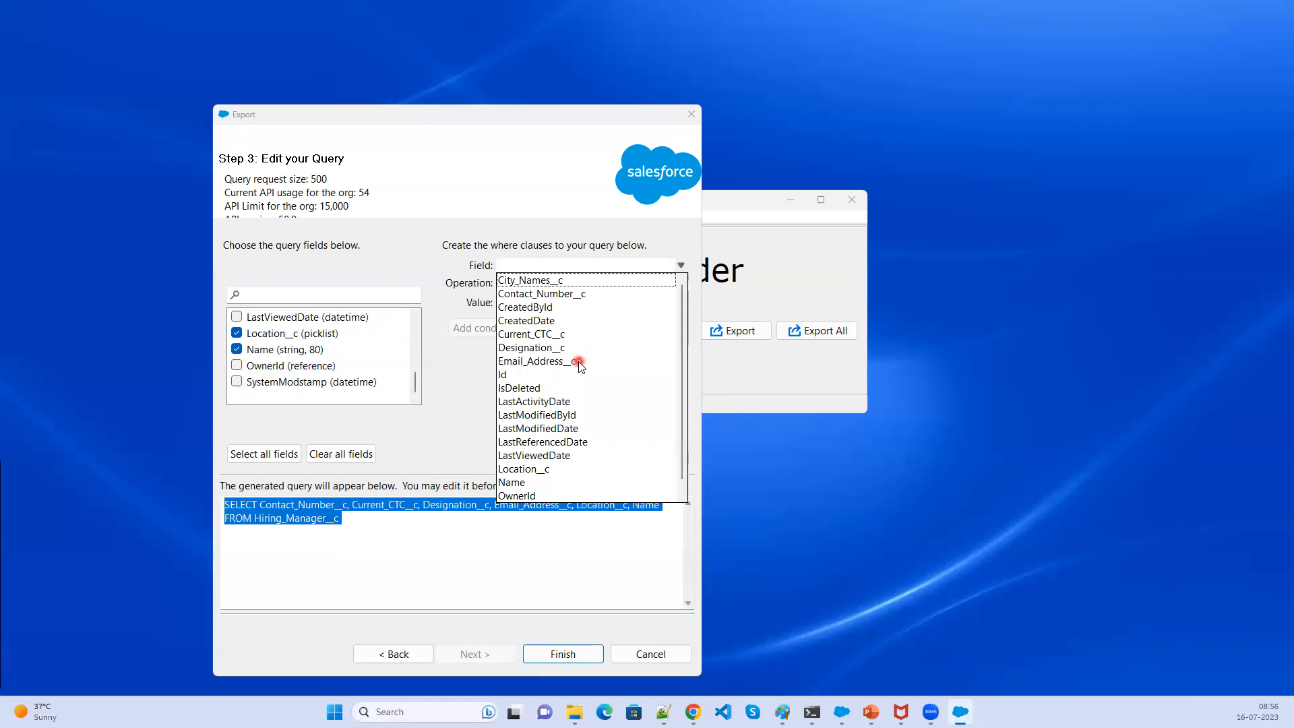
left_click(540, 472)
left_click(543, 303)
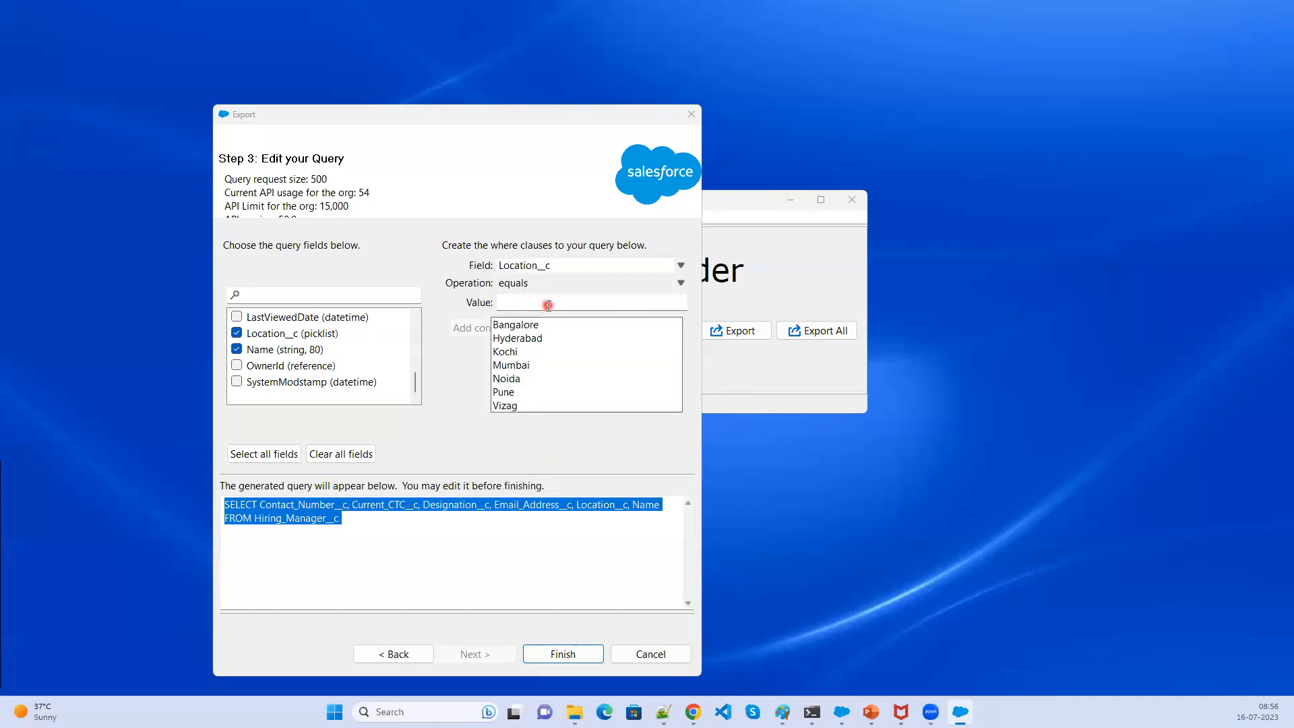
left_click(545, 339)
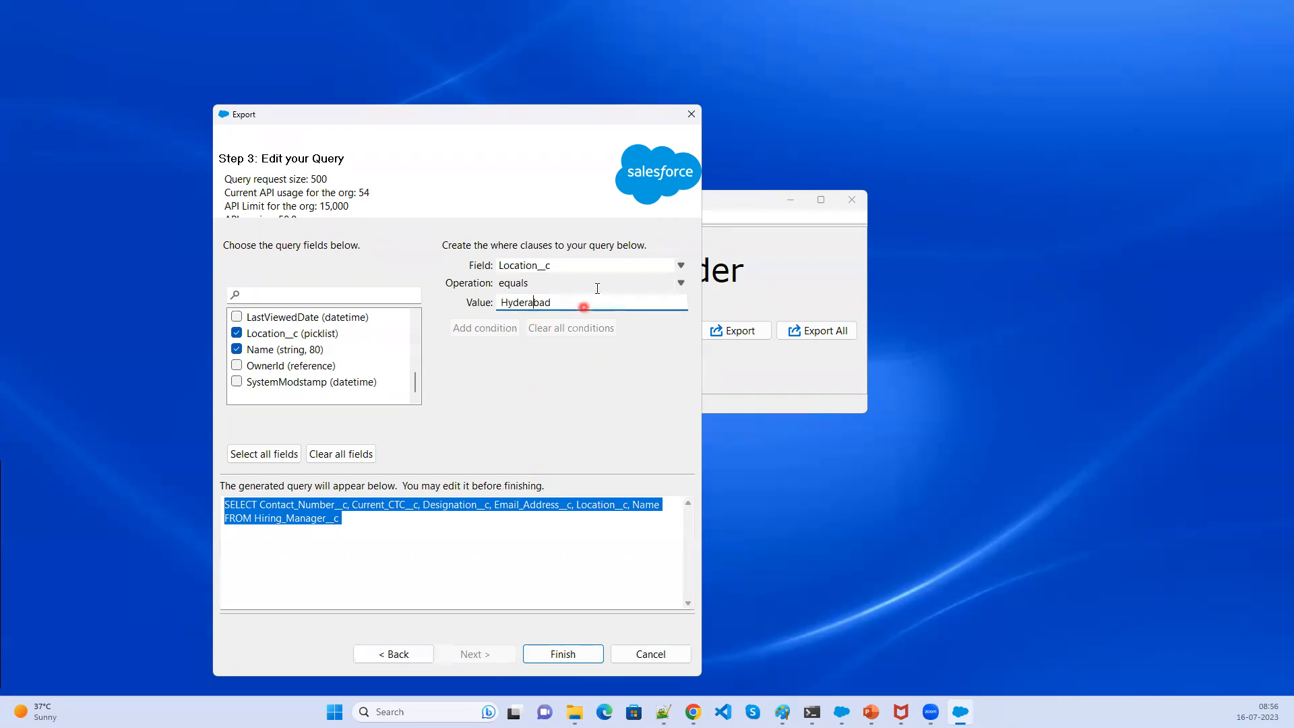
left_click(565, 282)
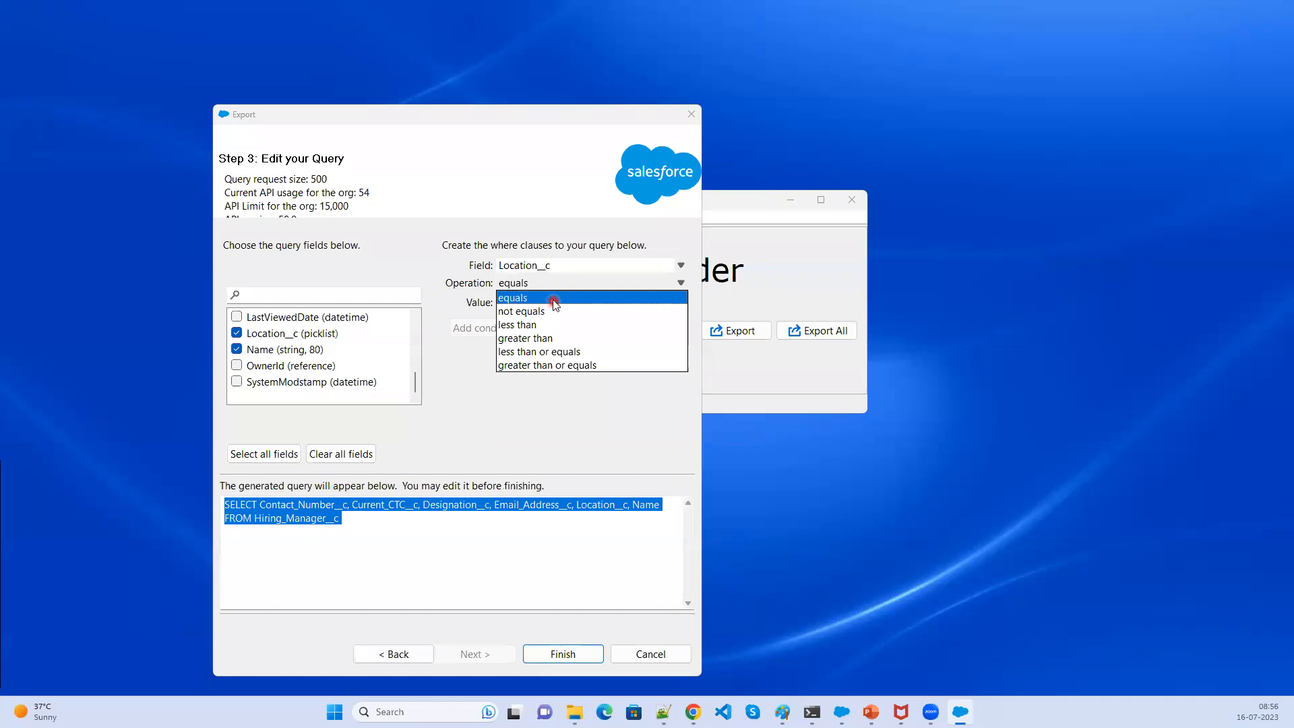
left_click(553, 300)
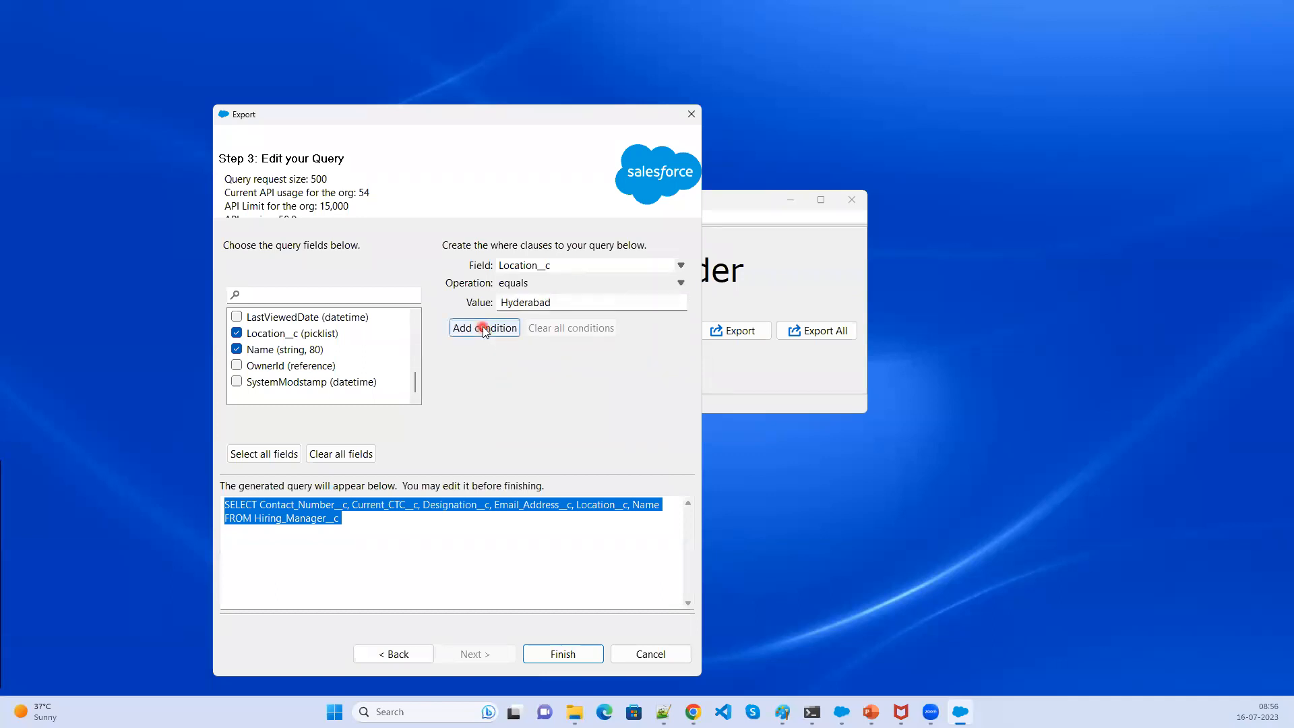
left_click(482, 327)
- Highlight the generated query with its WHERE clause
left_click(345, 550)
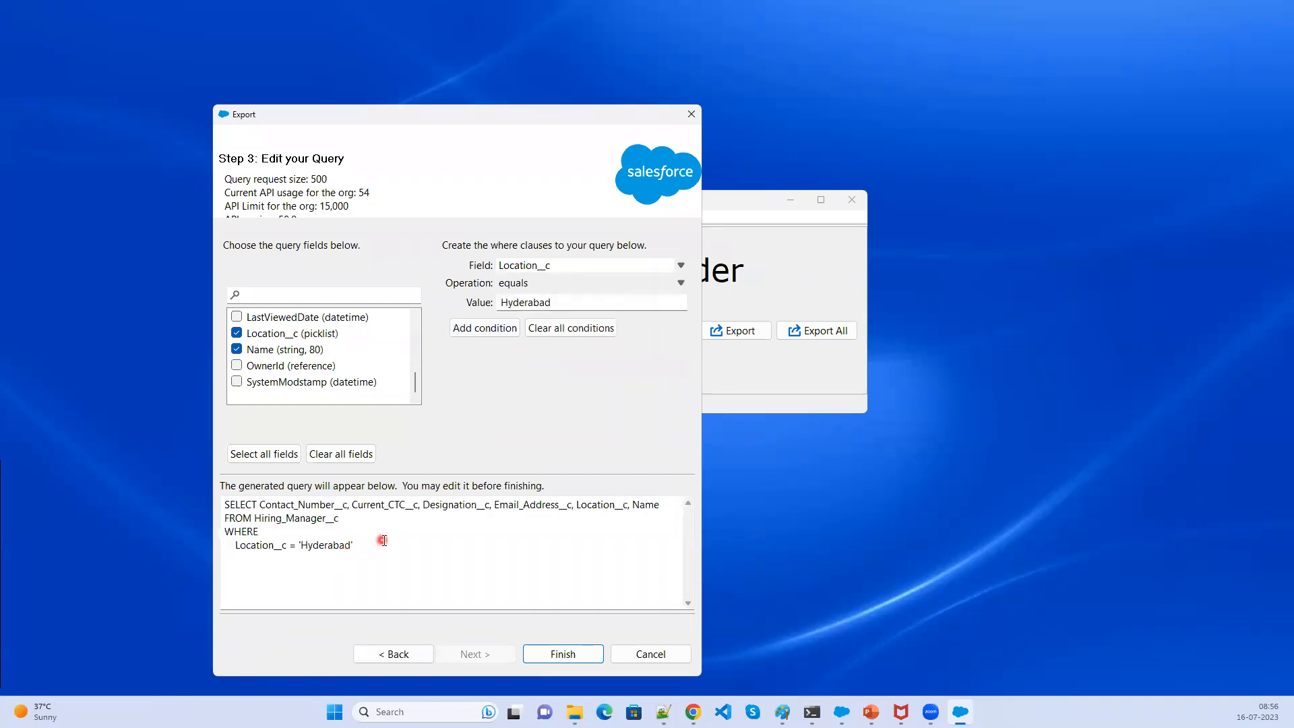
left_click_drag(383, 540, 228, 521)
left_click(404, 549)
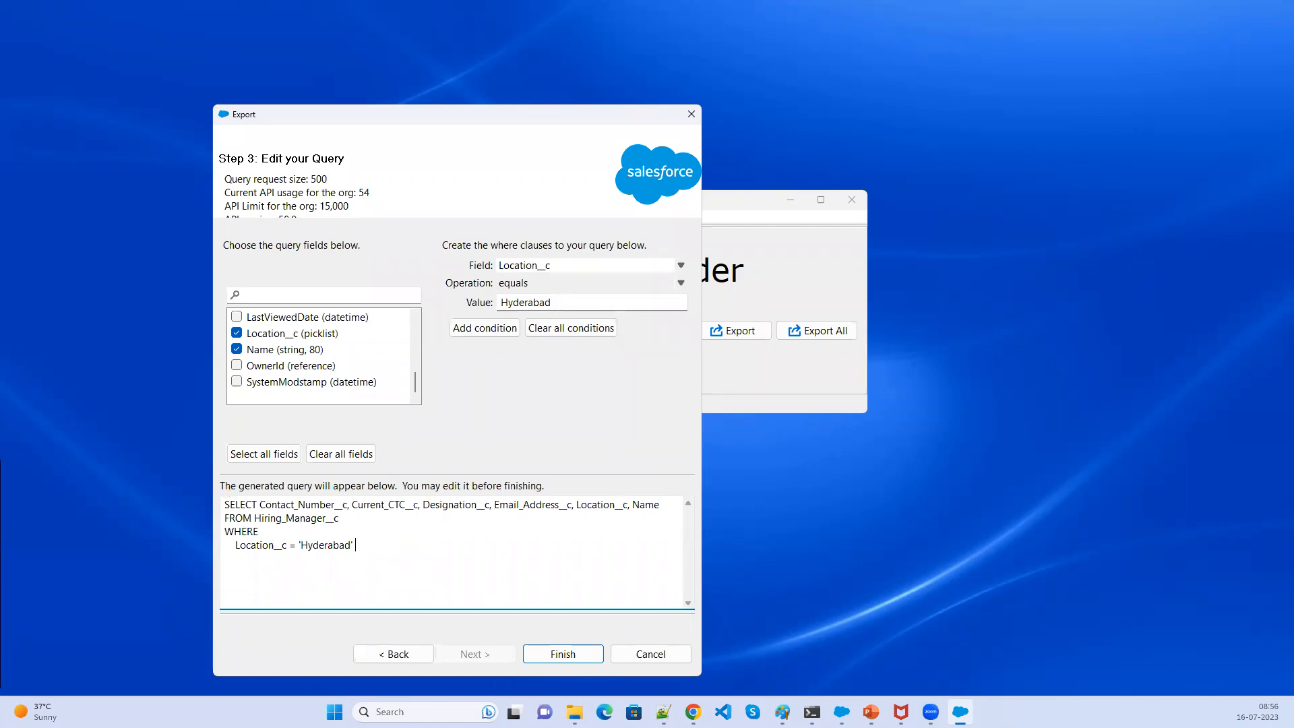
left_click_drag(929, 233, 1256, 505)
left_click_drag(944, 310, 1216, 461)
left_click_drag(945, 331, 1230, 358)
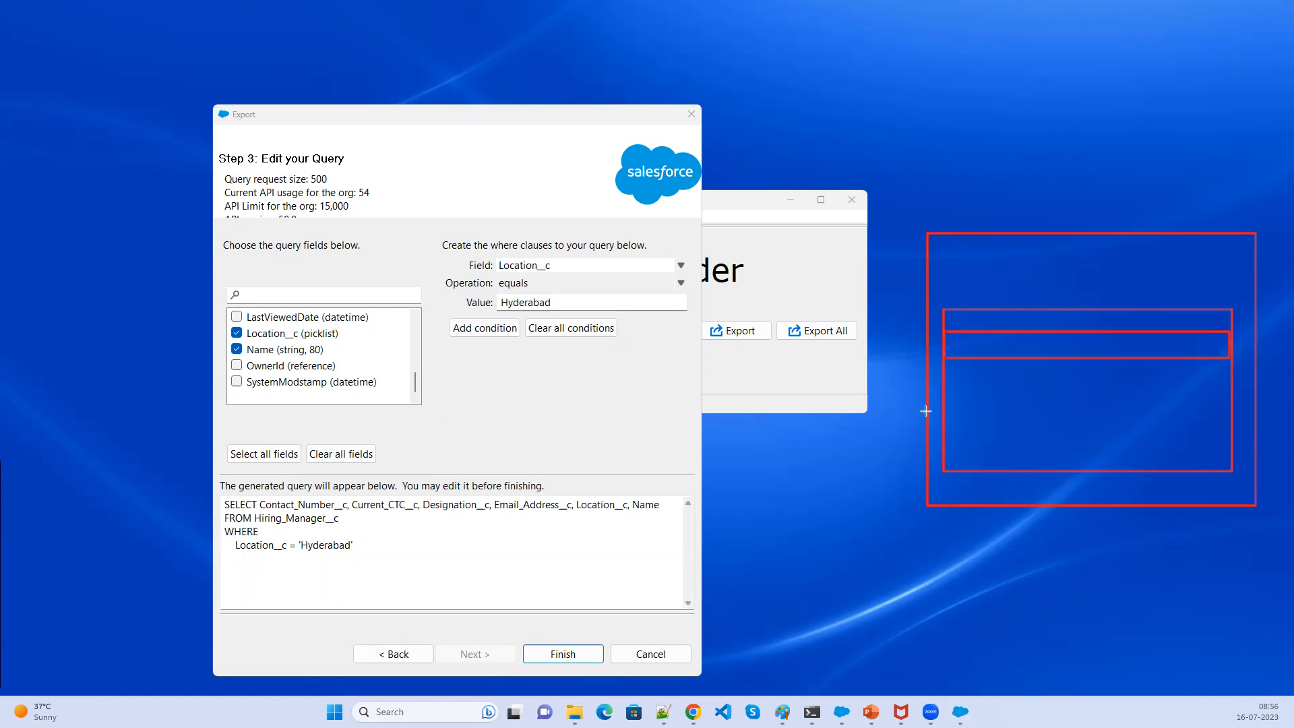
left_click_drag(945, 381, 1230, 406)
left_click_drag(944, 422, 1233, 445)
mouse_move(944, 307)
left_mouse_down()
mouse_move(1017, 422)
mouse_move(1031, 471)
left_mouse_up()
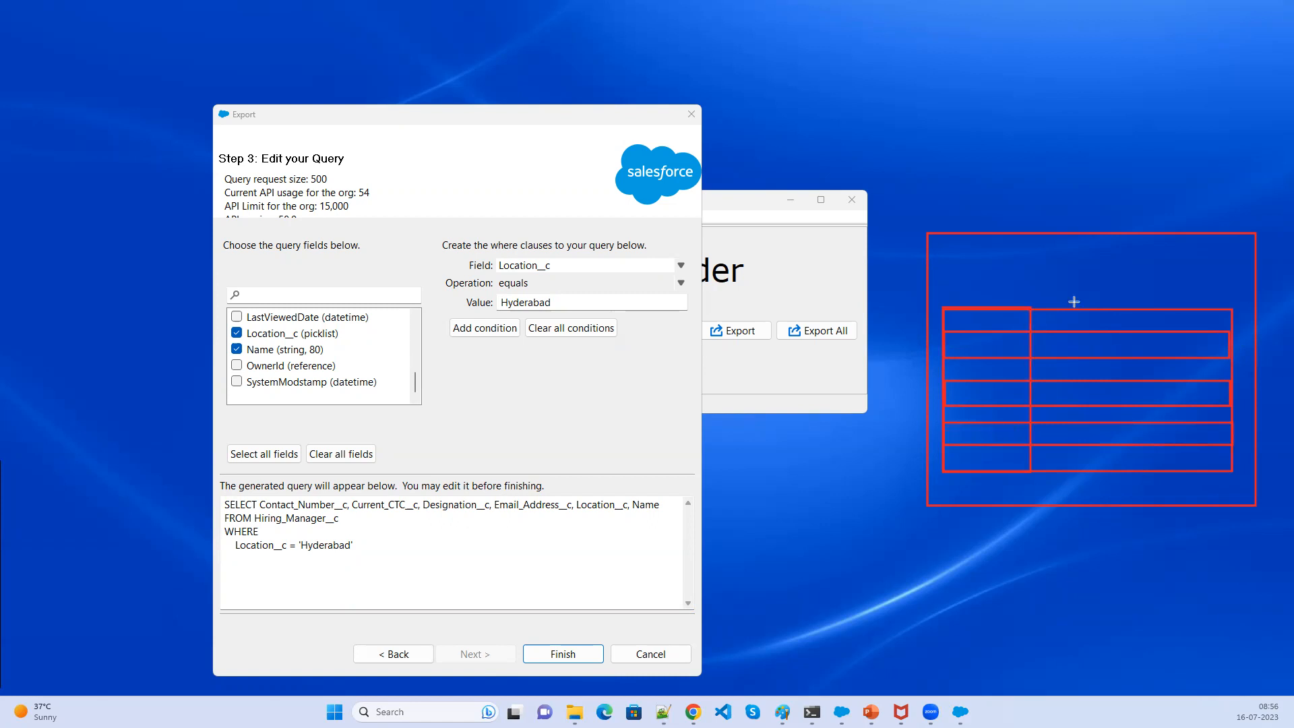
left_click_drag(1032, 307, 1136, 471)
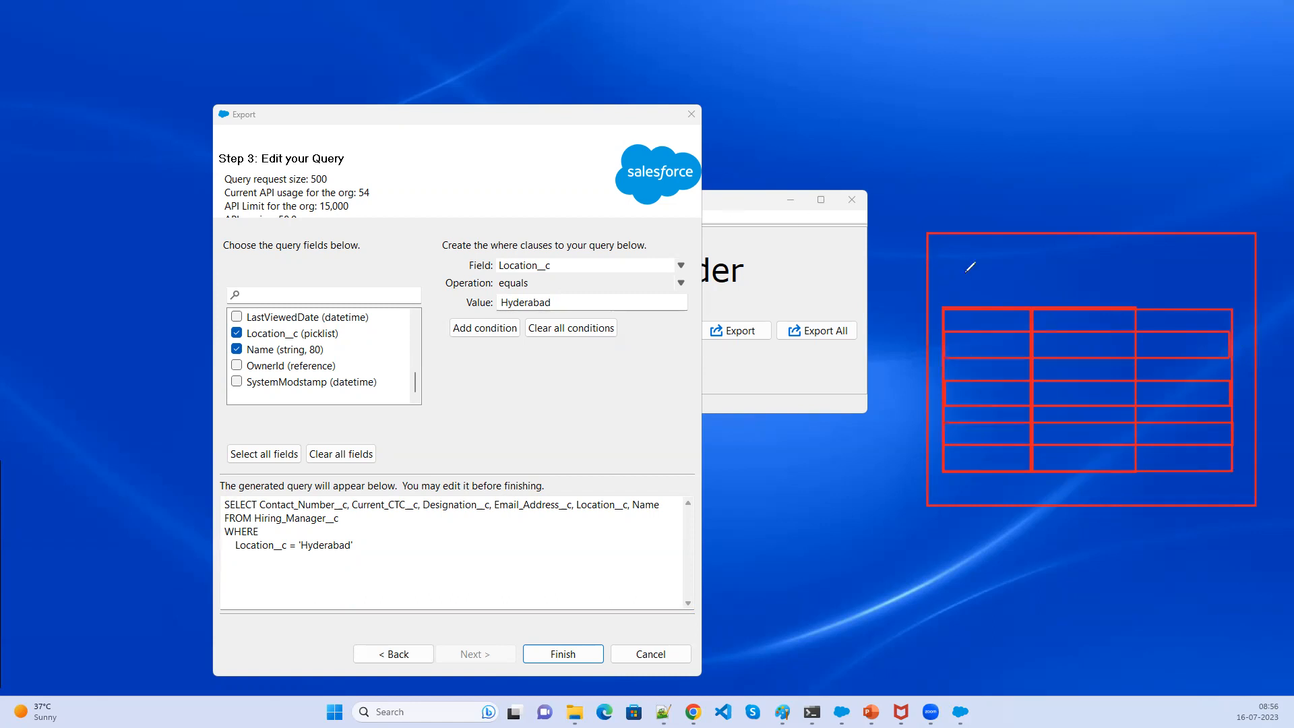
left_click_drag(956, 264, 953, 291)
mouse_move(949, 283)
left_mouse_down()
mouse_move(977, 270)
mouse_move(975, 291)
mouse_move(996, 294)
mouse_move(1083, 279)
mouse_move(1077, 300)
left_mouse_up()
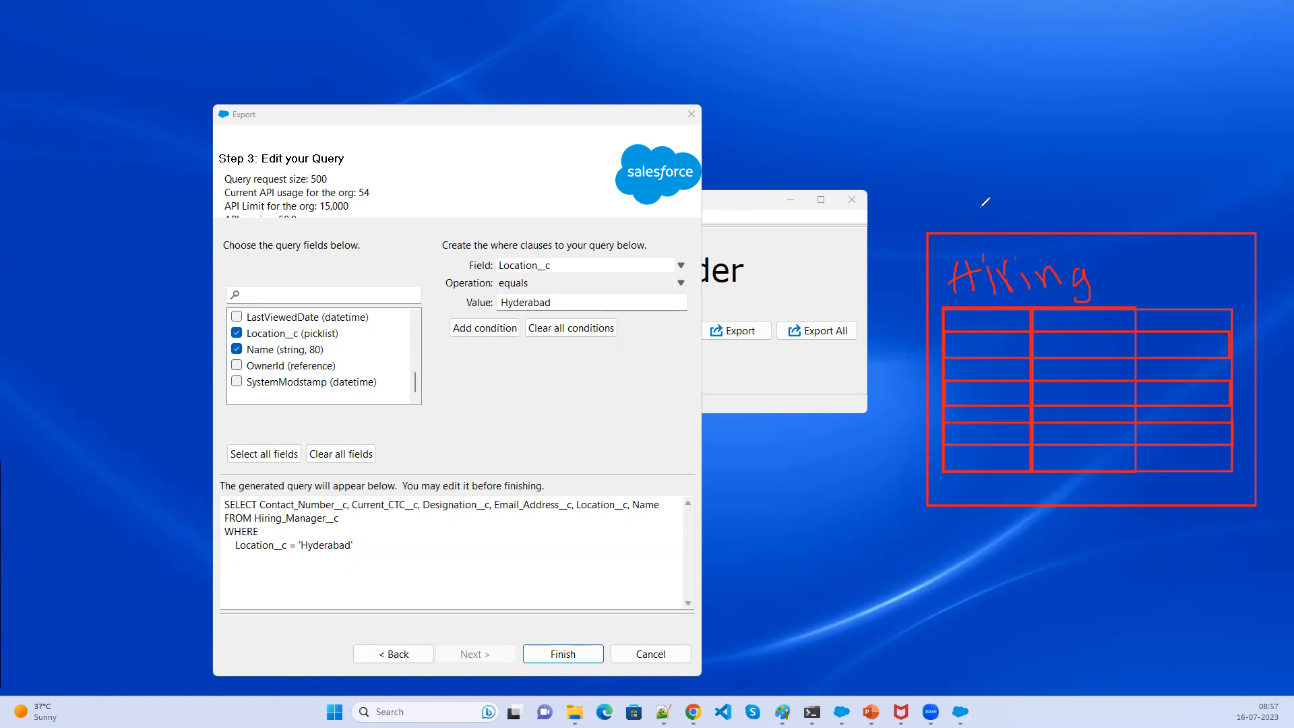
mouse_move(1005, 181)
left_mouse_down()
mouse_move(976, 203)
mouse_move(979, 232)
left_mouse_up()
mouse_move(1111, 203)
left_mouse_down()
mouse_move(1097, 202)
mouse_move(1183, 201)
mouse_move(1218, 177)
mouse_move(1229, 141)
mouse_move(1233, 190)
mouse_move(1264, 169)
left_mouse_up()
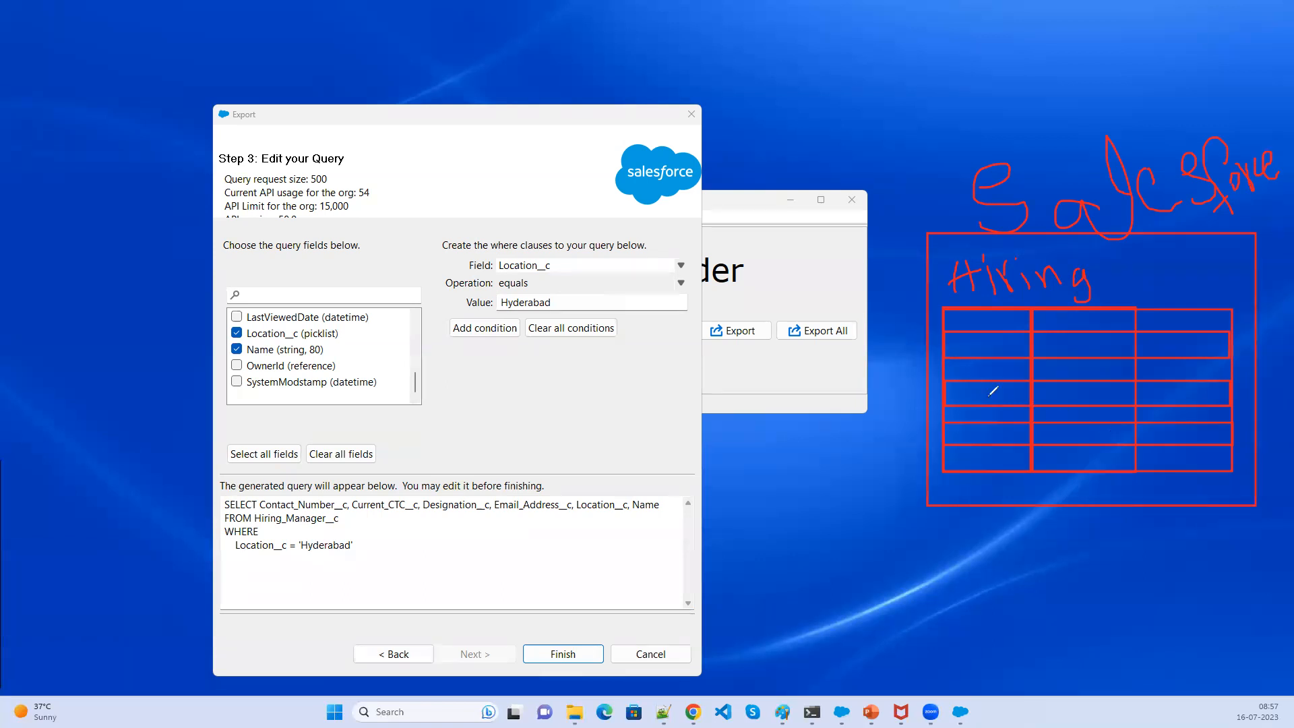
mouse_move(932, 320)
left_mouse_down()
mouse_move(922, 418)
mouse_move(957, 514)
left_mouse_up()
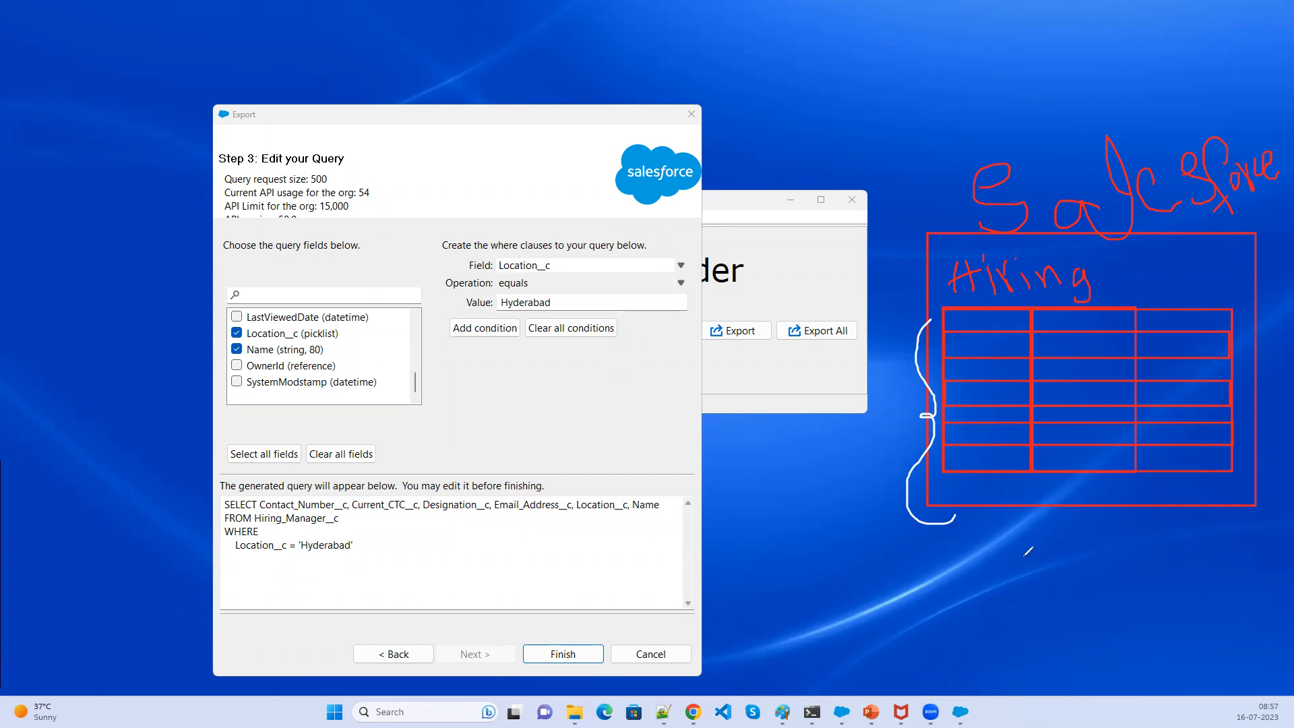
mouse_move(1009, 530)
left_mouse_down()
mouse_move(1026, 574)
mouse_move(1042, 563)
mouse_move(1080, 574)
left_mouse_up()
mouse_move(1102, 531)
left_mouse_down()
mouse_move(1108, 573)
mouse_move(1112, 541)
mouse_move(1118, 576)
mouse_move(1140, 549)
left_mouse_up()
mouse_move(1151, 560)
left_mouse_down()
mouse_move(1162, 547)
mouse_move(1168, 561)
mouse_move(1198, 557)
left_mouse_up()
mouse_move(1080, 609)
left_mouse_down()
mouse_move(1085, 637)
mouse_move(1100, 616)
mouse_move(1097, 634)
mouse_move(1120, 634)
mouse_move(1125, 618)
mouse_move(1148, 625)
mouse_move(1157, 581)
mouse_move(1154, 617)
mouse_move(1181, 619)
mouse_move(1195, 592)
mouse_move(1214, 627)
mouse_move(1281, 585)
mouse_move(1279, 555)
left_mouse_up()
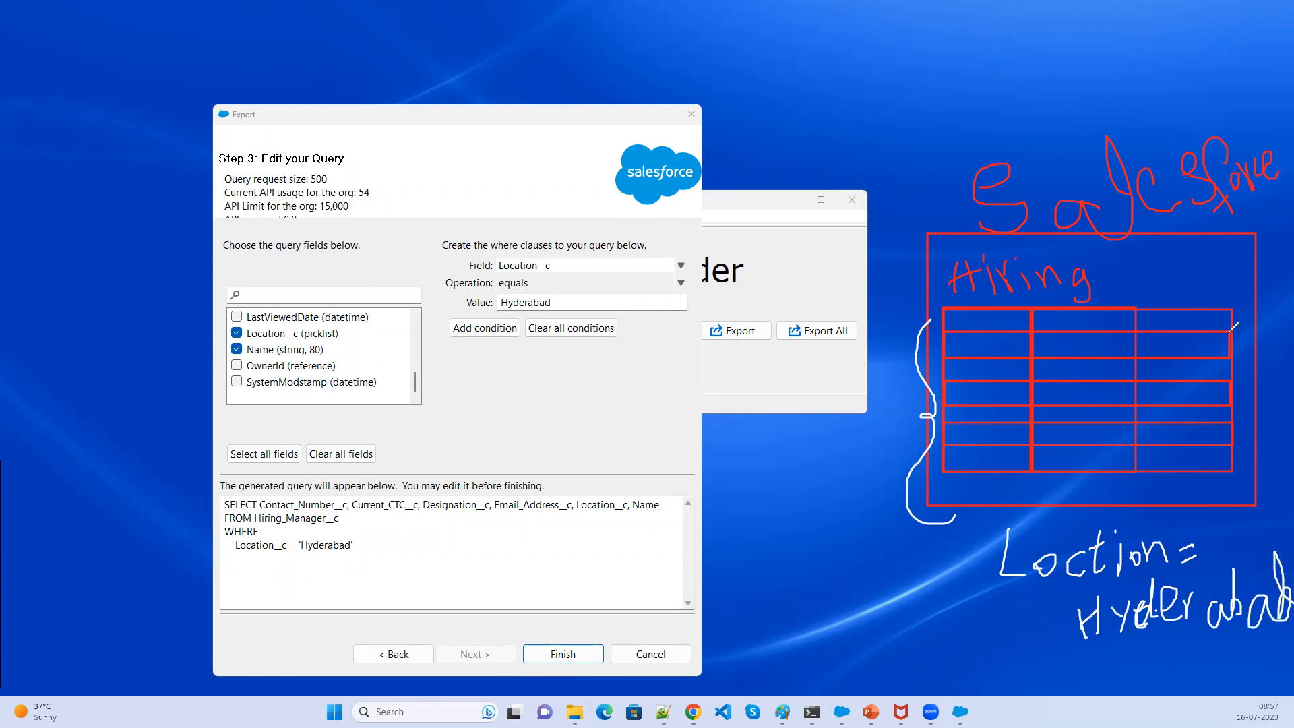
left_click_drag(1217, 348, 1274, 327)
left_click_drag(1219, 414, 1284, 377)
mouse_move(956, 344)
left_mouse_down()
mouse_move(890, 400)
mouse_move(897, 199)
mouse_move(854, 154)
mouse_move(833, 148)
mouse_move(836, 165)
left_mouse_up()
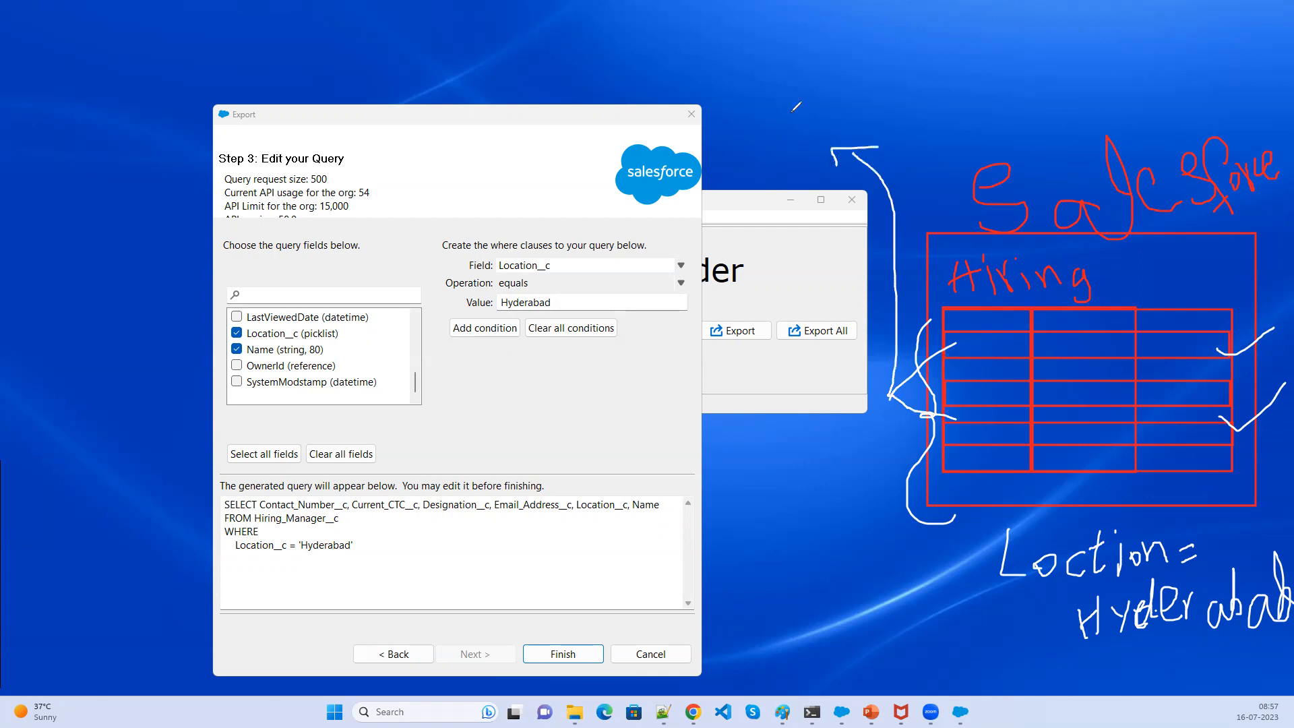
mouse_move(766, 80)
left_mouse_down()
mouse_move(762, 146)
mouse_move(851, 71)
mouse_move(784, 79)
left_mouse_up()
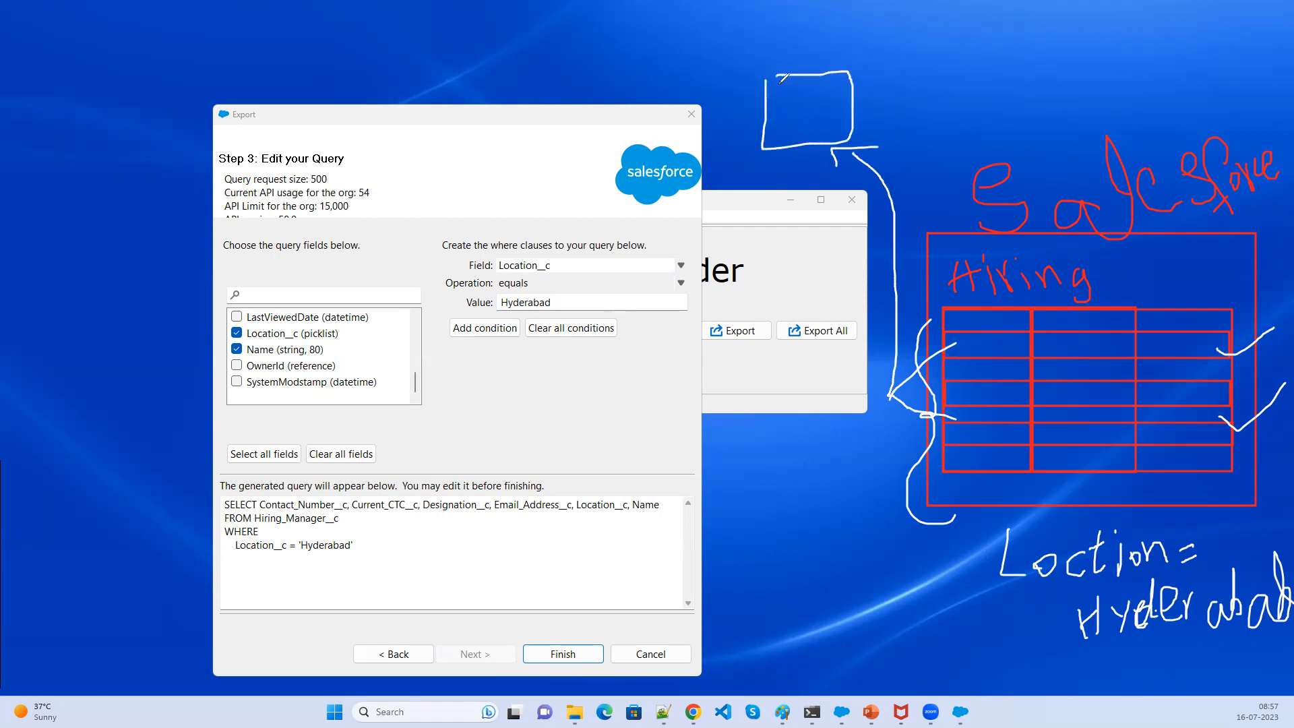
mouse_move(782, 29)
left_mouse_down()
mouse_move(782, 48)
mouse_move(803, 54)
mouse_move(910, 50)
left_mouse_up()
mouse_move(889, 196)
left_mouse_down()
mouse_move(912, 189)
mouse_move(884, 240)
mouse_move(873, 192)
left_mouse_up()
left_click_drag(925, 156, 896, 214)
mouse_move(930, 130)
left_mouse_down()
mouse_move(942, 144)
mouse_move(1019, 96)
mouse_move(1022, 118)
mouse_move(1070, 93)
left_mouse_up()
left_click_drag(1061, 46, 1082, 87)
mouse_move(1094, 74)
left_mouse_down()
mouse_move(1092, 57)
mouse_move(1114, 78)
mouse_move(1149, 42)
mouse_move(1222, 67)
left_mouse_up()
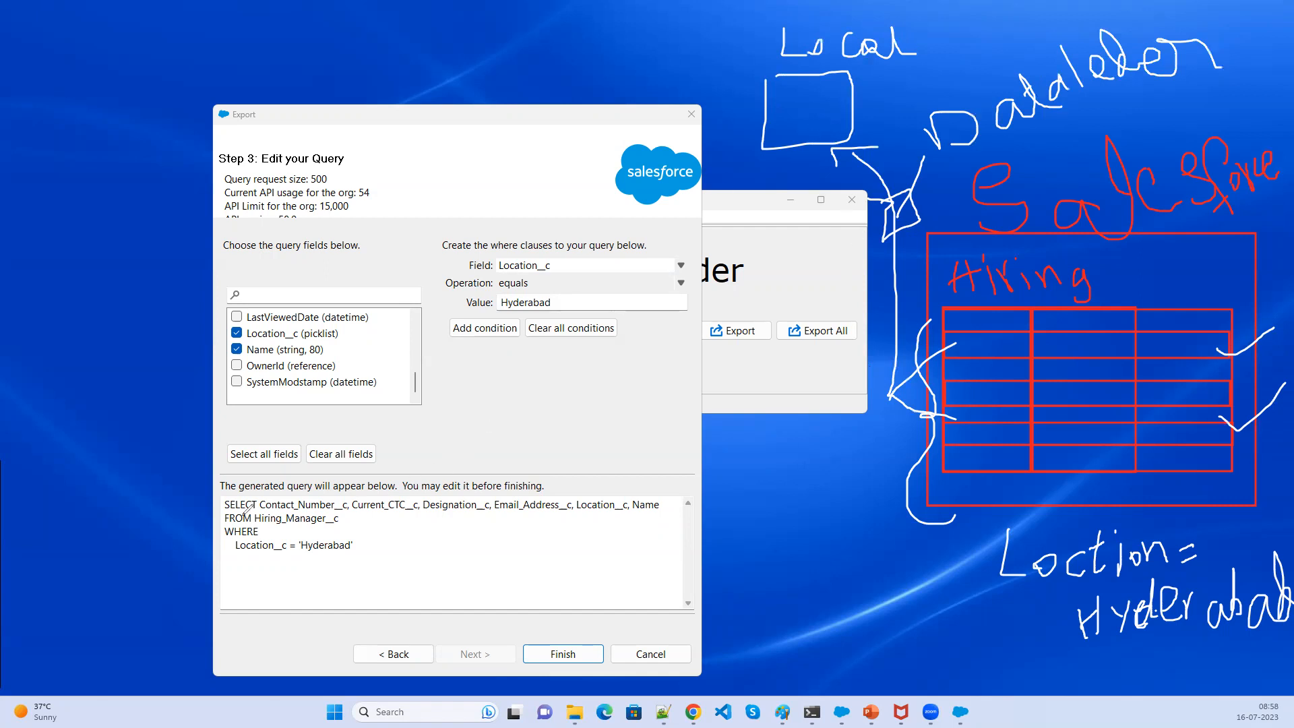
mouse_move(355, 496)
left_mouse_down()
mouse_move(661, 462)
mouse_move(635, 564)
mouse_move(202, 570)
mouse_move(266, 477)
left_mouse_up()
mouse_move(216, 497)
left_mouse_down()
mouse_move(269, 490)
mouse_move(425, 515)
left_mouse_up()
left_click_drag(451, 516, 657, 516)
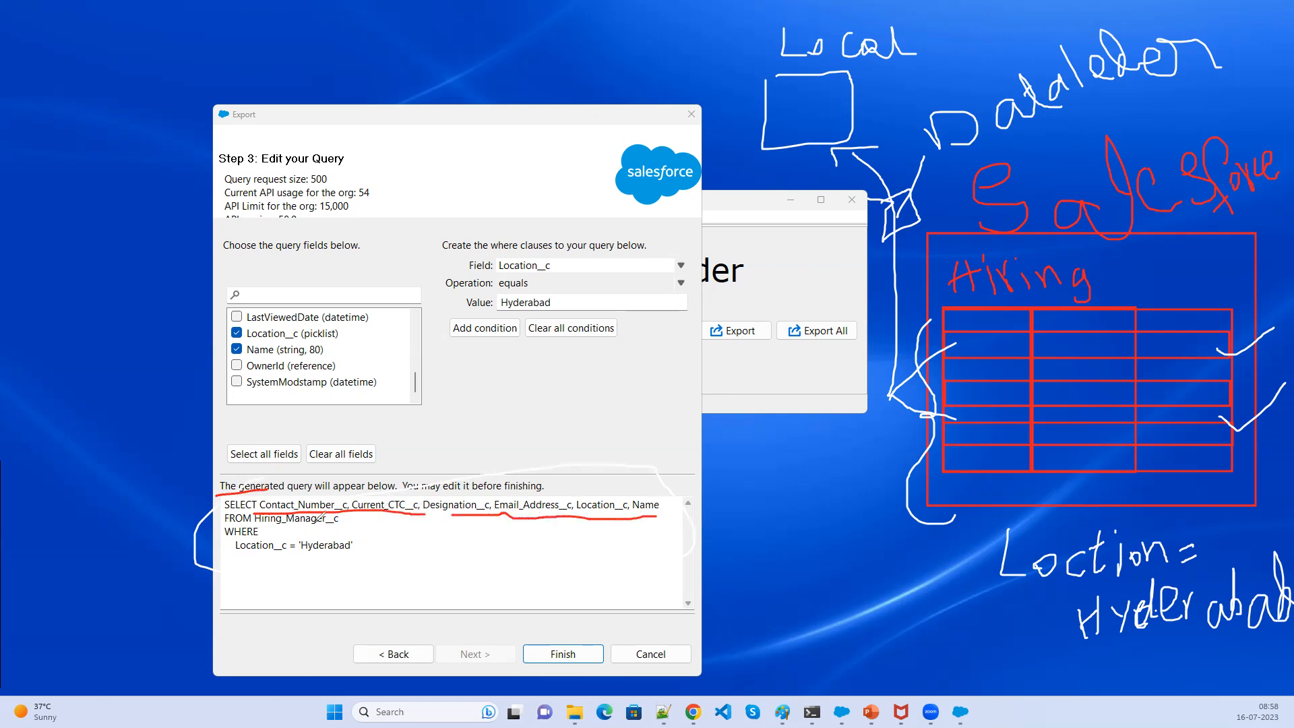
left_click_drag(260, 532, 345, 526)
left_click_drag(958, 542, 998, 649)
left_click_drag(1093, 662, 996, 650)
left_click_drag(1025, 502, 949, 543)
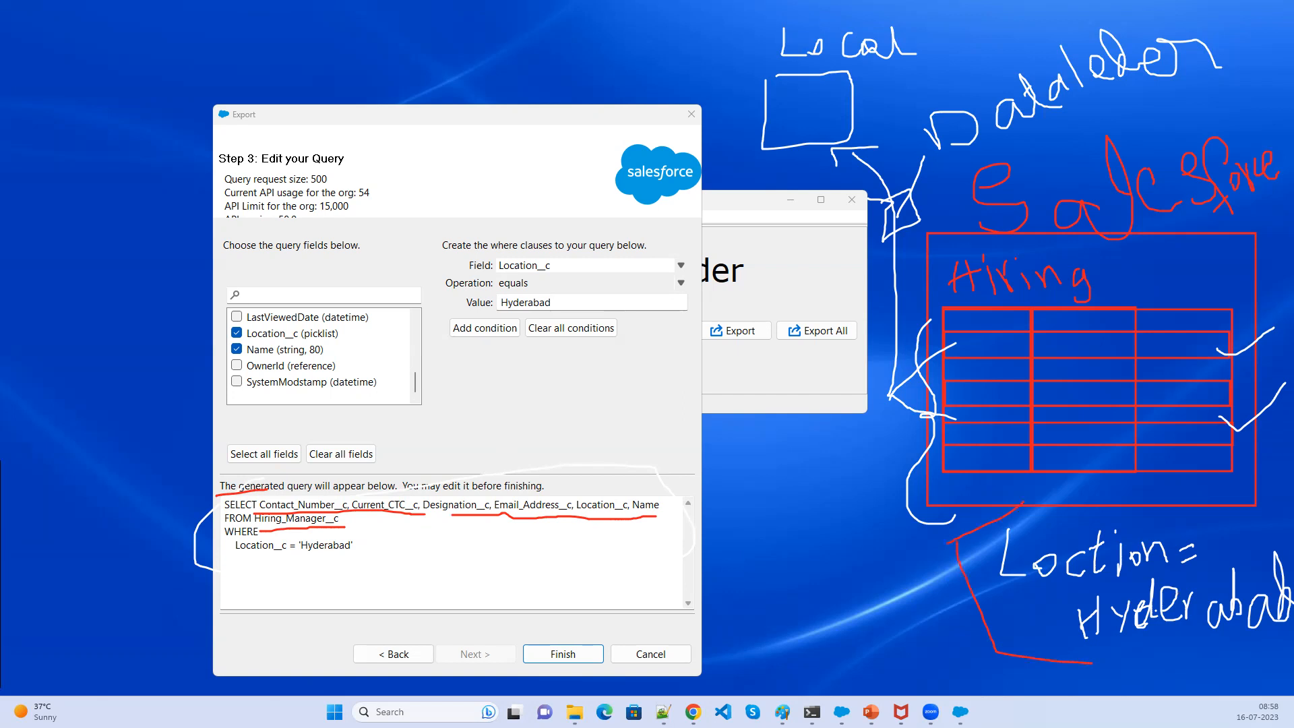
key("Escape")
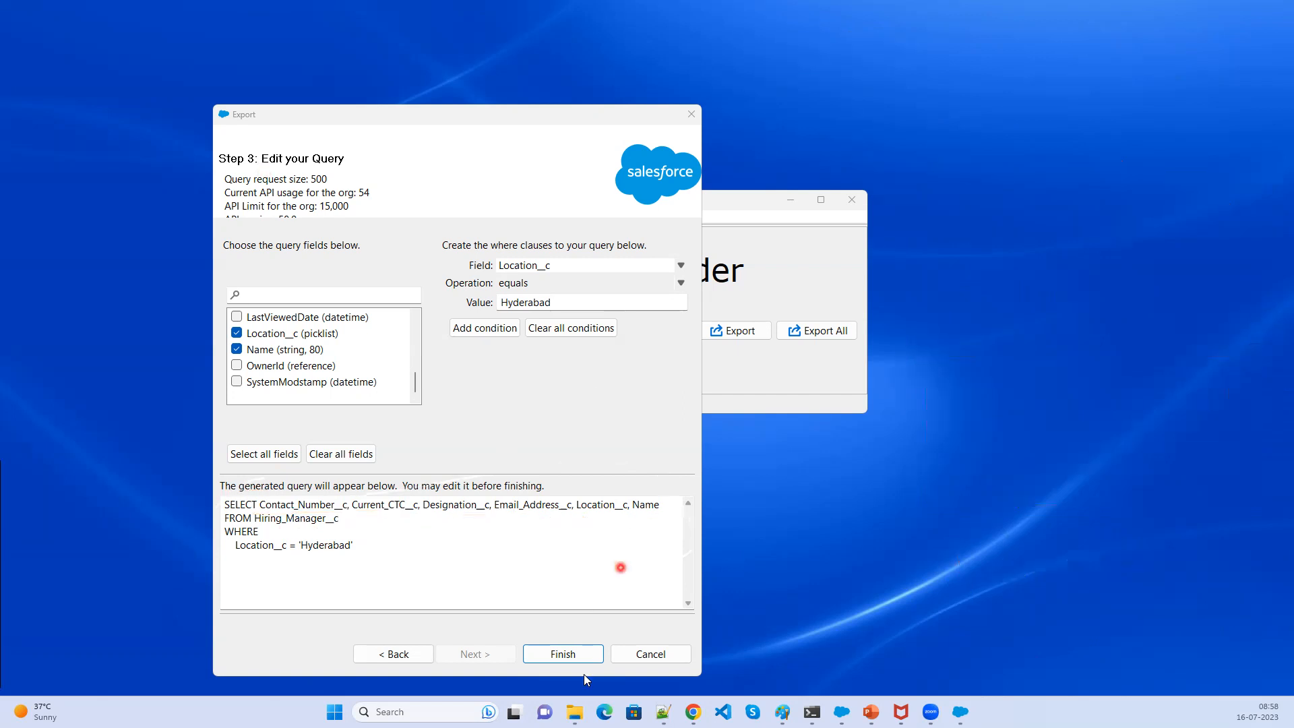
left_click(416, 540)
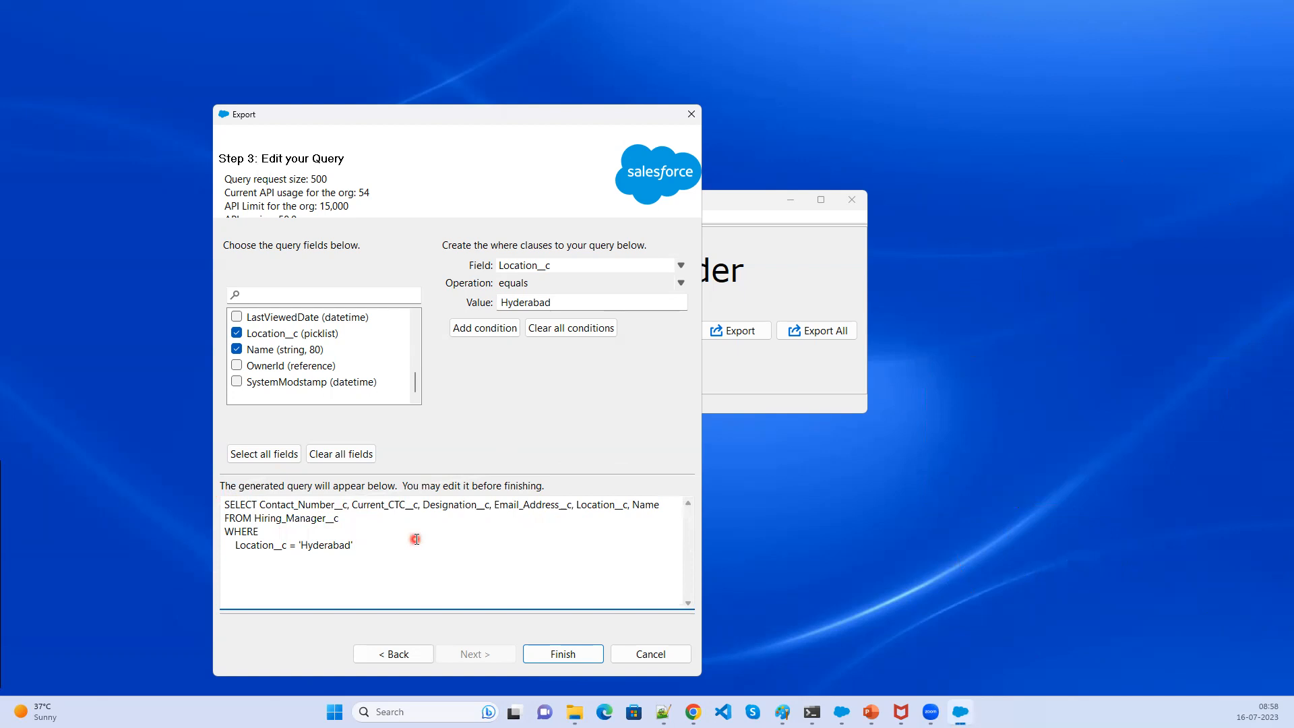
left_click(565, 654)
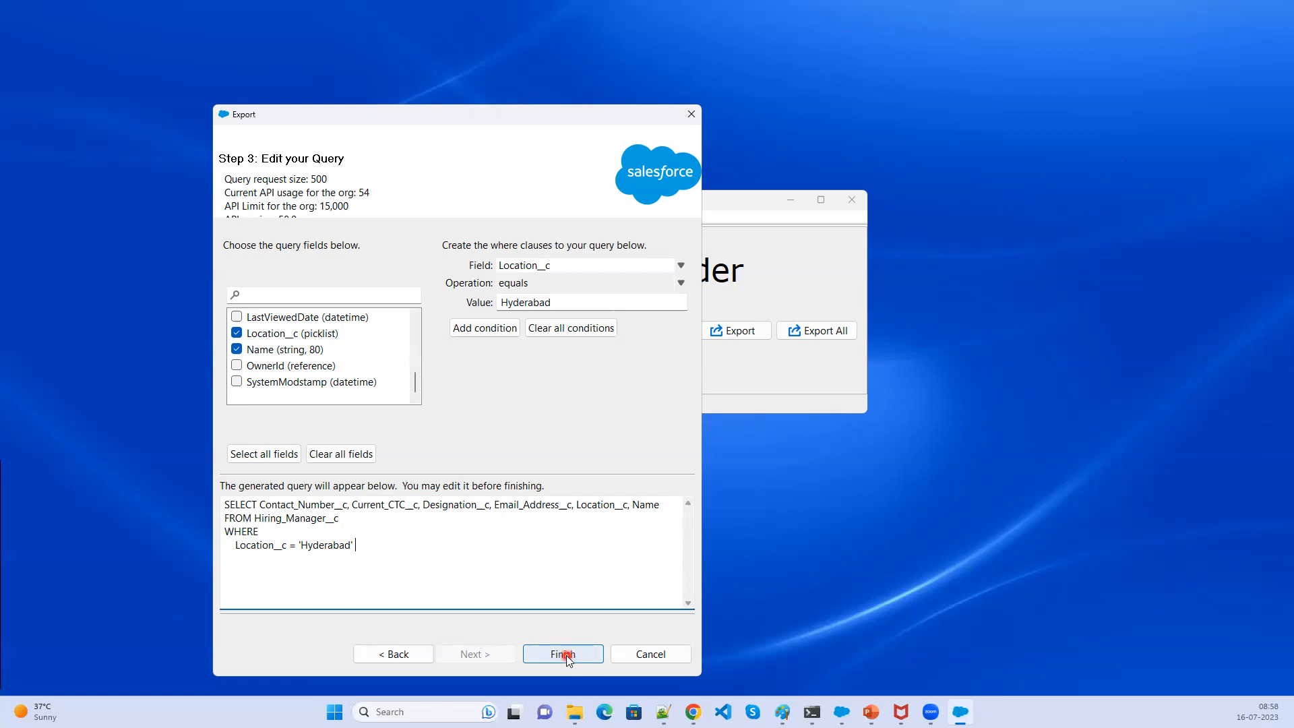
left_click(566, 655)
left_click(573, 356)
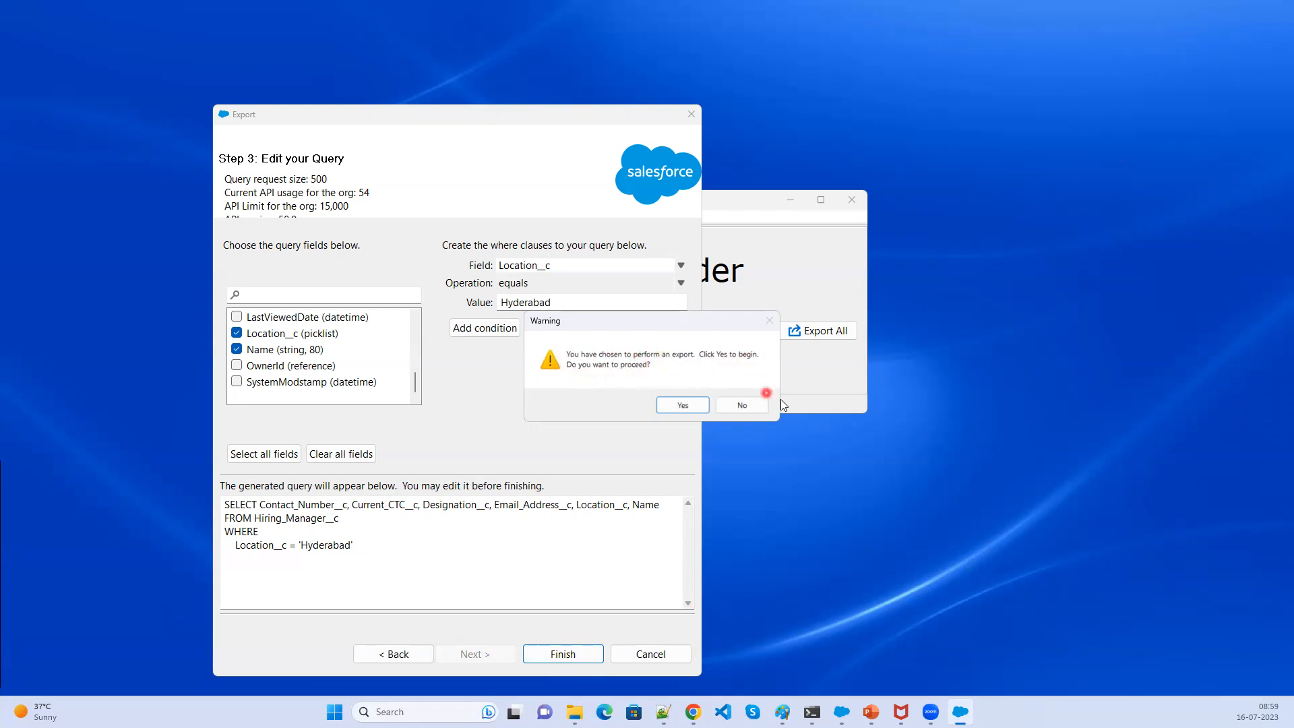
left_click(760, 406)
- Return to the object selection step and browse for the extraction target, opening the Downloads folder in File Explorer
left_click(372, 653)
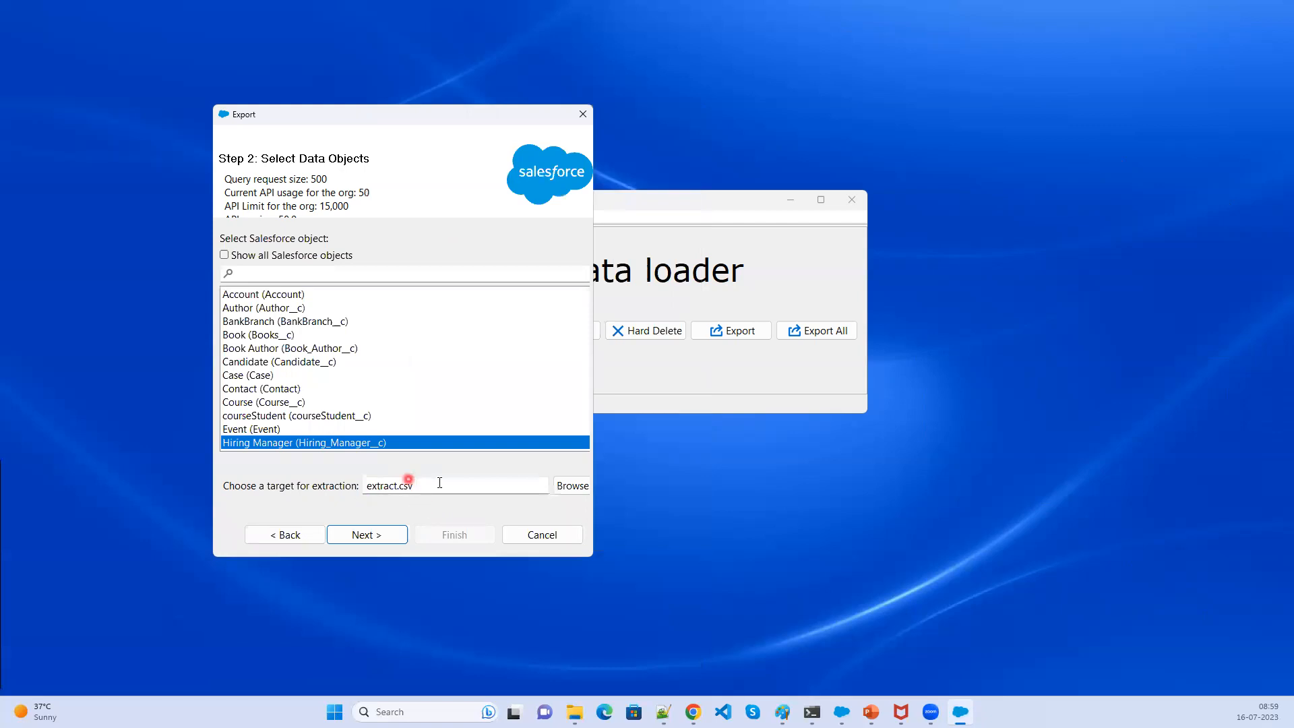
left_click(572, 486)
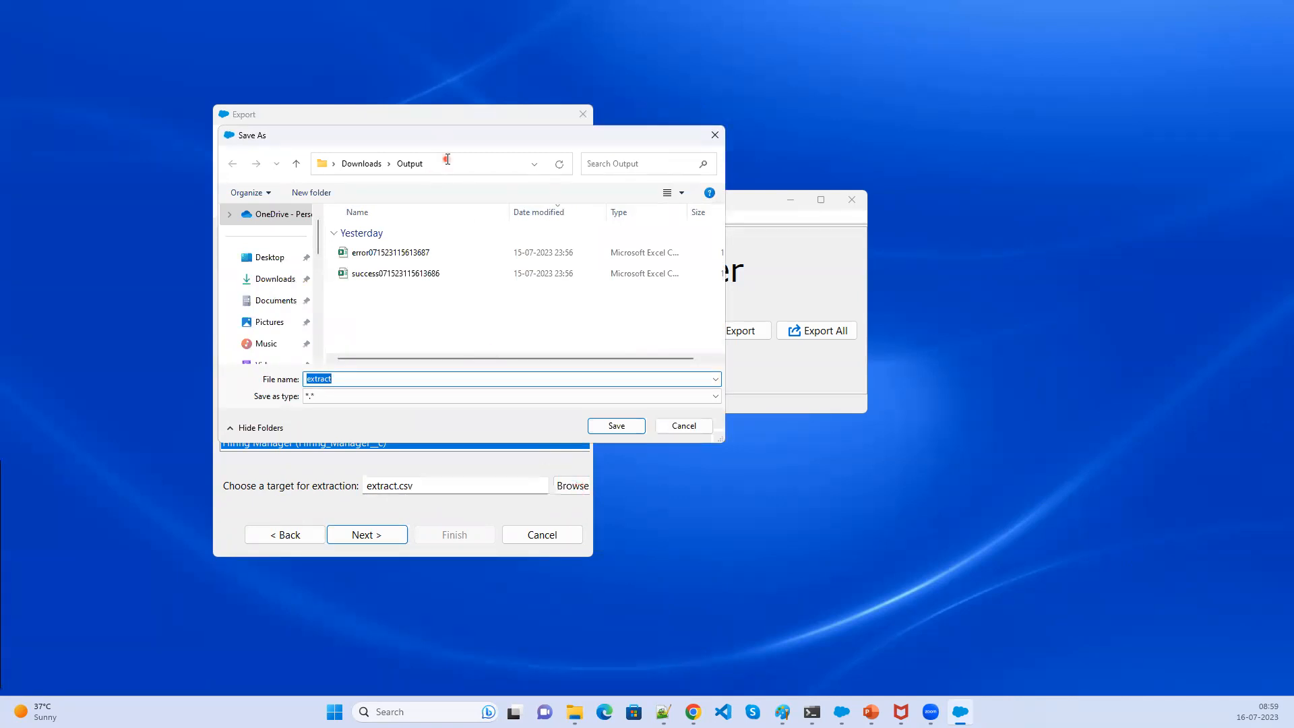
left_click(399, 173)
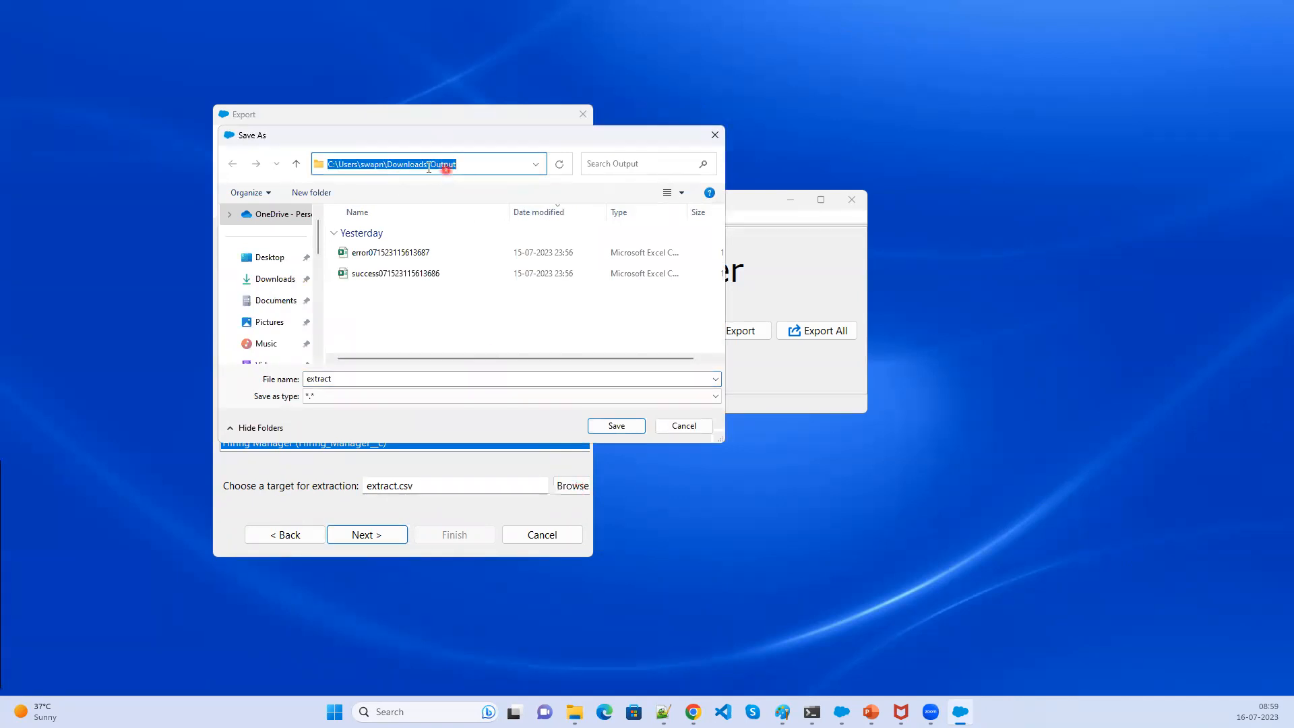
left_click(408, 167)
left_click(475, 167)
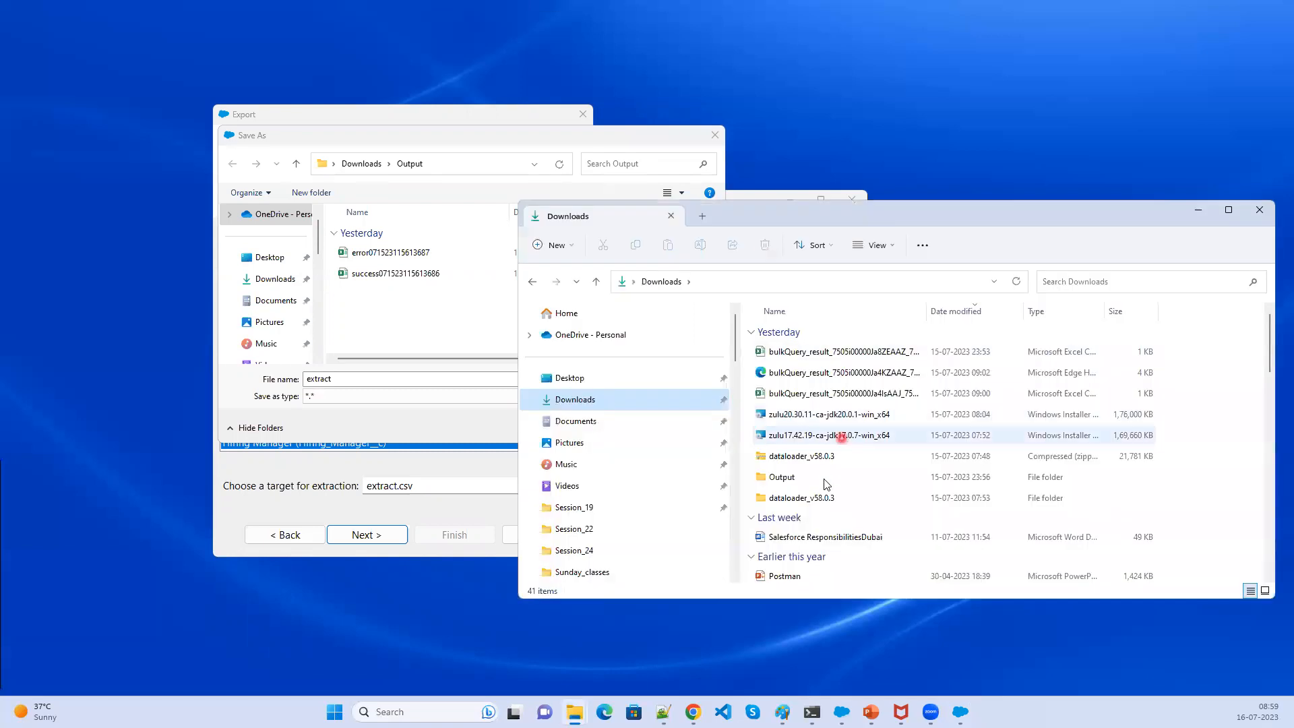
- Open the Output folder in File Explorer and permanently delete all files in it
left_click(824, 479)
double_click(824, 480)
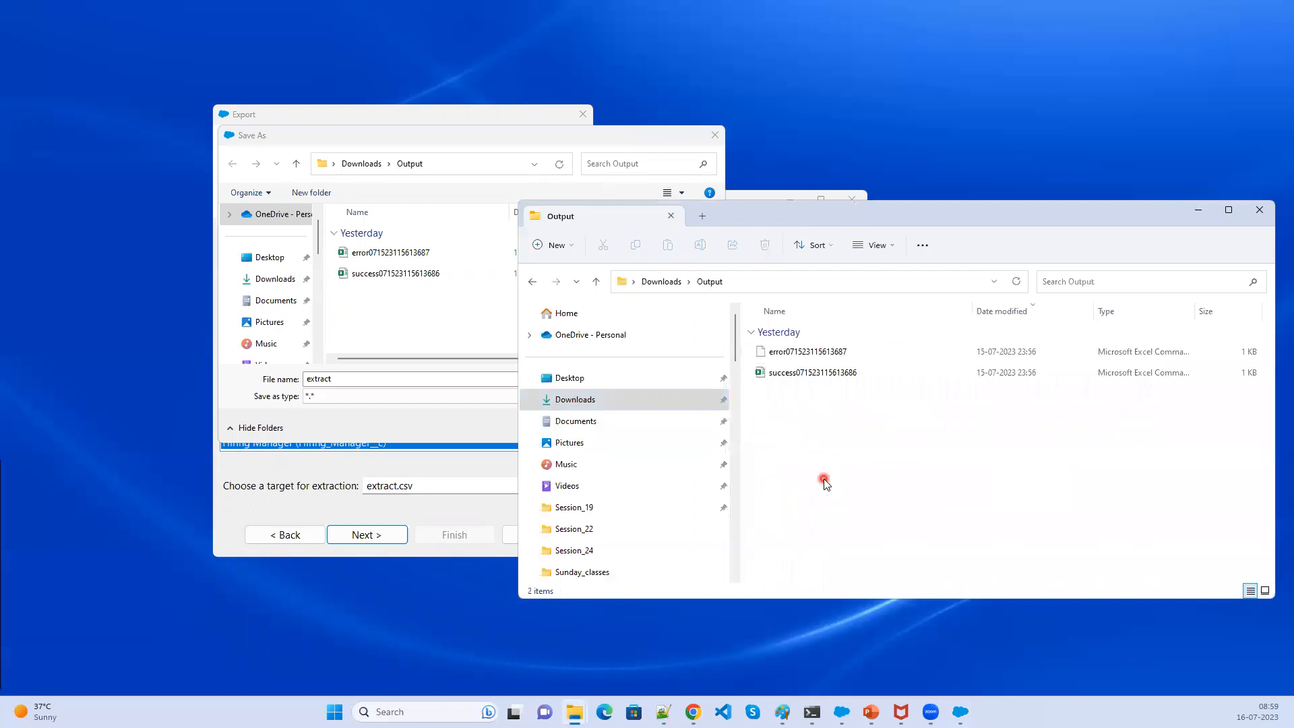
left_click(841, 351)
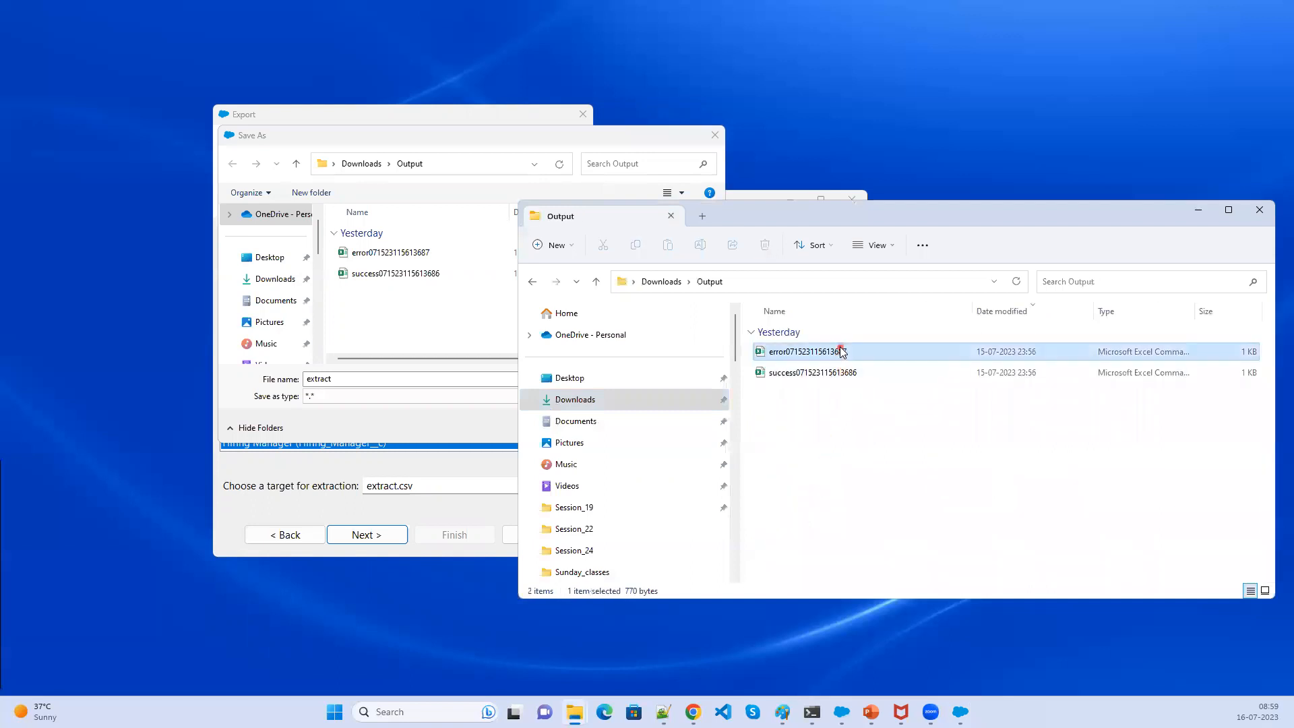
key("ctrl+a")
key("shift+Delete")
key("Return")
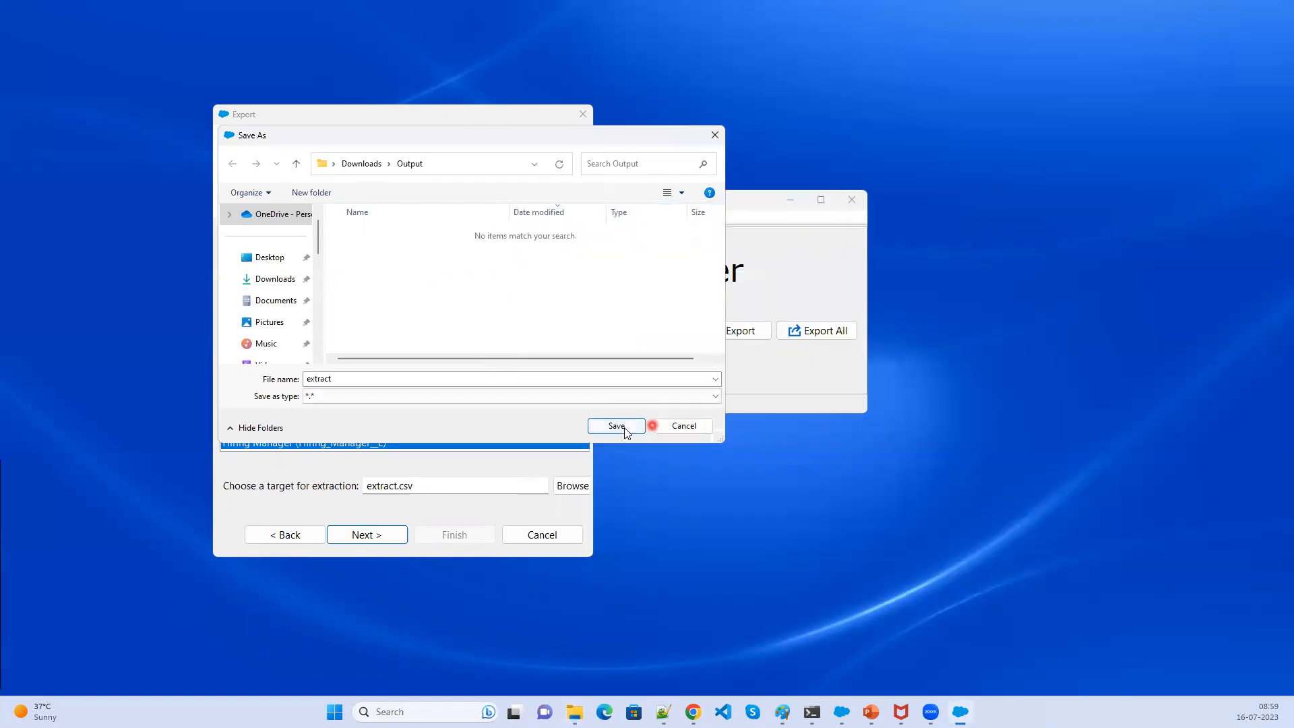
- Save the extraction target as extract in the Downloads\Output folder and proceed to the query step
left_click(624, 427)
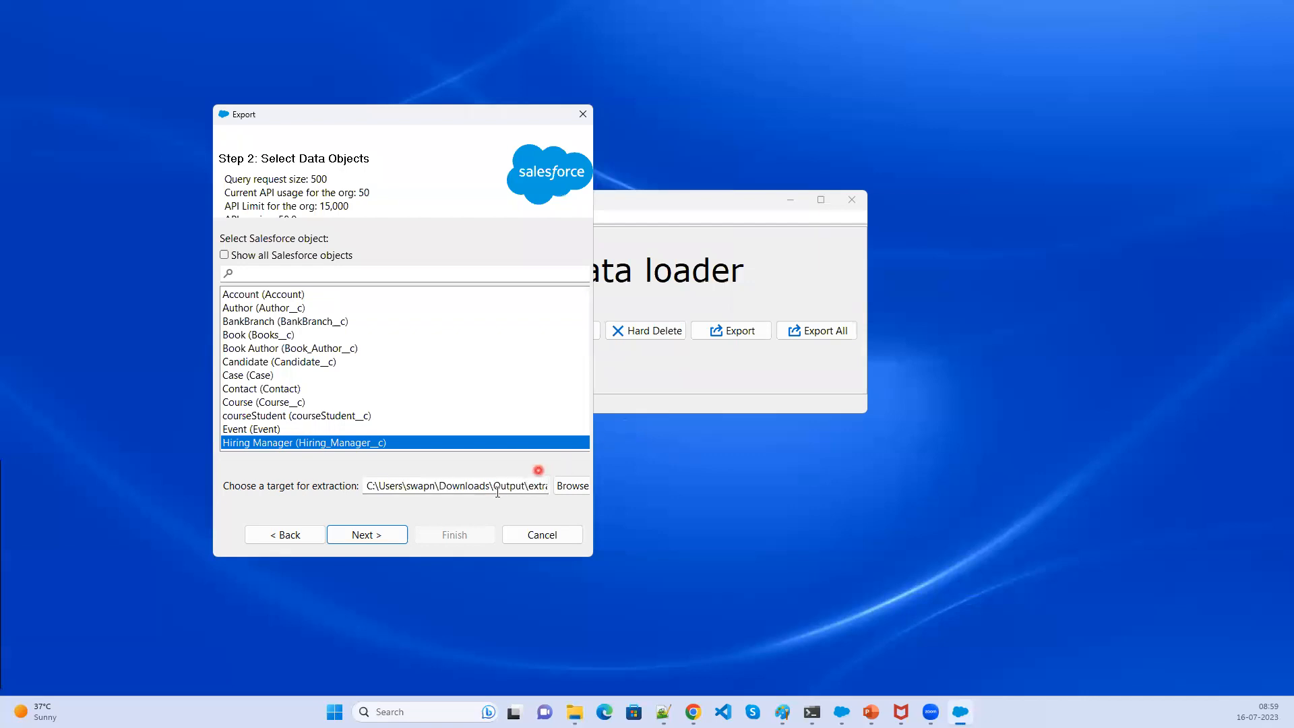
left_click(360, 535)
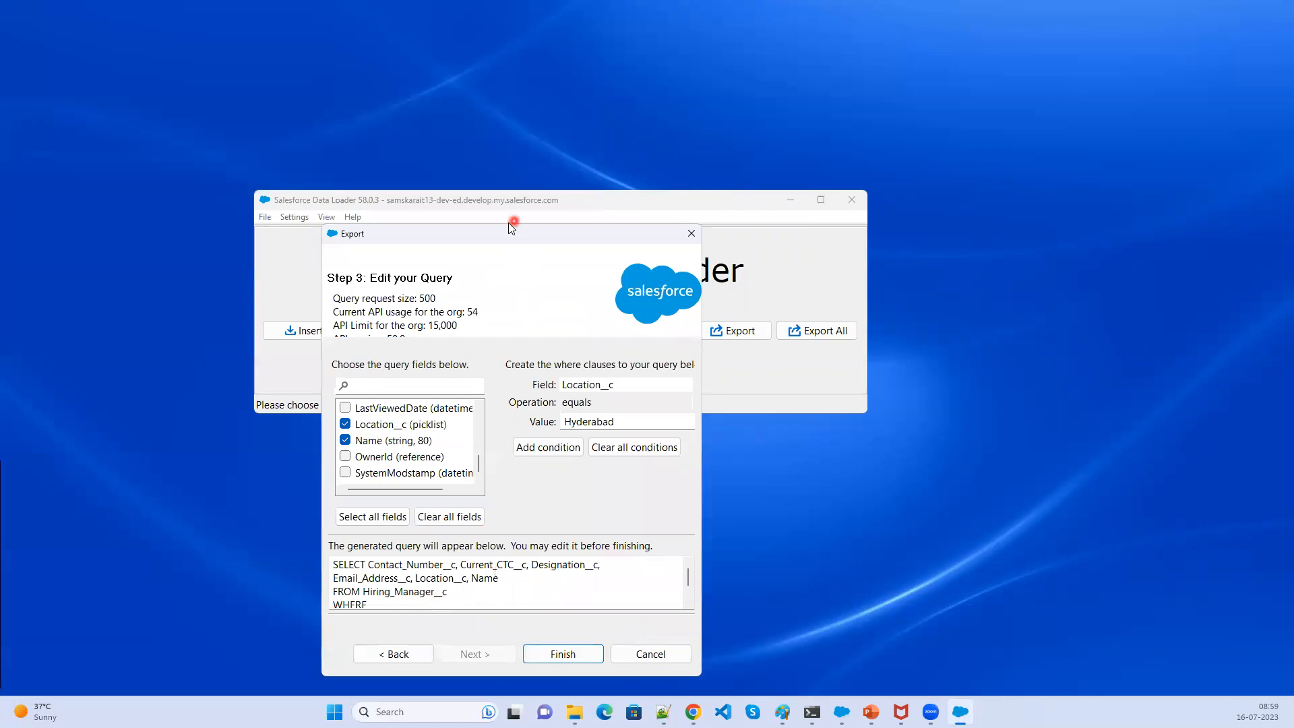
- Run the export with the Hyderabad-filtered Hiring Manager query and confirm proceeding
left_click_drag(507, 228, 507, 86)
left_click_drag(465, 547, 331, 492)
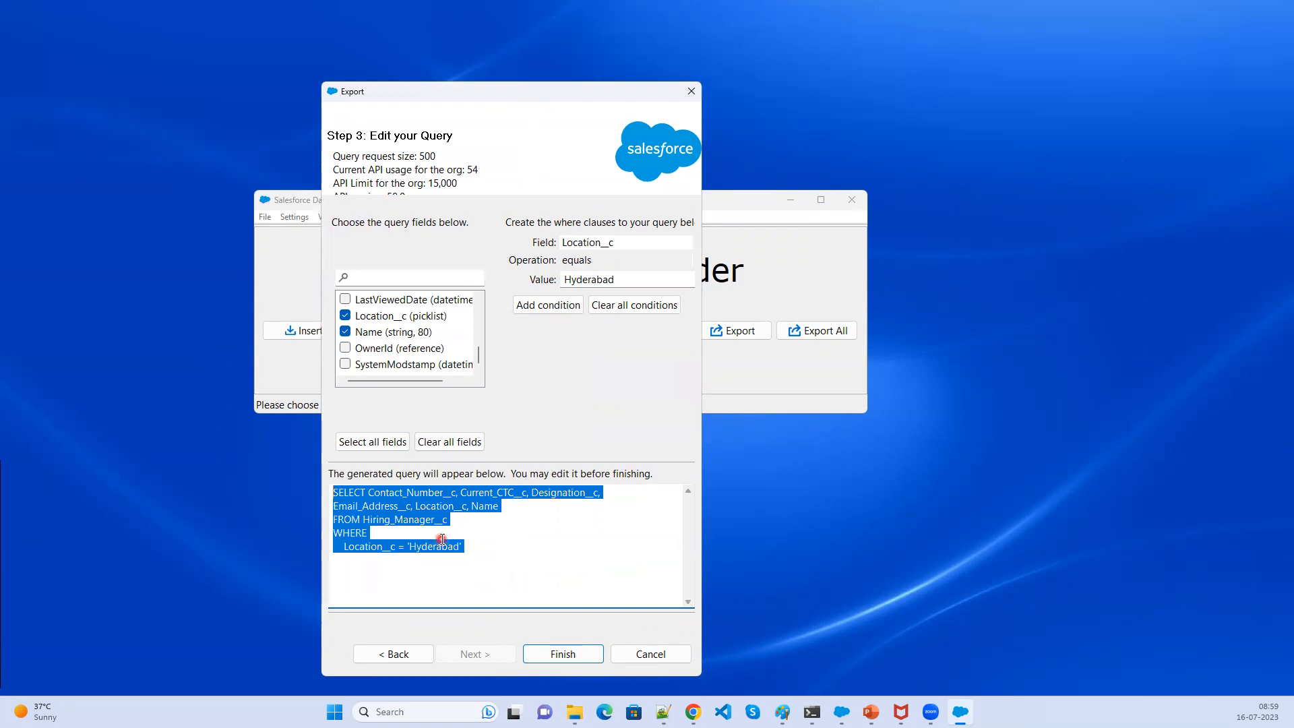
left_click(563, 654)
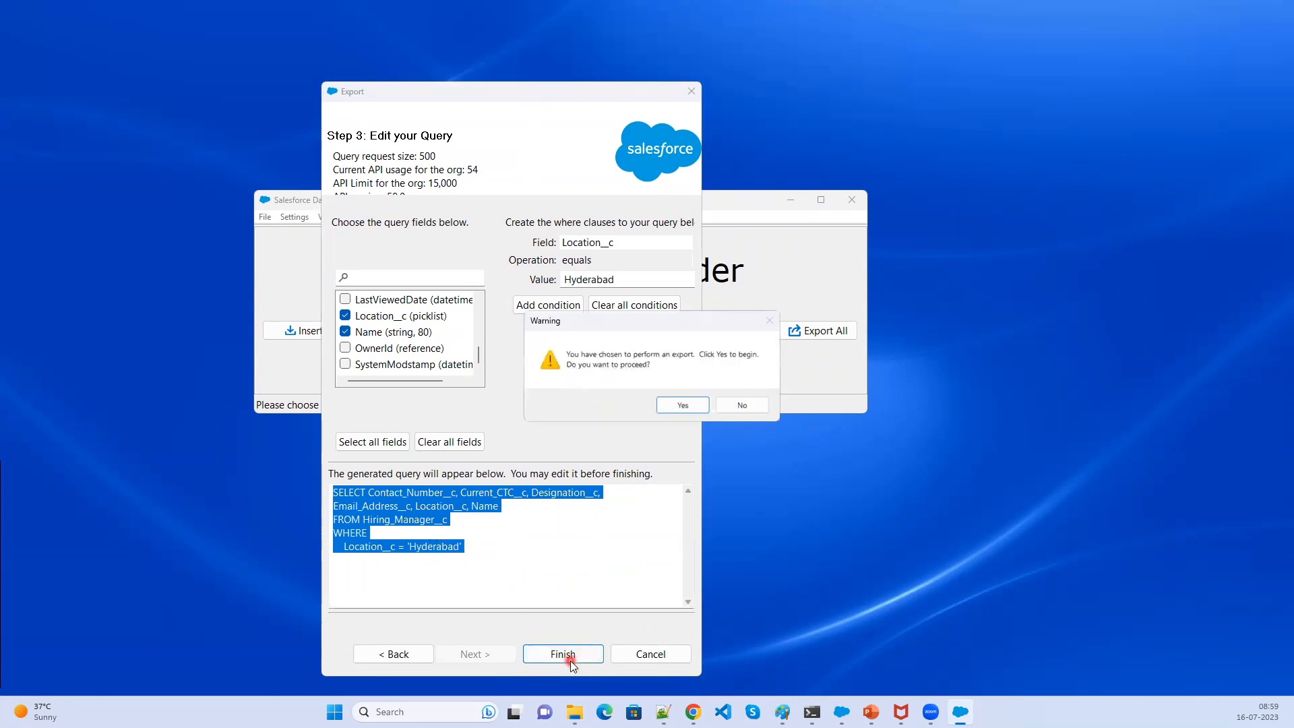
left_click(685, 405)
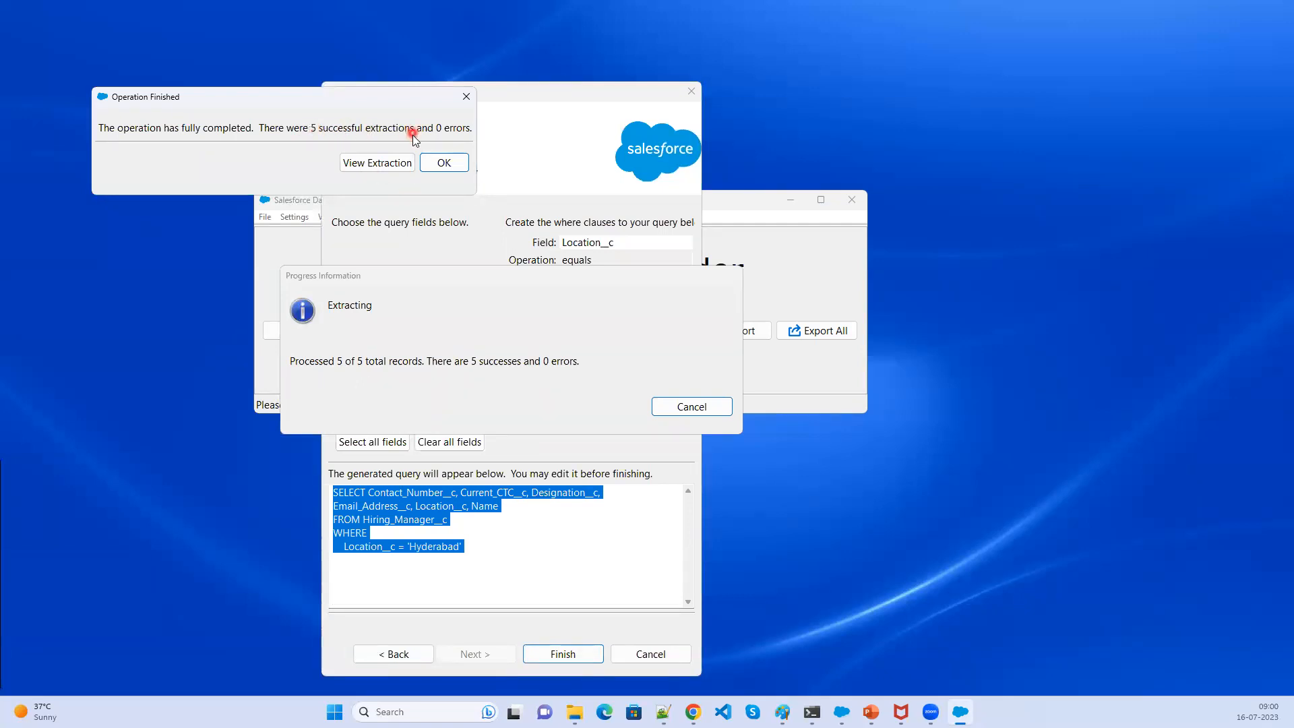
- View the extracted records in the CSV viewer, then close the viewer and the operation finished dialog
left_click(376, 163)
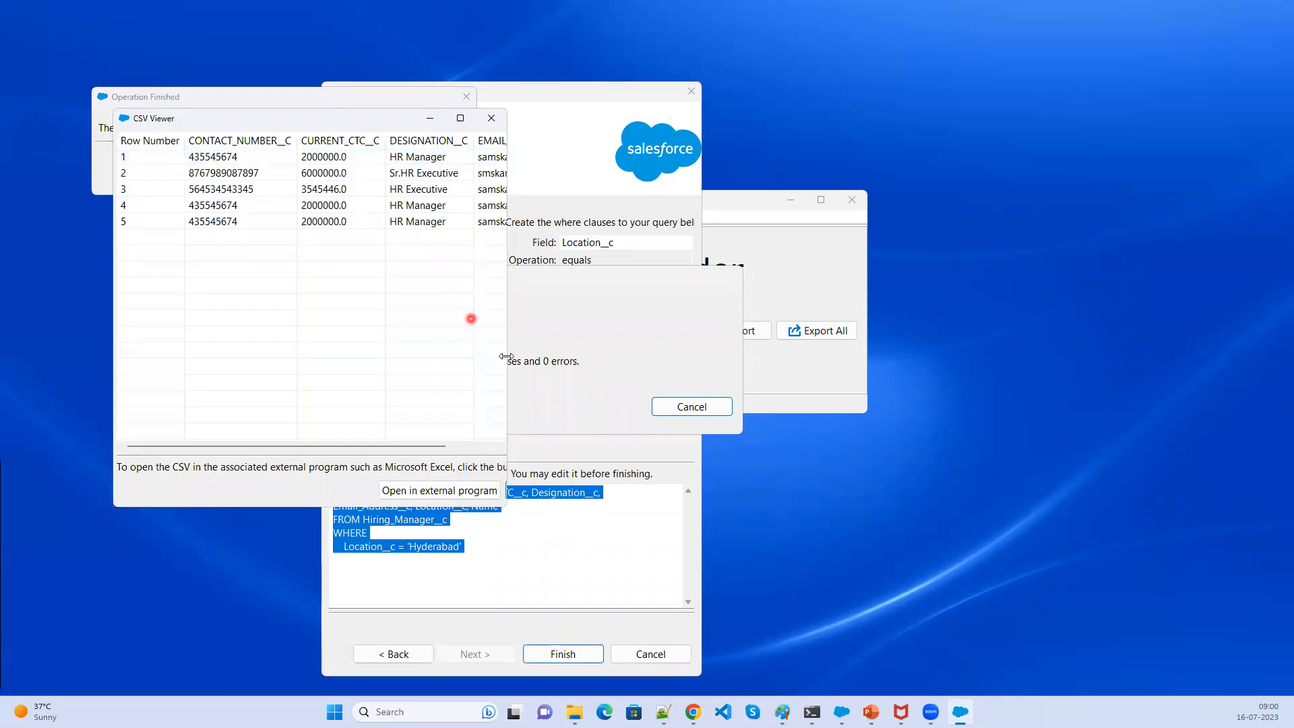
left_click_drag(507, 356, 1077, 399)
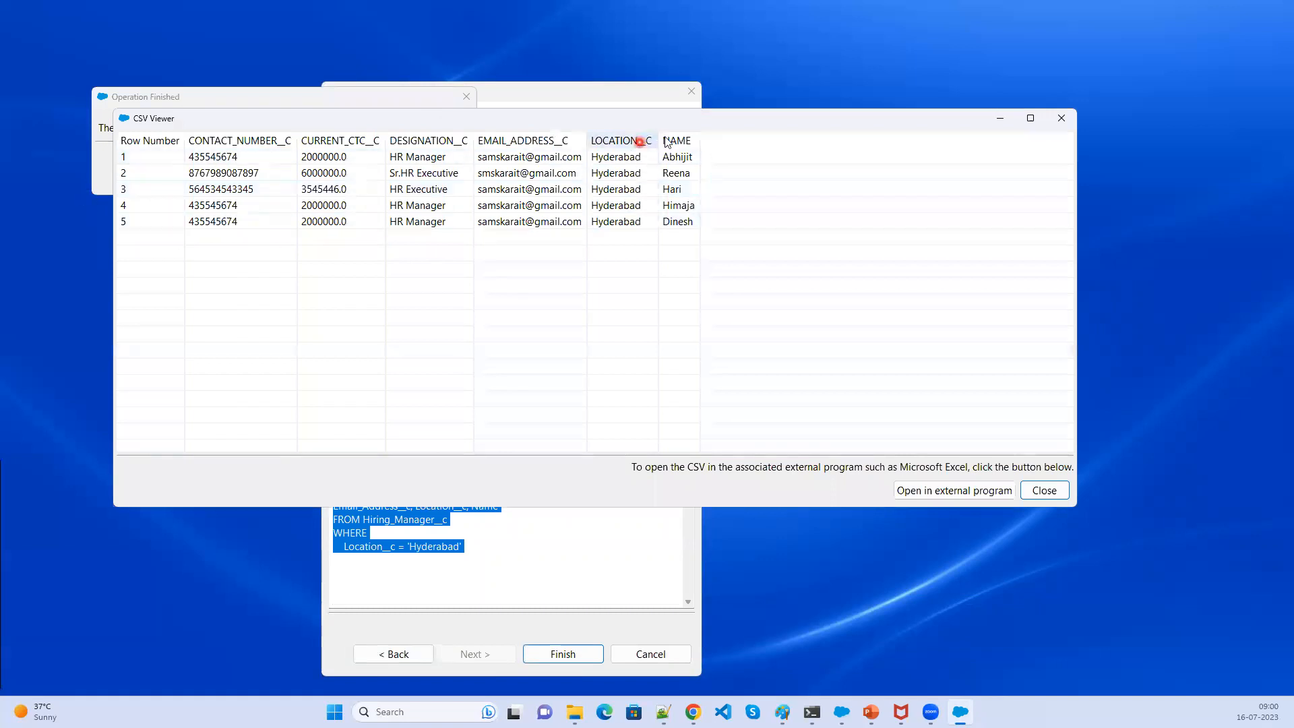
left_click(1053, 123)
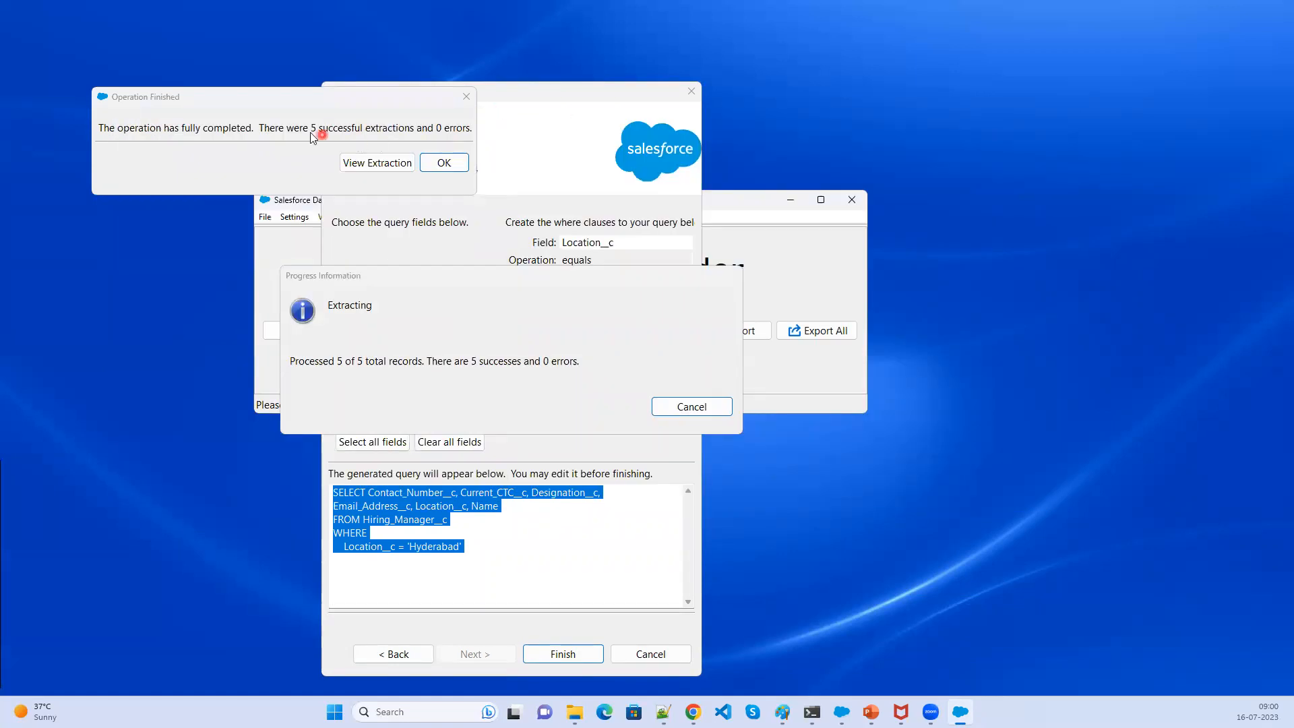
left_click(469, 96)
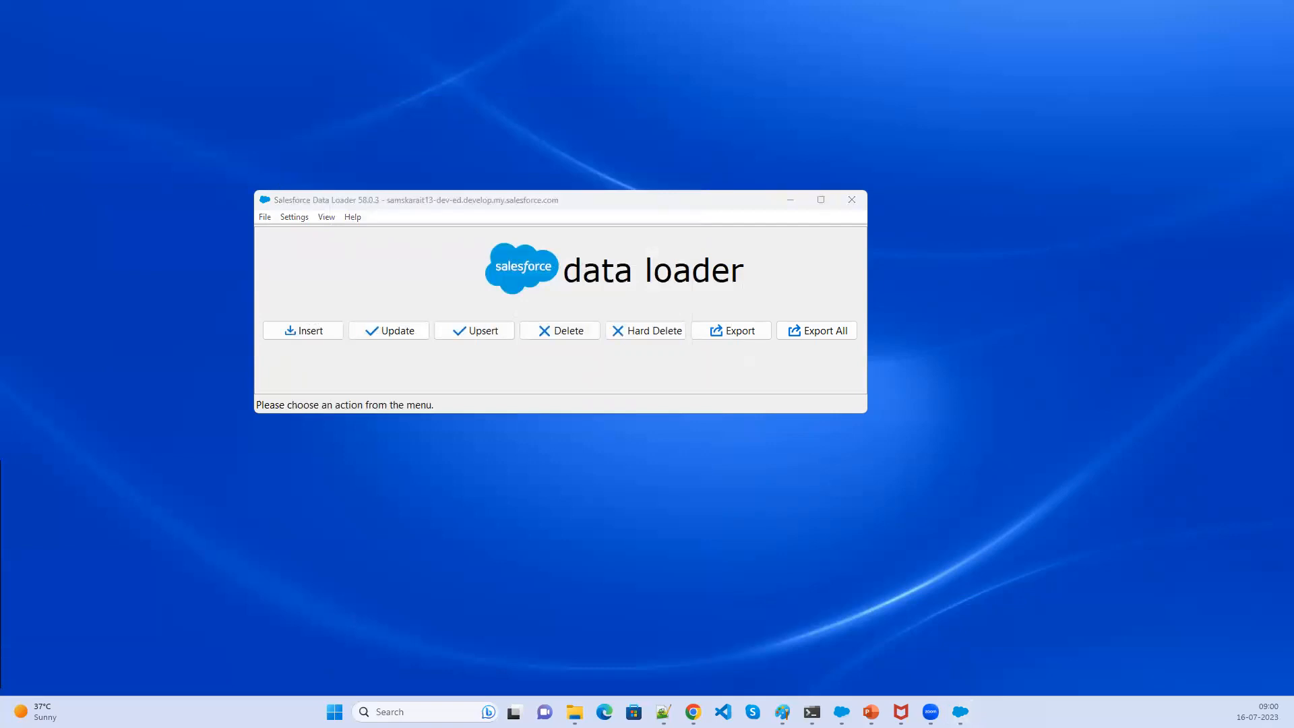
- Open extract.csv from the Output folder in Excel, widen the first column, and cancel closing the workbook
left_click(575, 712)
double_click(795, 354)
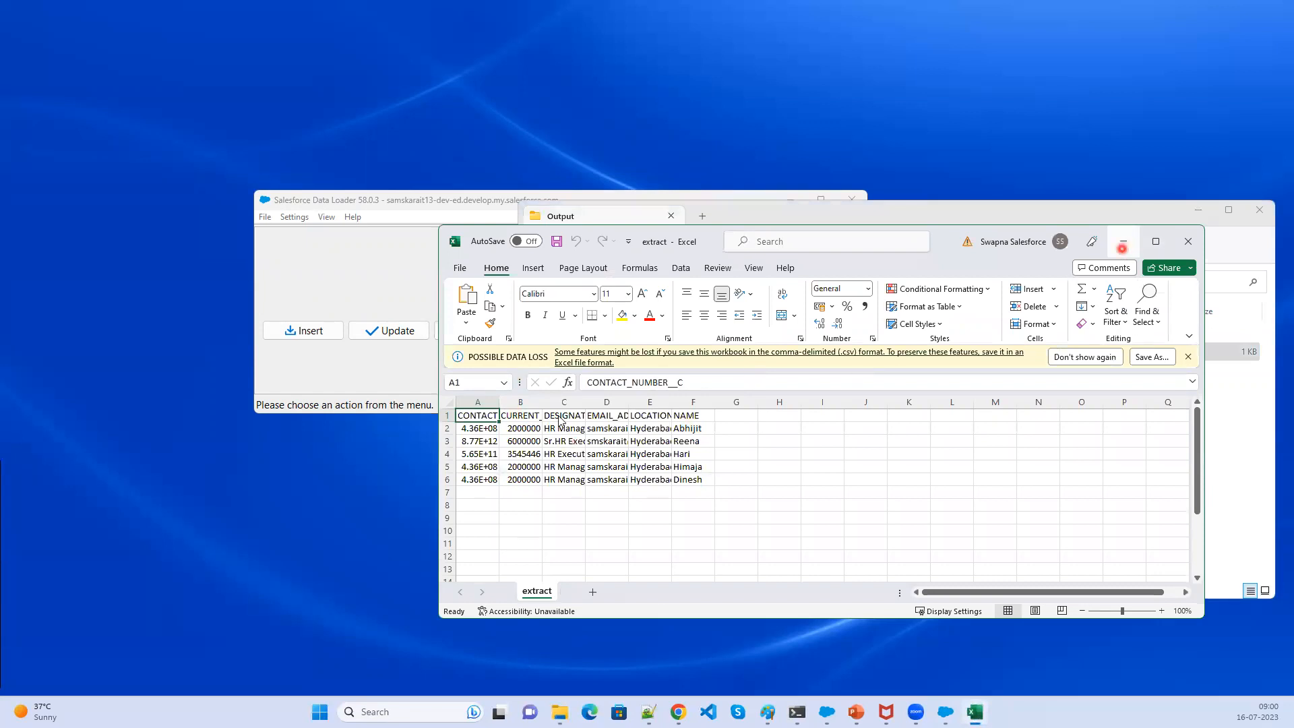
left_click_drag(499, 401, 519, 400)
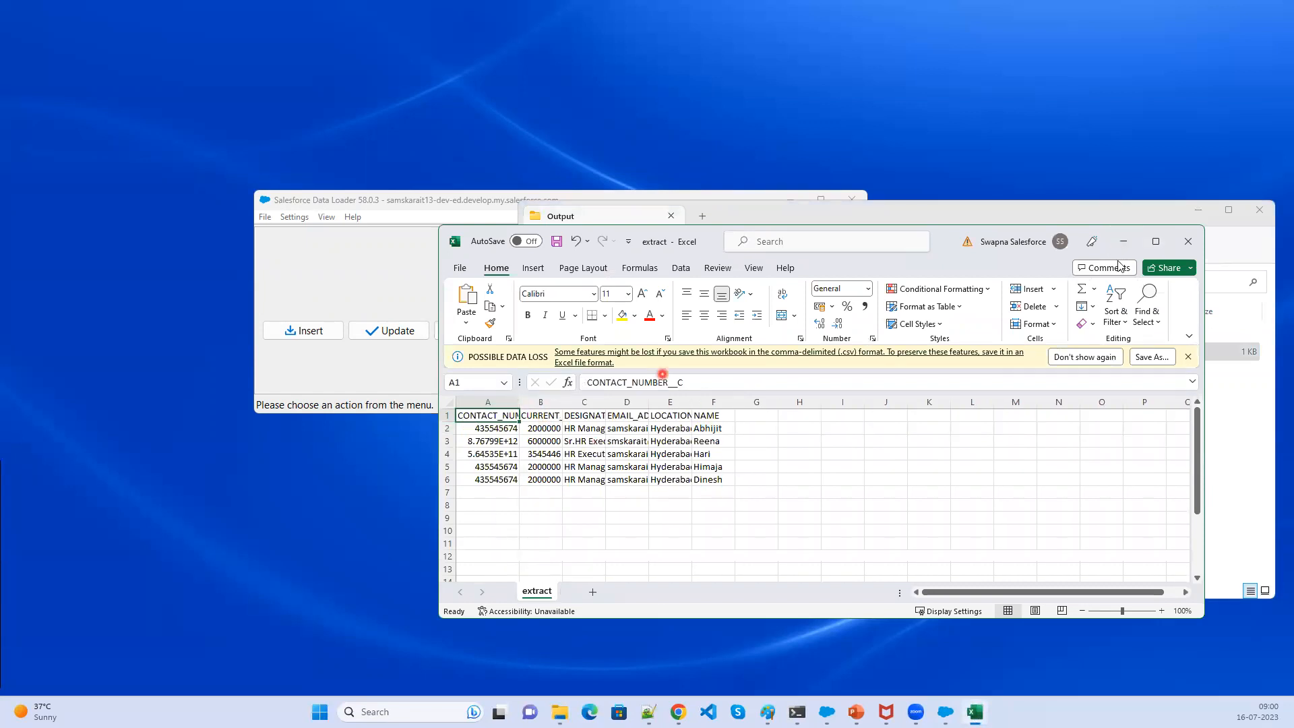
left_click(1189, 240)
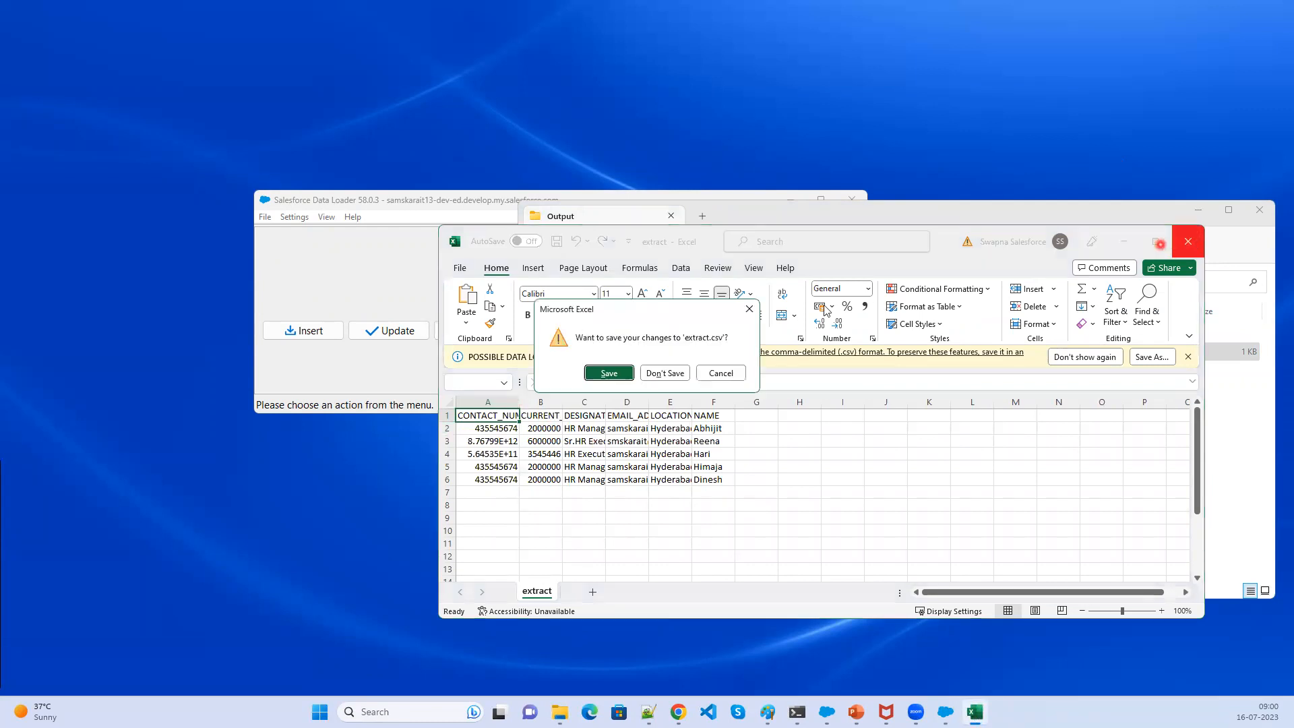
left_click(726, 374)
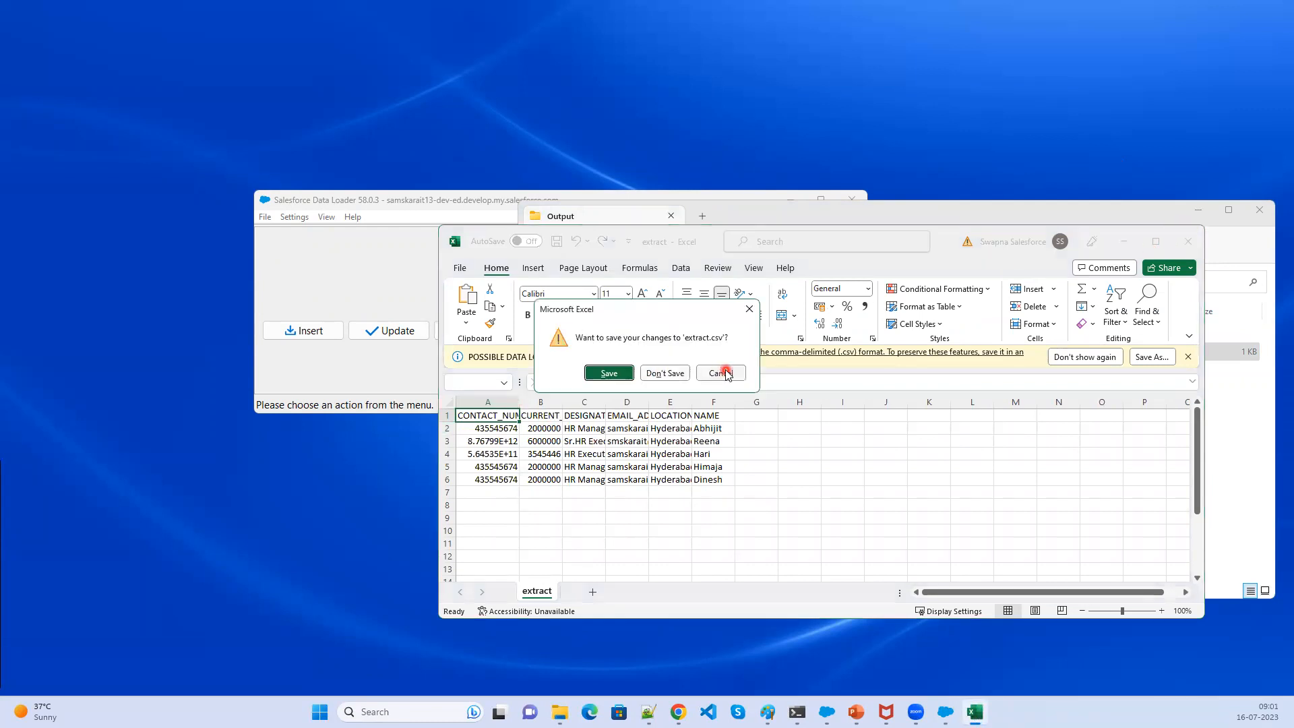
- Close the extract workbook without saving changes
left_click(1192, 243)
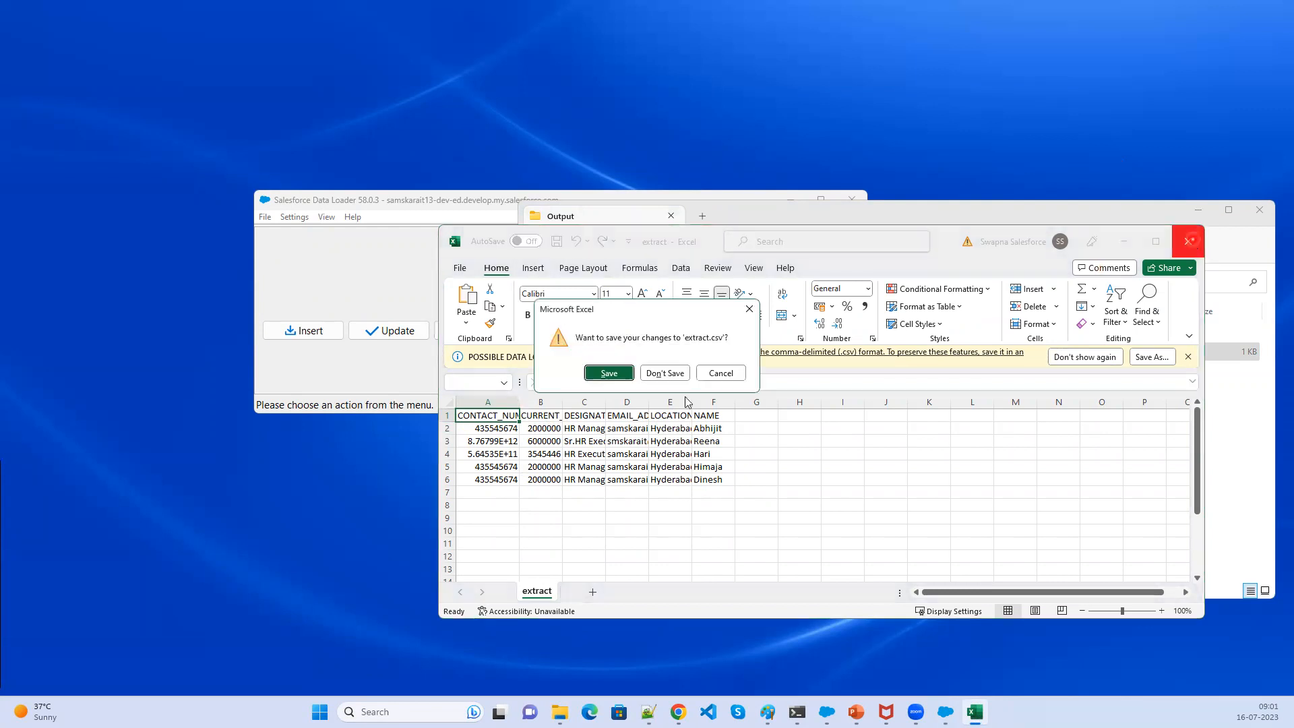
left_click(609, 374)
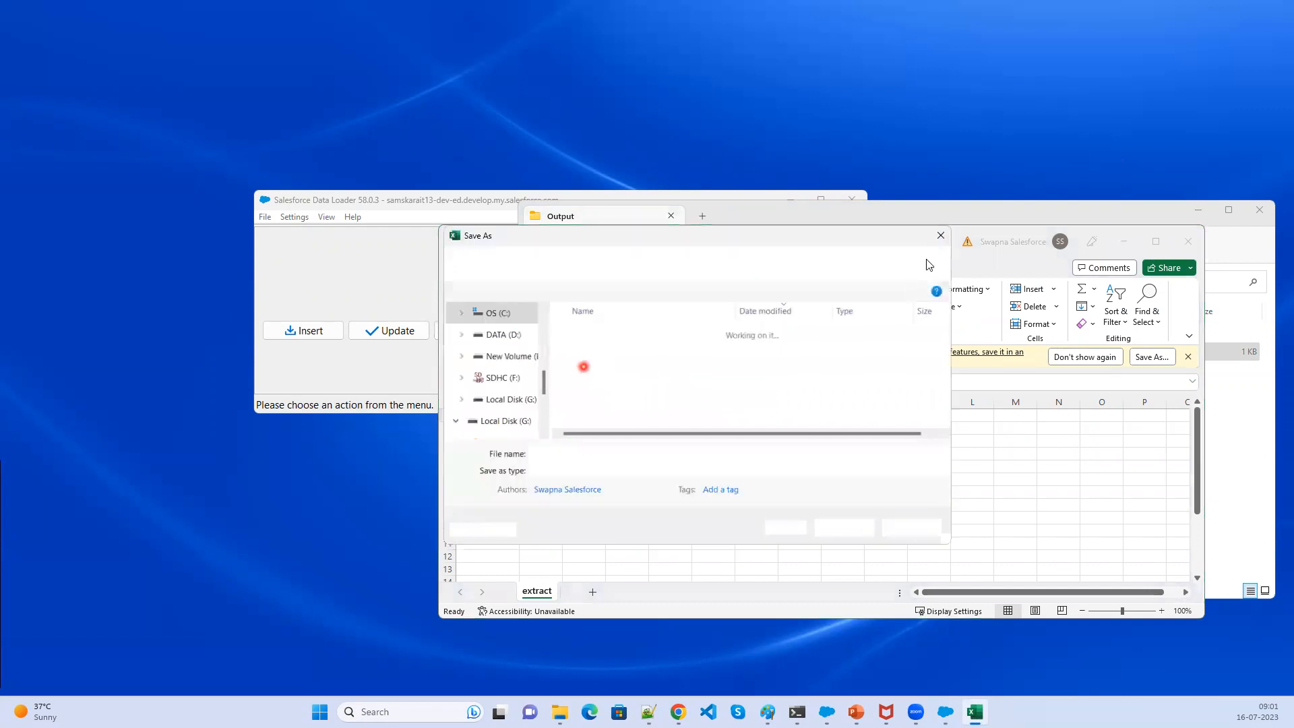
left_click(942, 240)
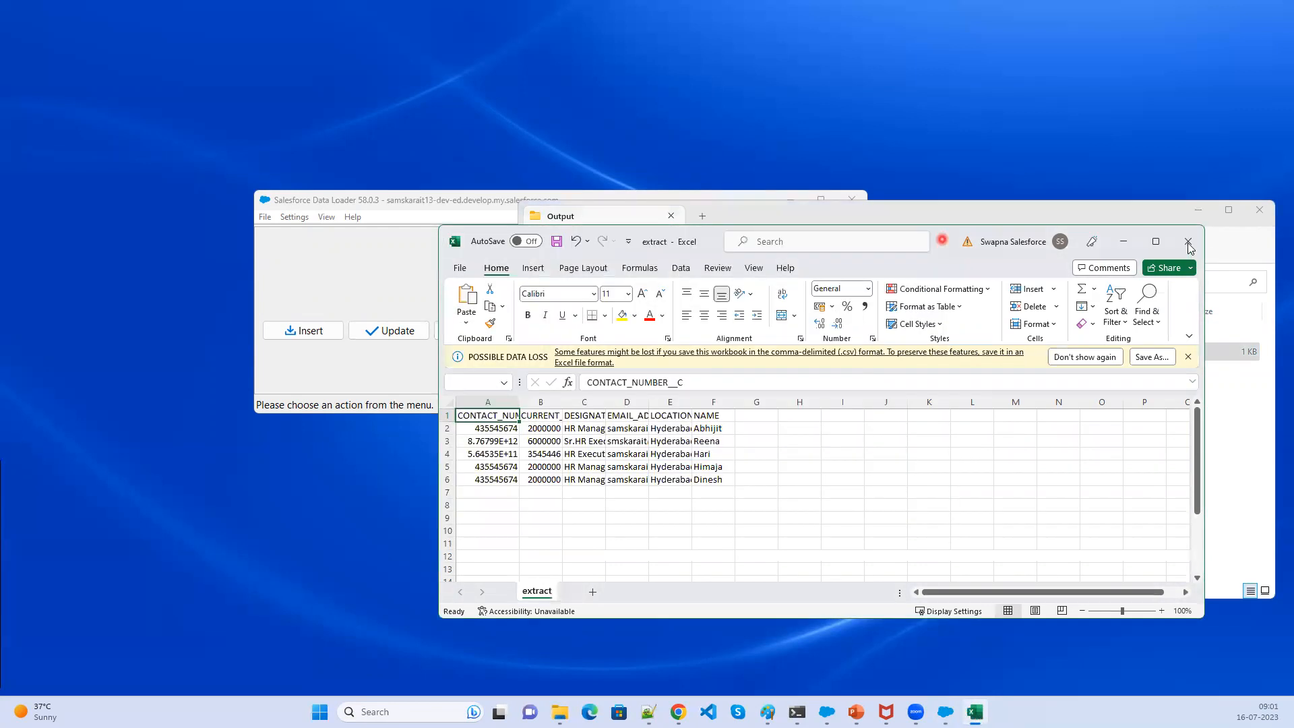
left_click(1190, 242)
left_click(665, 372)
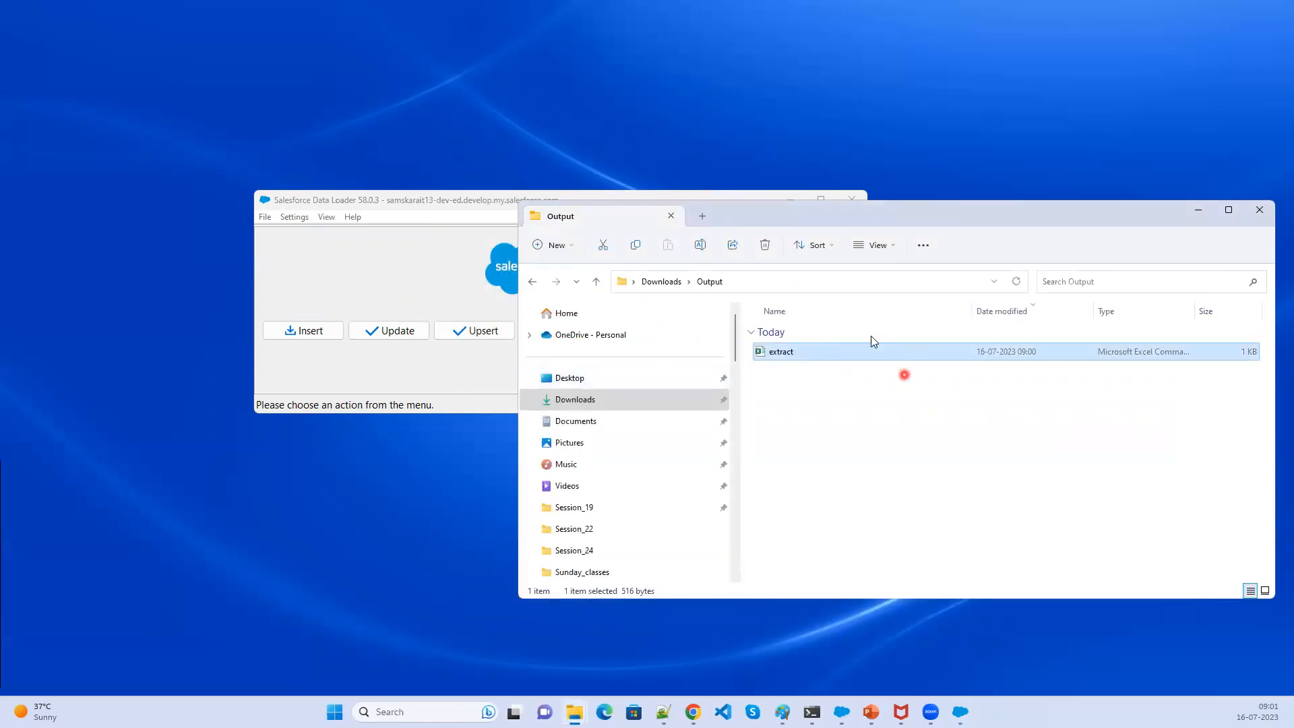
left_click(661, 281)
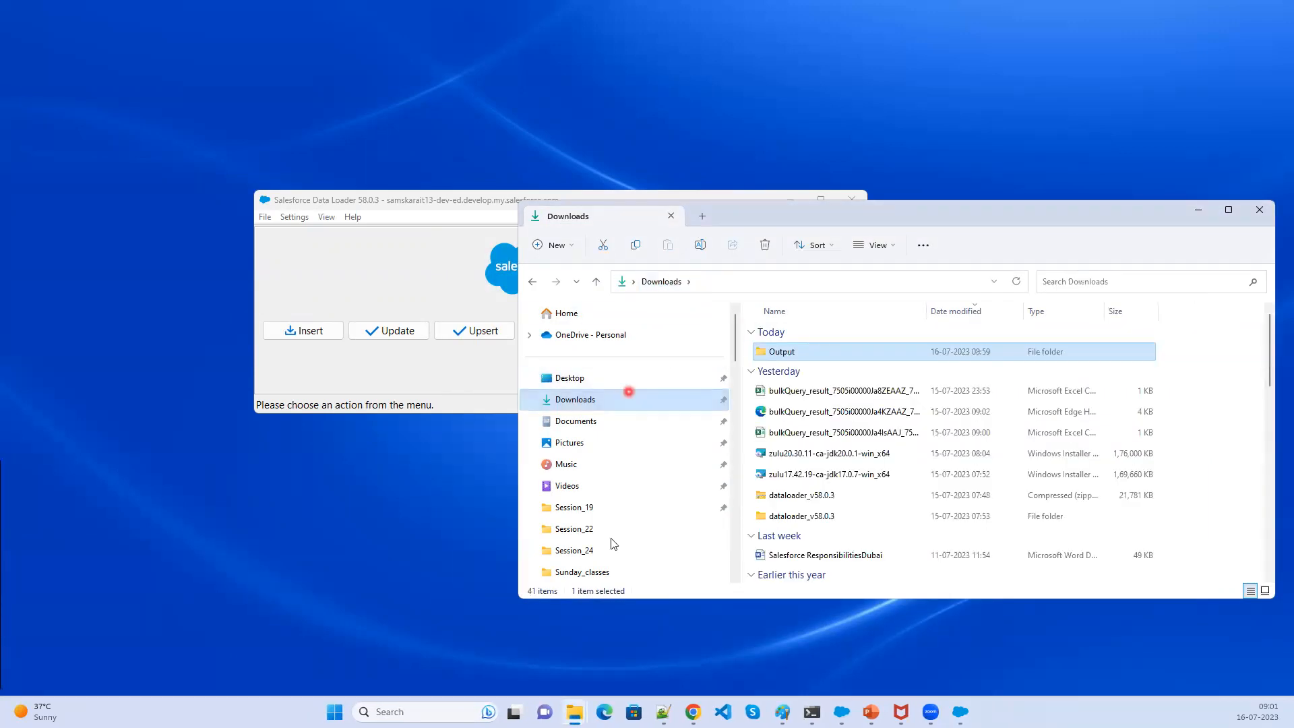
scroll(611, 551, "down", 3)
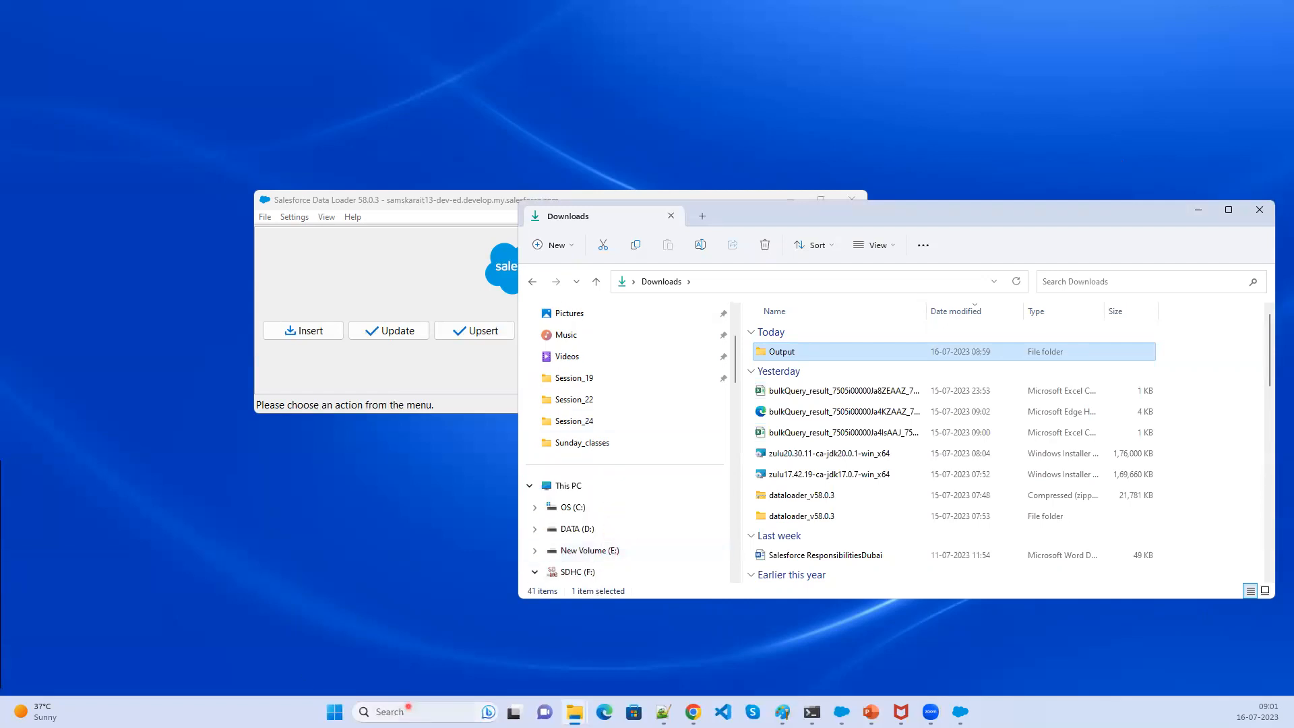
left_click(405, 712)
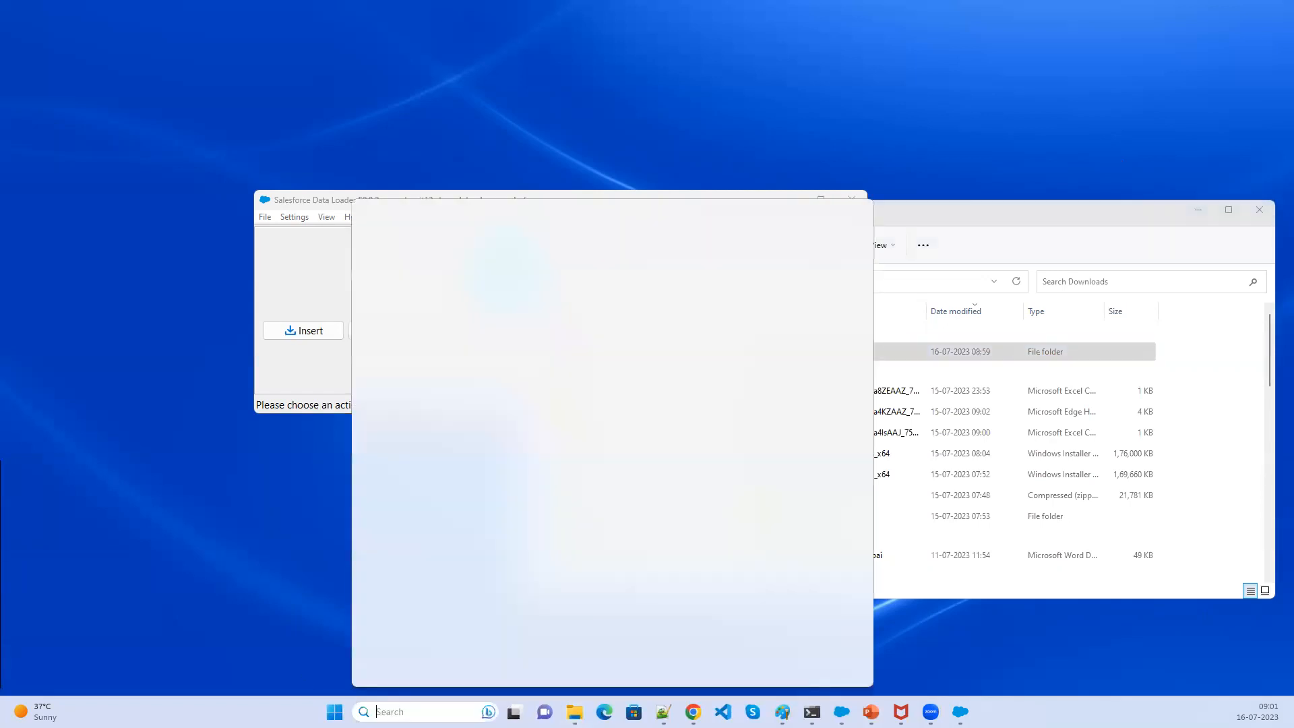
type("success0413060133")
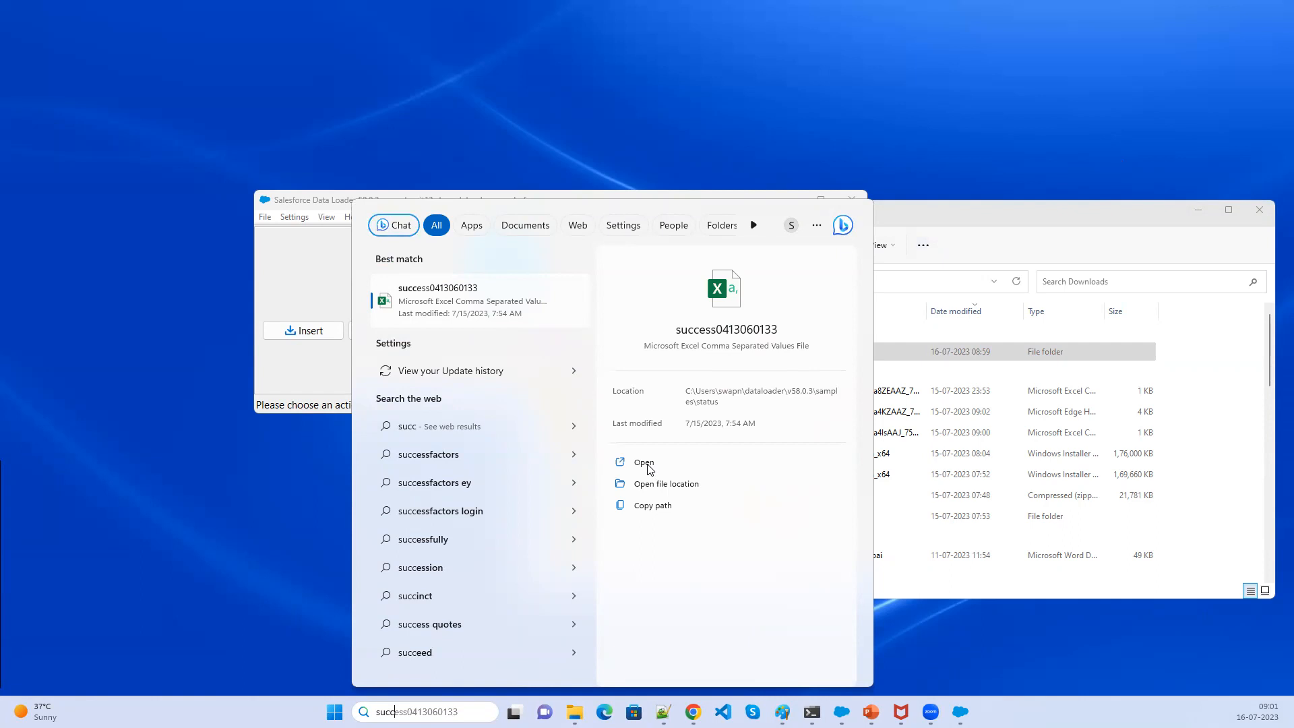
left_click(661, 486)
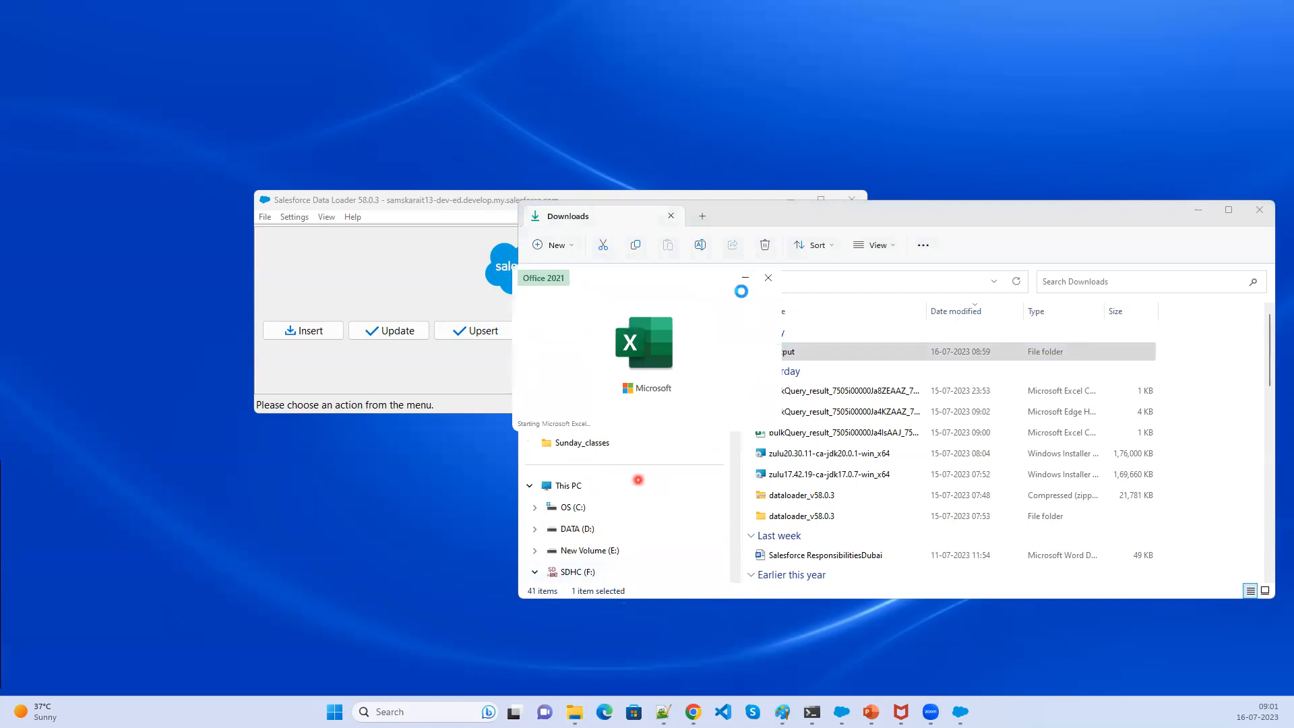
left_click(1190, 245)
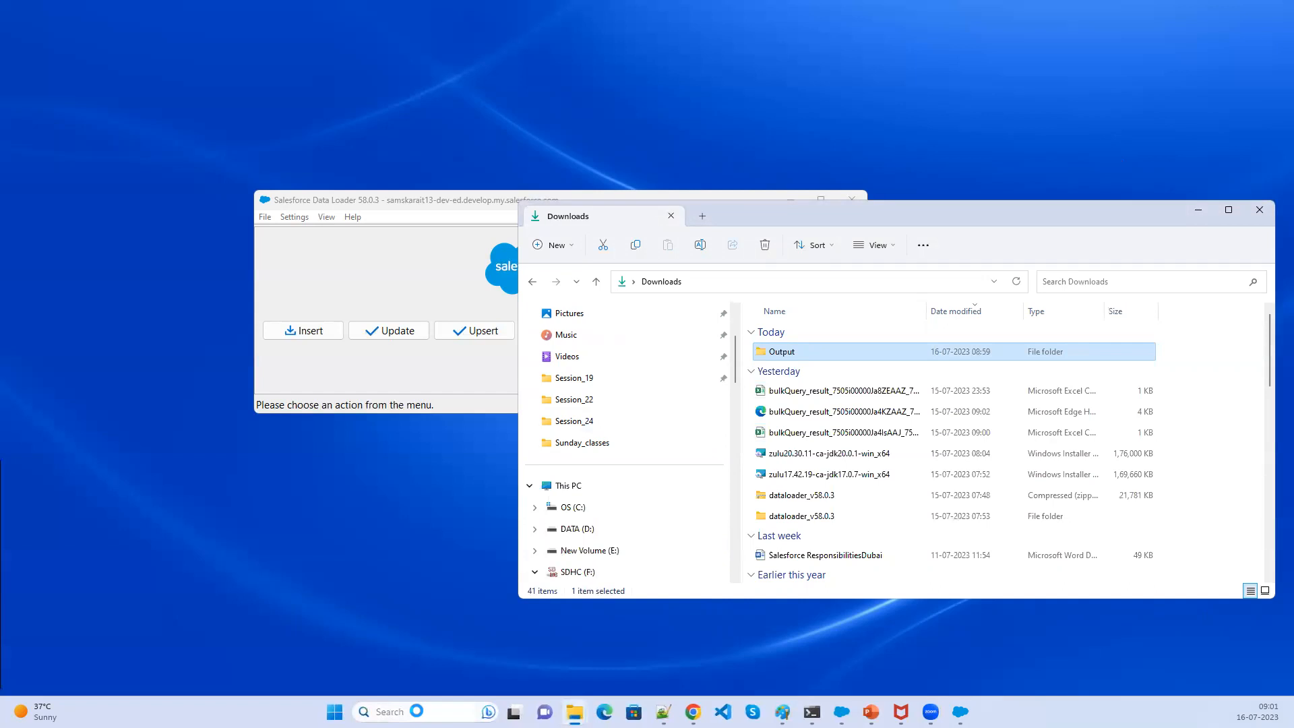
left_click(418, 710)
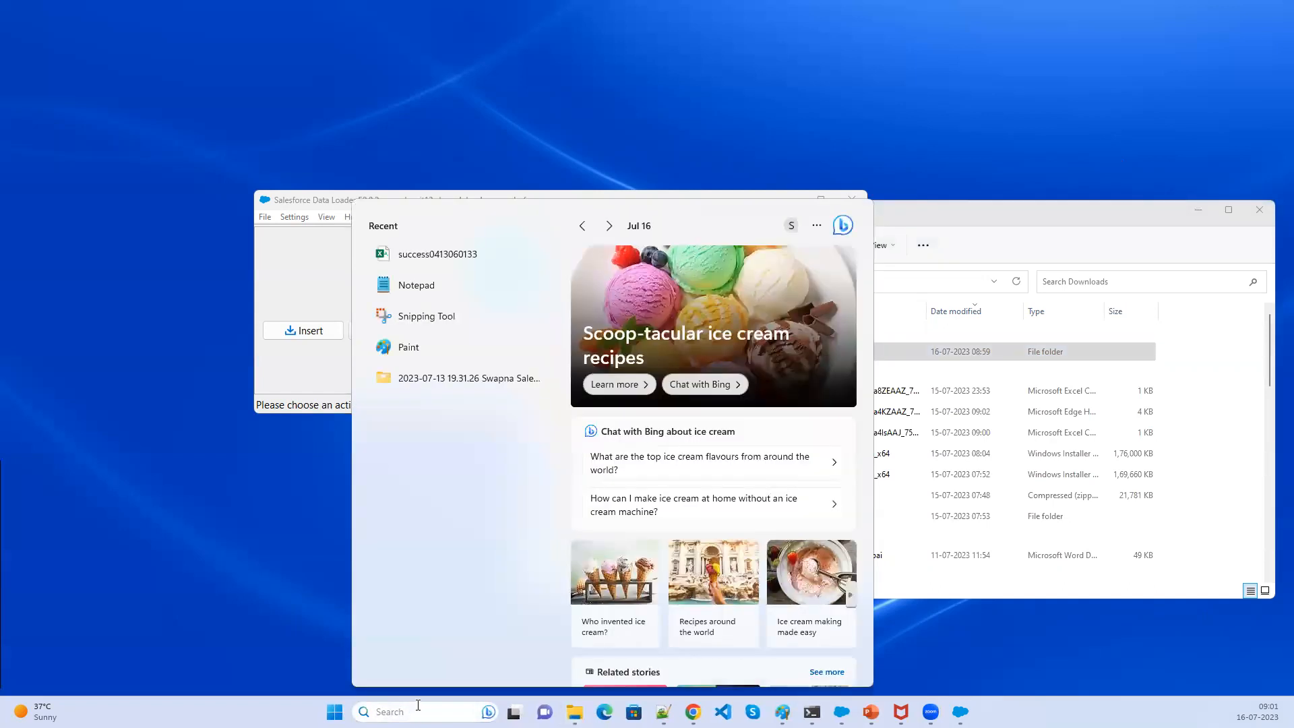
type("suc")
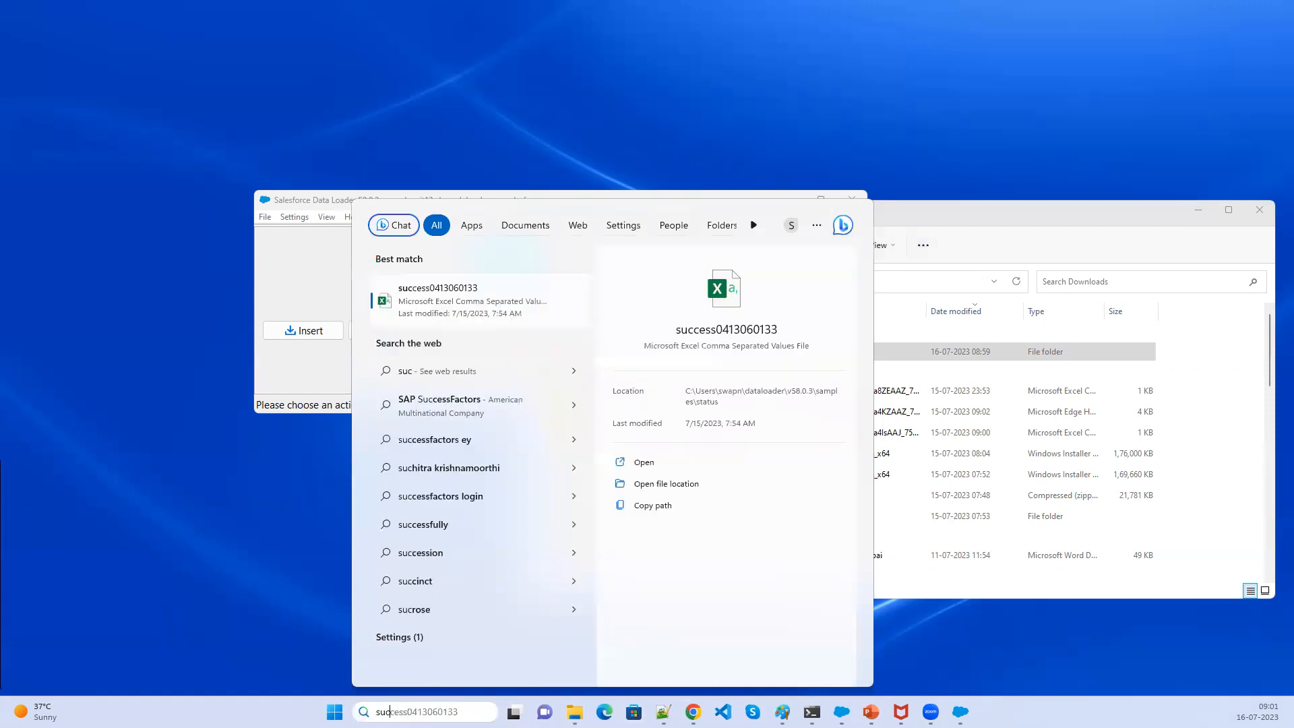
left_click(674, 489)
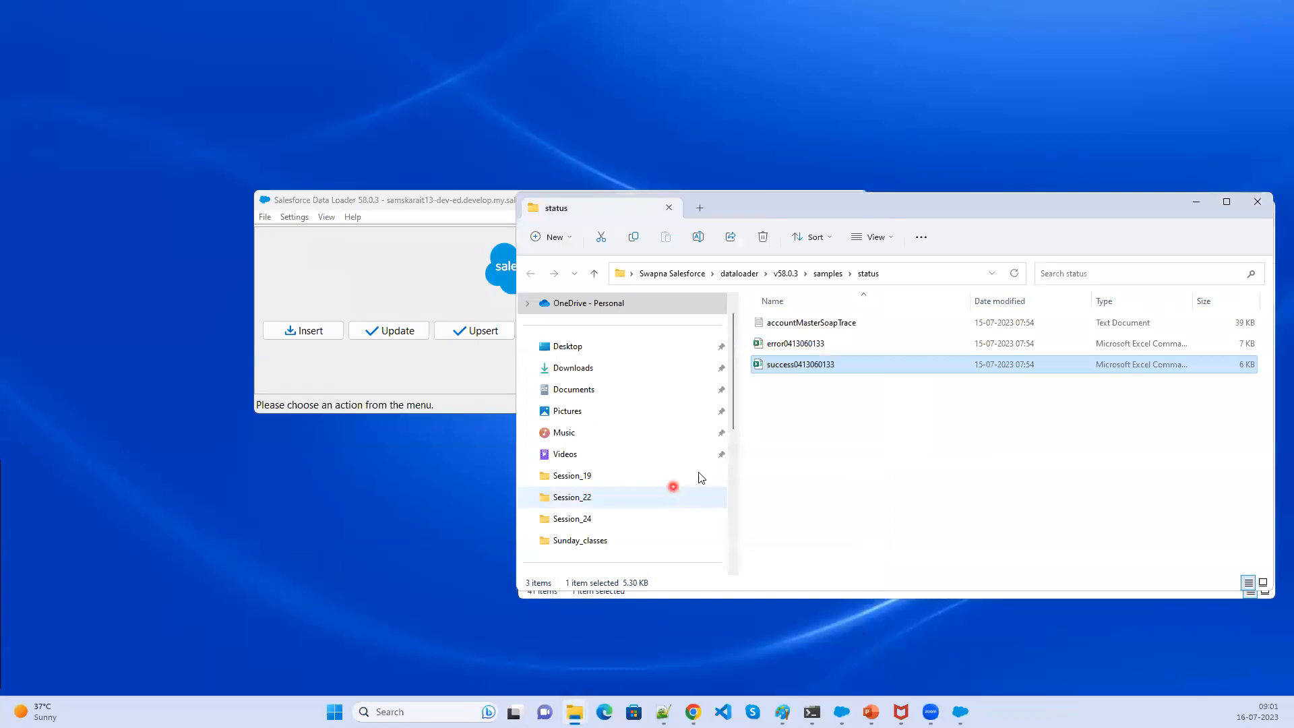
left_click(822, 276)
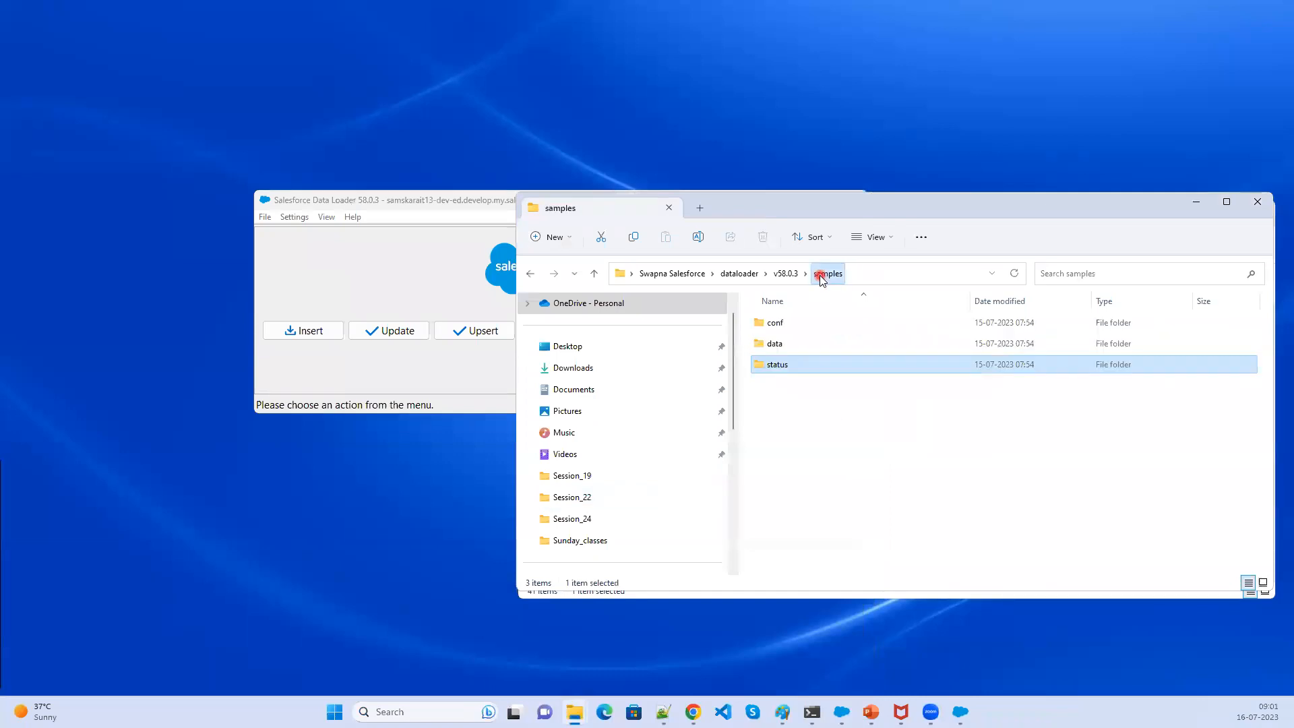
double_click(765, 365)
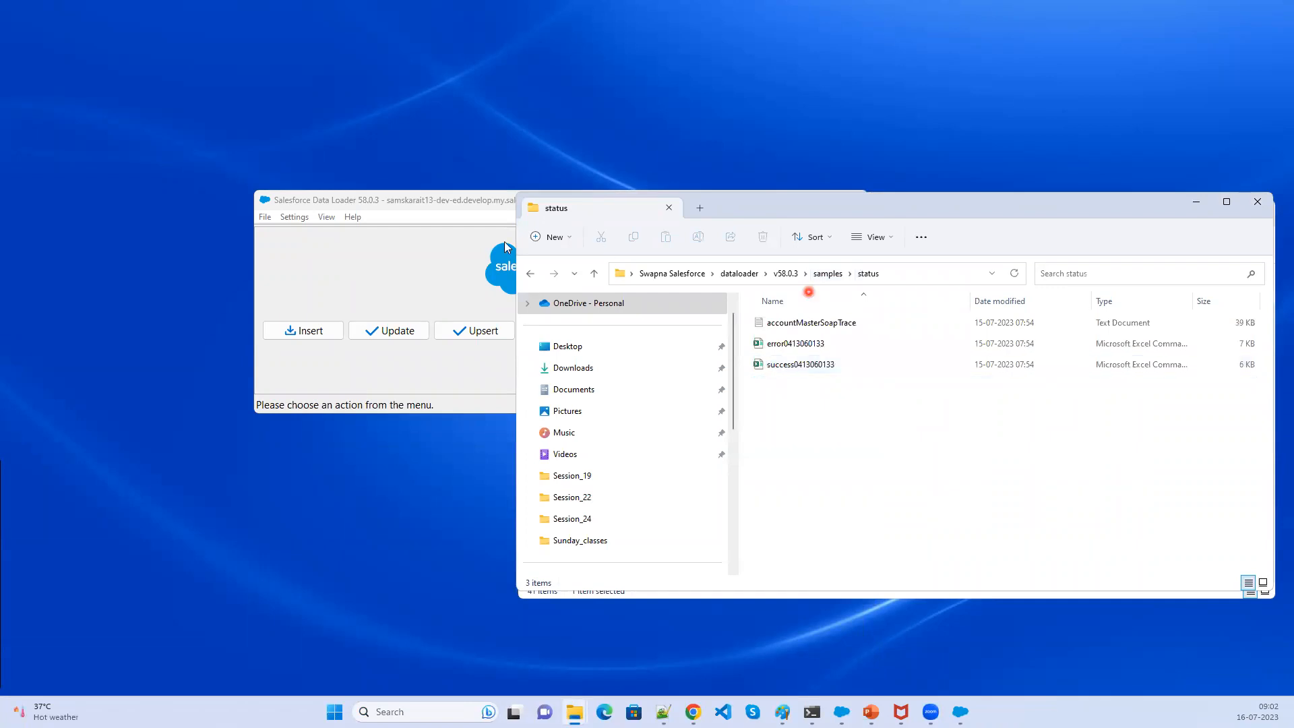
- Start a new Data Loader export and select the Account object
left_click(406, 266)
left_click(734, 331)
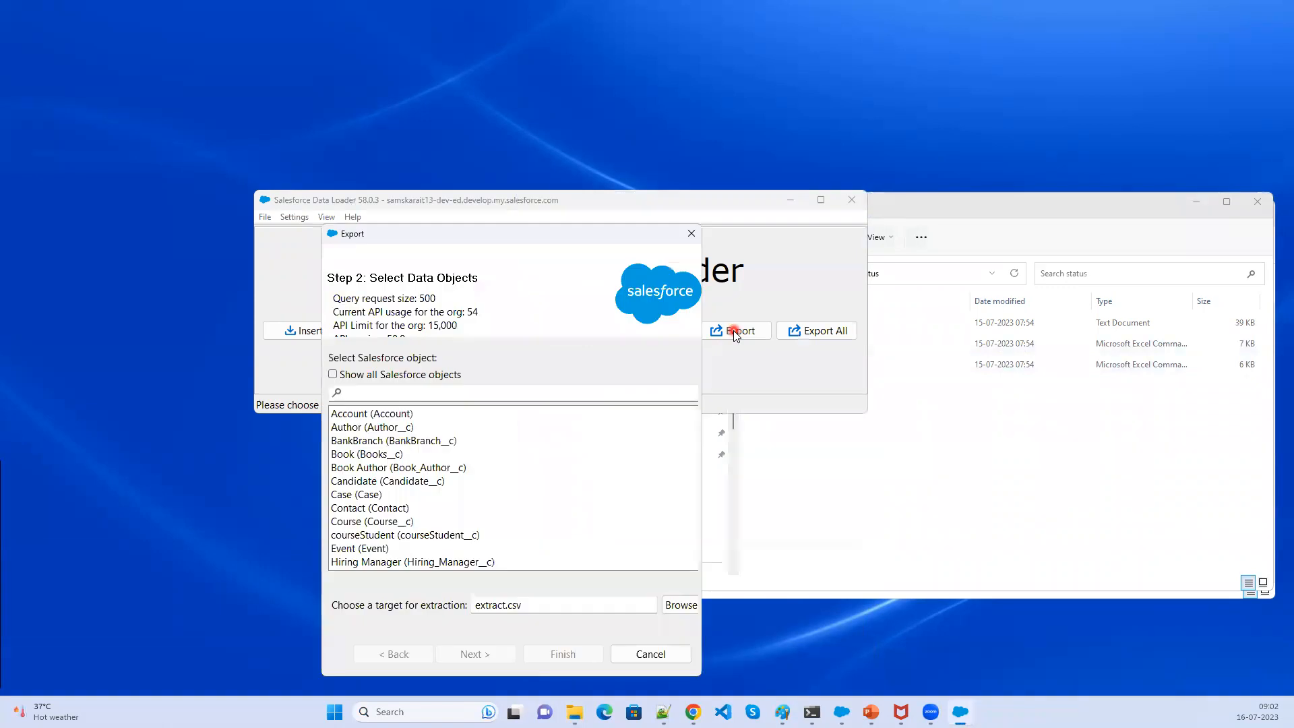
left_click(399, 415)
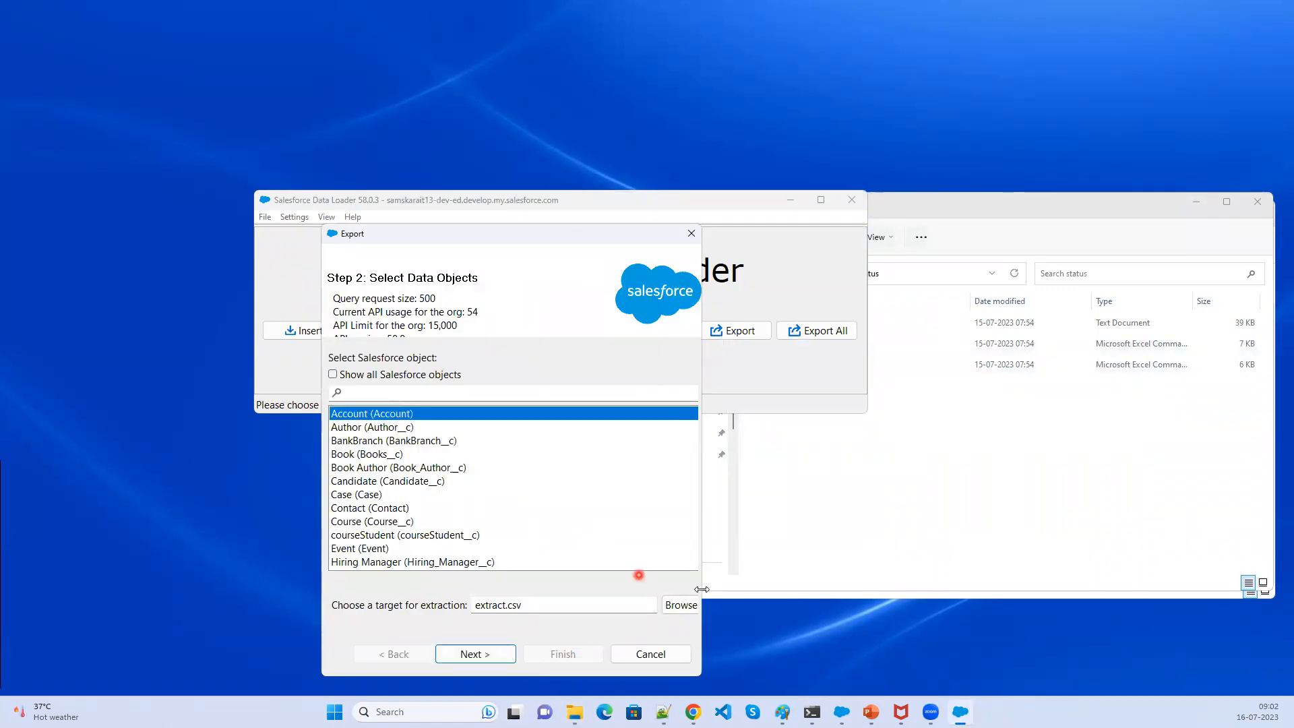
- Save the extraction target as extract_Account in the Downloads\Output folder and proceed to the query step
left_click(687, 604)
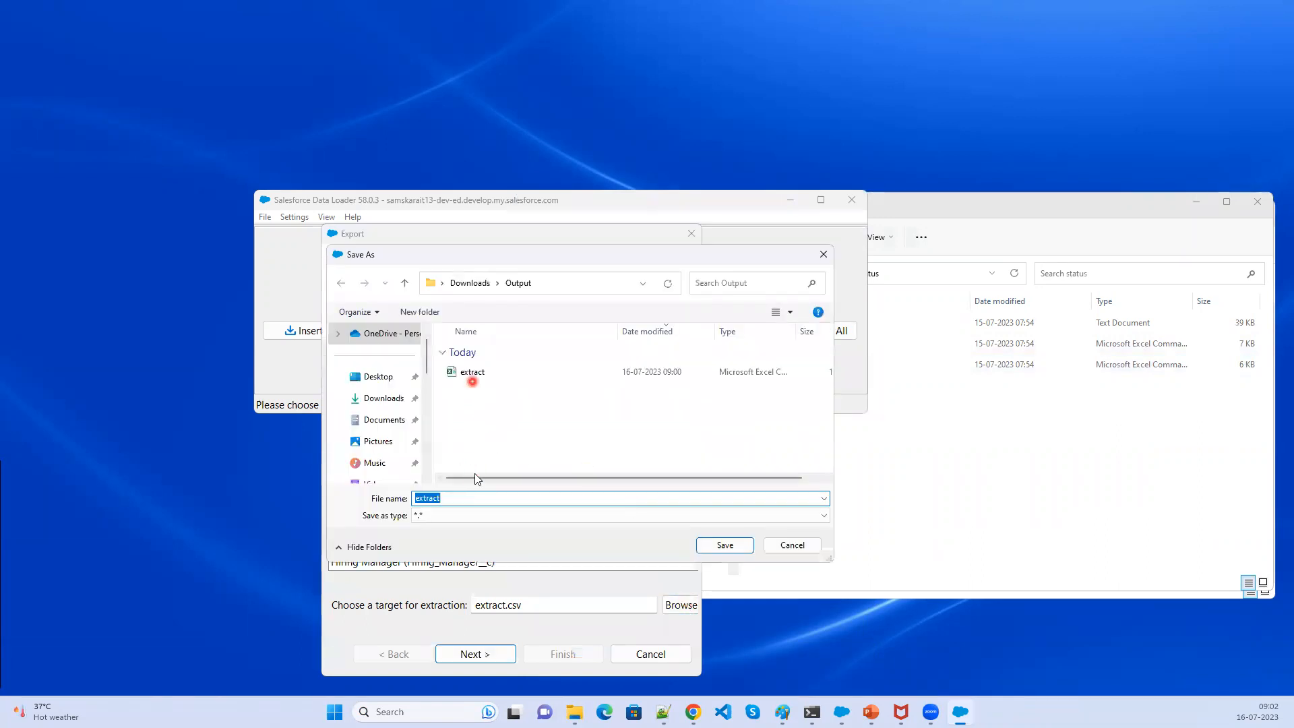
left_click(466, 500)
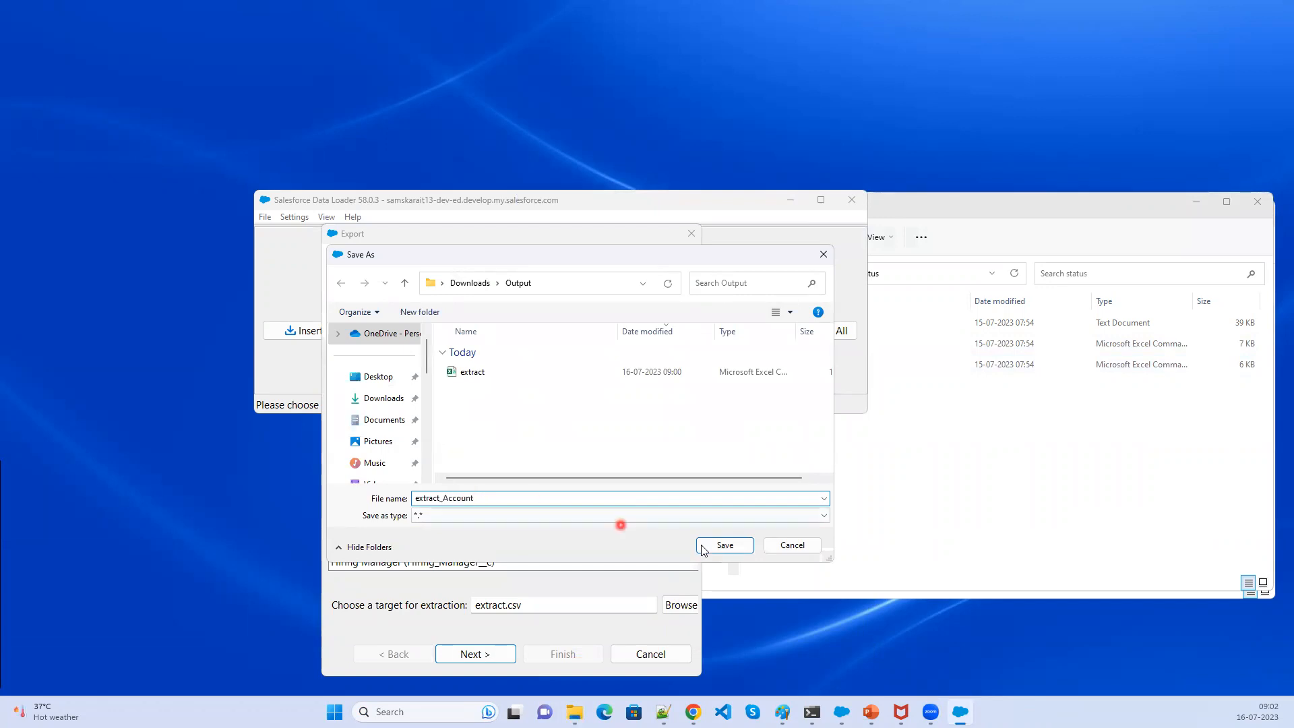
left_click(724, 545)
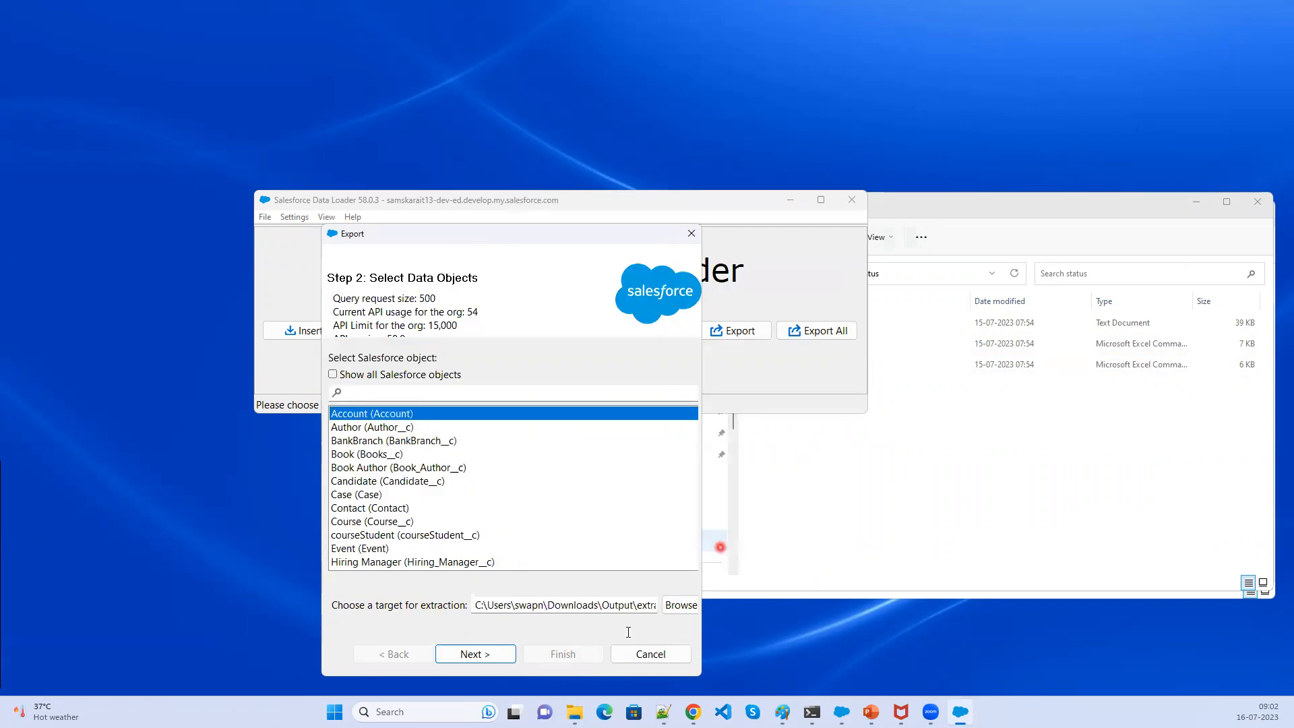
left_click(476, 654)
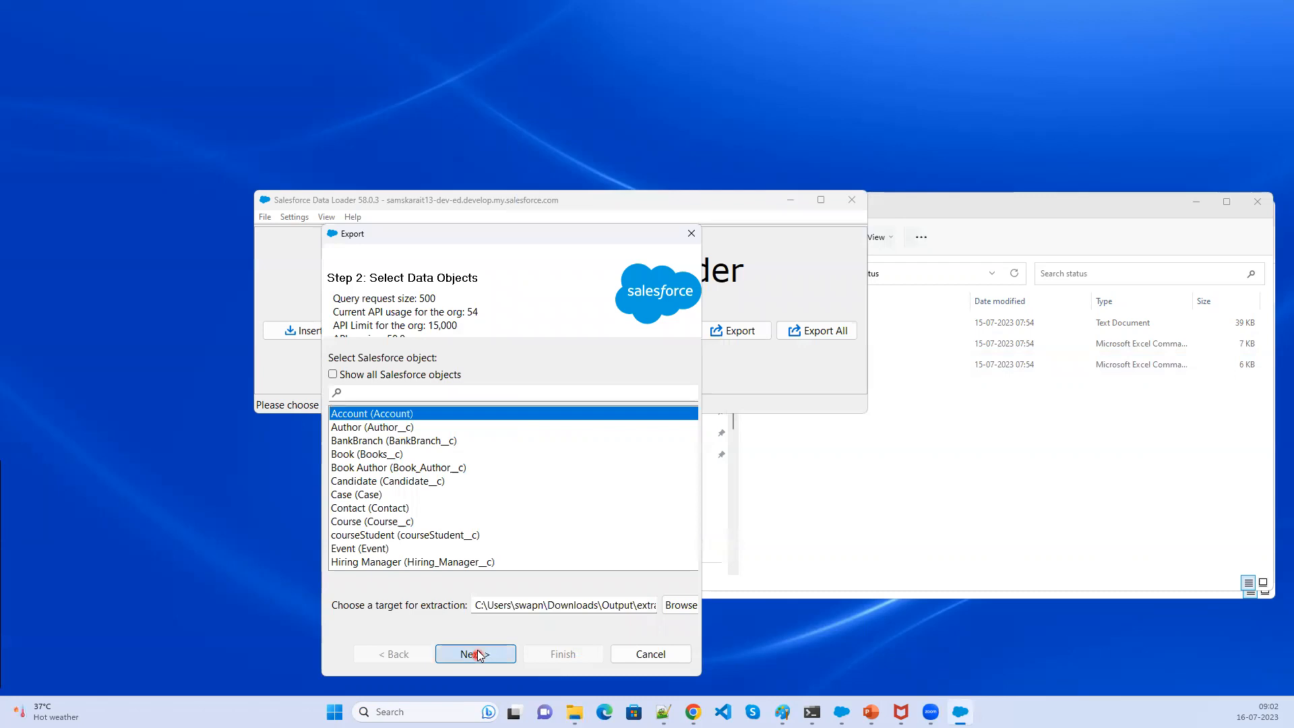
left_click(470, 652)
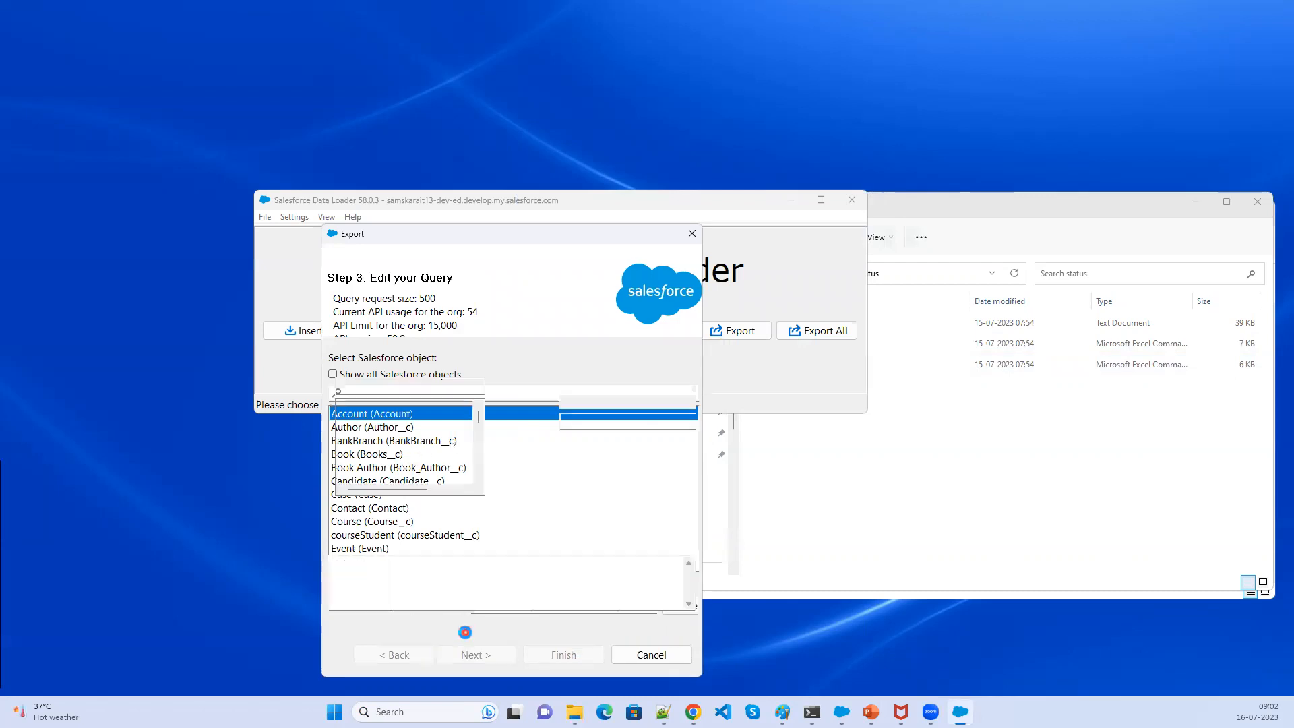
- Select the Active__c, Name, Rating and Industry fields for the Account query
scroll(384, 461, "down", 8)
scroll(388, 474, "up", 8)
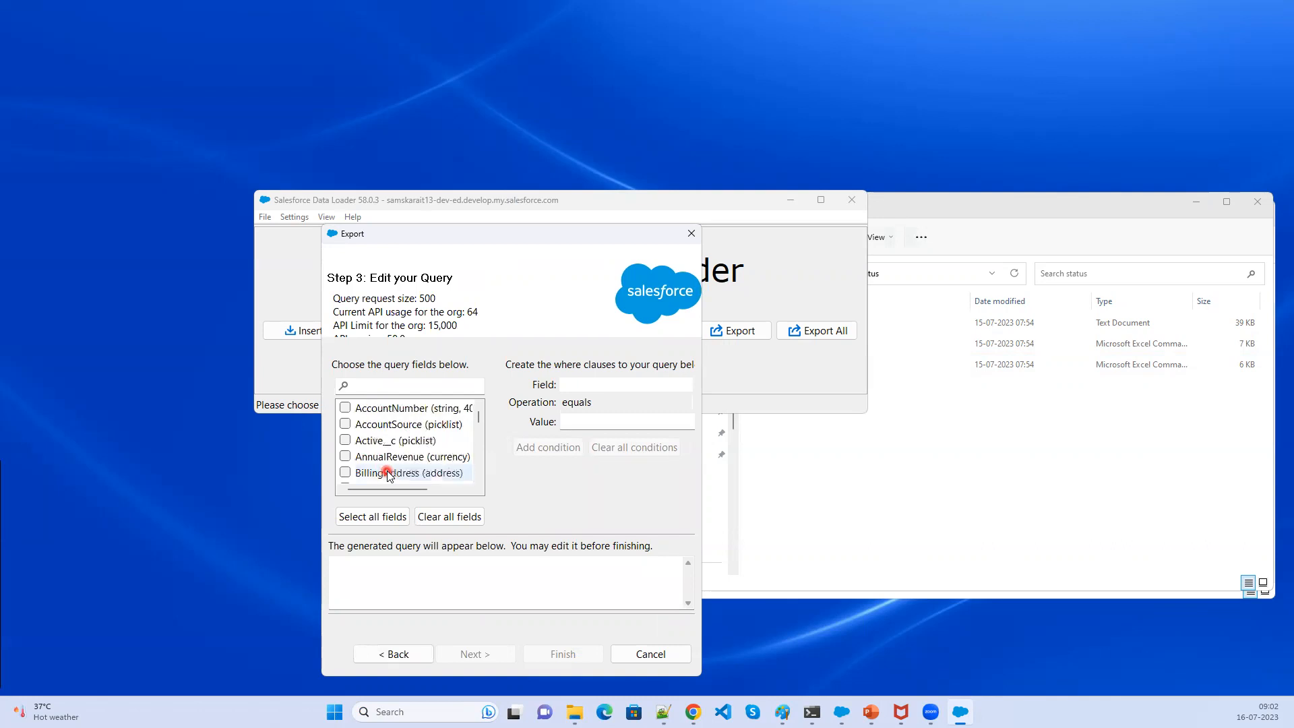
left_click(345, 441)
scroll(413, 472, "down", 9)
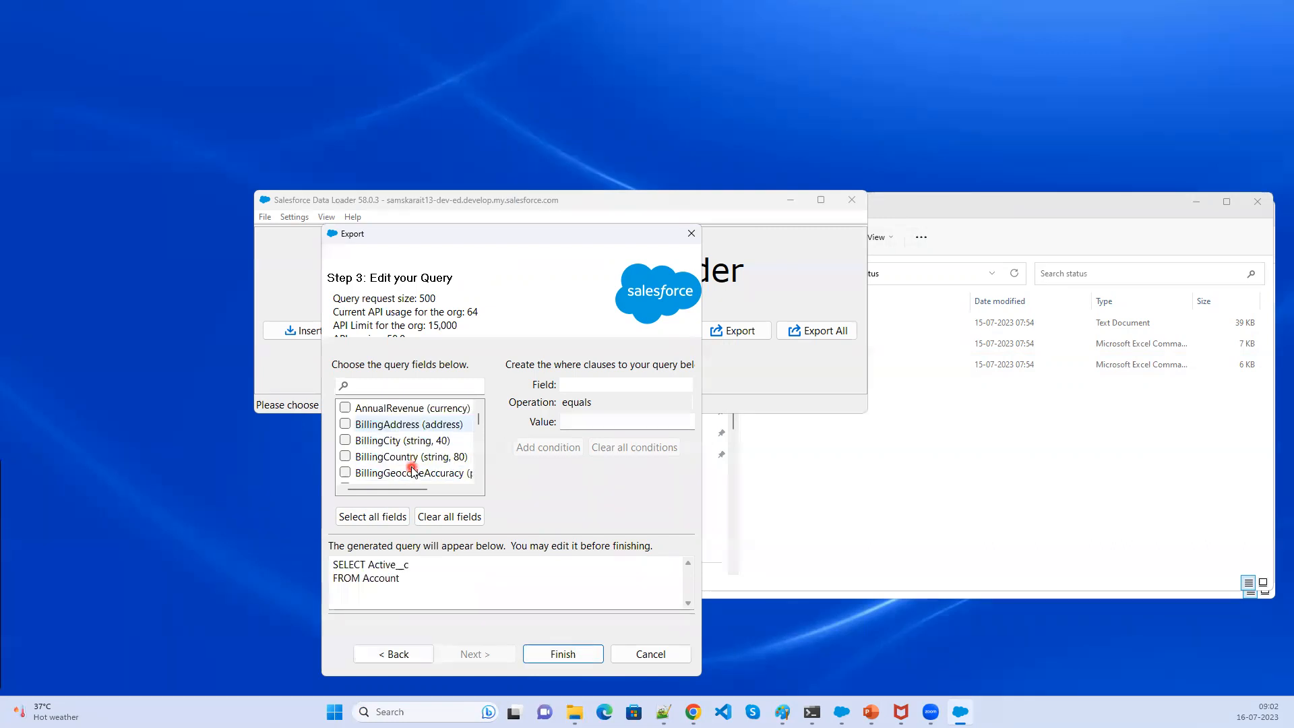
scroll(413, 472, "down", 2)
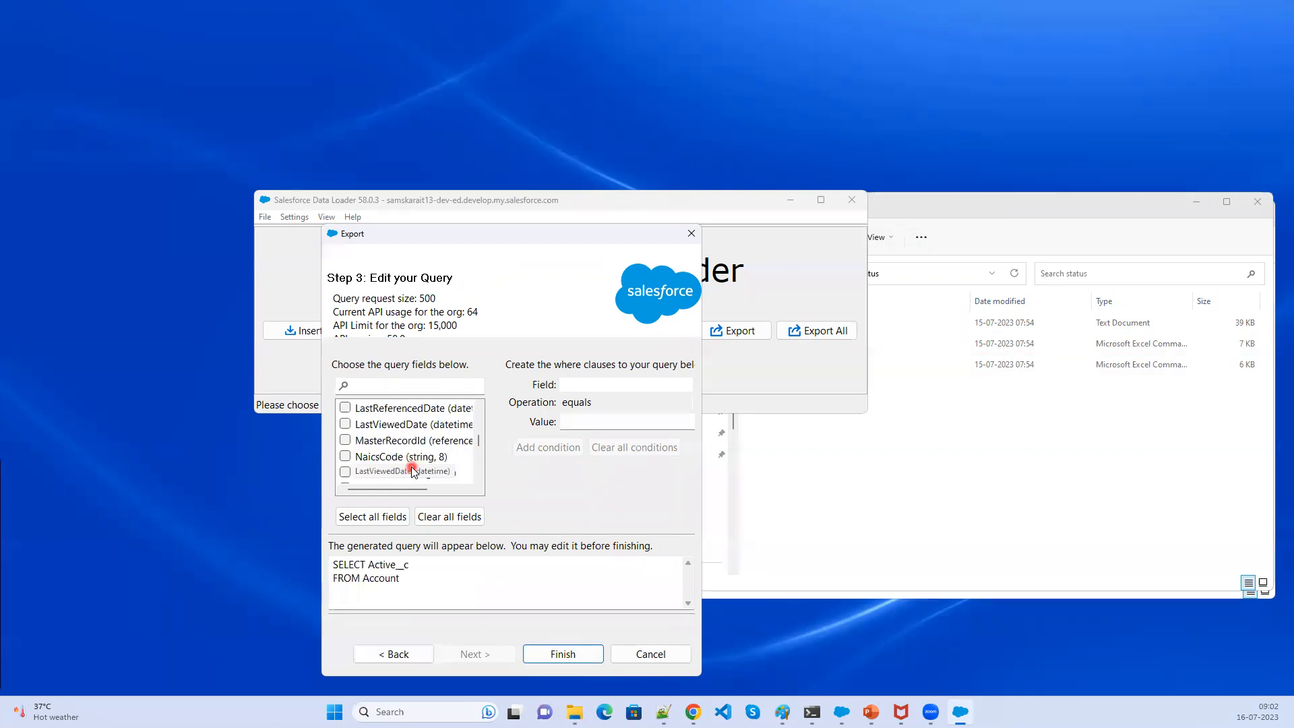
left_click(345, 441)
scroll(418, 450, "up", 1)
scroll(418, 459, "down", 3)
scroll(418, 463, "down", 2)
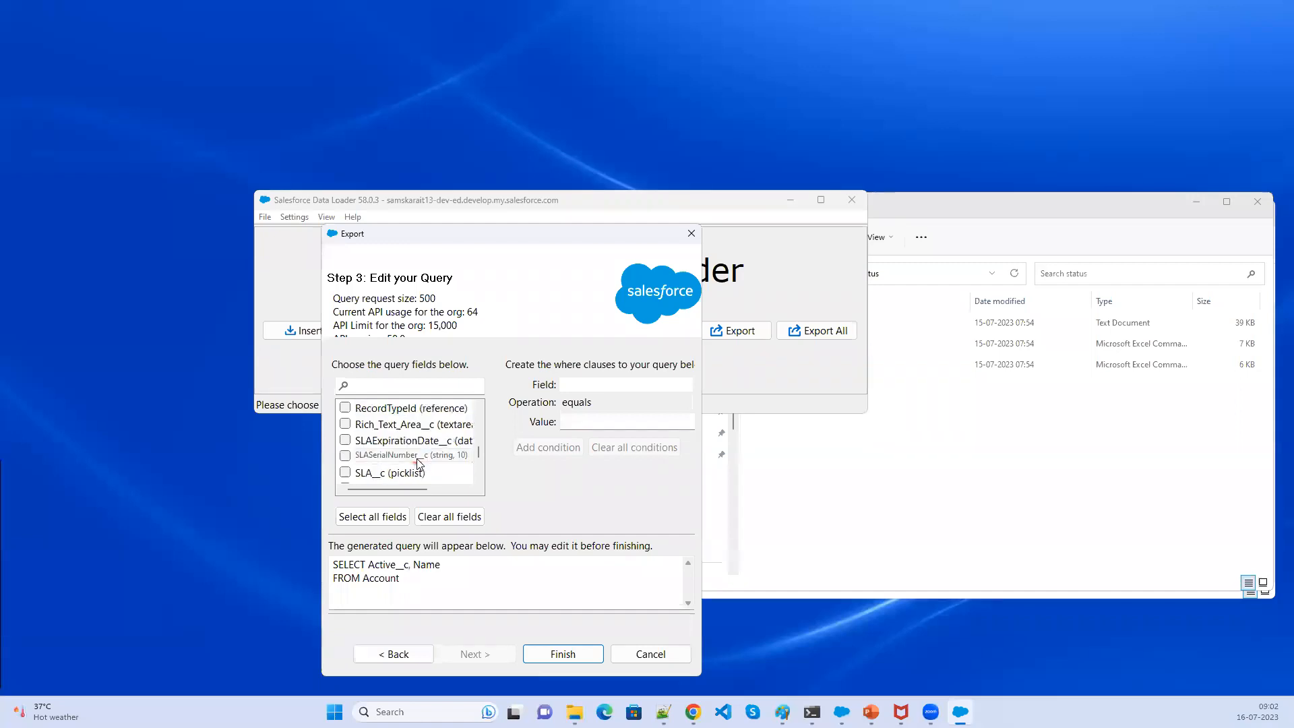
scroll(415, 459, "up", 2)
left_click(346, 441)
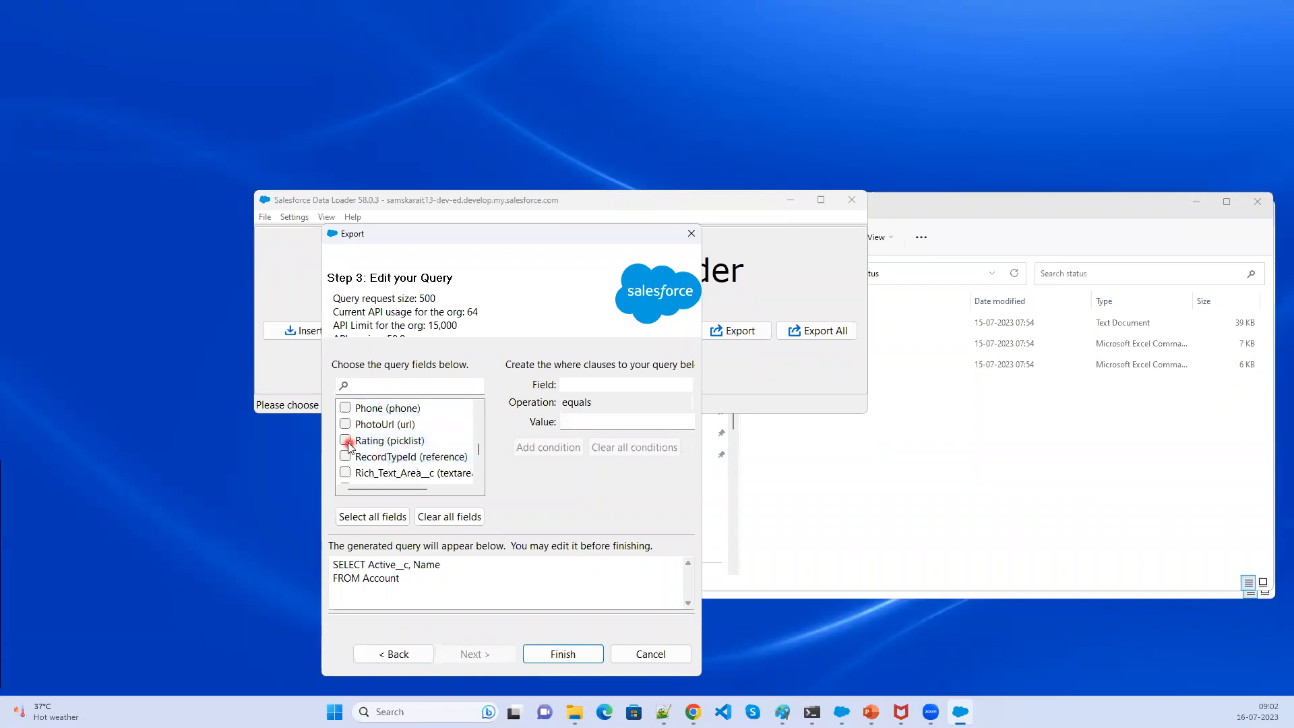
scroll(434, 459, "up", 2)
scroll(441, 465, "up", 3)
scroll(438, 464, "up", 5)
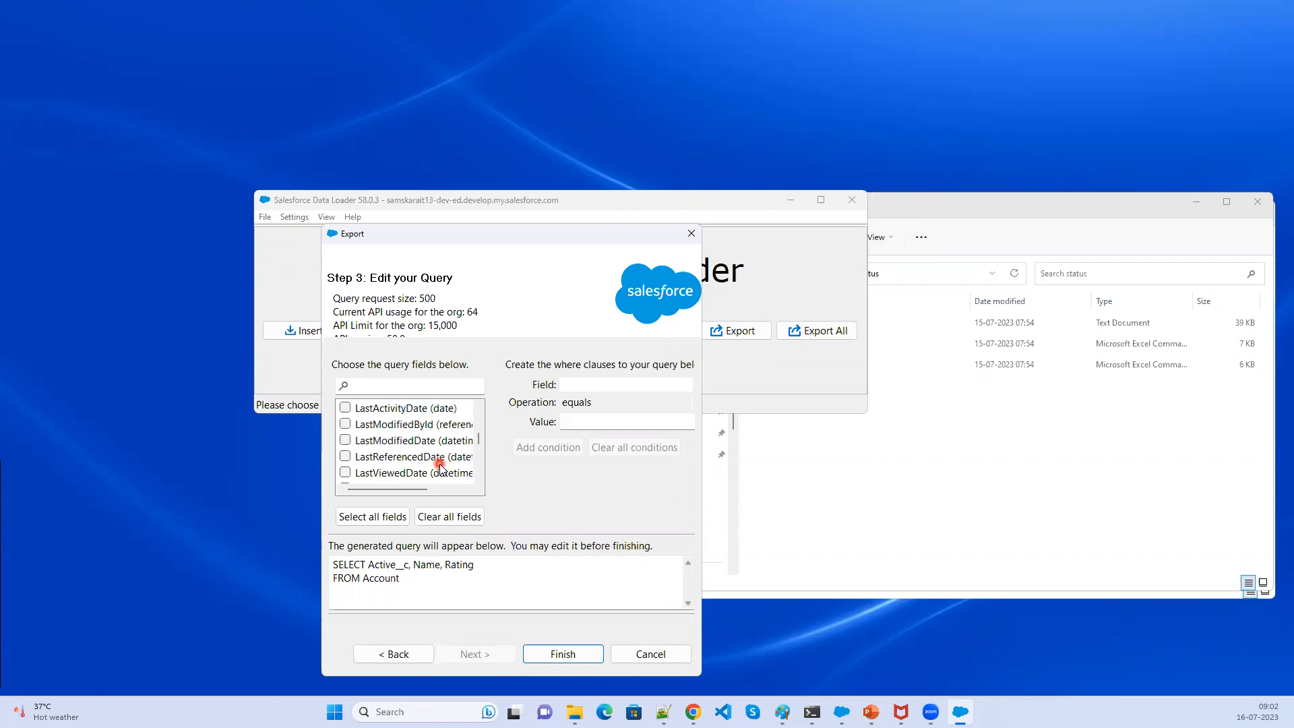
left_click(347, 443)
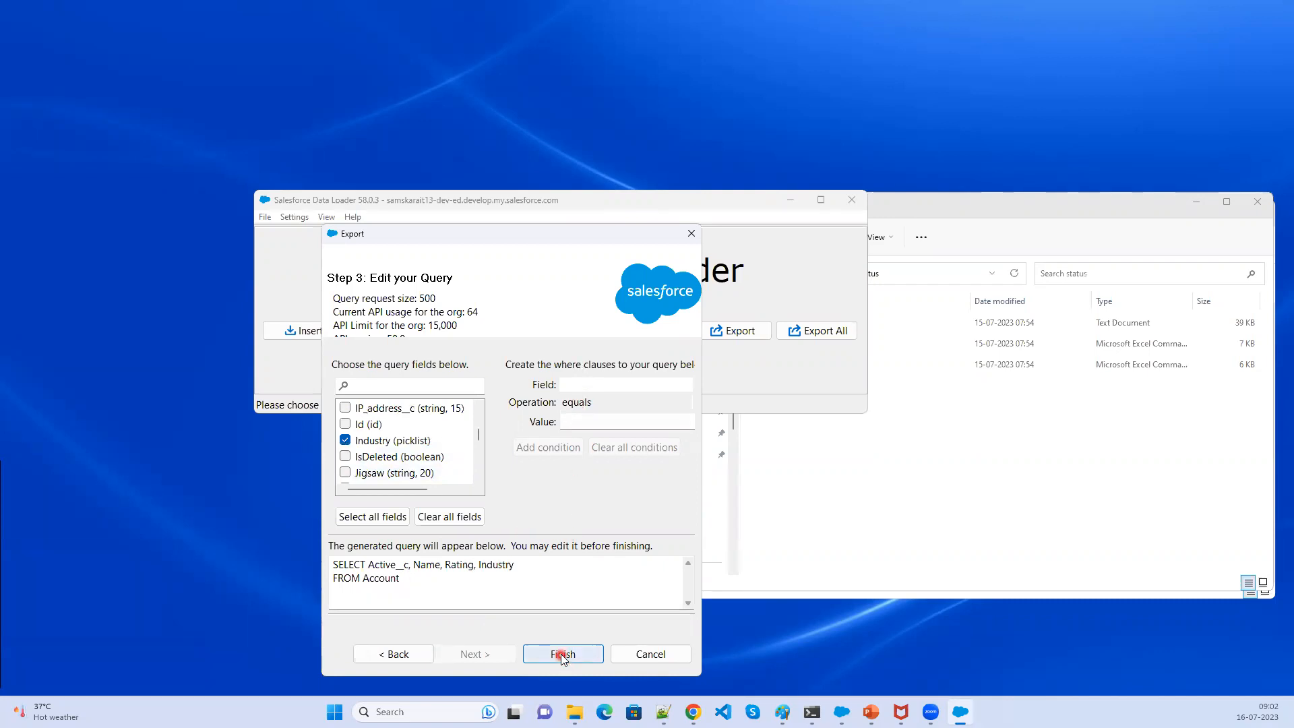
- Finish the Account export query and confirm proceeding with the export
left_click(561, 655)
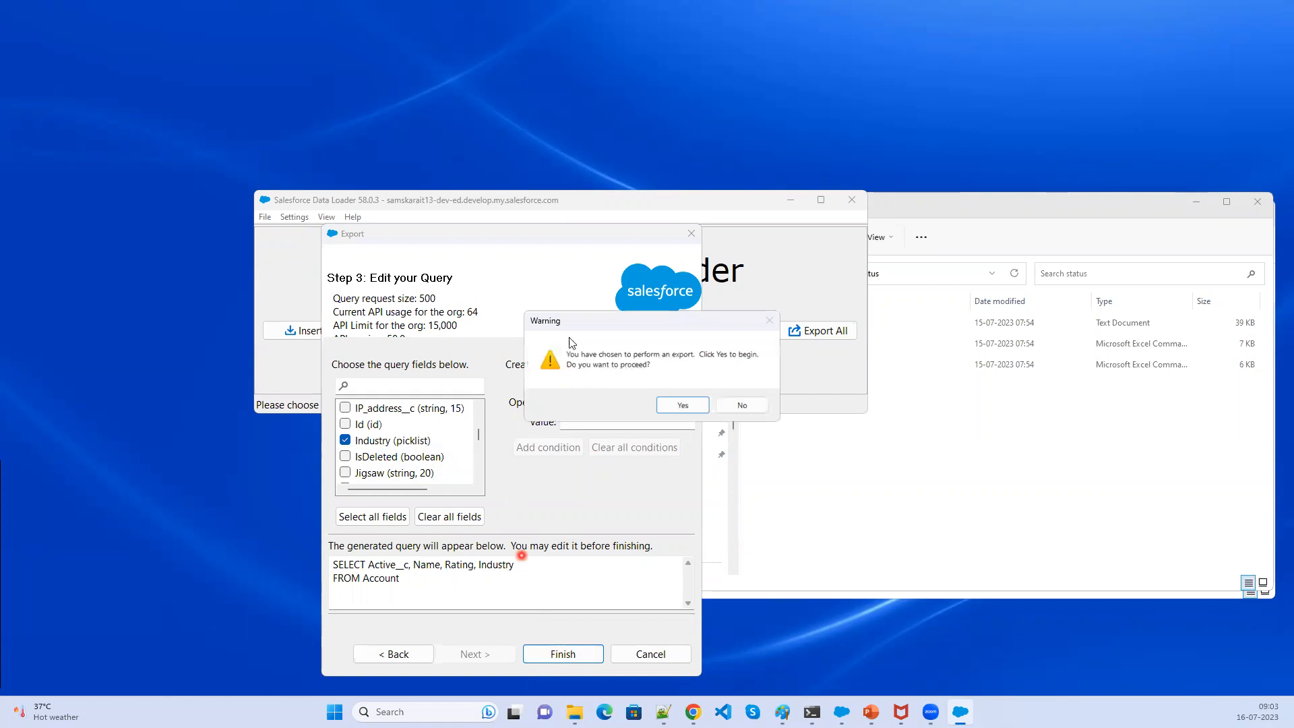
left_click(683, 406)
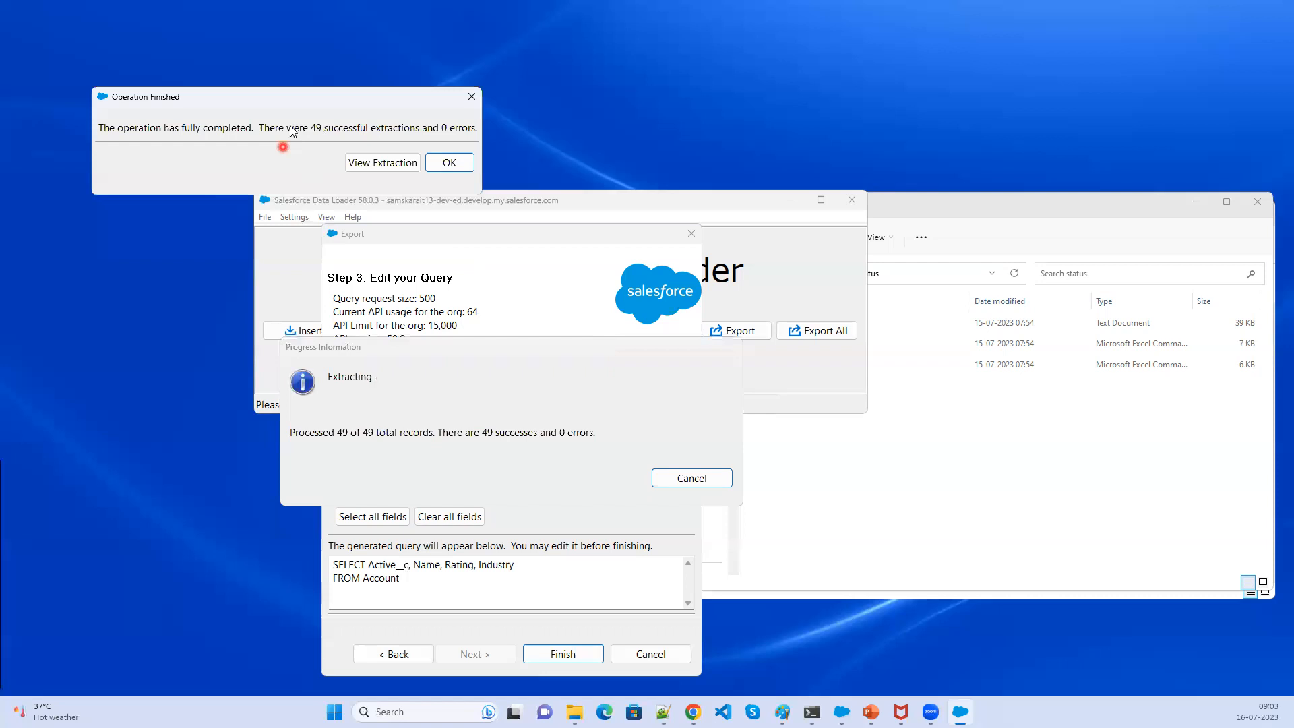
- Open the extraction results in the CSV viewer and scroll through the exported Account records
left_click(377, 164)
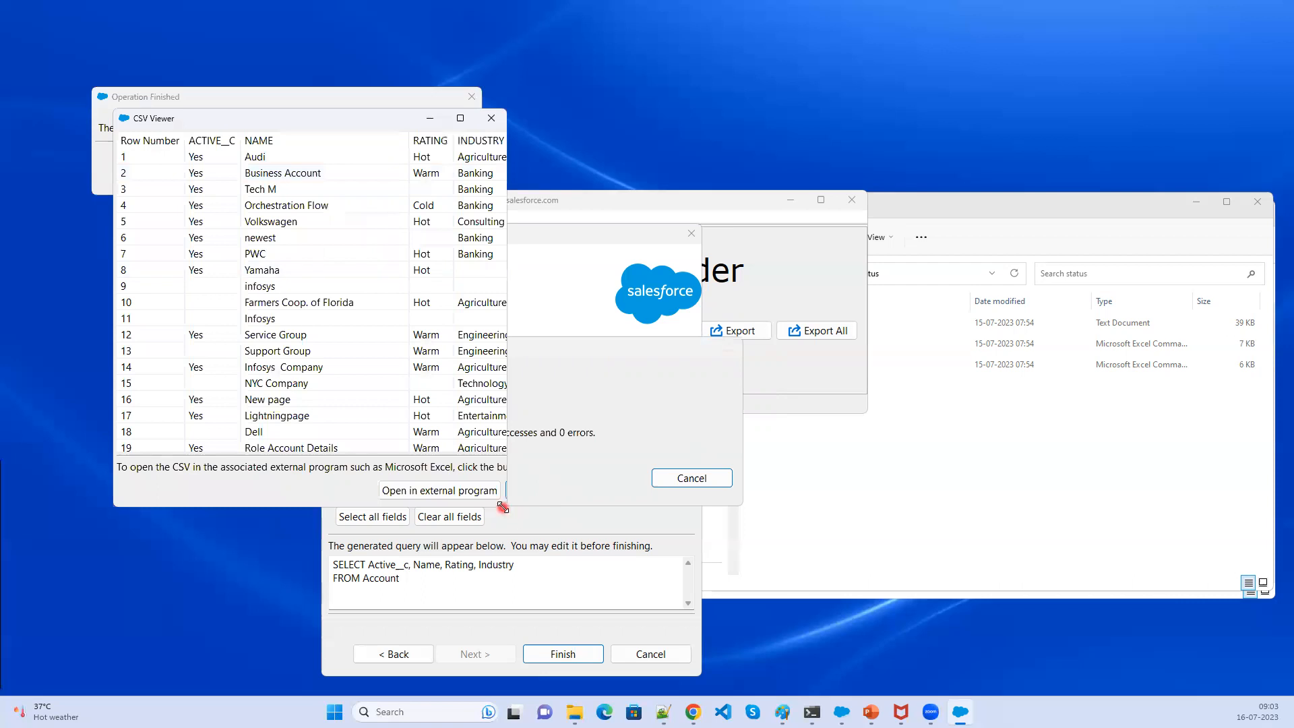
left_click_drag(503, 507, 852, 563)
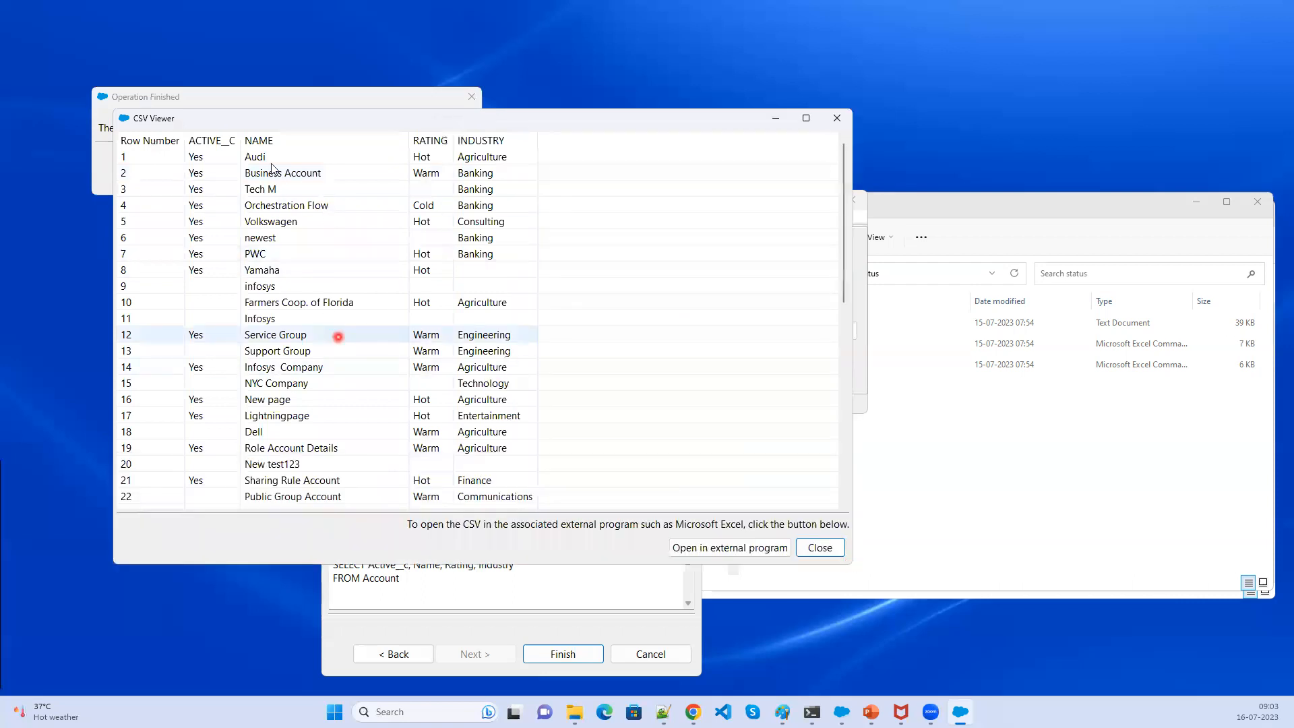
scroll(273, 398, "down", 9)
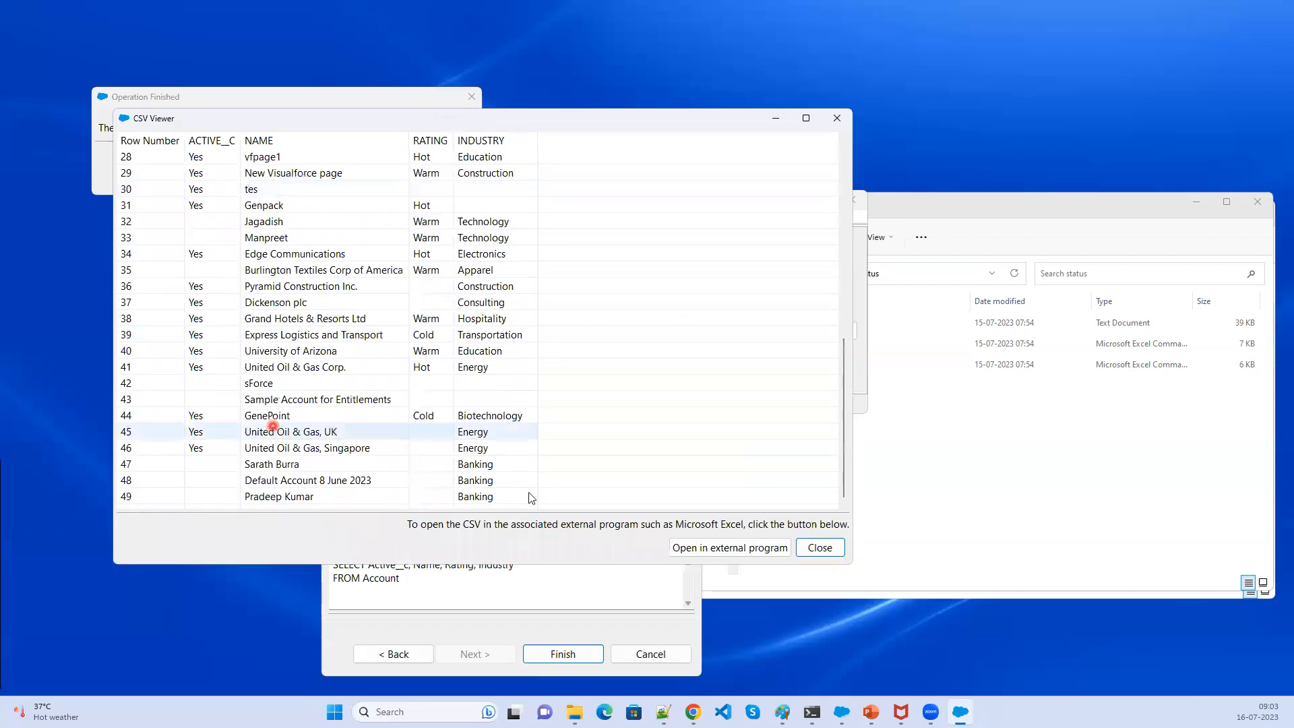
- Try to open the extracted Account CSV in an external program
left_click(714, 550)
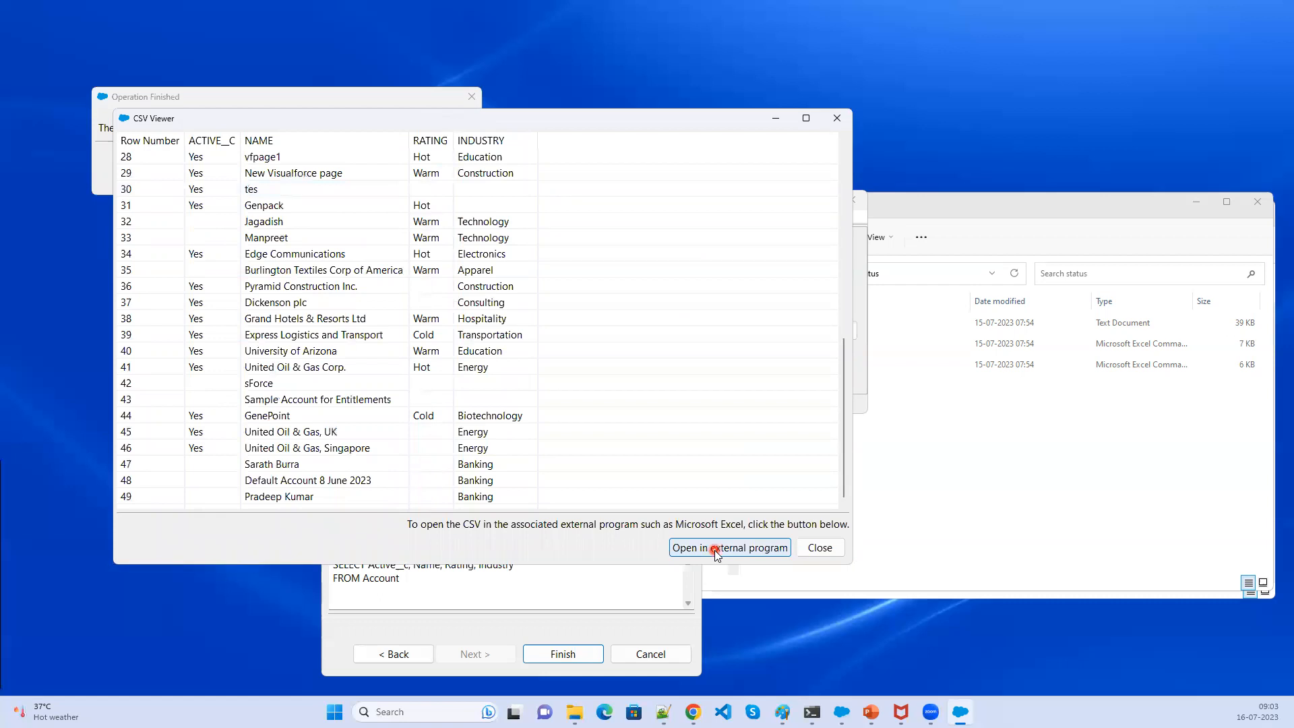
left_click(751, 549)
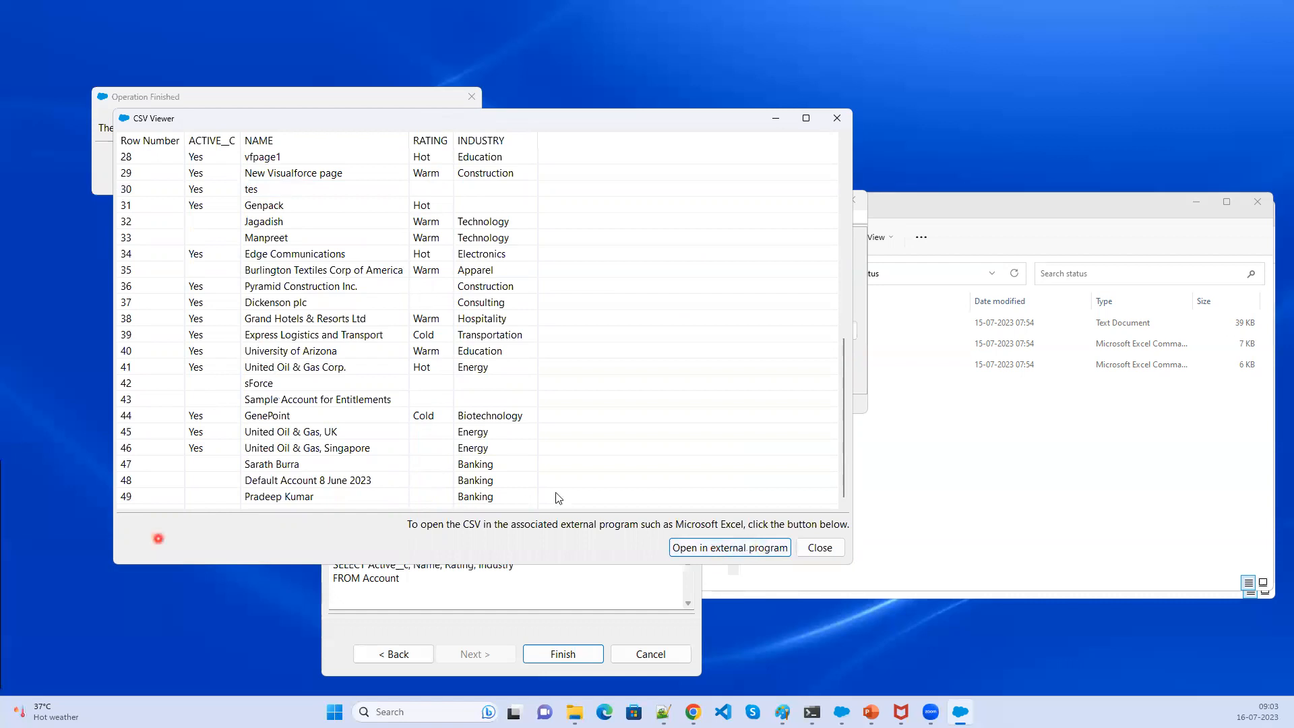
left_click(717, 547)
left_click(1018, 721)
left_click(729, 554)
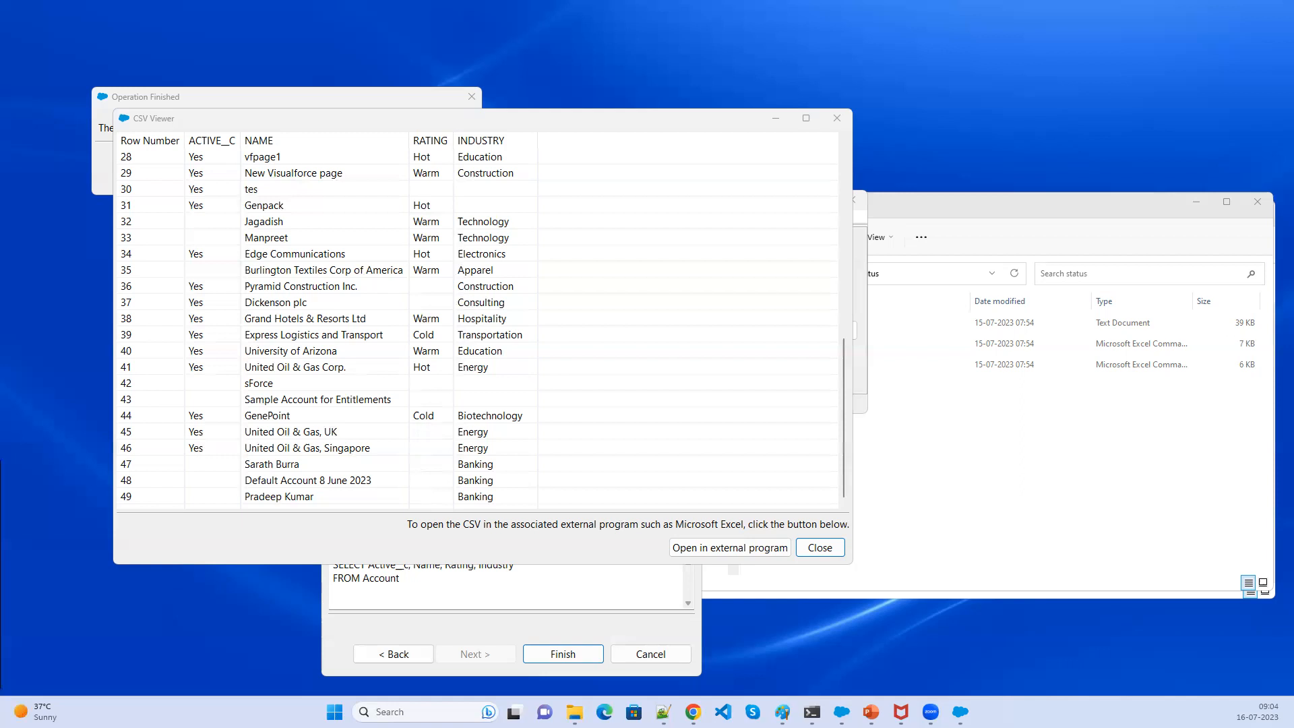
left_click(747, 549)
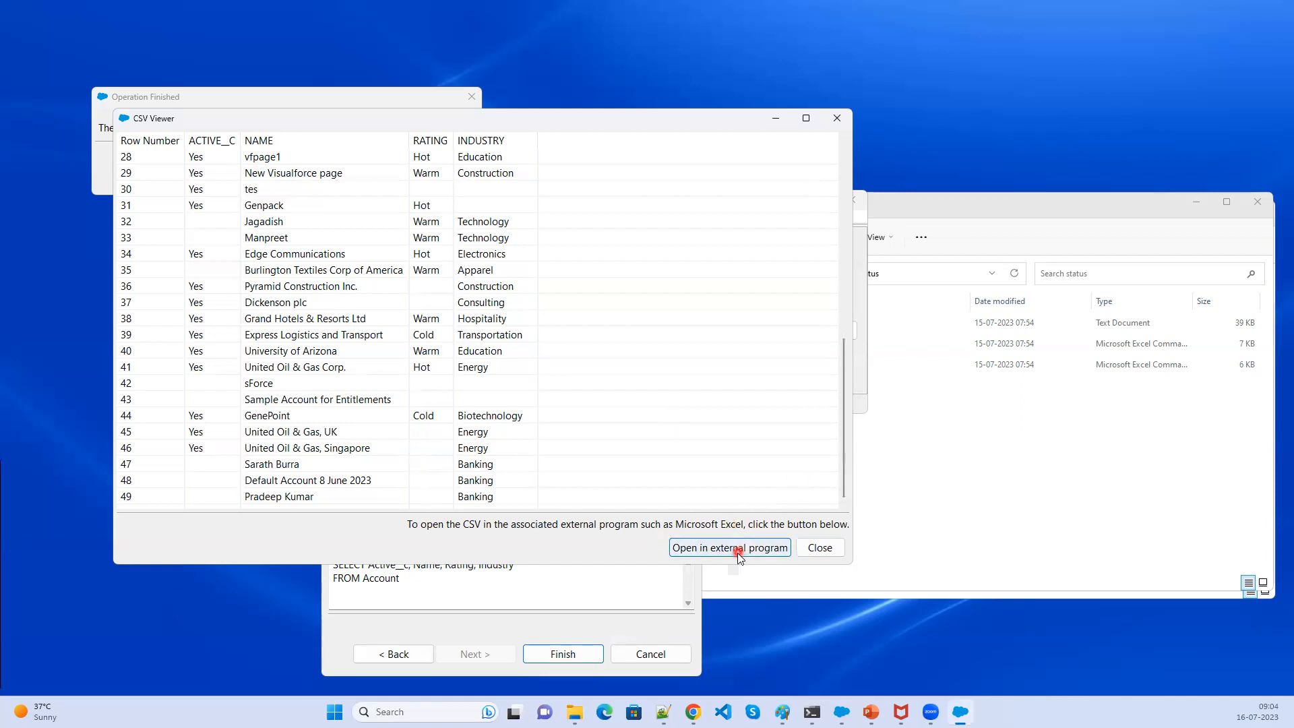
- Close the CSV viewer and dismiss the operation finished dialog
scroll(732, 476, "up", 9)
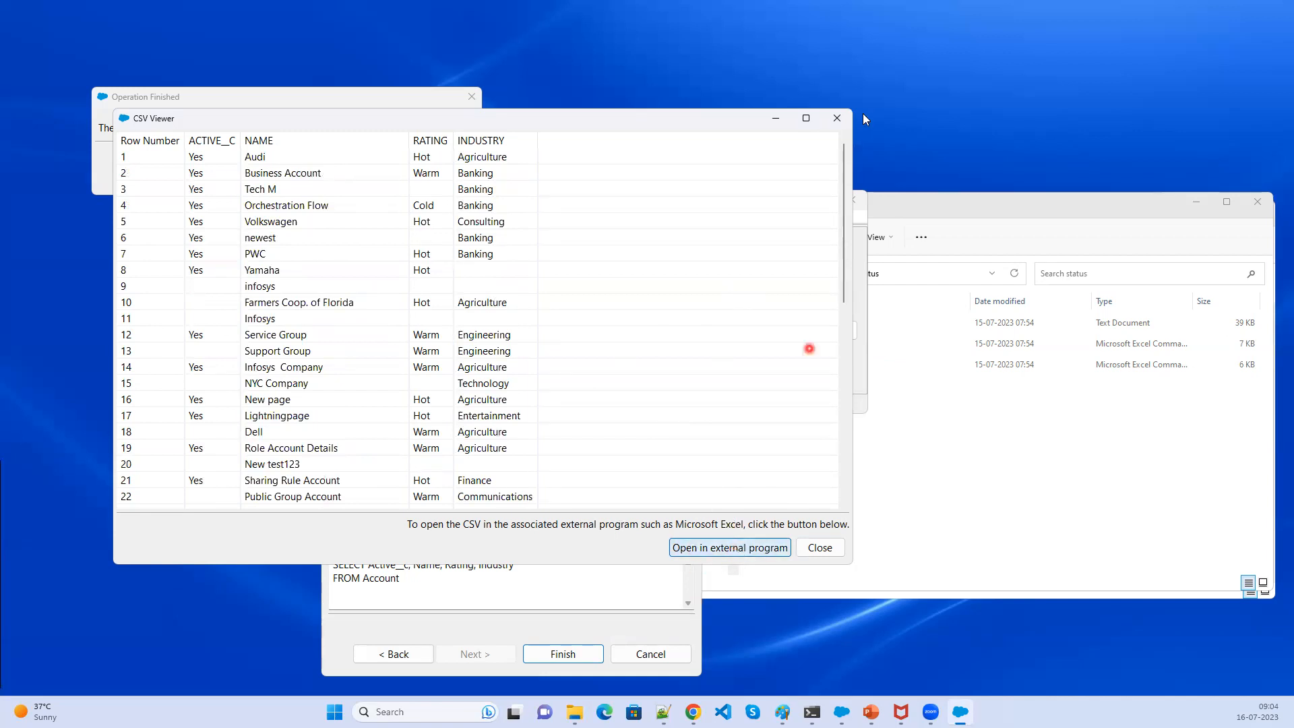
left_click(844, 116)
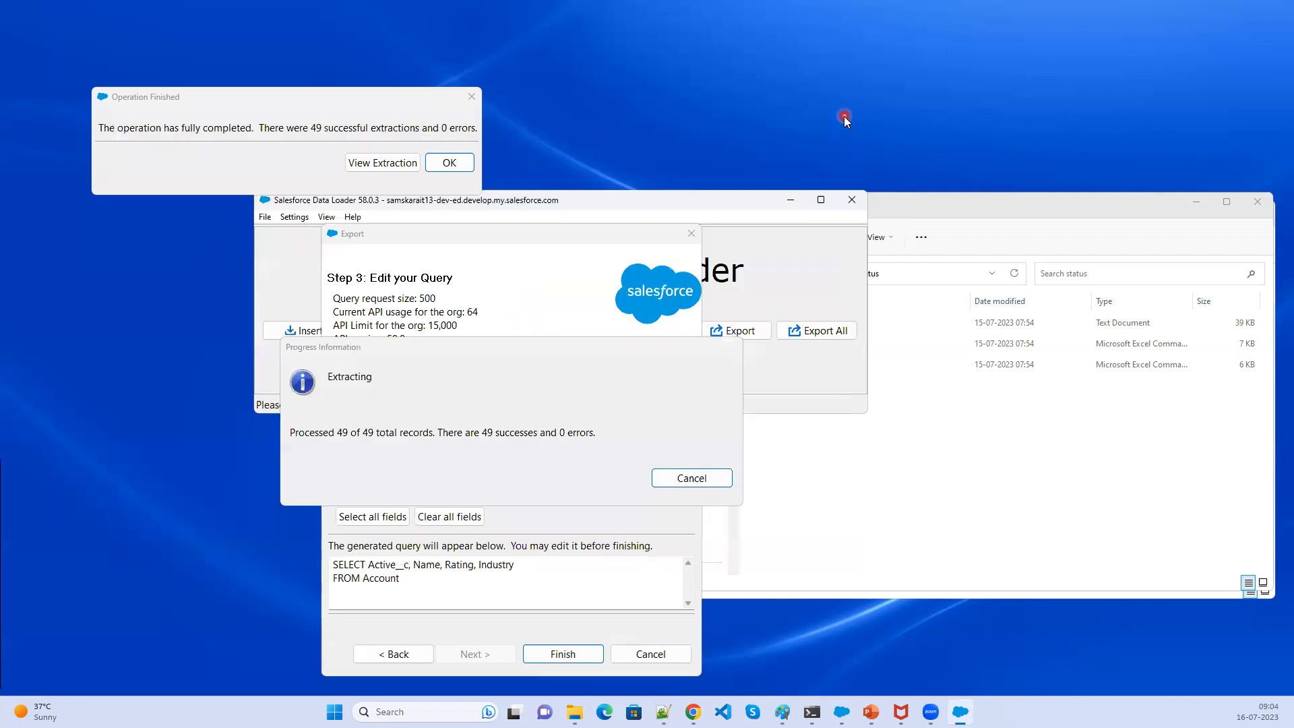
left_click(544, 434)
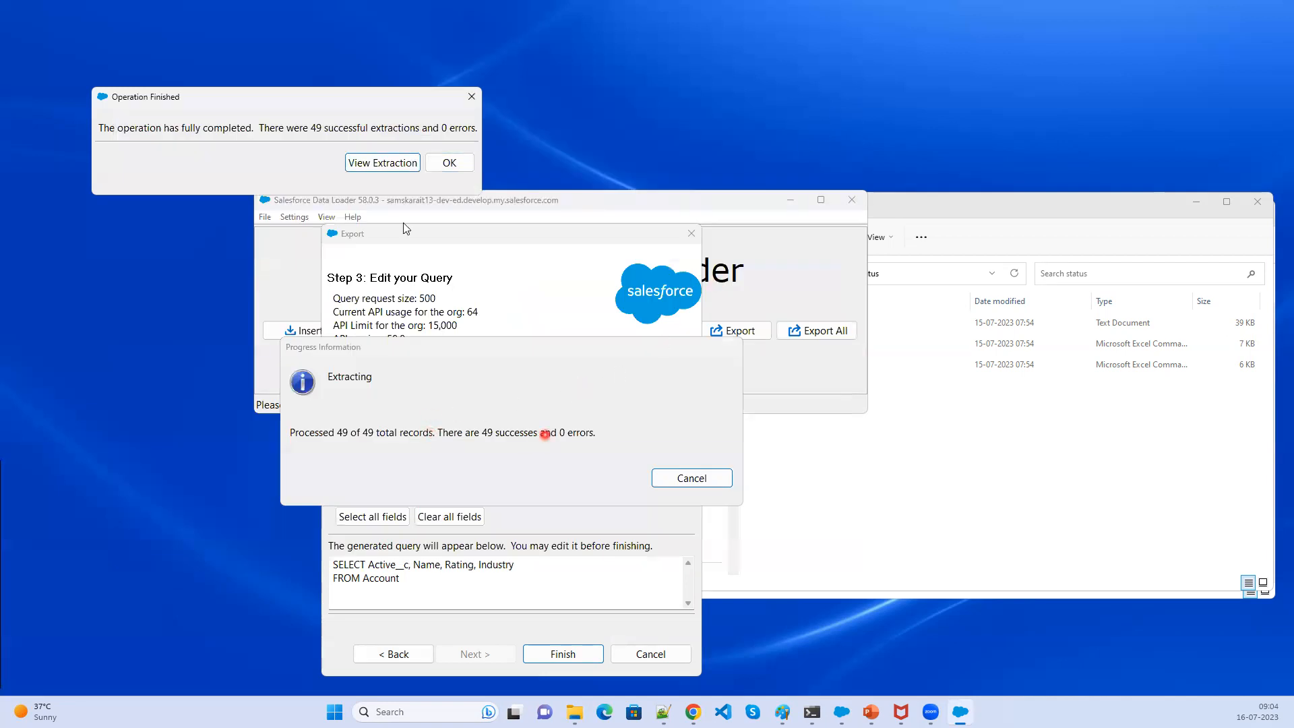
left_click(448, 162)
left_click(934, 483)
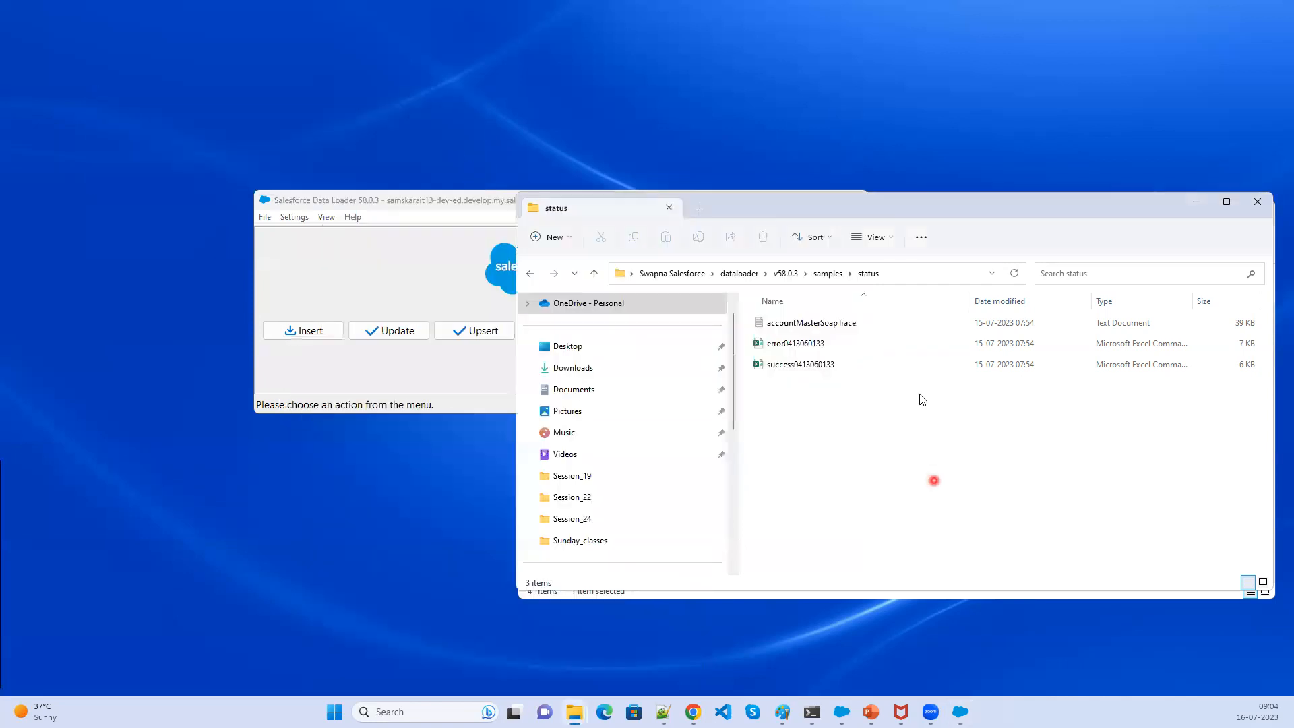
- Examine the error and success files in the Data Loader status folder
left_click(846, 362)
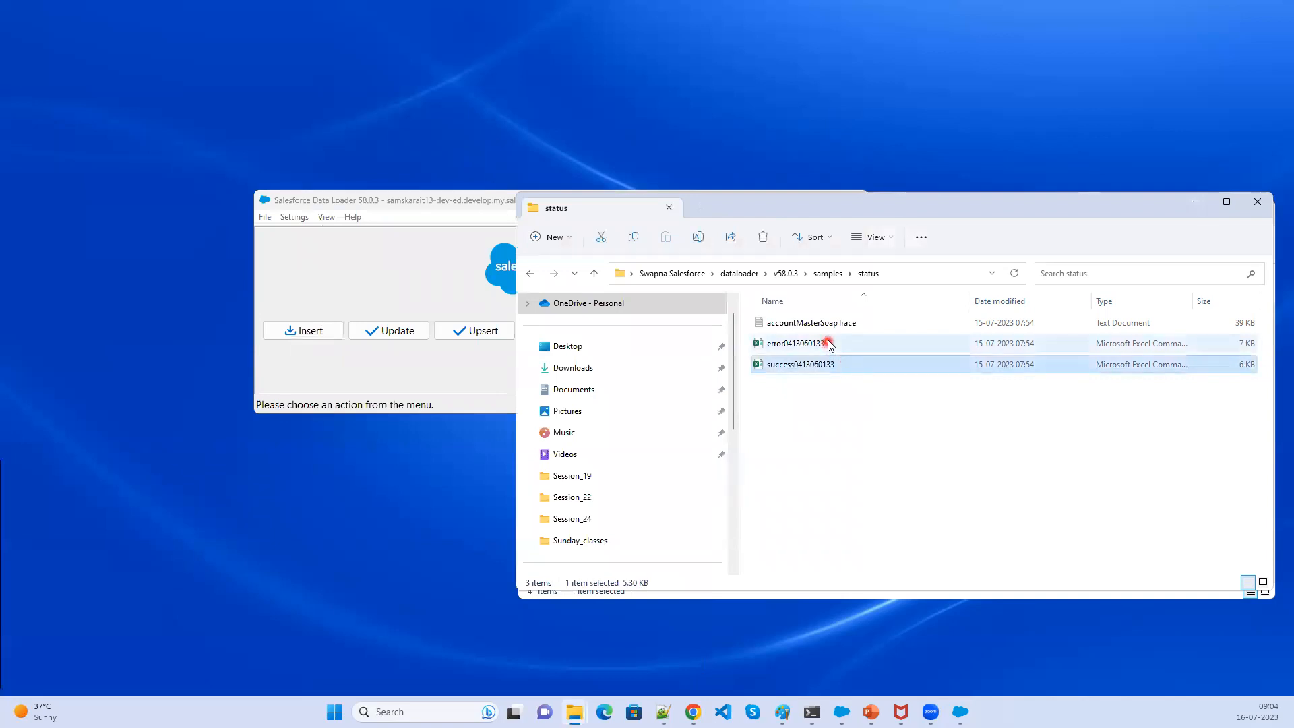
left_click(829, 344)
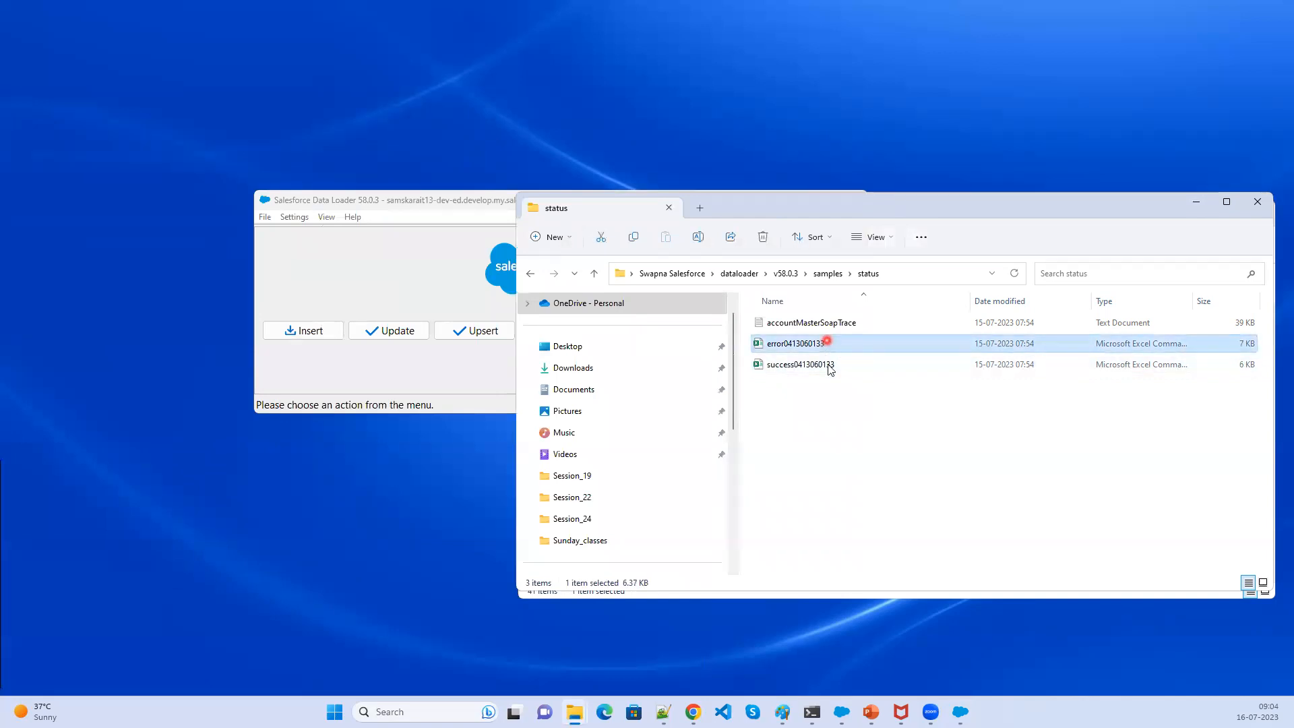
left_click(827, 364)
left_click(825, 338)
left_click(834, 364)
left_click(832, 342)
left_click(834, 365)
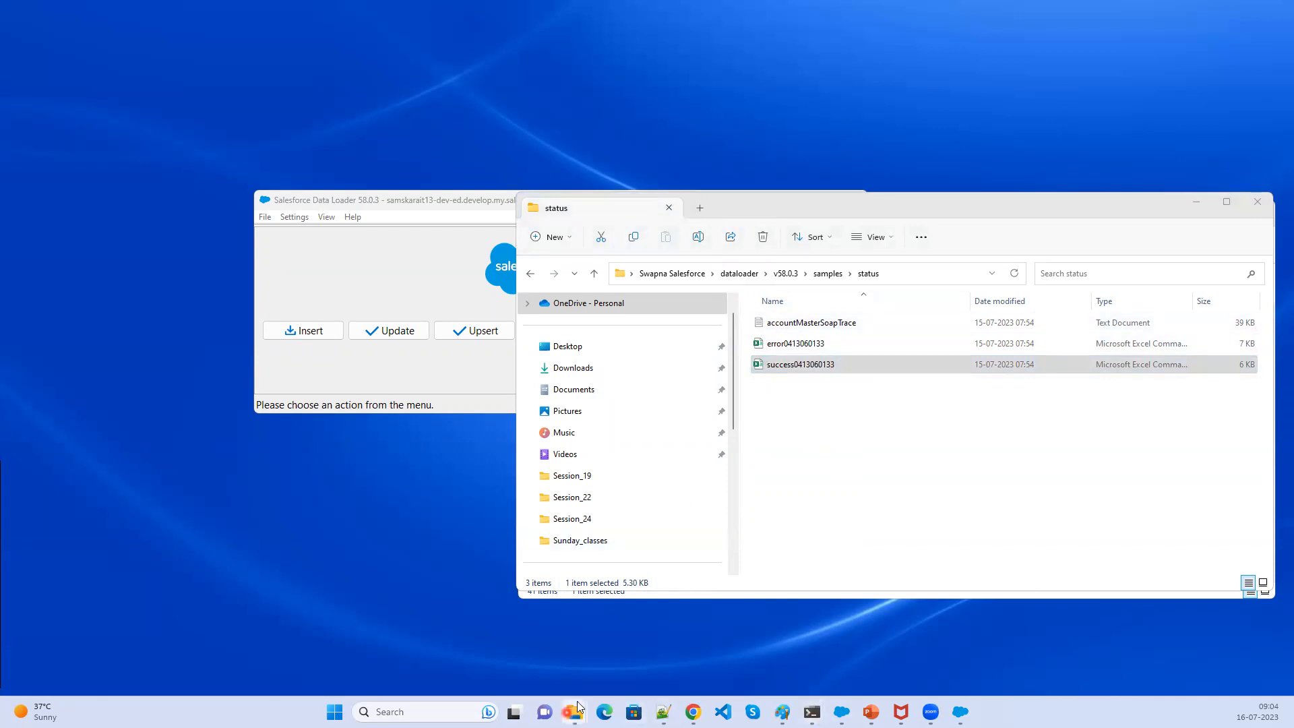
- Open the Downloads\Output folder and delete the extract_Account file
mouse_move(571, 712)
left_click(568, 648)
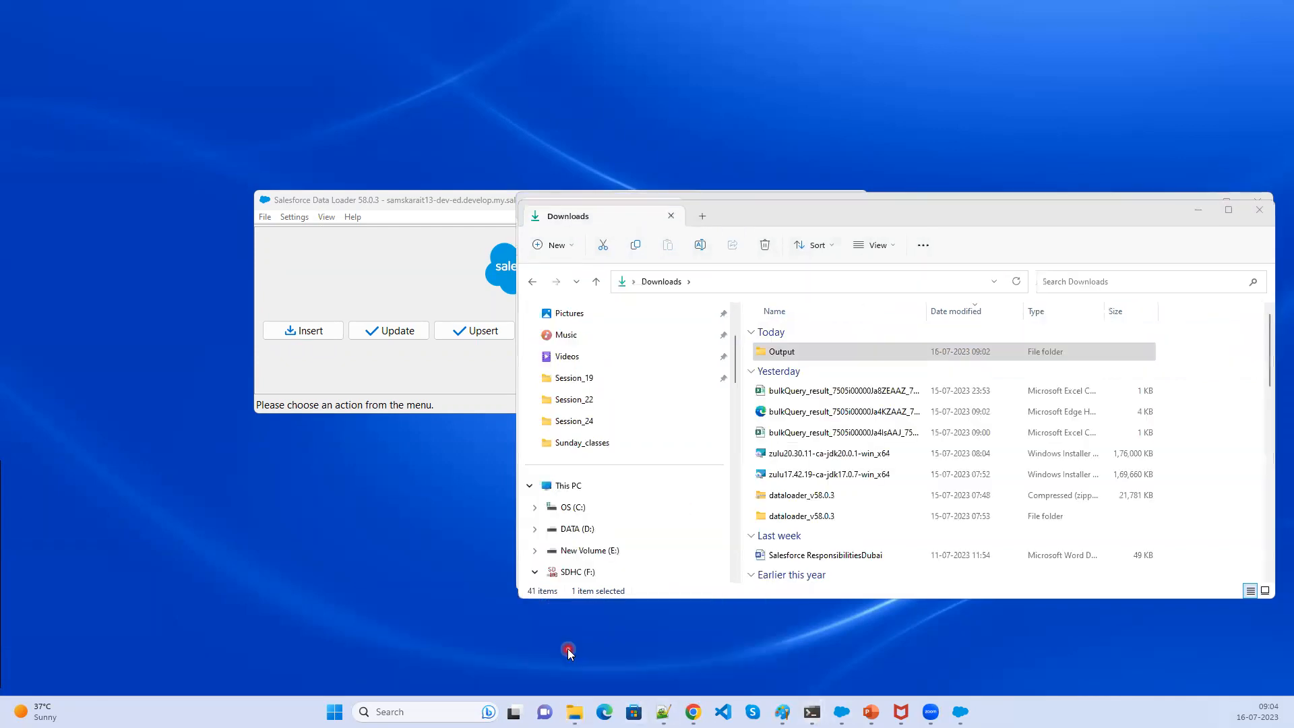
left_click(812, 354)
double_click(811, 356)
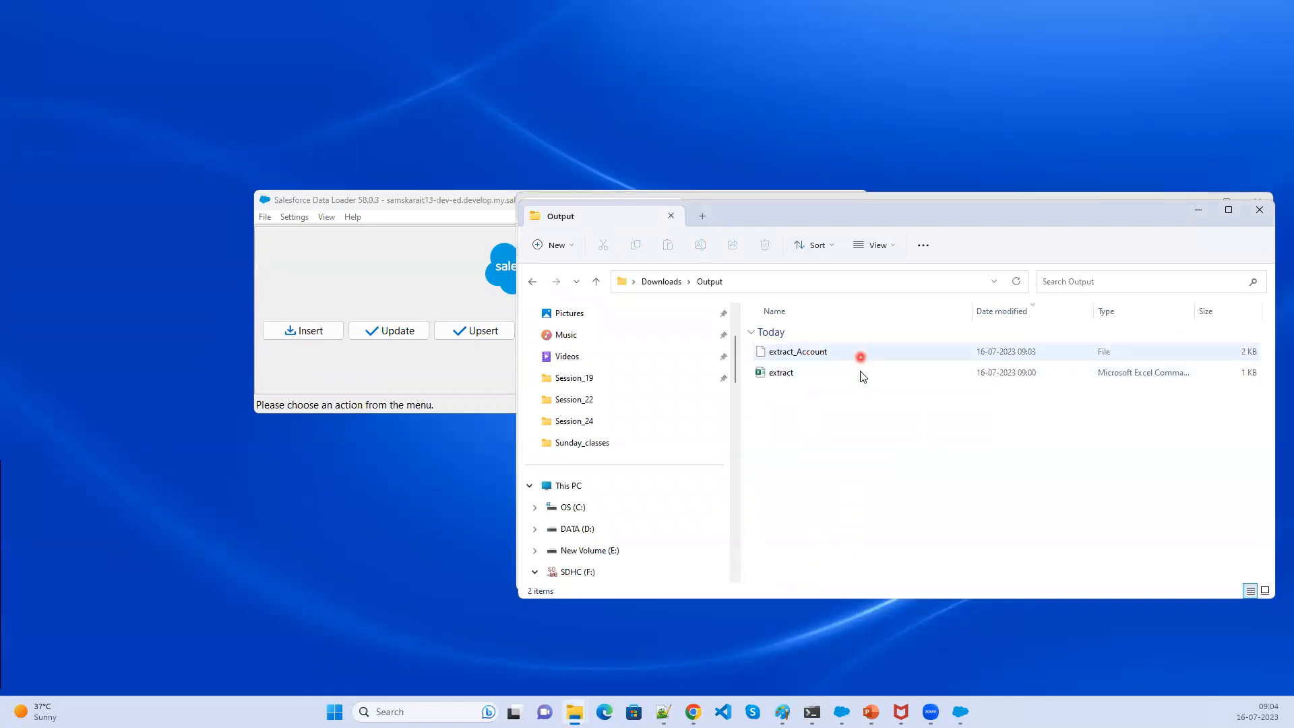
left_click(859, 378)
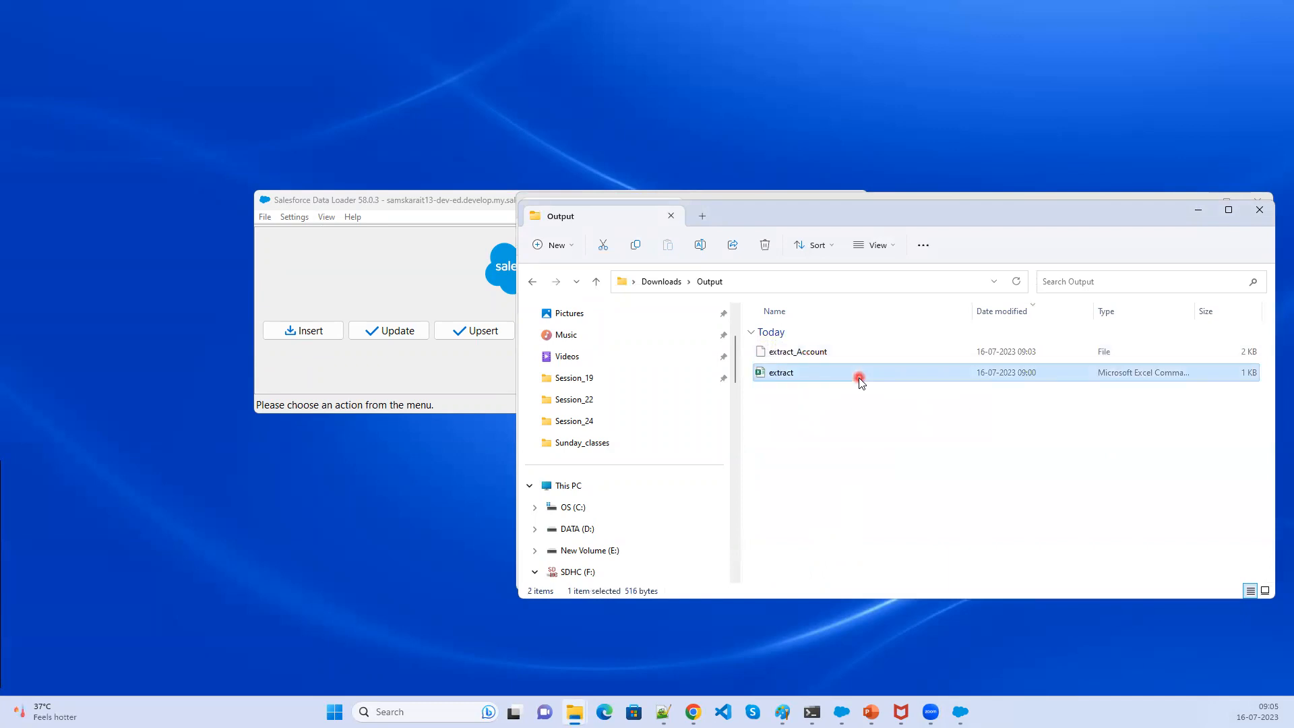
left_click(850, 352)
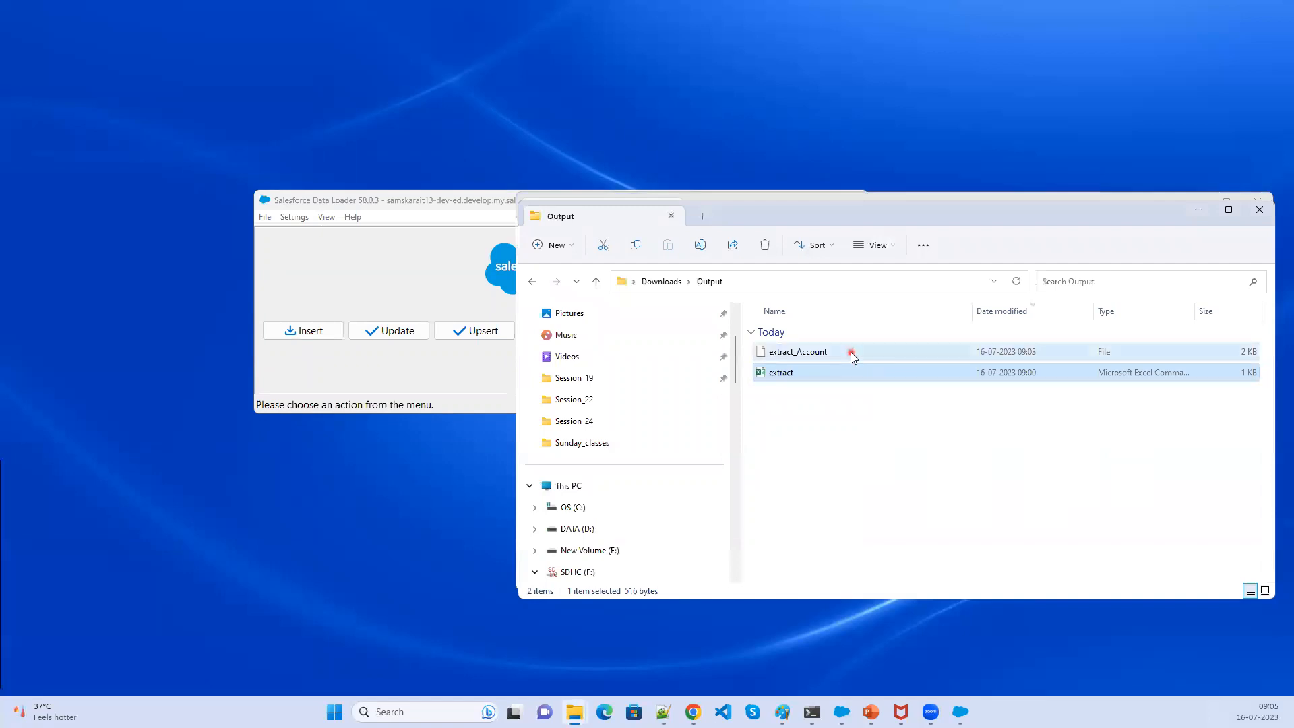
key("Delete")
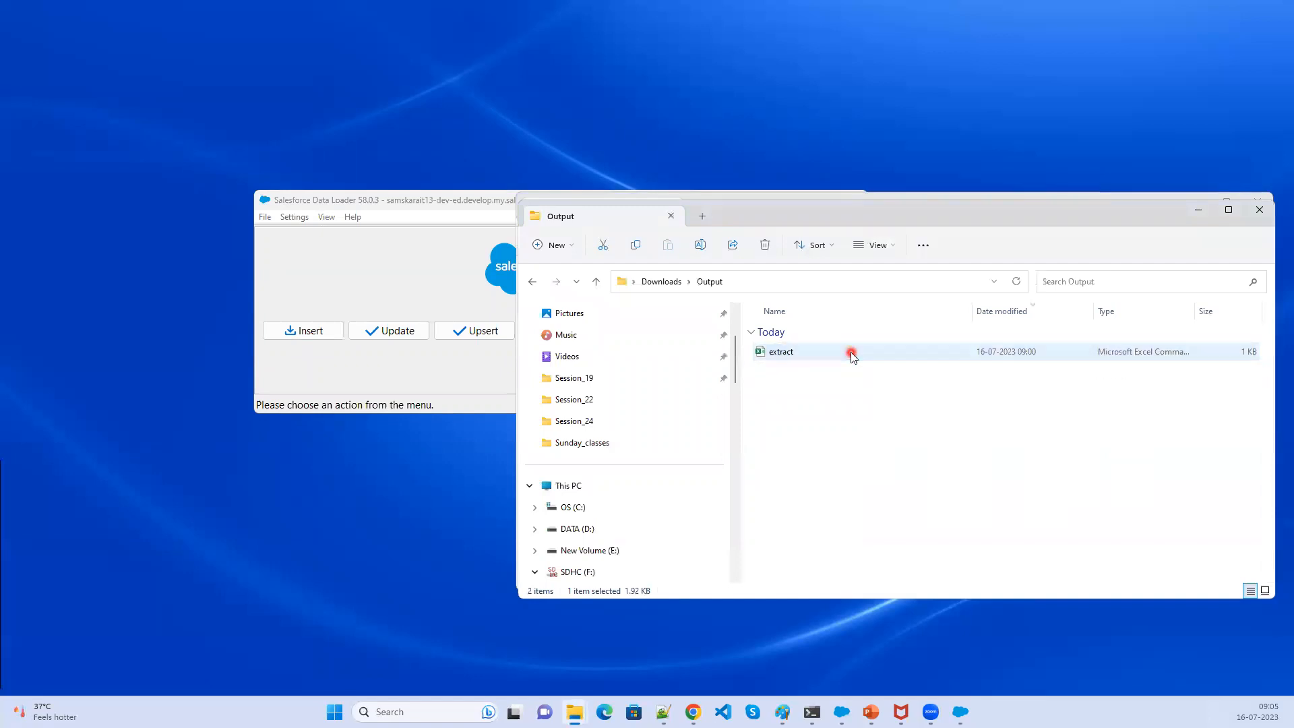
- Open the extract CSV file in Excel and maximize its window
left_click(851, 352)
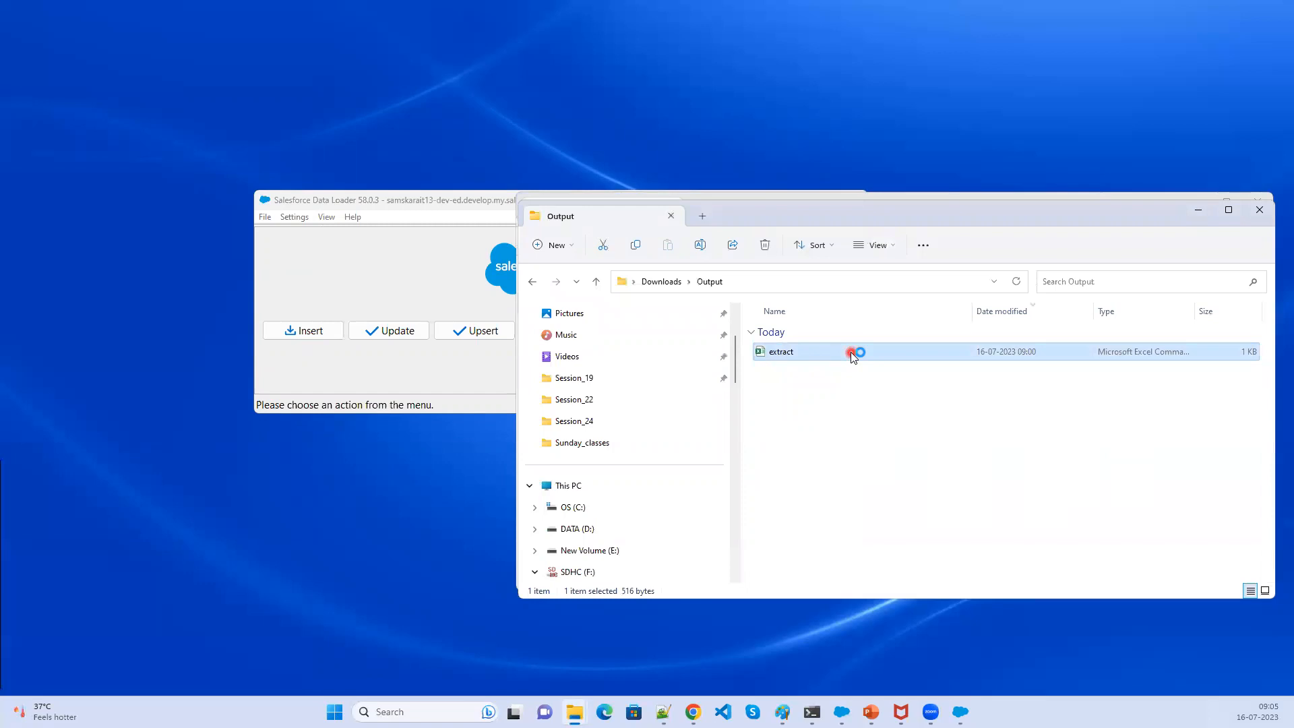
double_click(851, 352)
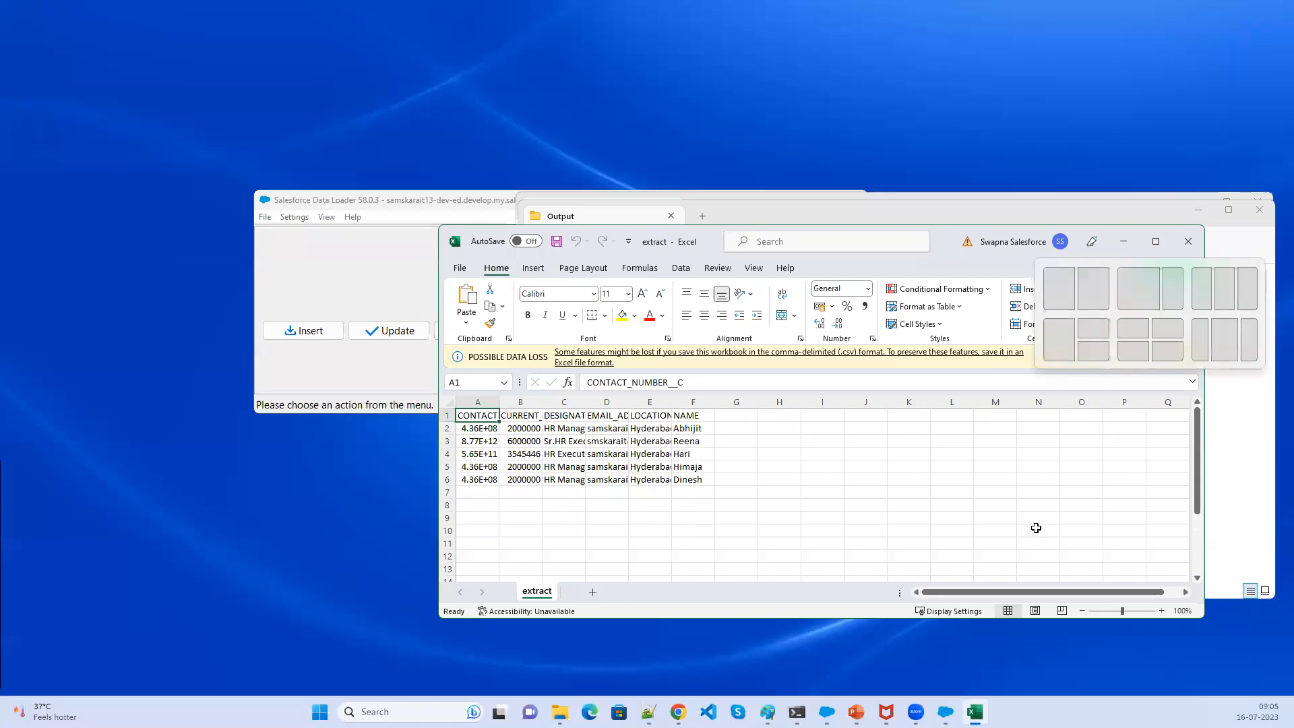
left_click(1086, 358)
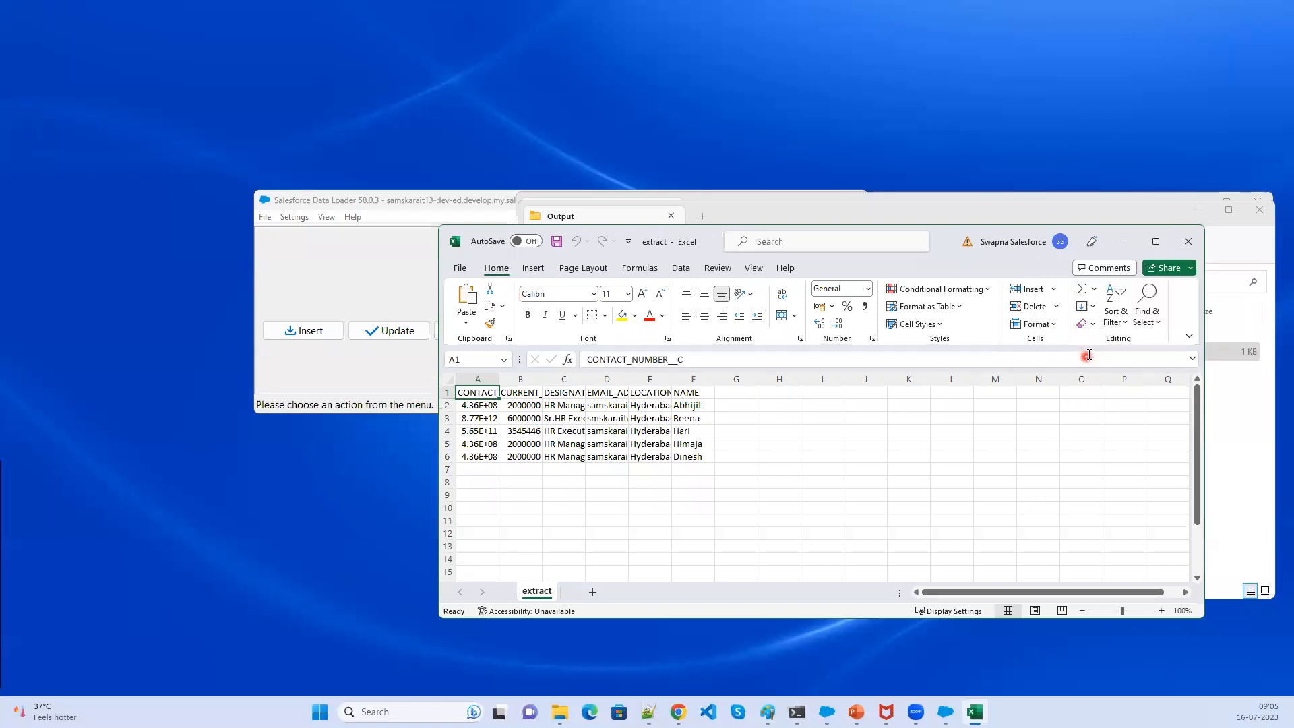
left_click(1155, 241)
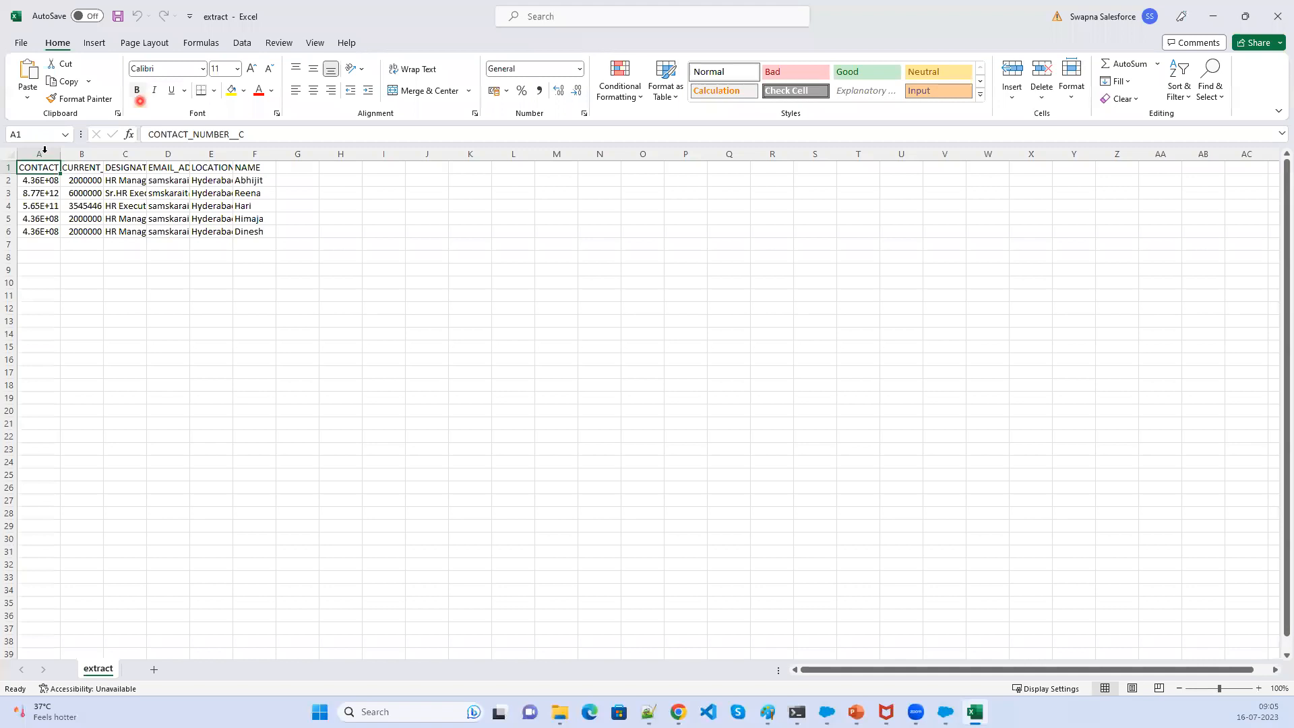
- Select the whole sheet and autofit all column widths
left_click(10, 156)
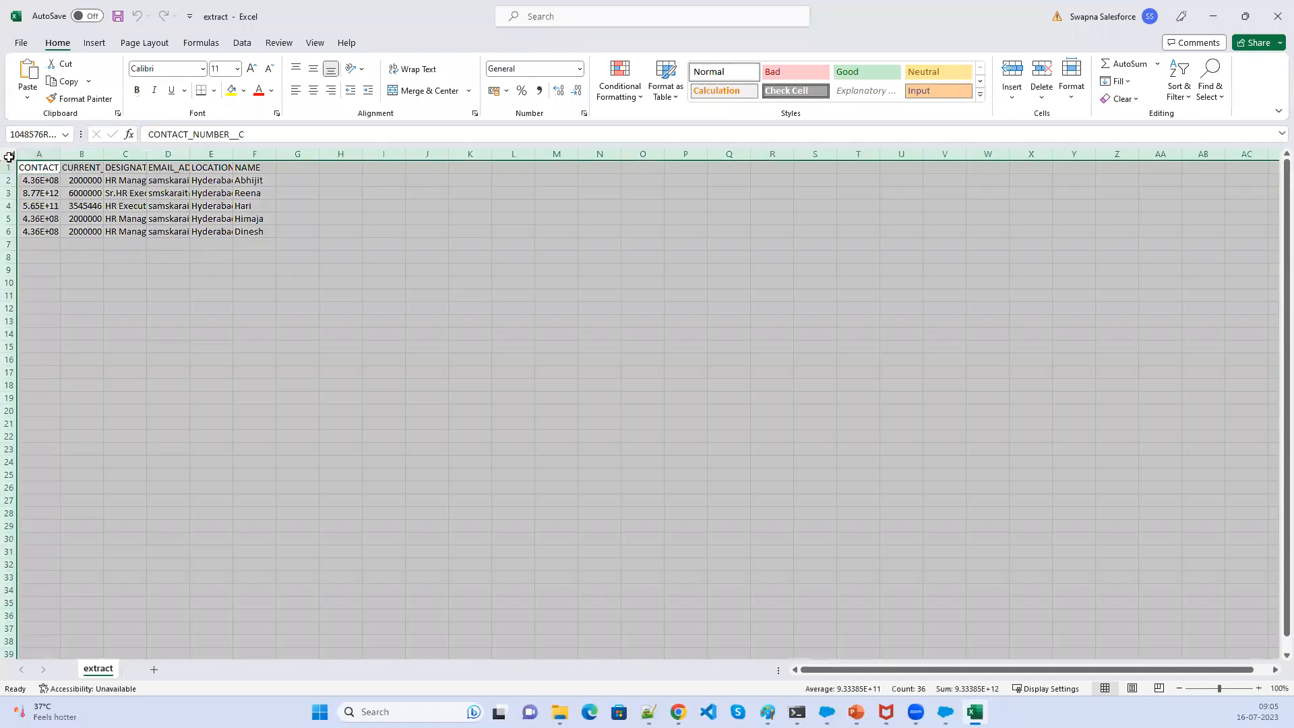
double_click(61, 154)
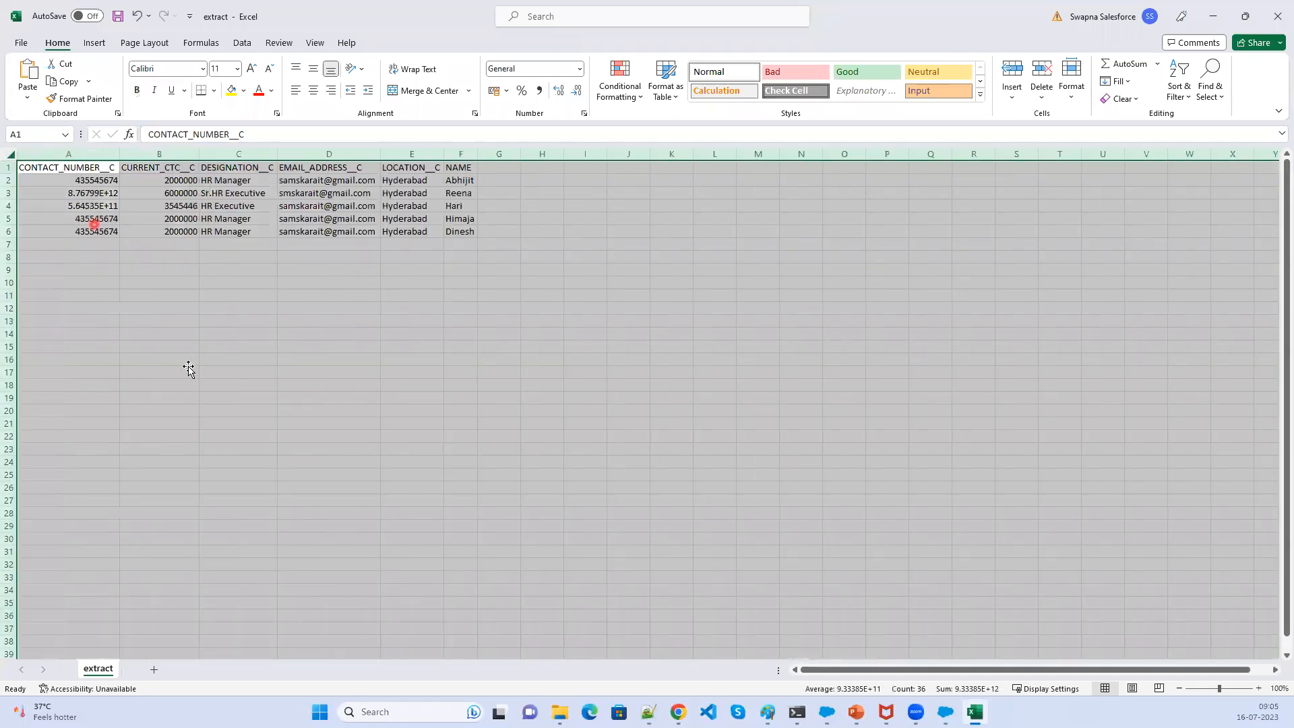
left_click(189, 371)
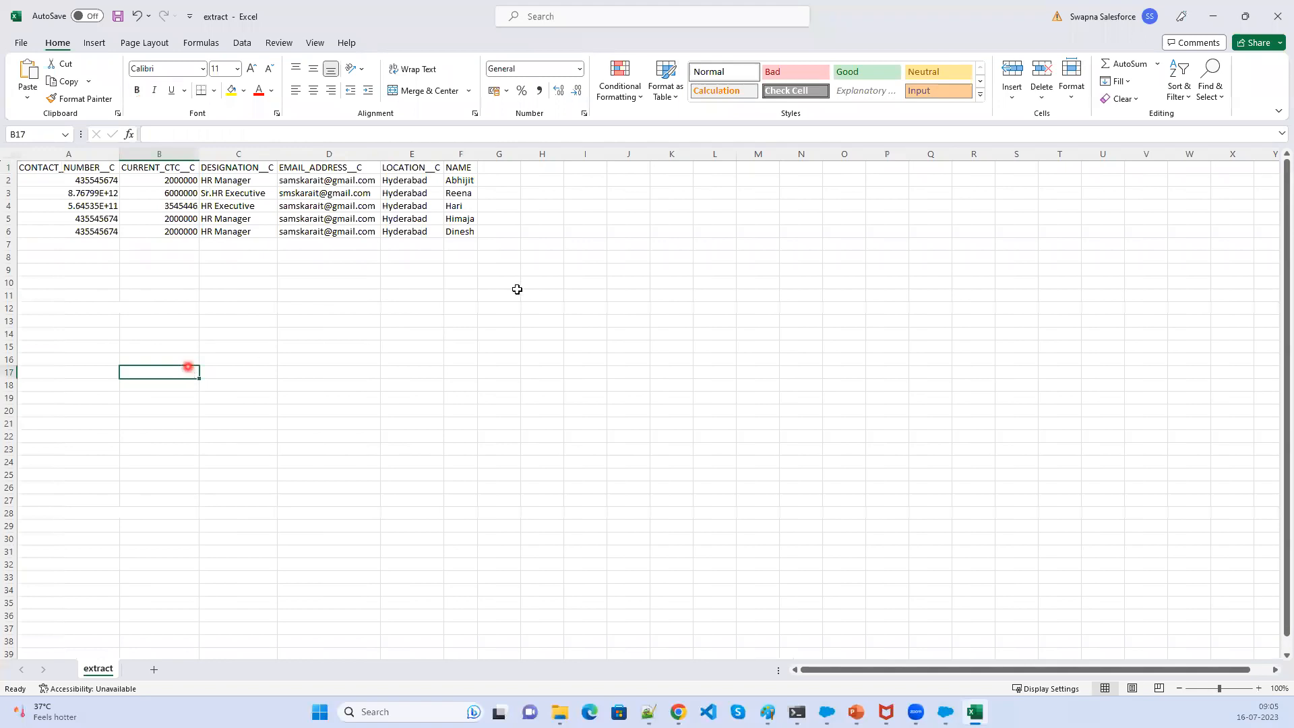
- Inspect the exported hiring manager values across the sheet's cells
left_click_drag(461, 179, 468, 228)
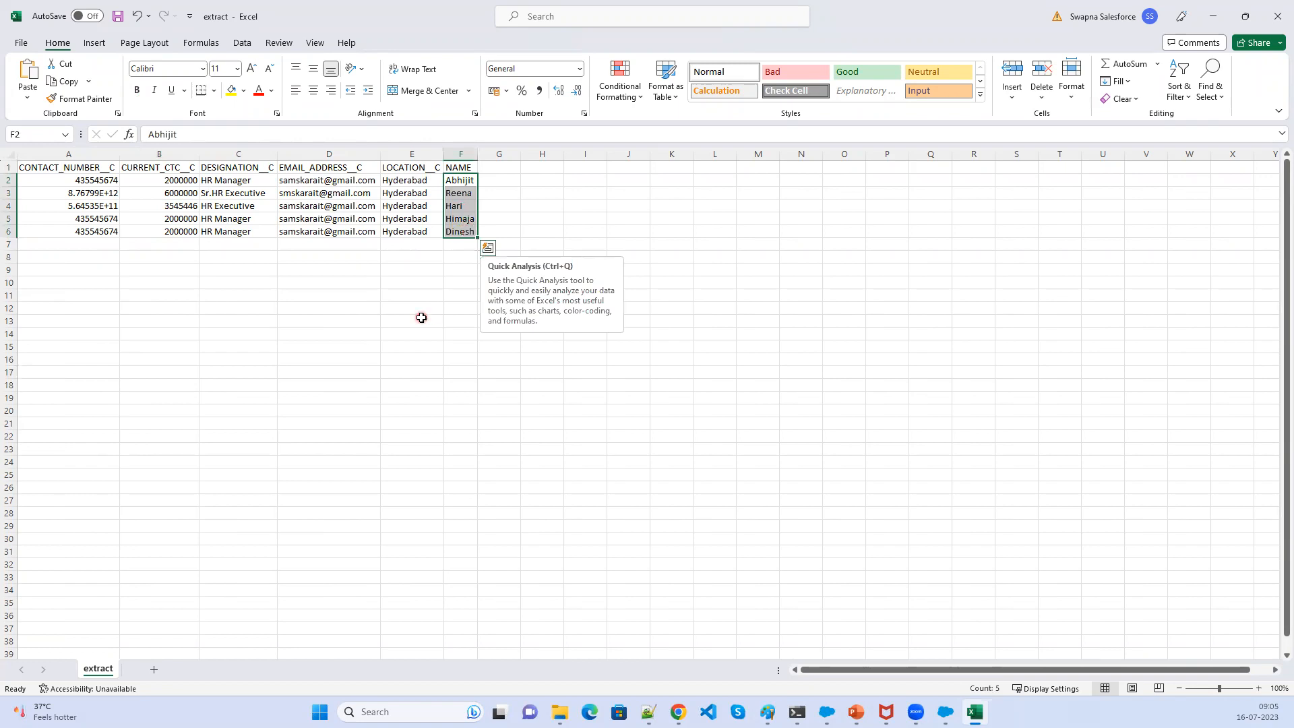
left_click(405, 384)
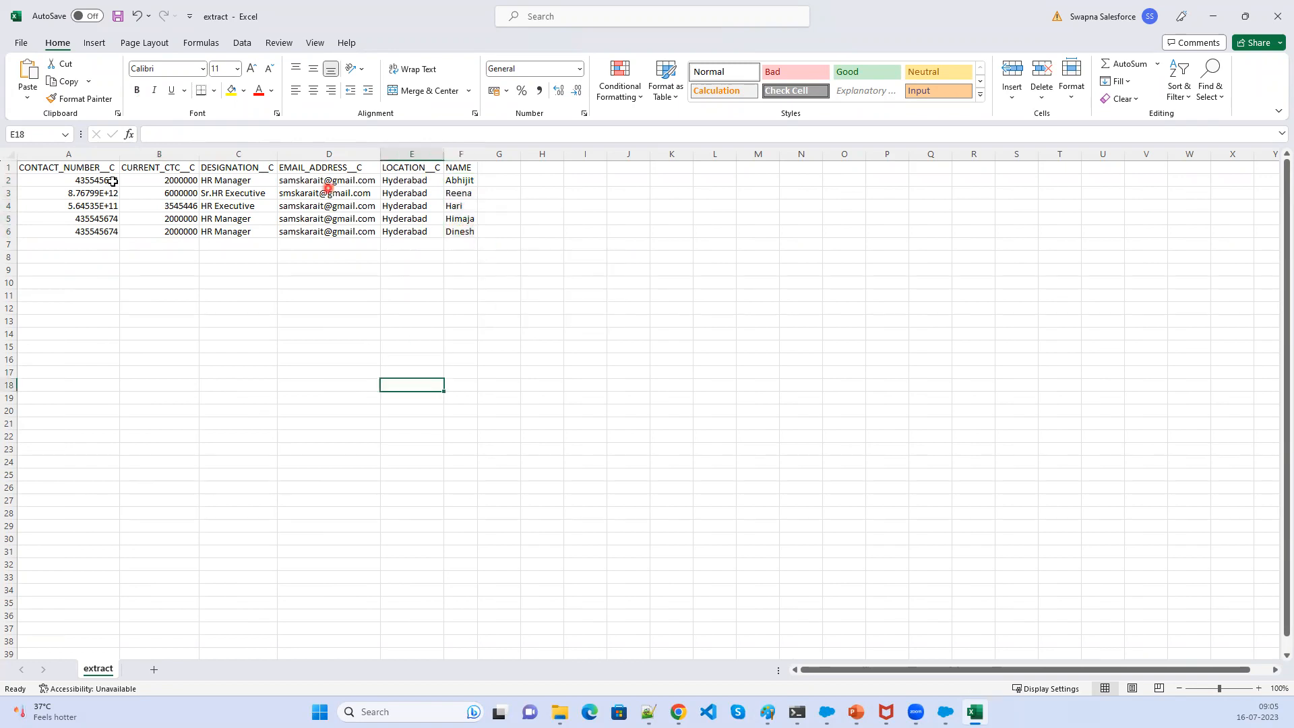
left_click(31, 193)
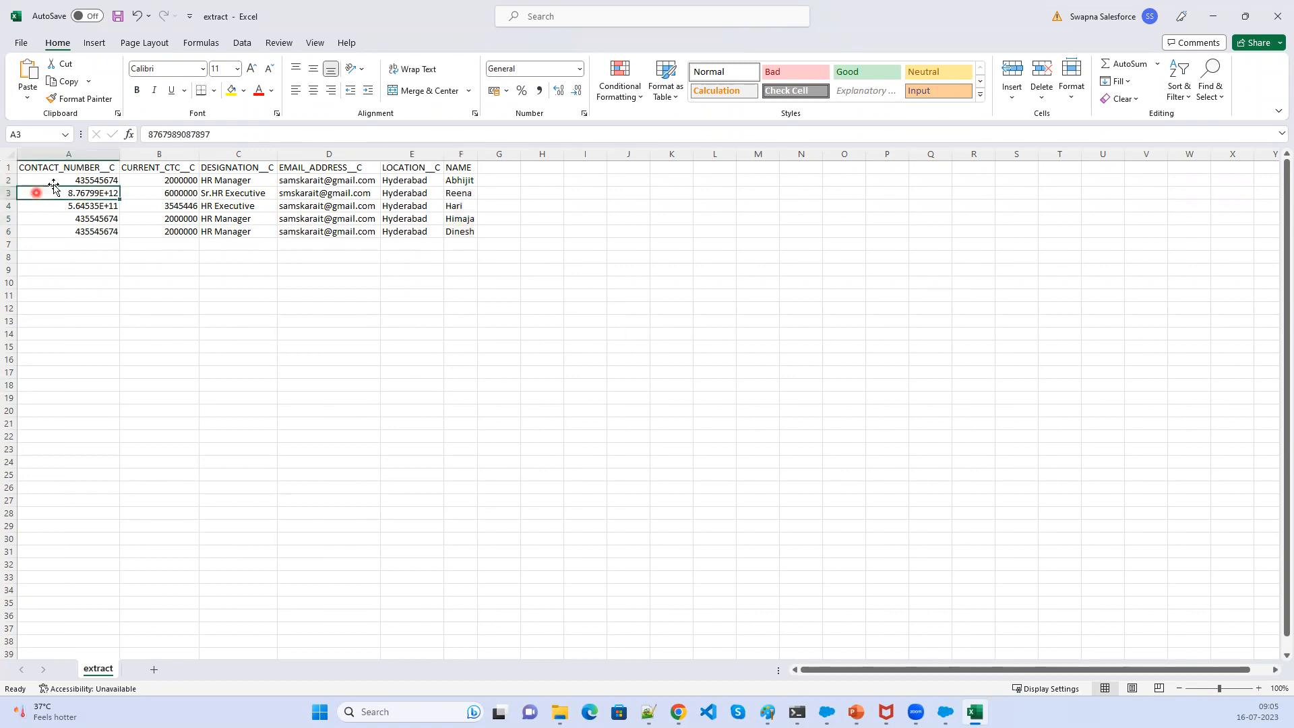
left_click(55, 270)
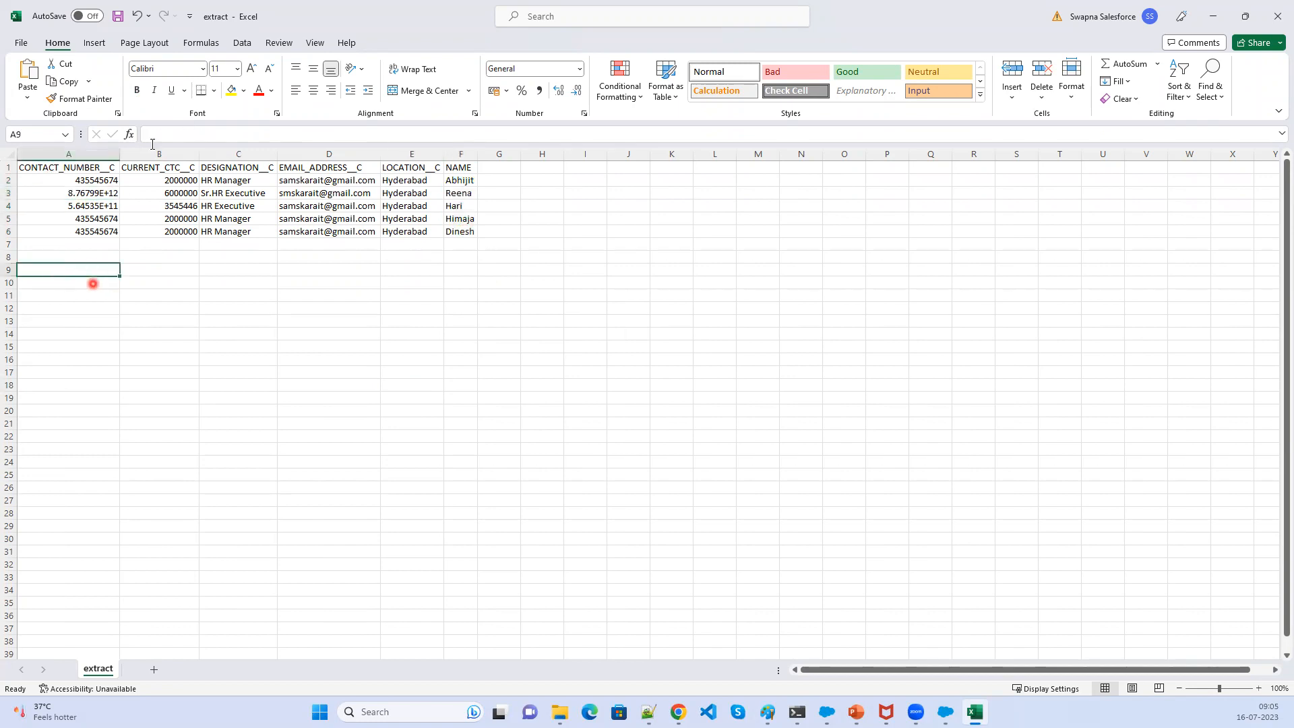
left_click(193, 180)
left_click(230, 179)
left_click(285, 180)
left_click(396, 178)
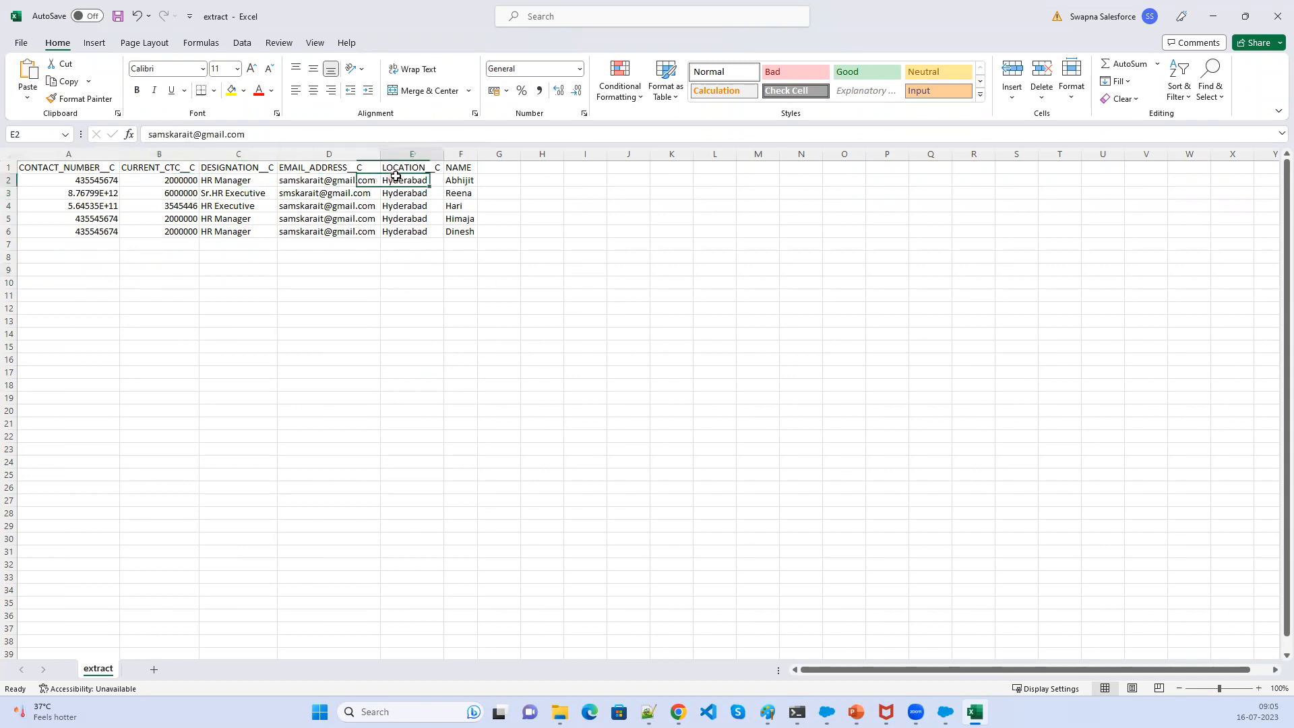
- Replace the name in cell F2 with a different hiring manager's name
left_click(459, 178)
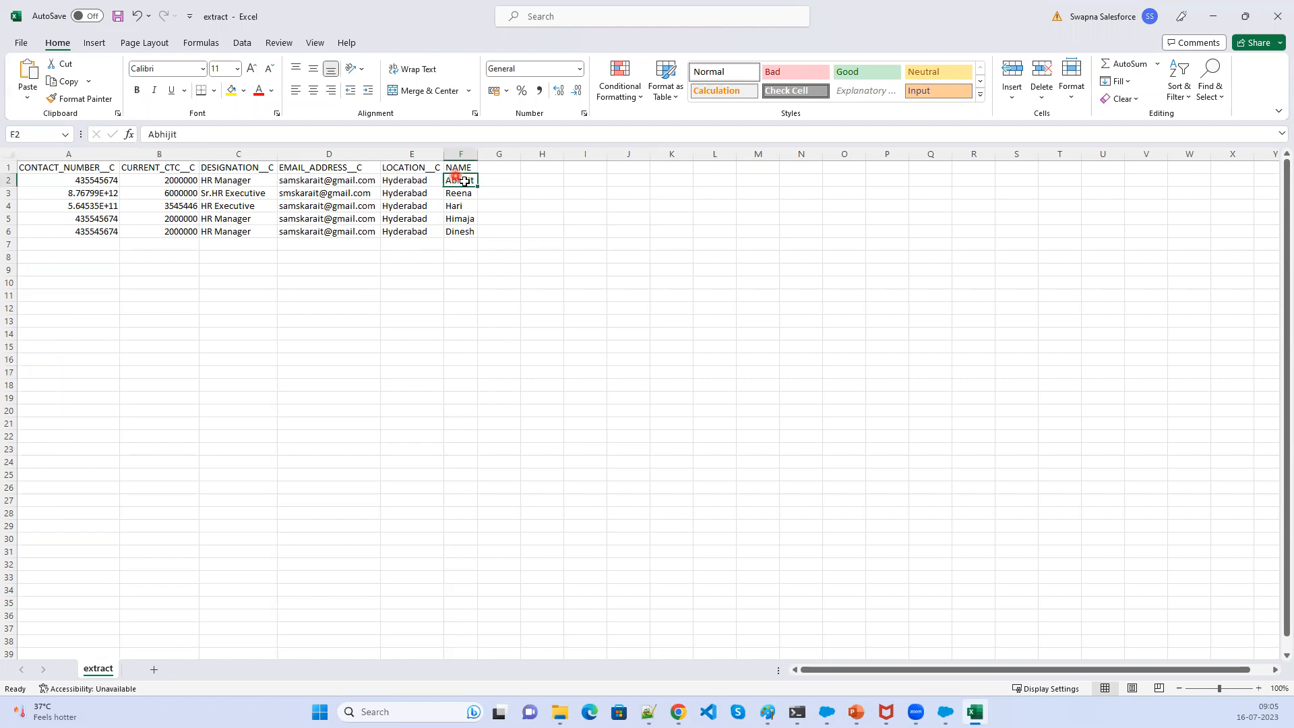
type("Srivally")
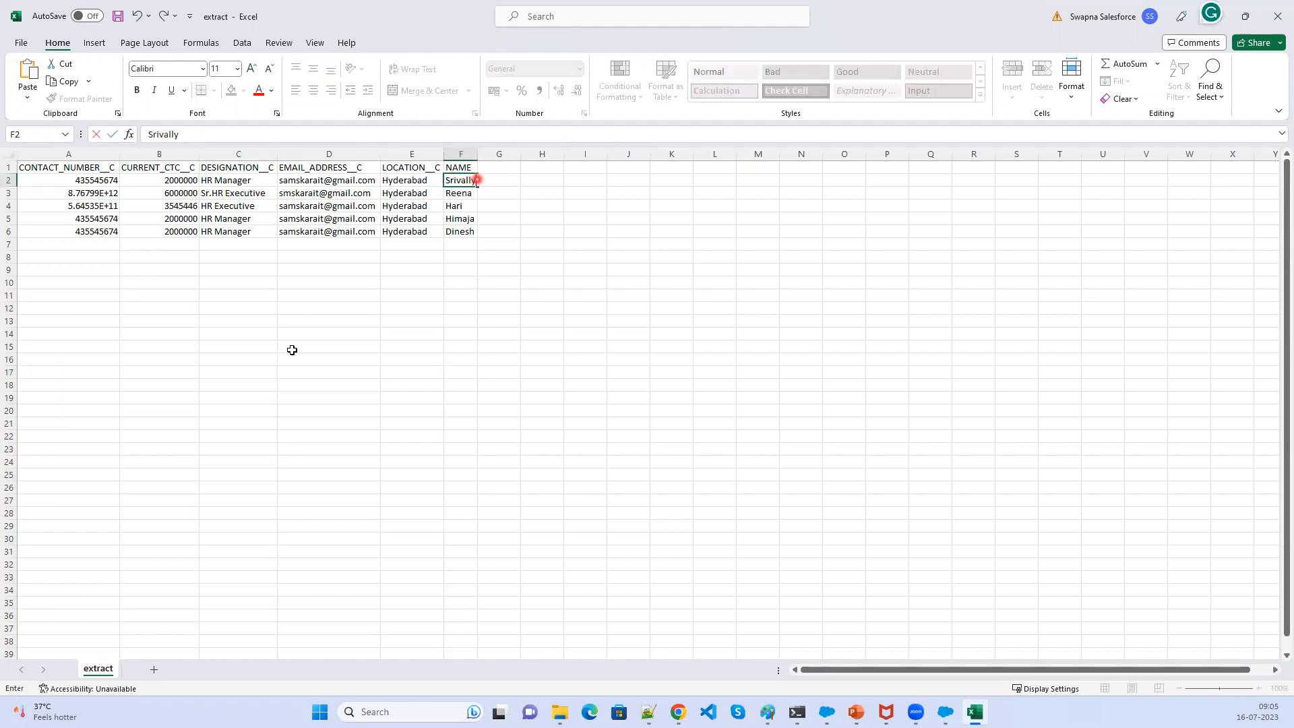
left_click(292, 349)
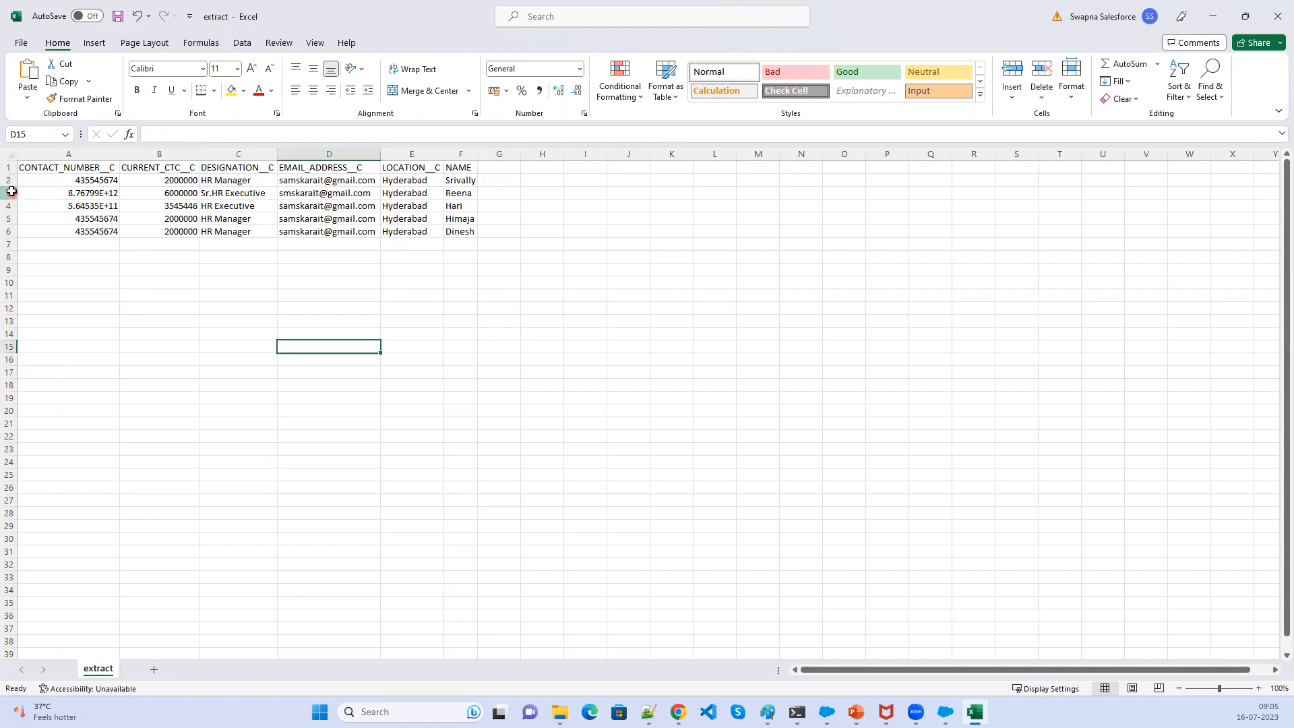
- Clear all data rows below the first record, leaving only row 2 with its hiring manager
left_click(9, 192)
left_click_drag(8, 197, 8, 257)
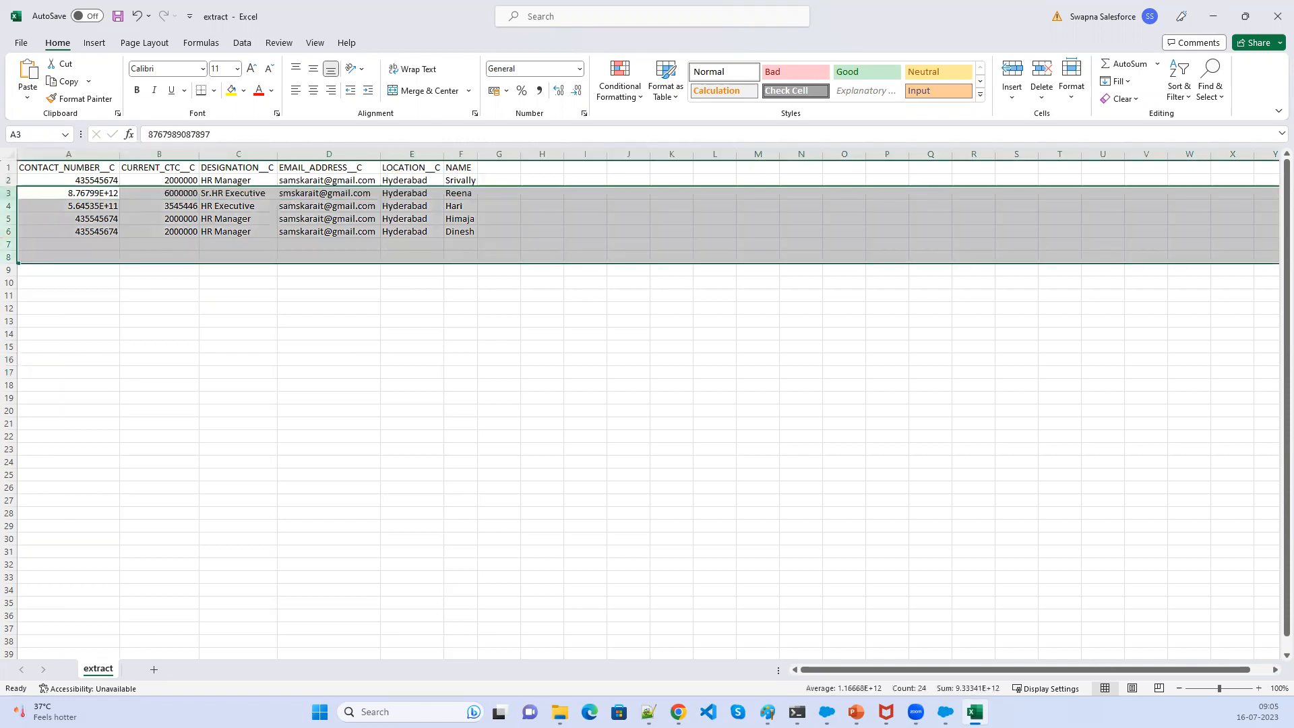
key("Delete")
key("BackSpace")
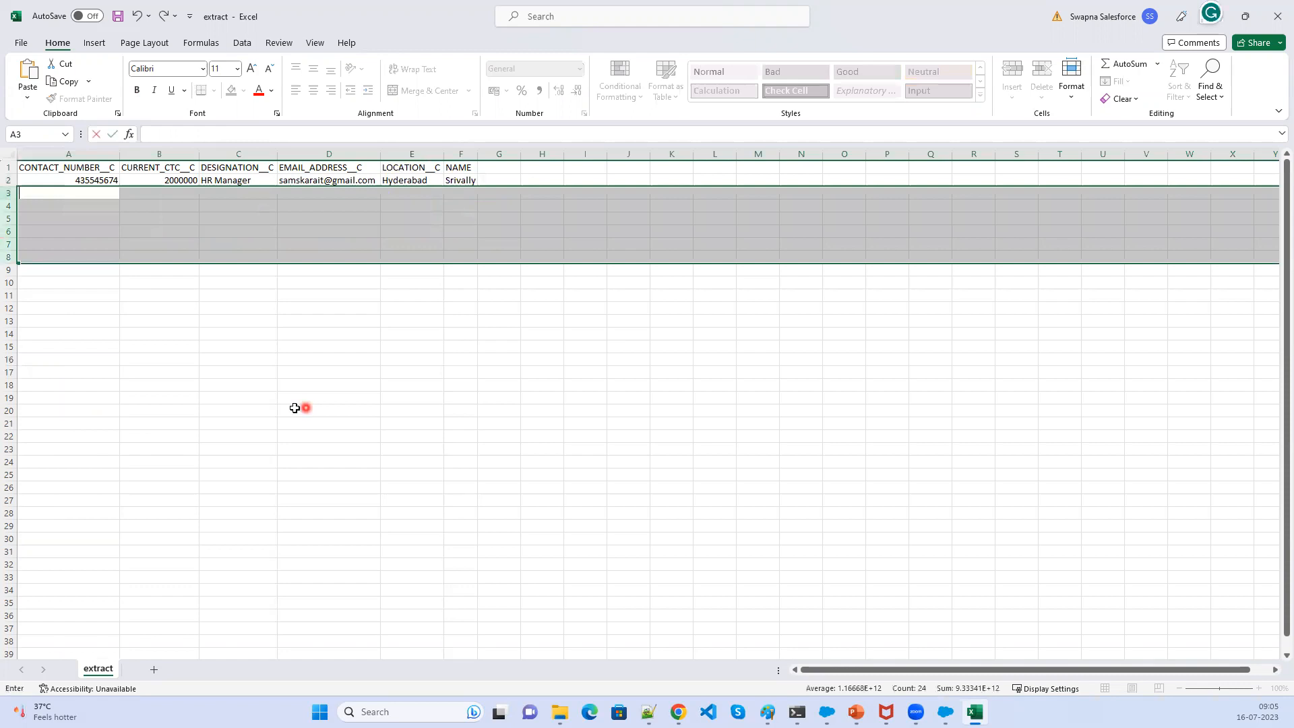
left_click(295, 408)
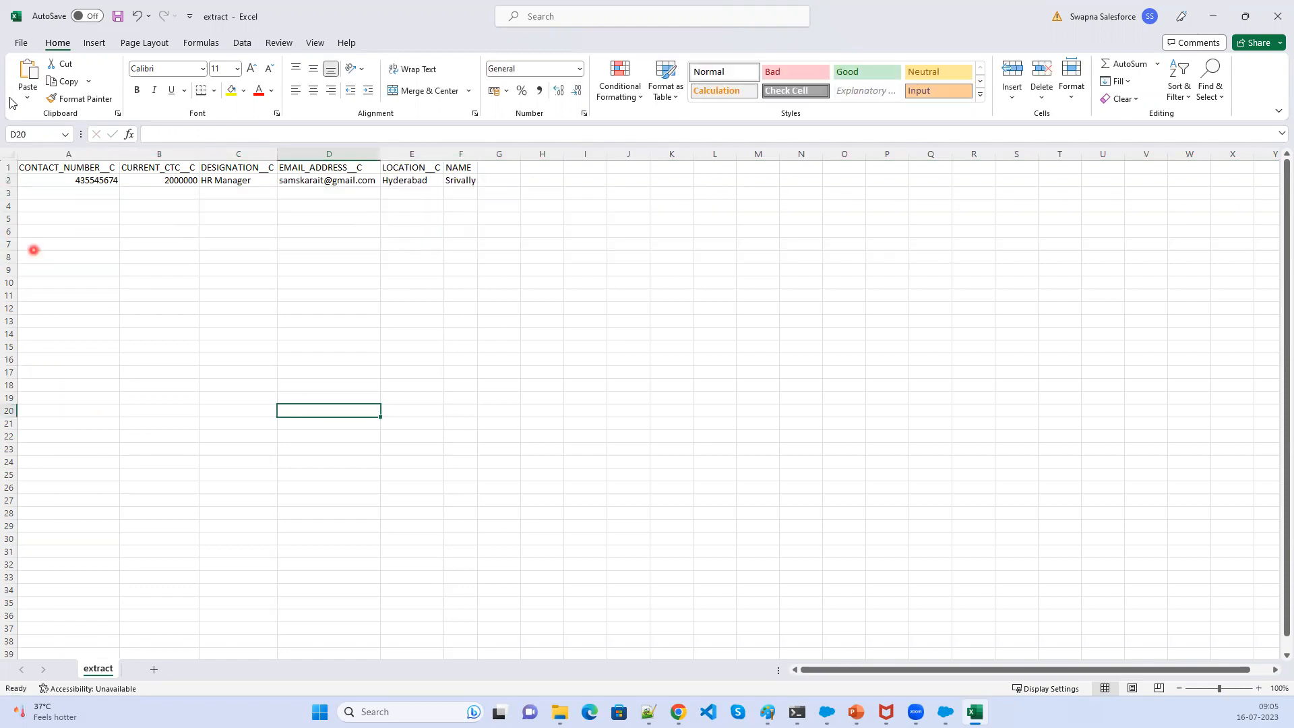
- Save the sheet as a CSV (Comma delimited) file named extract_insert in the Output folder and close Excel
left_click(23, 43)
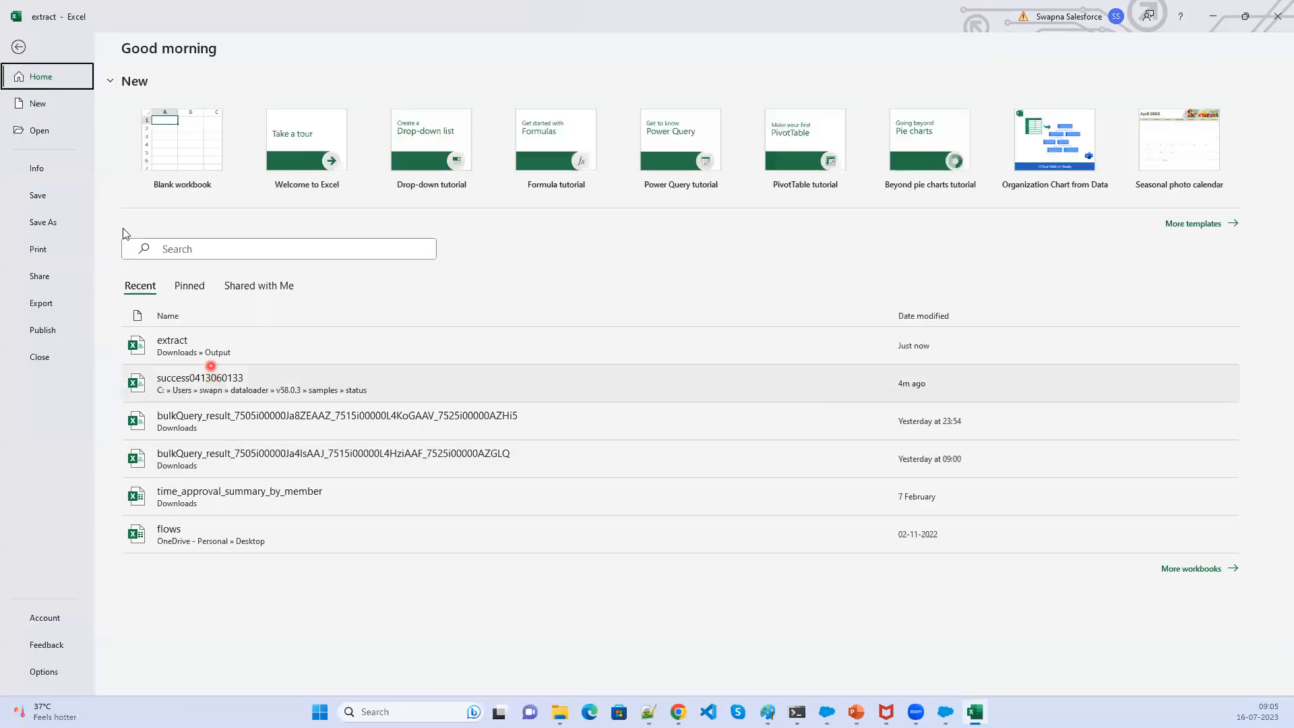
left_click(47, 224)
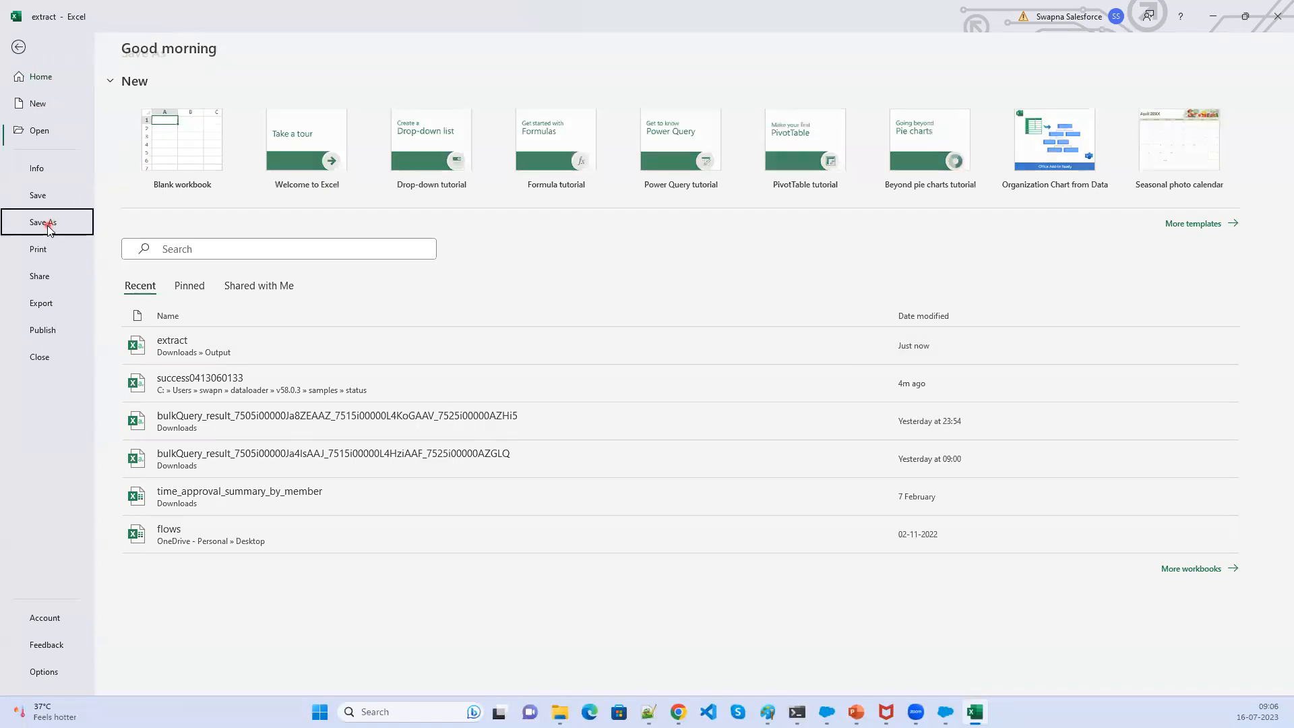
left_click(408, 155)
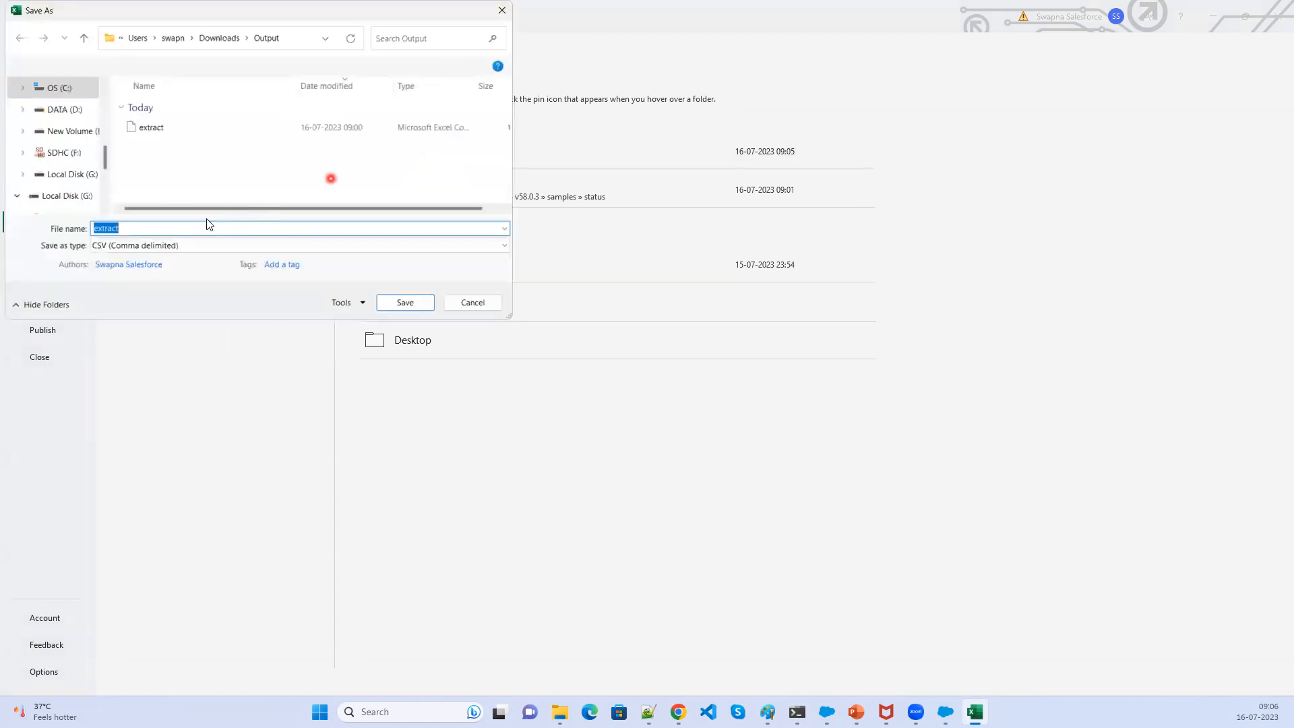
double_click(193, 228)
left_click(186, 225)
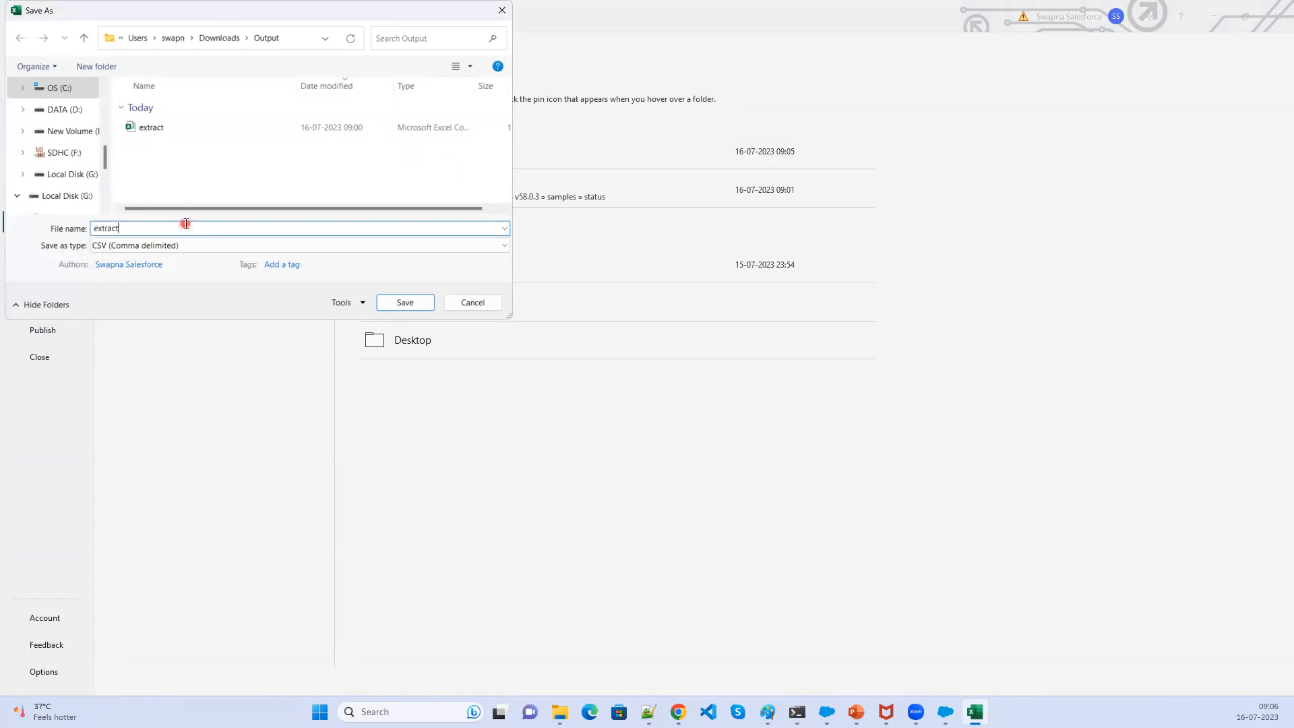
type("_insert")
left_click(413, 305)
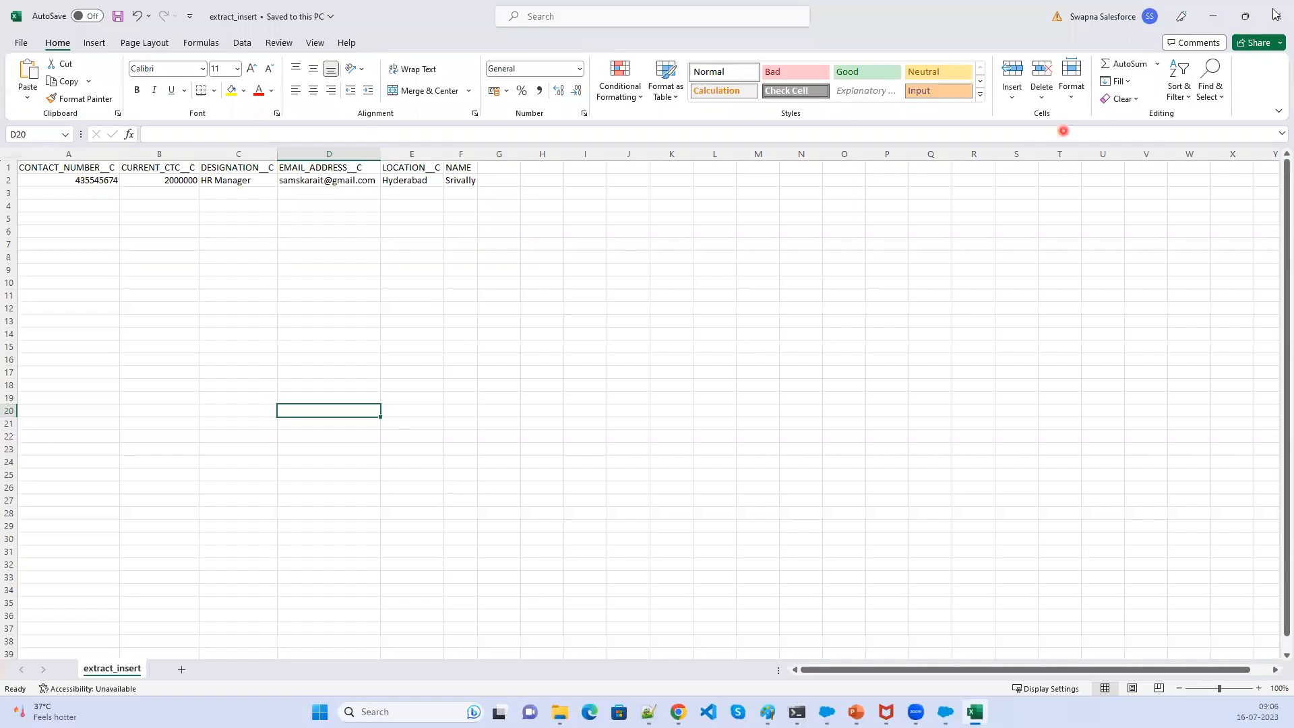
left_click(1277, 18)
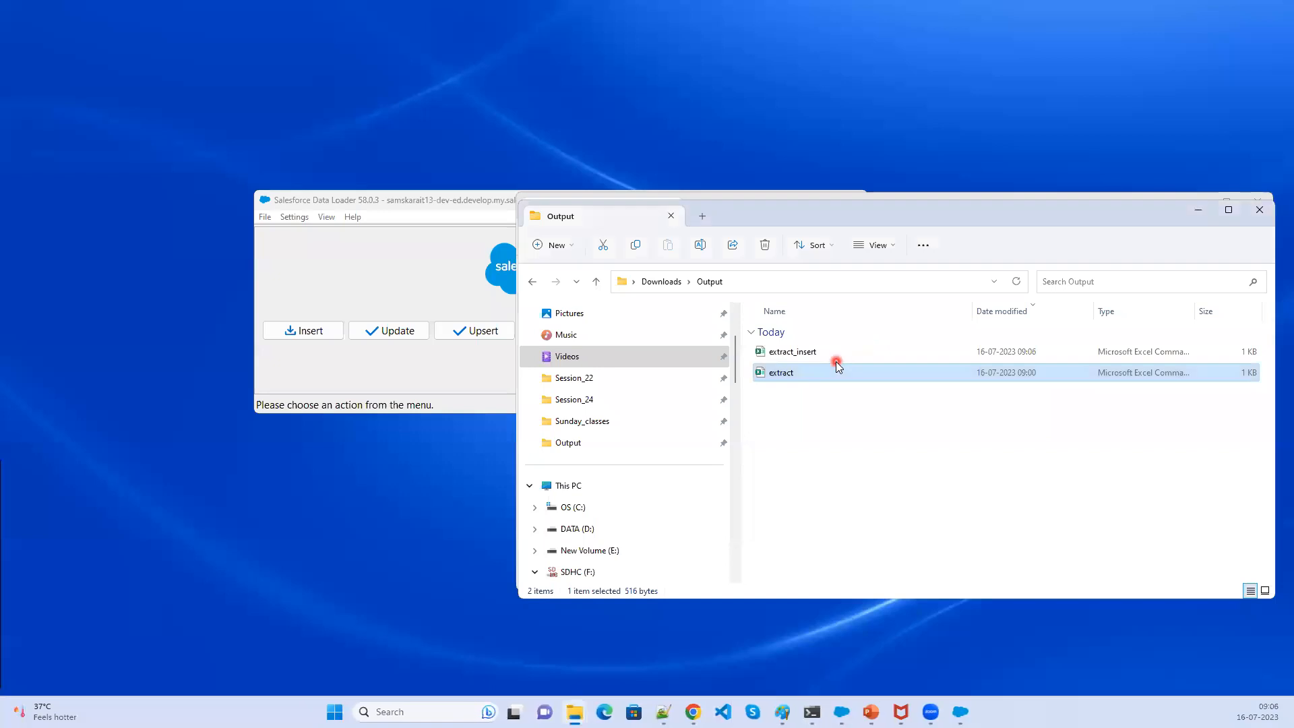
- Start an Insert in Data Loader and choose the Hiring Manager (Hiring_Manager__c) object
left_click(851, 355)
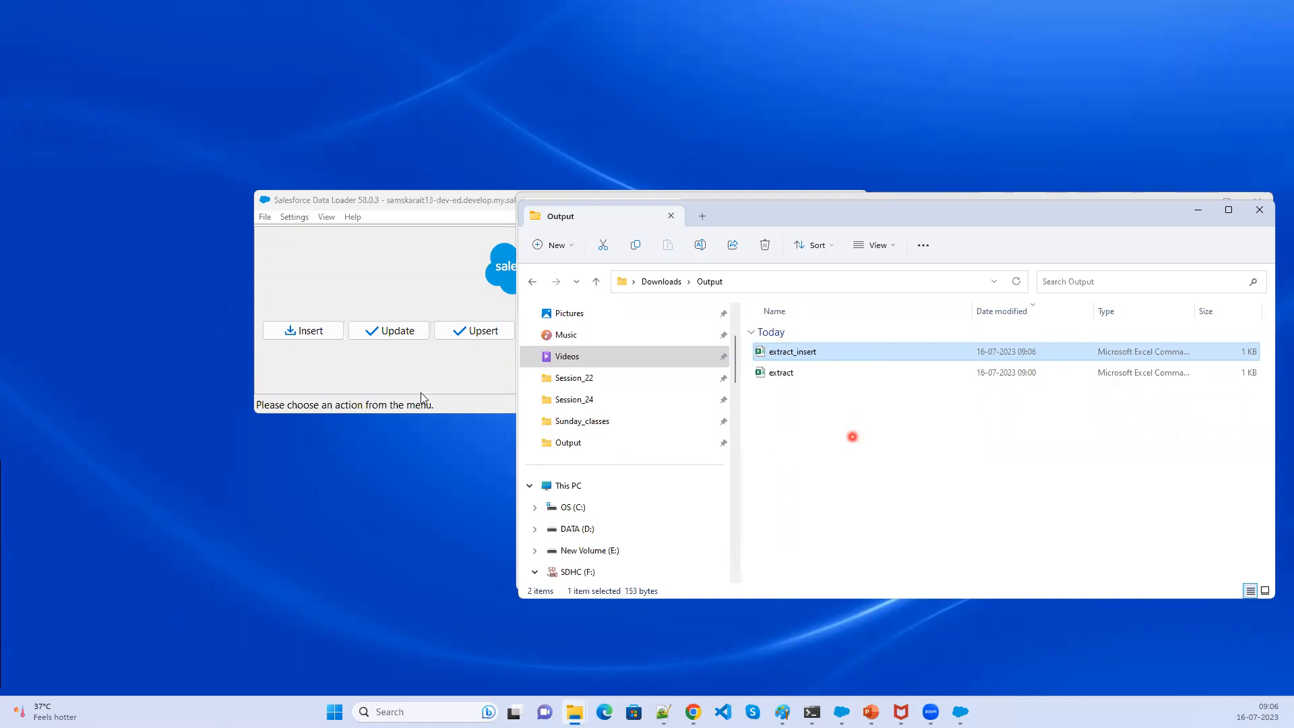
left_click(378, 372)
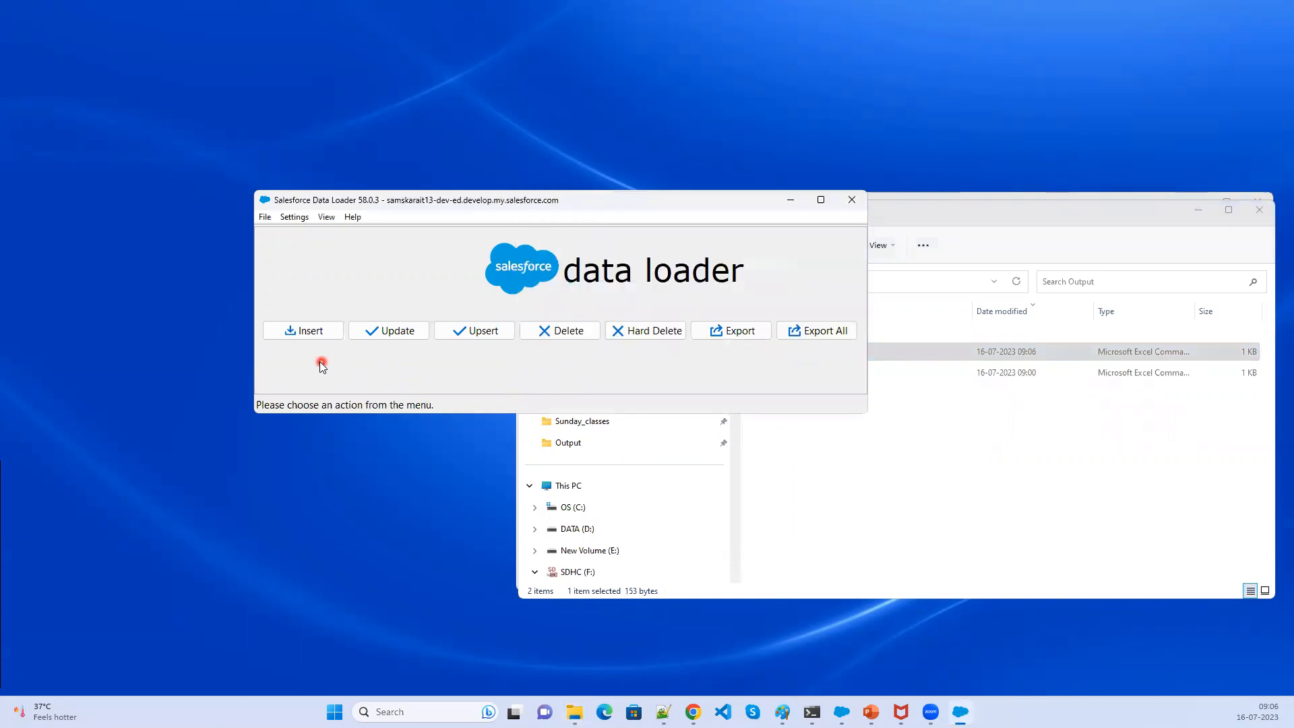
left_click(311, 333)
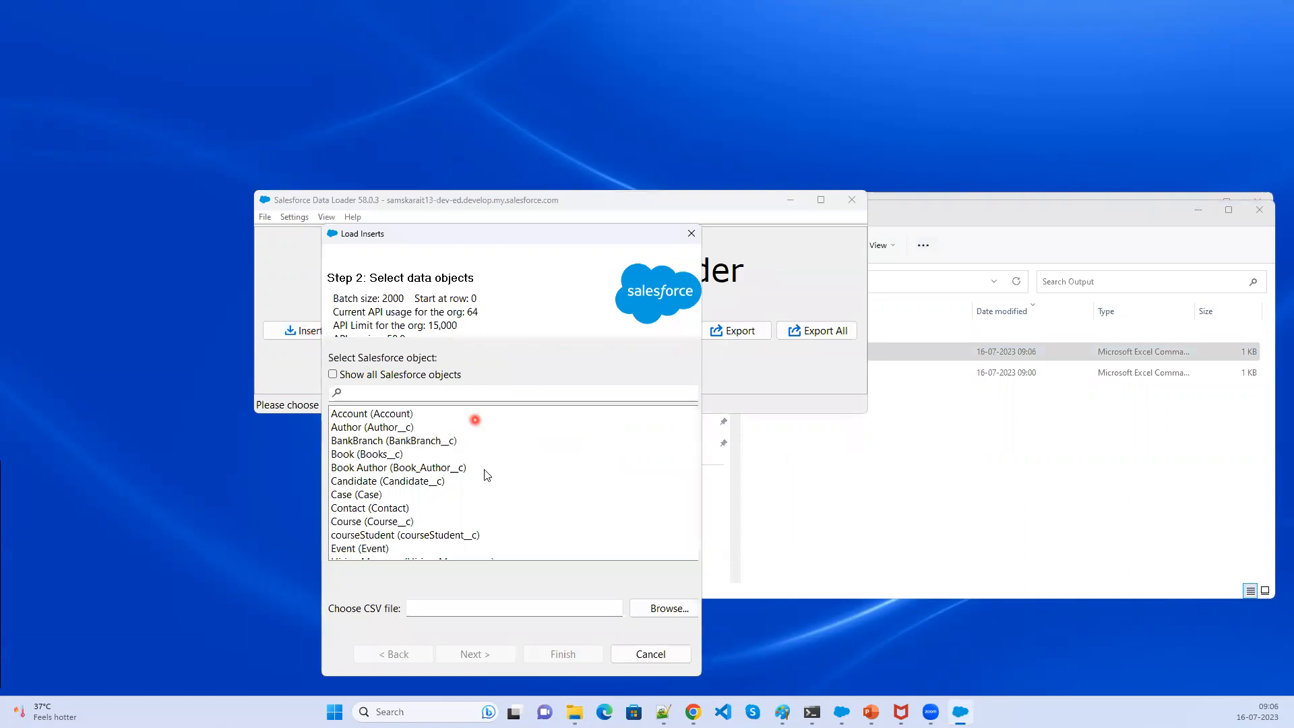
scroll(471, 510, "down", 1)
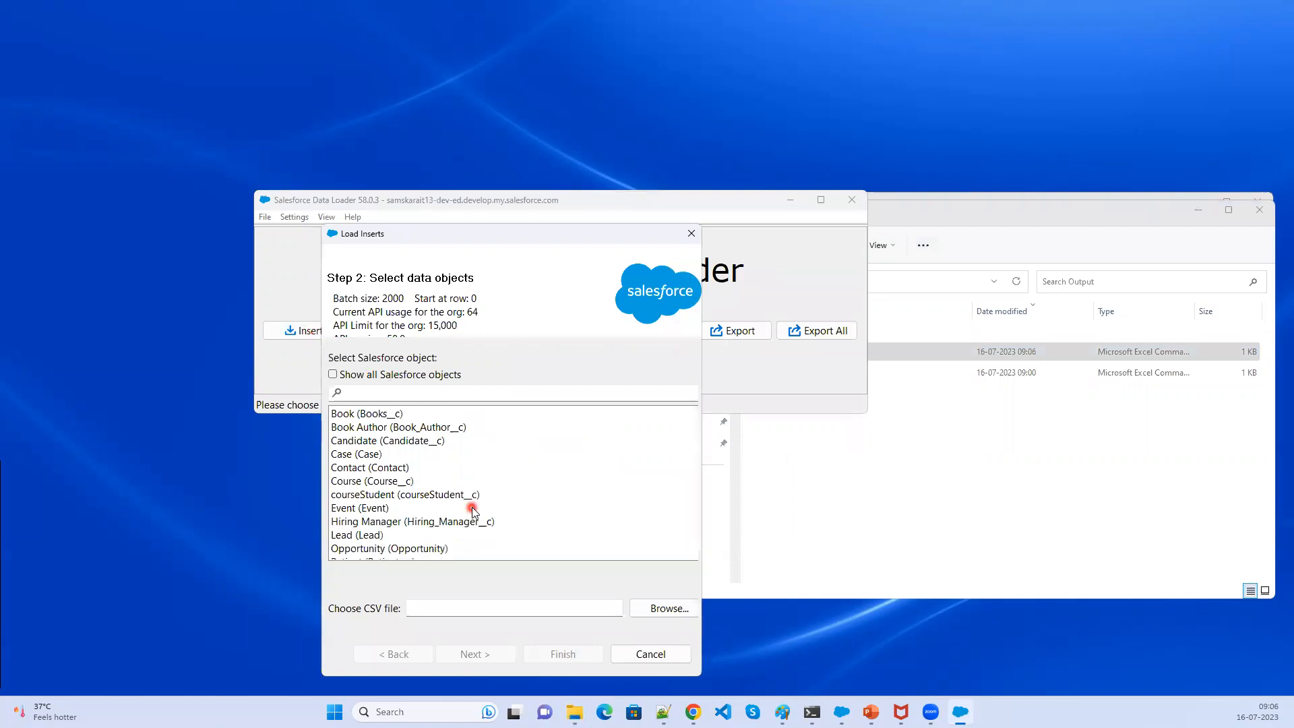
left_click(435, 523)
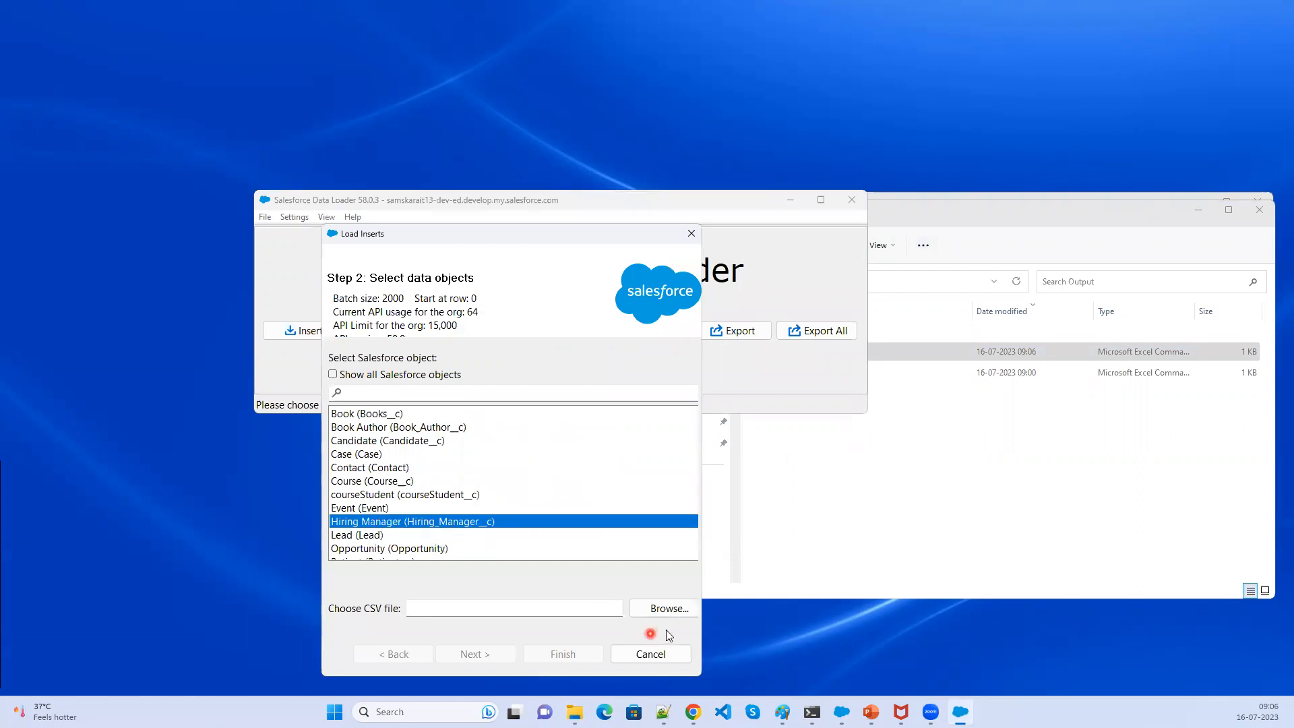
- Choose extract_insert as the CSV file and proceed to the field mapping step
left_click(663, 610)
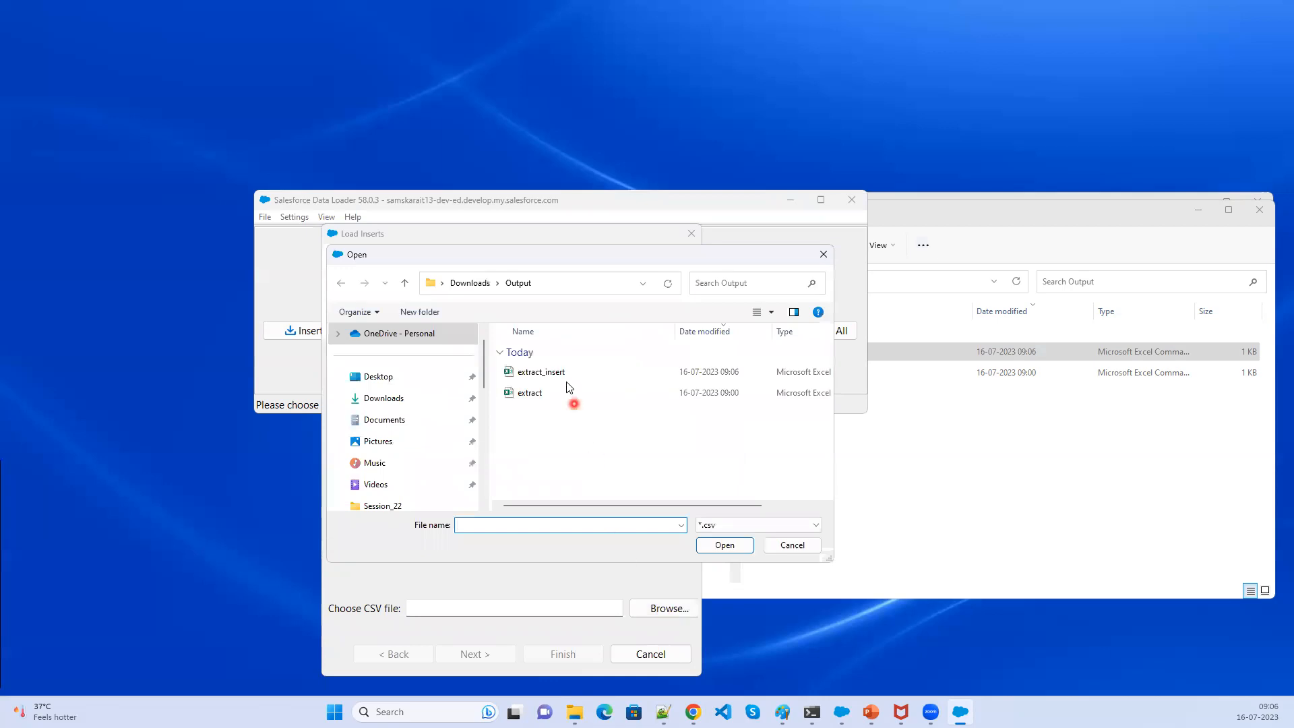
left_click(566, 375)
left_click(726, 546)
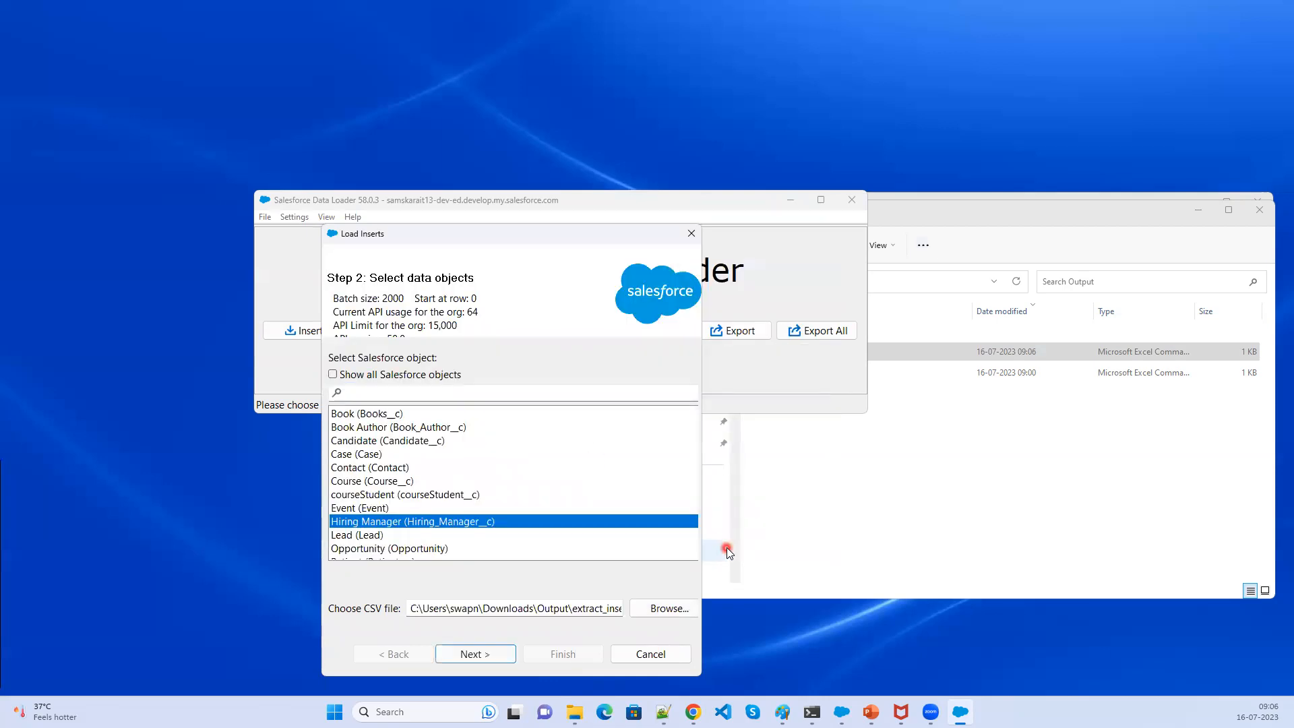
left_click(496, 657)
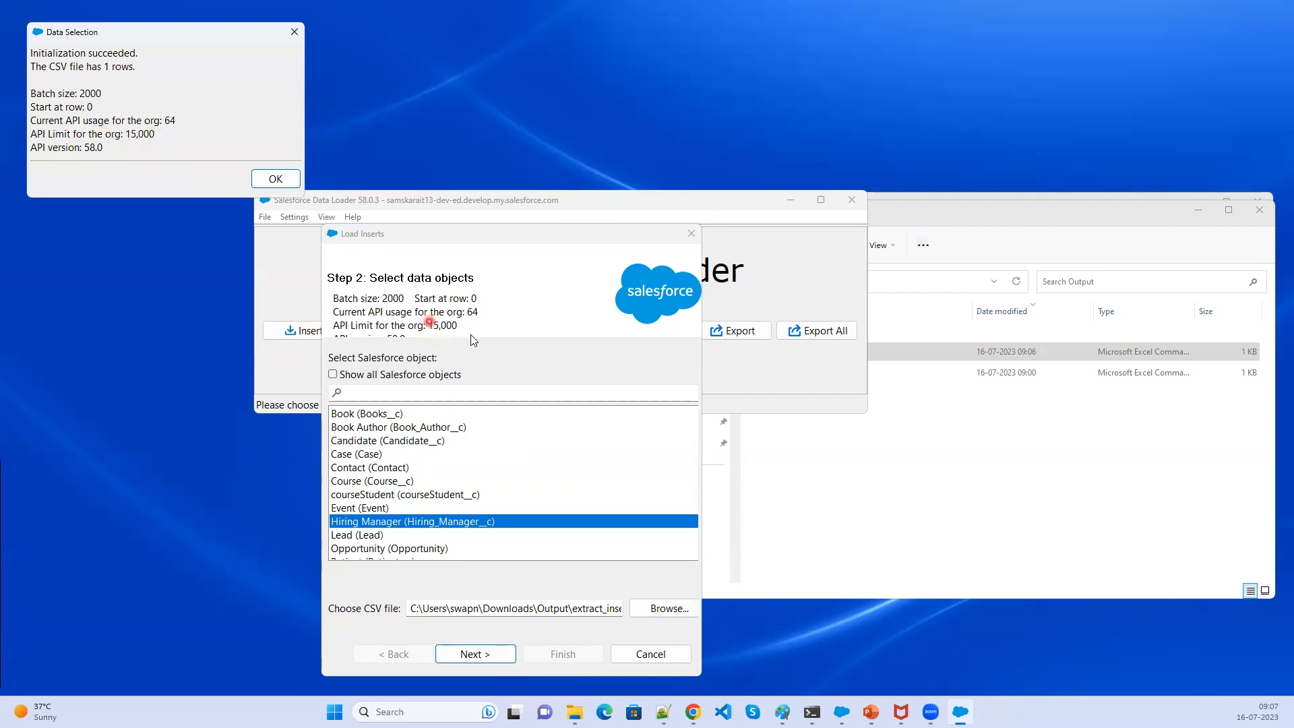
left_click(271, 181)
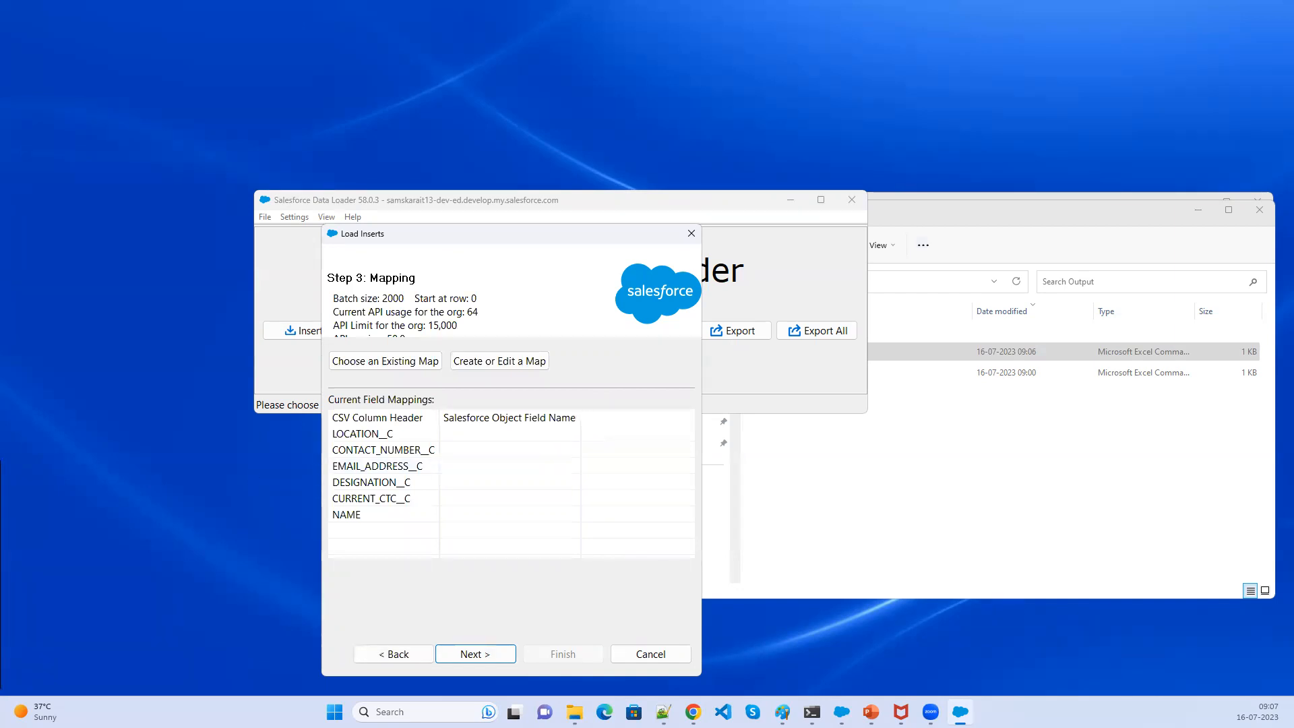
- Switch to the Paint diagram to review how CSV columns map to Salesforce API fields, then return
key("alt+Tab")
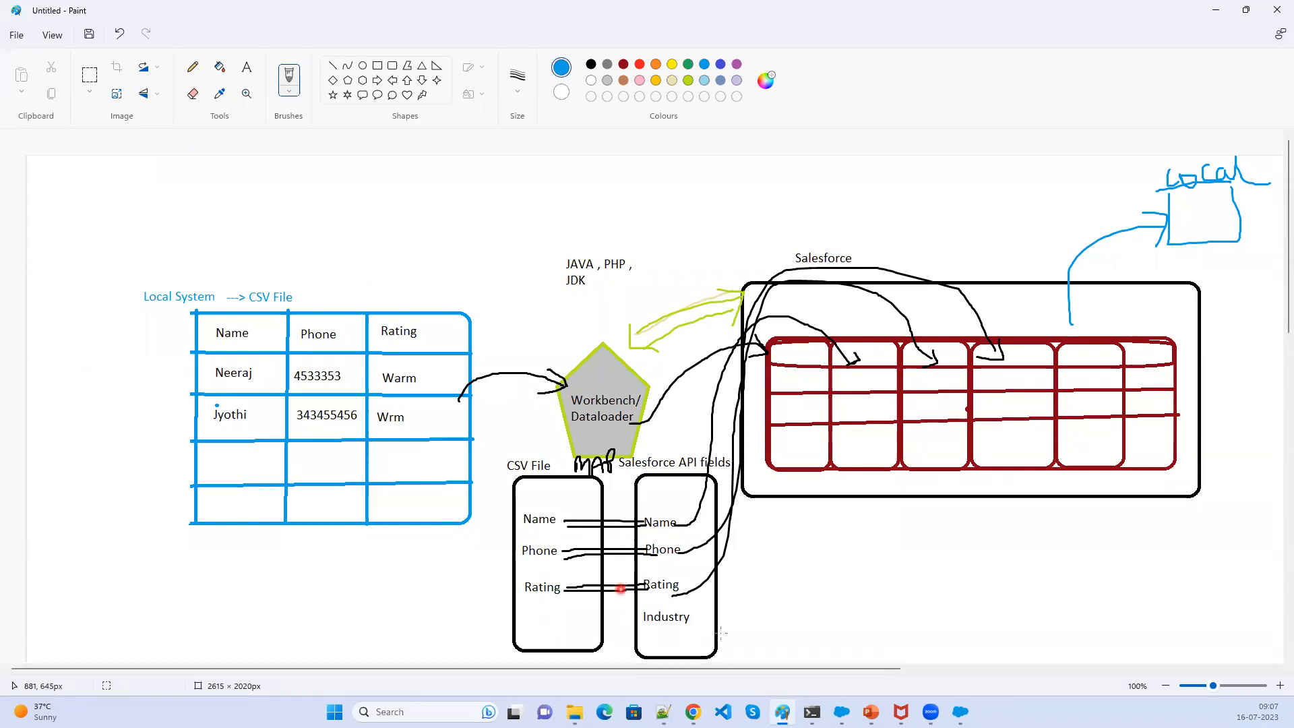
left_click(961, 712)
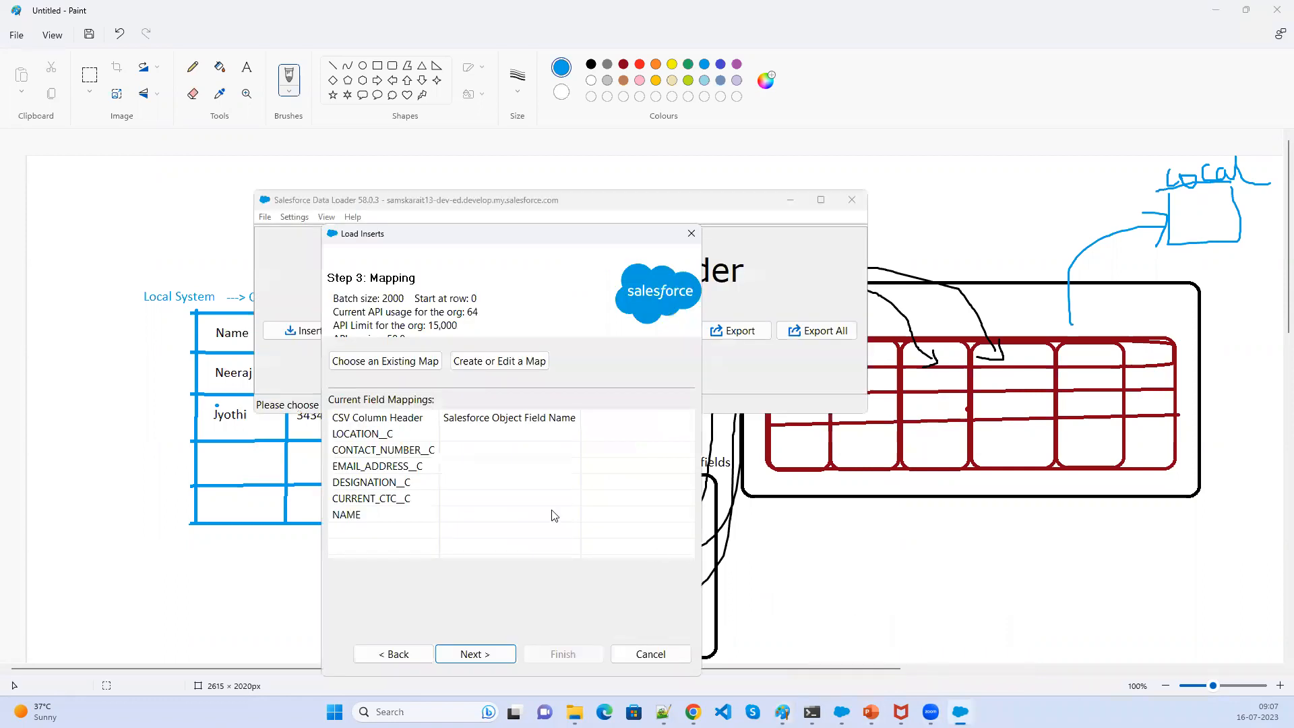
left_click(381, 514)
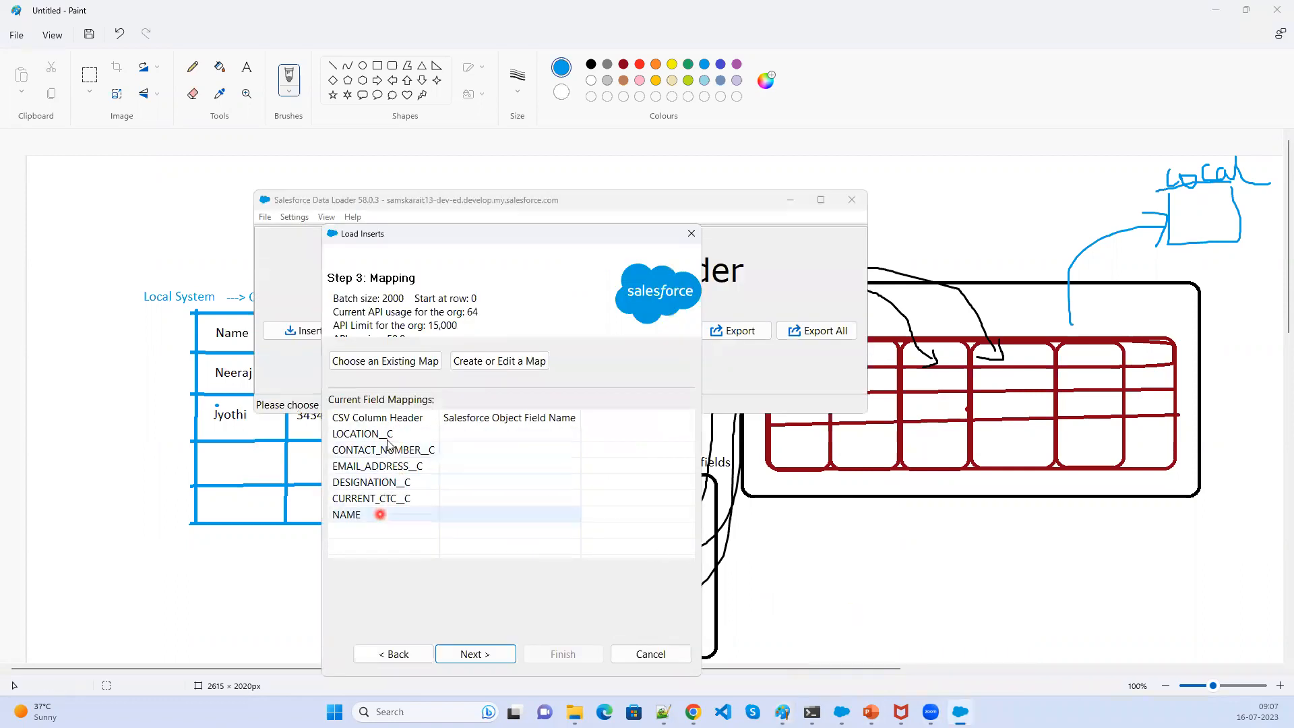
left_click(1216, 15)
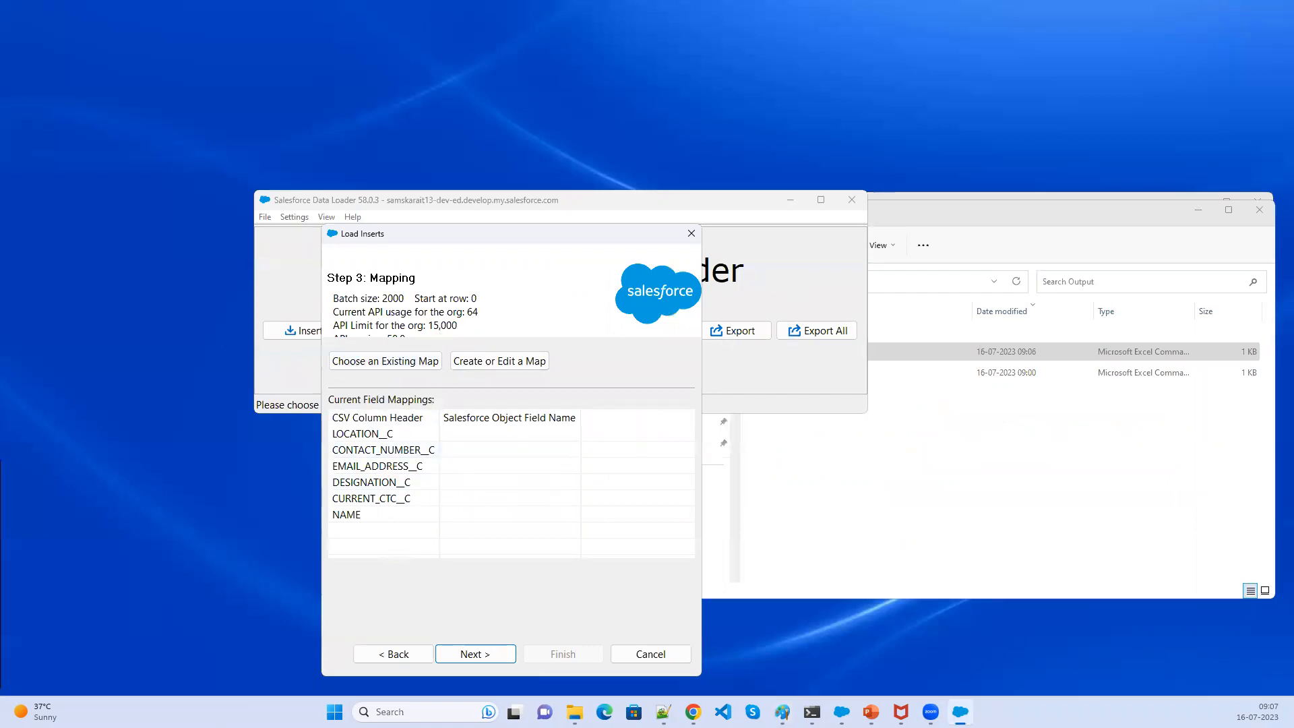
mouse_move(317, 344)
left_mouse_down()
mouse_move(463, 380)
mouse_move(553, 382)
left_mouse_up()
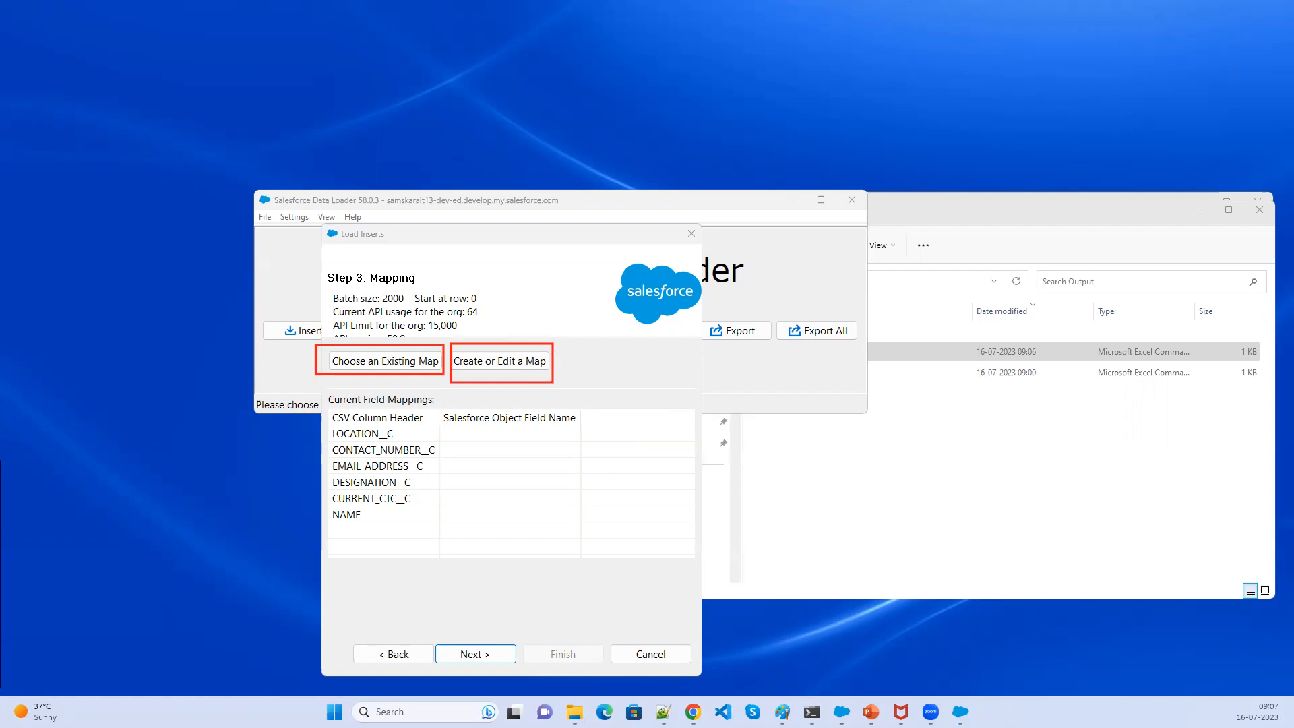
left_click(413, 362)
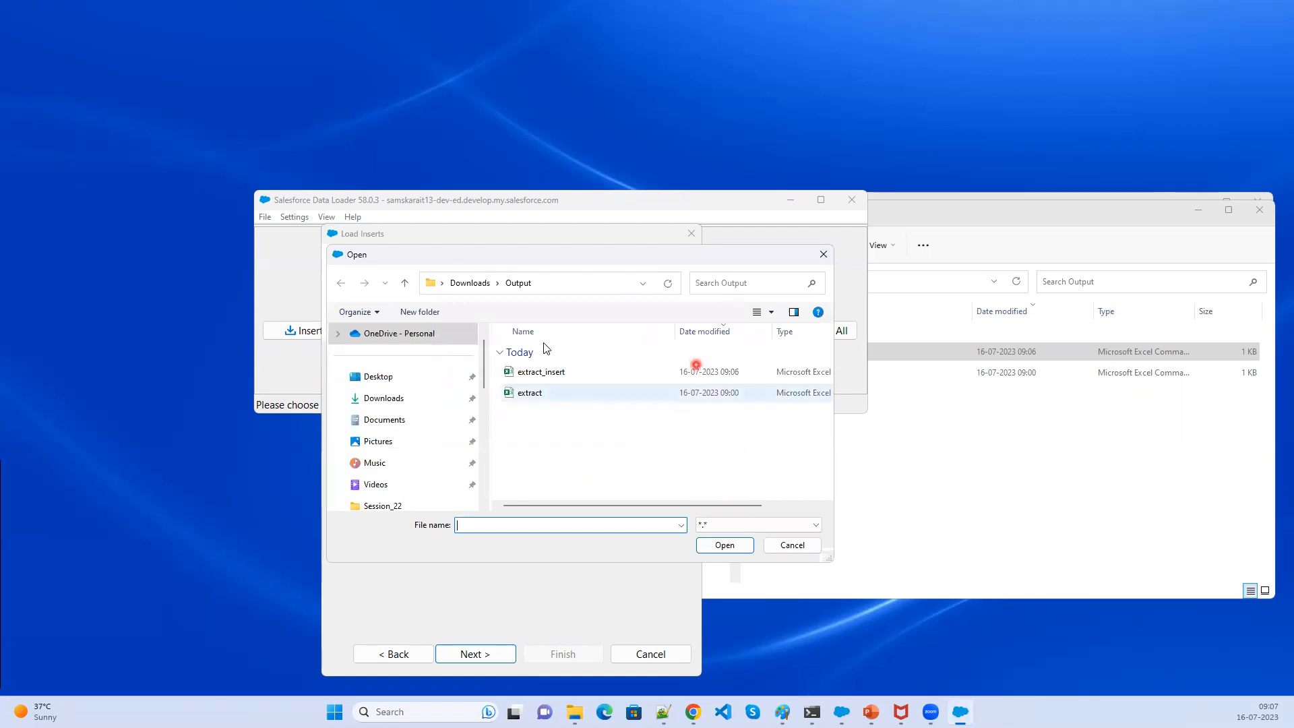
left_click(618, 373)
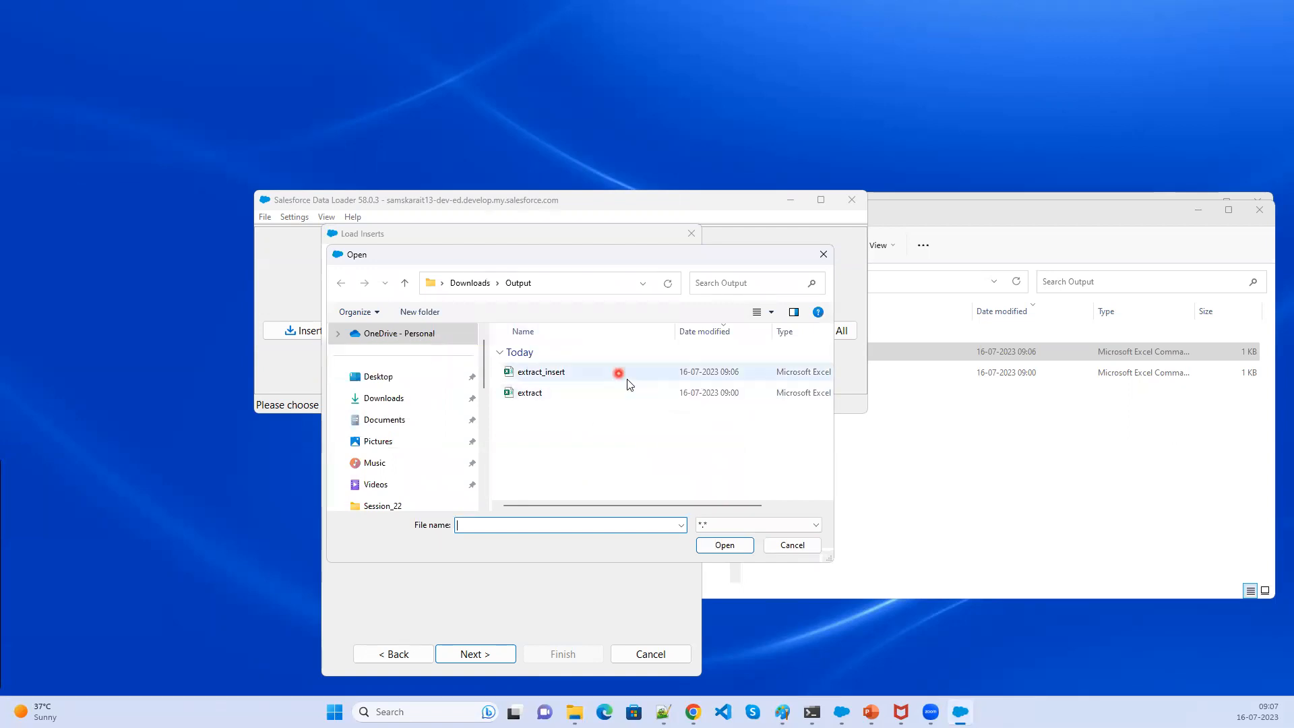
left_click(833, 259)
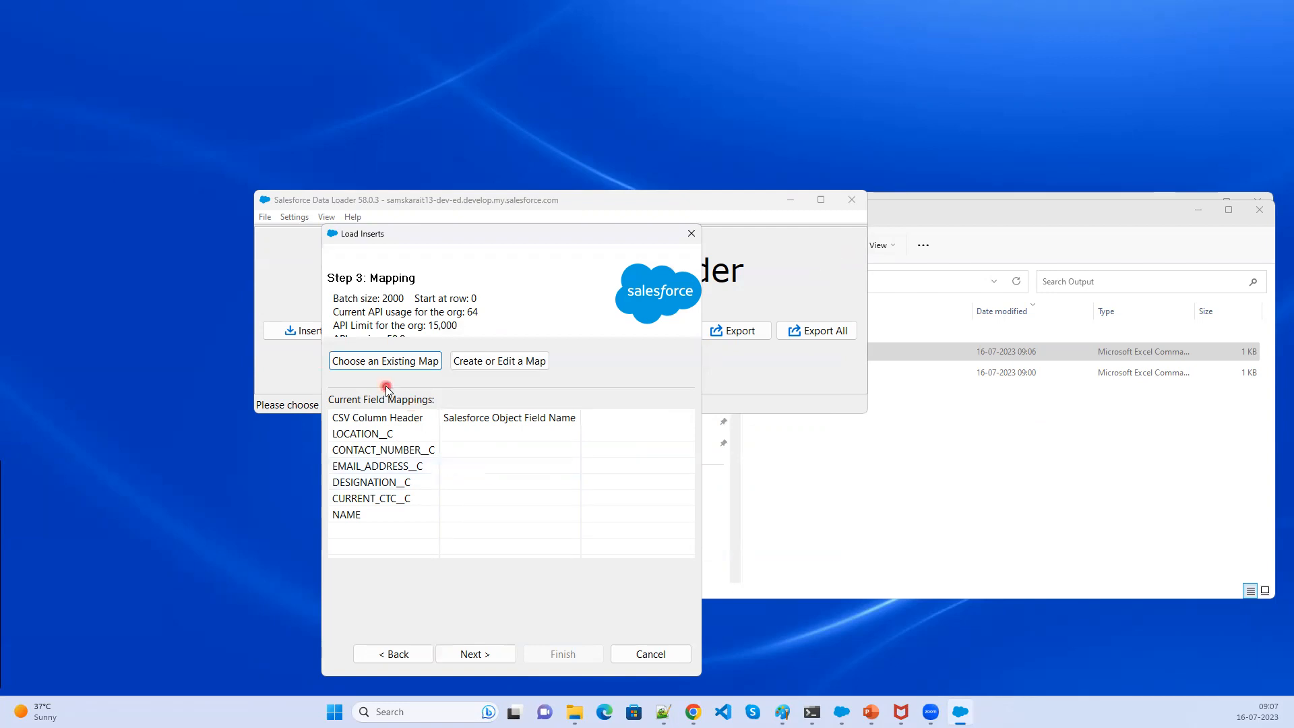
- Open the mapping editor, clear the mapping, and auto-match the Salesforce fields to the CSV columns
left_click(488, 364)
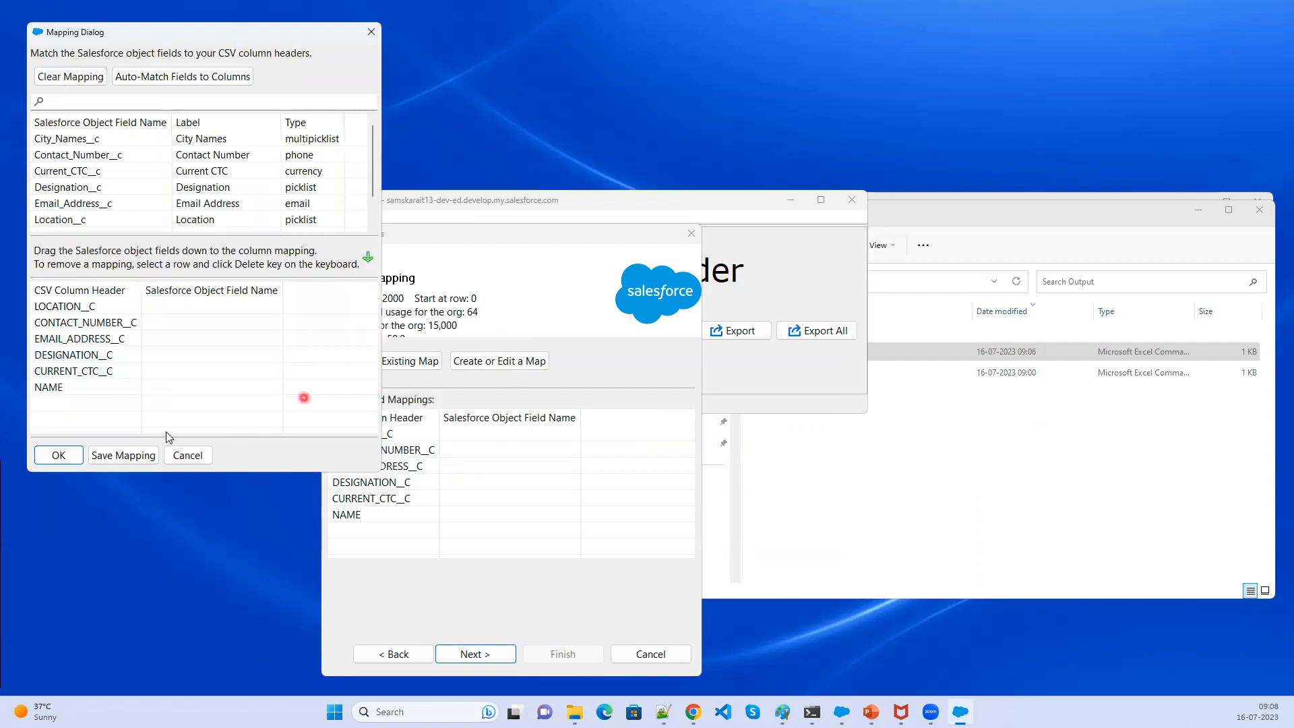
left_click(55, 78)
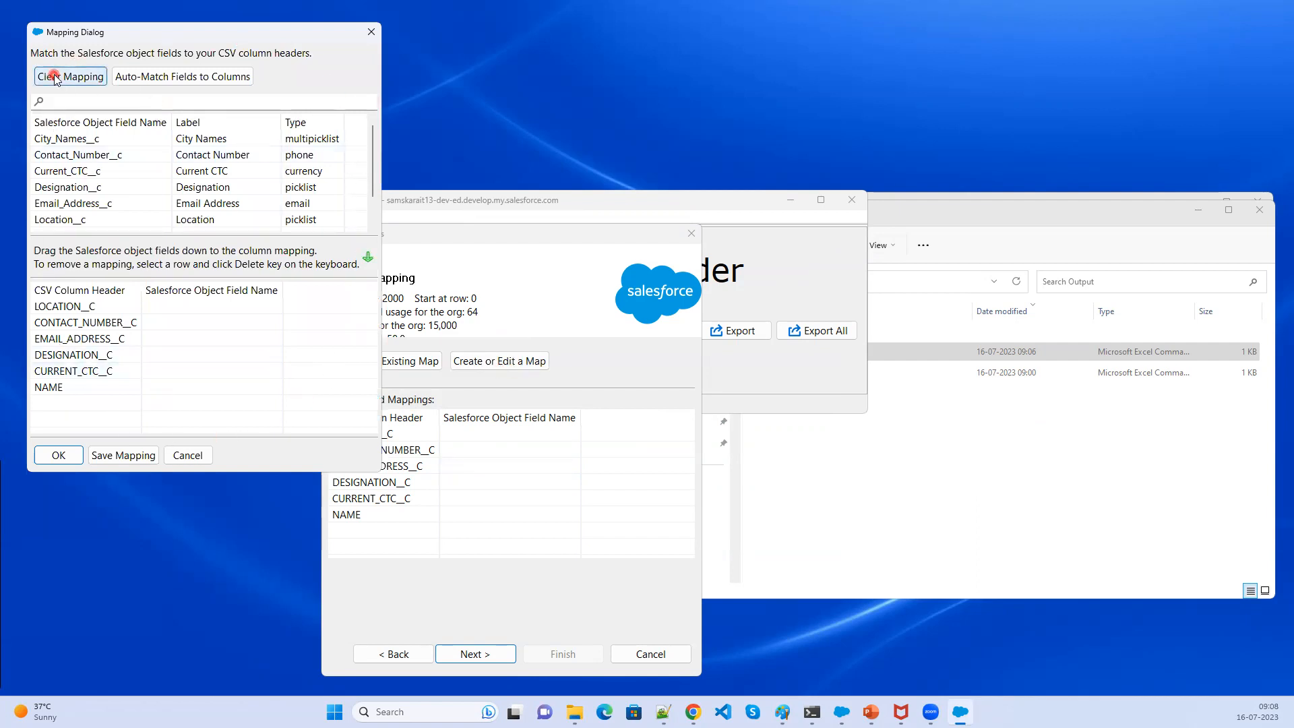
left_click(205, 78)
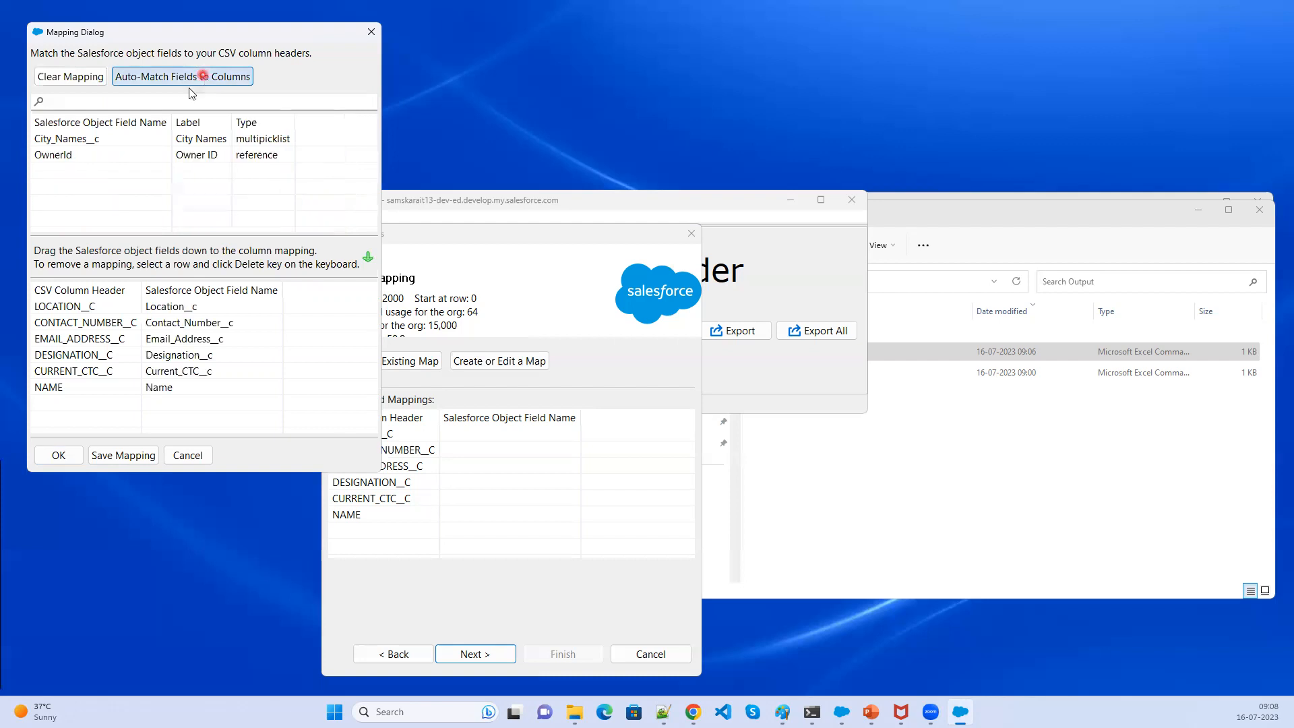
left_click(157, 347)
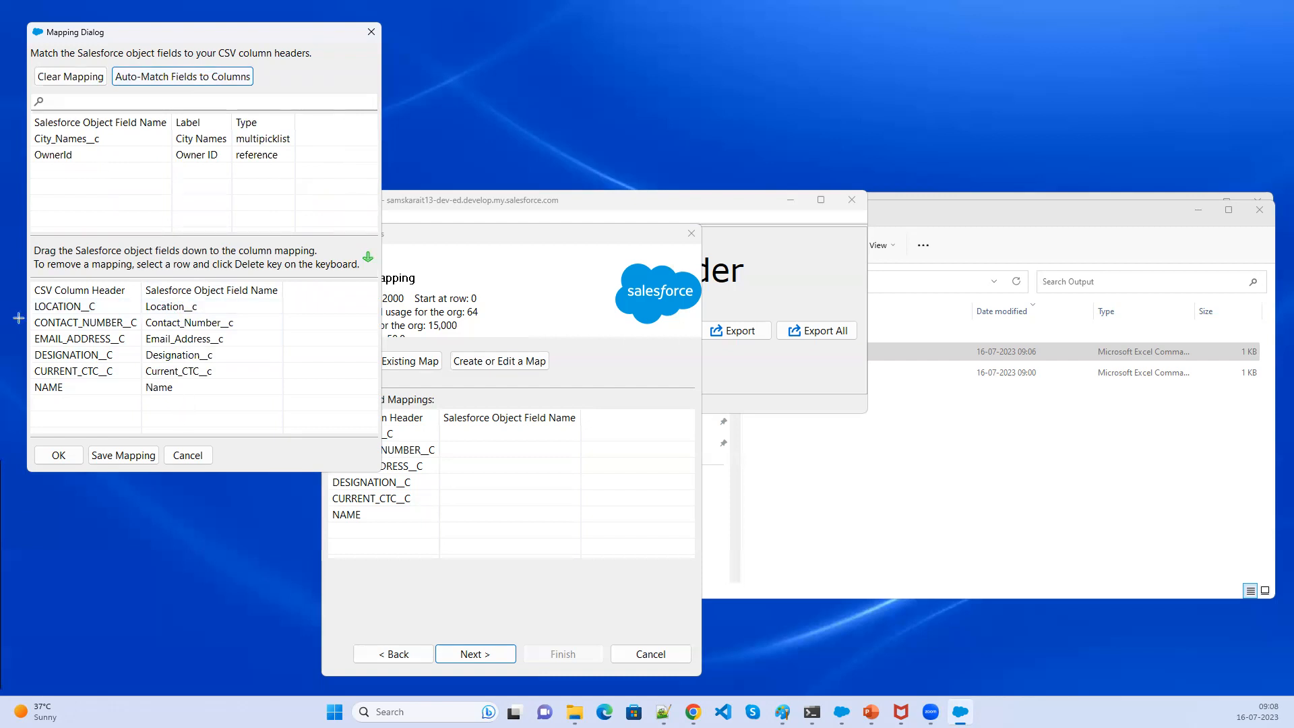
mouse_move(25, 269)
left_mouse_down()
mouse_move(95, 405)
mouse_move(137, 426)
left_mouse_up()
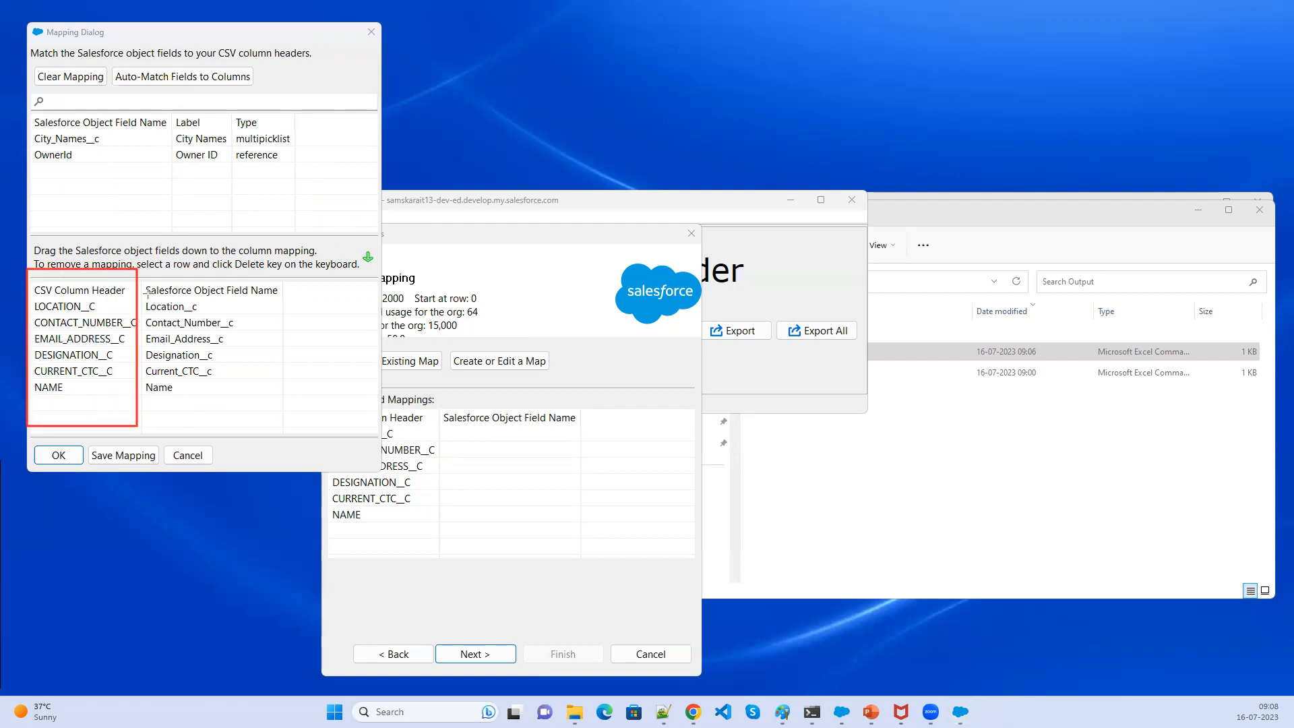
mouse_move(143, 270)
left_mouse_down()
mouse_move(166, 398)
mouse_move(285, 432)
left_mouse_up()
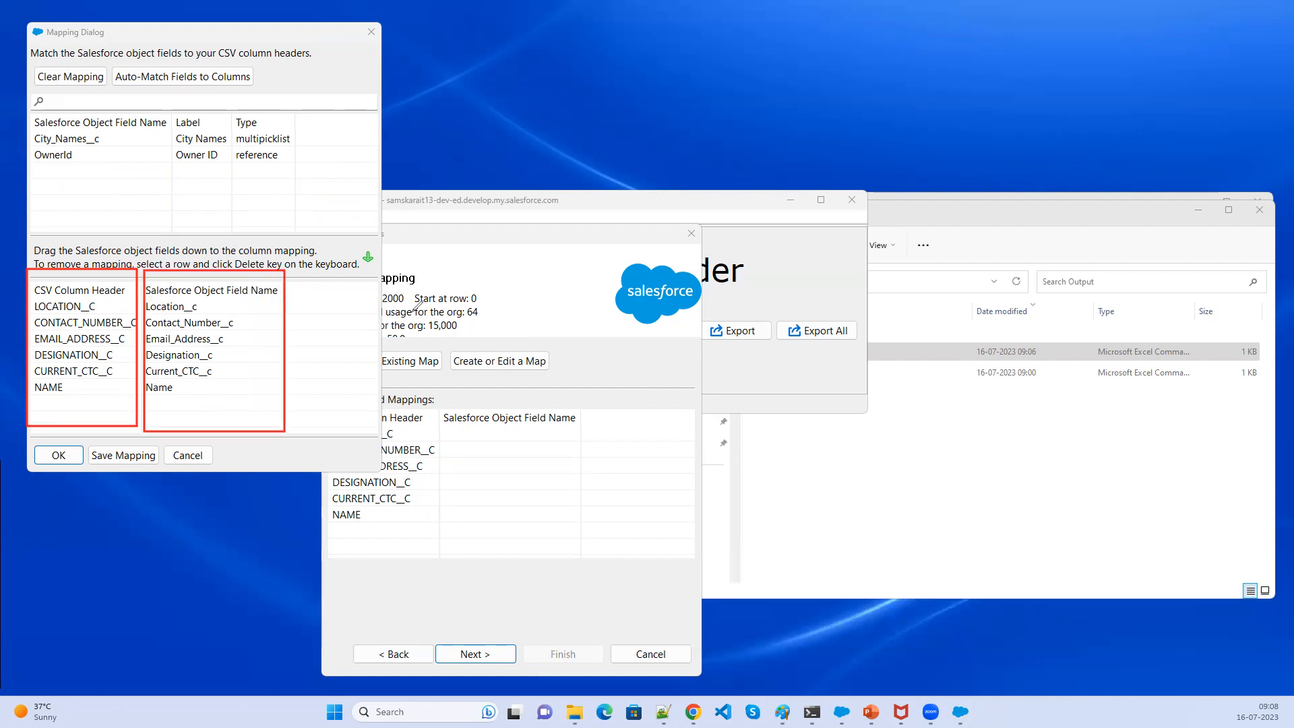
mouse_move(105, 305)
left_mouse_down()
mouse_move(145, 304)
mouse_move(137, 310)
mouse_move(160, 323)
mouse_move(156, 350)
mouse_move(114, 356)
mouse_move(138, 386)
left_mouse_up()
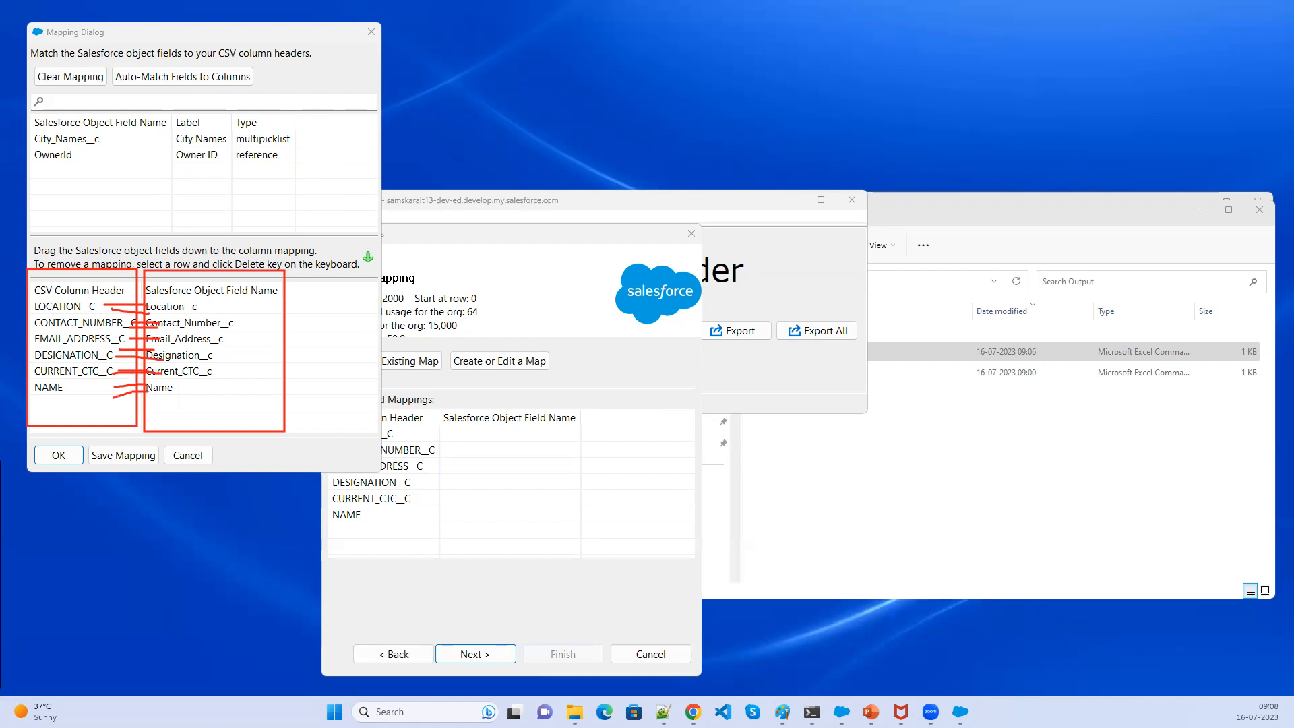
left_click(329, 40)
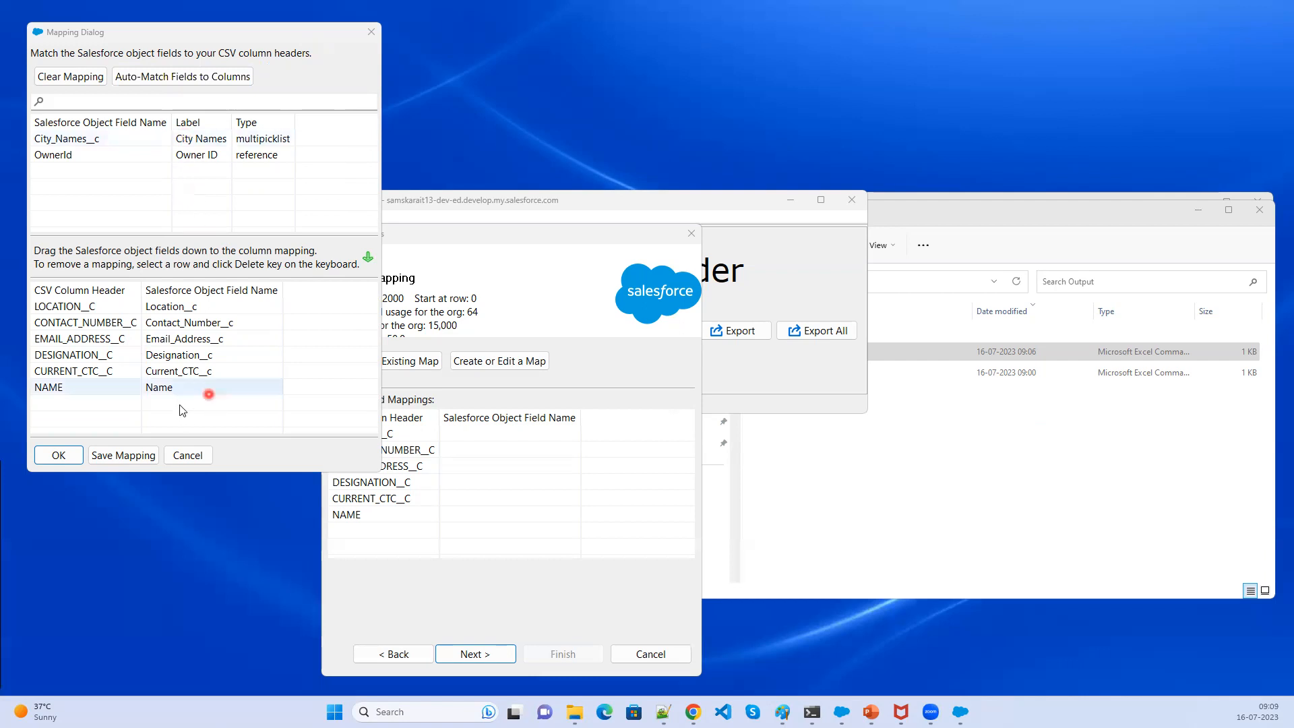
left_click(188, 370)
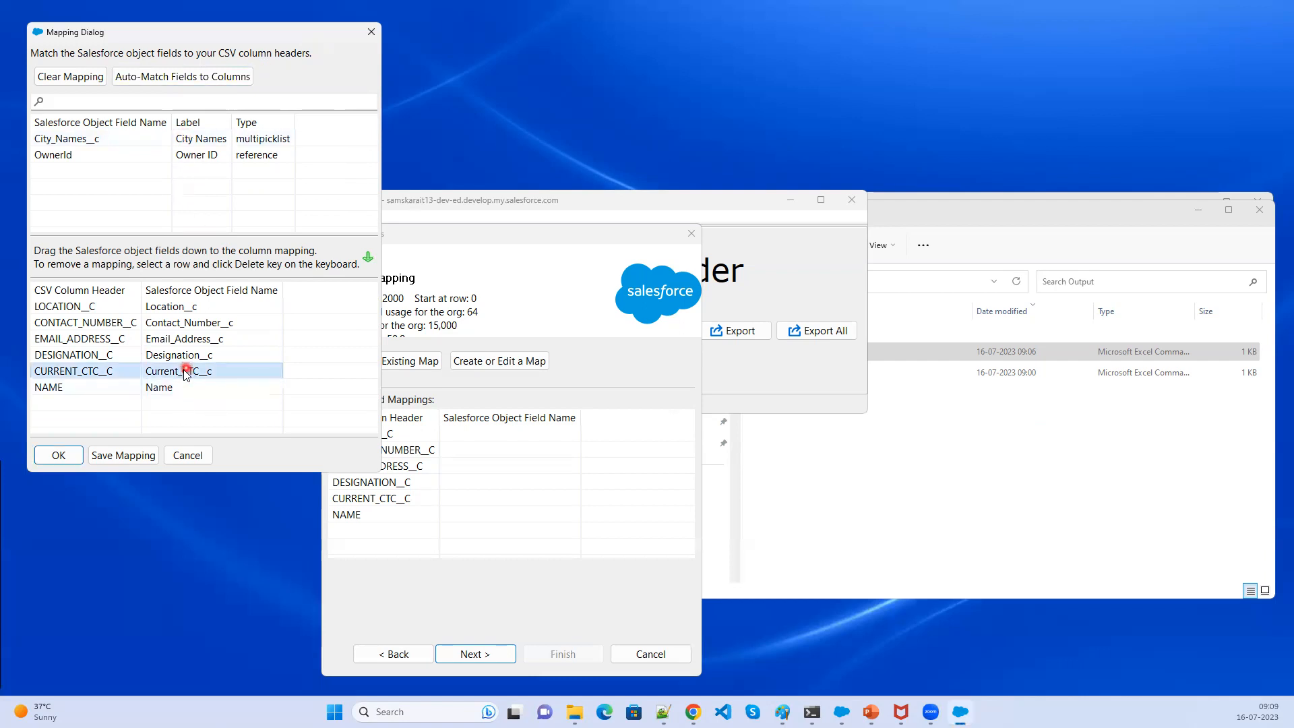
- Clear the mapping and map Location__c to the LOCATION__C column by dragging it down
left_click(69, 84)
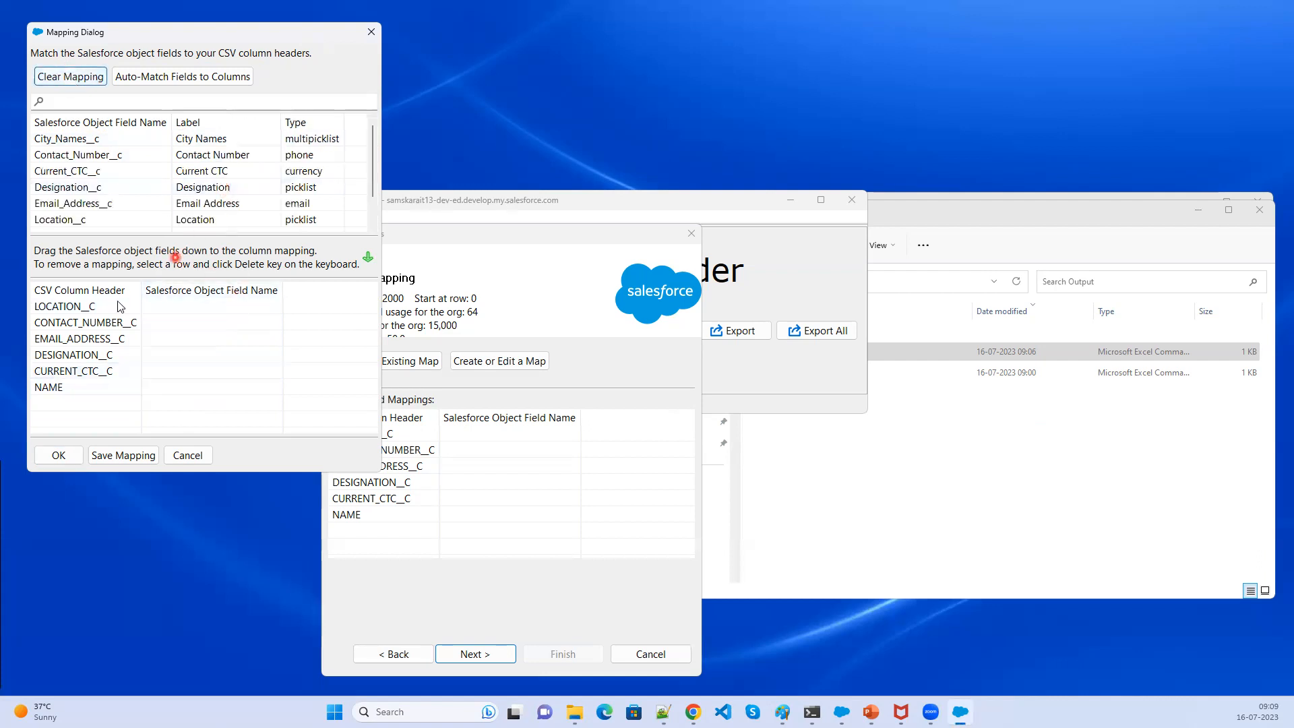
left_click(180, 79)
left_click(163, 322)
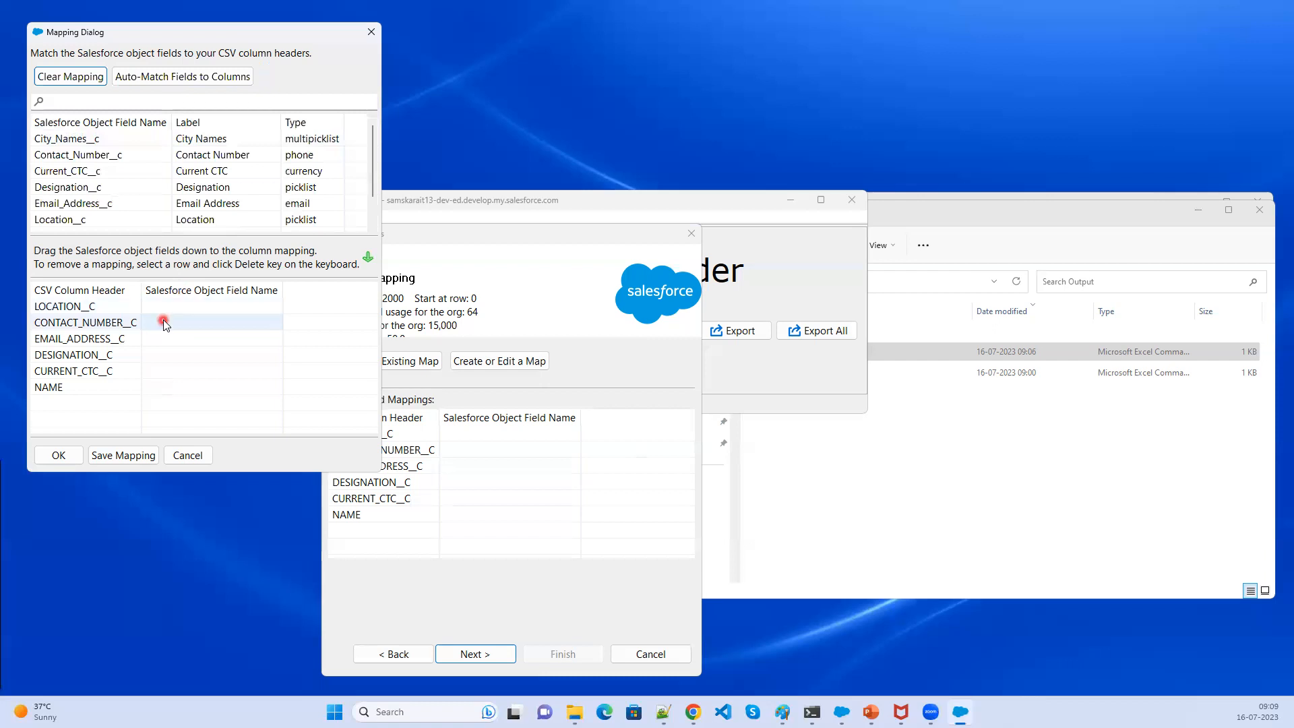
left_click(78, 308)
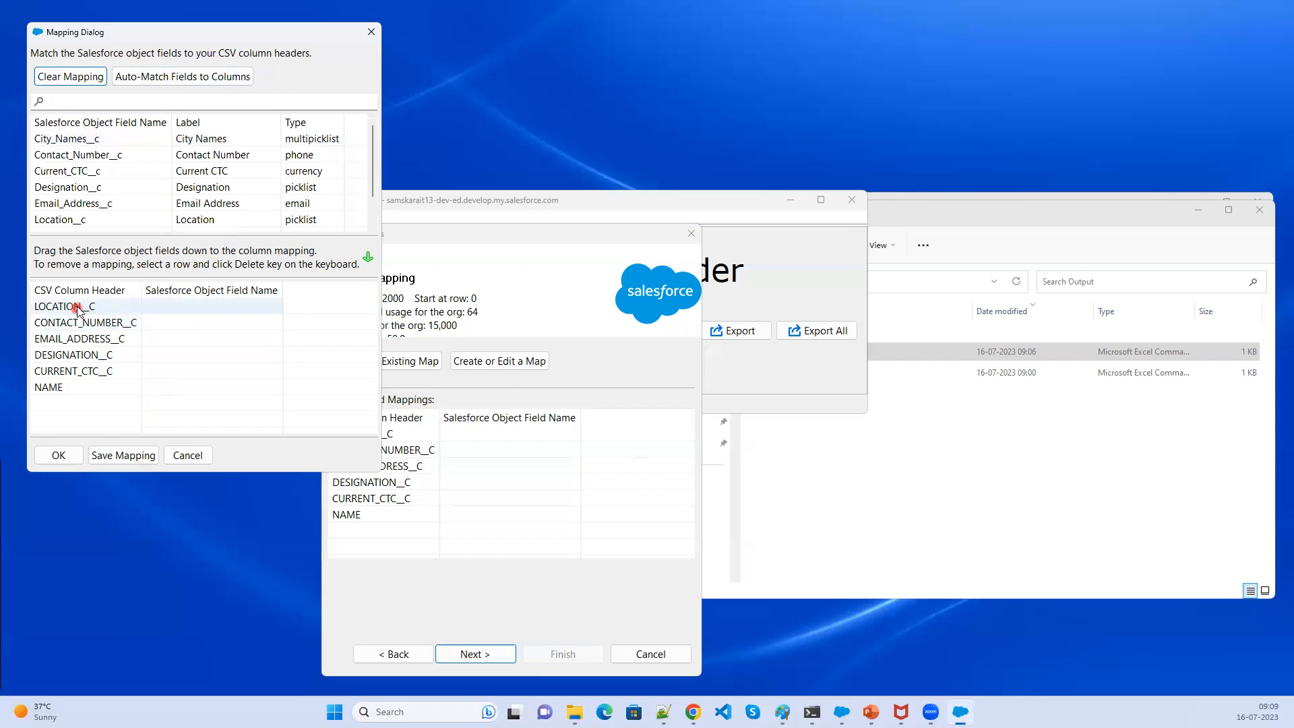
left_click(134, 224)
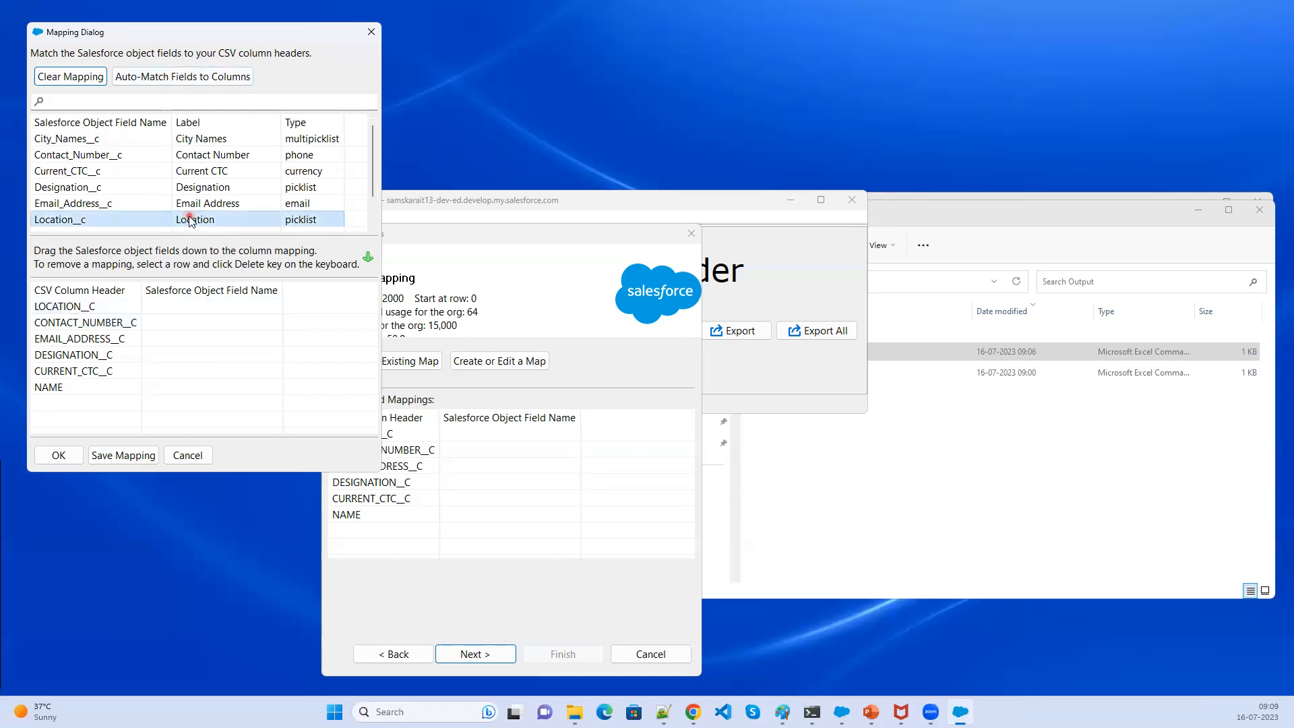
left_click(189, 221)
left_click_drag(189, 221, 189, 312)
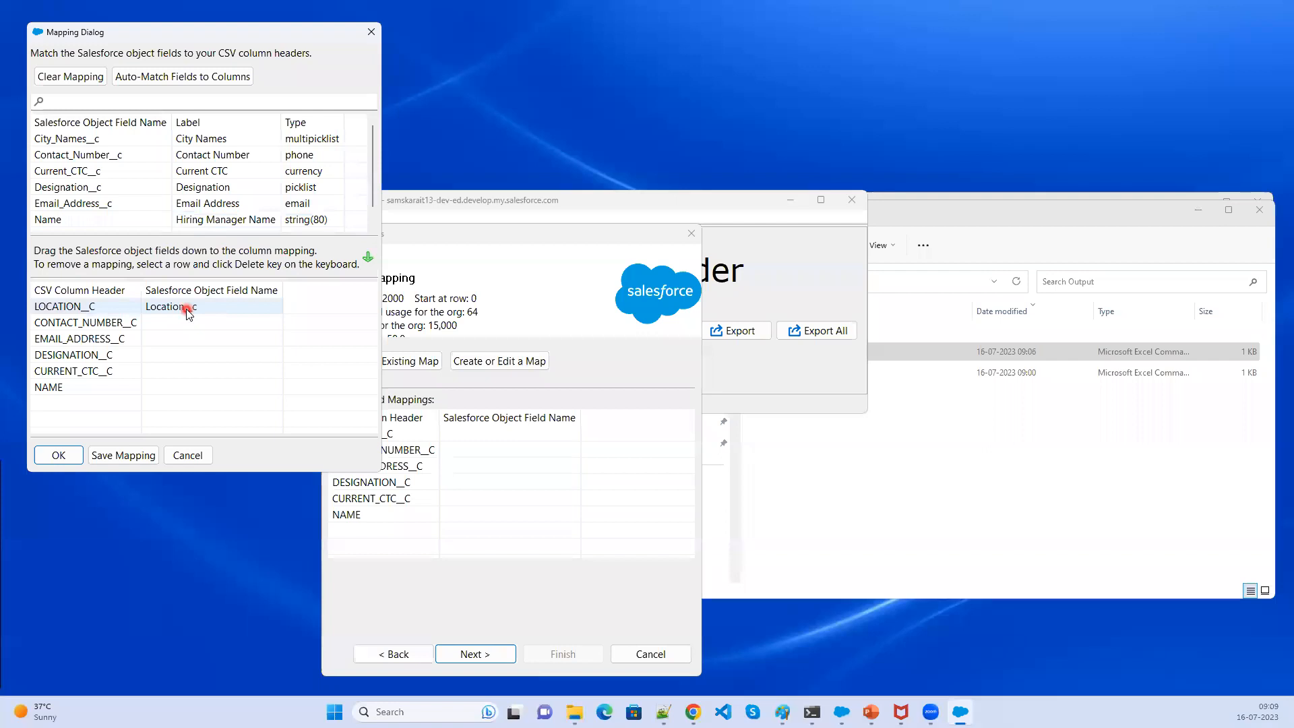
- Map Contact_Number__c to the CONTACT_NUMBER__C column, then auto-match the remaining fields to the columns
left_click(233, 157)
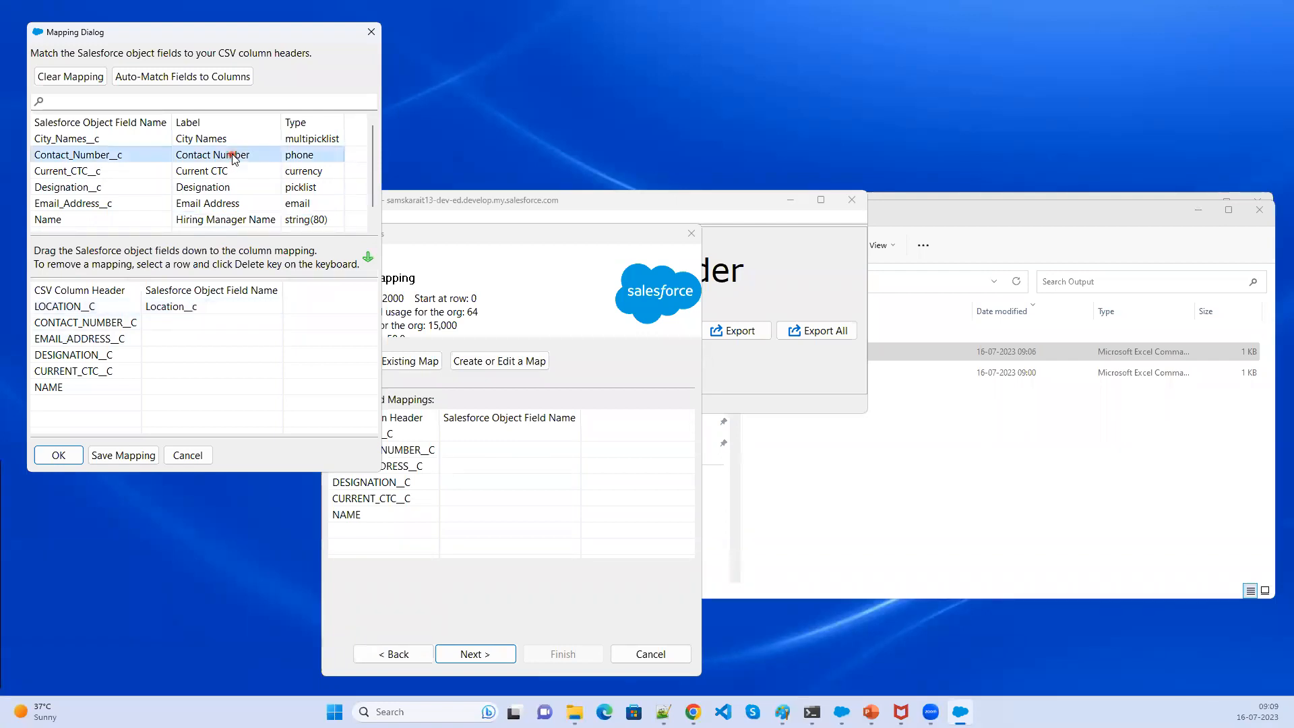
left_click_drag(232, 156, 214, 319)
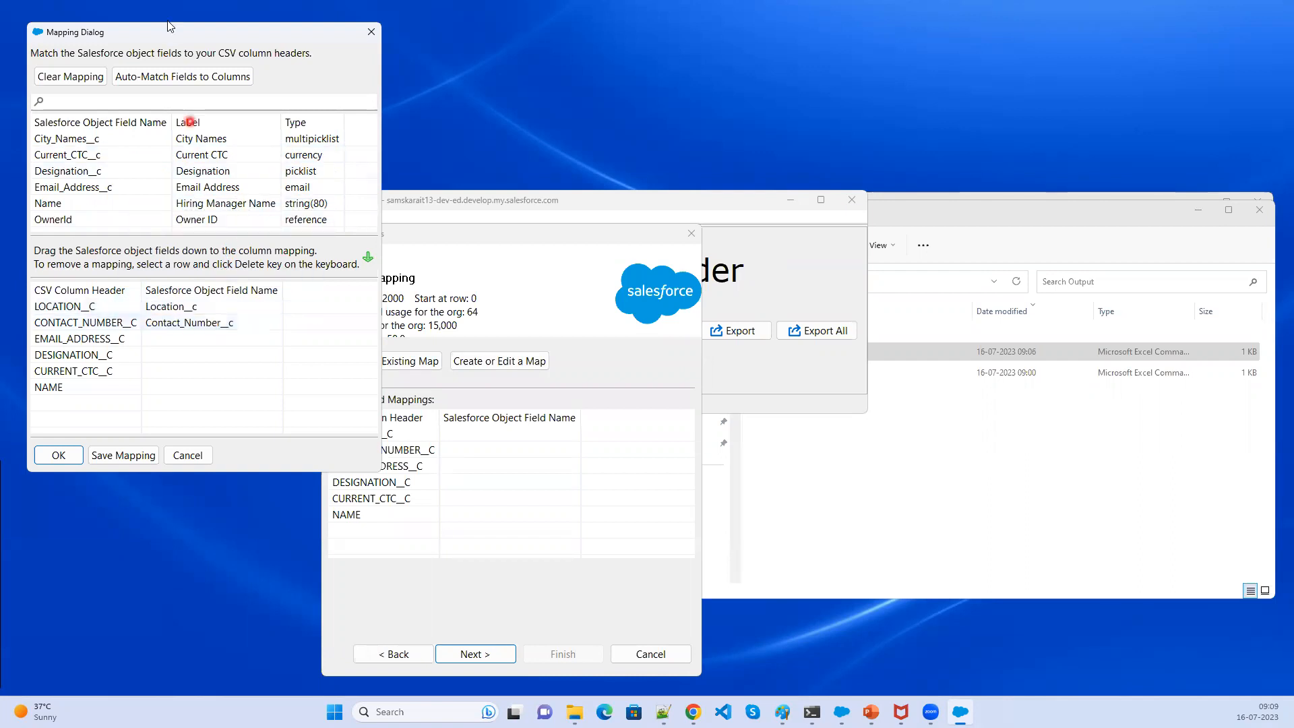
left_click(174, 77)
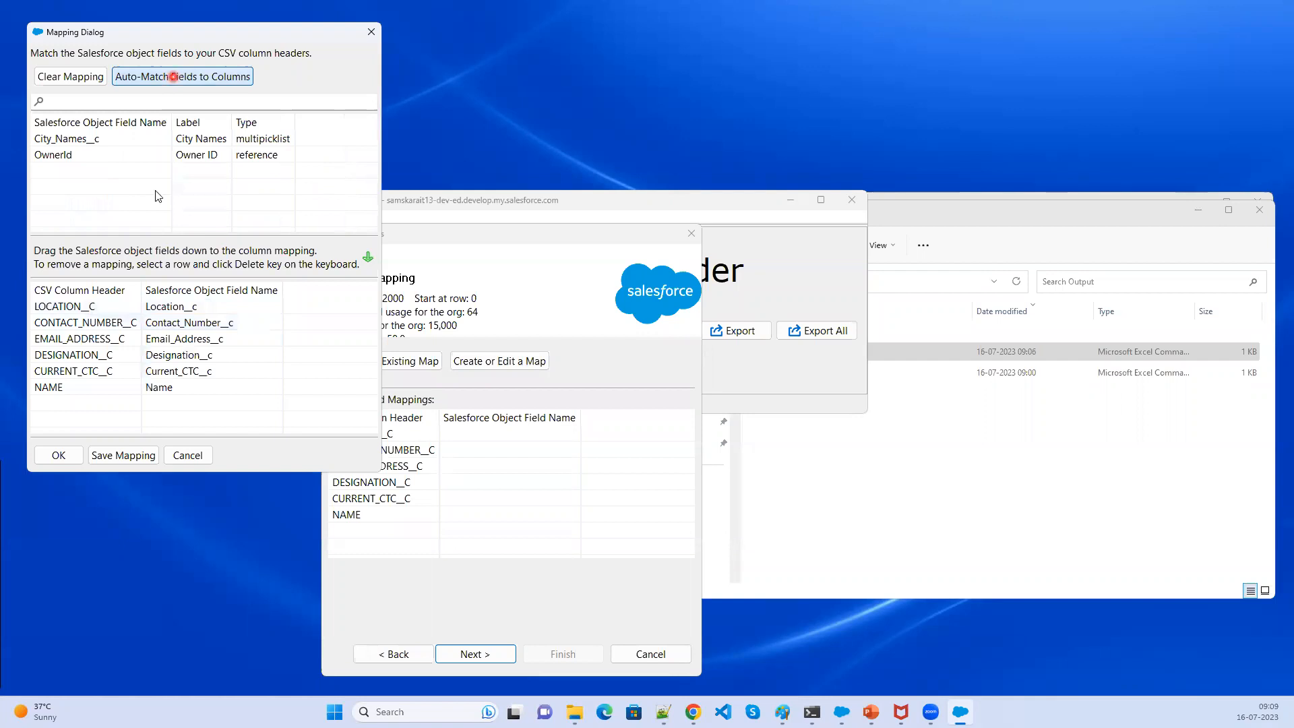
left_click(91, 310)
left_click(120, 457)
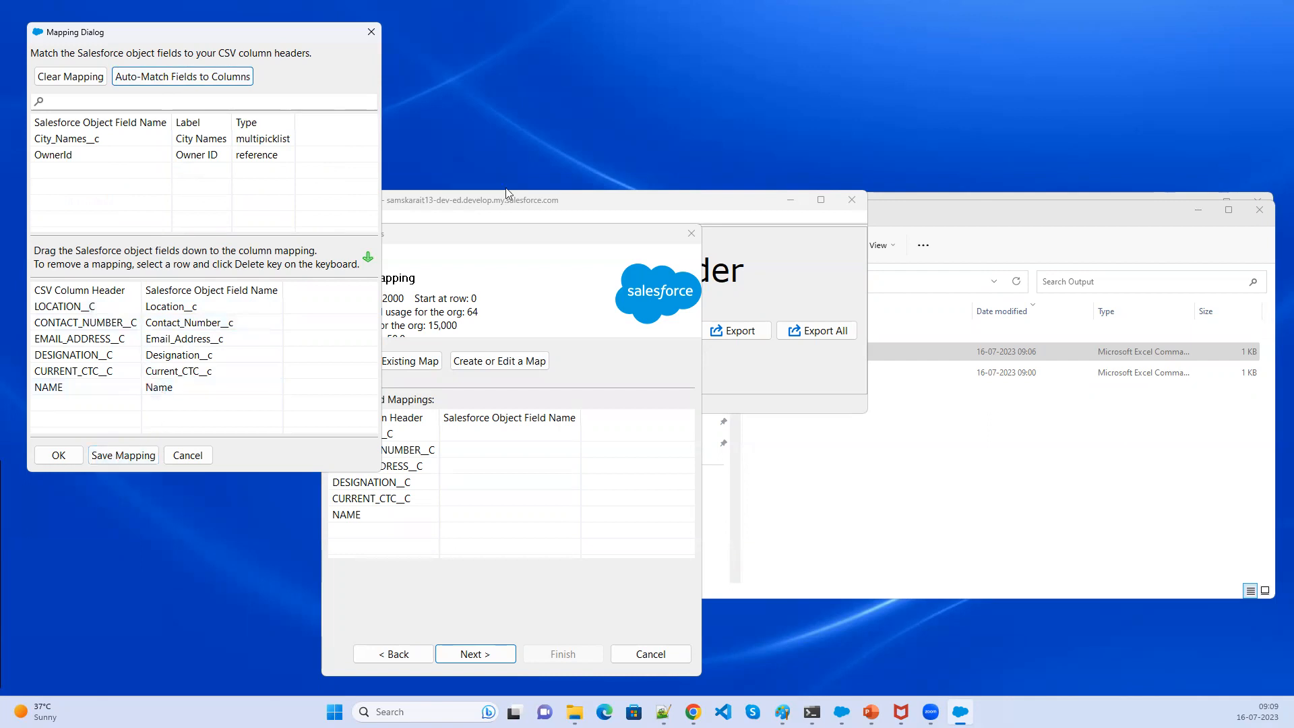
- Clear the mapping and auto-match all Salesforce fields to the CSV columns again
left_click(487, 220)
left_click_drag(377, 471, 1018, 648)
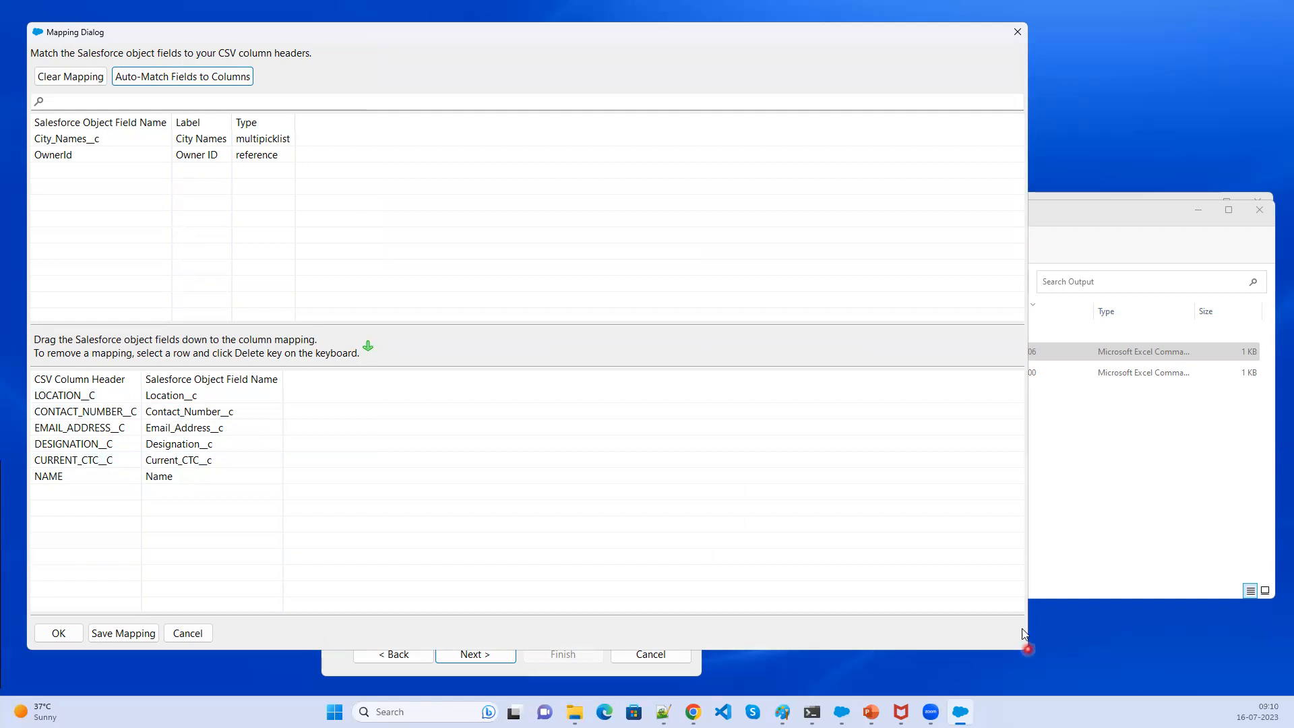
left_click_drag(1028, 649, 1135, 649)
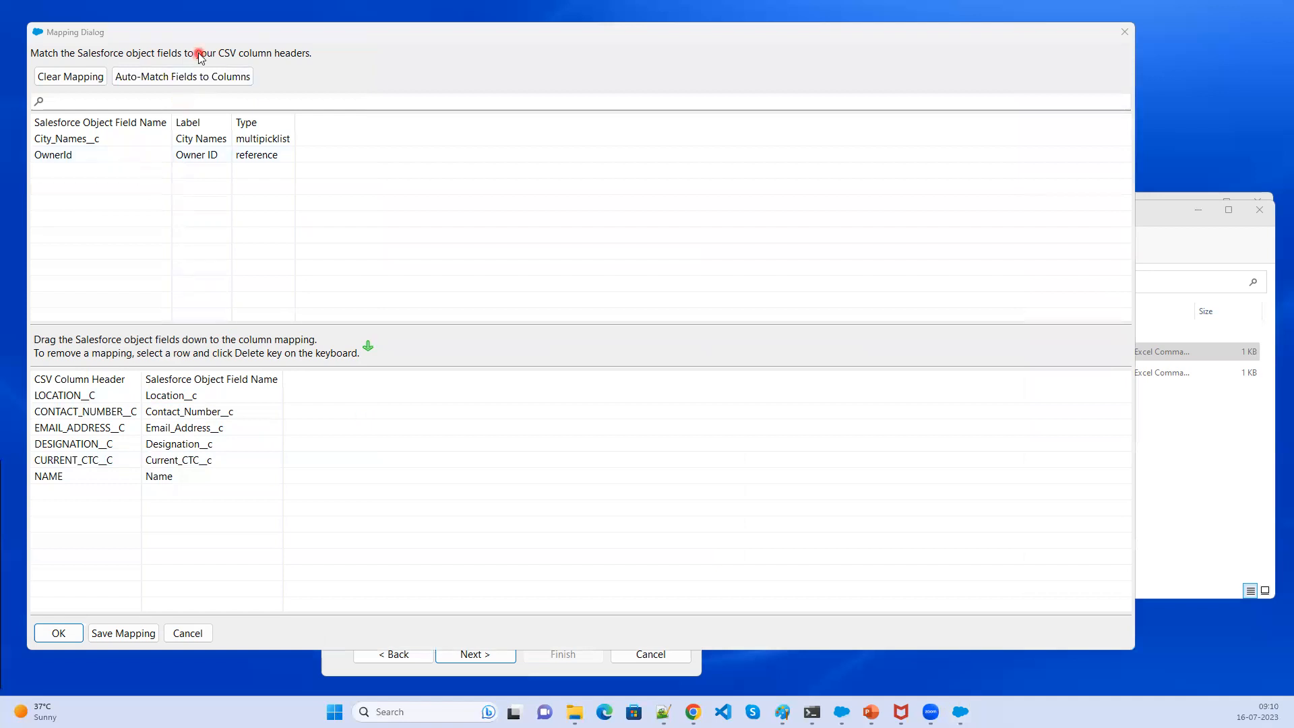
left_click(195, 76)
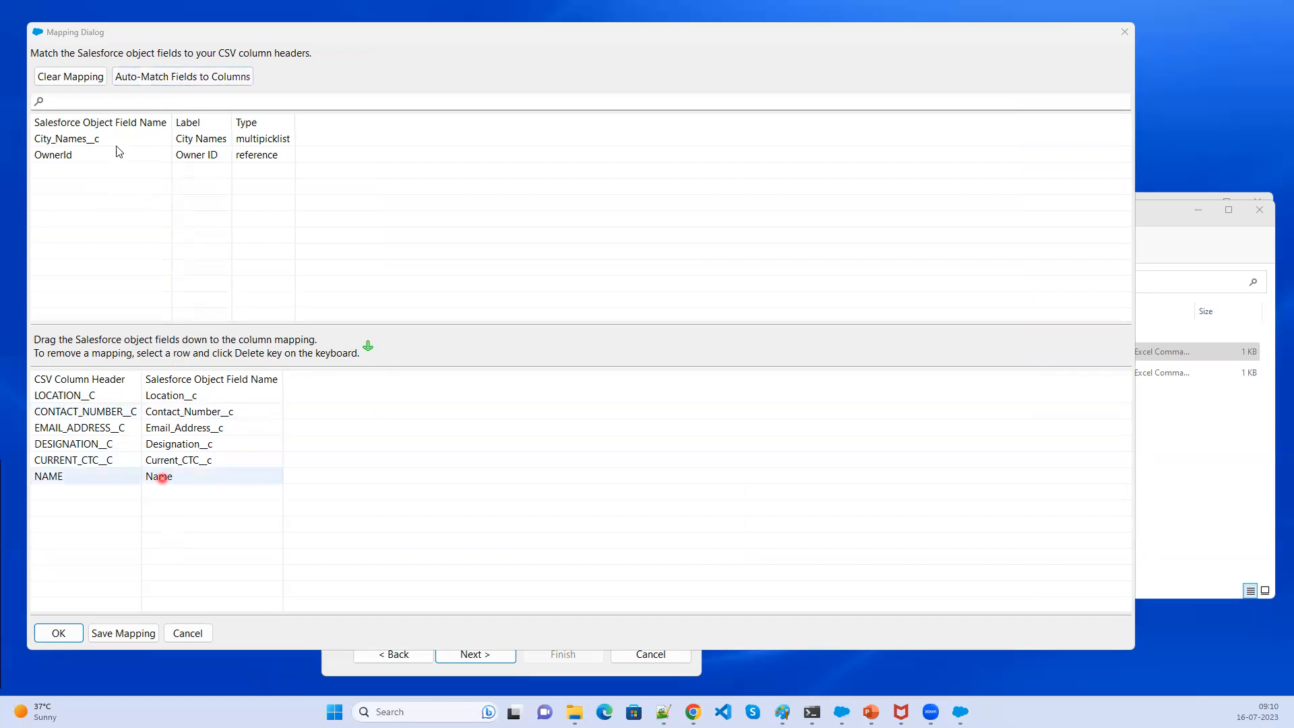
left_click(70, 76)
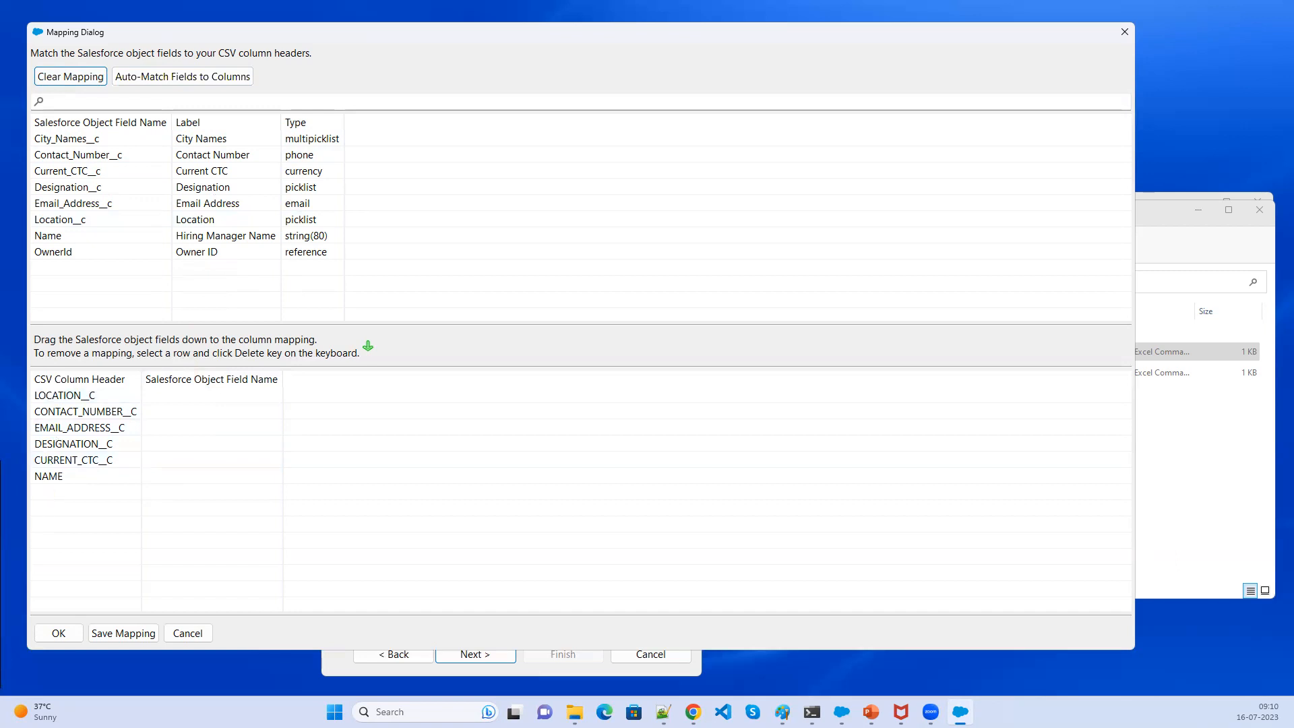
left_click_drag(25, 367, 130, 507)
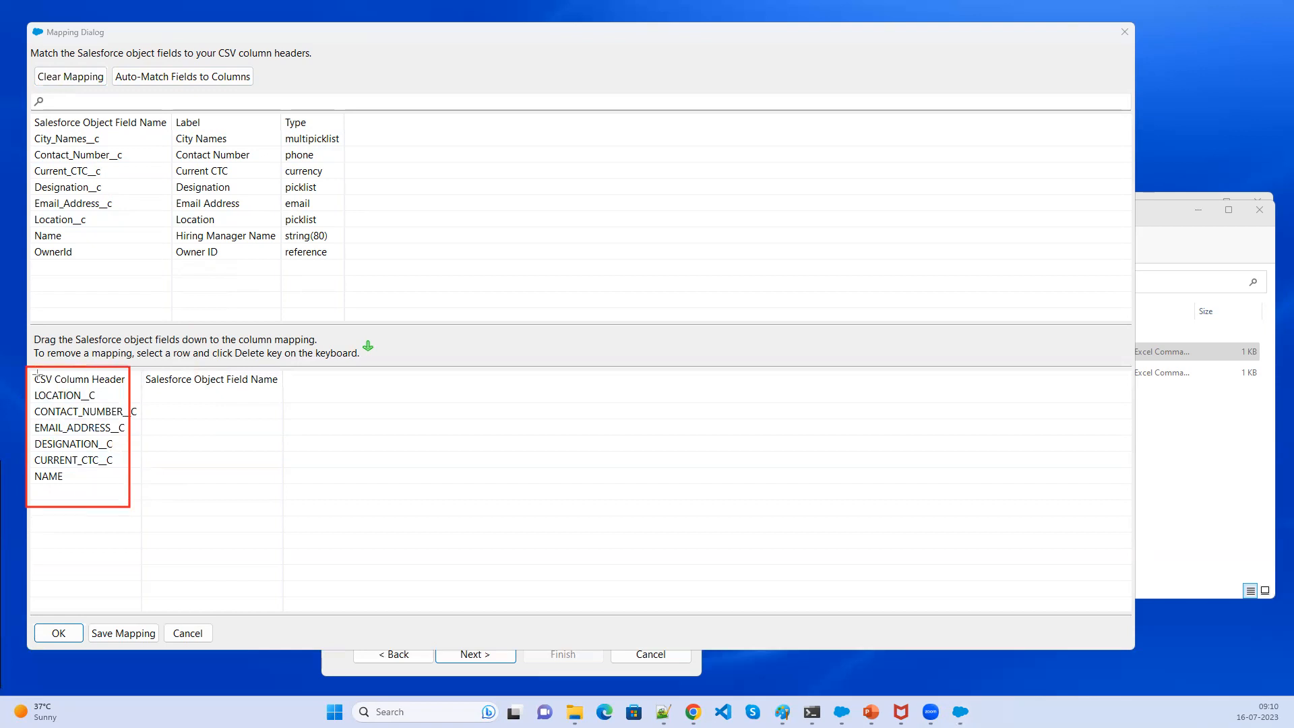
mouse_move(25, 367)
left_mouse_down()
mouse_move(40, 389)
mouse_move(130, 389)
mouse_move(223, 514)
mouse_move(286, 519)
left_mouse_up()
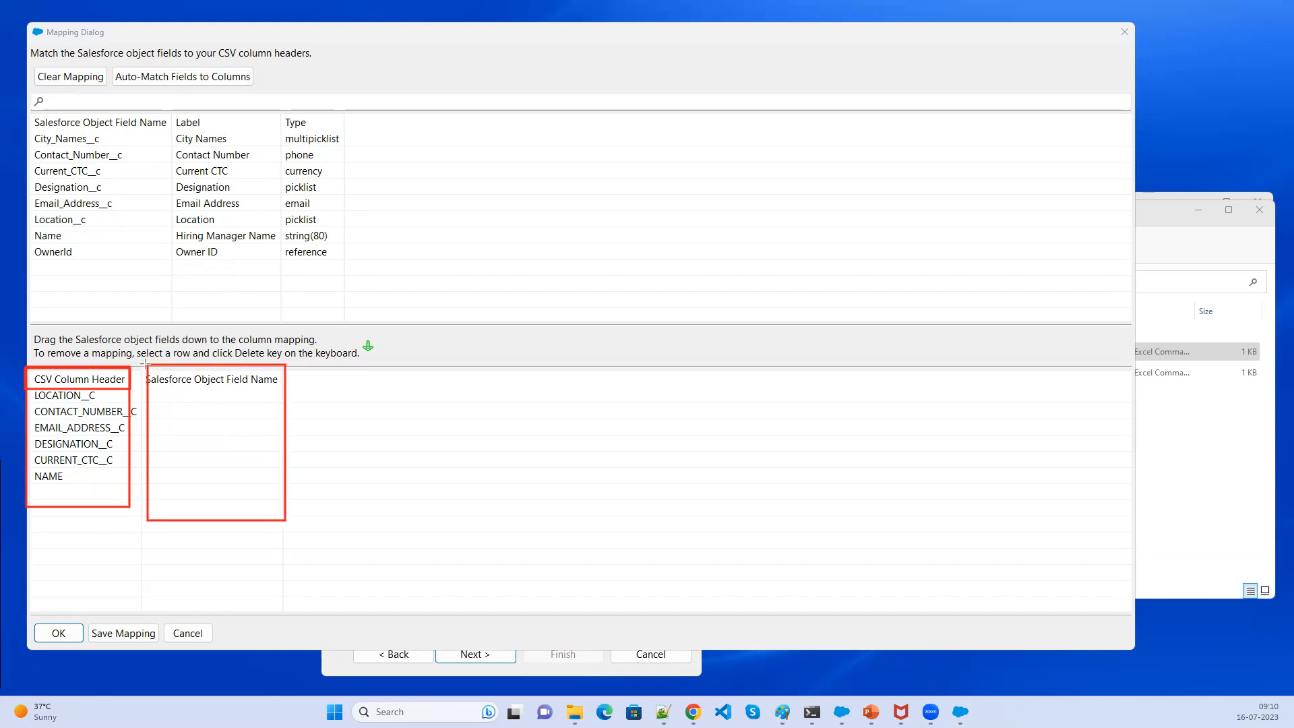
left_click_drag(146, 364, 285, 394)
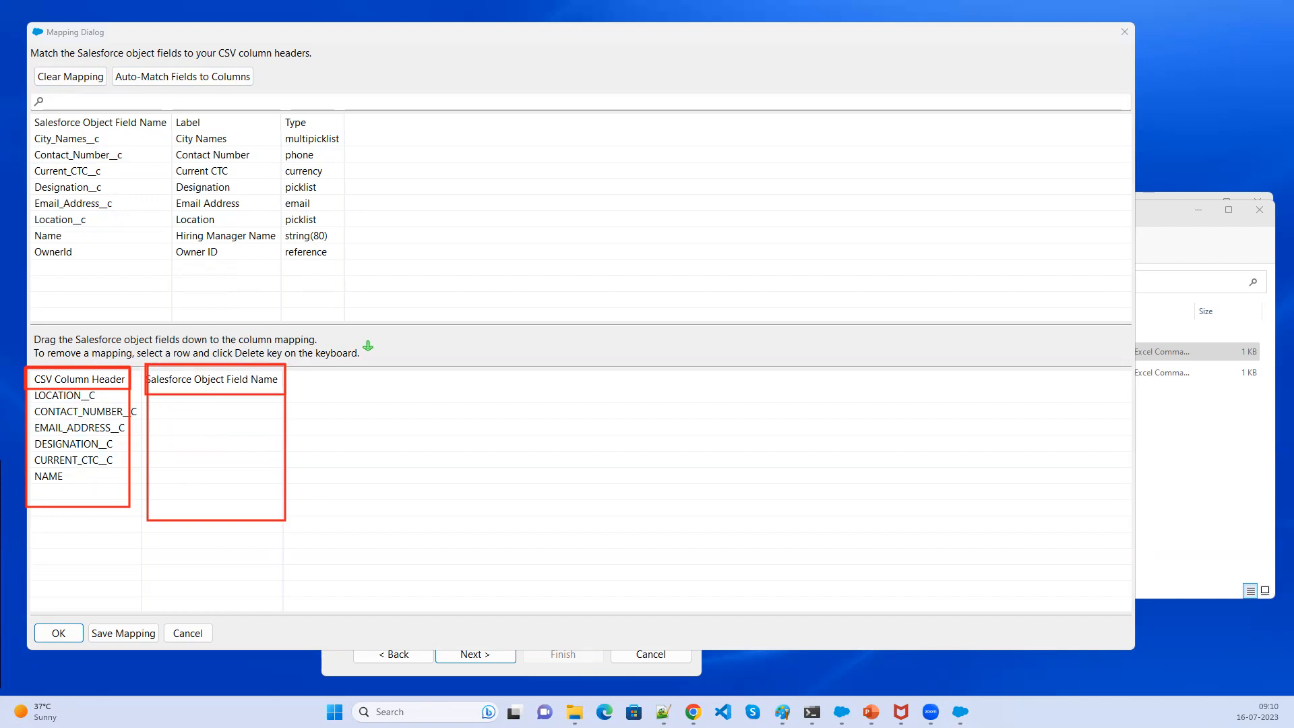
left_click(167, 75)
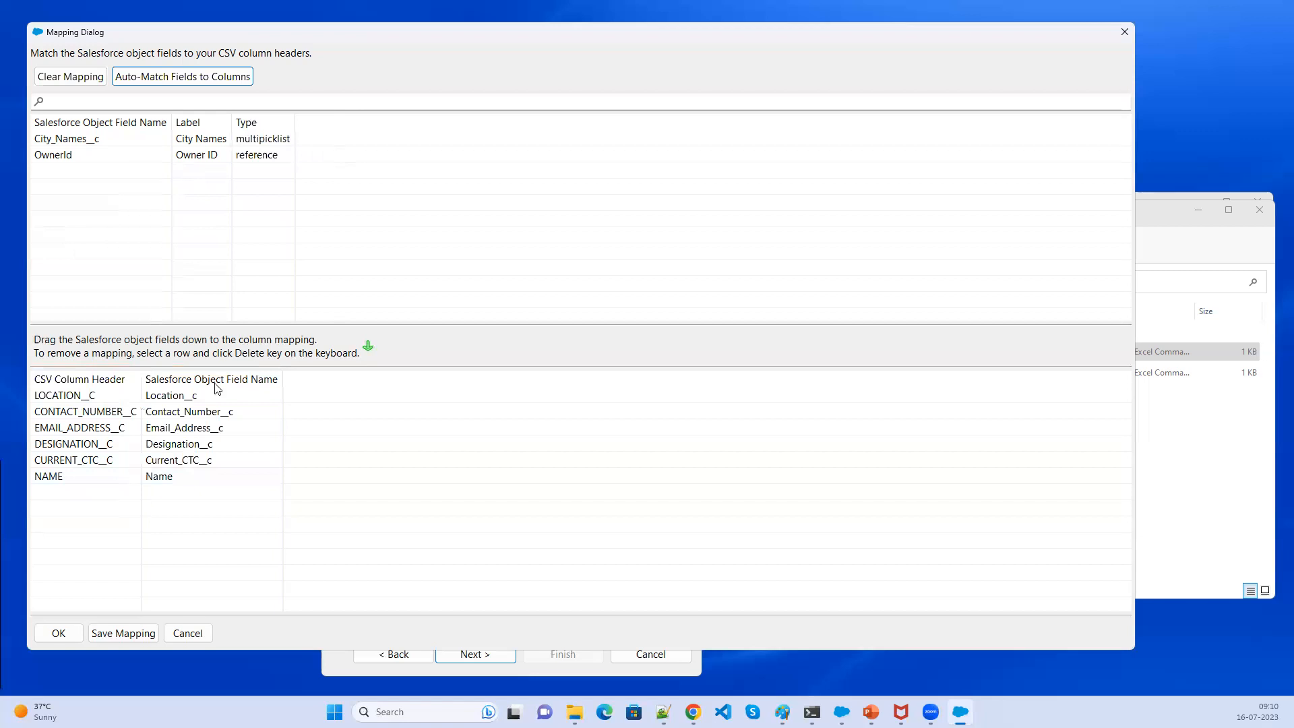
- Save the mapping as Hiring.sdl in the Output folder and continue to the Finish step
left_click(119, 641)
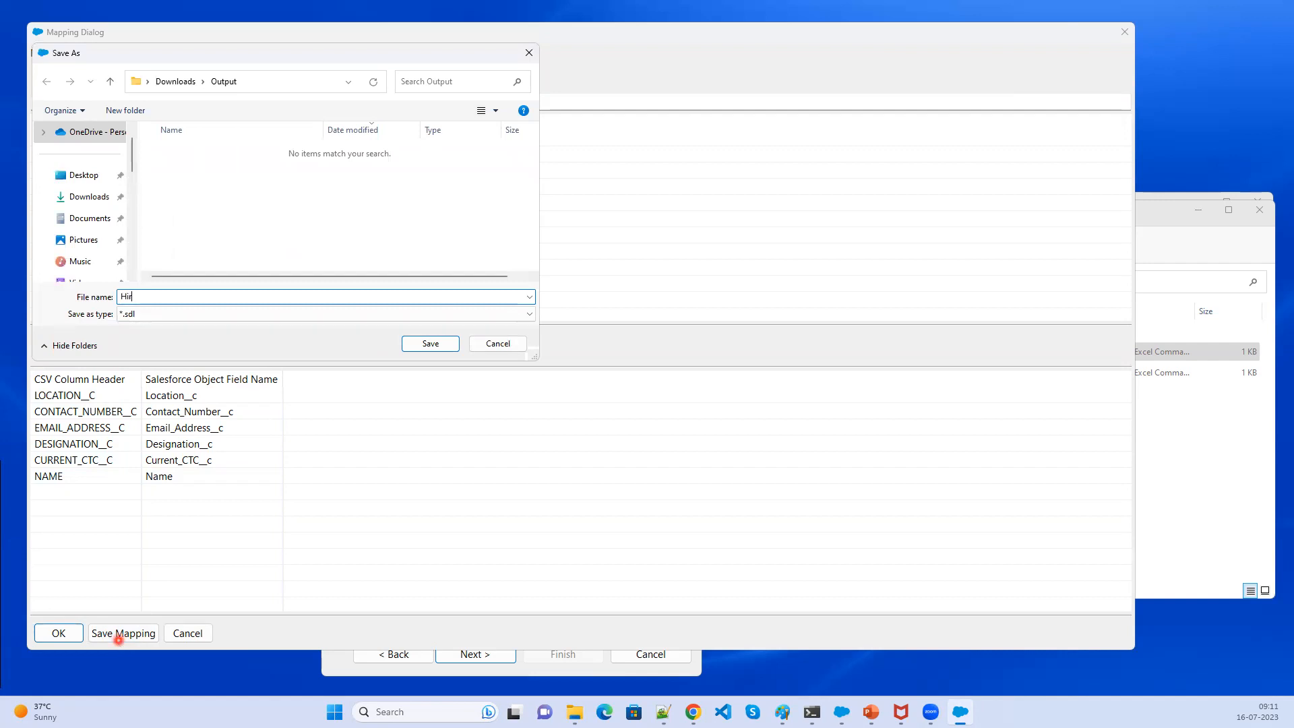
left_click(429, 343)
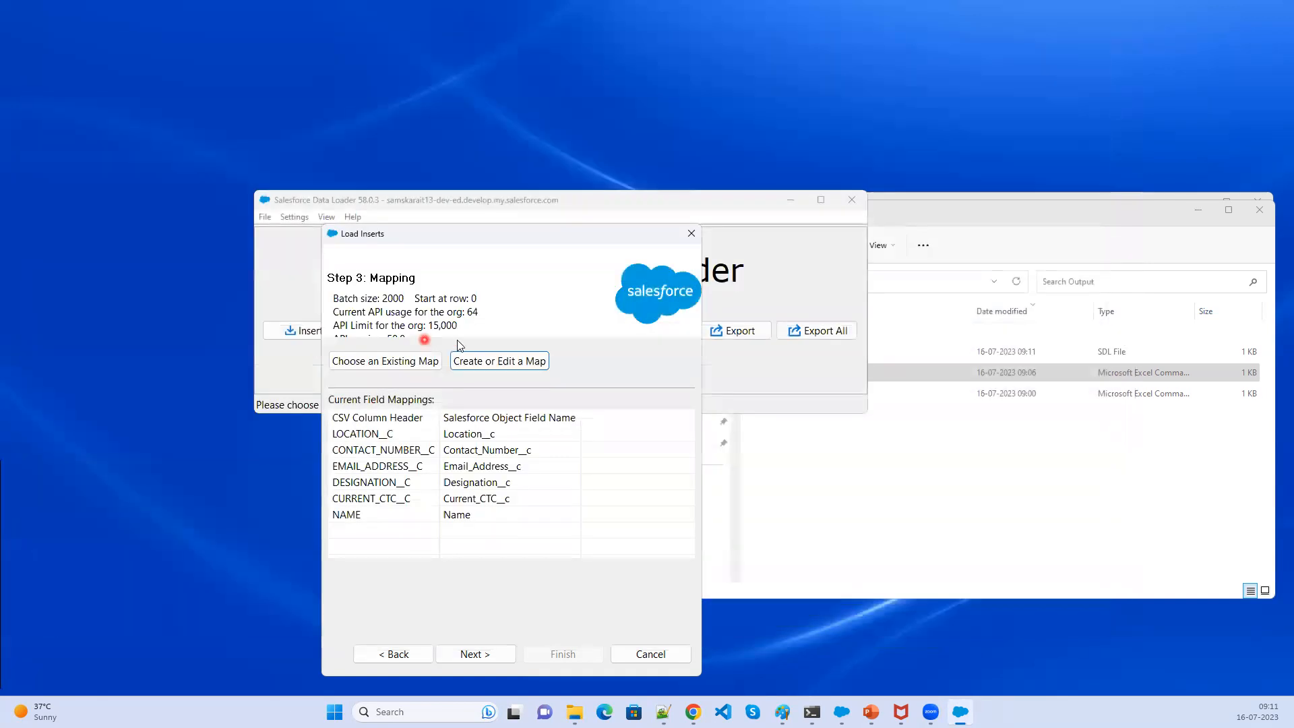
left_click(988, 453)
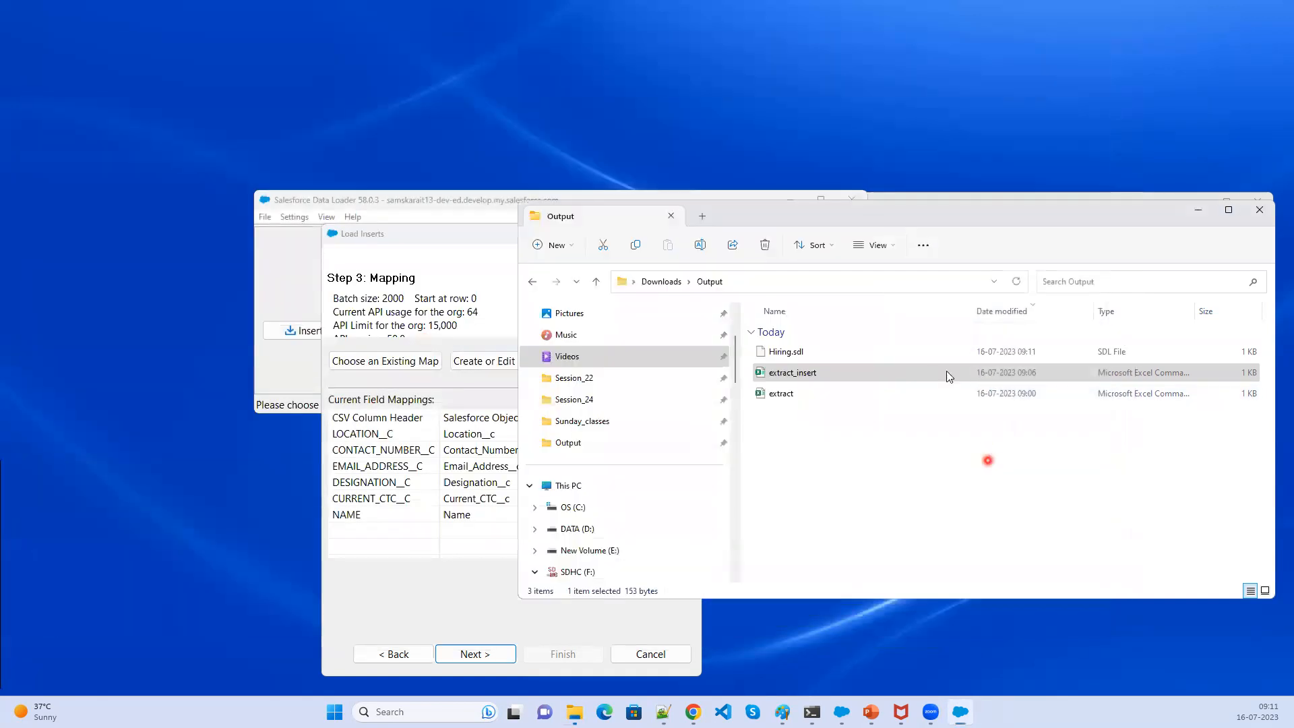
left_click(921, 346)
left_click(829, 352)
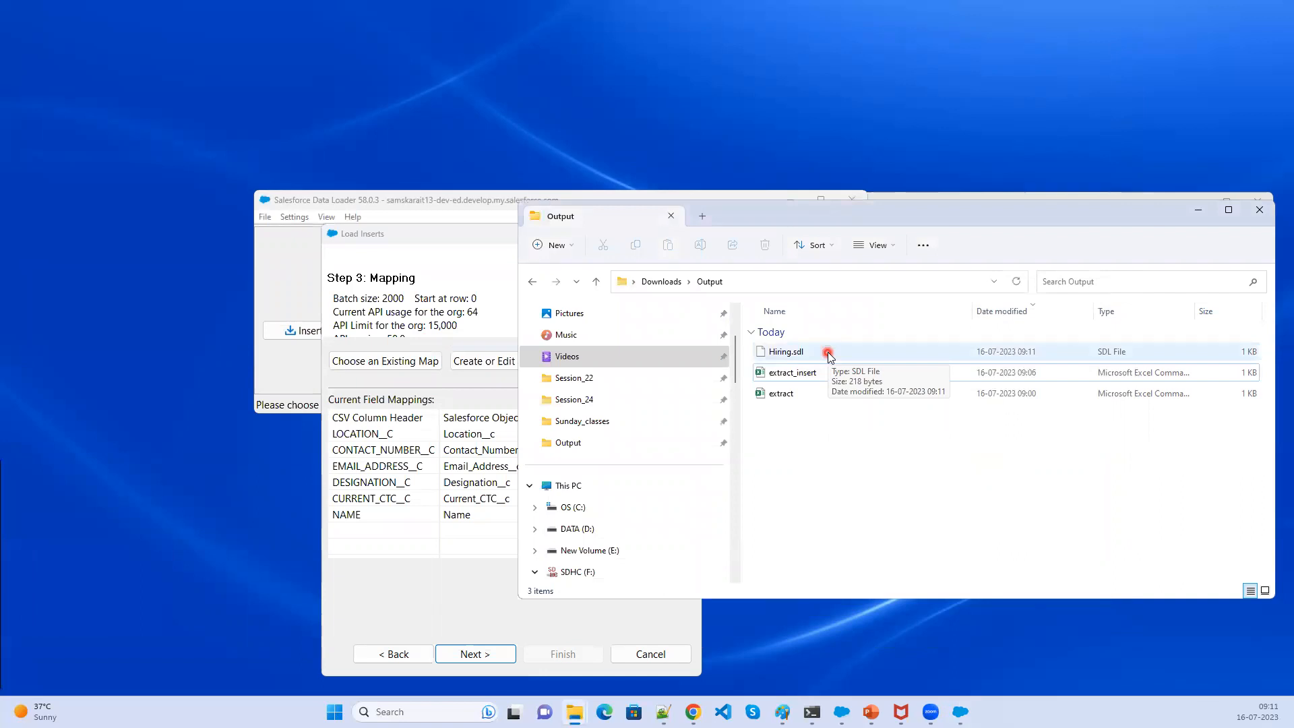
left_click(473, 658)
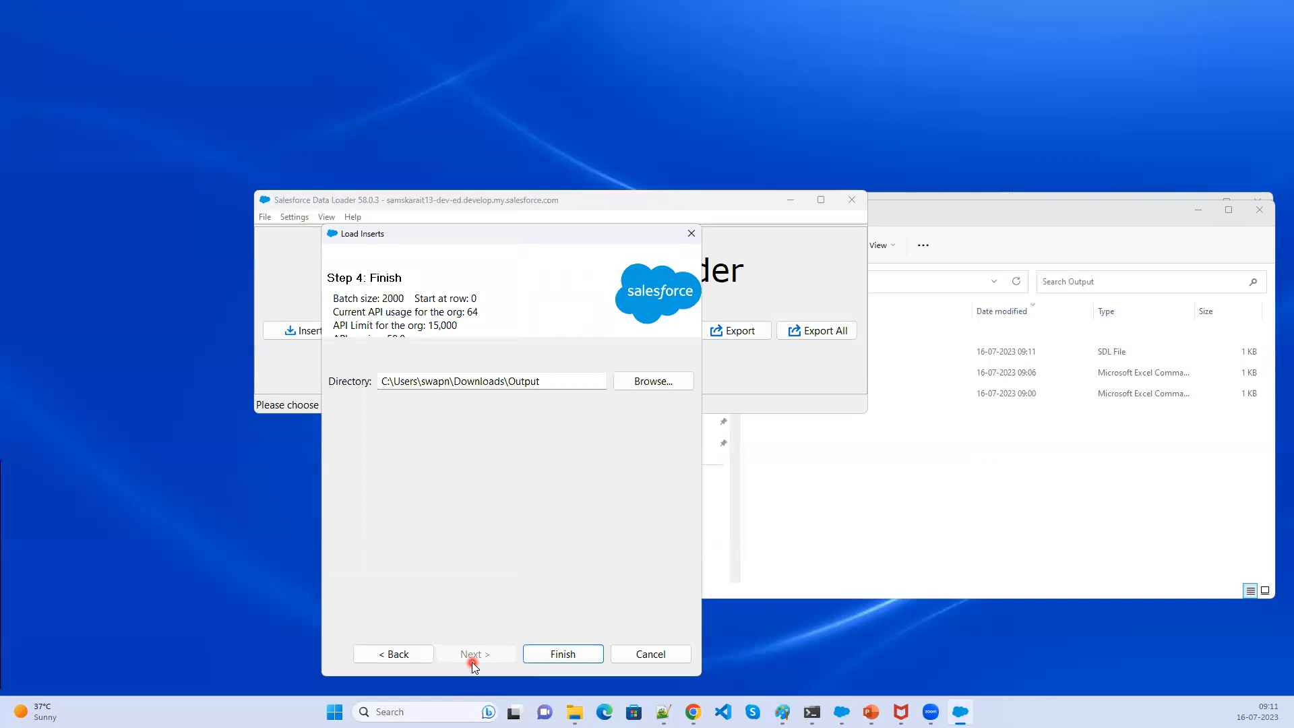
- Create a new folder named Result inside the Output folder
left_click(865, 543)
right_click(882, 454)
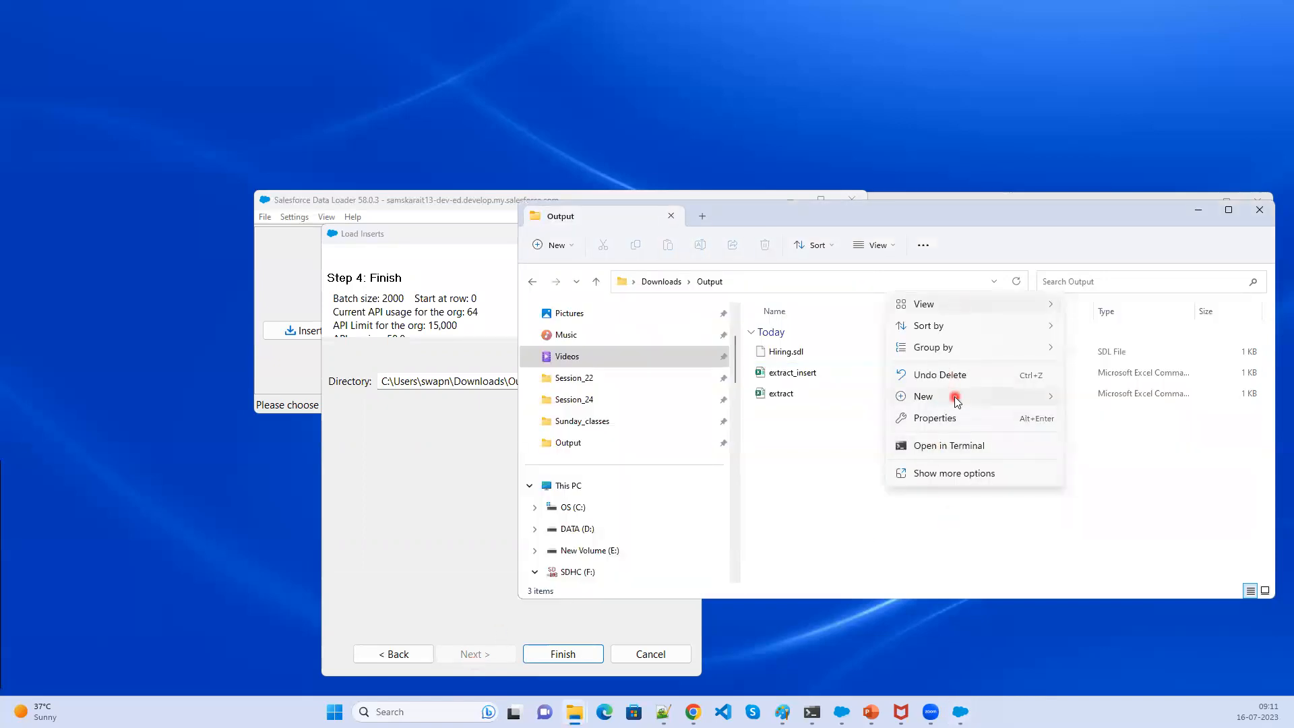
mouse_move(957, 398)
left_click(1106, 401)
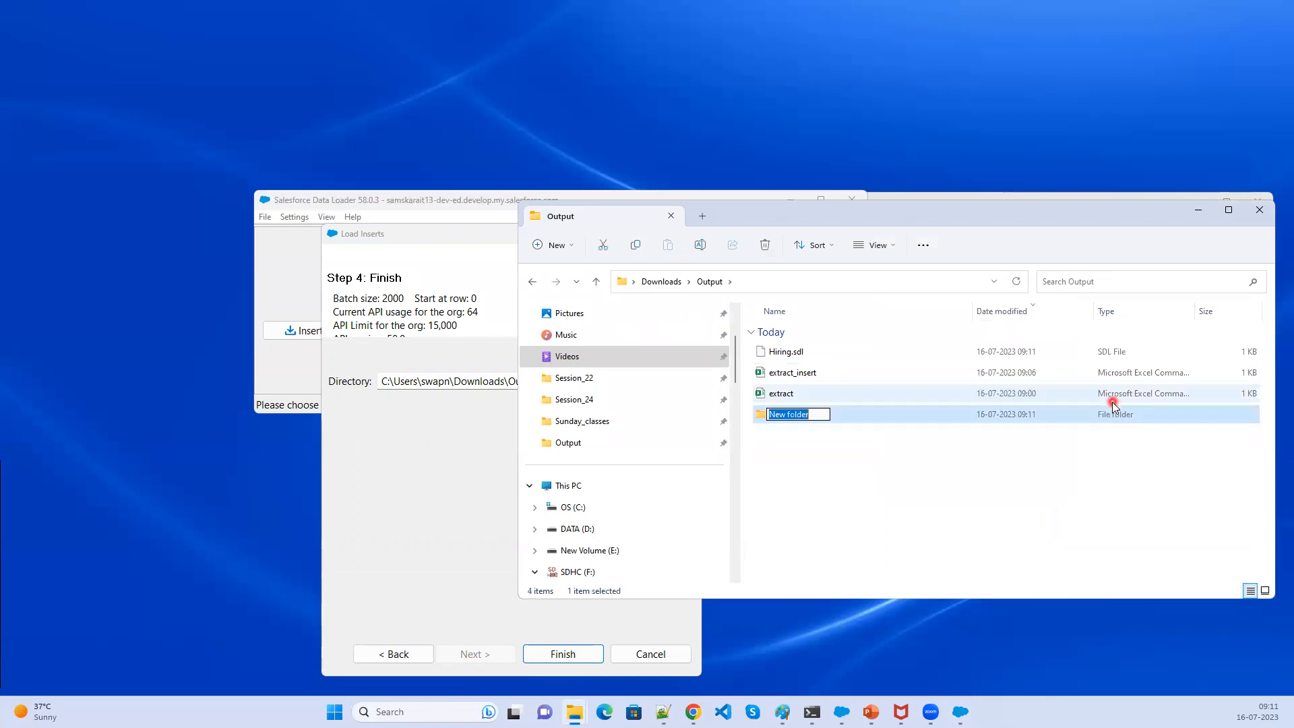
type("Result")
key("Return")
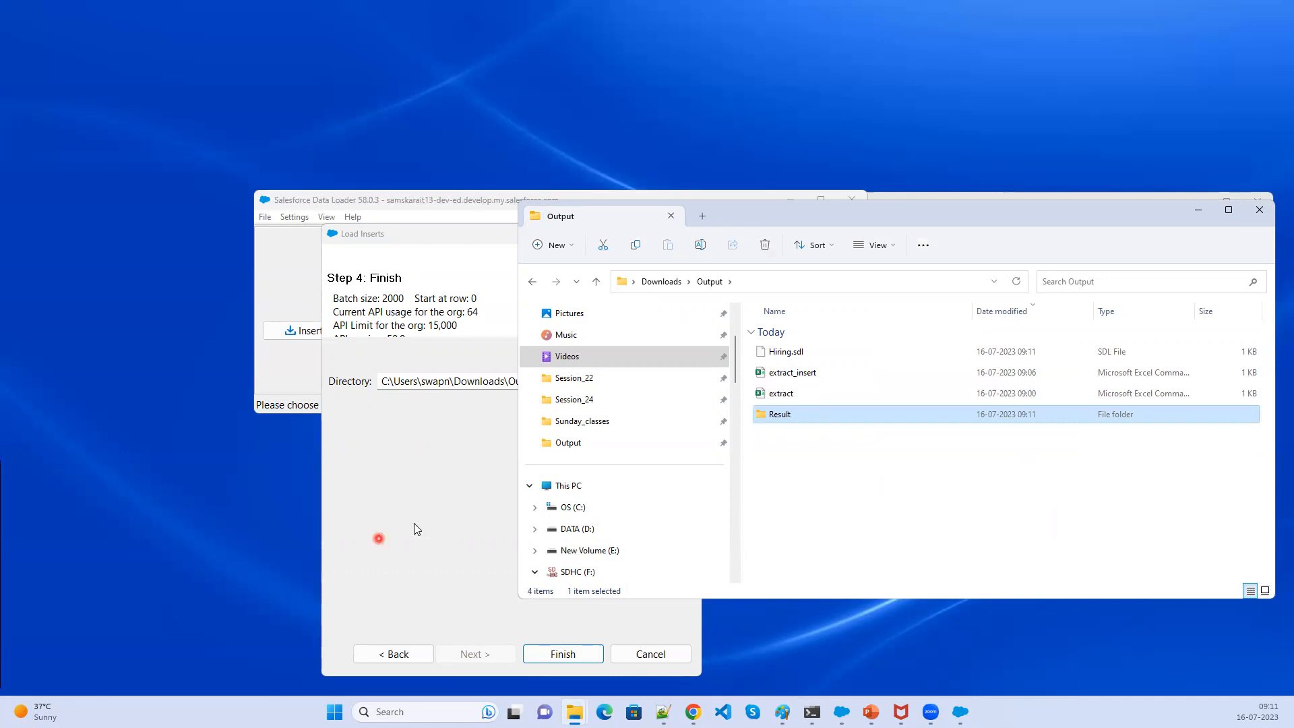
- Choose the Result folder as the output directory for the insert results
left_click(466, 499)
left_click(656, 383)
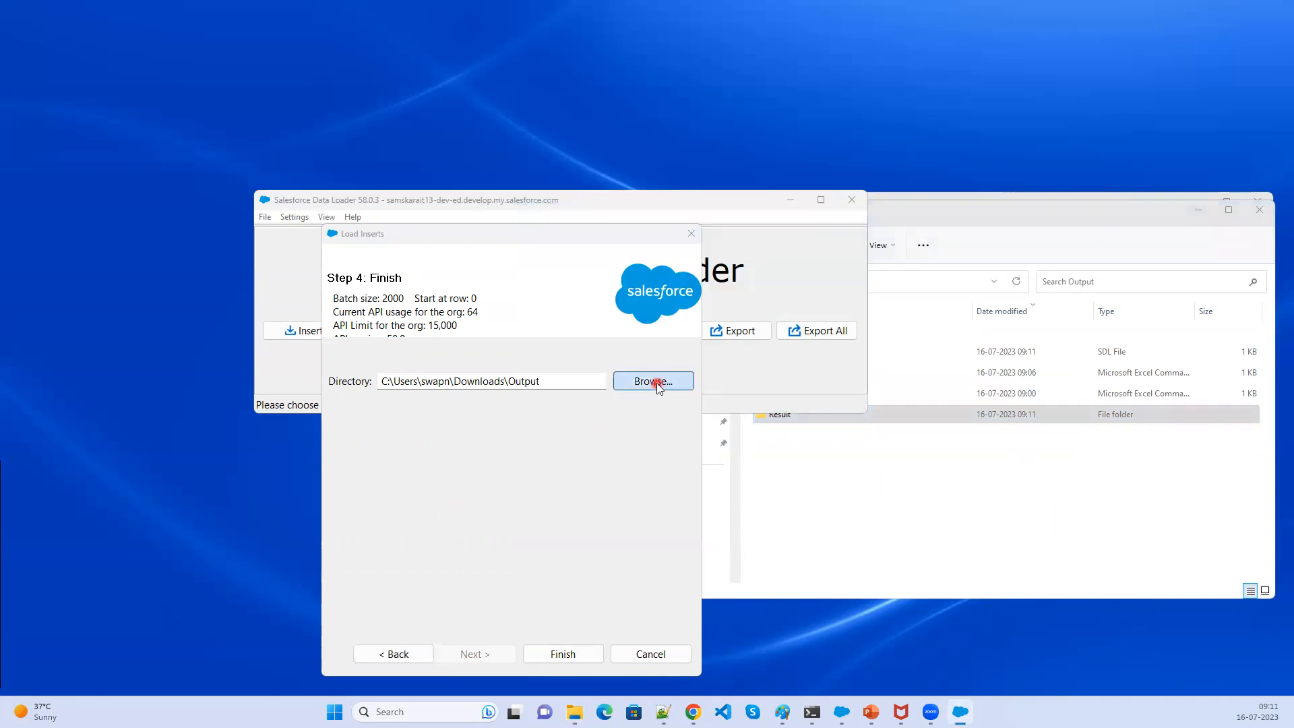
left_click(547, 373)
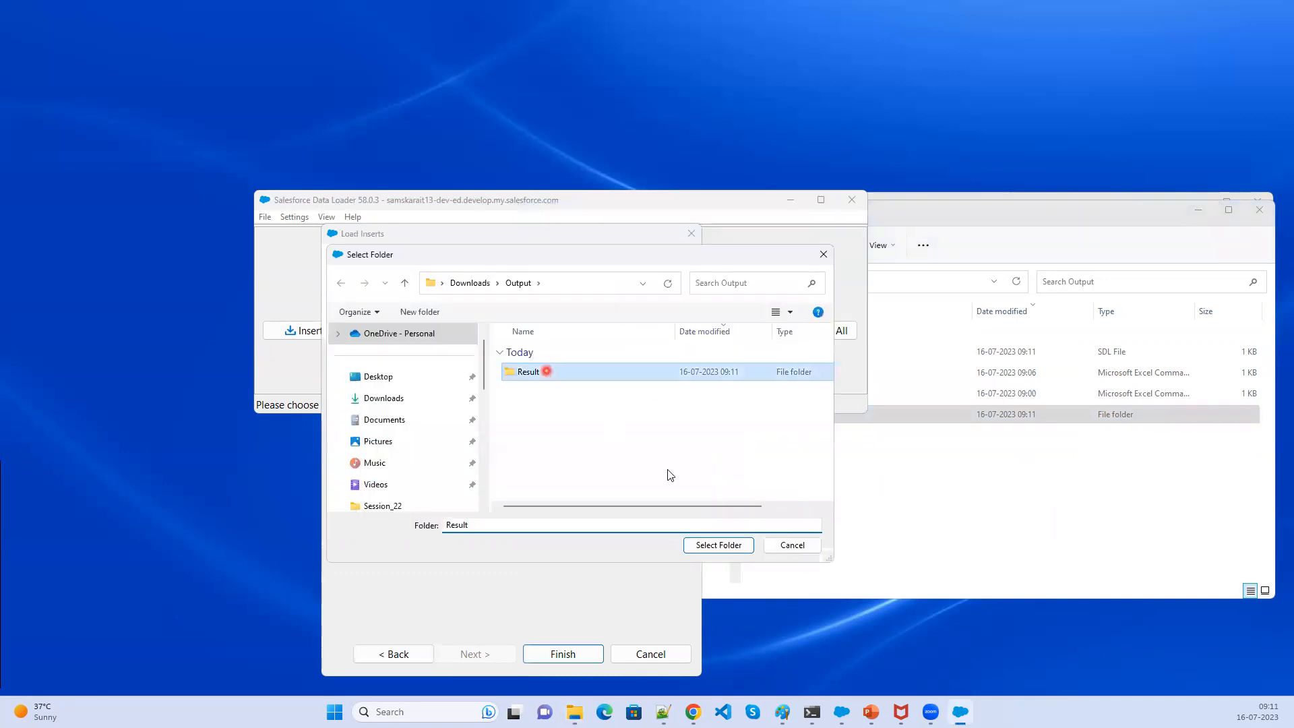
left_click(724, 550)
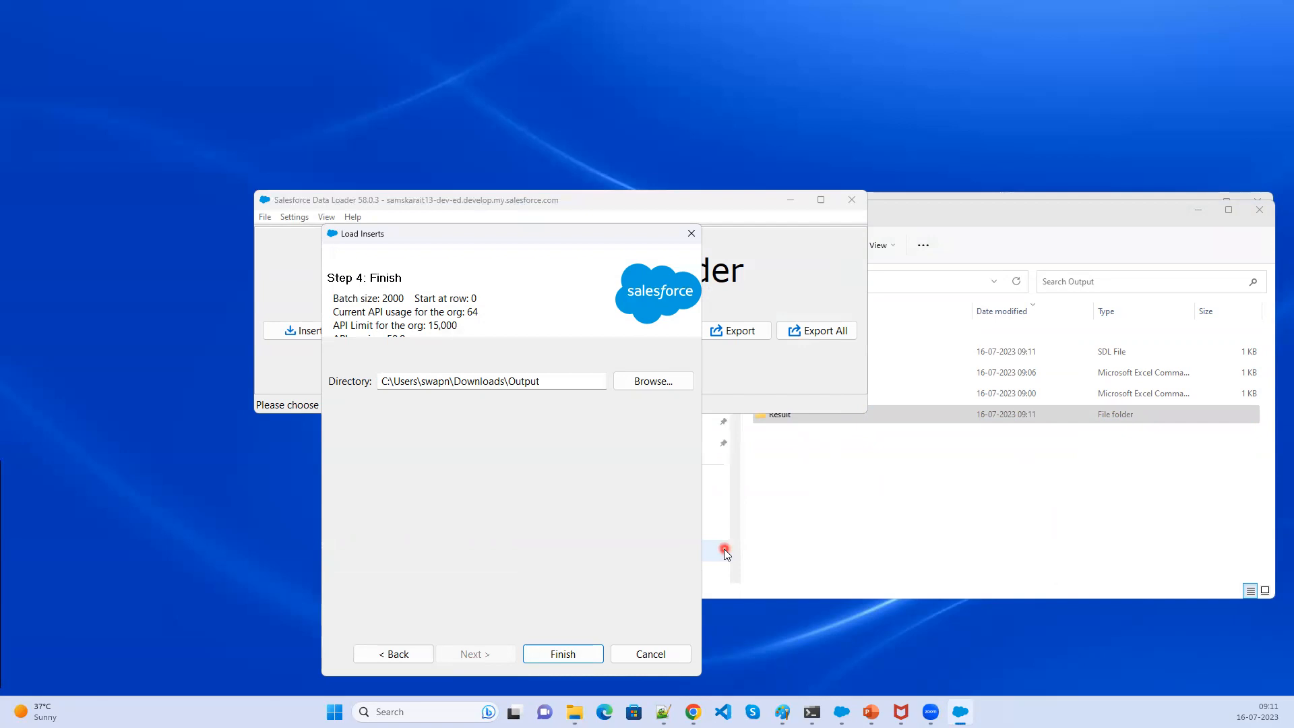
- Finish and confirm the insert, then open the successes file in the CSV viewer
left_click(588, 656)
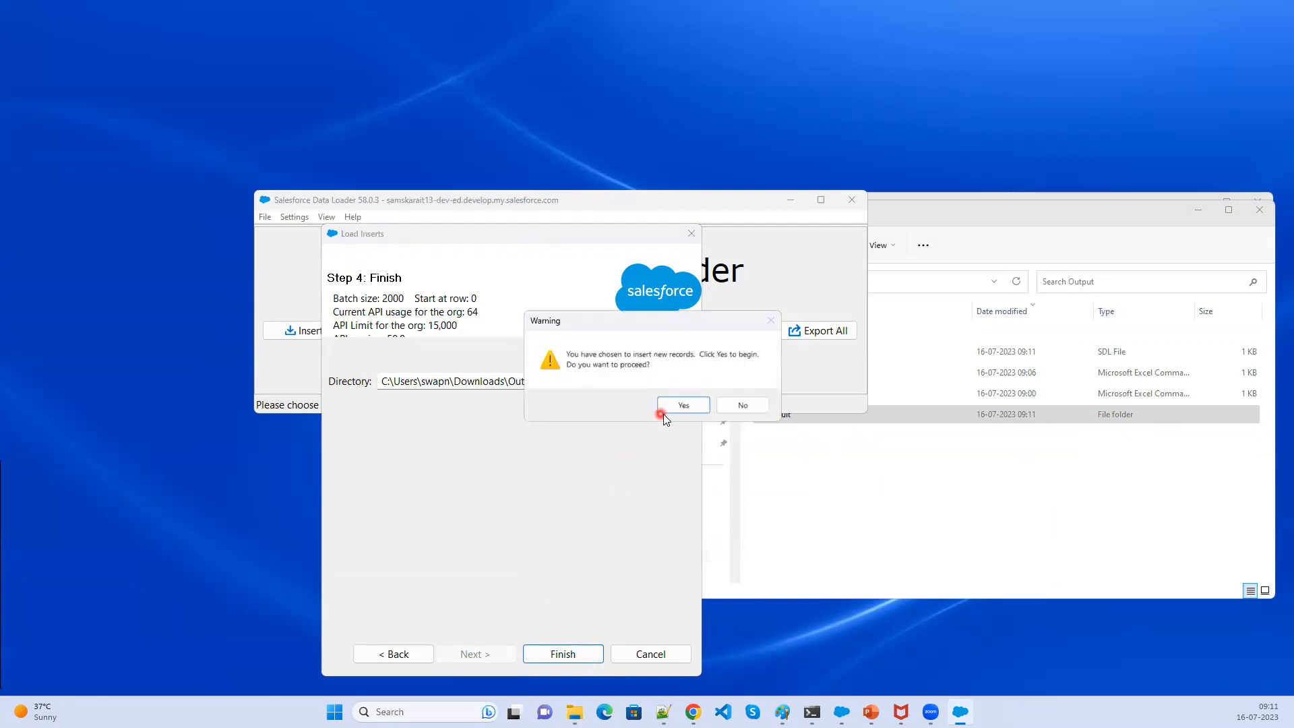
left_click(671, 409)
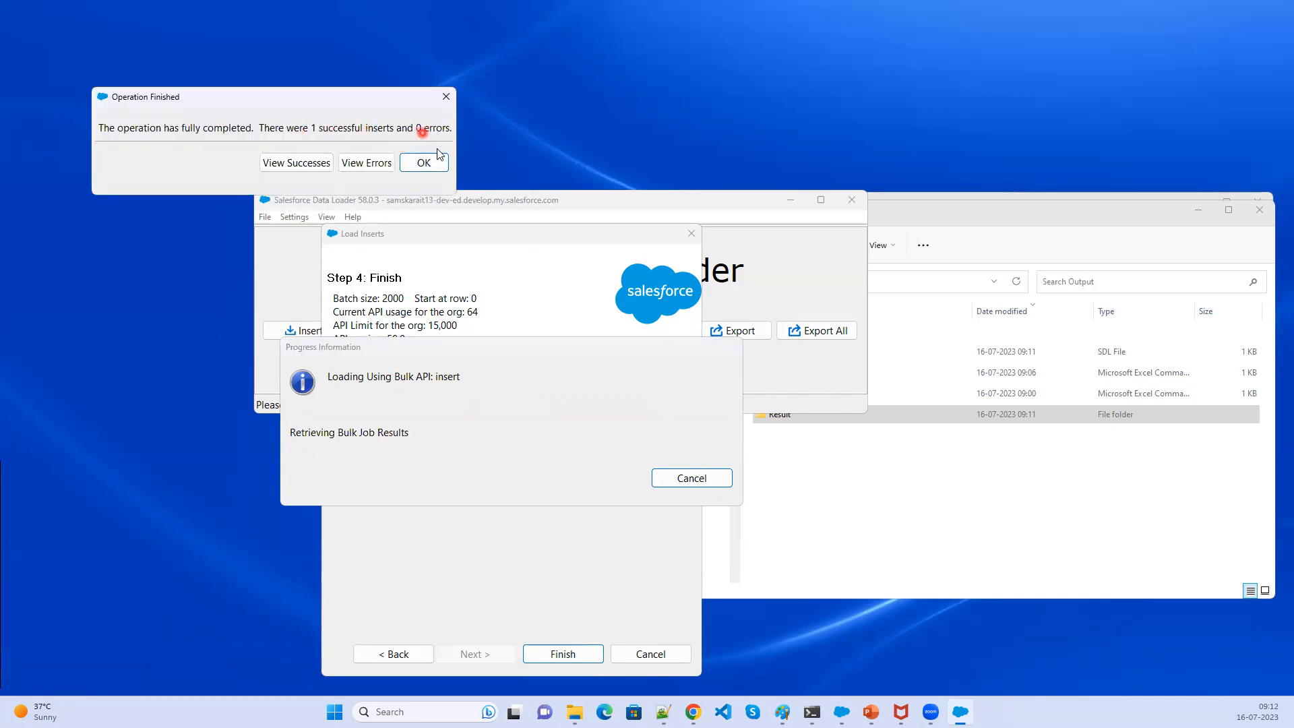
left_click(288, 163)
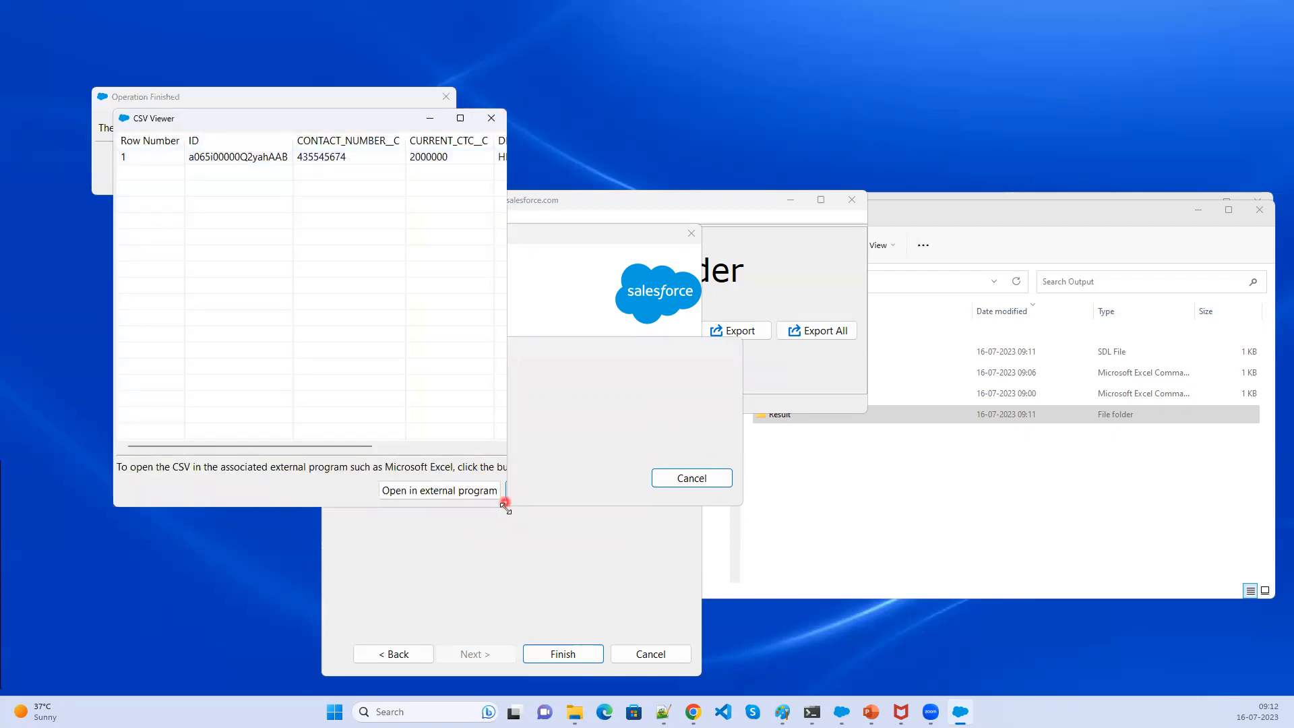
left_click_drag(507, 509, 1079, 587)
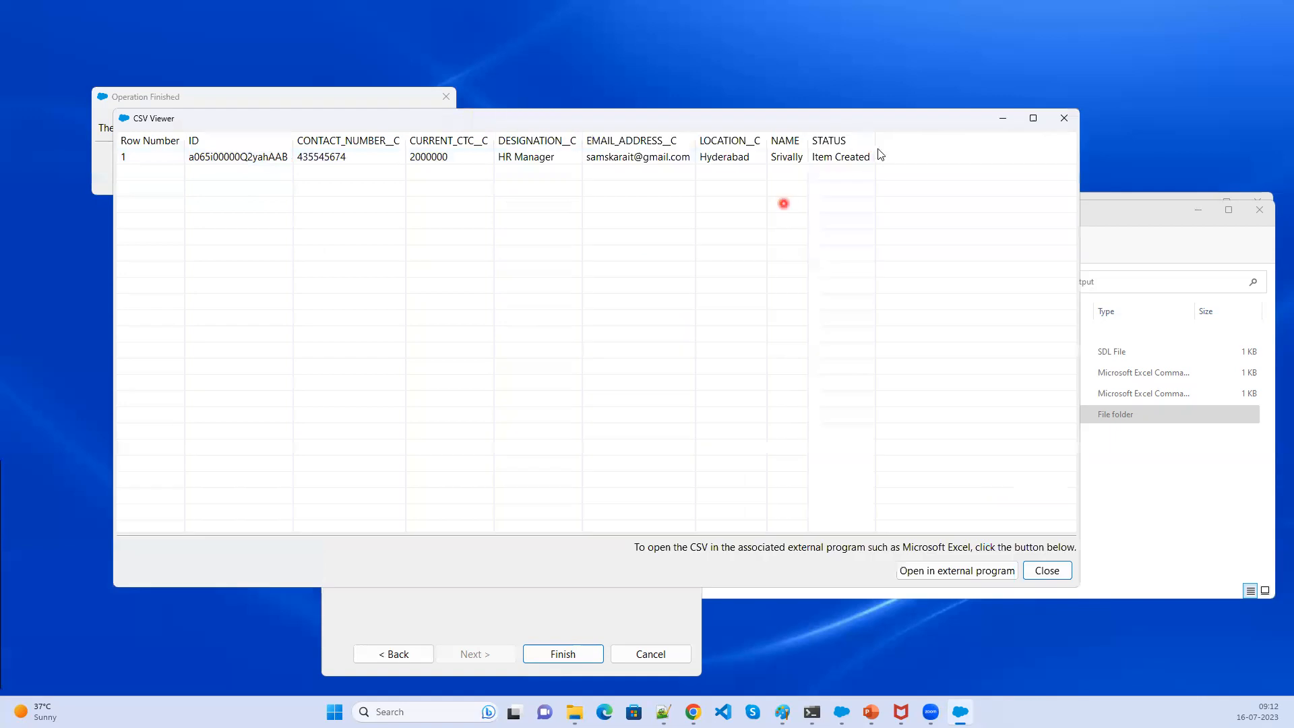
- Open the Result folder and enlarge the icons to examine the generated success and error files
left_click(1100, 481)
double_click(776, 413)
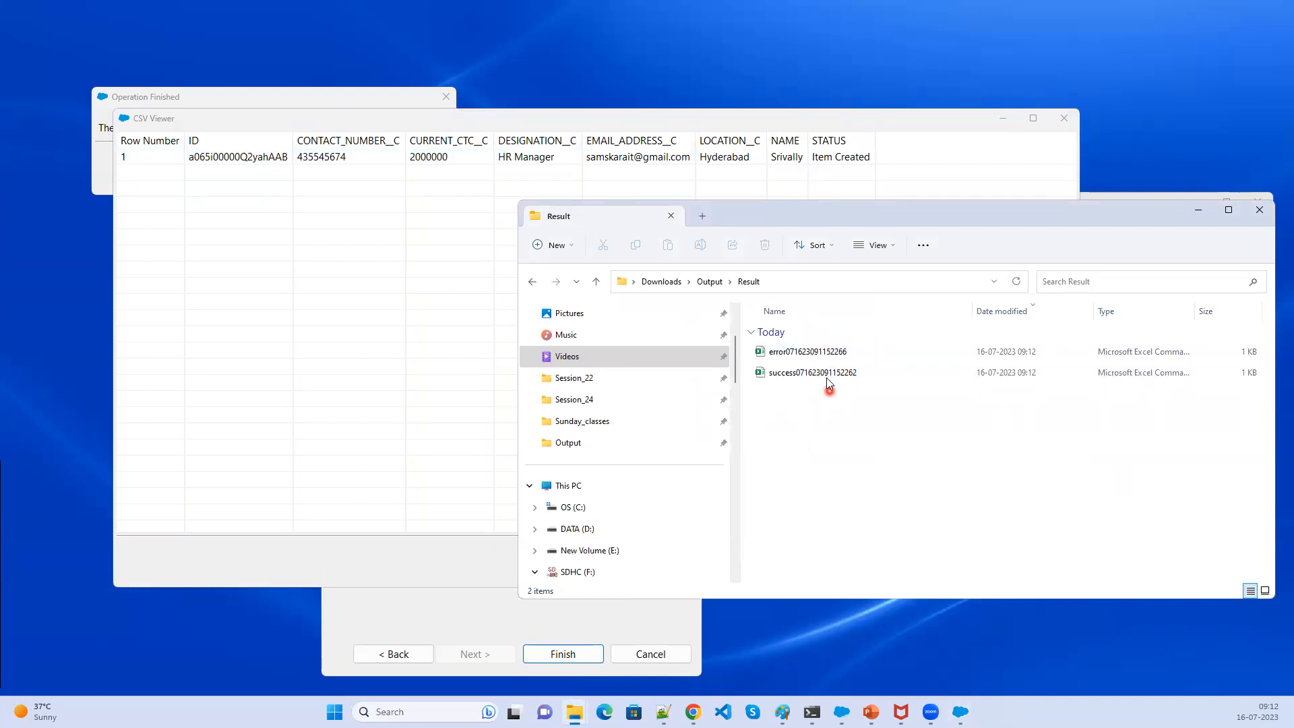
scroll(840, 454, "up", 4)
scroll(839, 454, "up", 5)
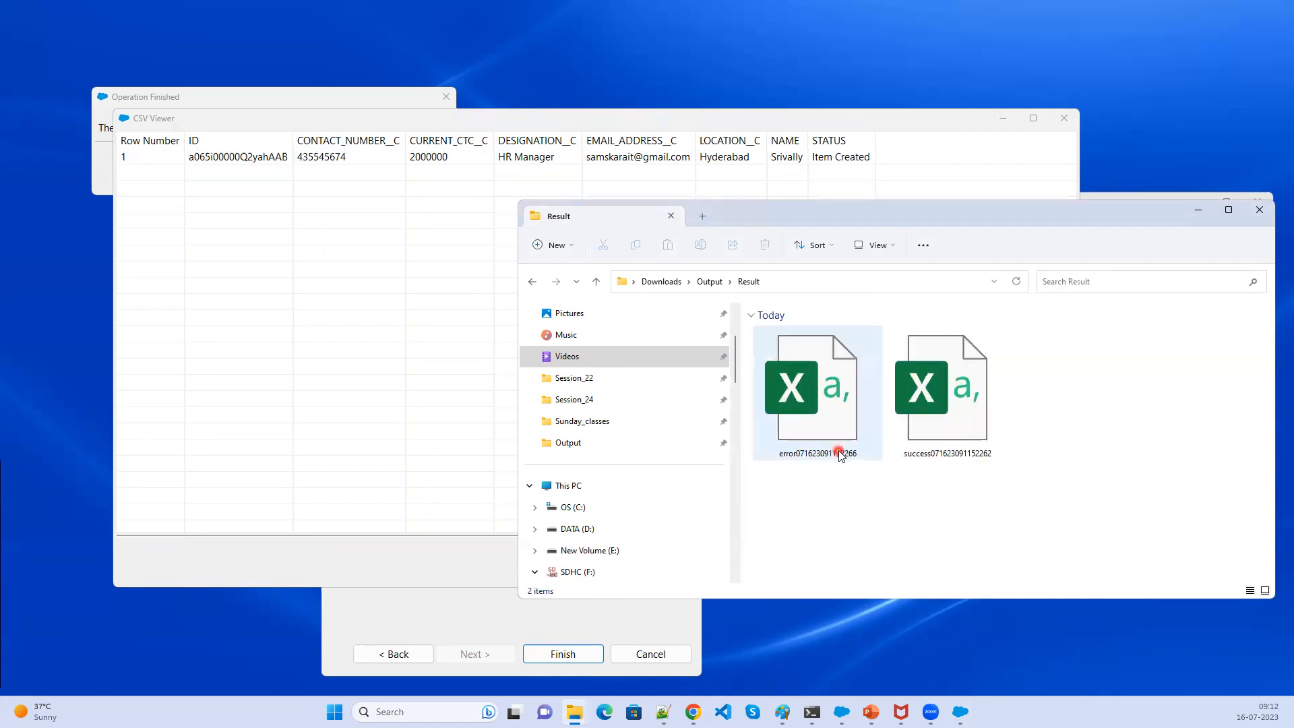
scroll(839, 454, "up", 1)
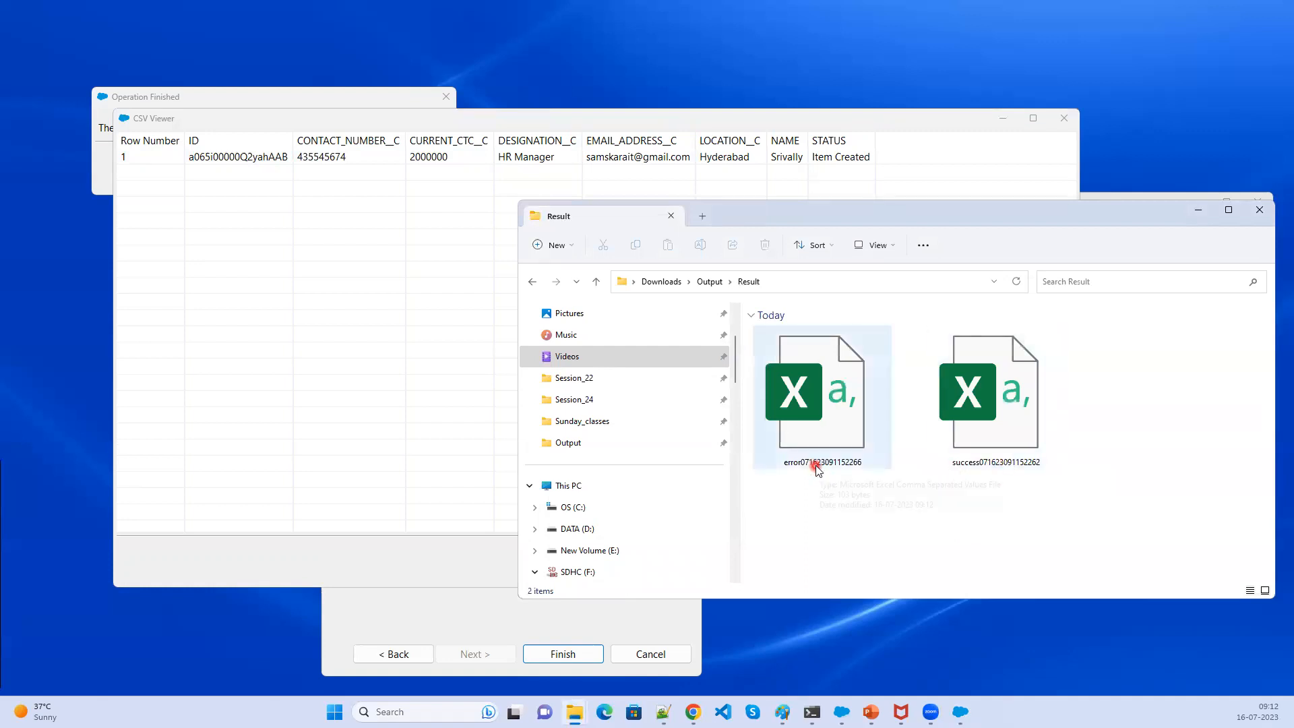
- Open the success file in Excel, zoom in, and widen all columns to fit their contents
double_click(1002, 444)
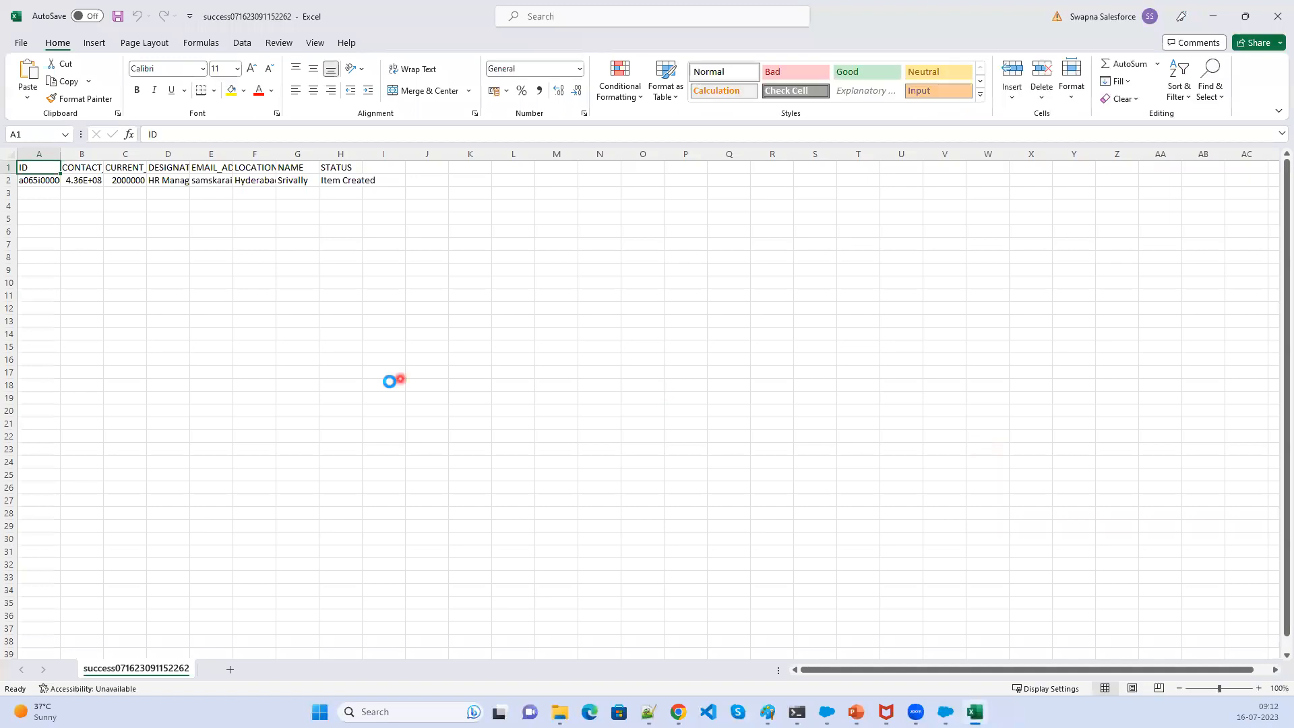
scroll(389, 382, "up", 8)
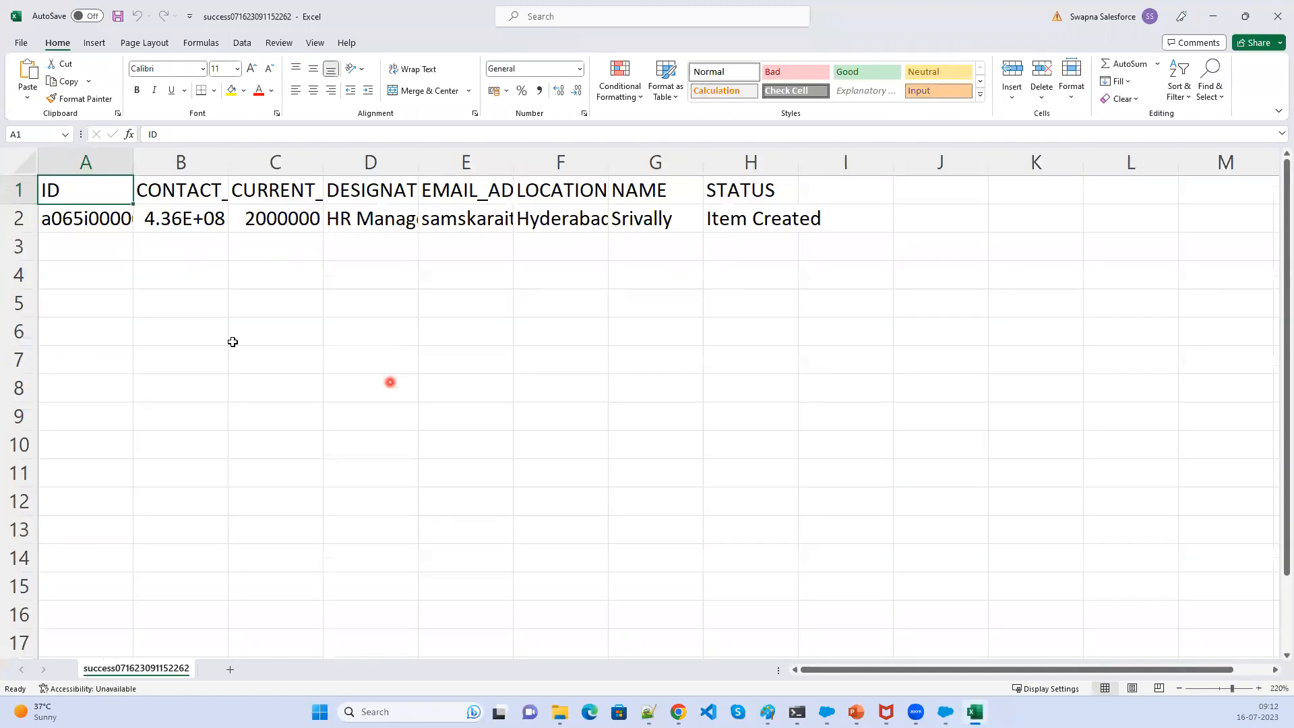
left_click(30, 165)
double_click(131, 170)
left_click(410, 364)
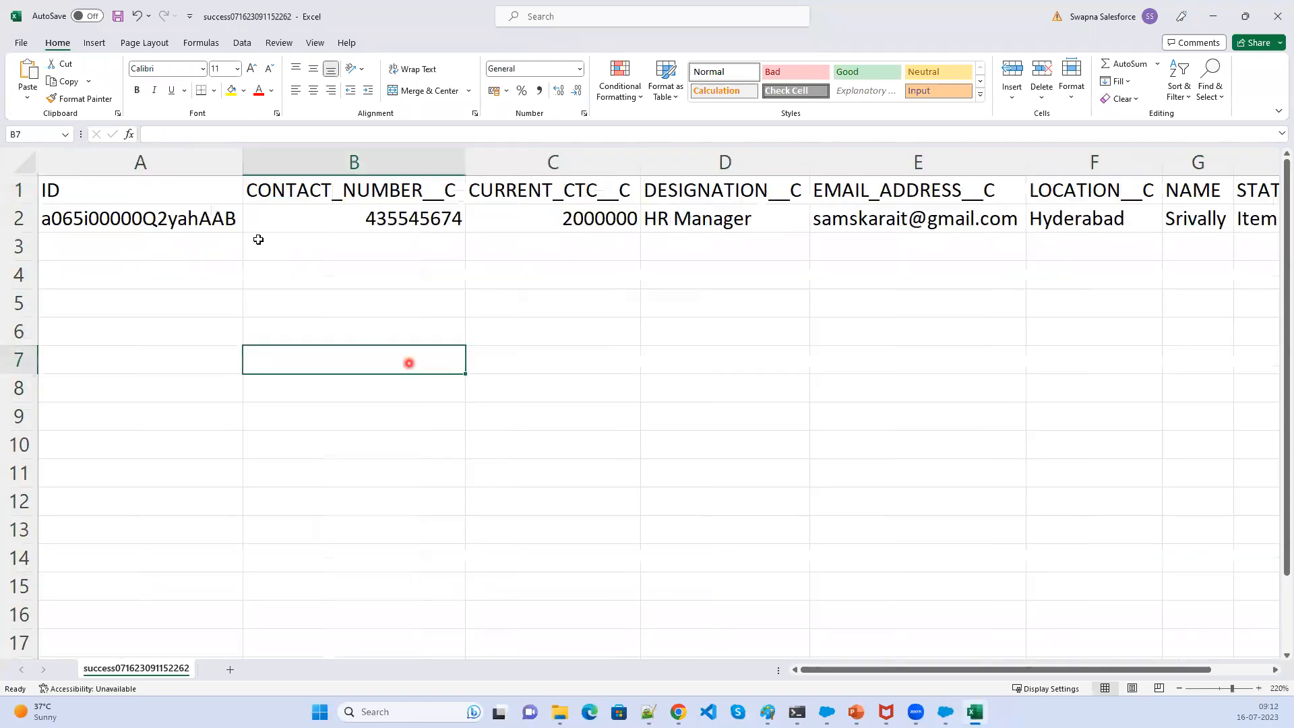
- Review the created record's field values and STATUS column, then close the workbook without saving
left_click(161, 219)
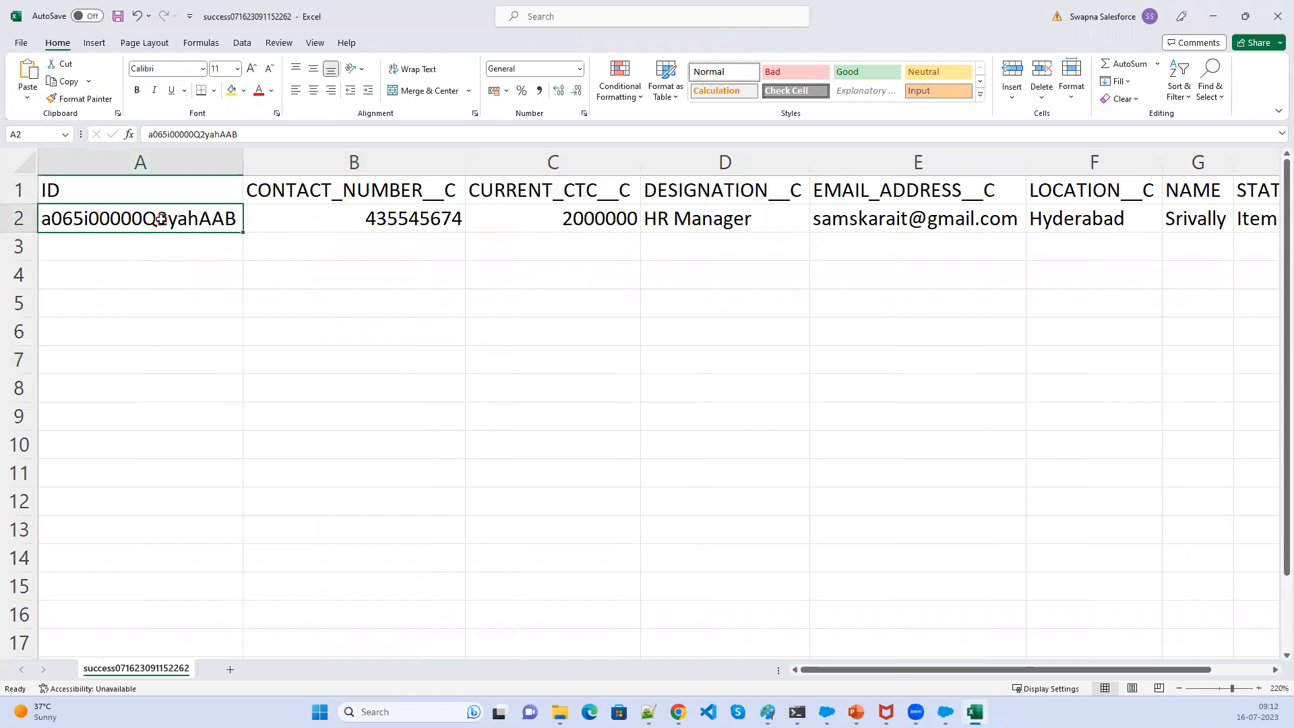
left_click(417, 221)
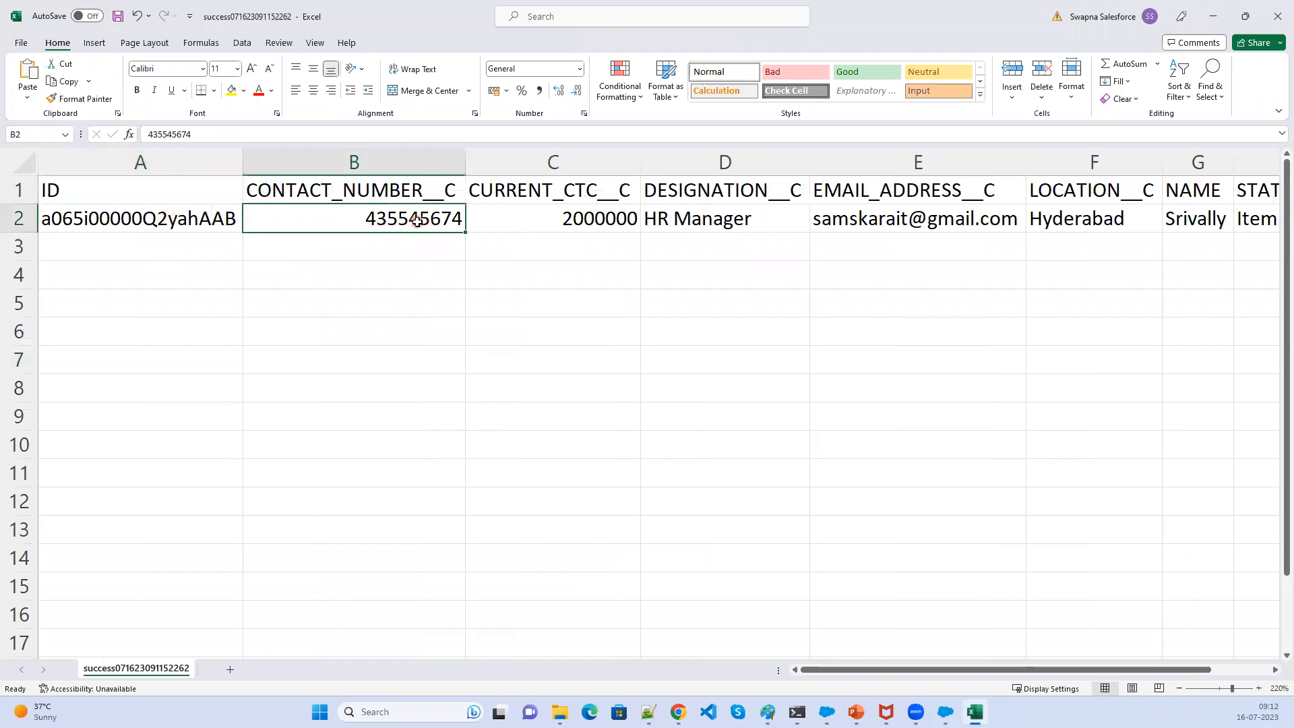
key("Right")
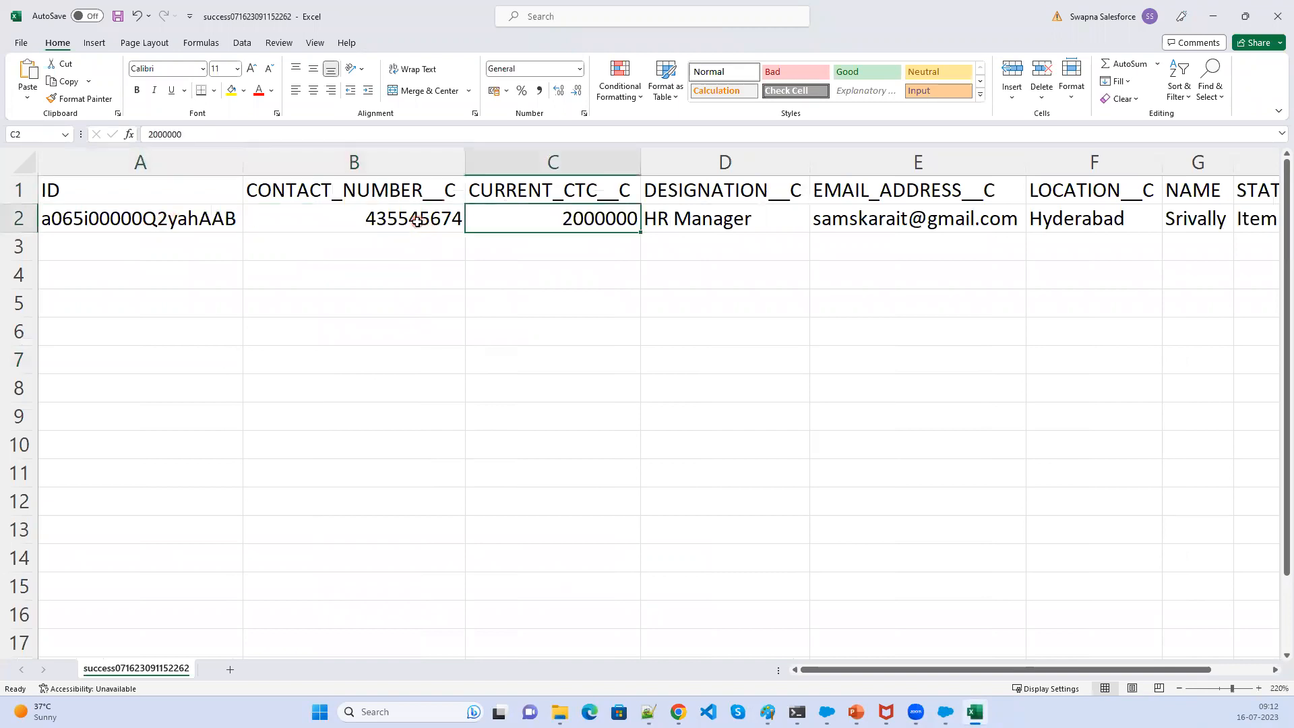
key("Right")
key("Right")
key("Right")
key("Right")
key("Right")
key("Right")
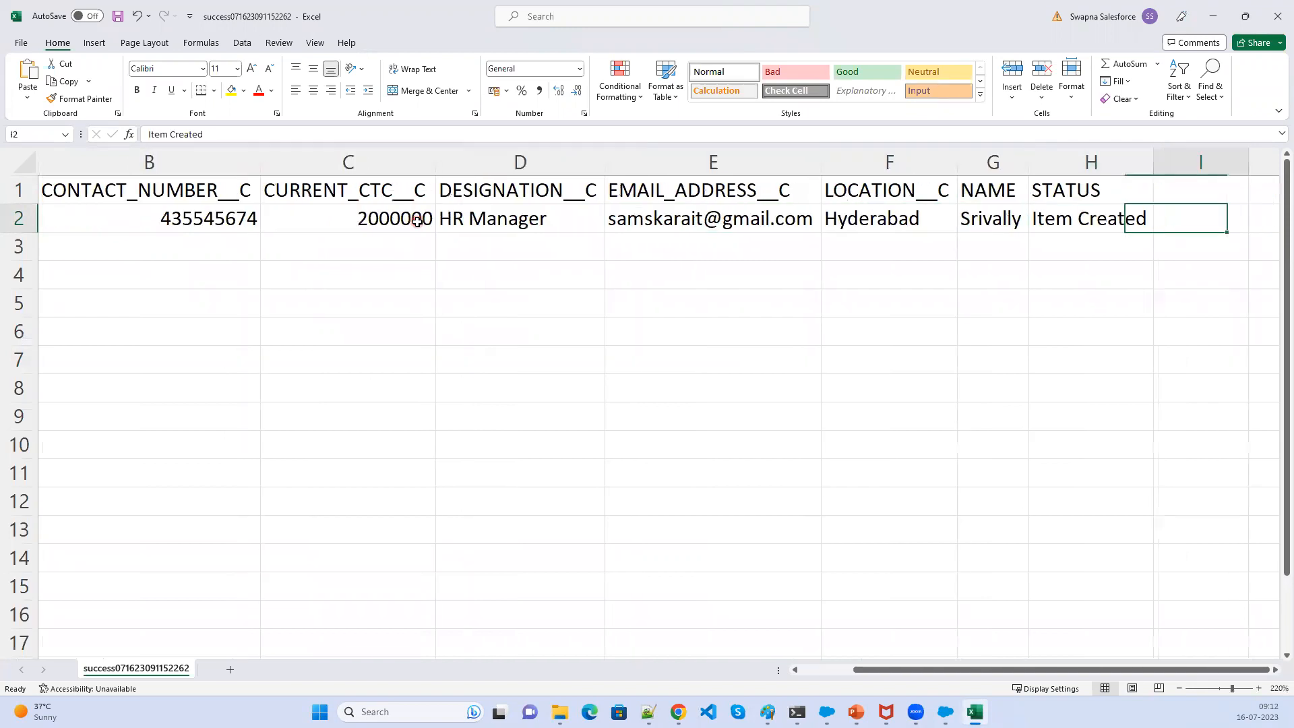
left_click(1082, 191)
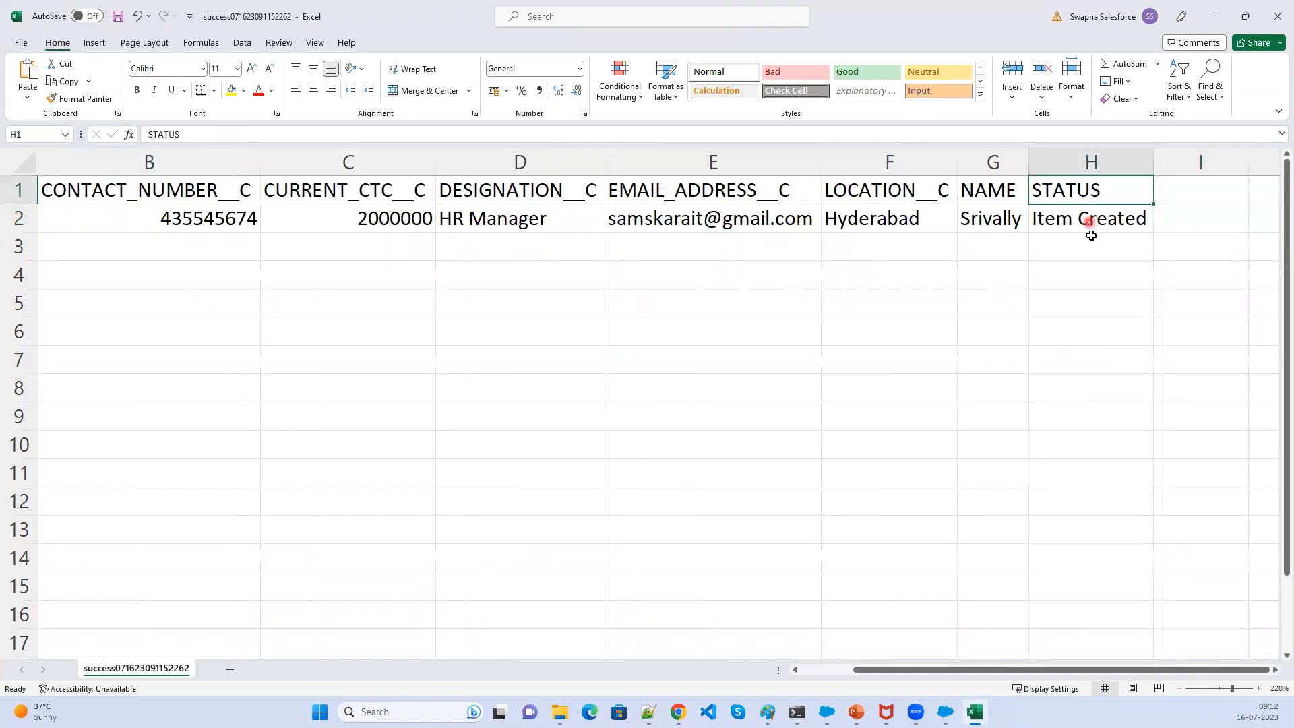
left_click(1093, 229)
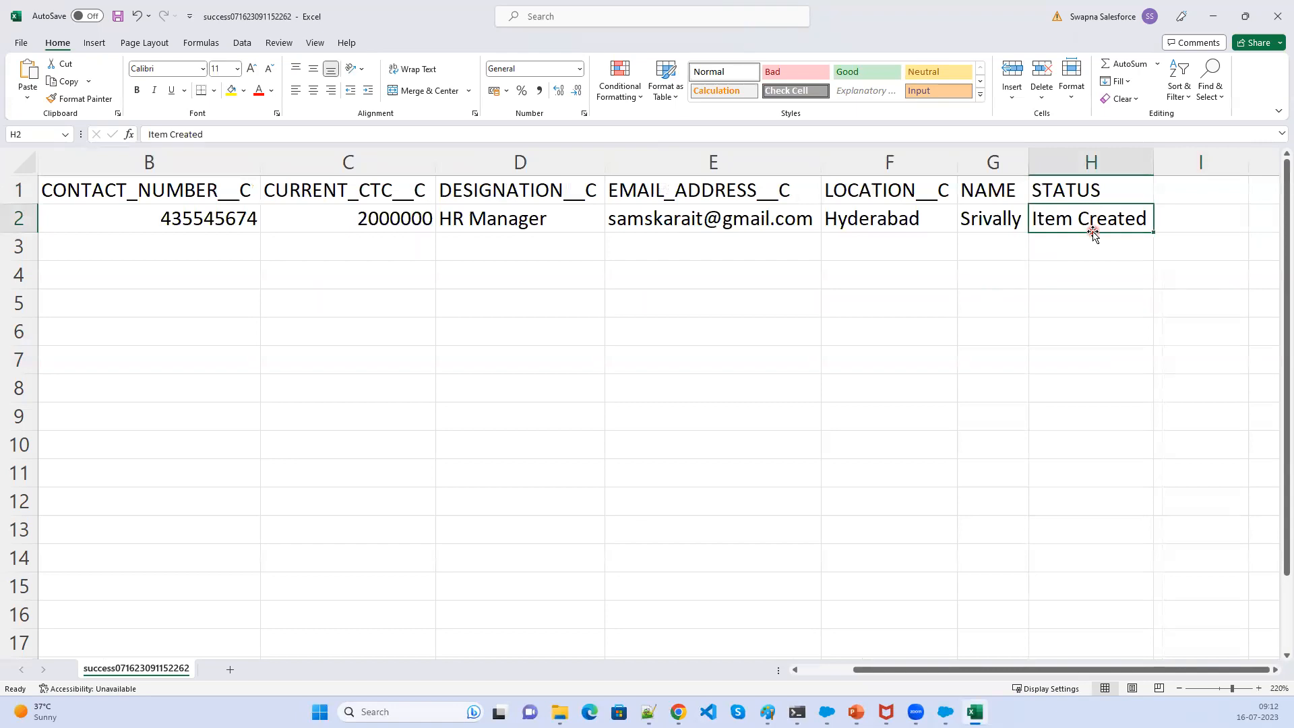
key("Return")
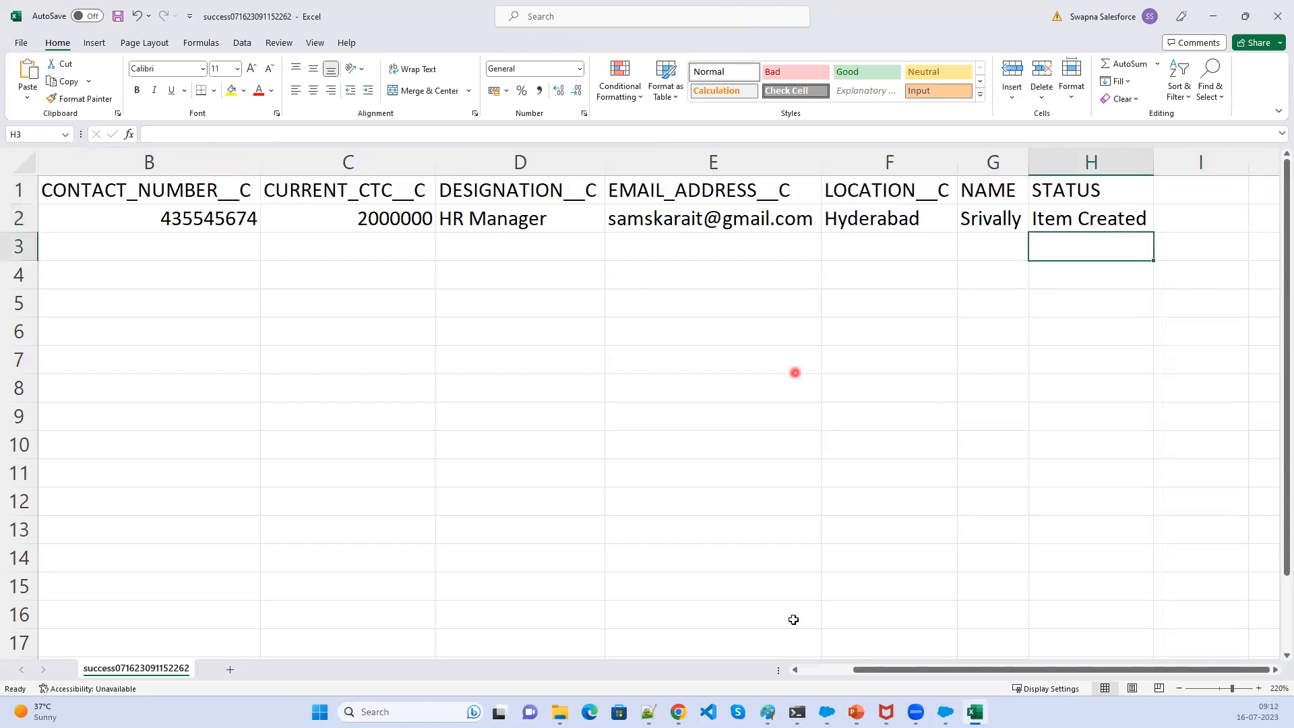
left_click_drag(890, 670, 838, 671)
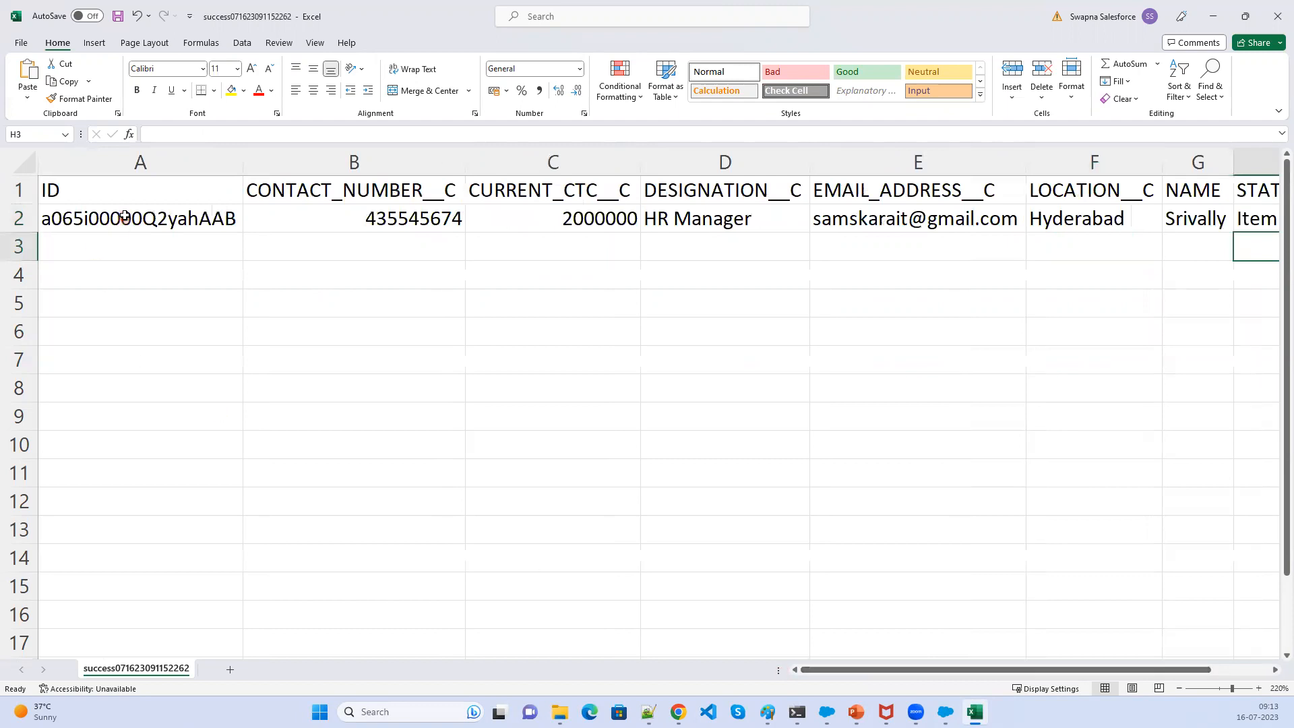
left_click(125, 216)
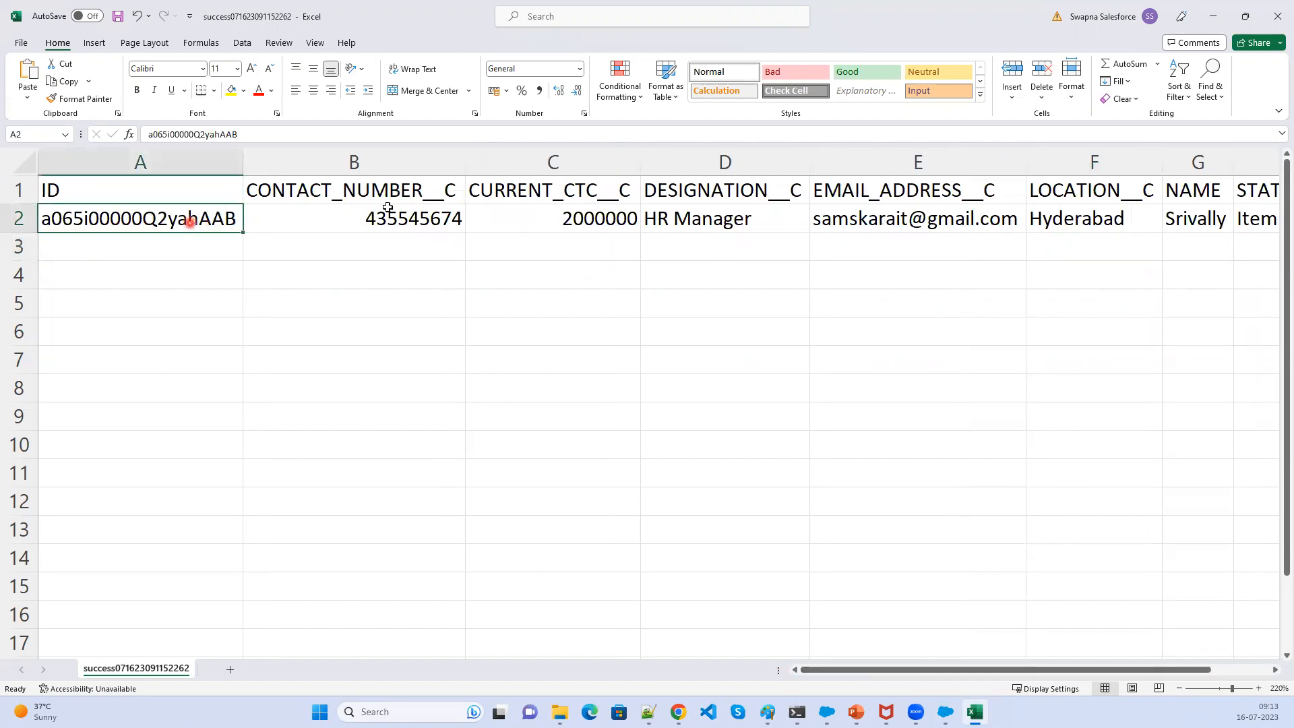
left_click(1276, 15)
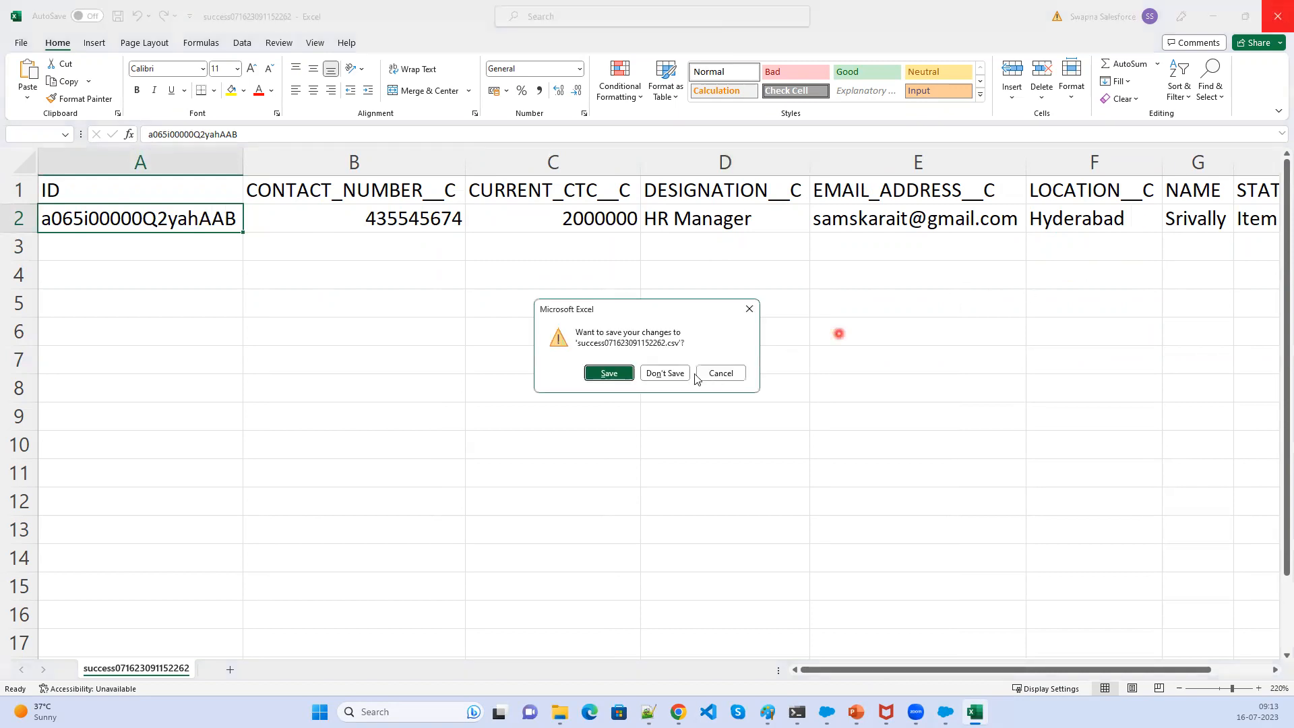
left_click(682, 374)
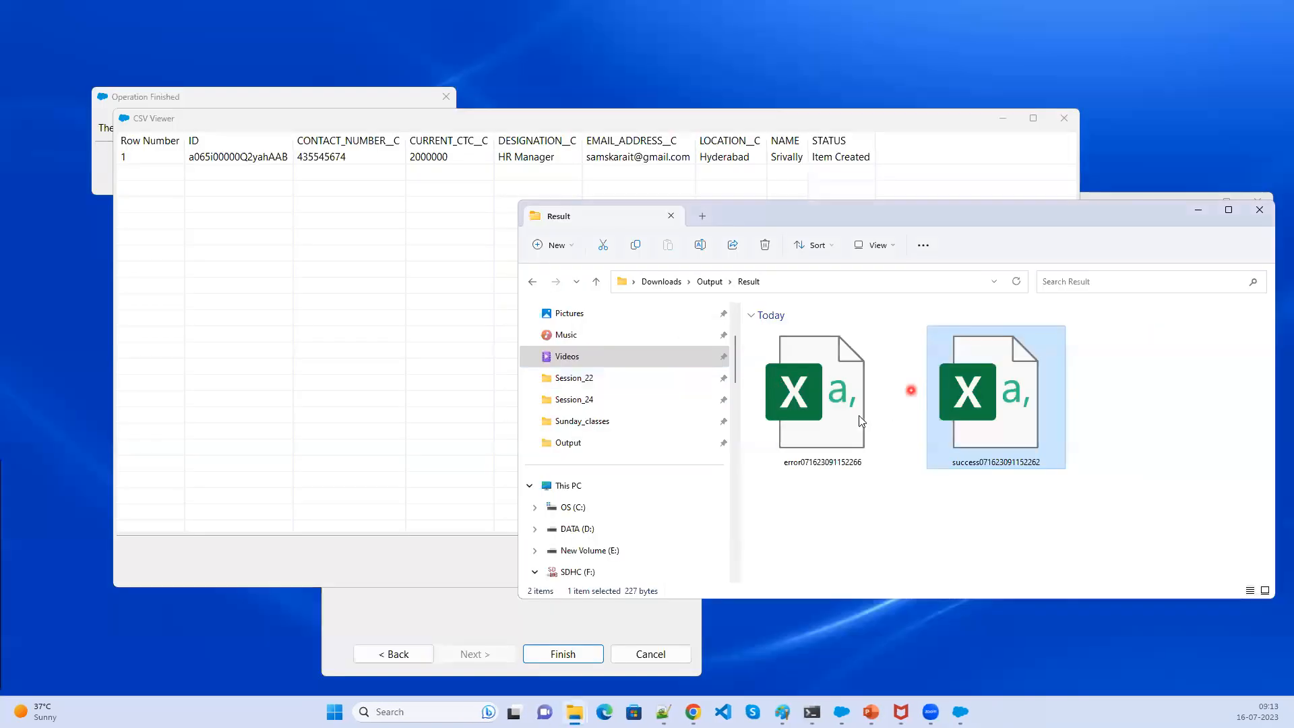
- Open the error file in Excel and zoom in to examine its columns and ERROR field
left_click(843, 417)
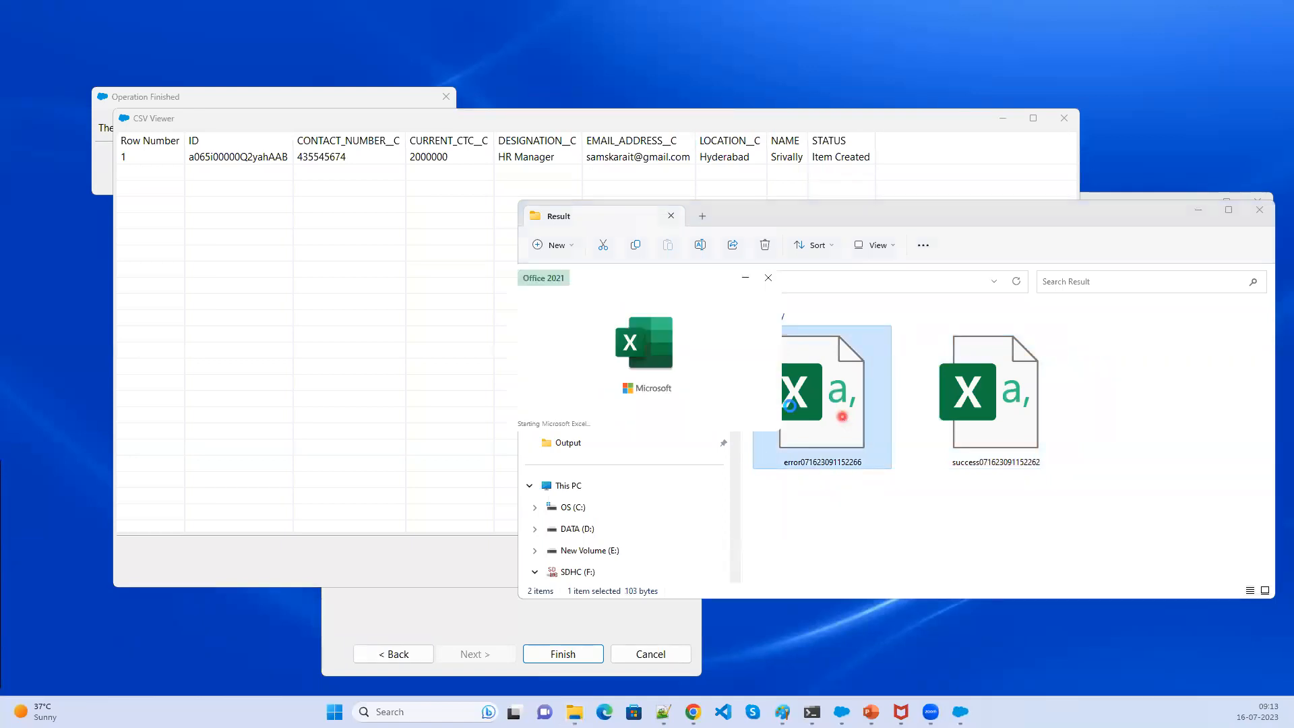
scroll(537, 408, "up", 9, "ctrl")
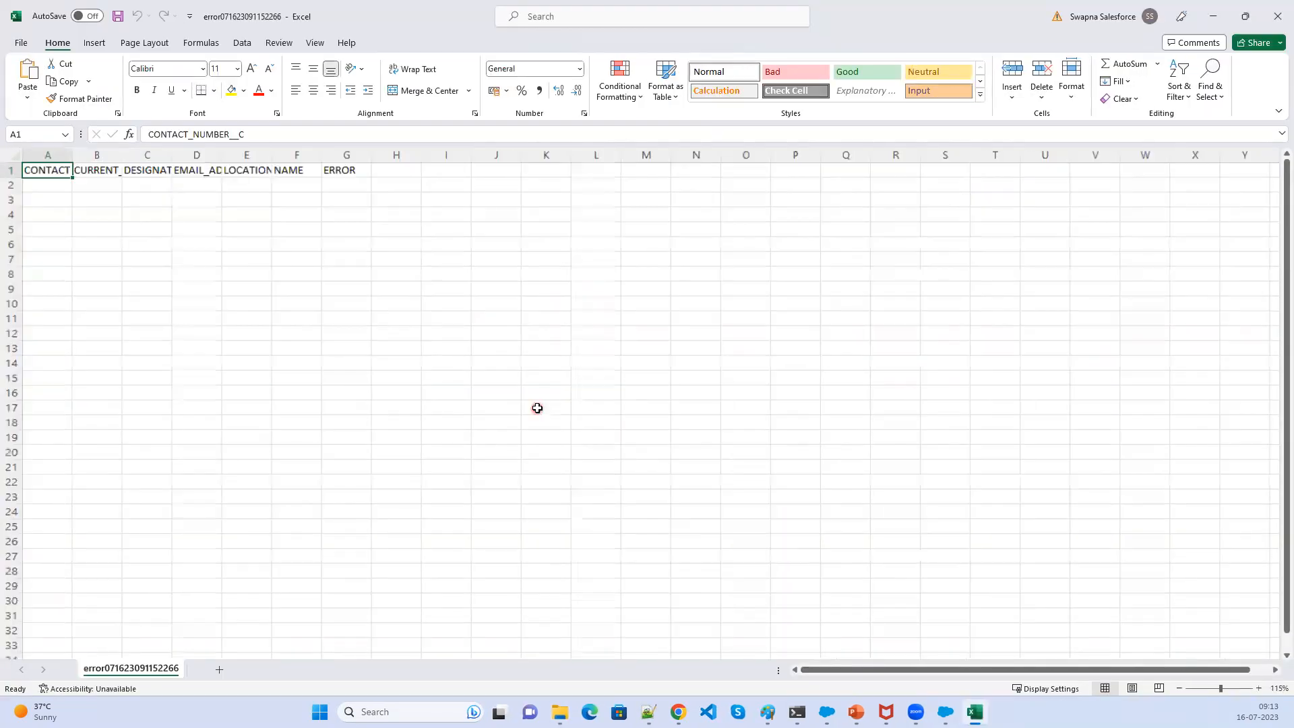
scroll(538, 408, "up", 6, "ctrl")
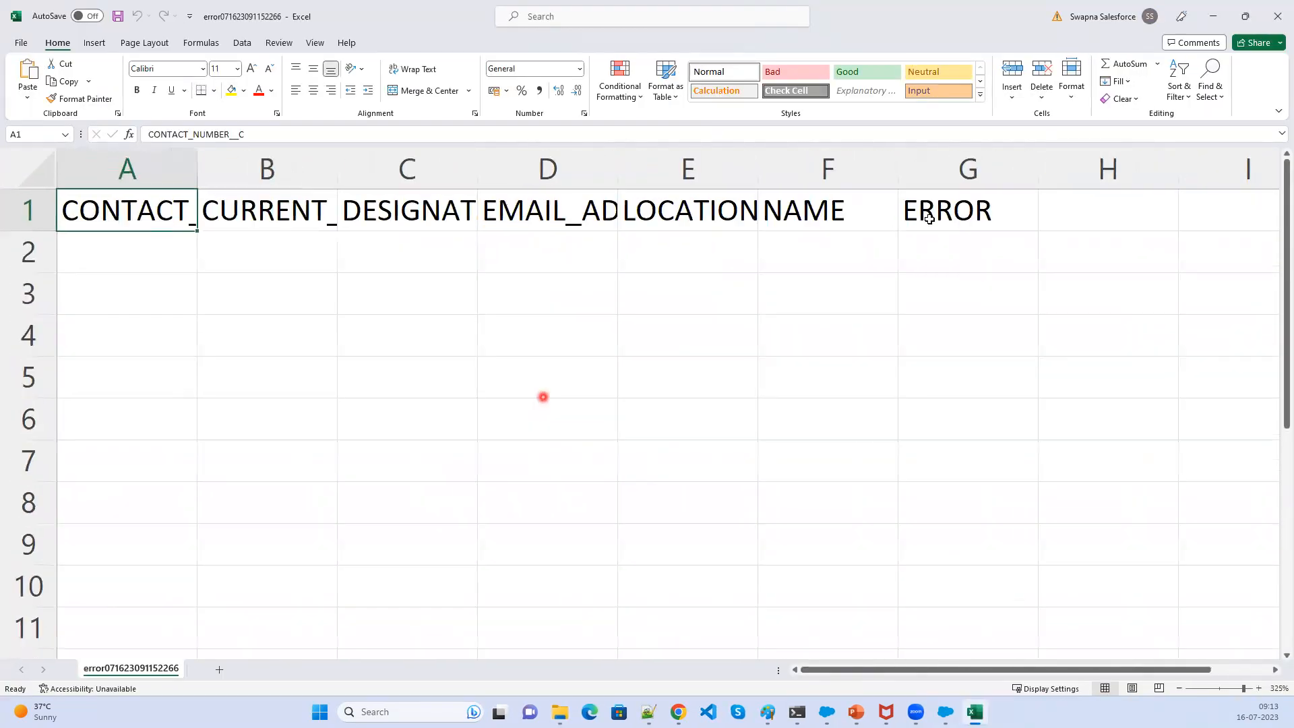
double_click(954, 244)
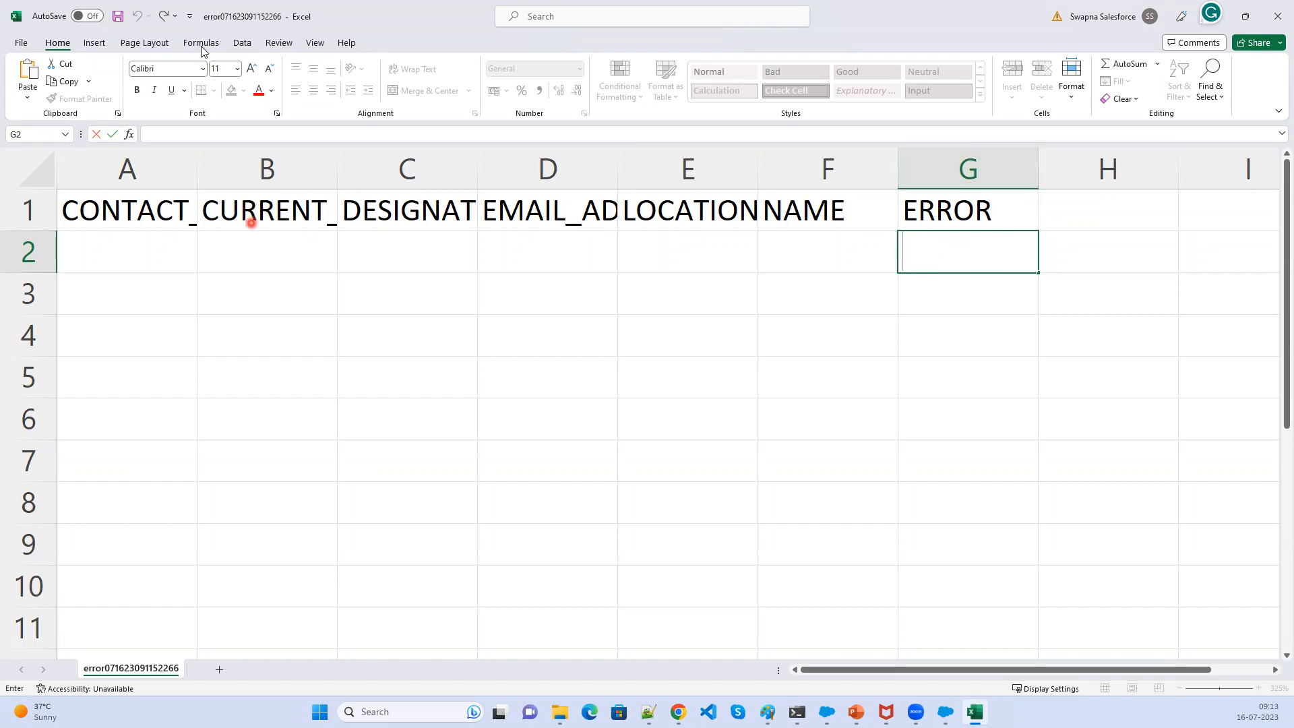
- Close the error workbook and open the newly created Srivally Hiring Manager record in Salesforce to review its details
left_click(1277, 10)
left_click(665, 374)
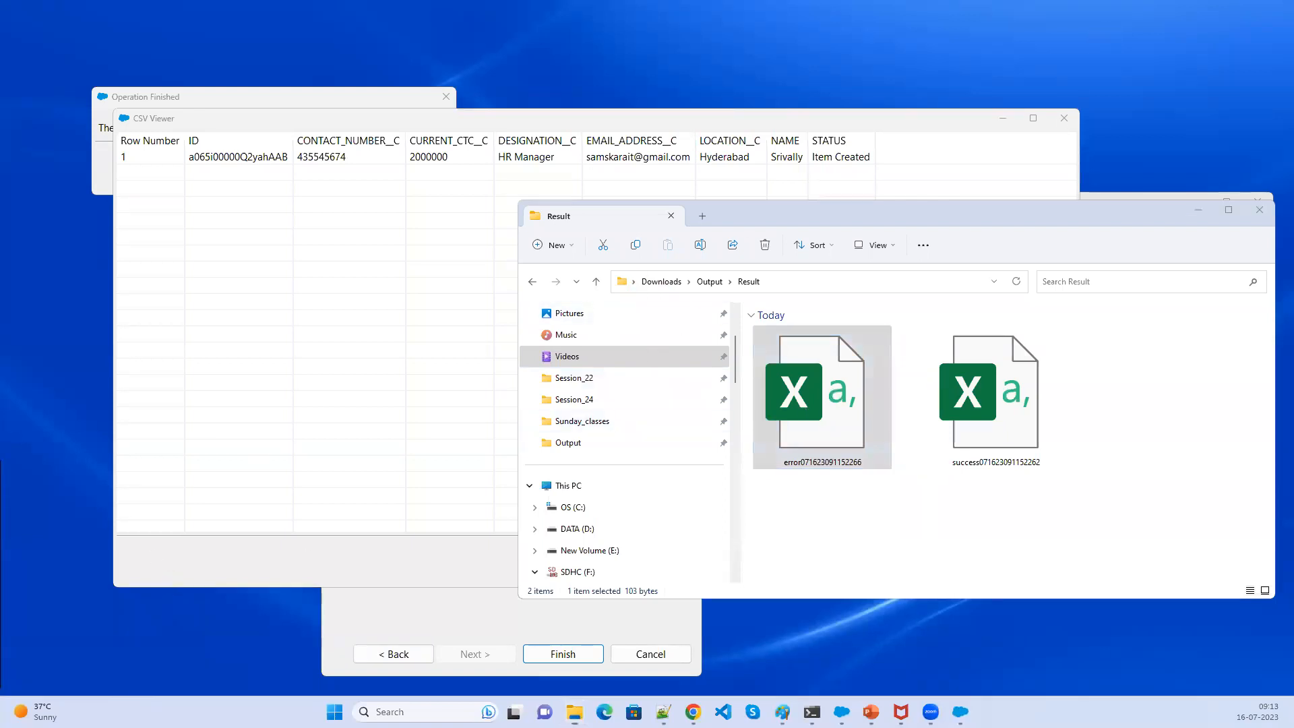
key("alt+Tab")
left_click(531, 65)
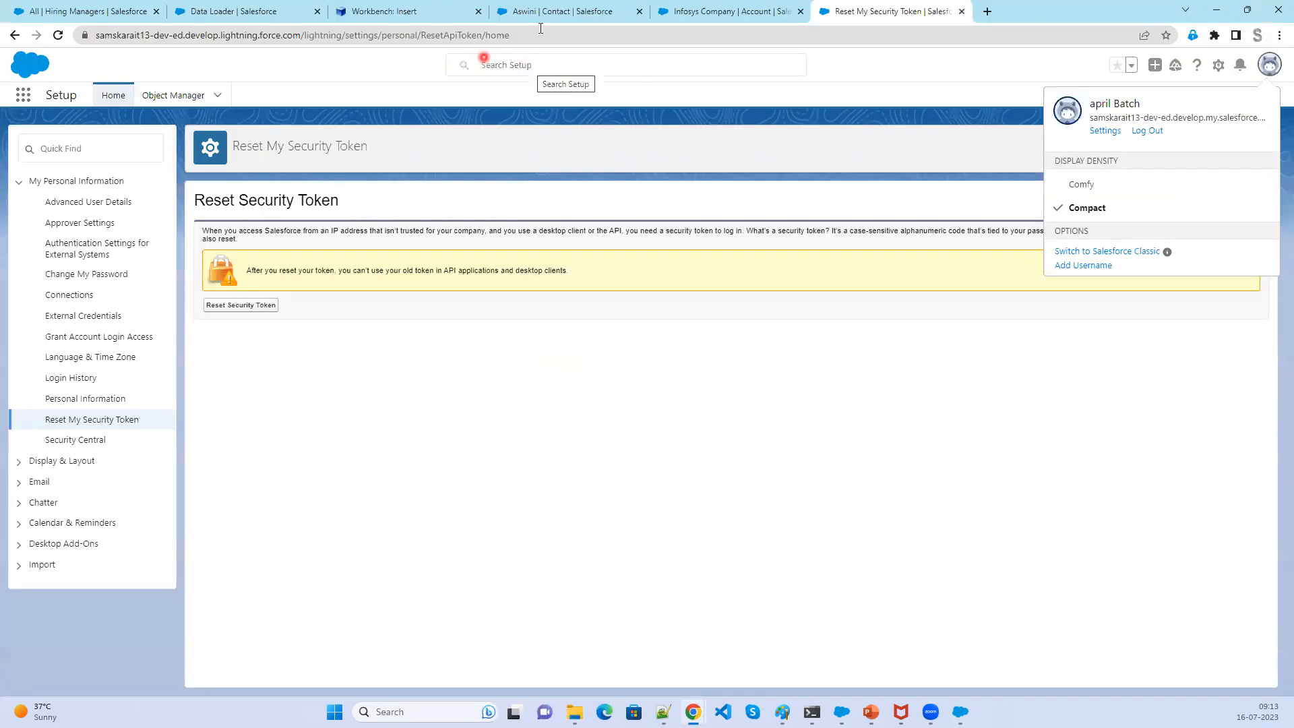
left_click(127, 11)
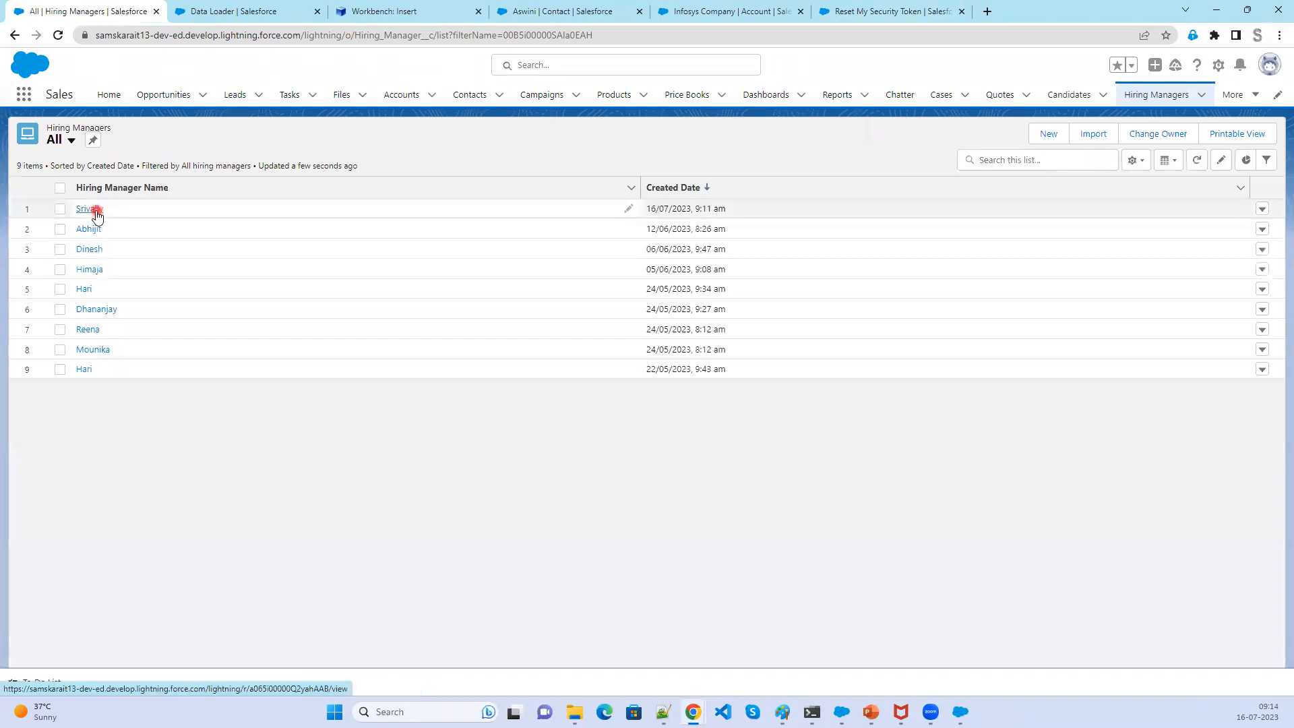
left_click_drag(745, 209, 641, 209)
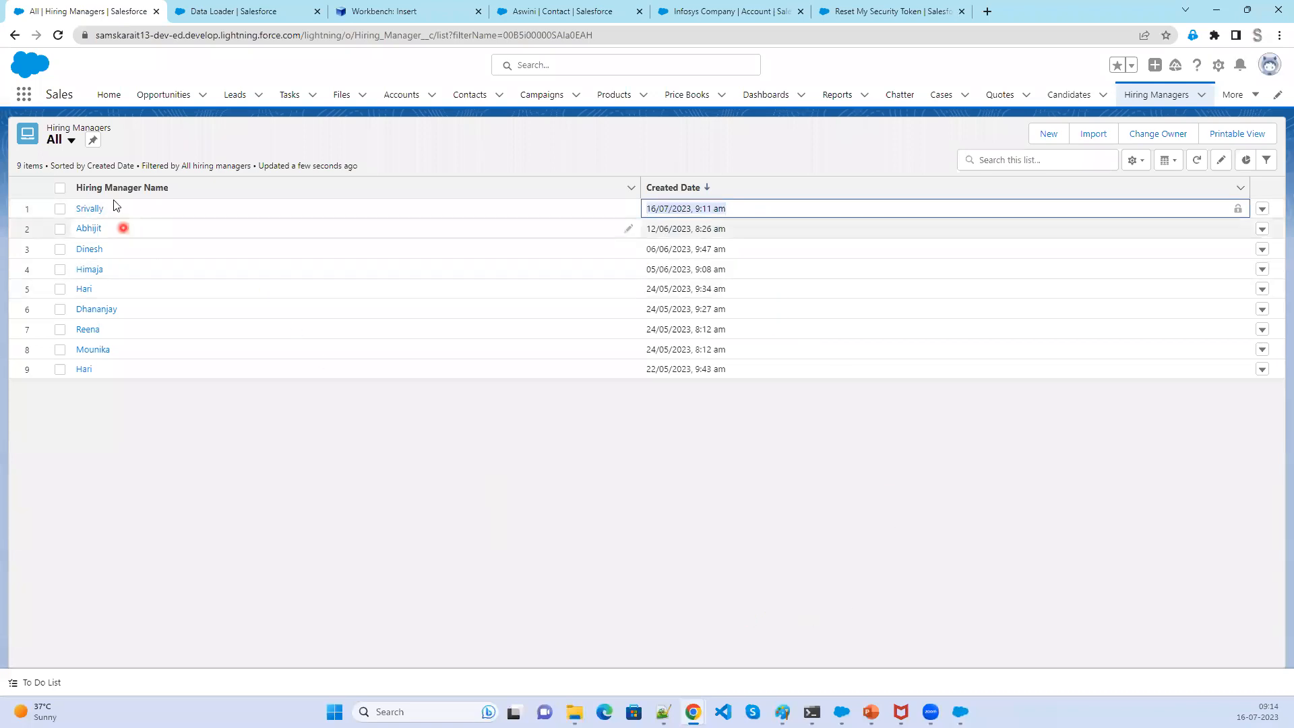
left_click(88, 212)
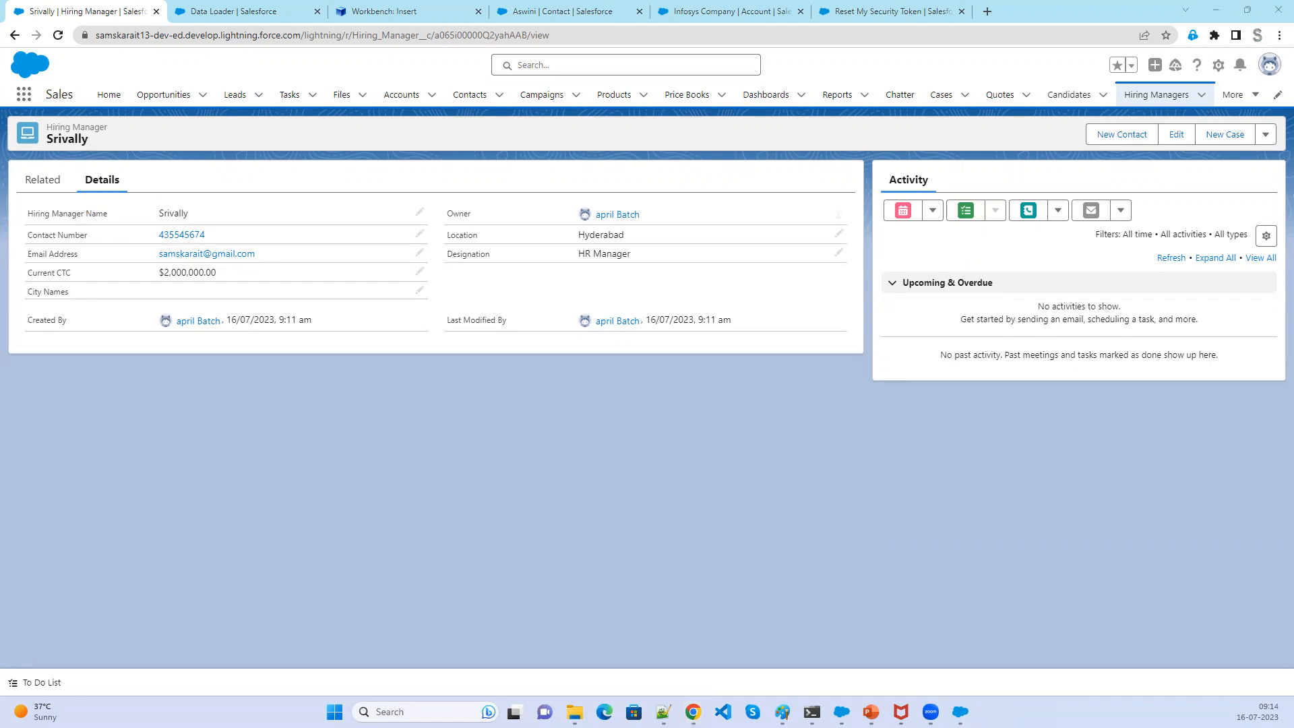
- Open the extract_insert CSV file from the Output folder in Excel
left_click(828, 274)
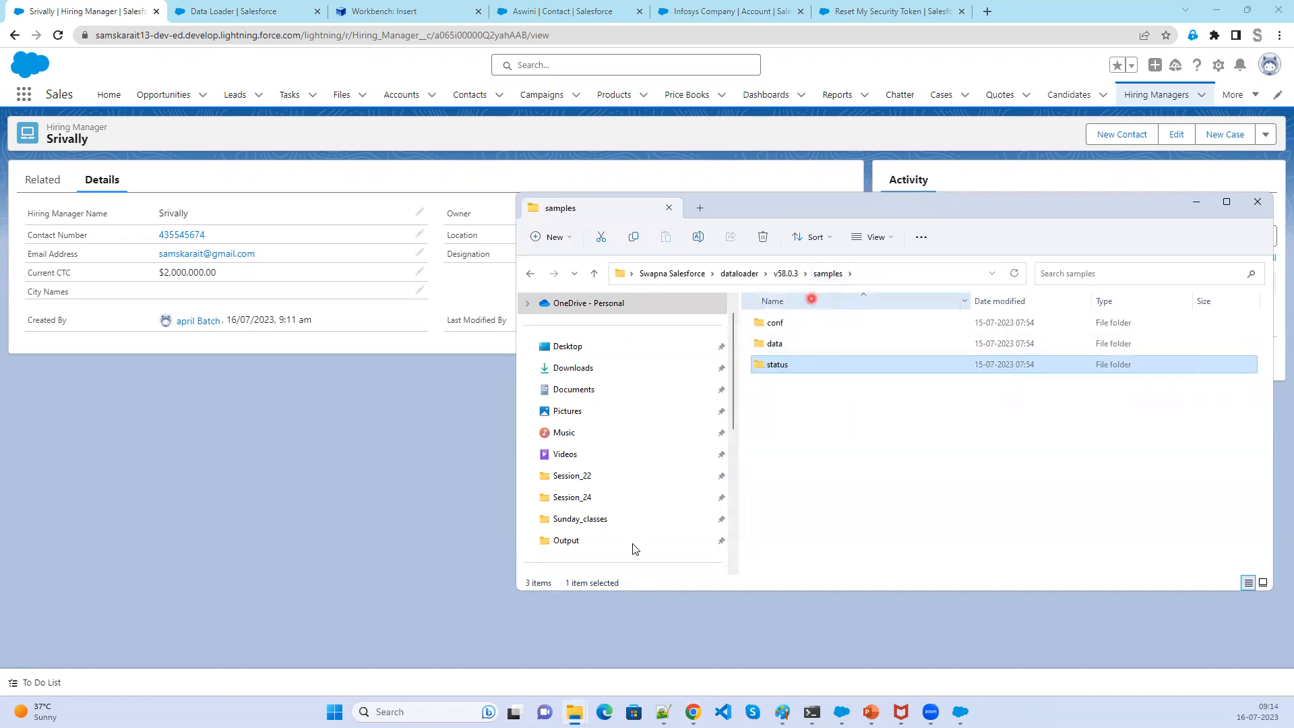
left_click(1258, 202)
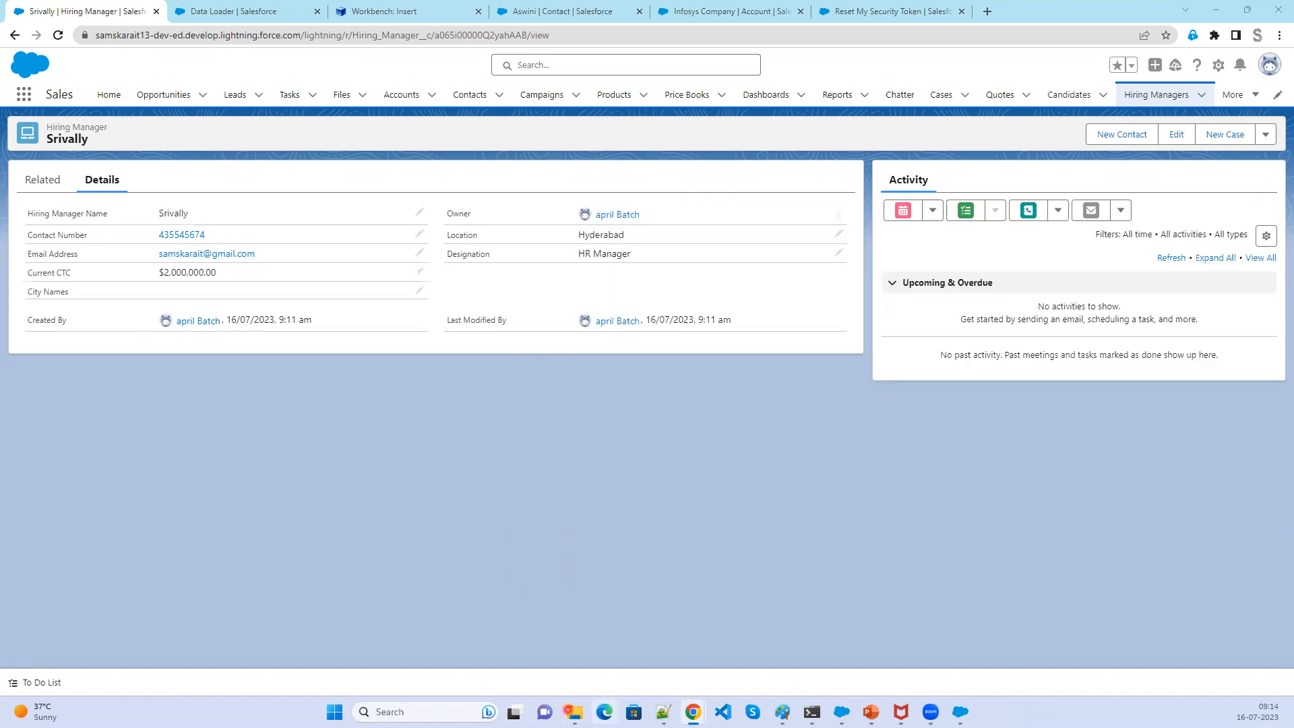
mouse_move(574, 712)
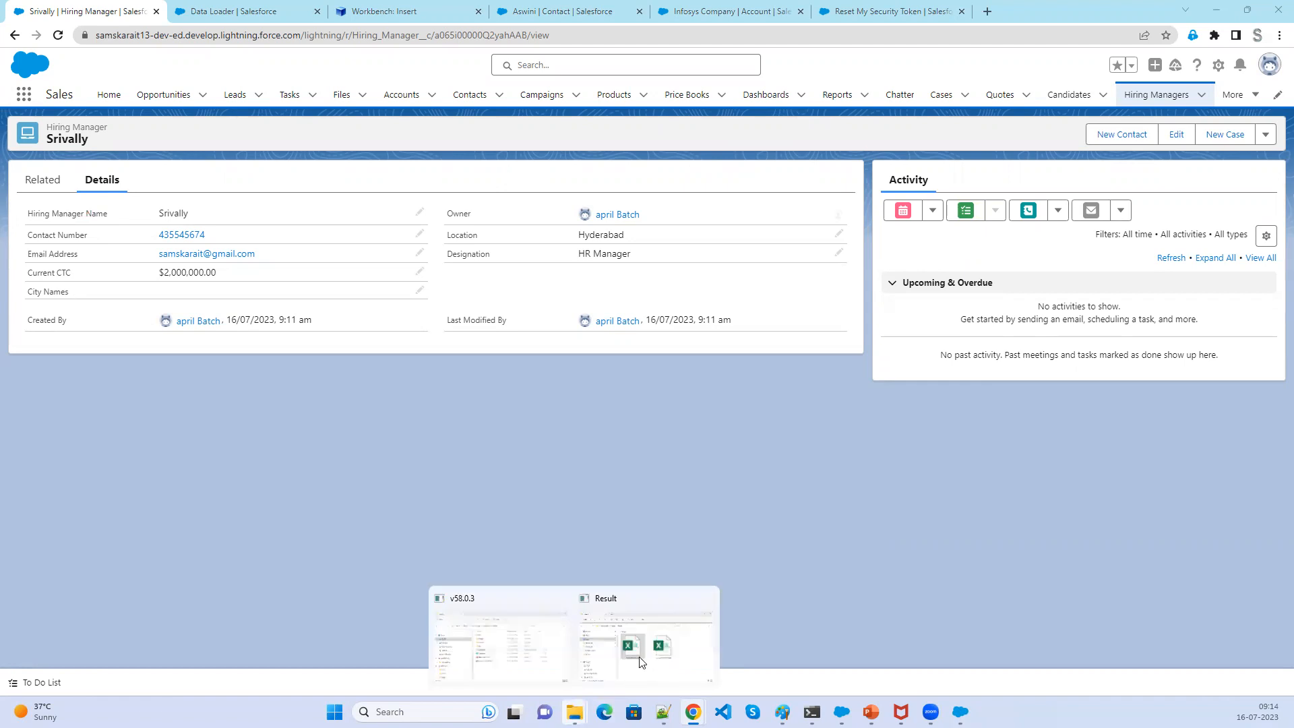
left_click(640, 659)
left_click(708, 282)
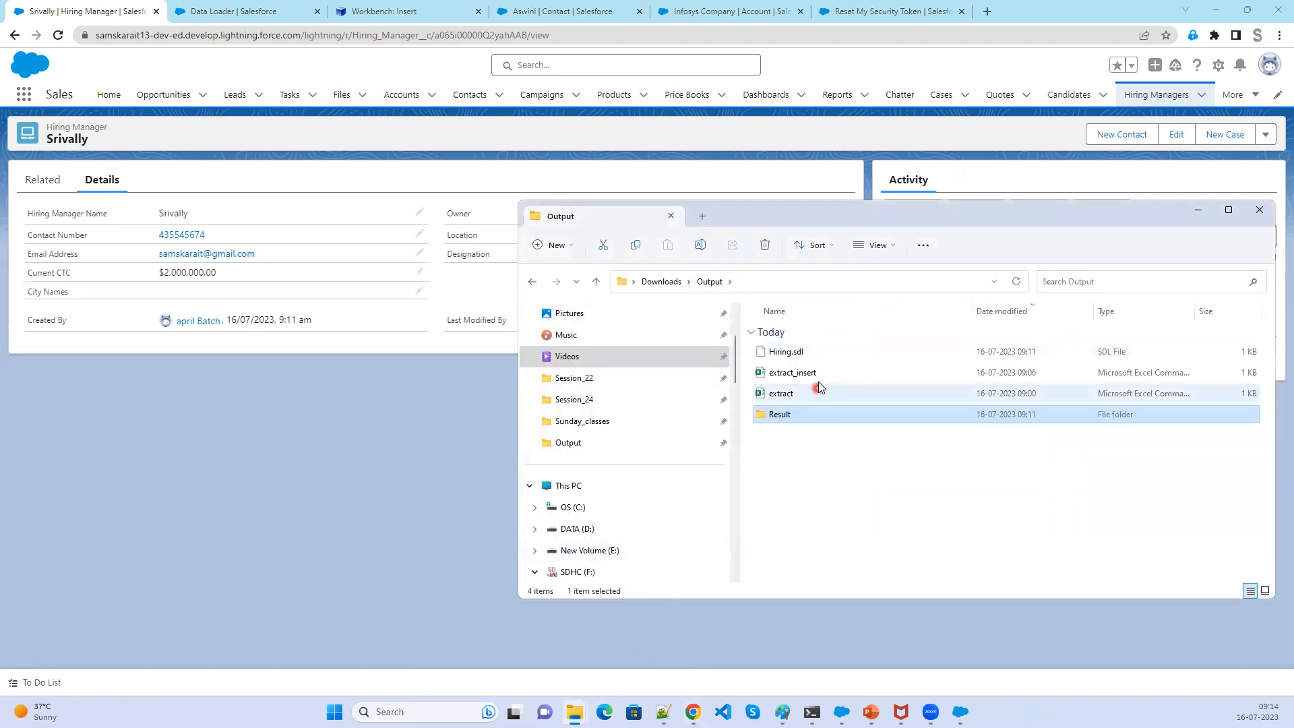
double_click(812, 375)
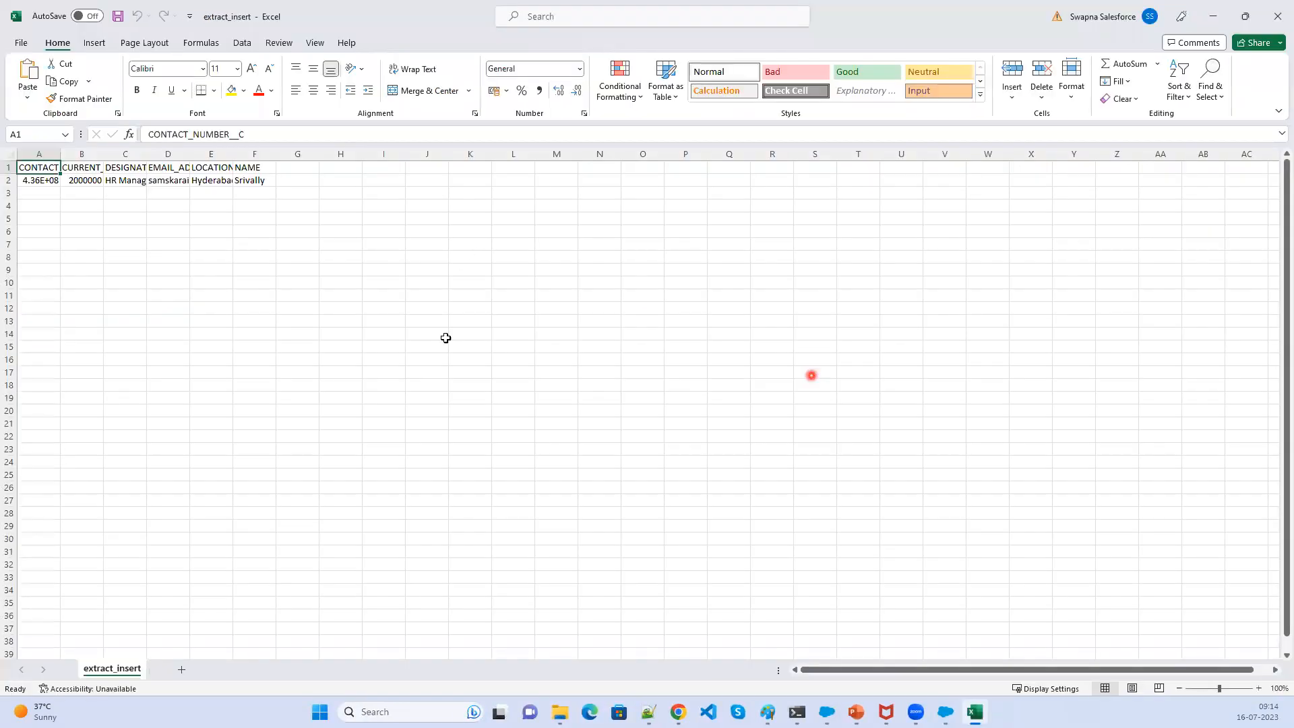
- Zoom in on the sheet and widen all columns to fit their contents
scroll(423, 374, "up", 7)
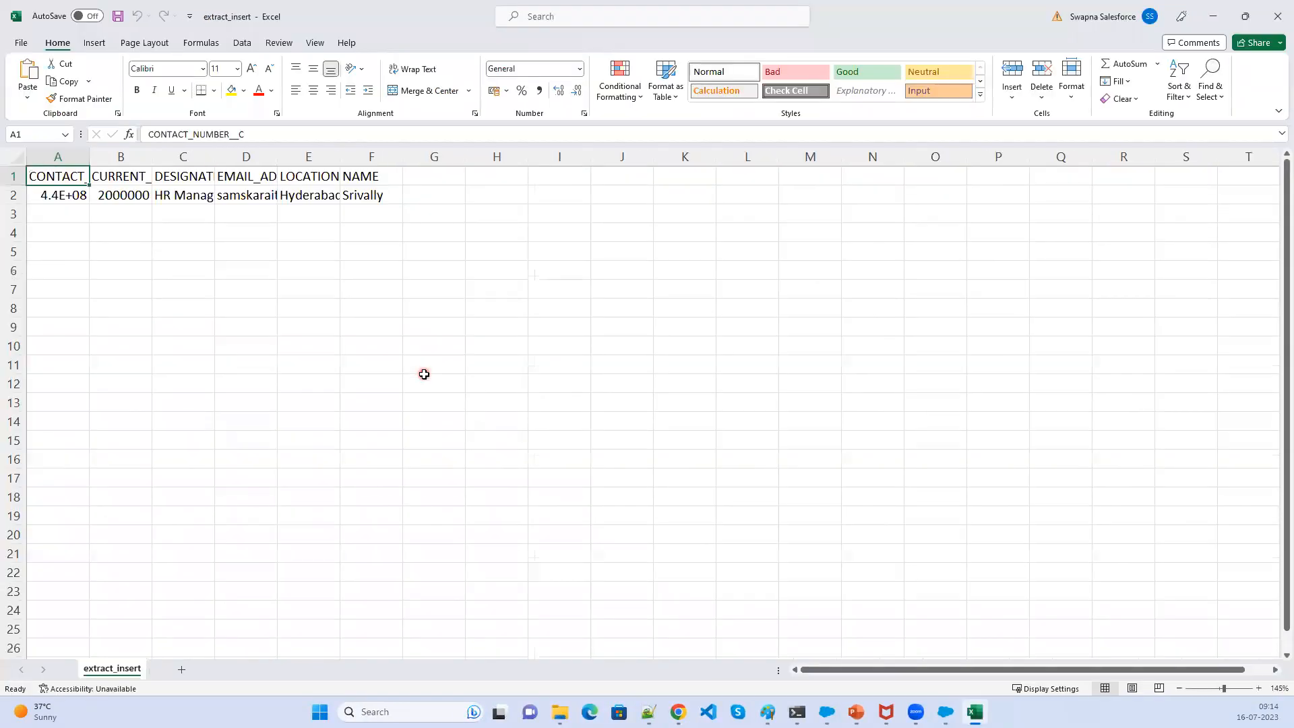
left_click(25, 162)
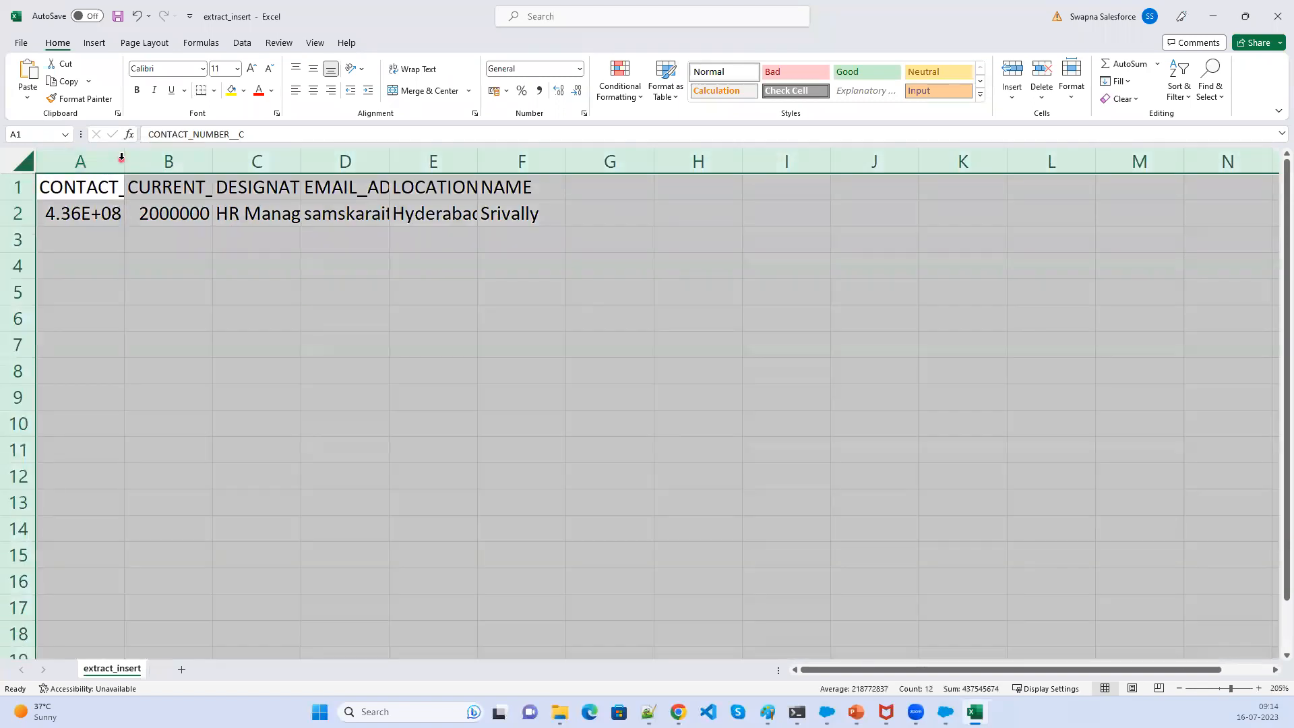
double_click(120, 159)
- Set the first record's contact number to 435345674 and its current CTC to 3000000
double_click(192, 213)
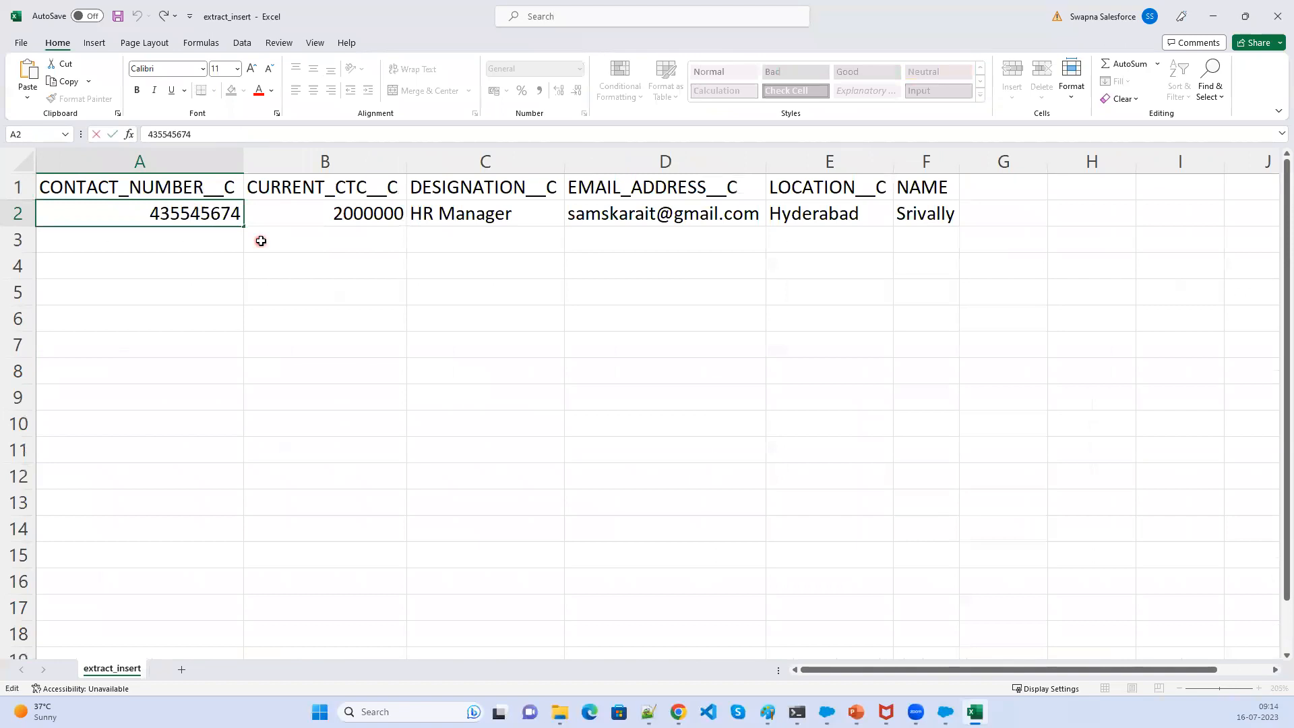
key("BackSpace")
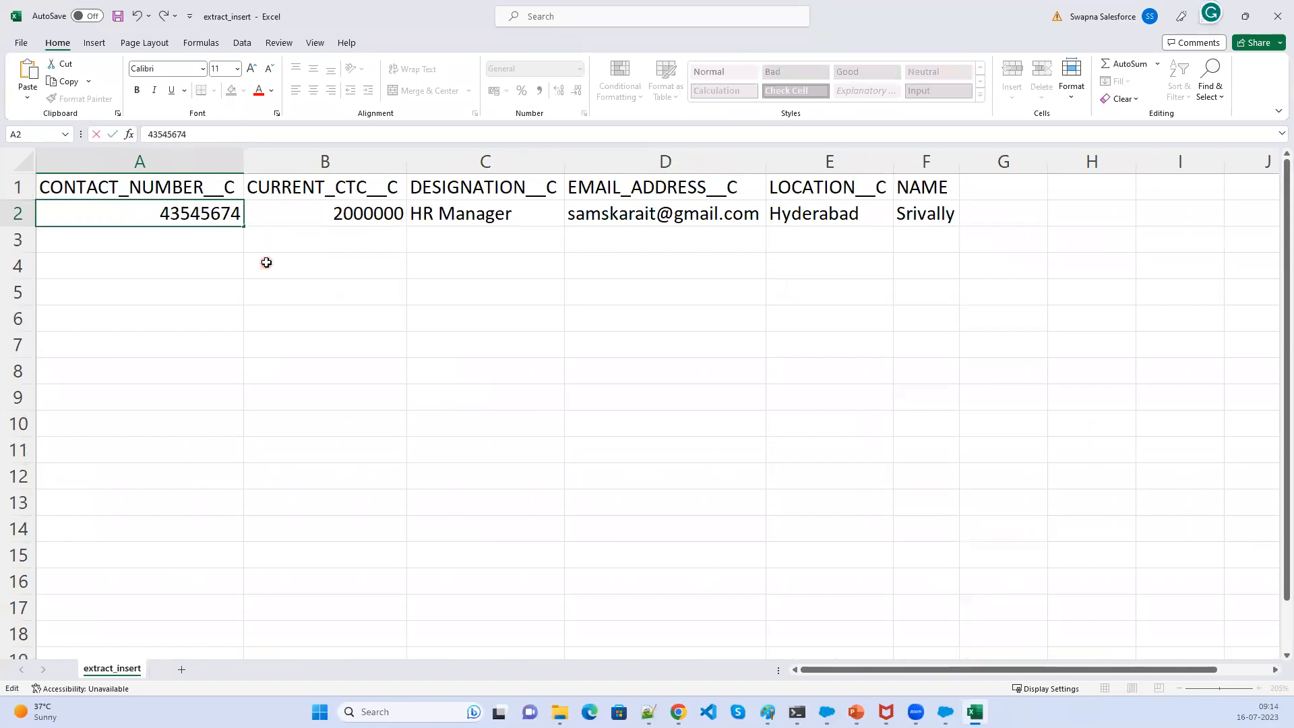
type("3")
left_click(341, 213)
double_click(342, 213)
left_click_drag(343, 213, 334, 213)
type("3")
left_click(409, 350)
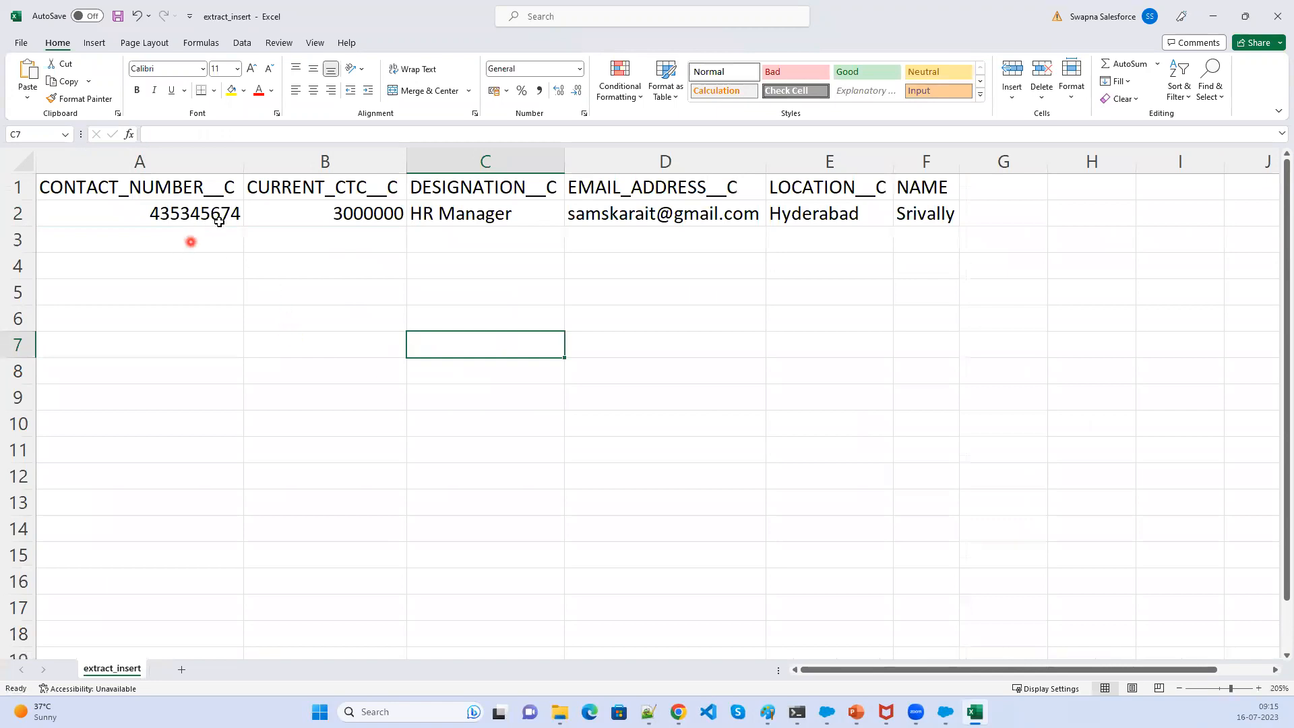
- Copy the first data row and paste it into row 3 as a second record
left_click(161, 213)
left_click_drag(160, 213, 918, 218)
left_click(925, 215)
key("ctrl+c")
left_click_drag(179, 213, 952, 209)
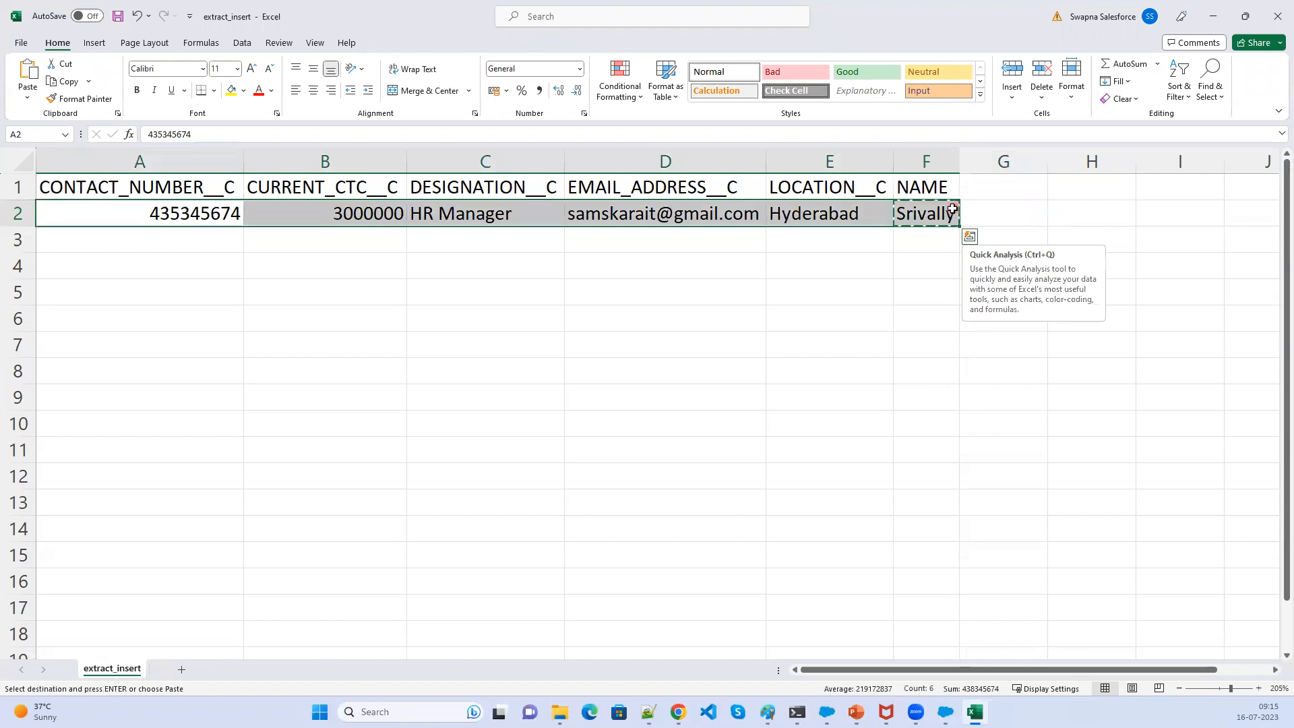
key("ctrl+c")
left_click(172, 240)
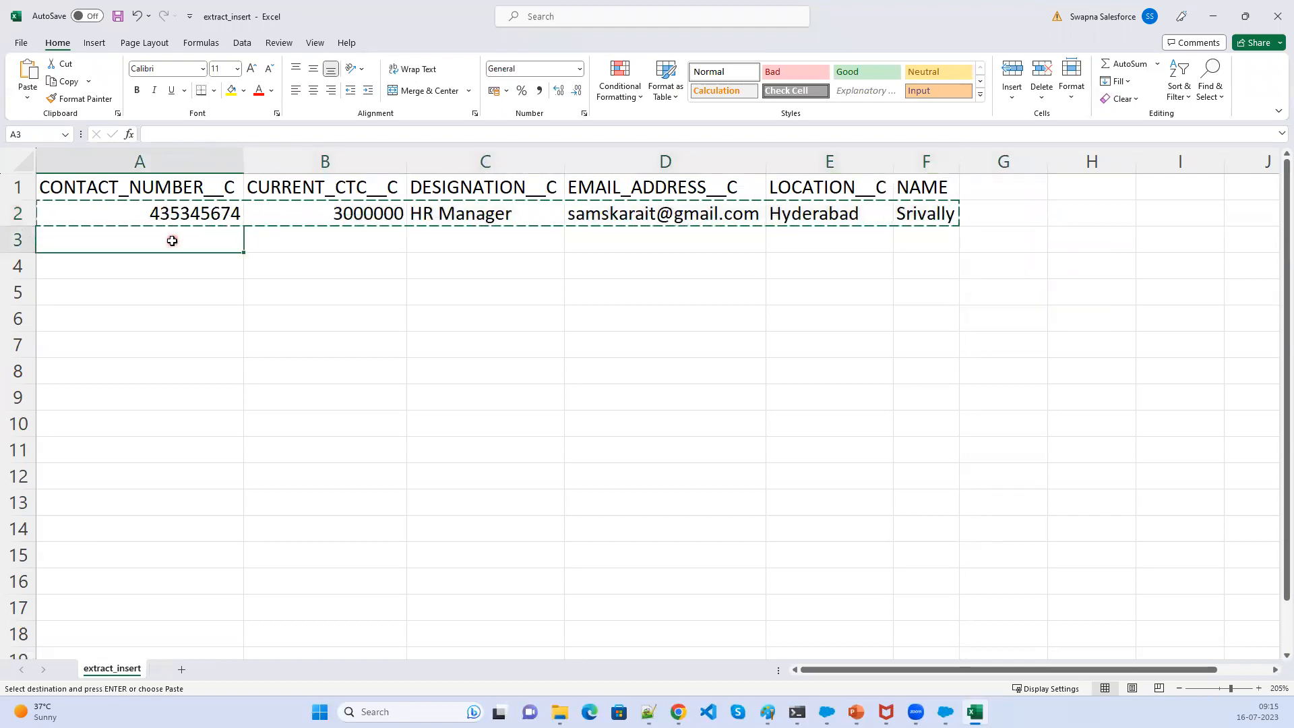
key("ctrl+v")
- Change the second record's name to Charan
left_click(914, 240)
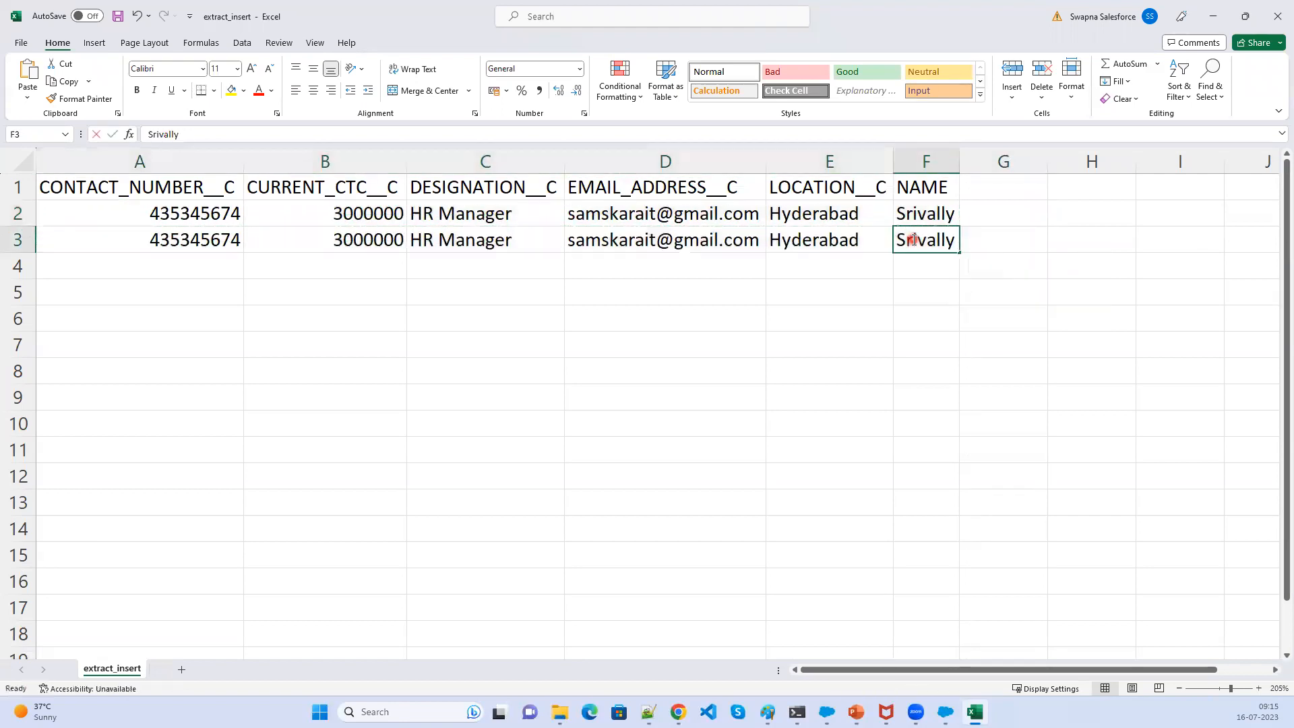
double_click(914, 240)
double_click(914, 240)
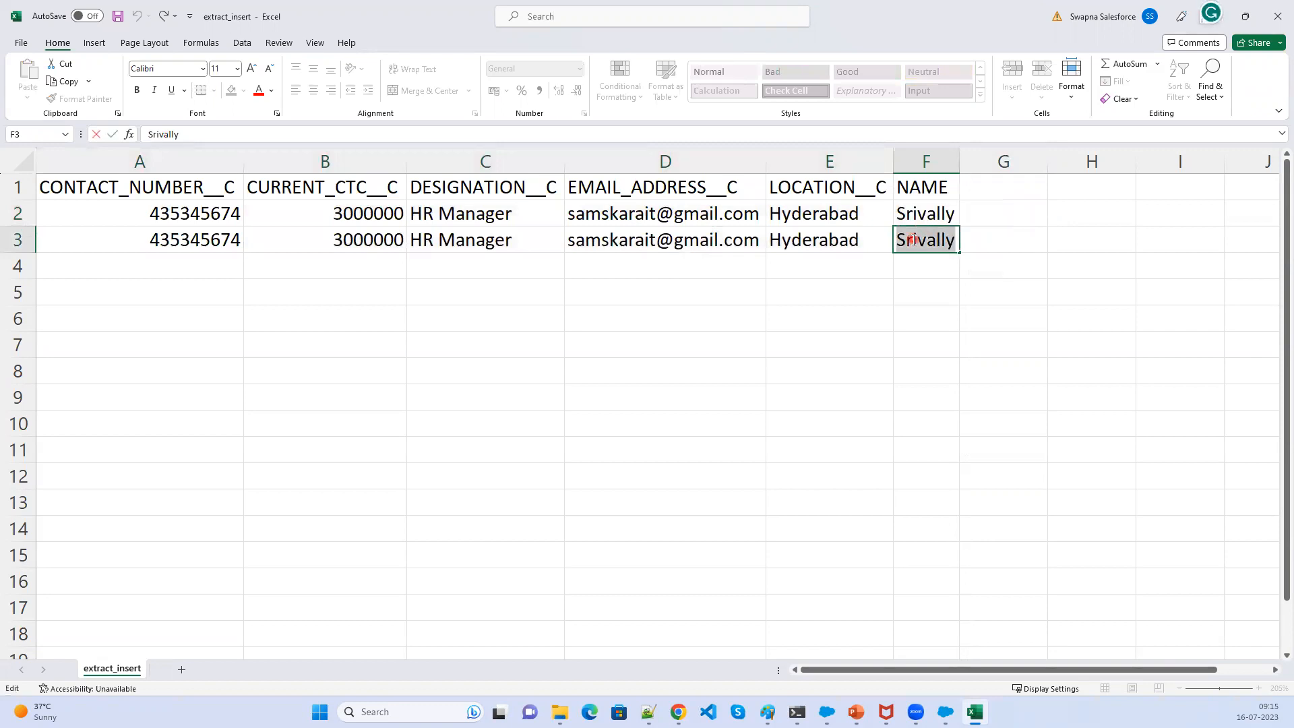
type("Charan")
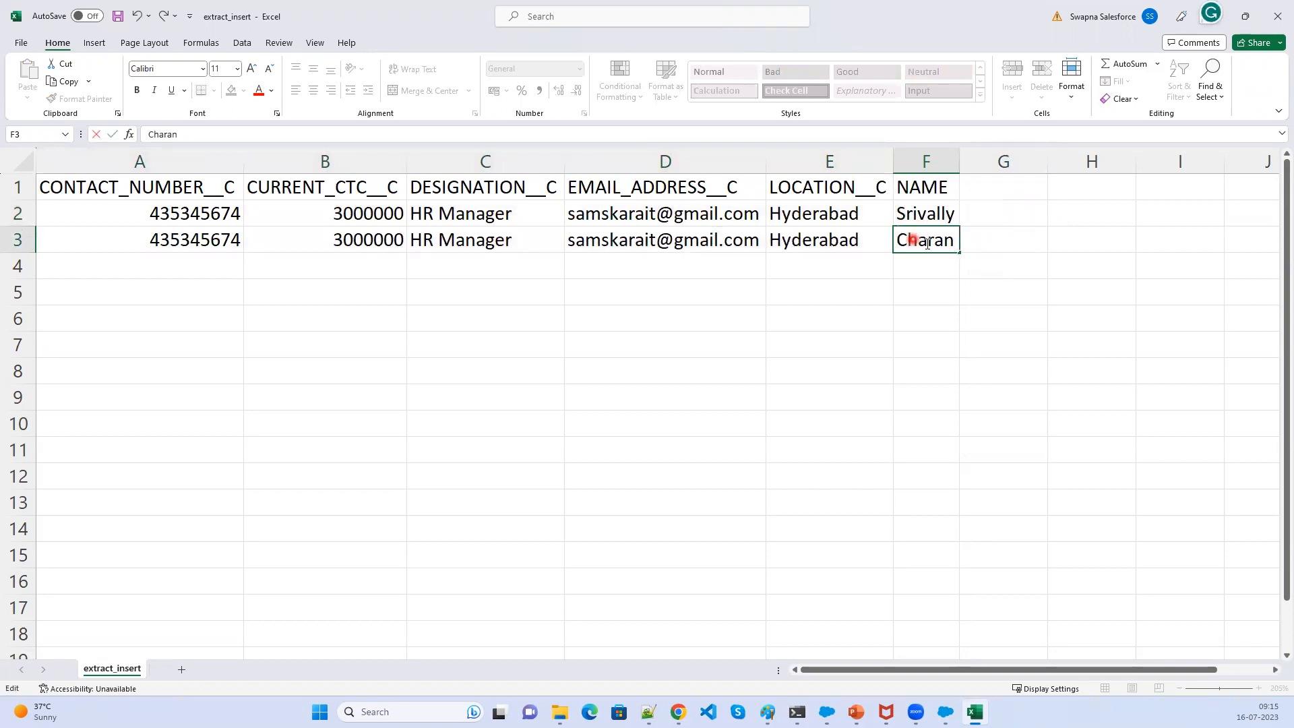
left_click(942, 314)
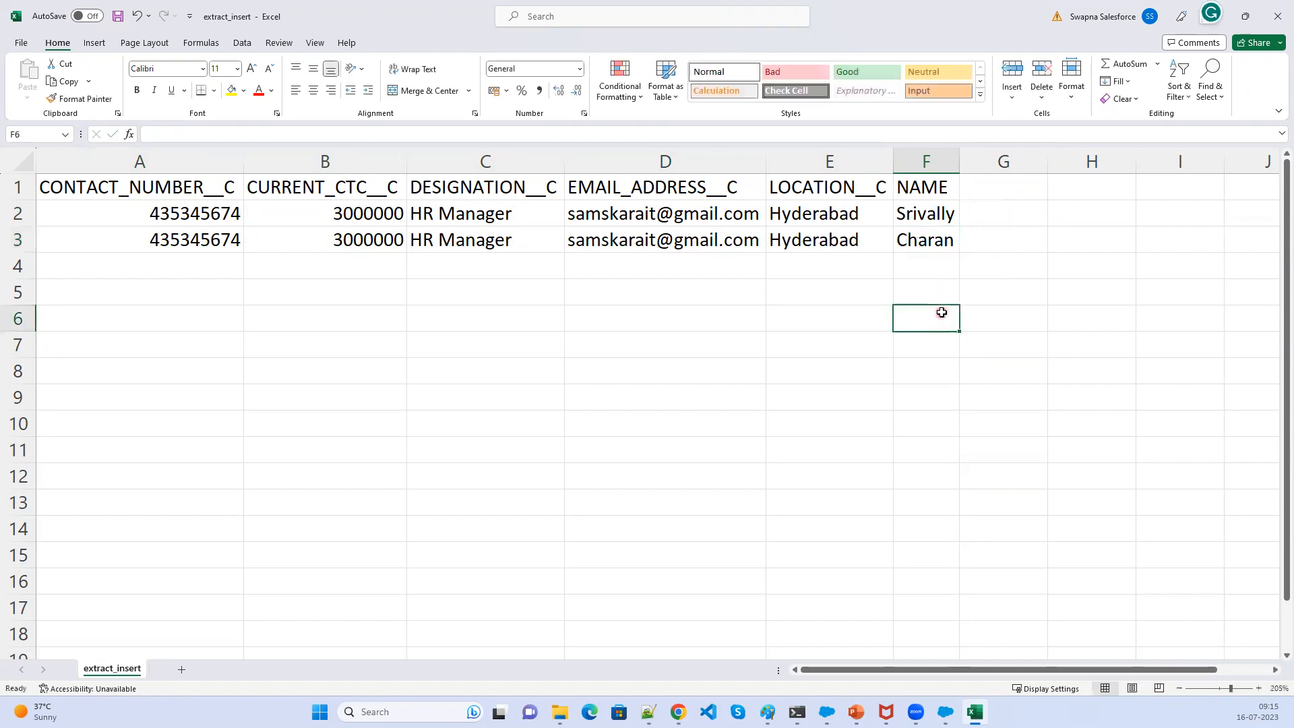
double_click(202, 242)
left_click_drag(209, 242, 175, 241)
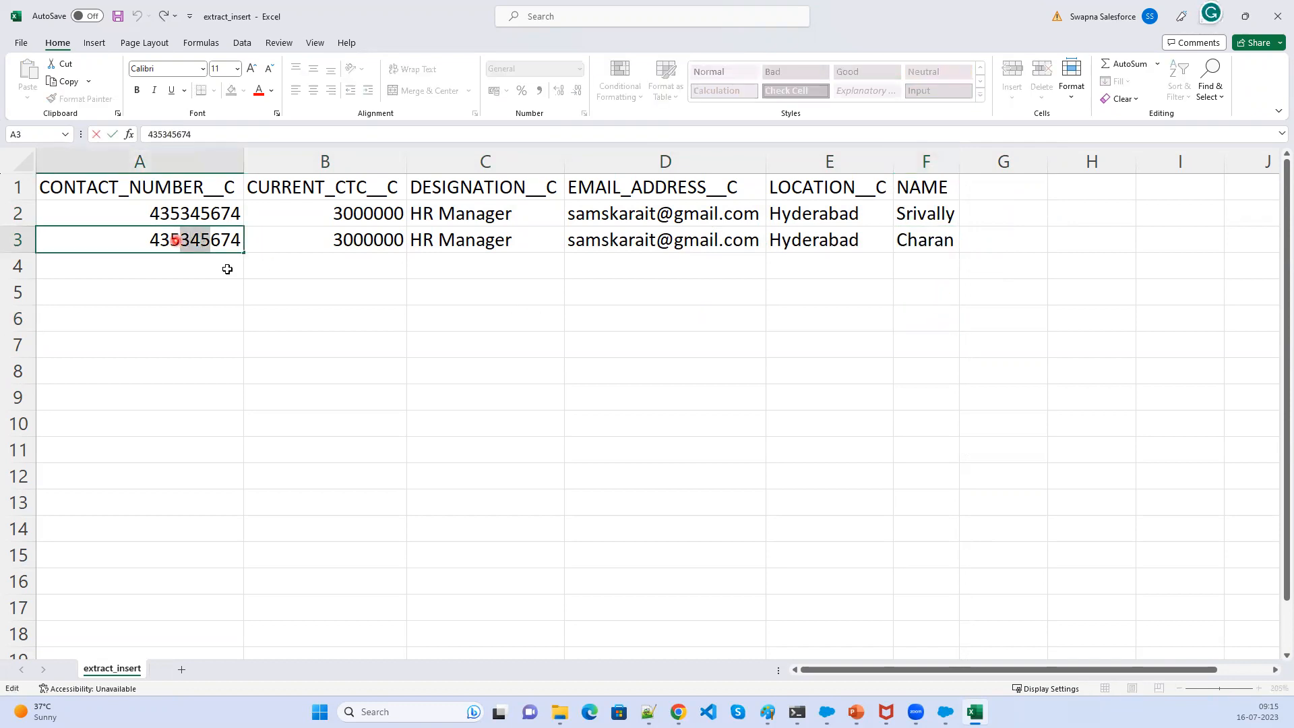
type("66")
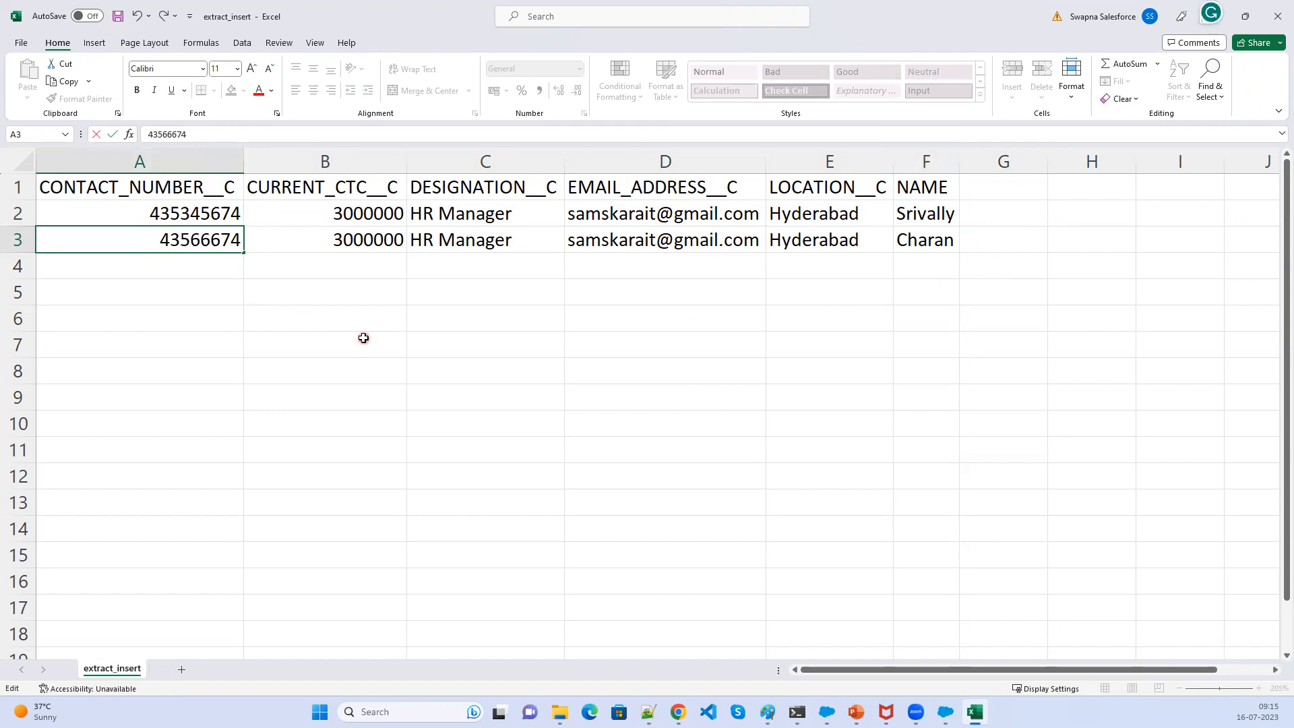
type("6")
left_click(974, 213)
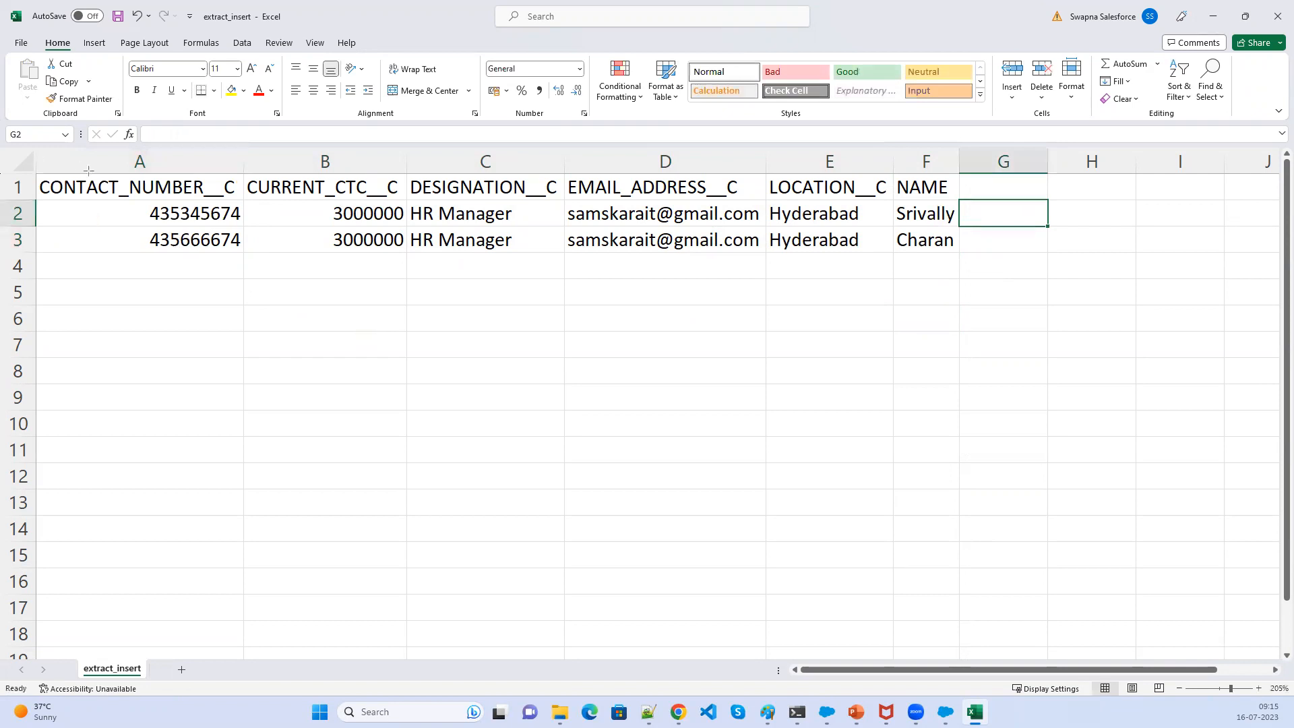
- Switch to Salesforce and open the All list view of Hiring Managers
mouse_move(39, 203)
left_mouse_down()
mouse_move(397, 223)
mouse_move(967, 225)
left_mouse_up()
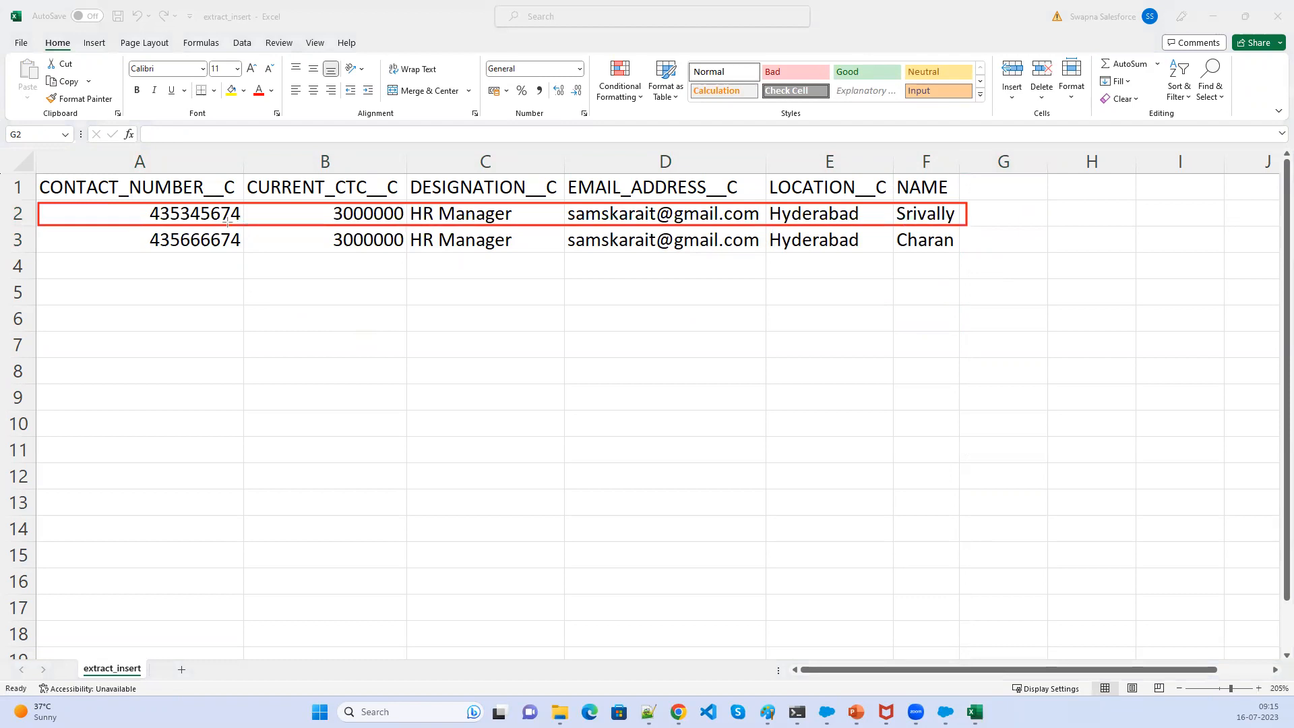
mouse_move(39, 227)
left_mouse_down()
mouse_move(223, 254)
mouse_move(830, 281)
mouse_move(966, 257)
left_mouse_up()
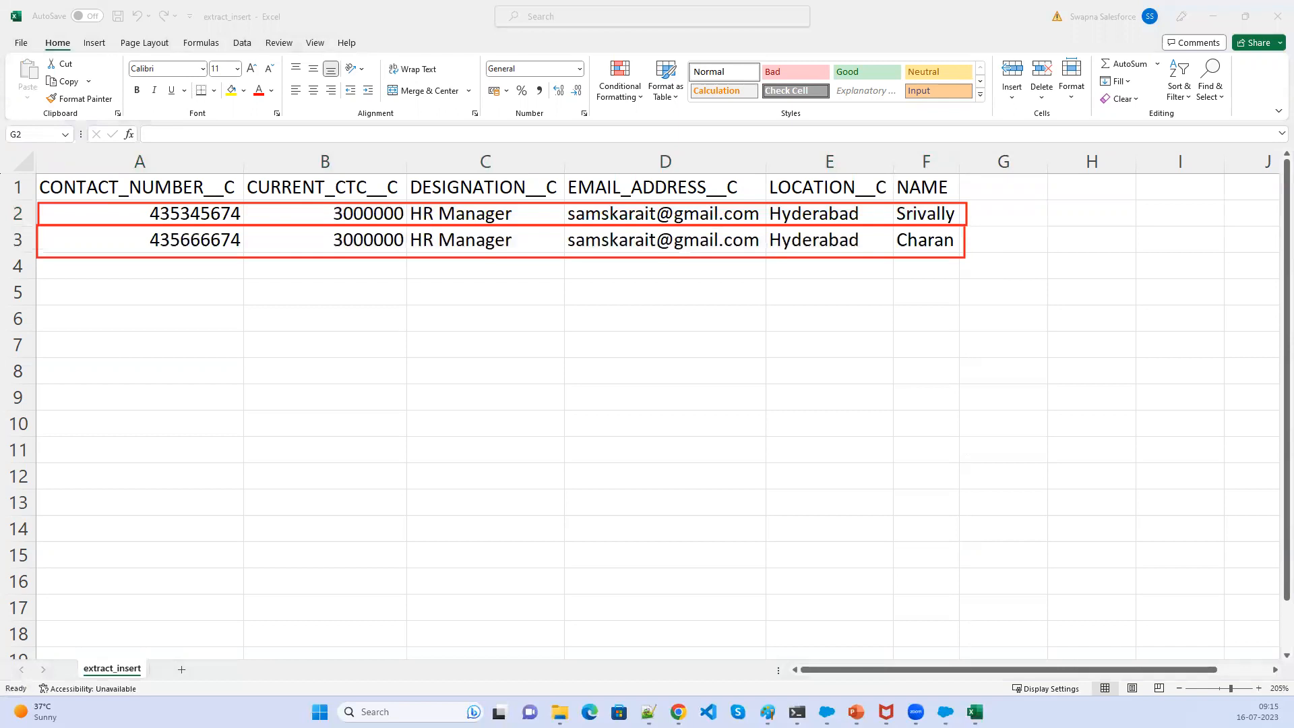
key("alt+Tab")
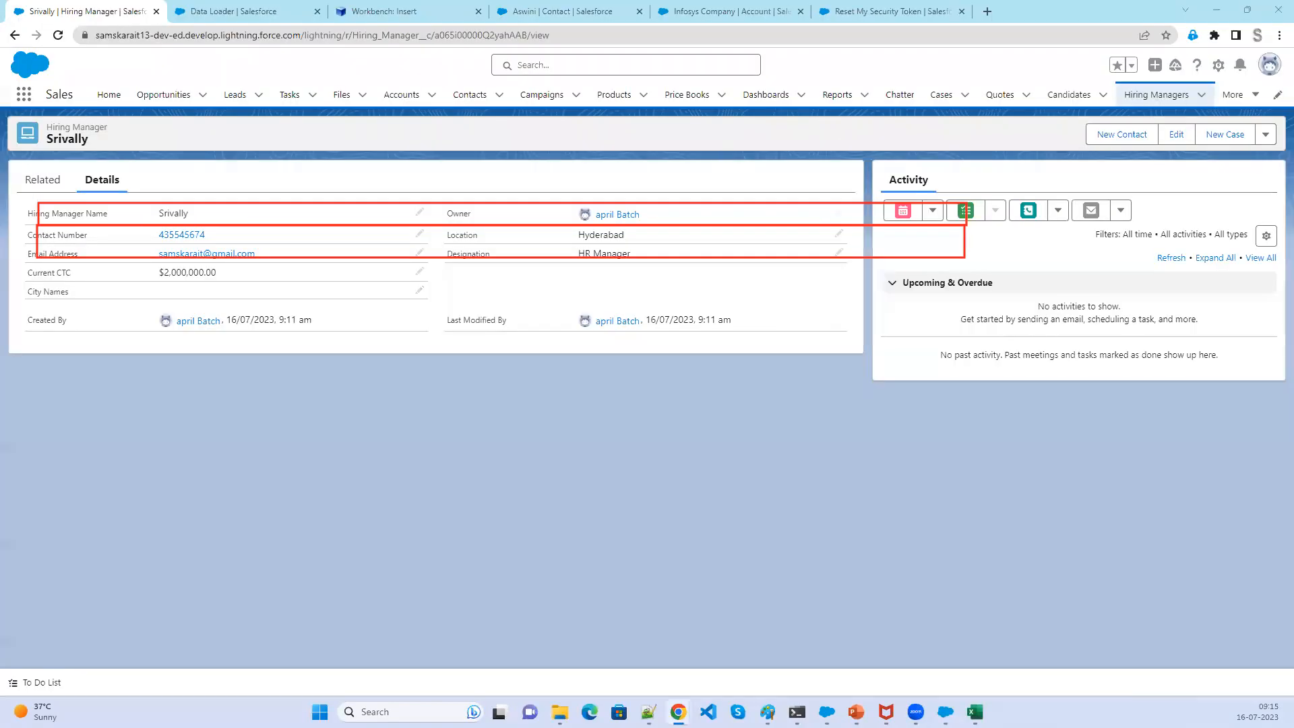
left_click(1160, 95)
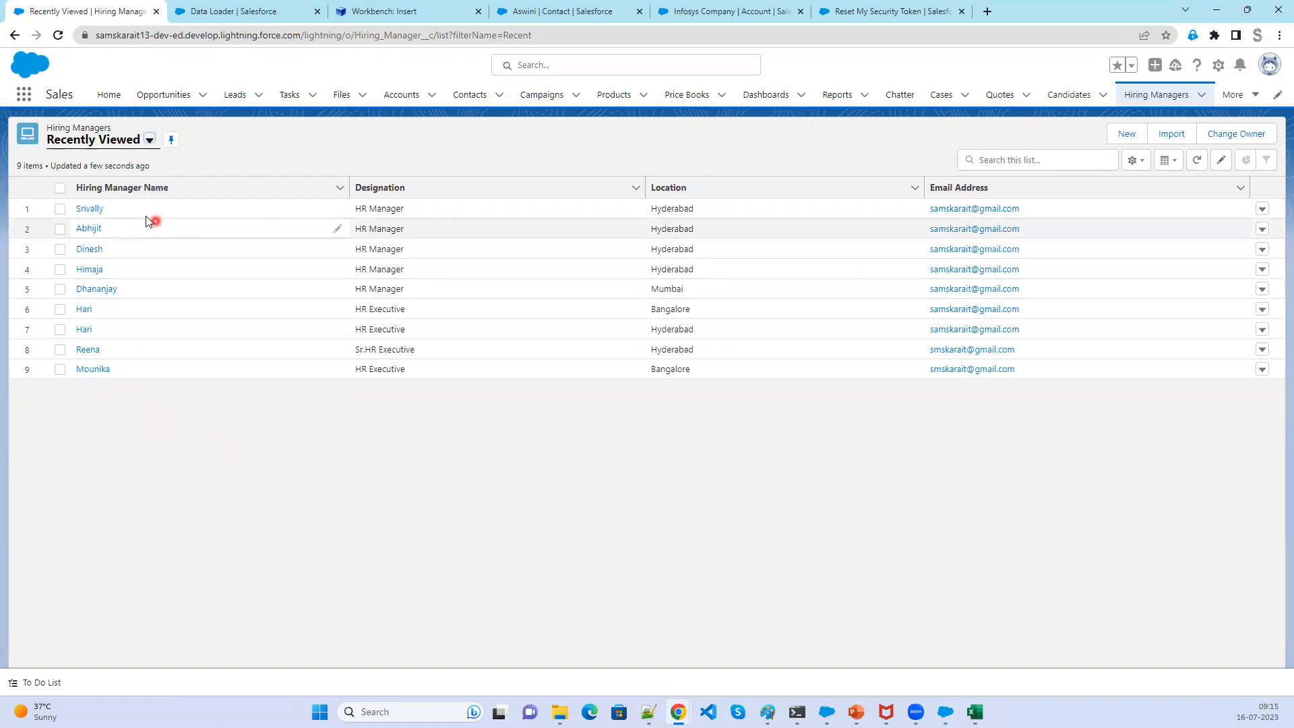
left_click(149, 140)
left_click(78, 187)
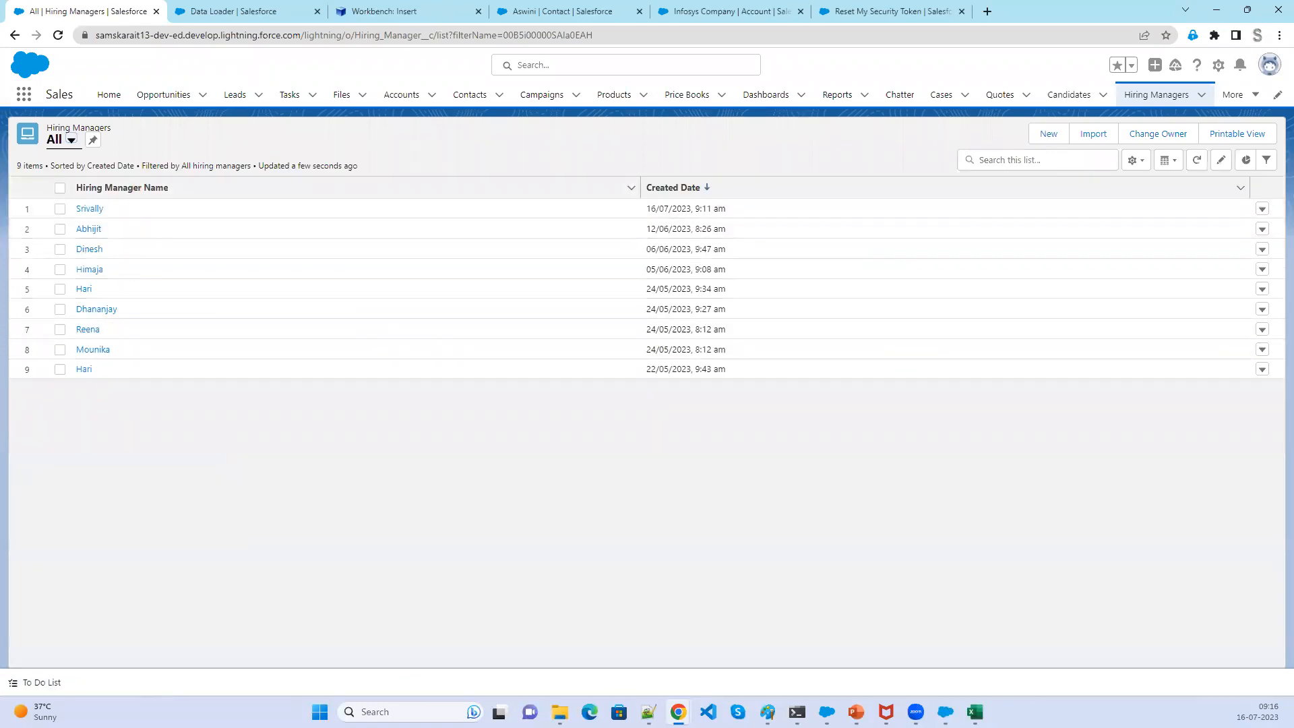
key("alt+Tab")
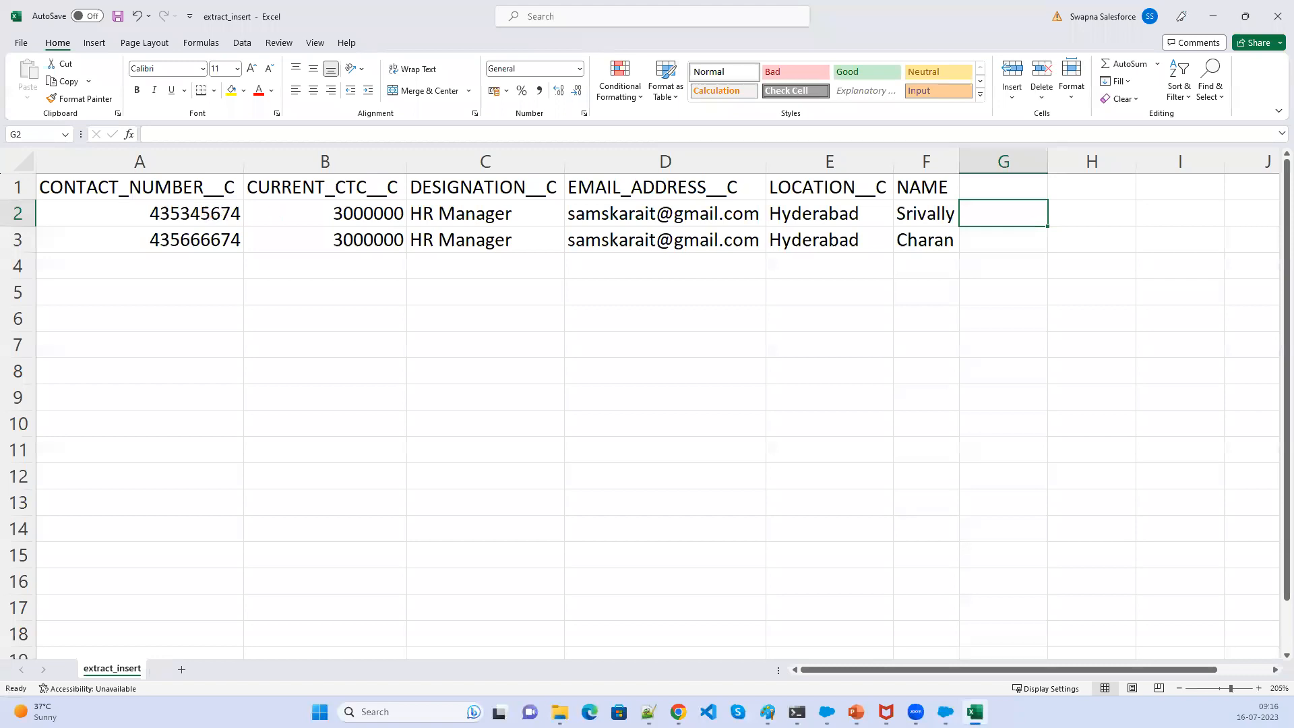
mouse_move(63, 198)
left_mouse_down()
mouse_move(255, 218)
mouse_move(969, 225)
left_mouse_up()
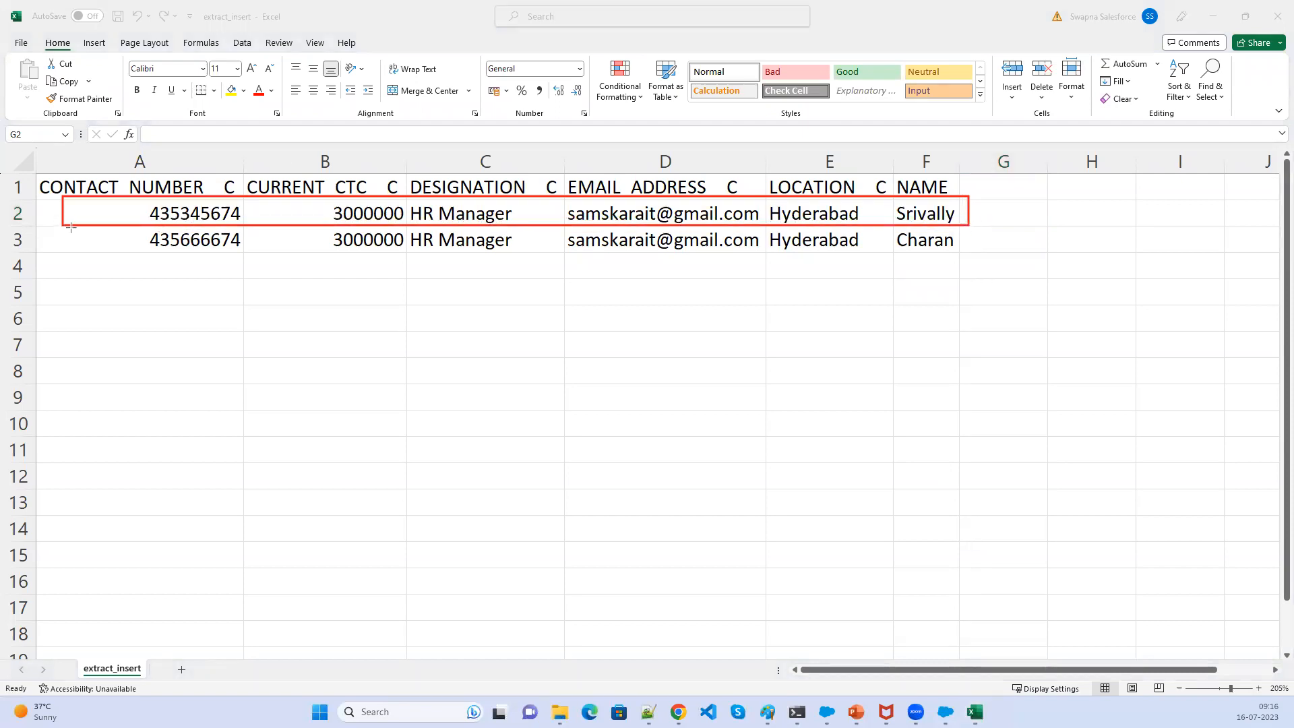
left_click_drag(65, 224, 110, 242)
mouse_move(362, 269)
left_mouse_down()
mouse_move(685, 274)
mouse_move(965, 256)
left_mouse_up()
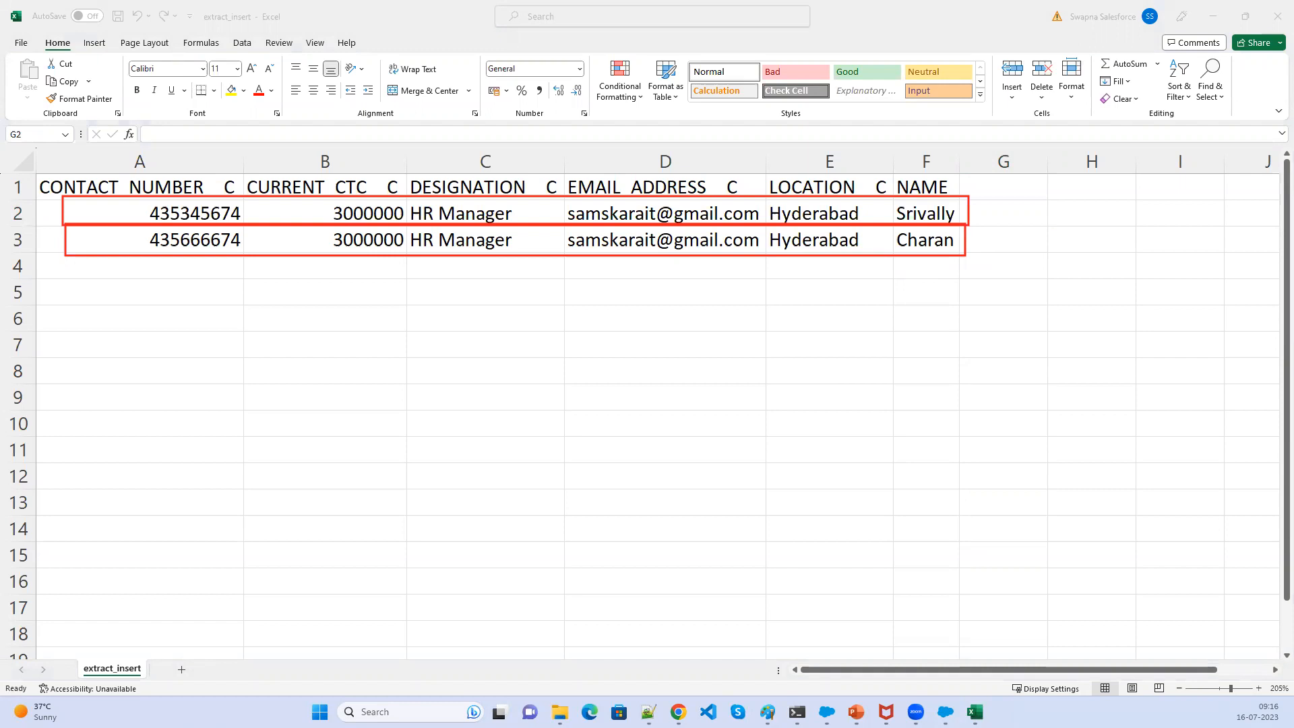
key("Escape")
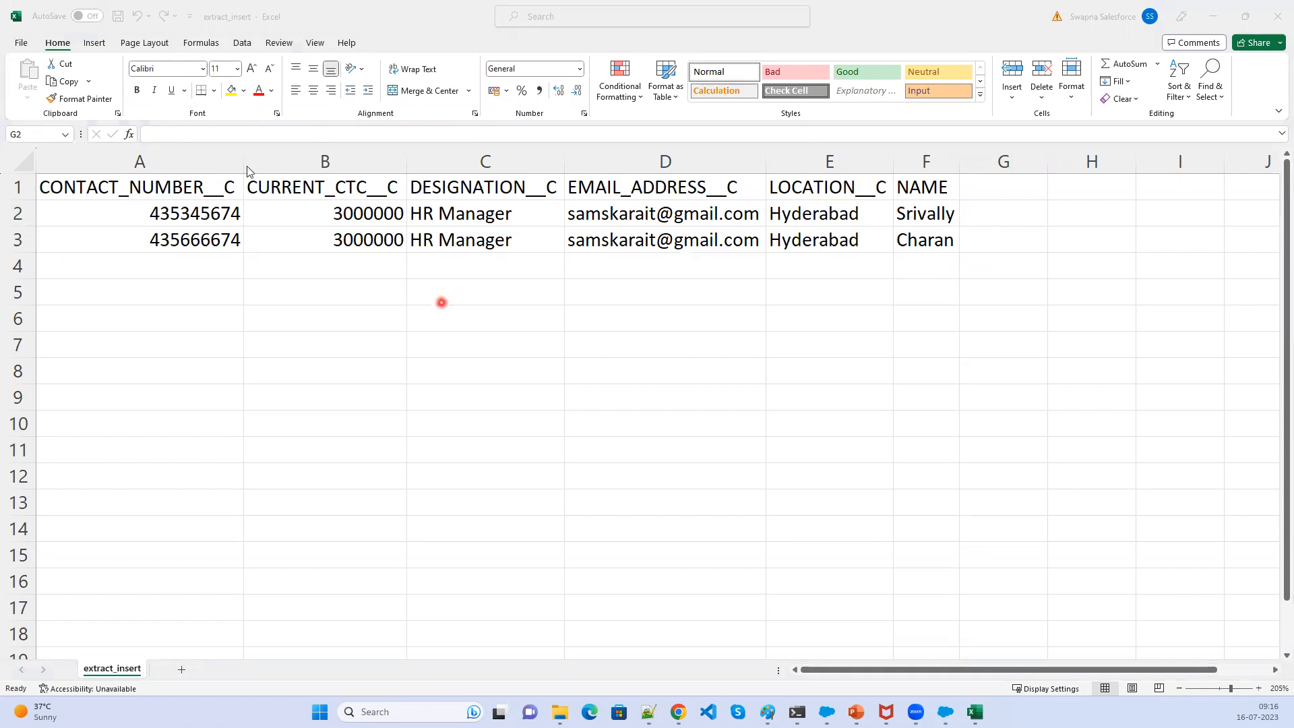
- Save the workbook as a CSV file named extract_upsert in the Output folder
left_click(21, 44)
left_click(42, 222)
left_click(538, 155)
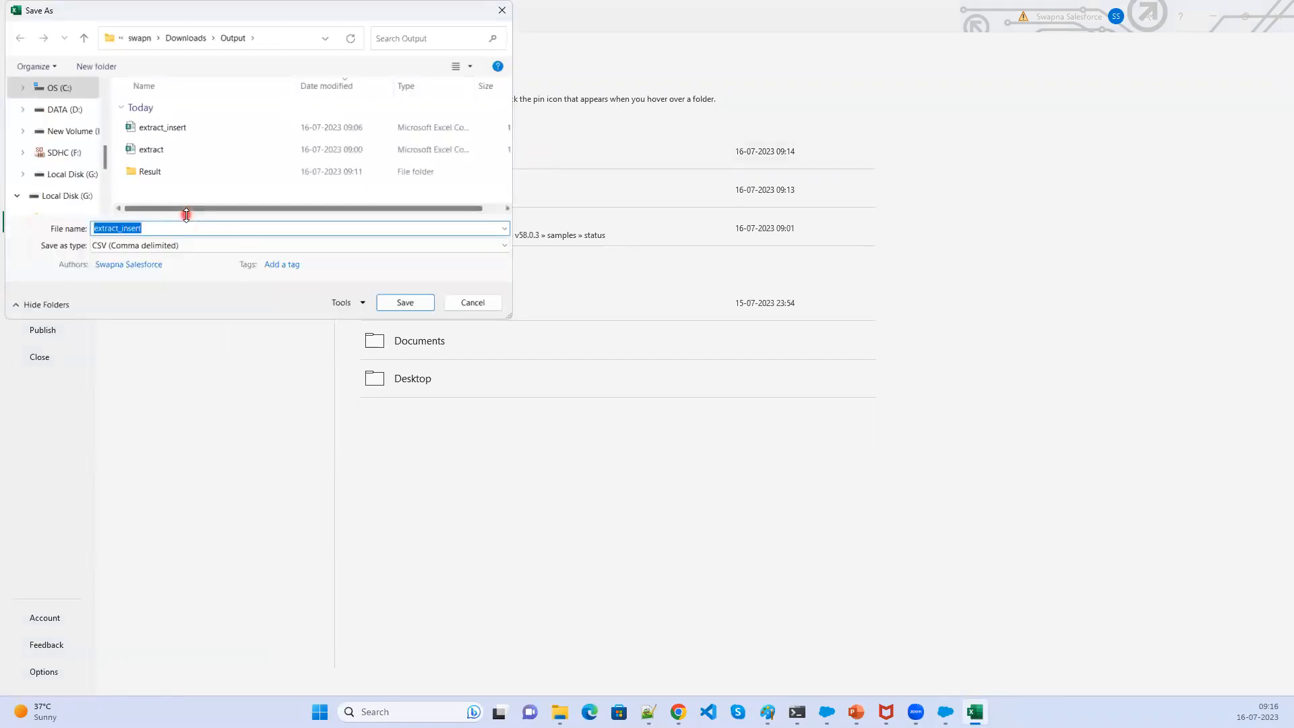
key("End")
key("BackSpace")
key("BackSpace")
key("BackSpace")
key("BackSpace")
key("BackSpace")
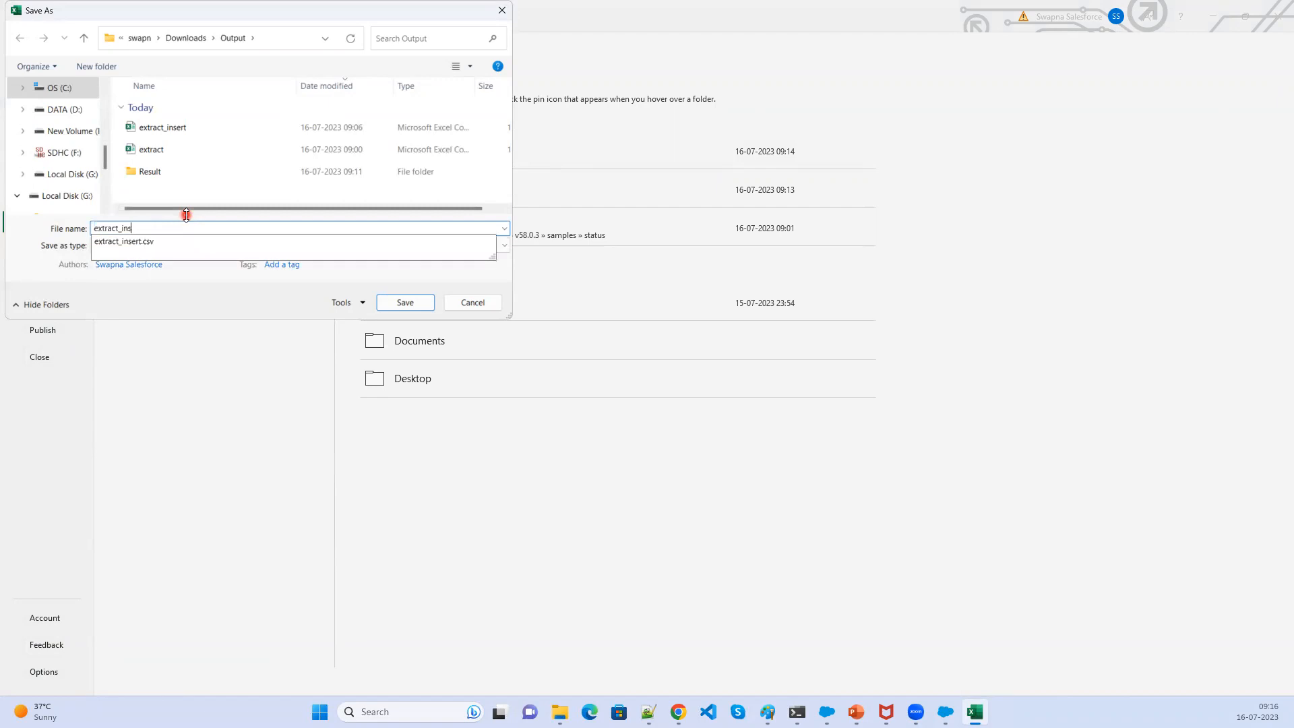
key("BackSpace")
type("upser")
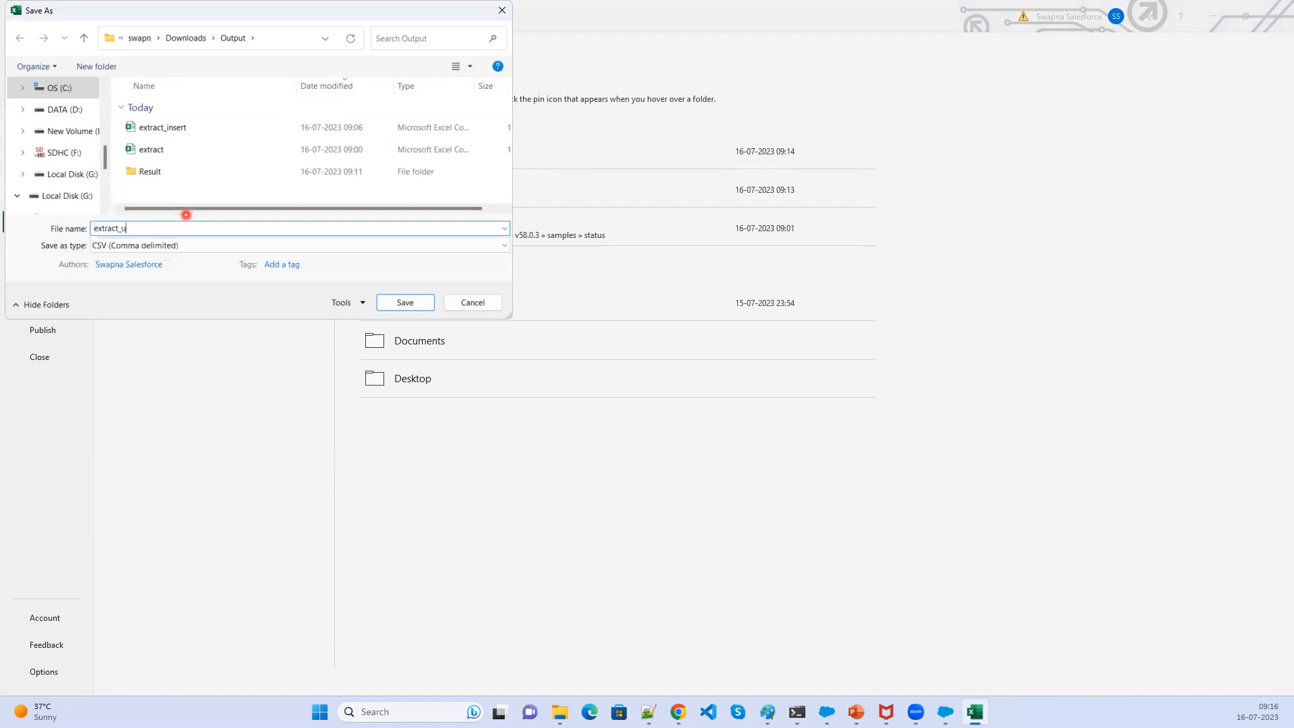
type("t")
left_click(399, 303)
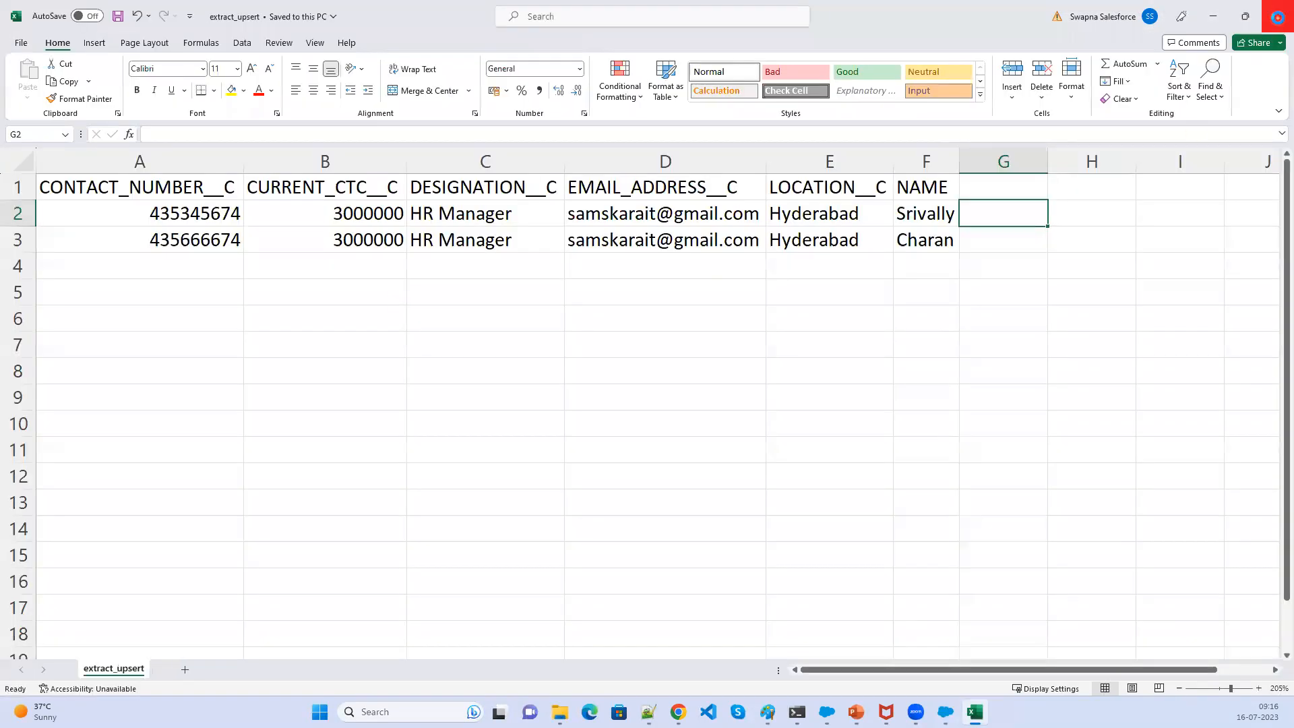
- Open the Output folder in File Explorer and locate the extract_upsert file
left_click(1277, 18)
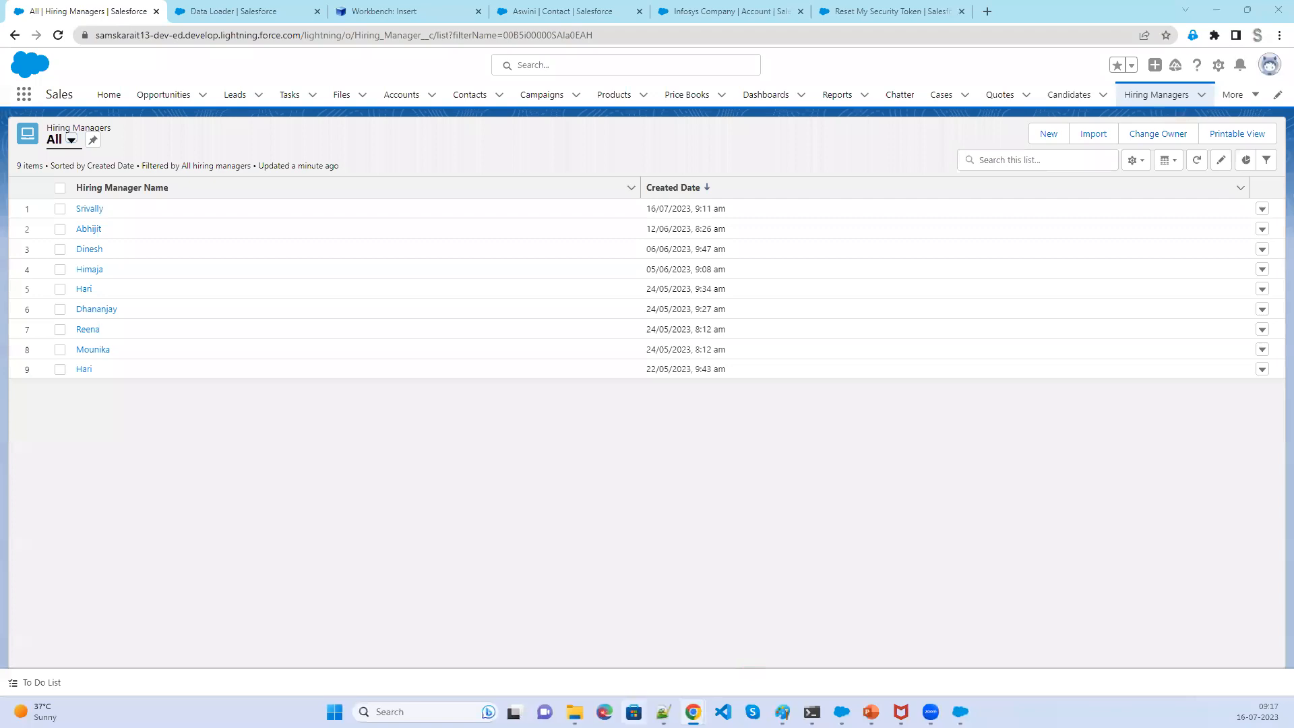
mouse_move(575, 712)
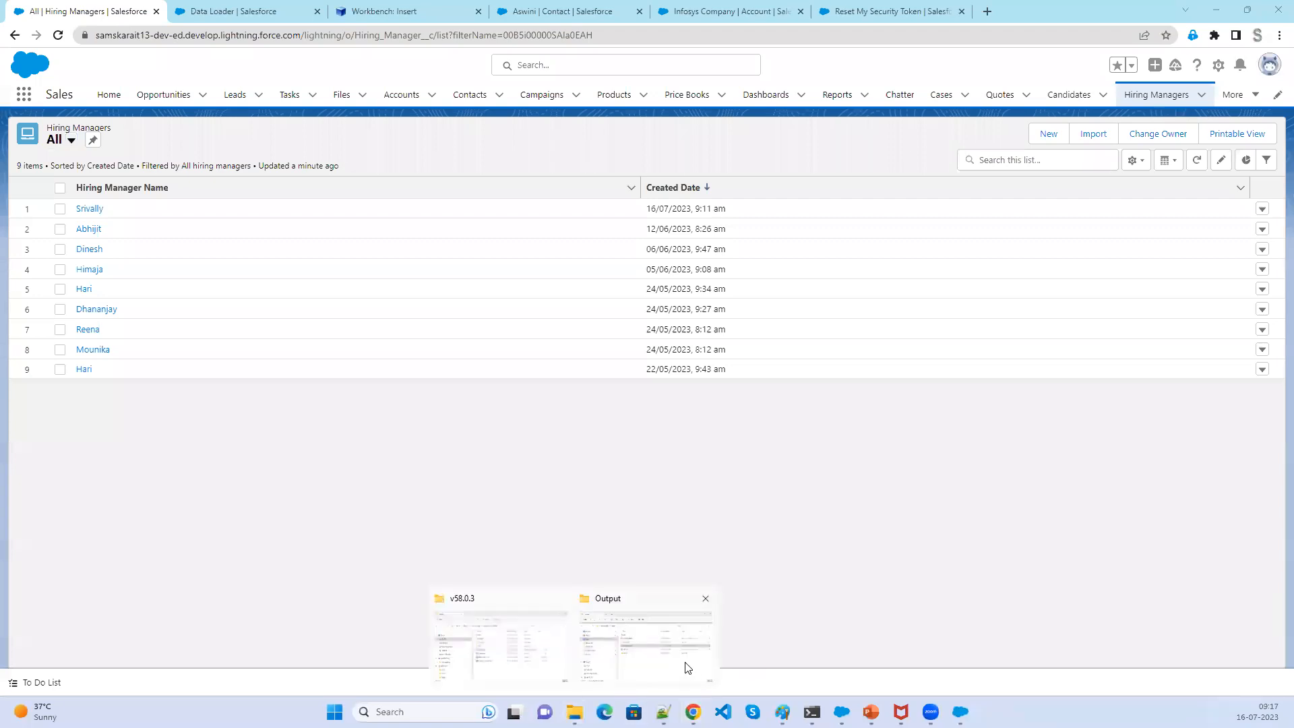
left_click(688, 668)
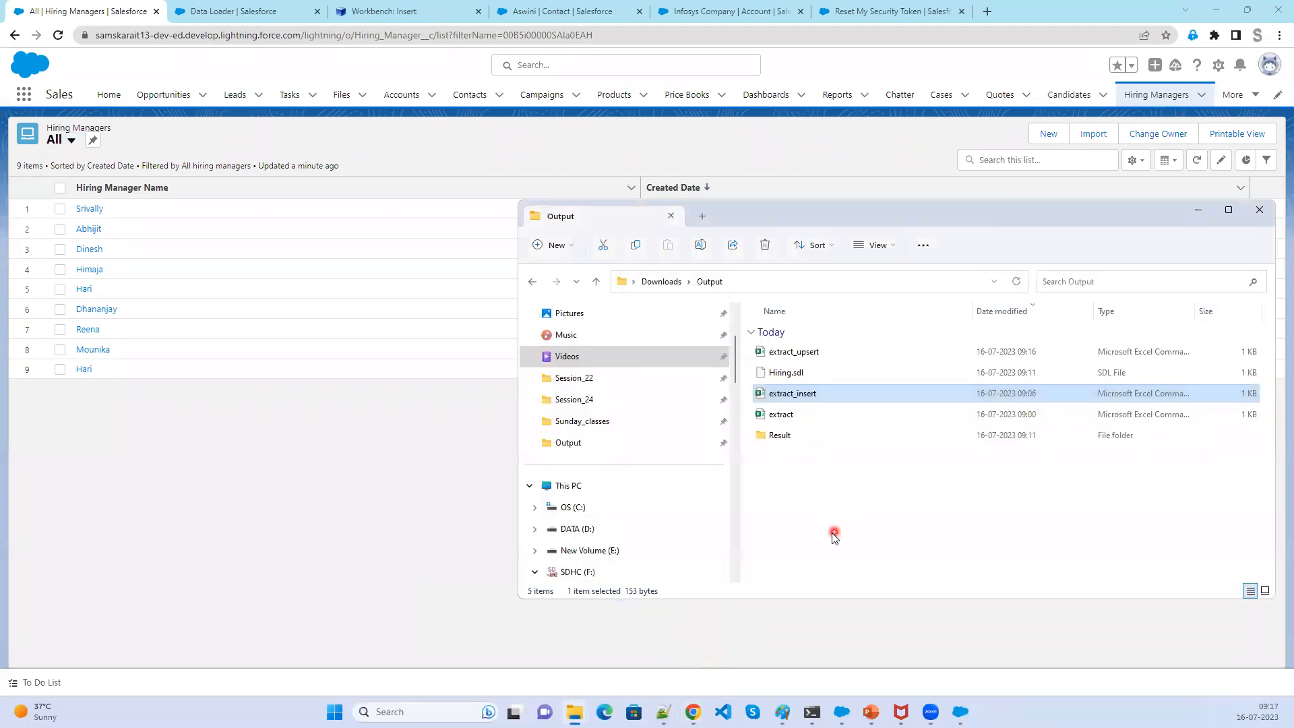
scroll(833, 537, "up", 4, "ctrl")
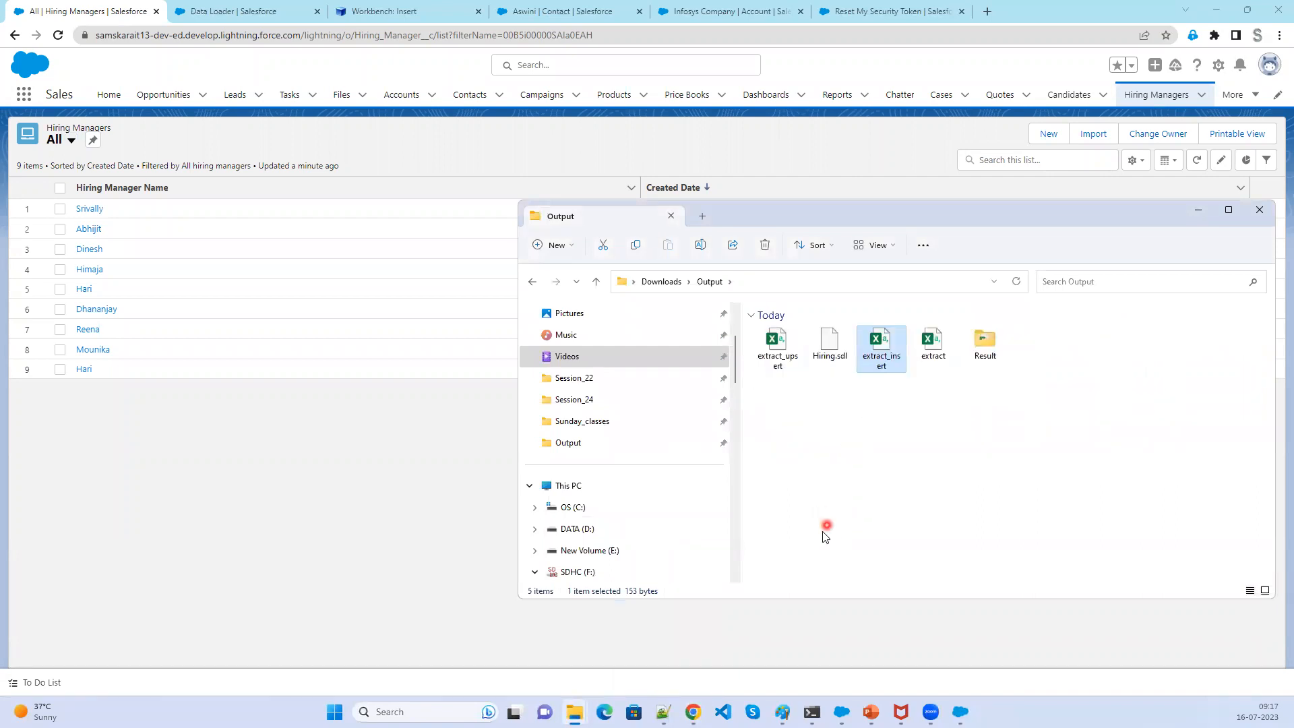
scroll(823, 529, "down", 1, "ctrl")
left_click(851, 345)
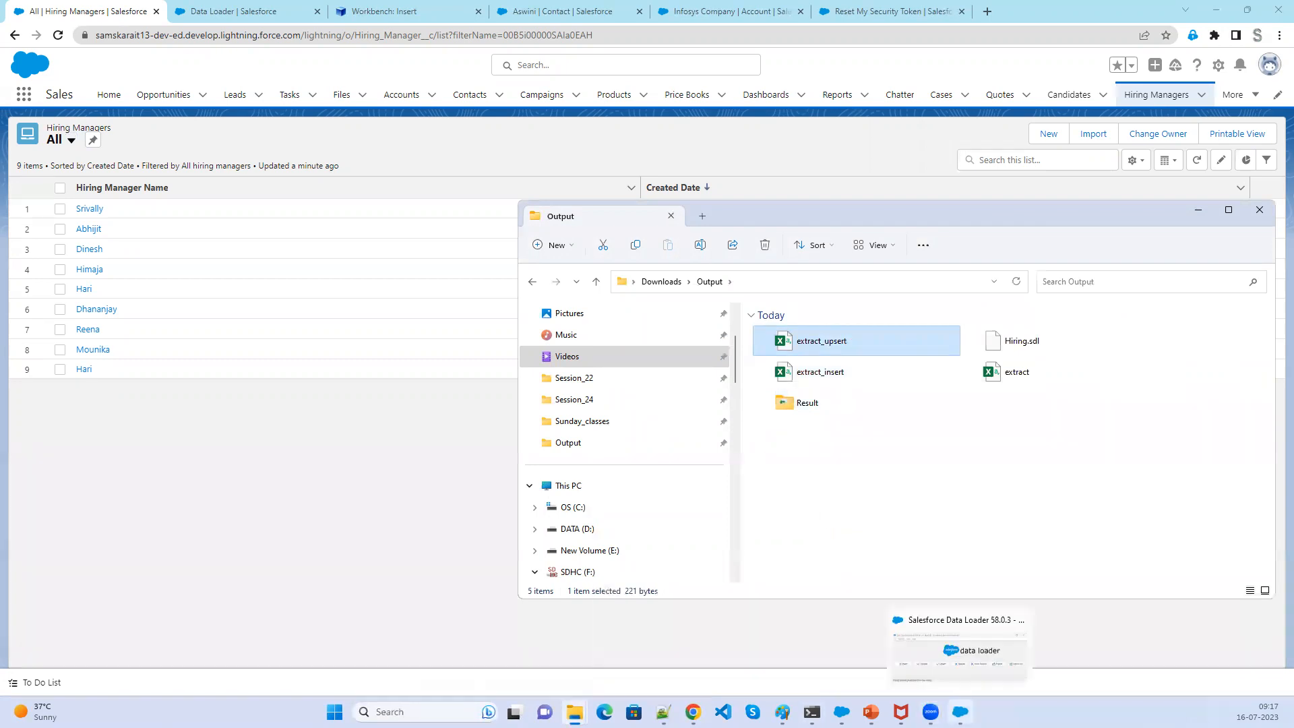
- Close the previous insert's results viewer and the operation-finished dialog in Data Loader
left_click(961, 712)
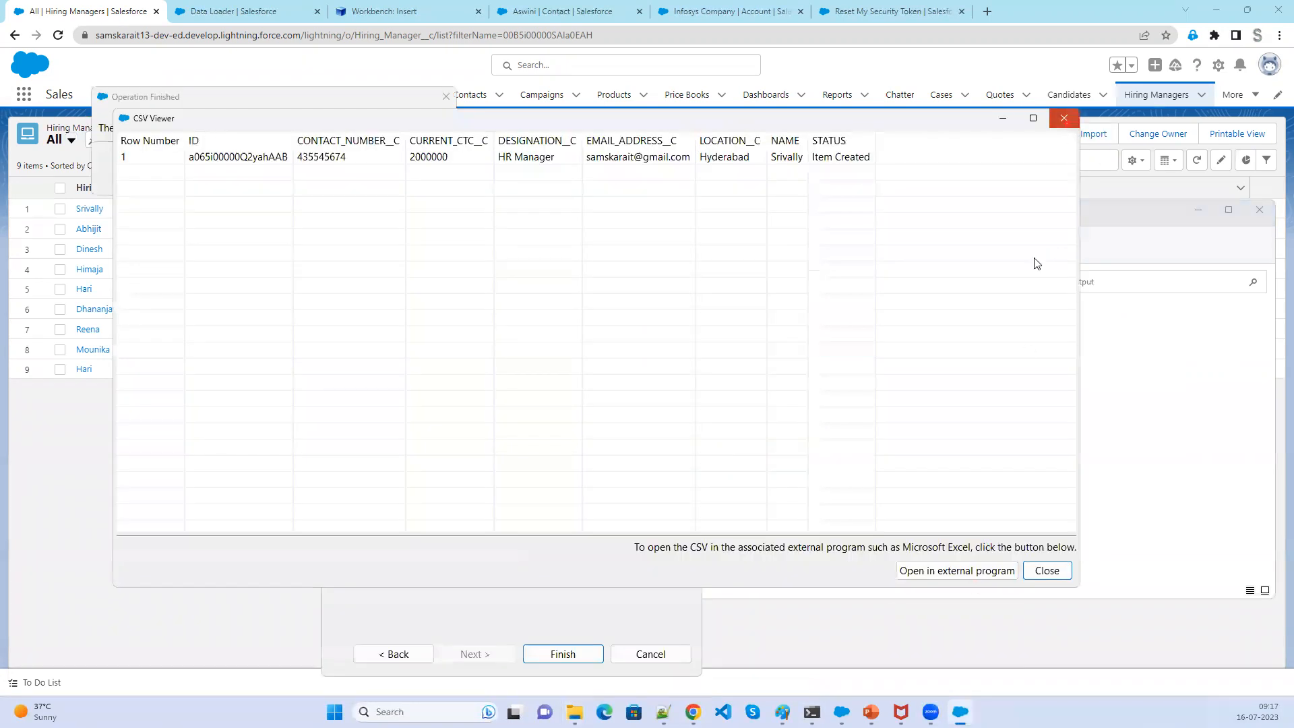
left_click(1065, 118)
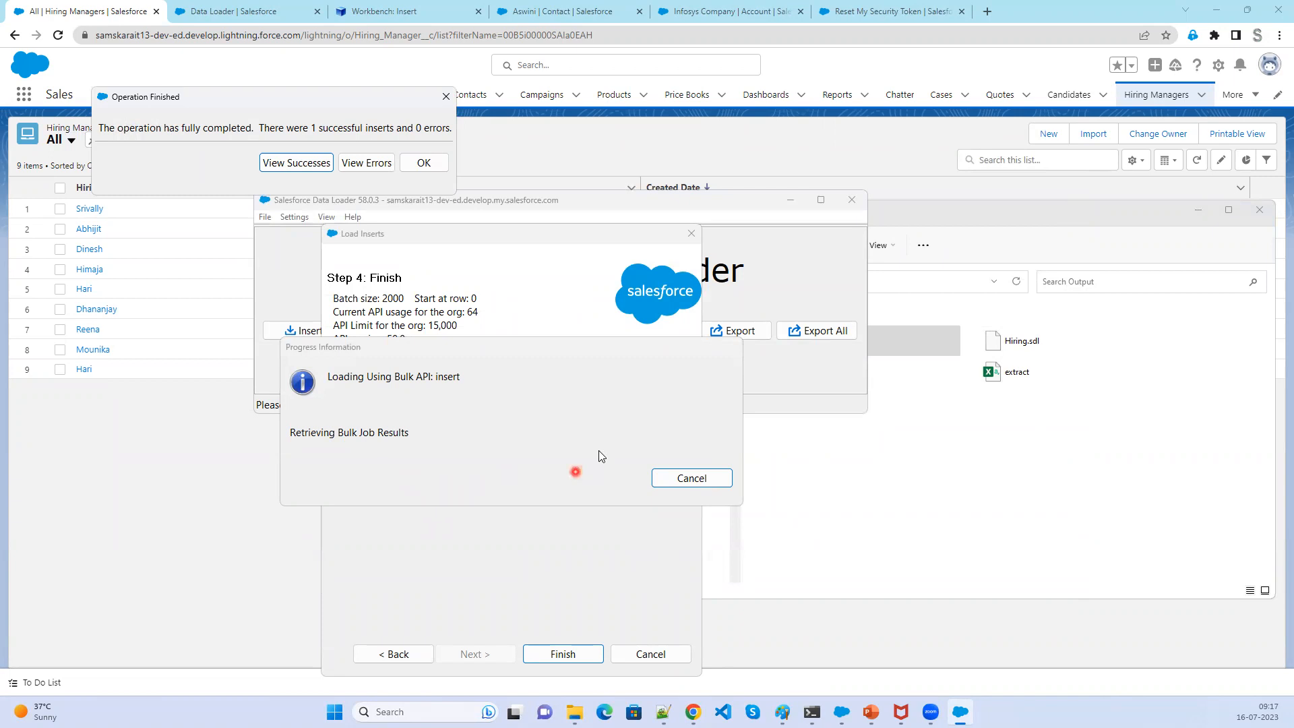
left_click(424, 164)
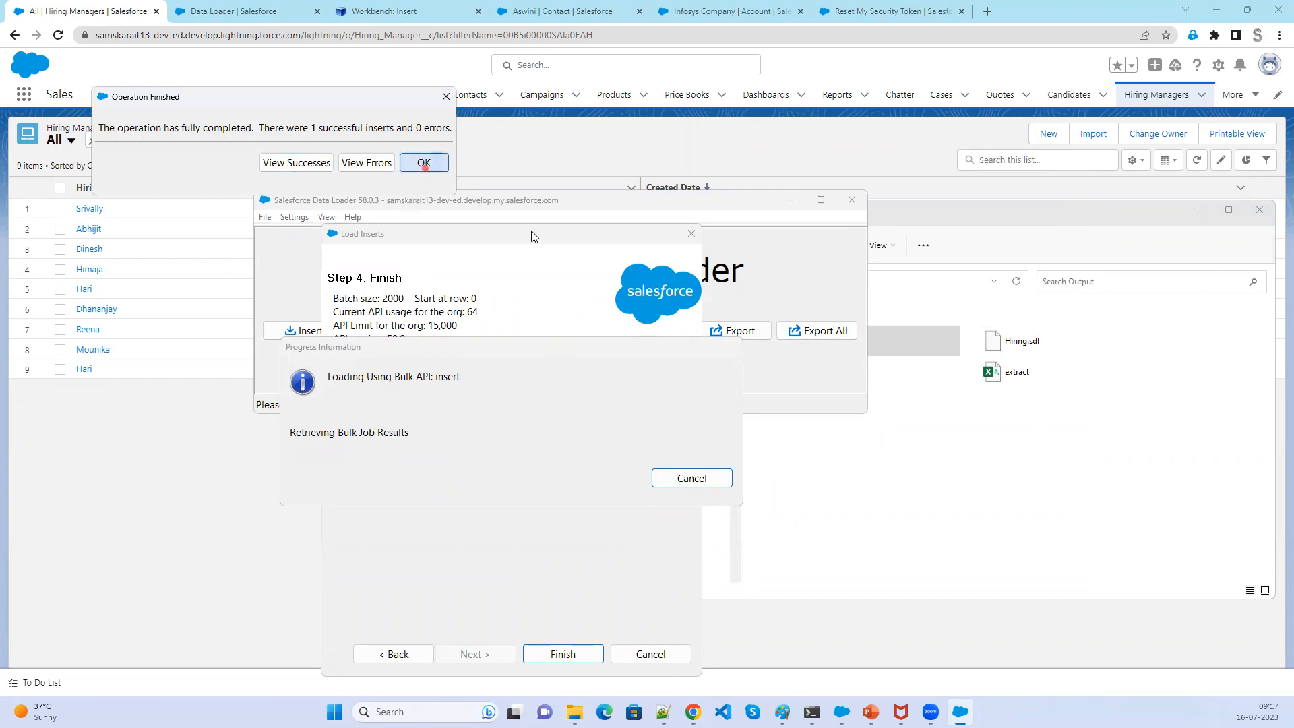
left_click(1220, 11)
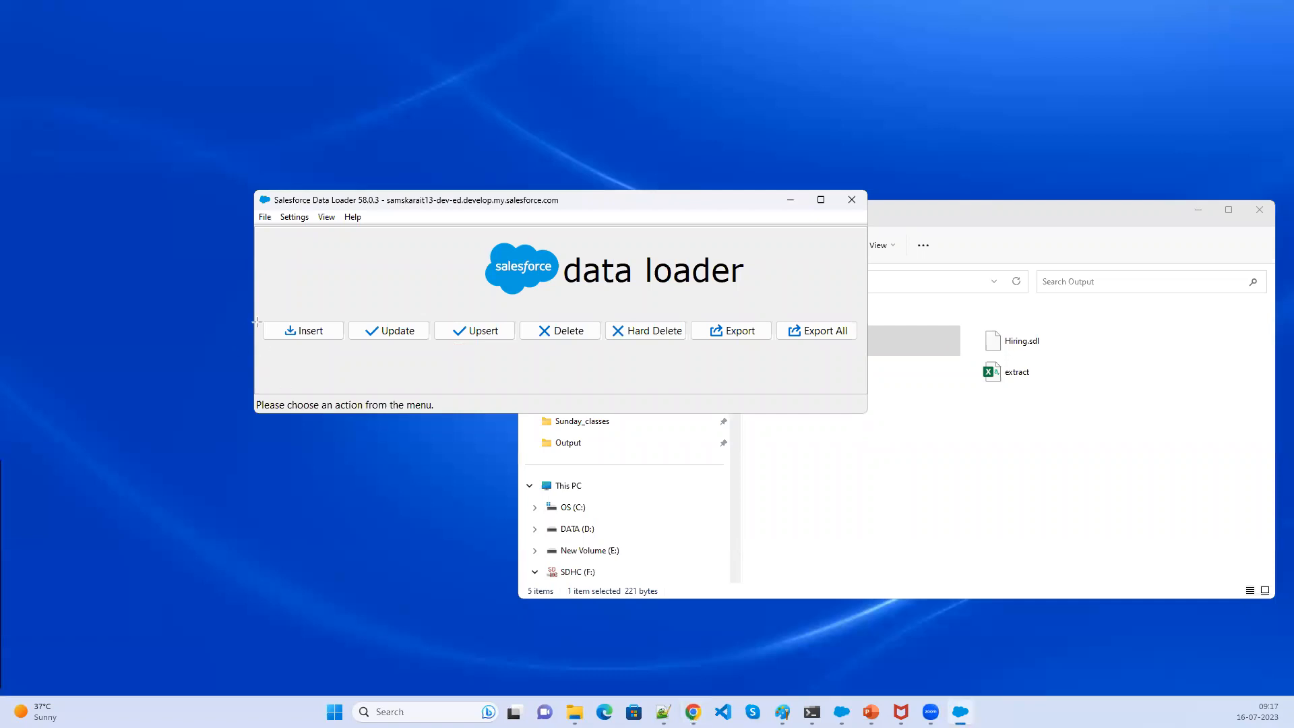
left_click_drag(252, 311, 349, 347)
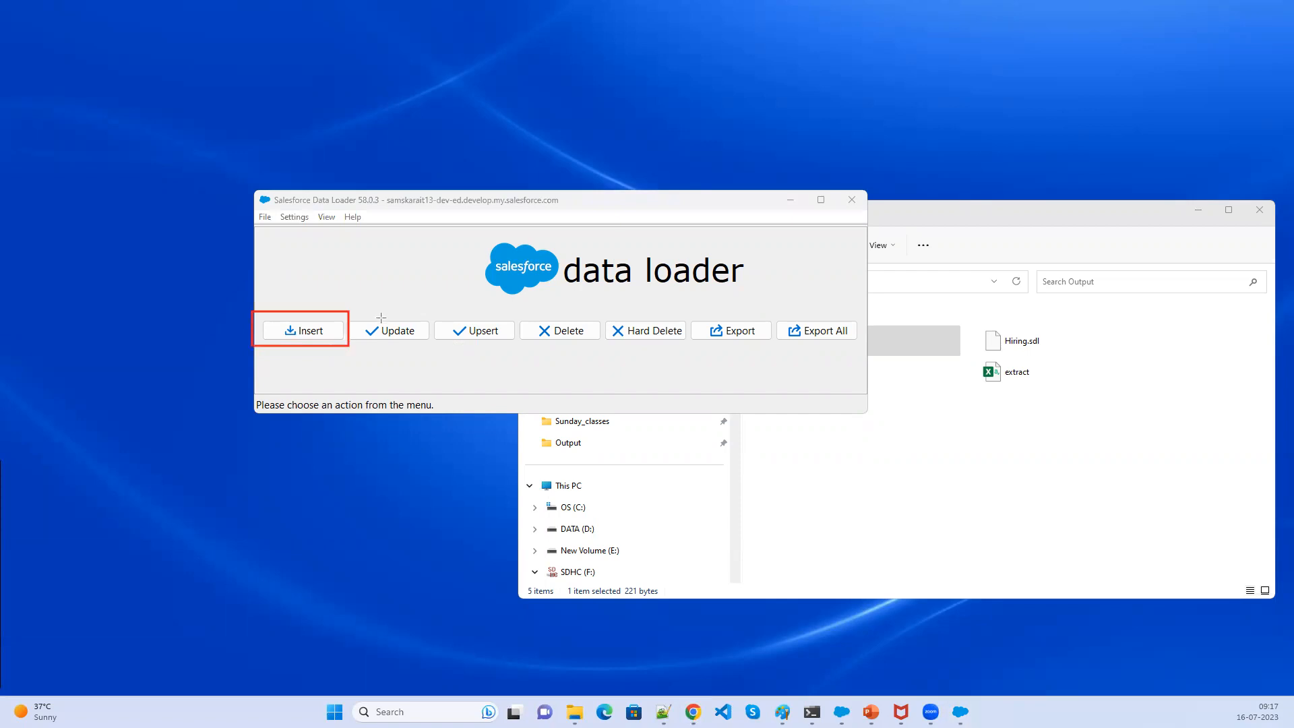
left_click_drag(347, 315, 434, 349)
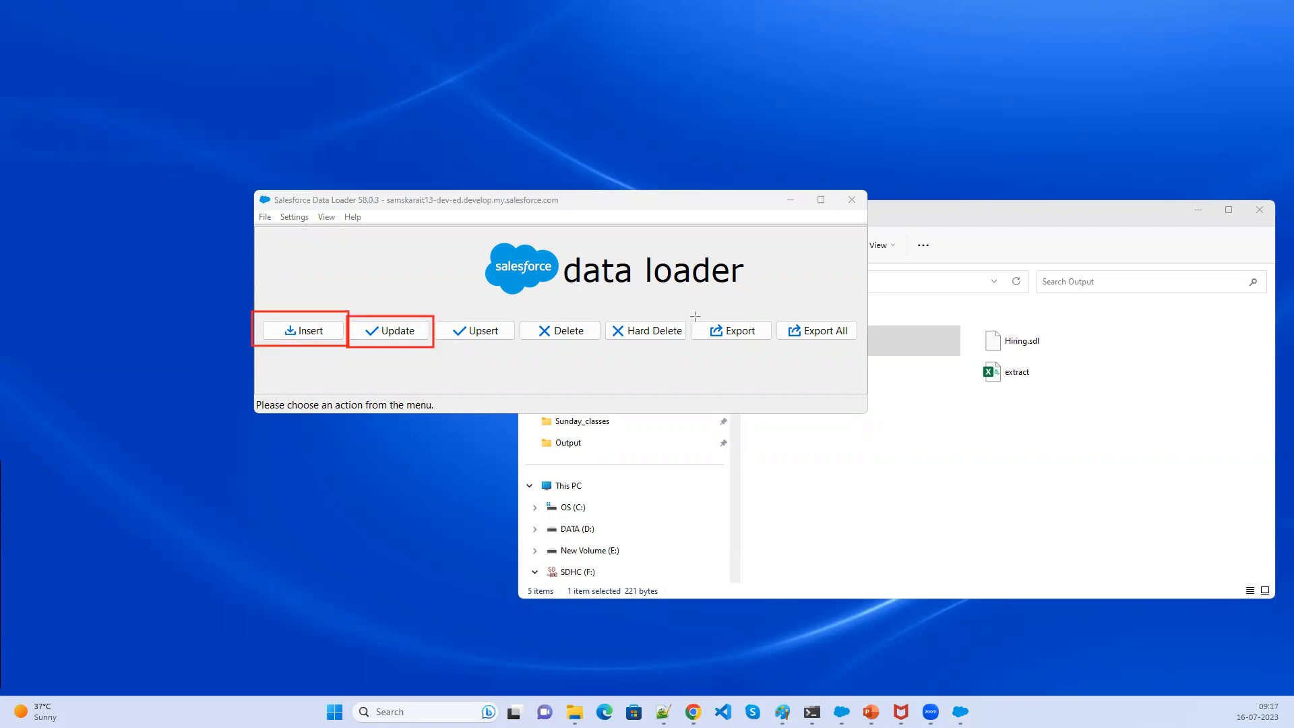
mouse_move(696, 316)
left_mouse_down()
mouse_move(712, 350)
mouse_move(773, 347)
left_mouse_up()
left_click_drag(776, 314, 858, 350)
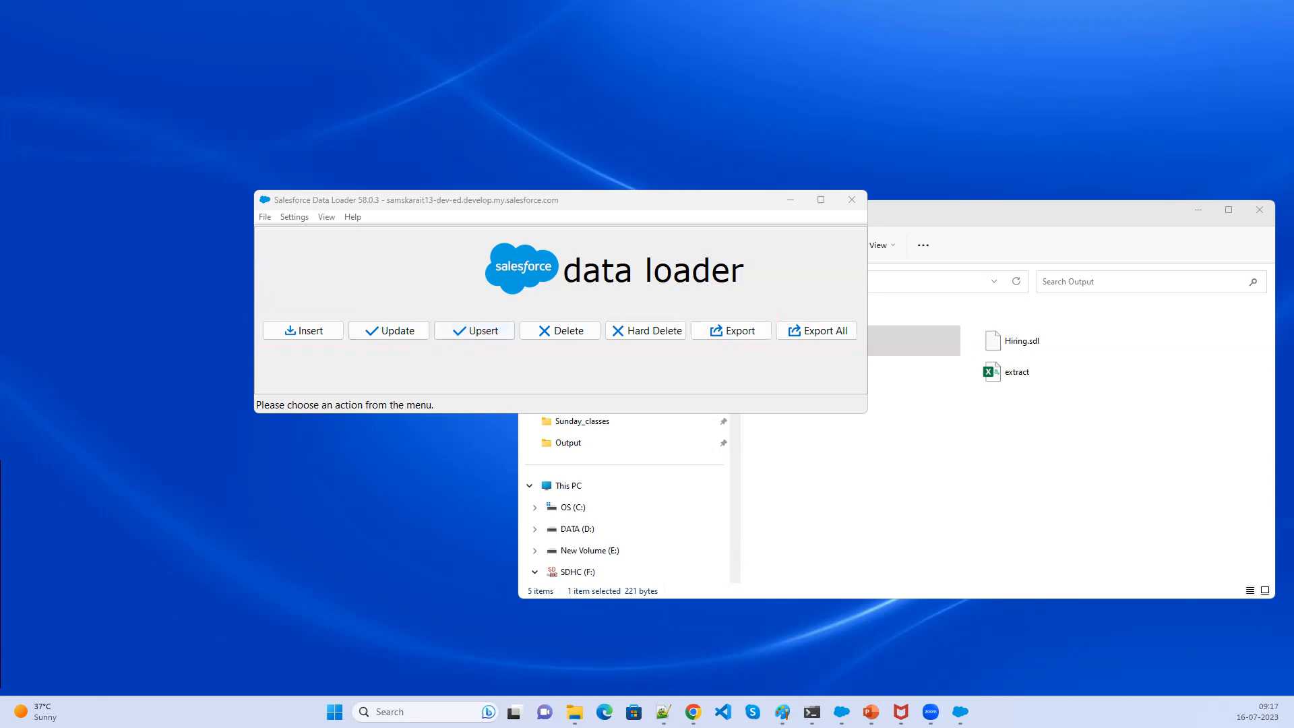
left_click(368, 360)
type("Update+Insert")
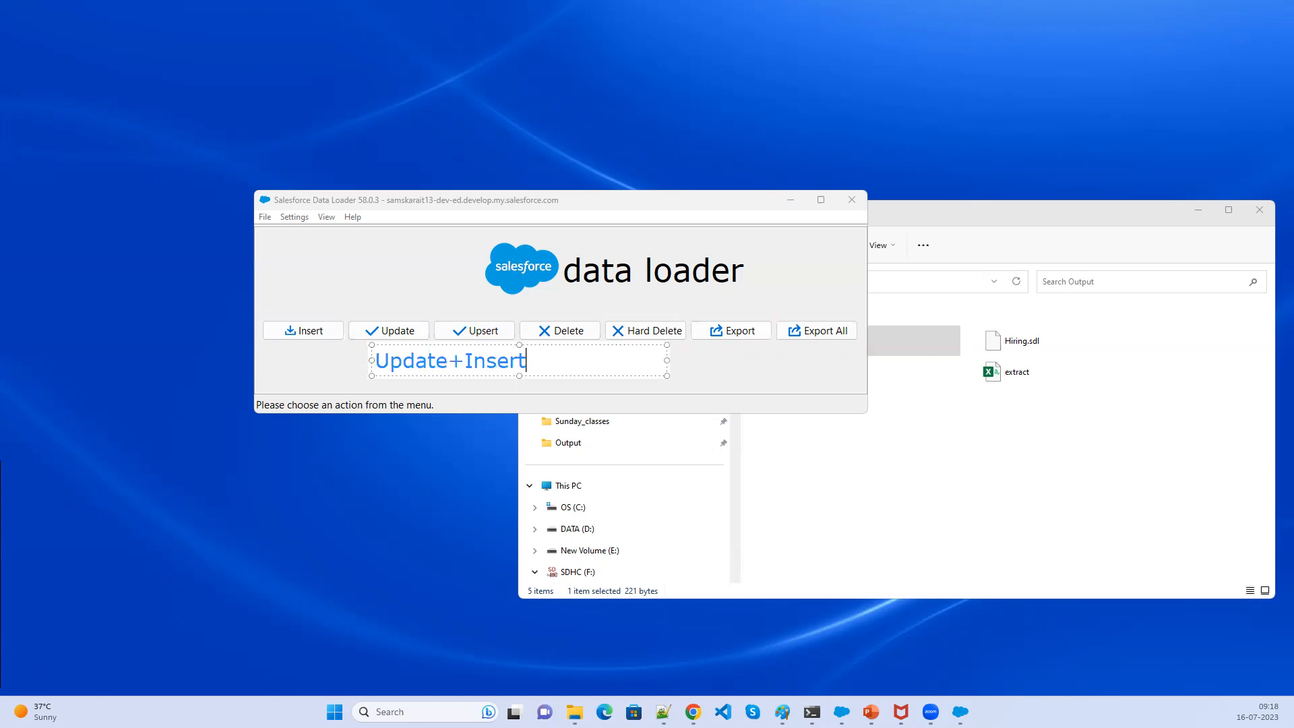
left_click(745, 370)
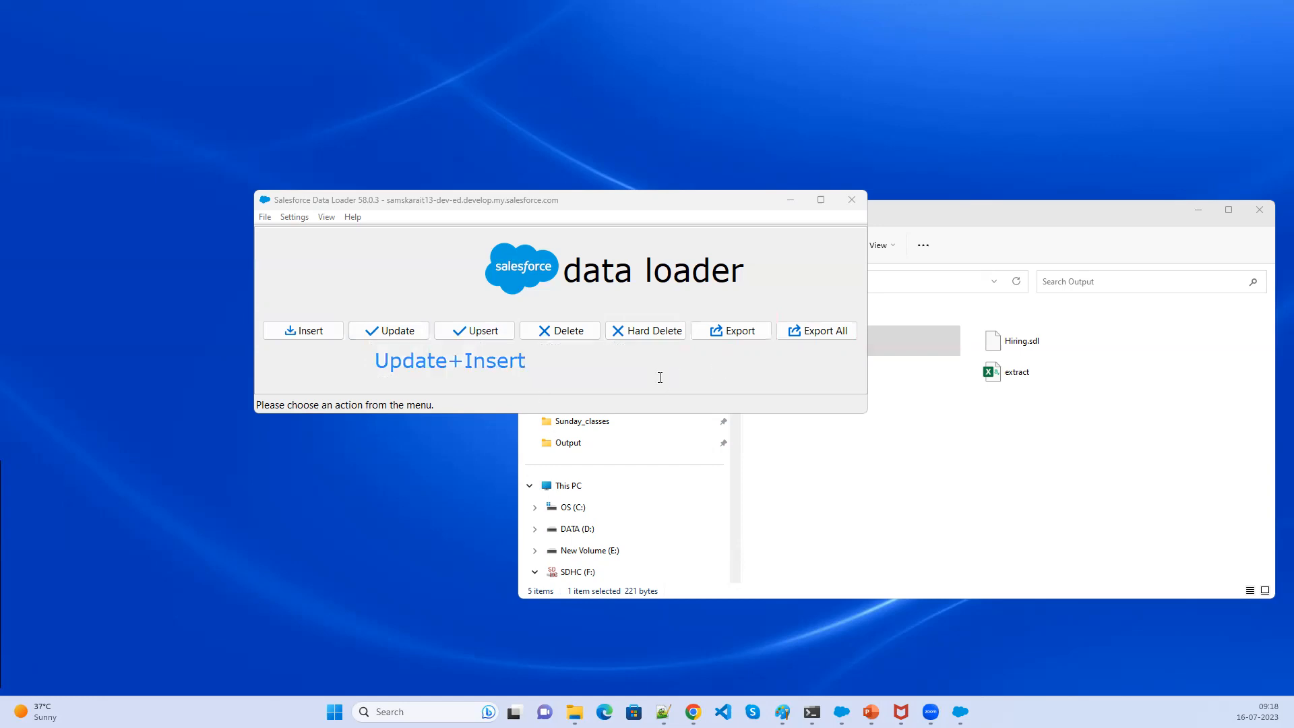
- Start an Upsert on the Hiring Manager object and choose the extract_upsert CSV from the Output folder
left_click(489, 333)
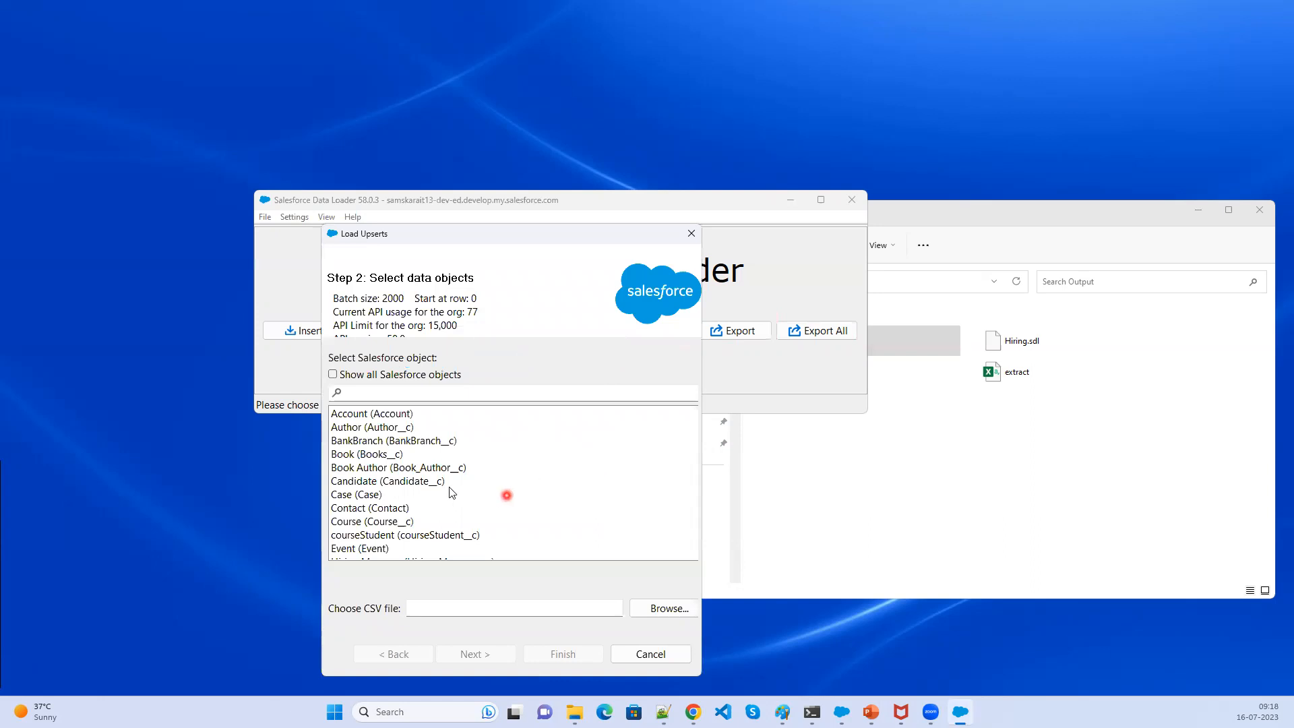
scroll(419, 533, "down", 1)
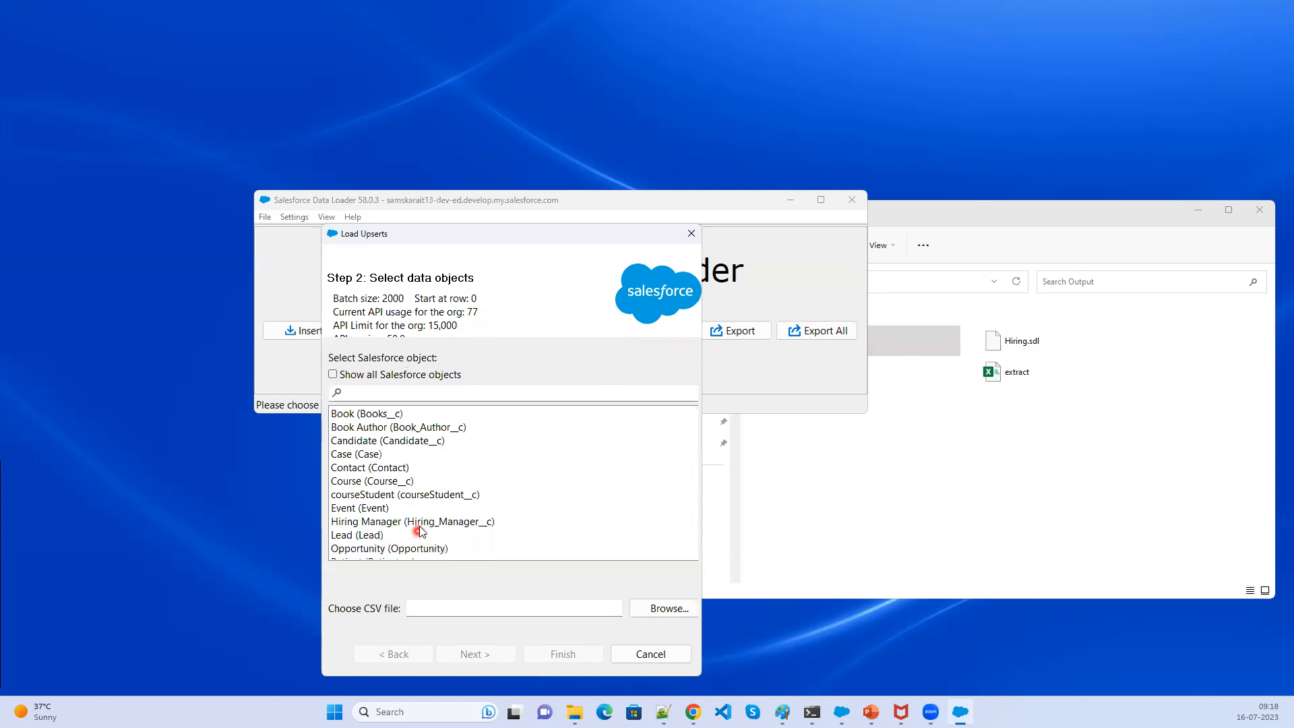
left_click(419, 524)
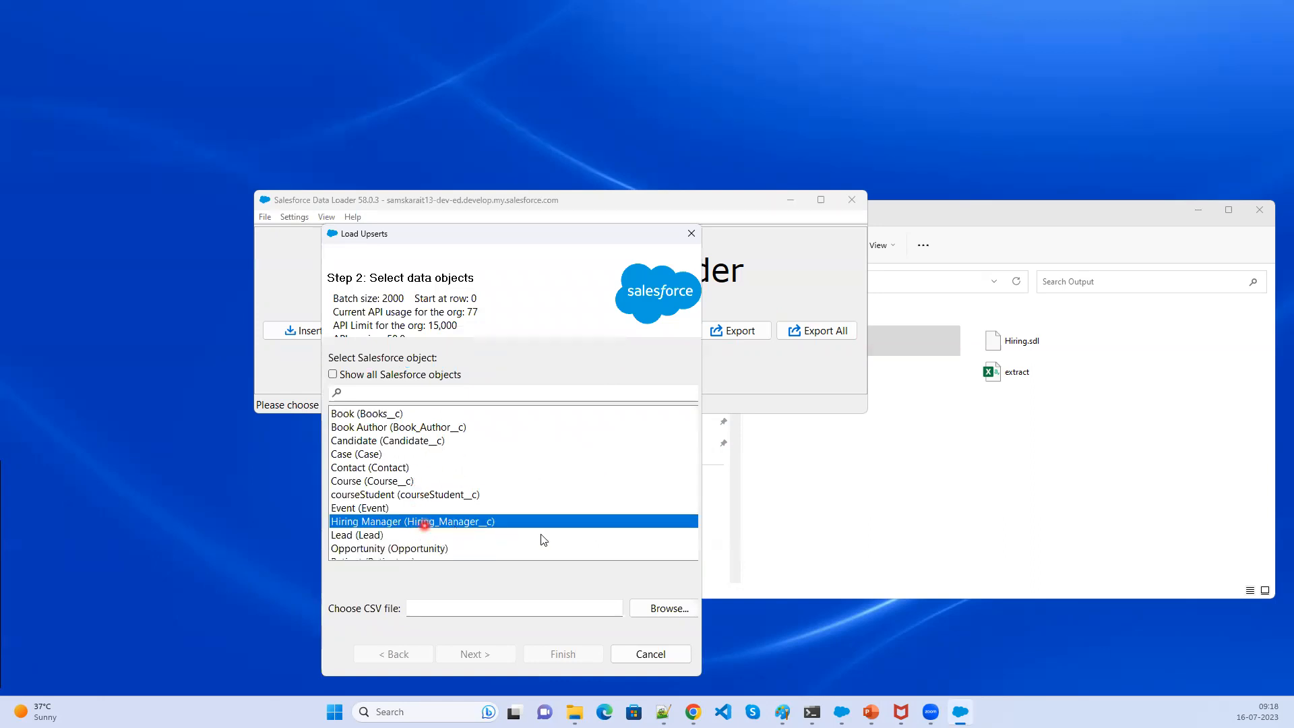
left_click(665, 608)
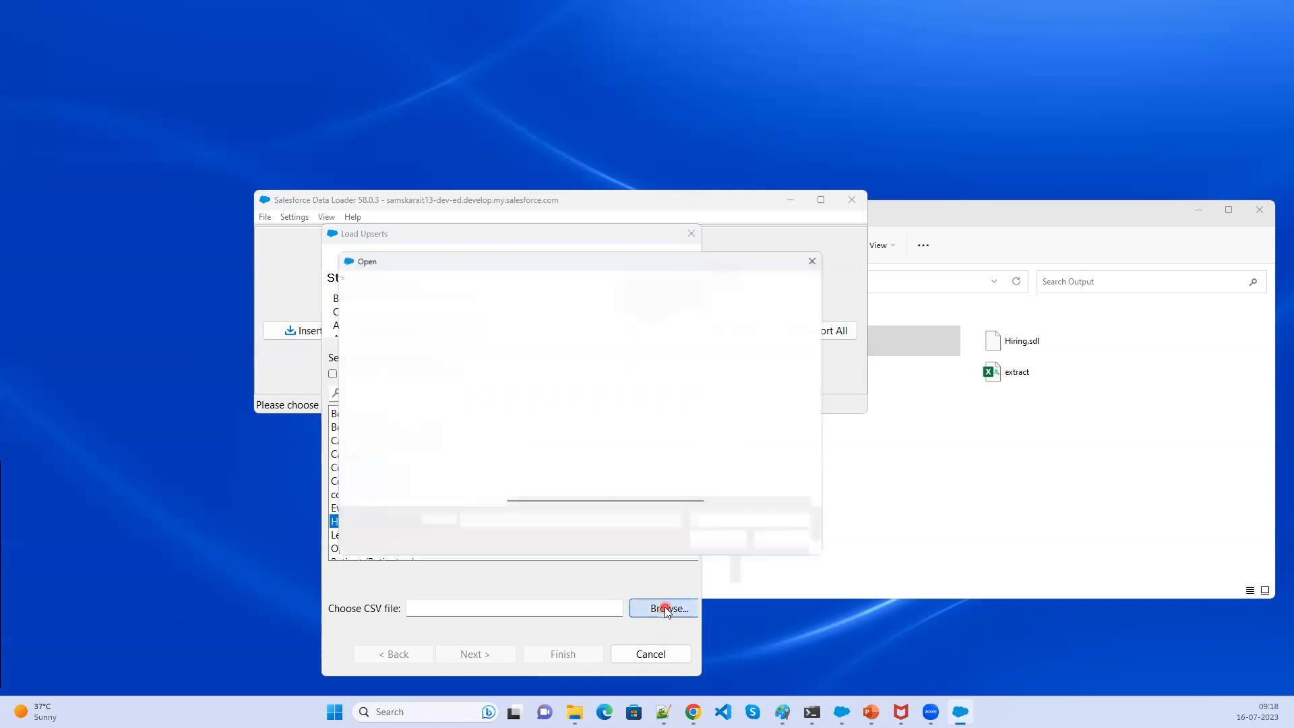
left_click(519, 283)
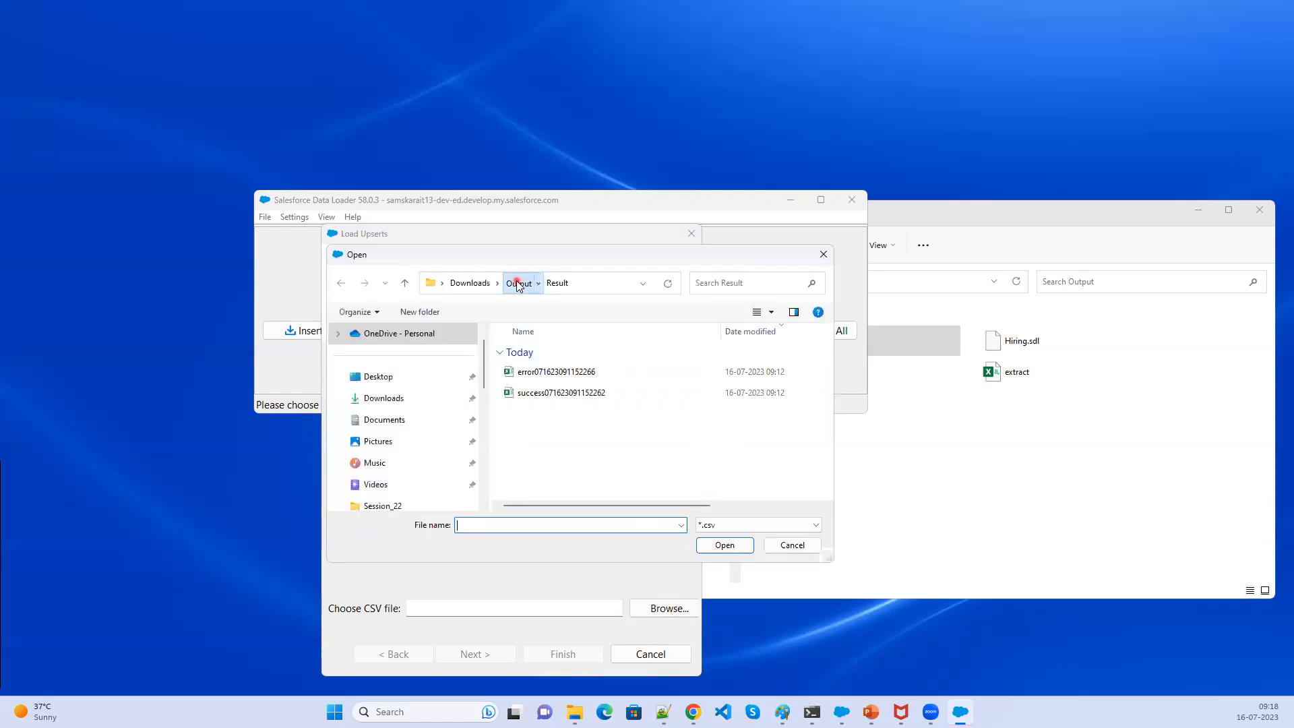
left_click(606, 373)
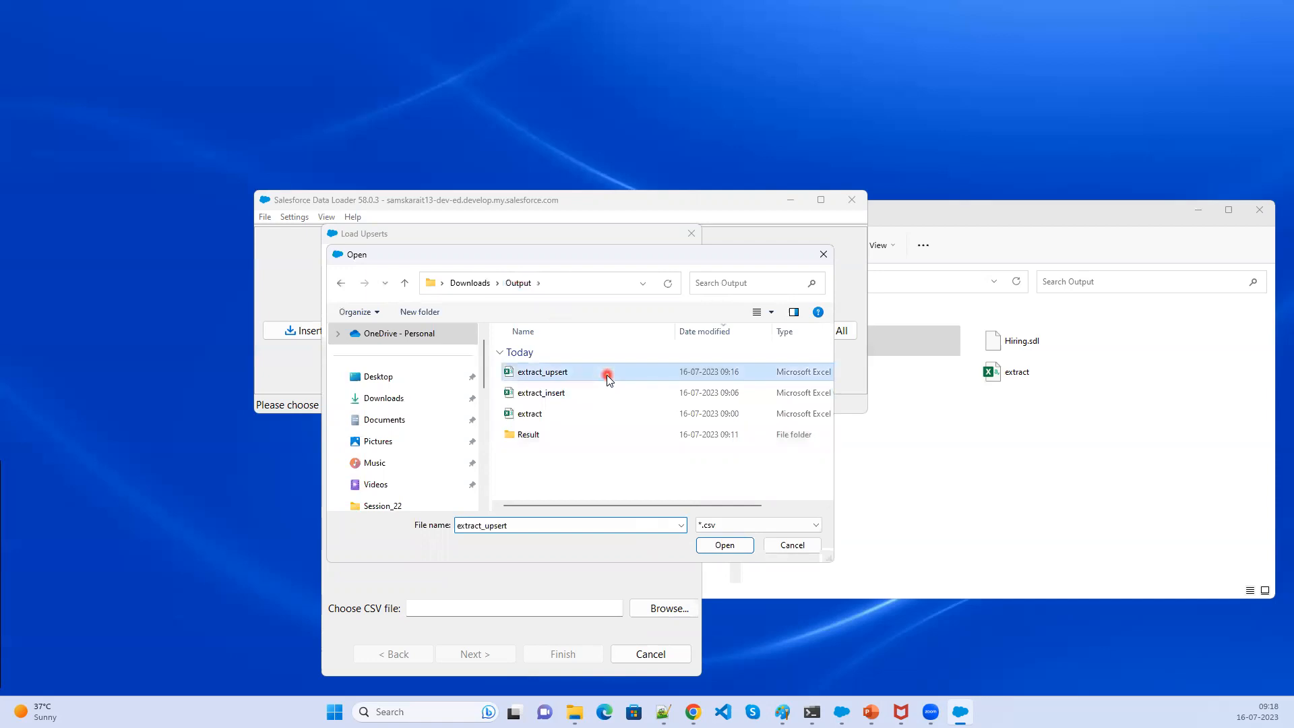
left_click(726, 546)
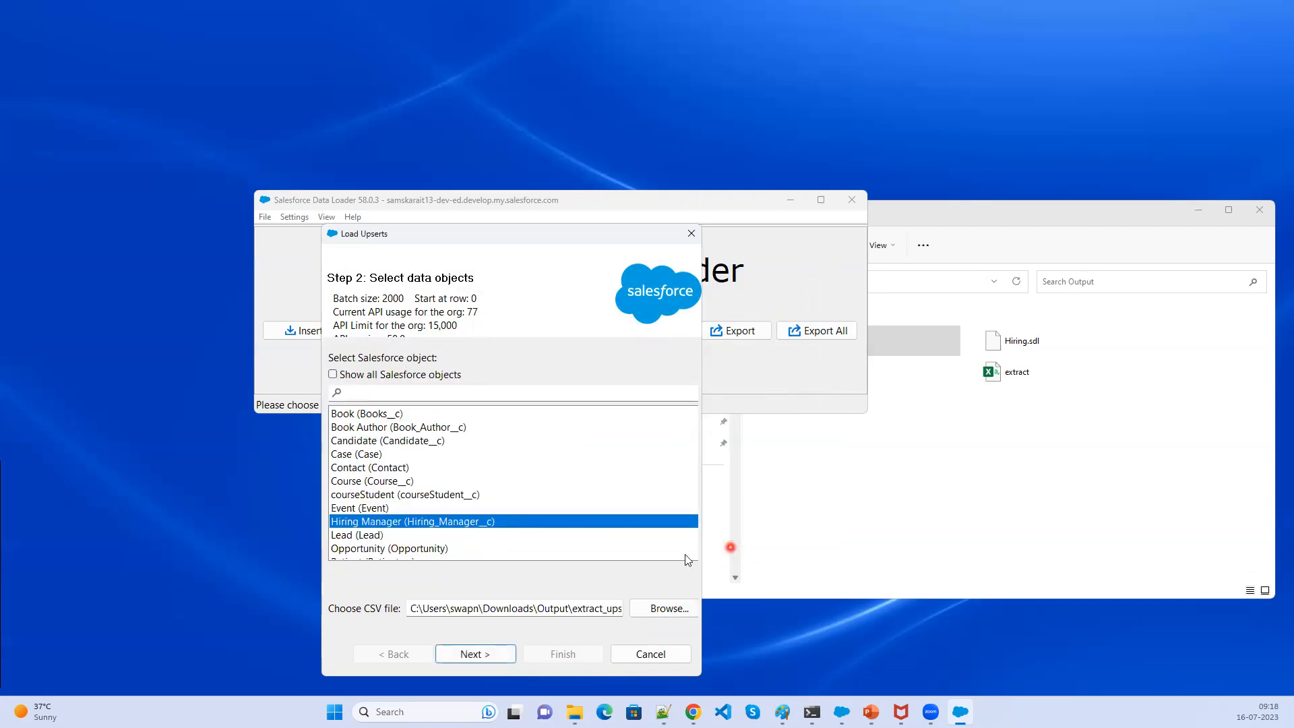
- Proceed to the matching-field step and acknowledge the data selection summary
left_click(471, 654)
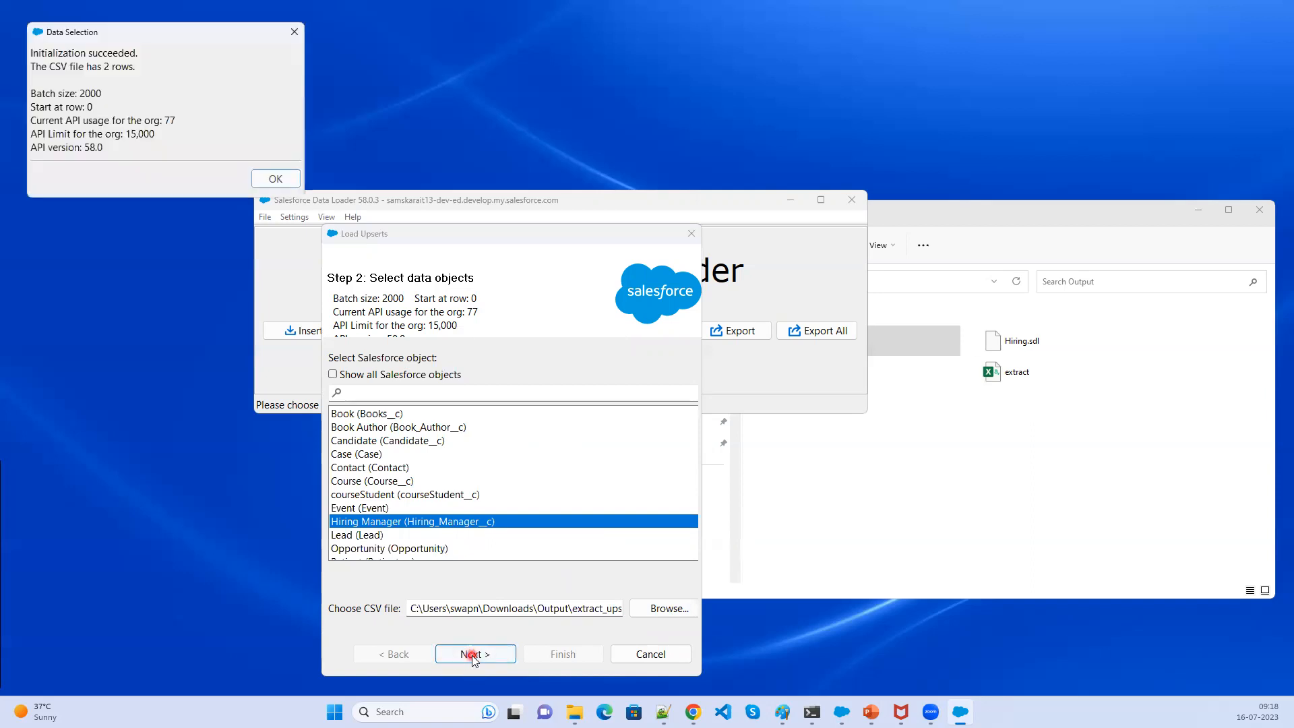
left_click(275, 179)
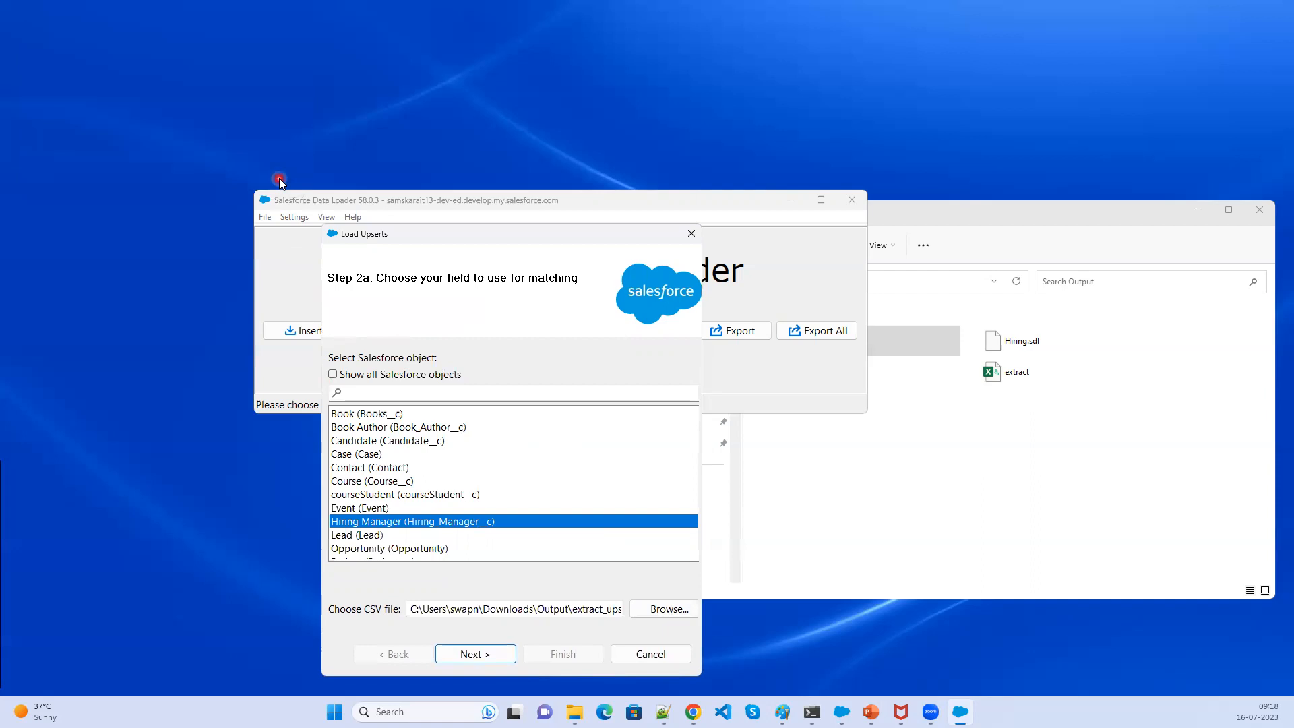
left_click(420, 419)
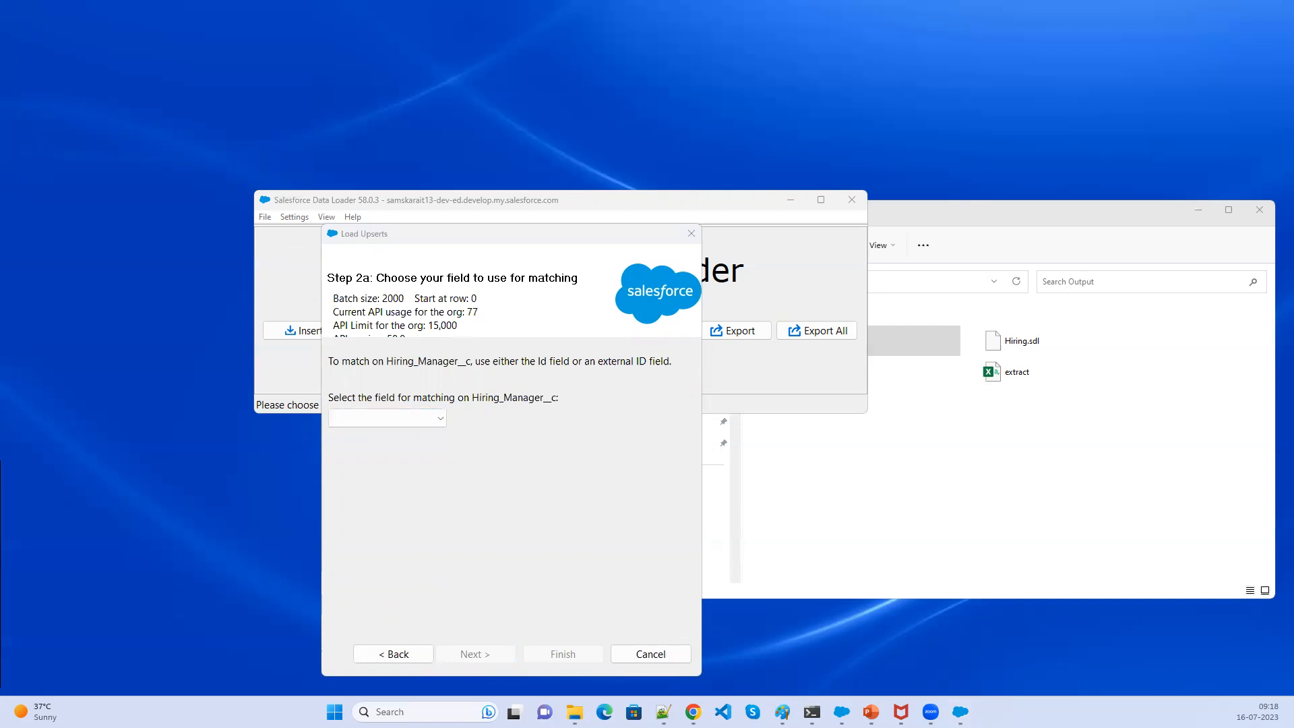
- Open the Srivally hiring manager record in Salesforce to review its details
left_click(694, 712)
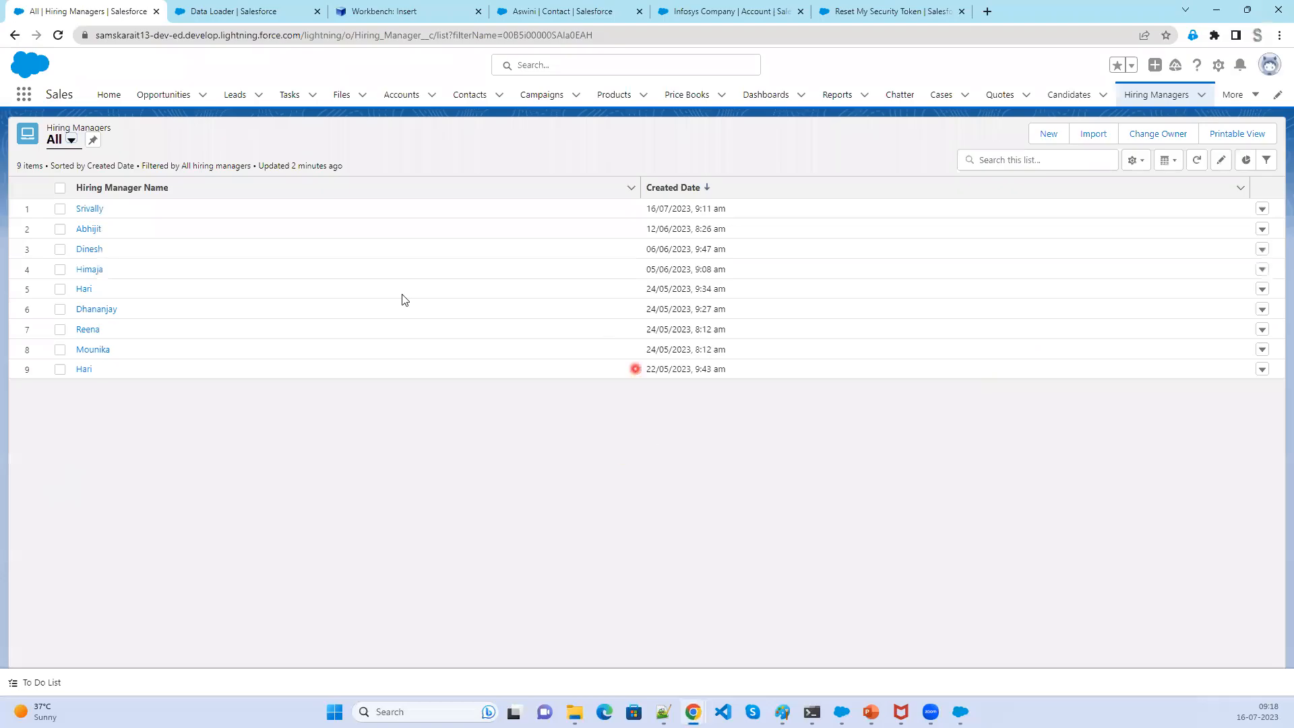
left_click(94, 210)
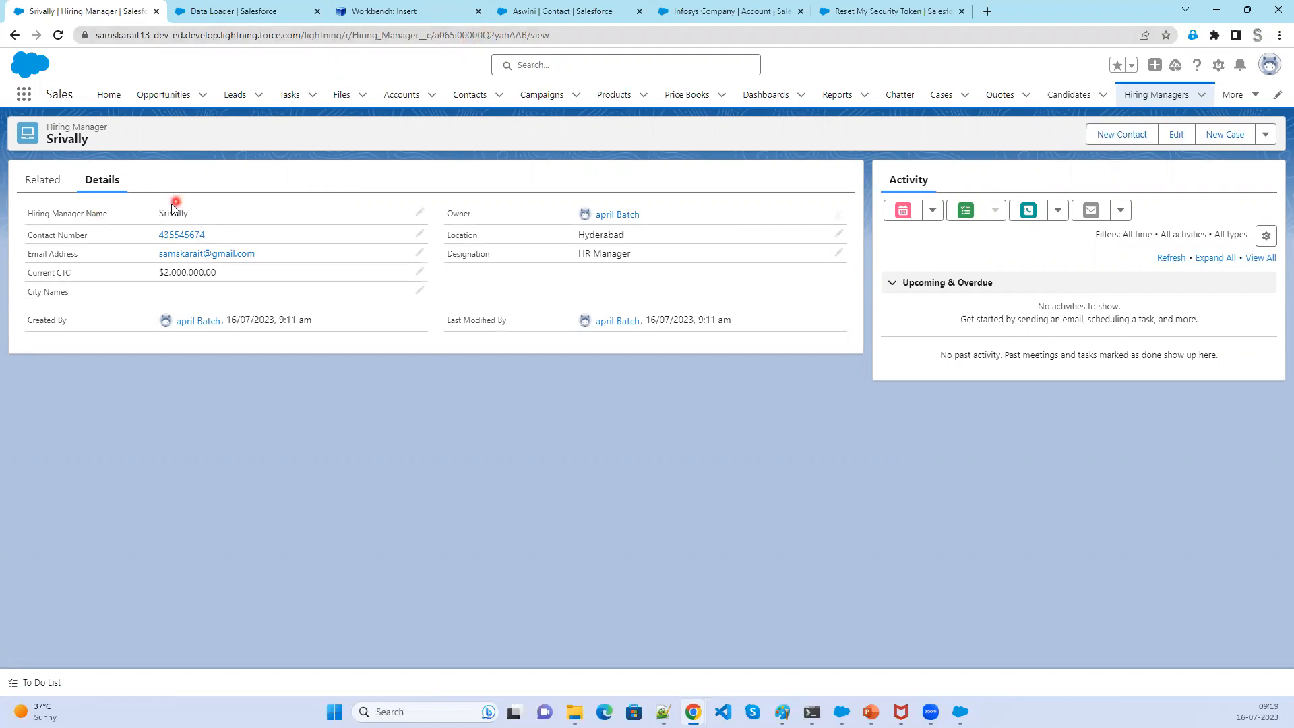
left_click(1217, 11)
- Choose Id as the field for matching Hiring Manager records
left_click(384, 417)
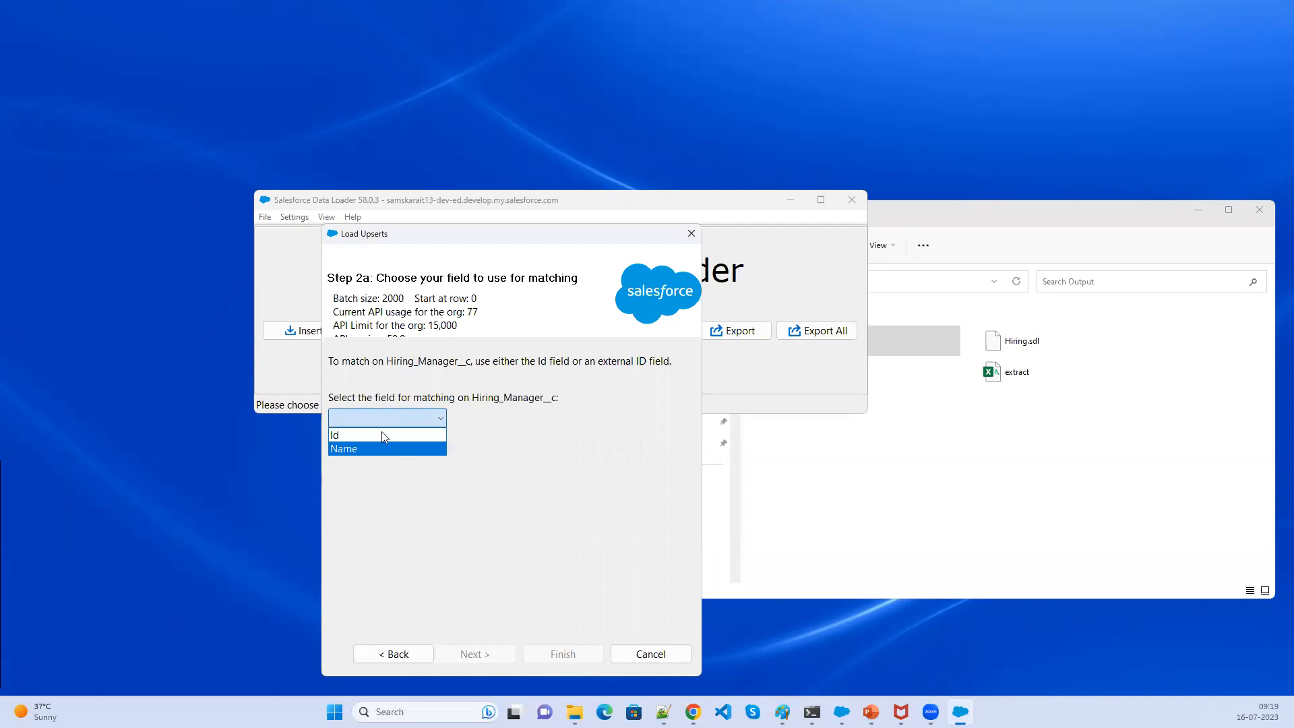
left_click(382, 434)
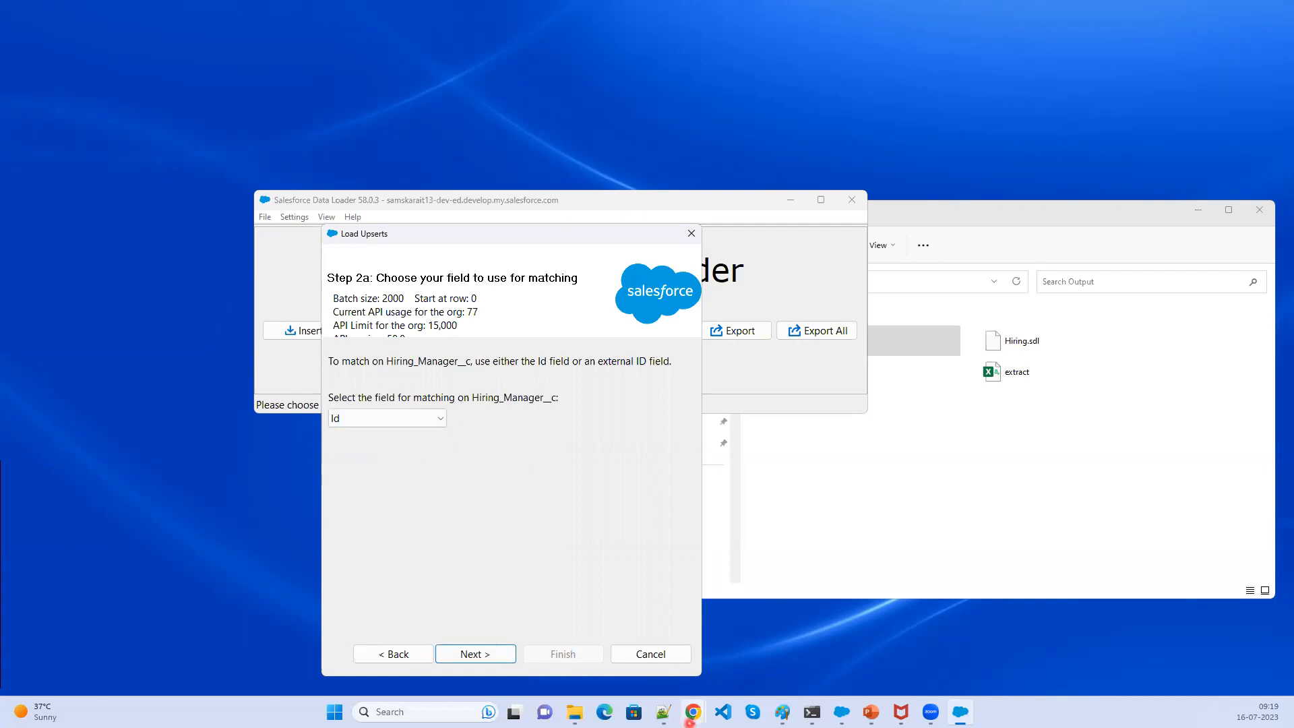
- Open the extract_upsert CSV in Excel from the Output folder
mouse_move(575, 712)
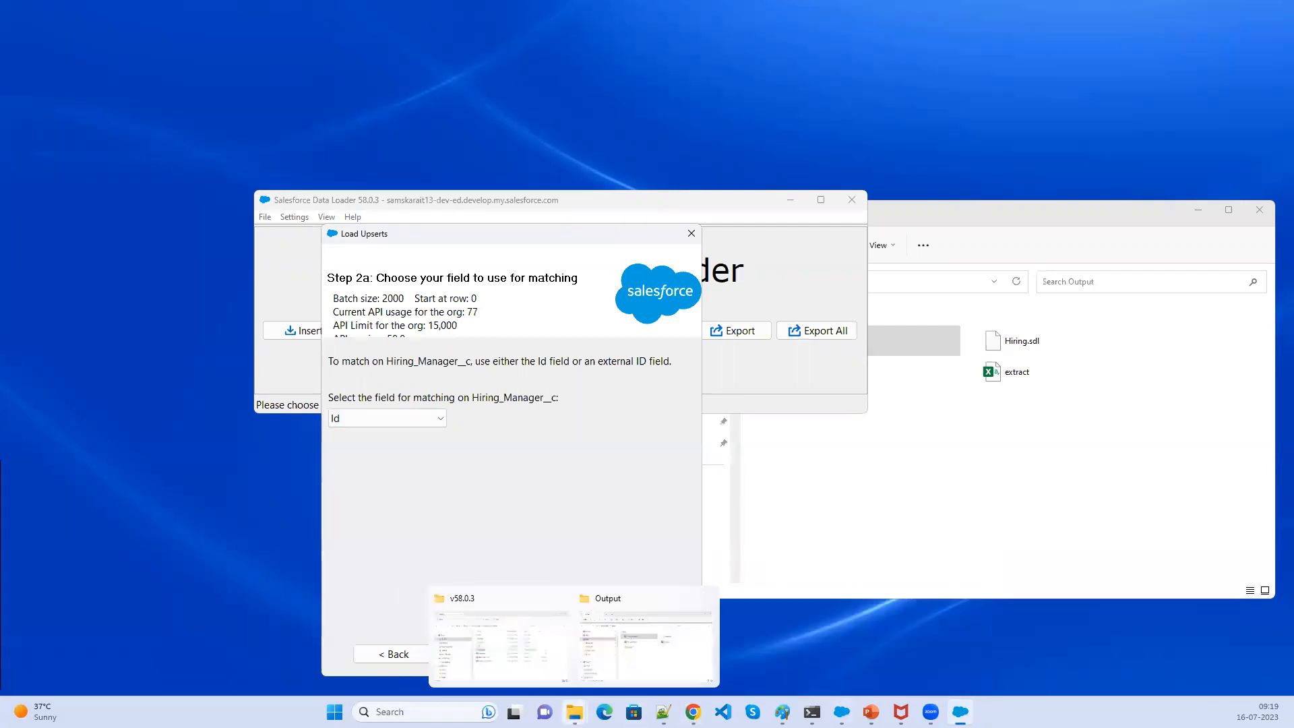
left_click(648, 647)
double_click(837, 341)
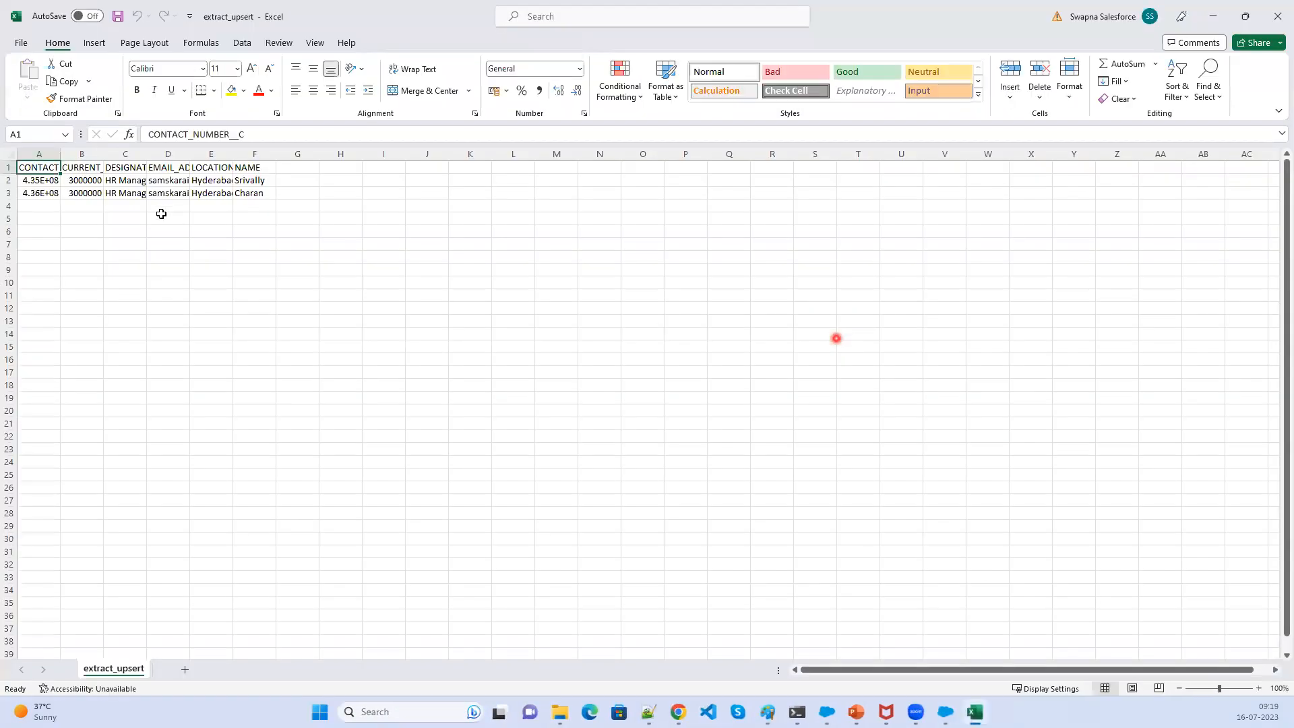
scroll(307, 450, "up", 9)
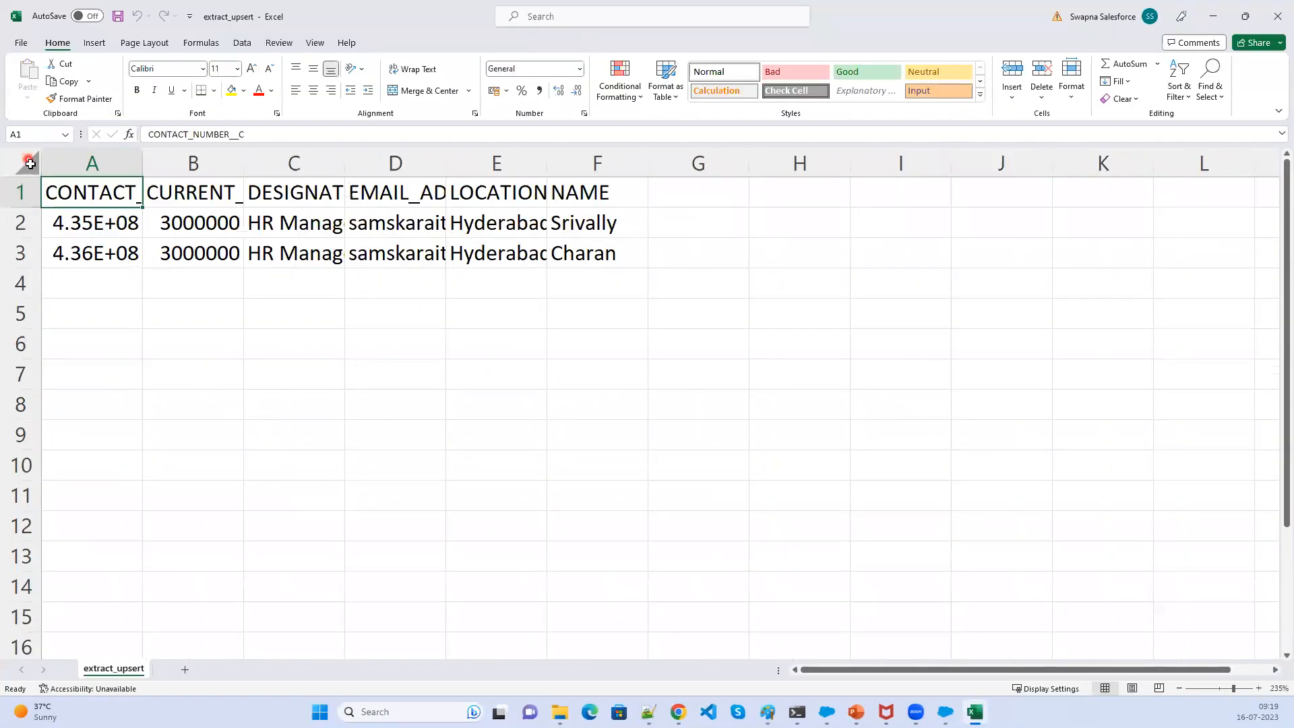
- Autofit all columns of the extract_upsert sheet so the full headers and values are readable
left_click(30, 164)
double_click(141, 154)
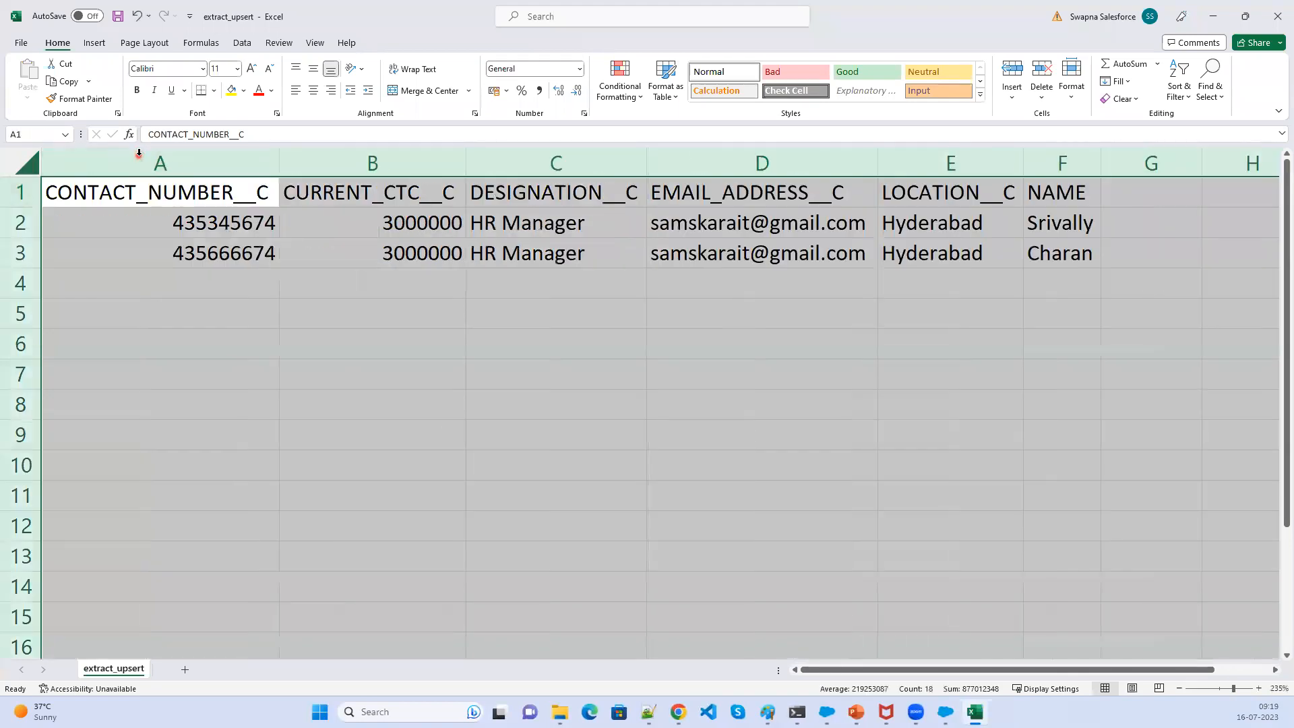
left_click(139, 153)
left_click(348, 224)
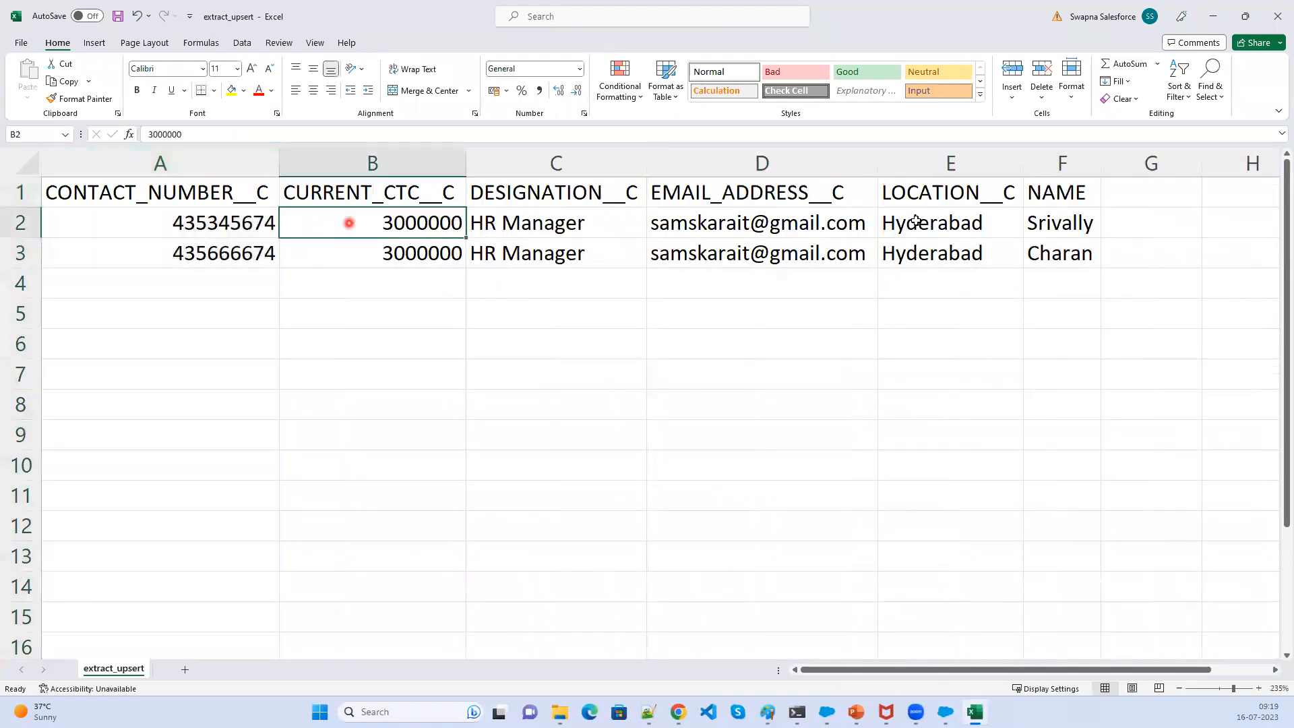
left_click(1061, 218)
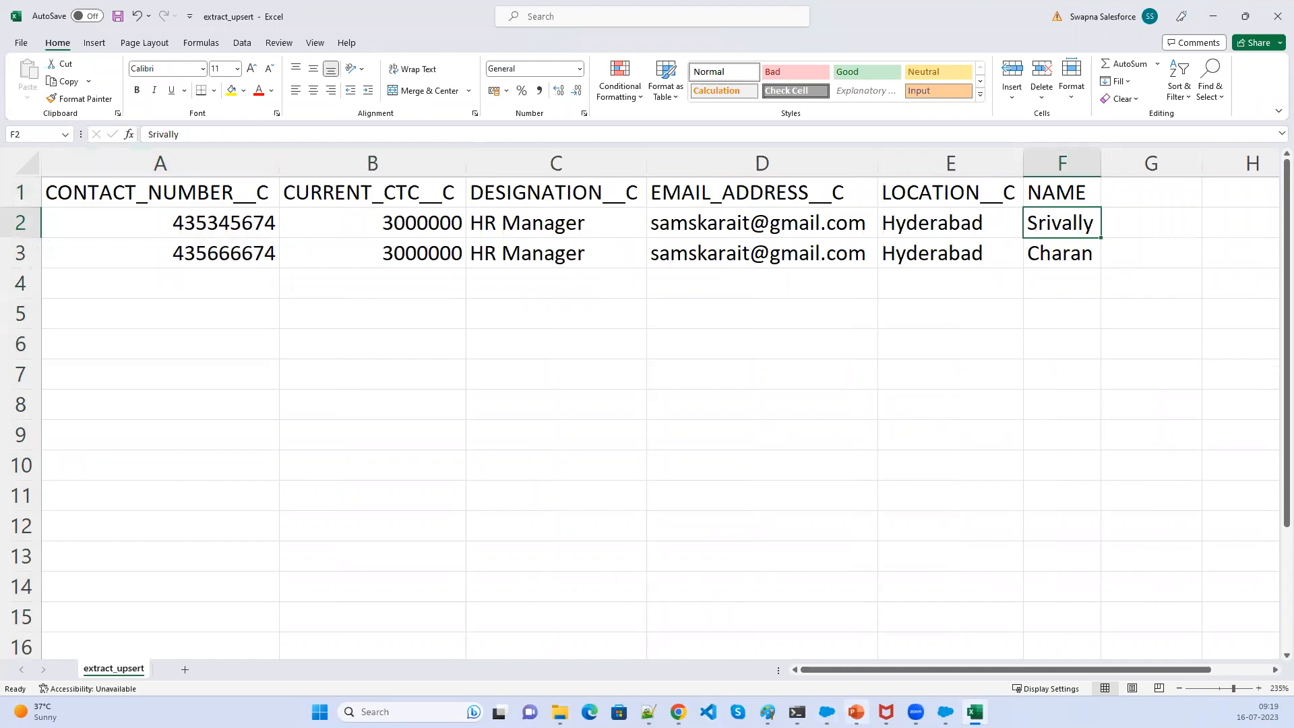
- Open the success results CSV from the Result subfolder of Output
mouse_move(560, 712)
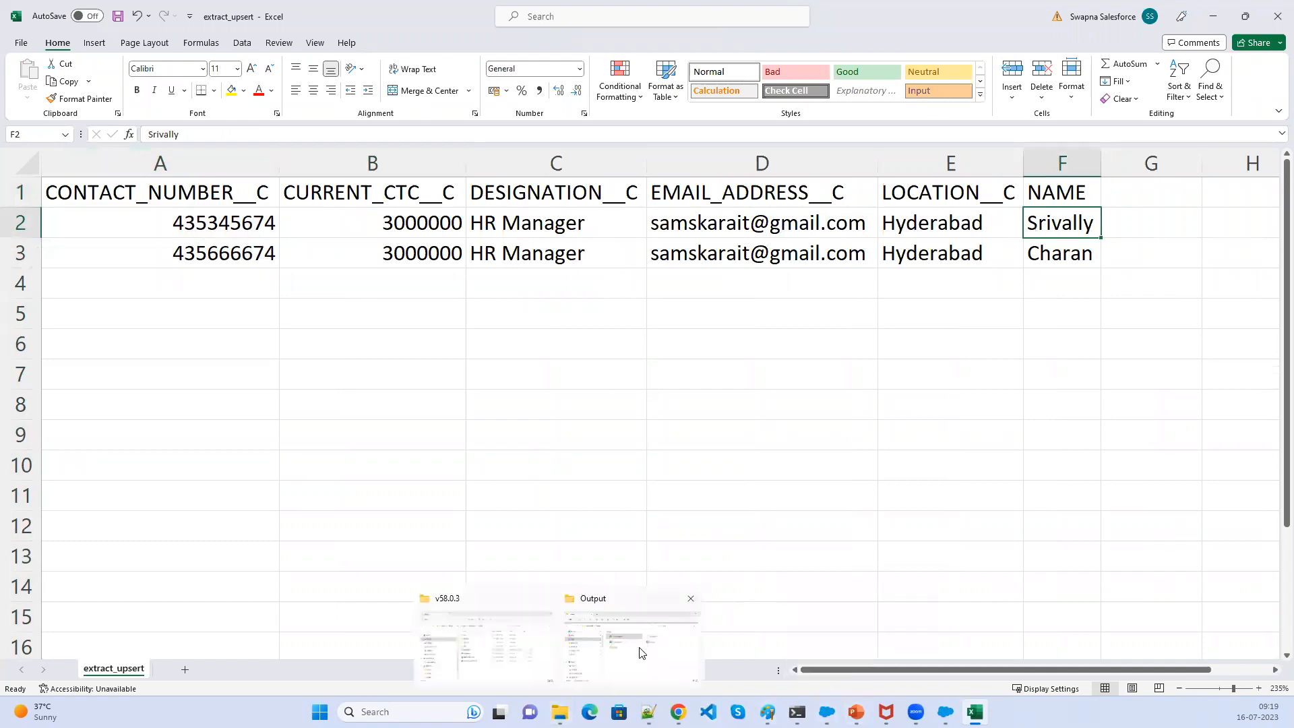
left_click(640, 653)
double_click(806, 405)
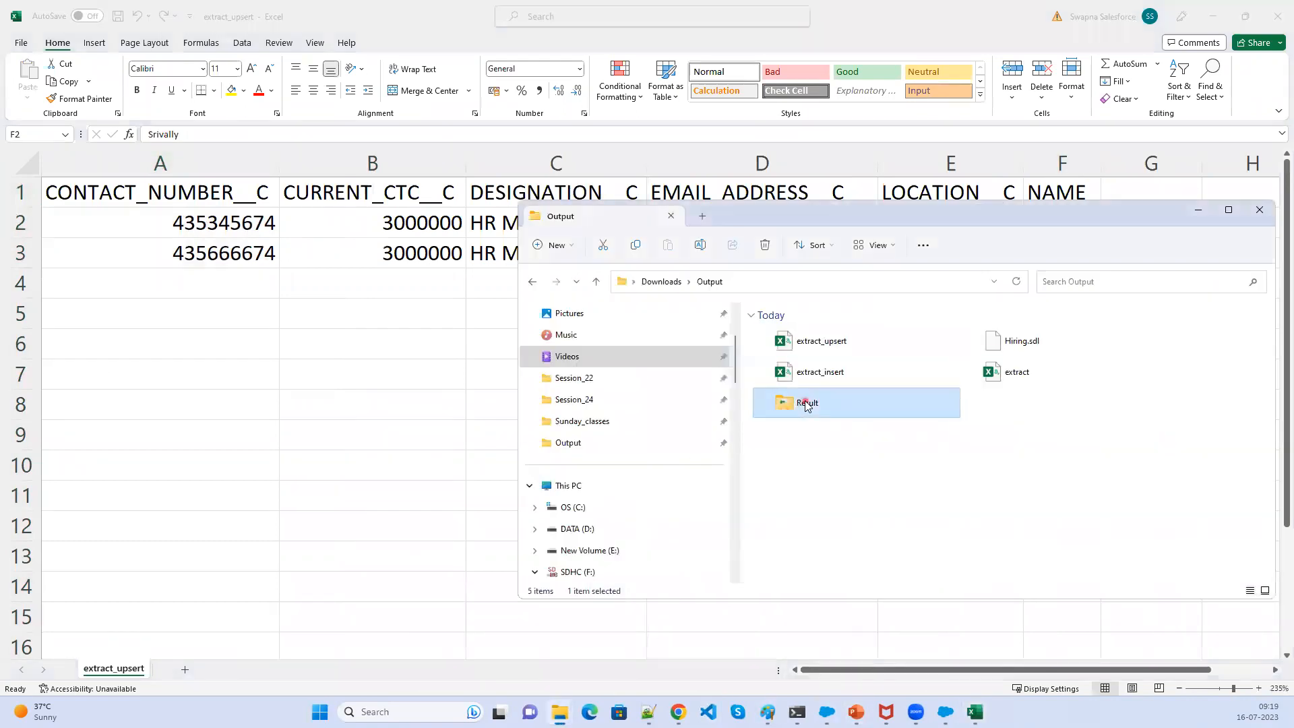
left_click(1005, 405)
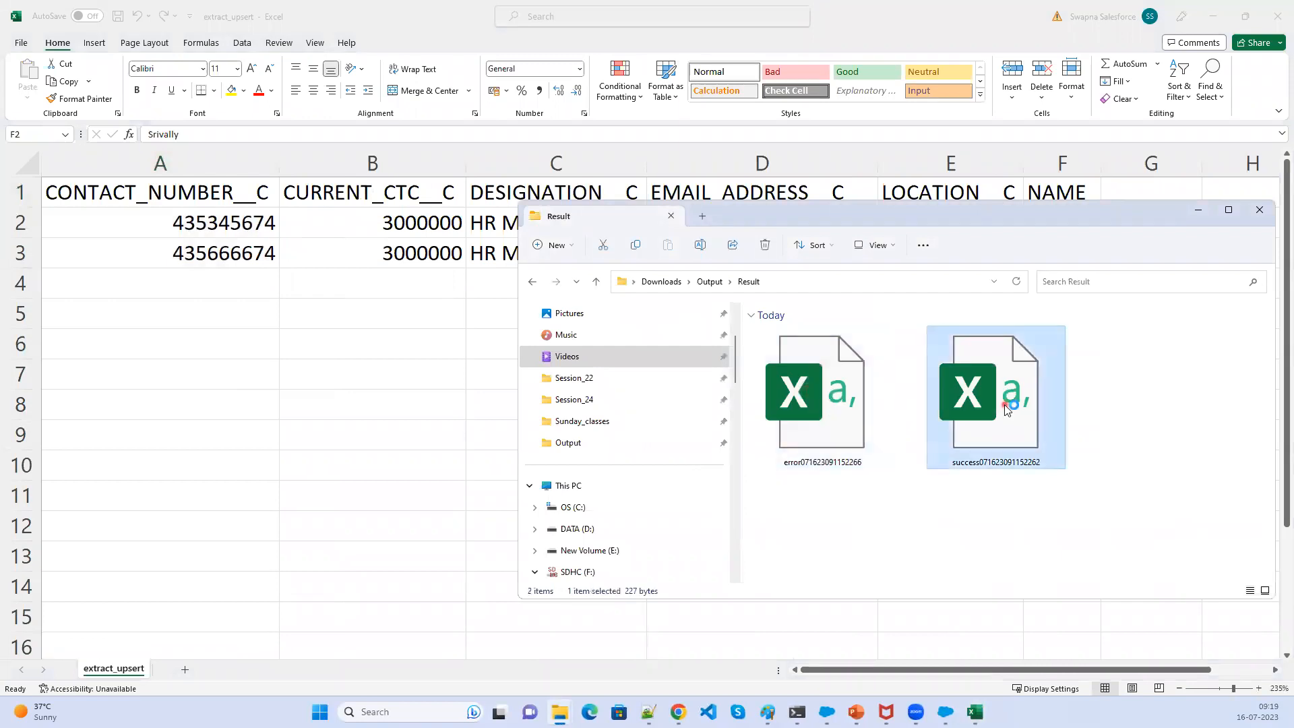
double_click(936, 419)
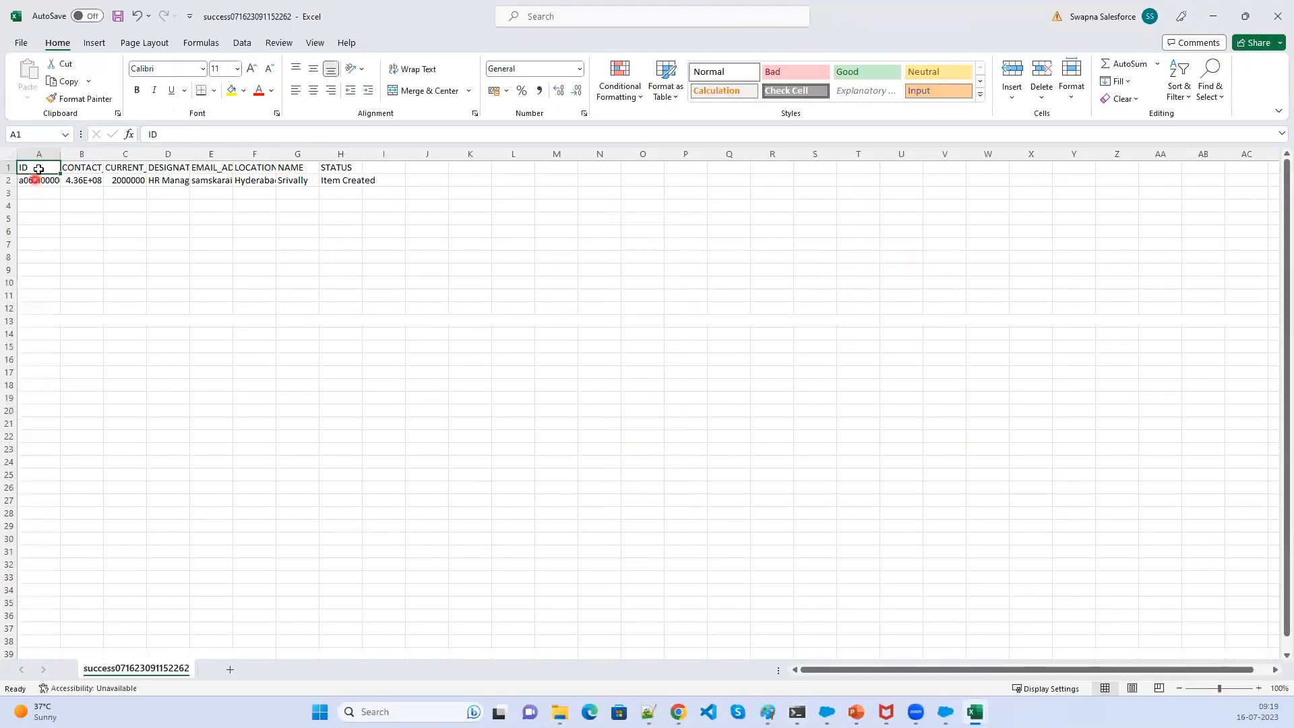
- Copy the ID column from the success file into column G of extract_upsert, beside the Srivally row, and save
left_click_drag(39, 179, 39, 168)
key("ctrl+c")
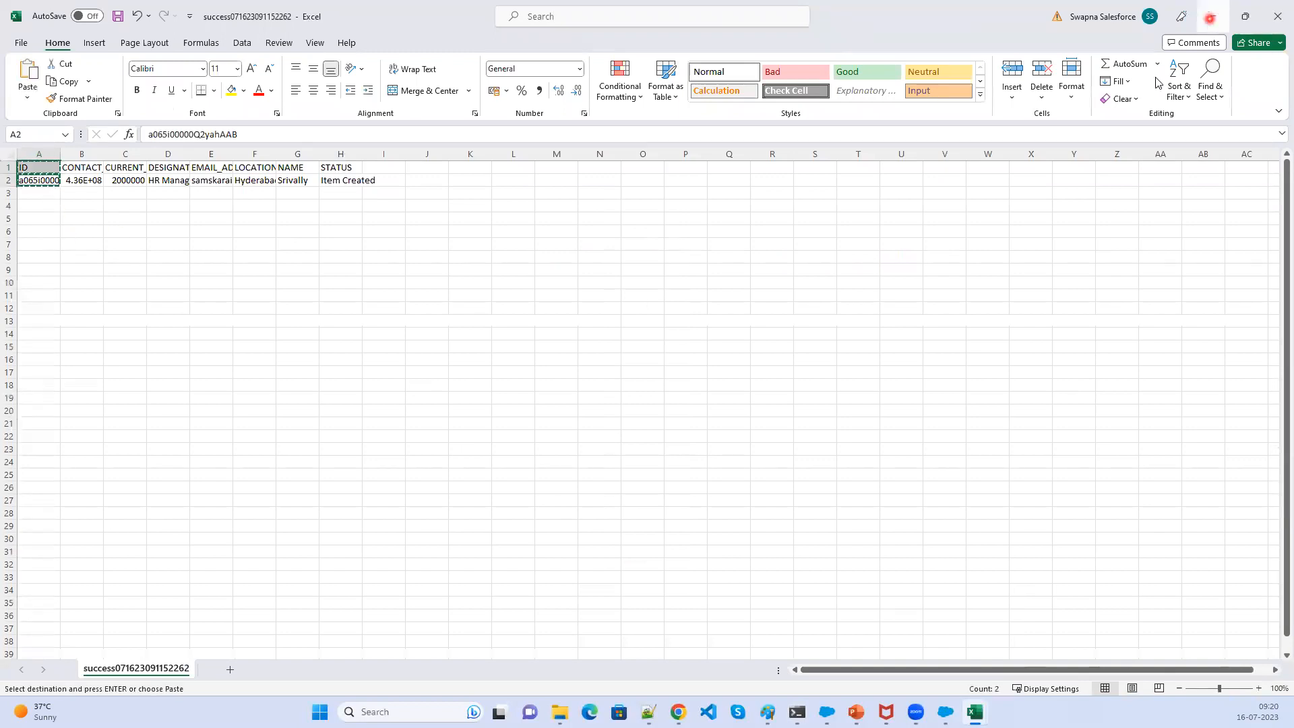
key("alt+Tab")
left_click(1121, 197)
key("ctrl+v")
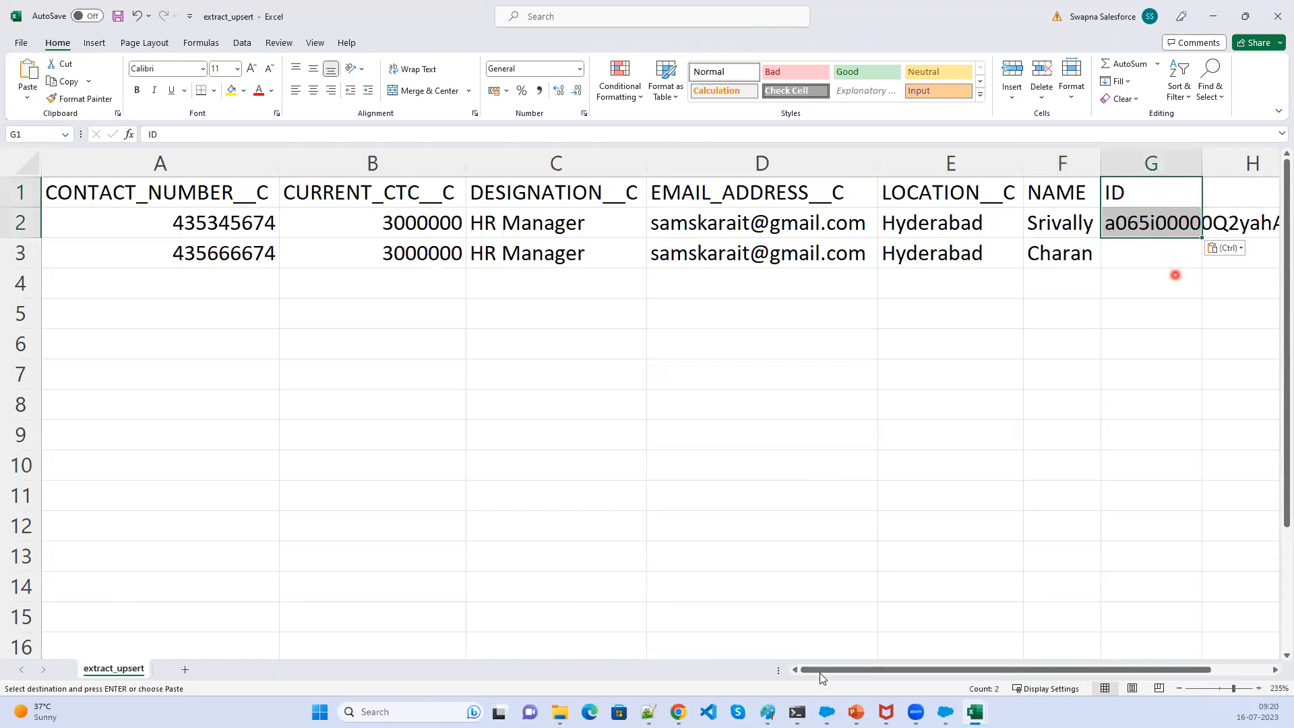
left_click(1141, 260)
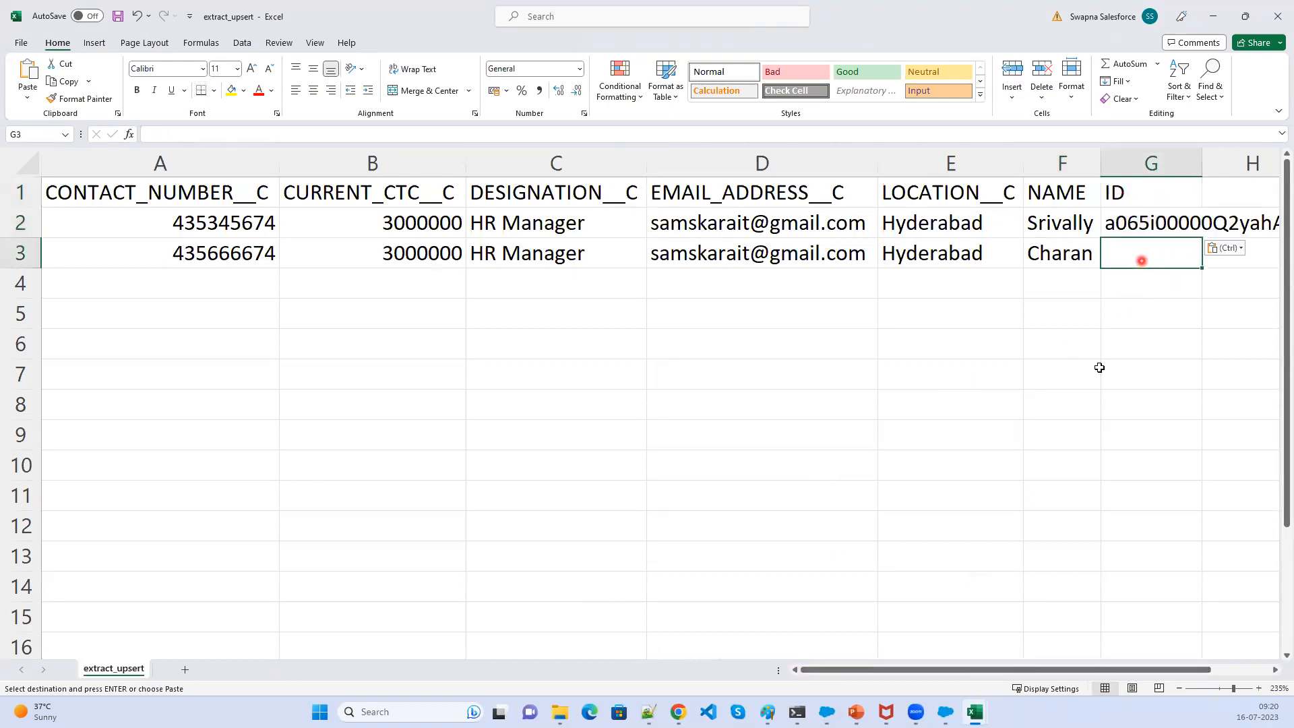
key("ctrl+s")
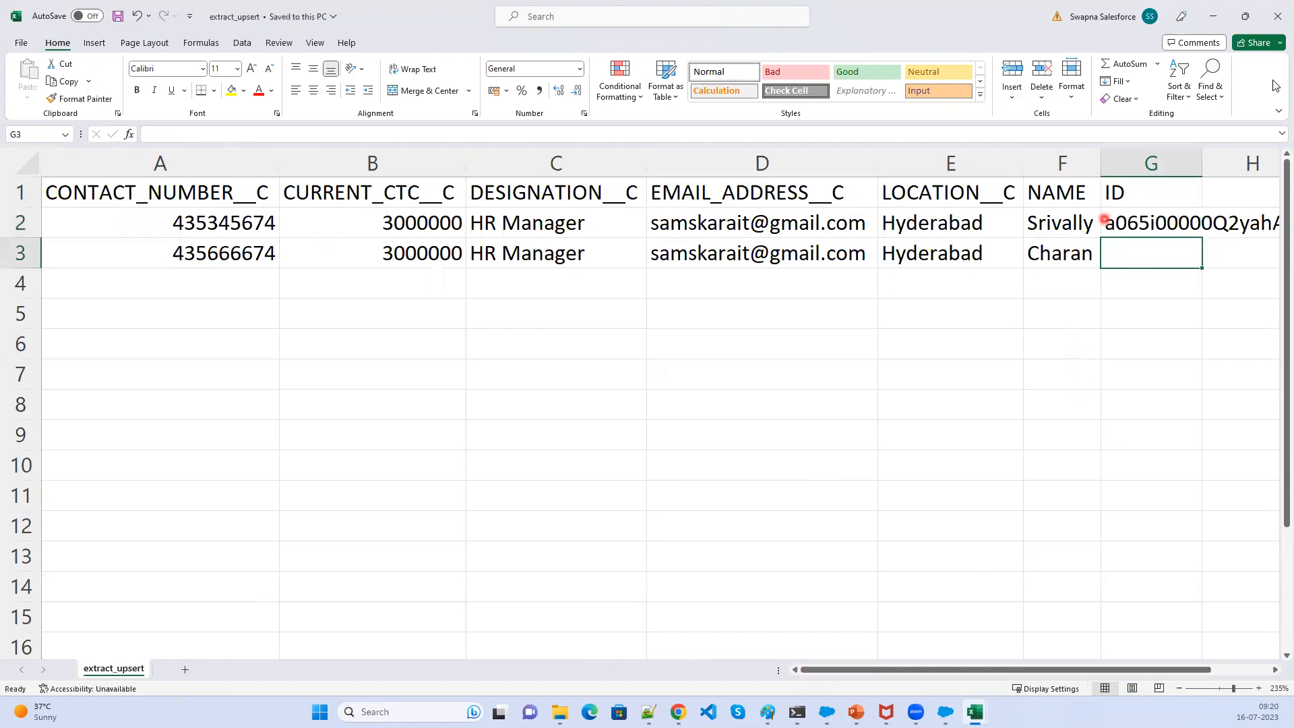
- Close Excel, go back in the upsert wizard and reselect the extract_upsert CSV for Hiring Manager
left_click(1281, 16)
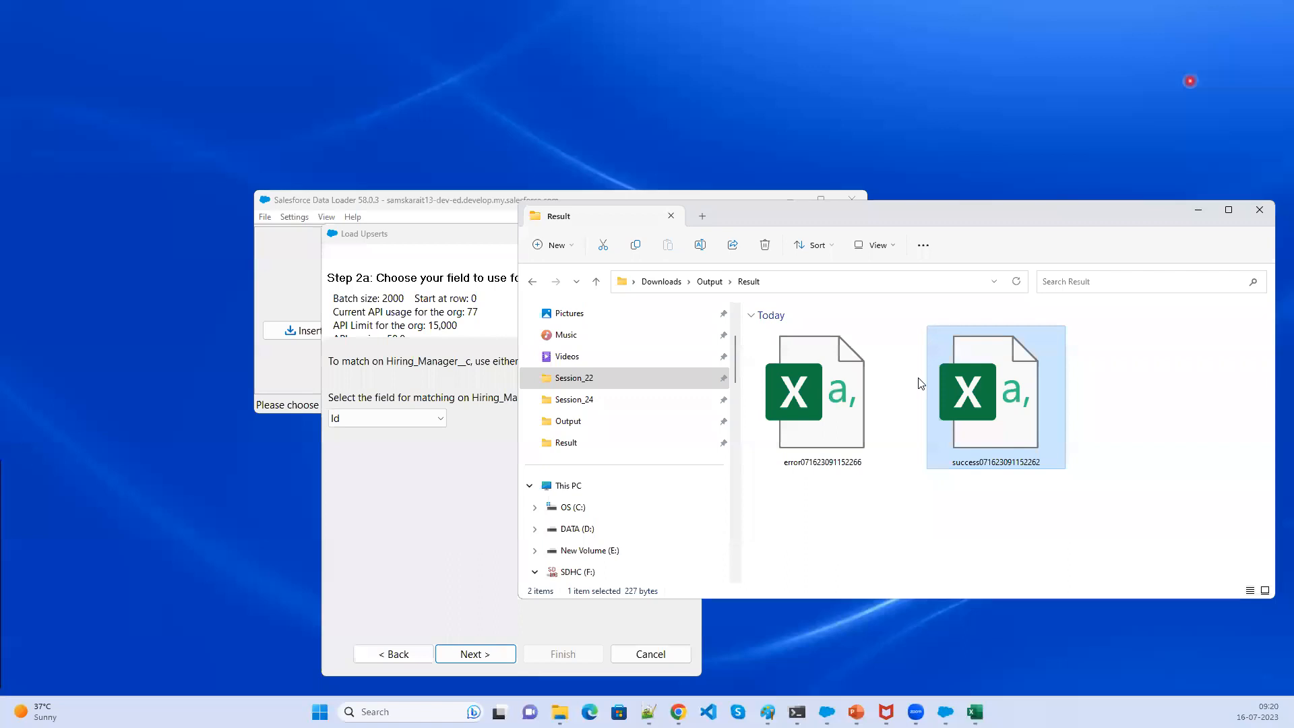
left_click(394, 653)
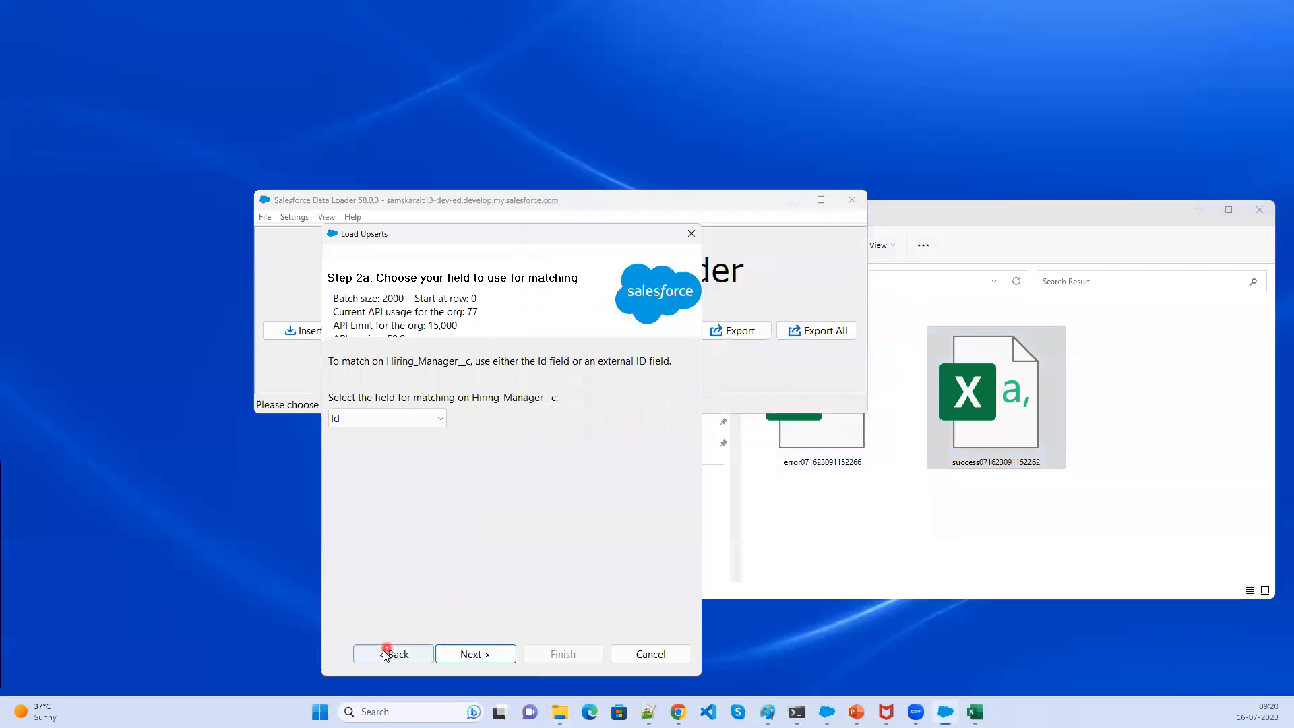
left_click(663, 609)
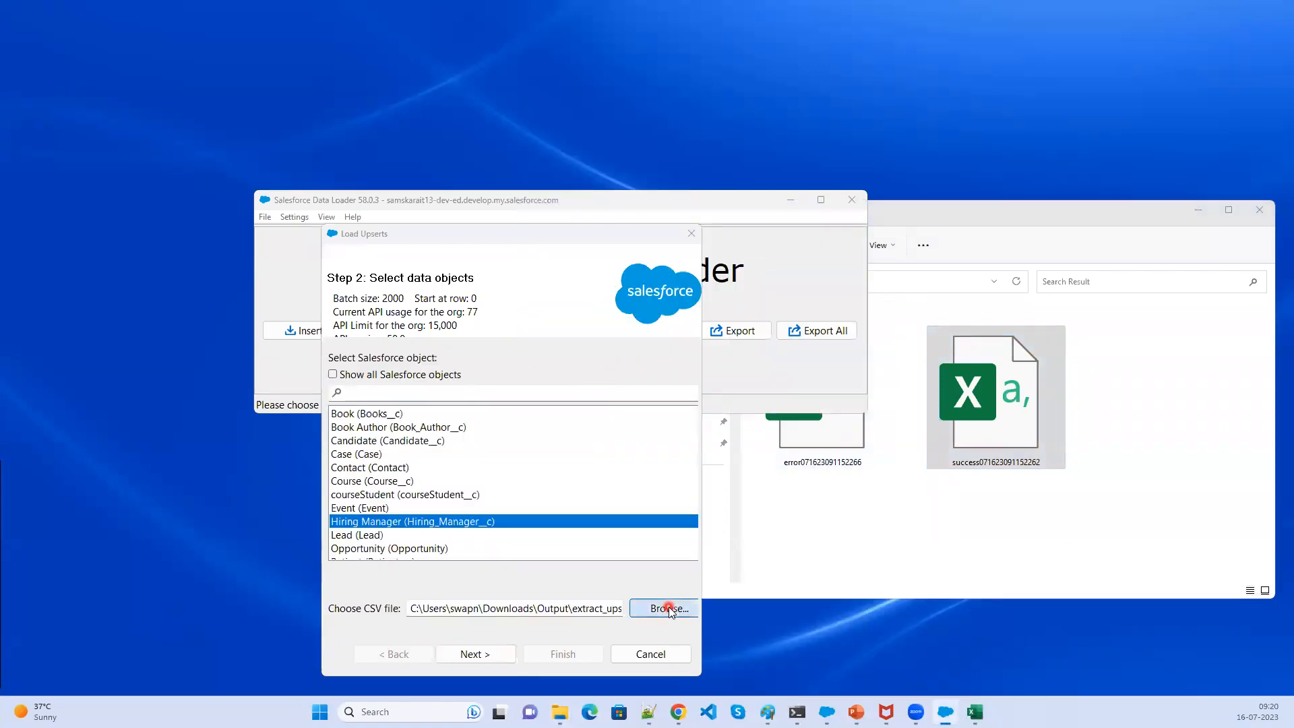
left_click(612, 373)
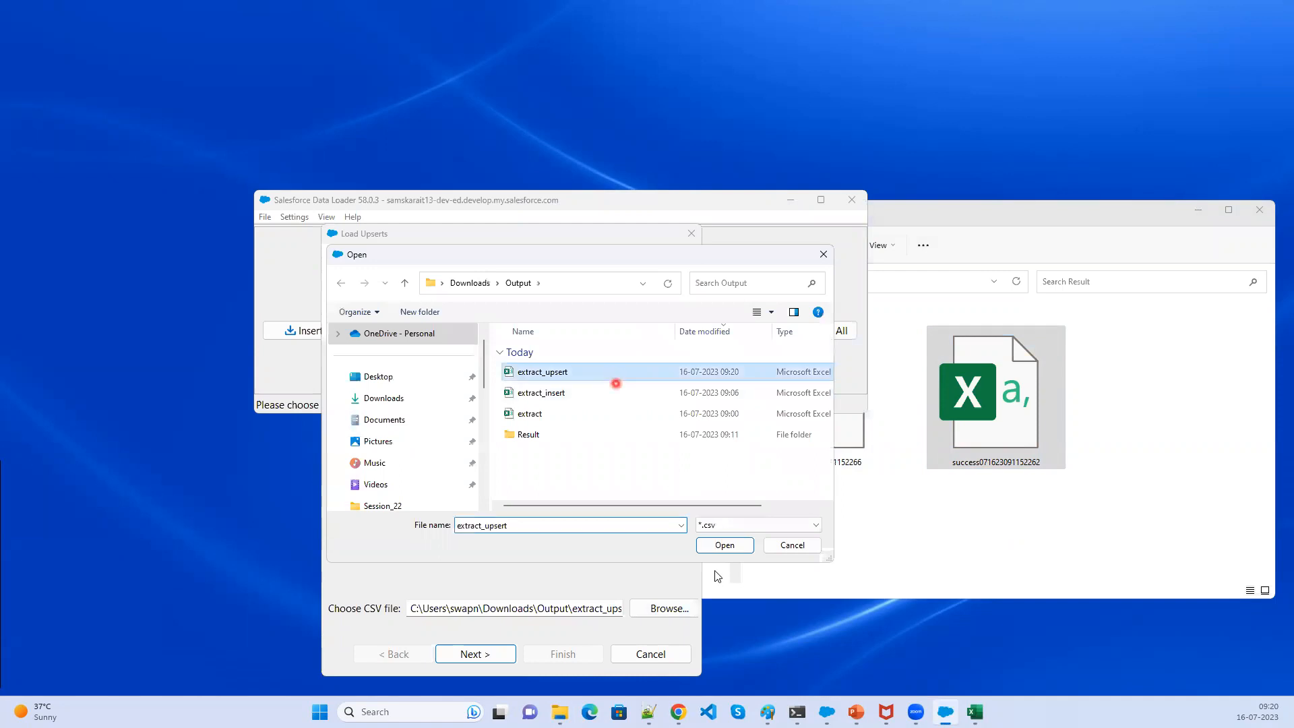
left_click(725, 546)
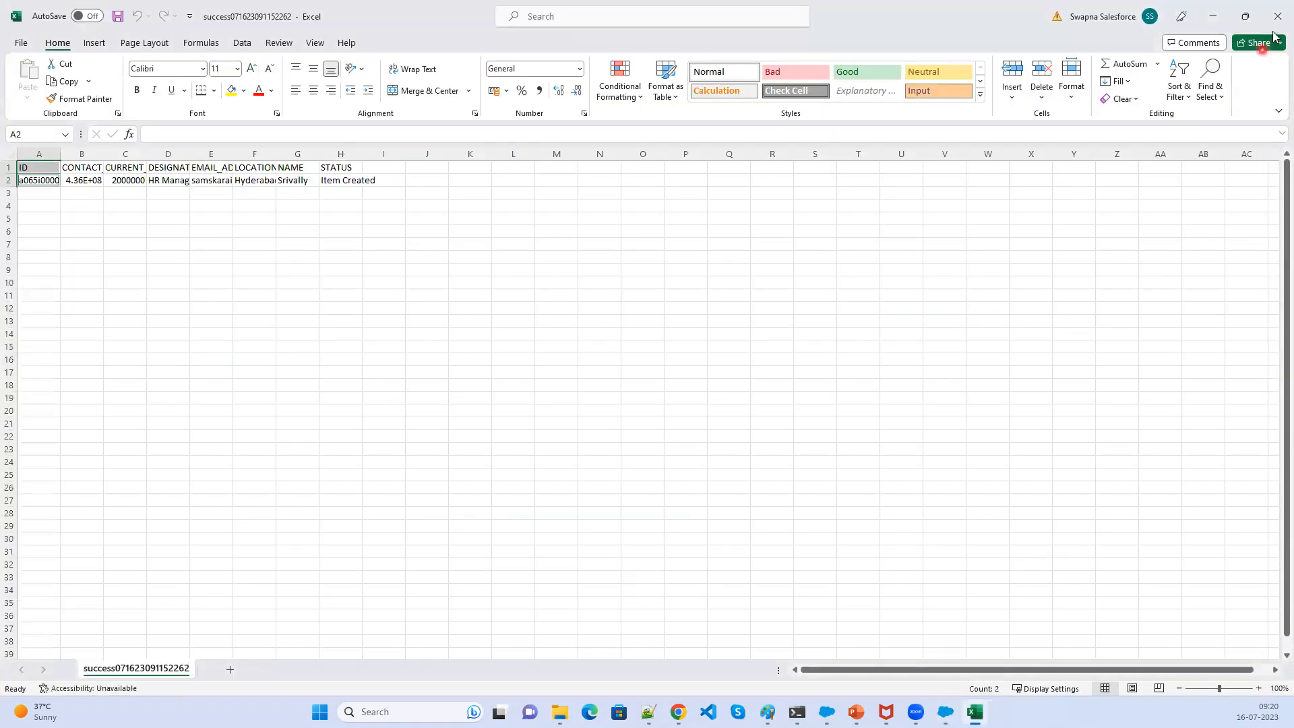
left_click(1276, 31)
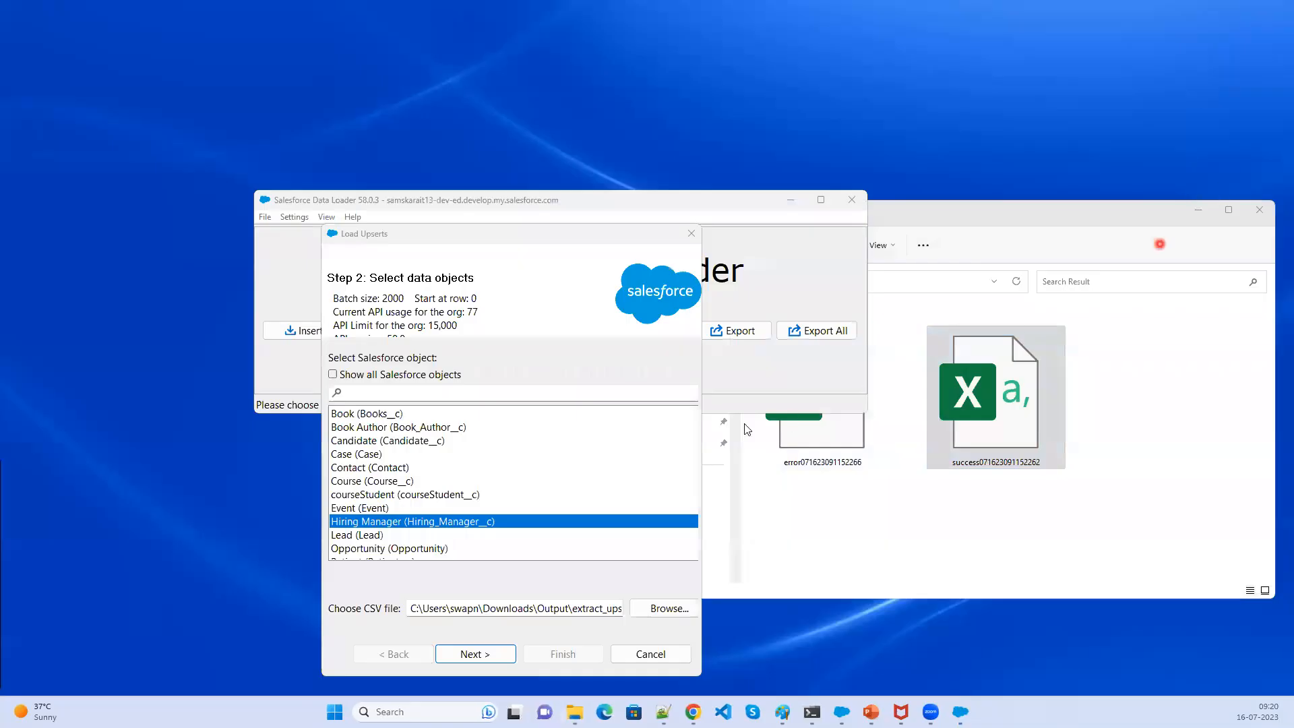
- Continue past the data selection summary and set Id as the matching field for Hiring_Manager__c
left_click(482, 654)
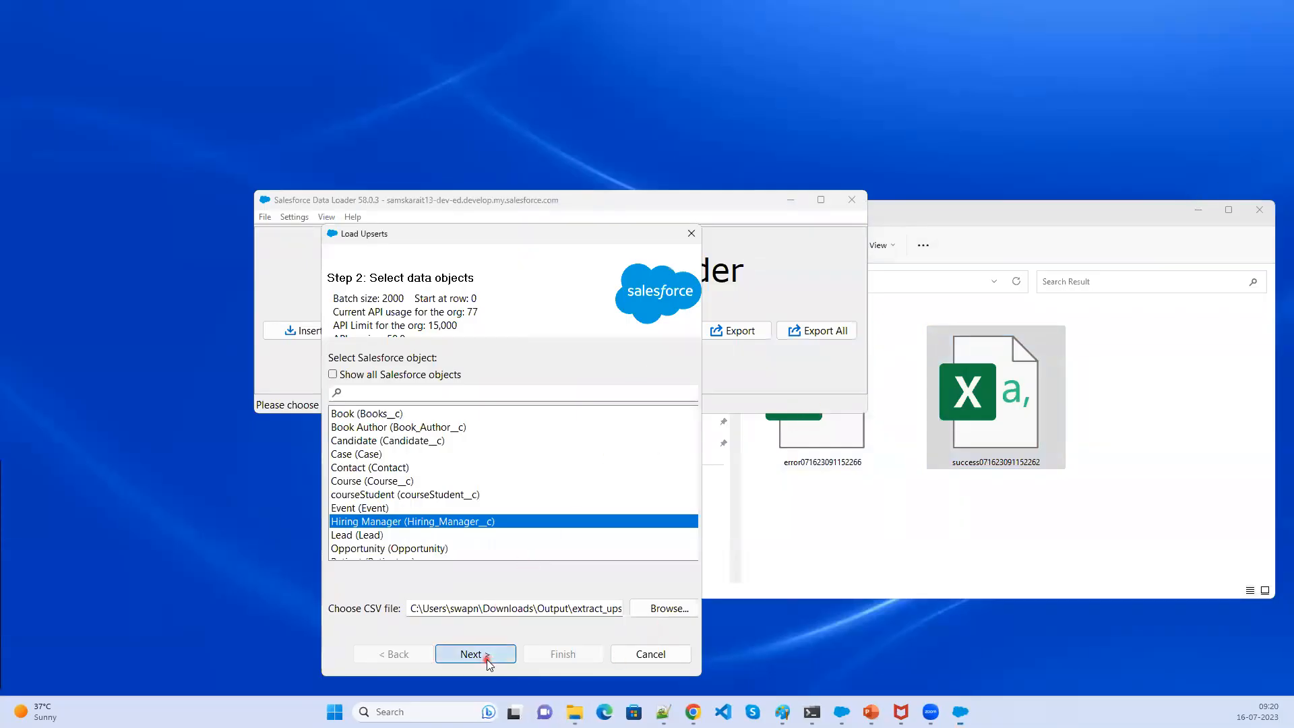
left_click(273, 178)
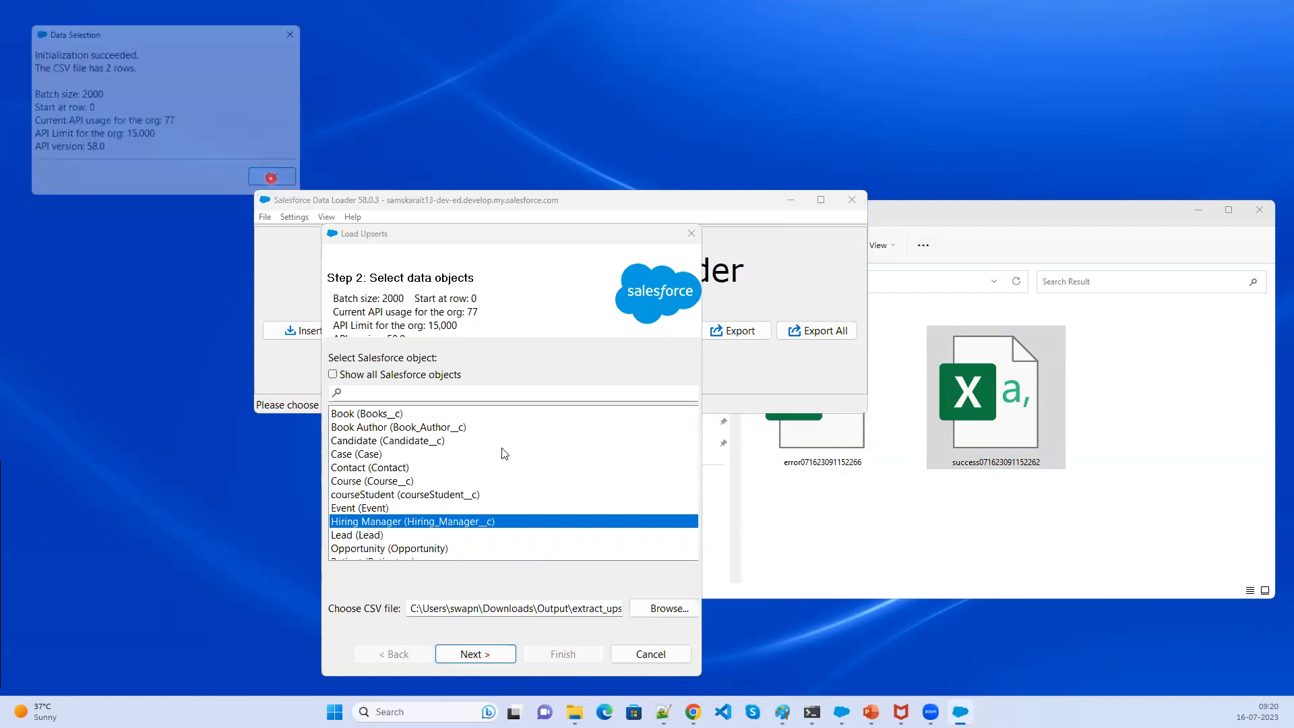
left_click(444, 424)
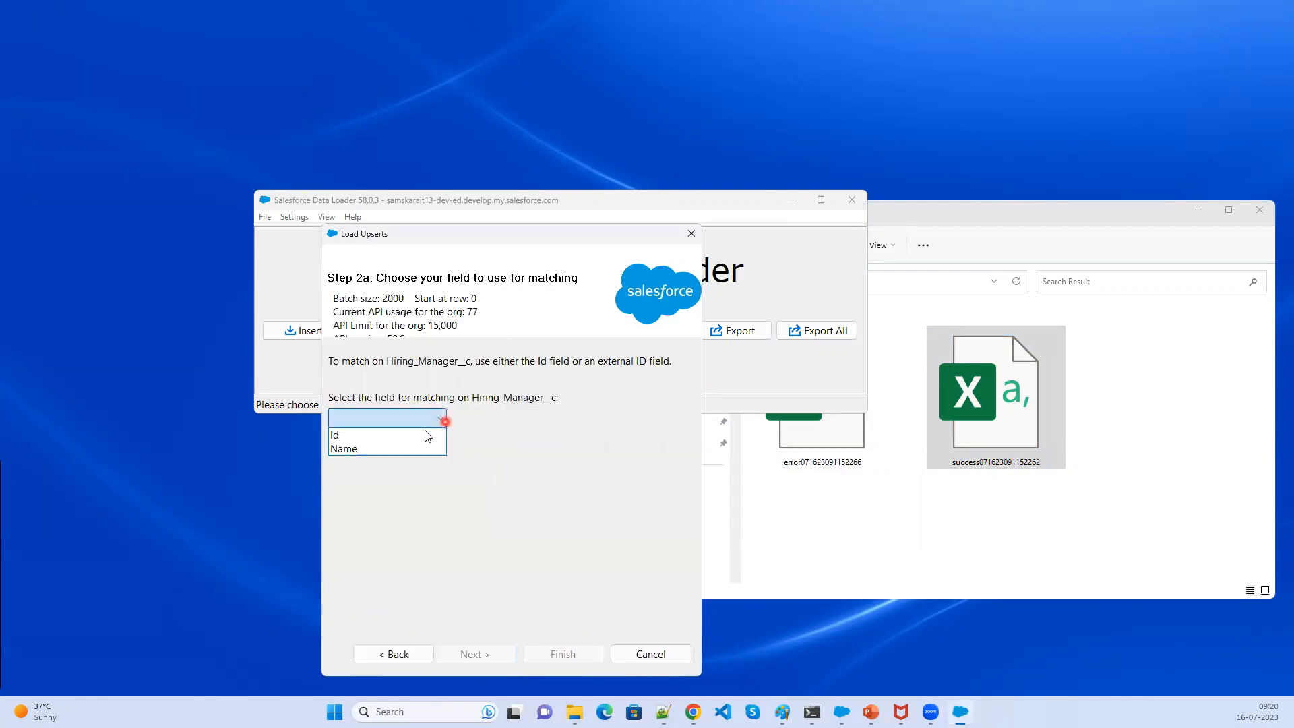
left_click(410, 434)
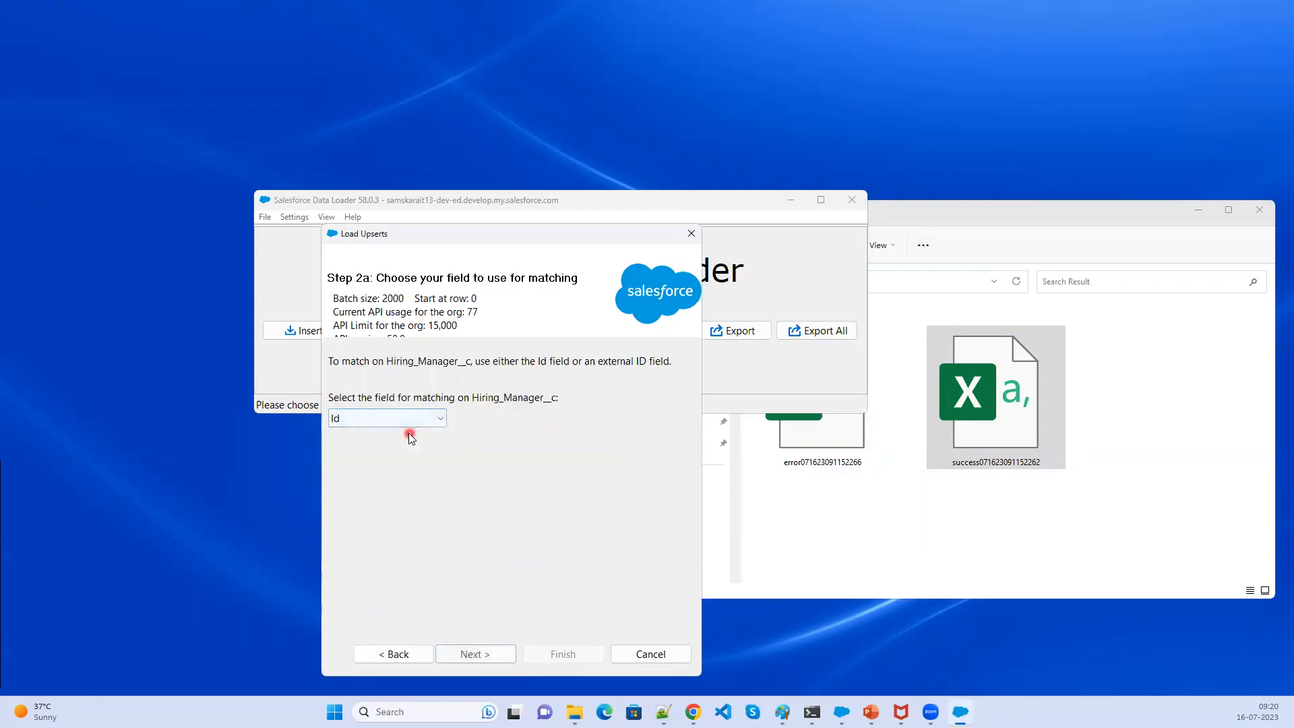
left_click(476, 654)
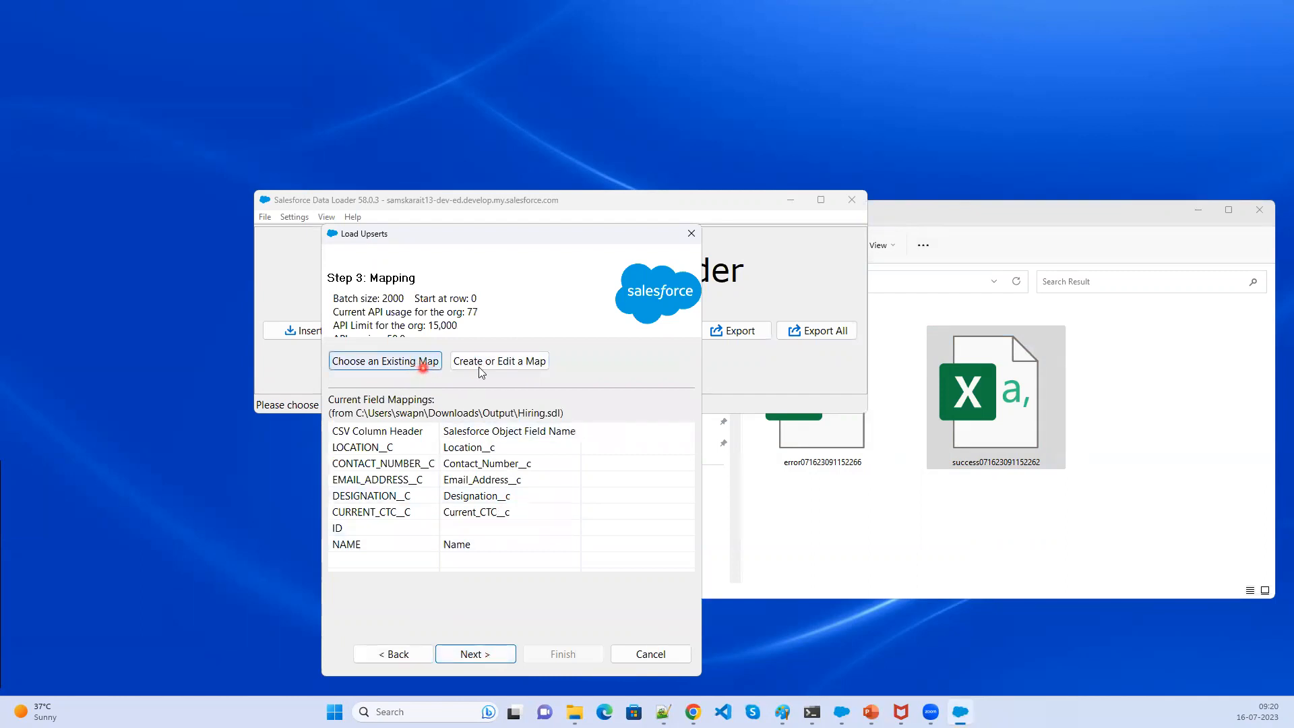
- Load the existing Hiring.sdl field mapping and continue to the finish step
left_click(414, 360)
left_click(395, 364)
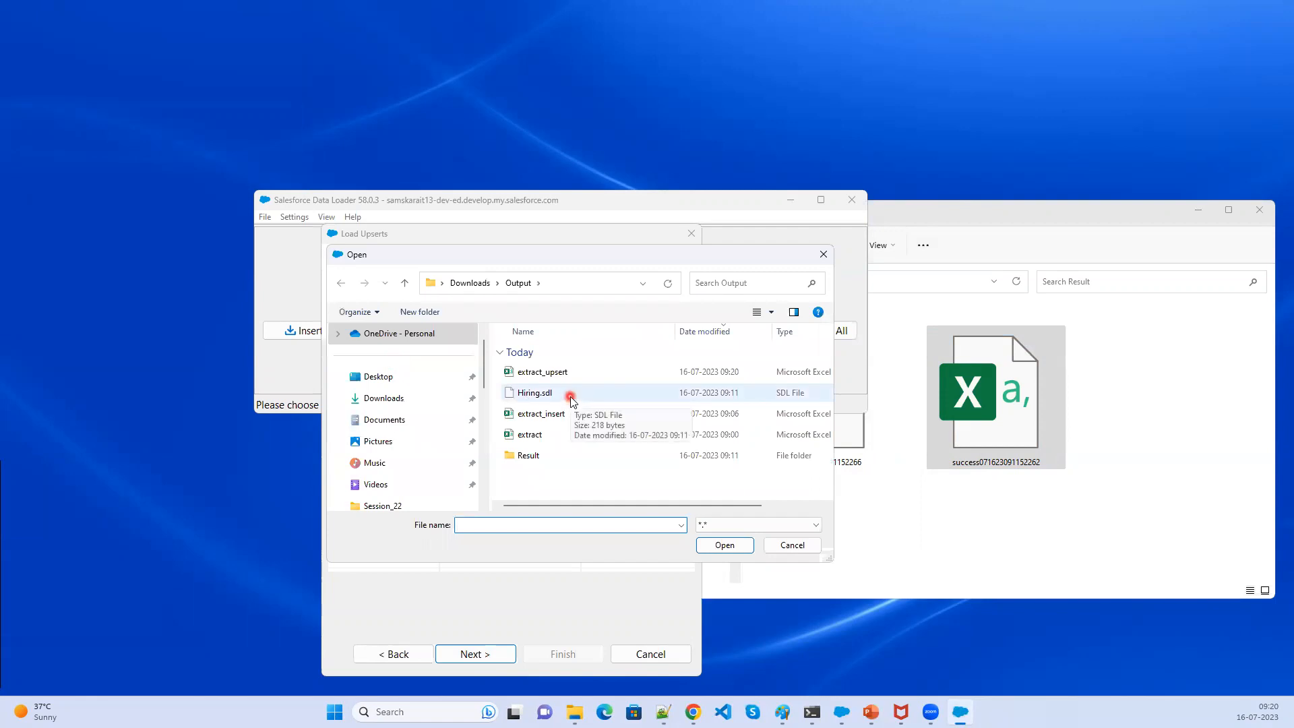
left_click(571, 398)
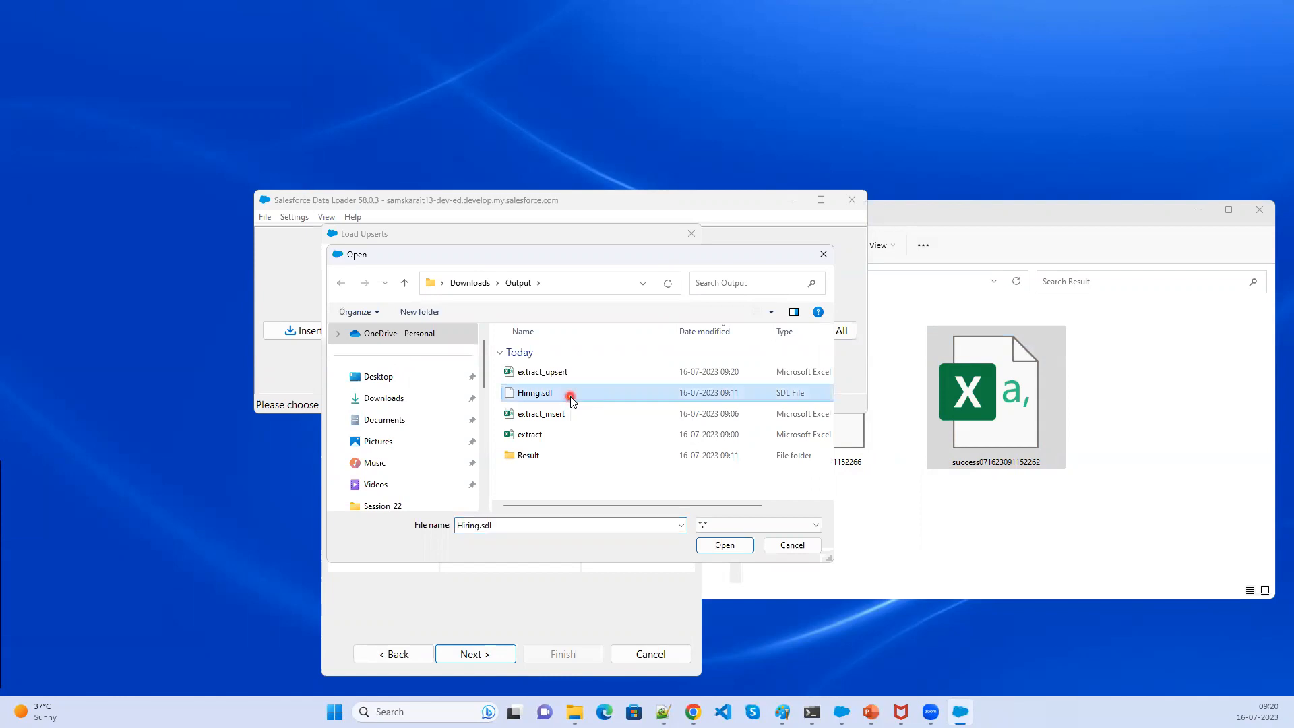
left_click(724, 546)
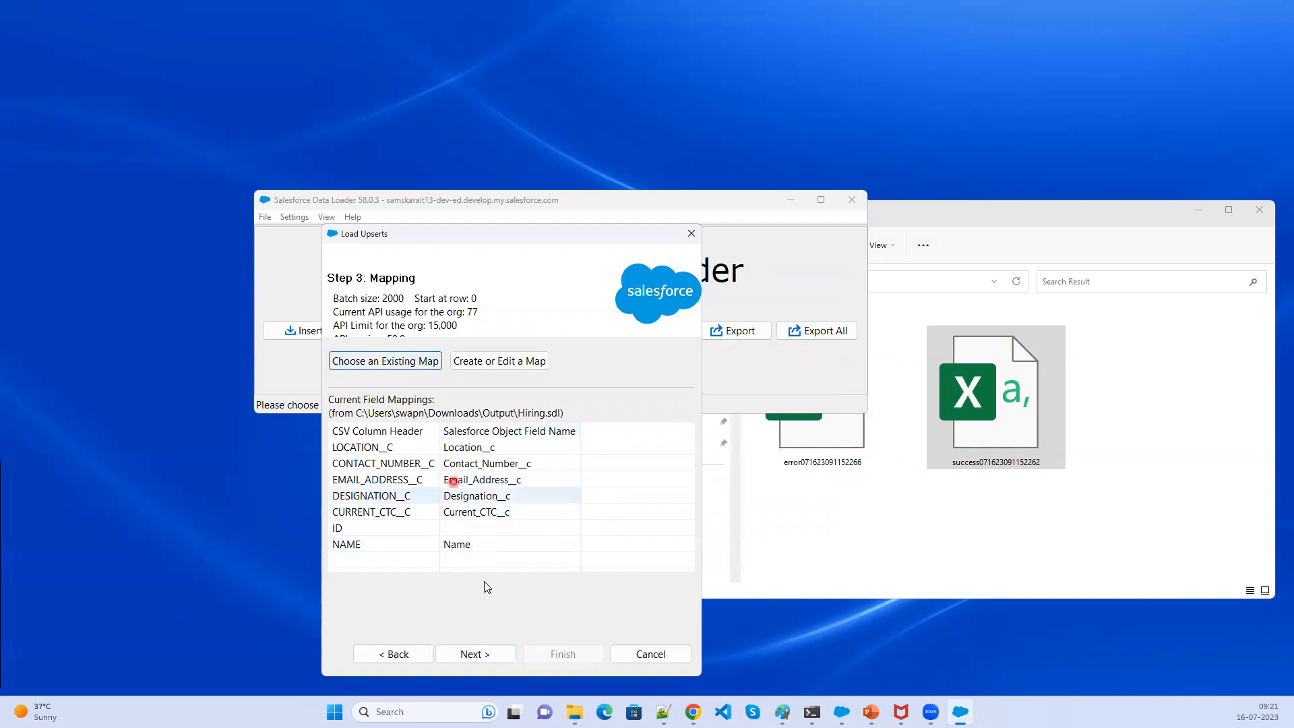
left_click(475, 654)
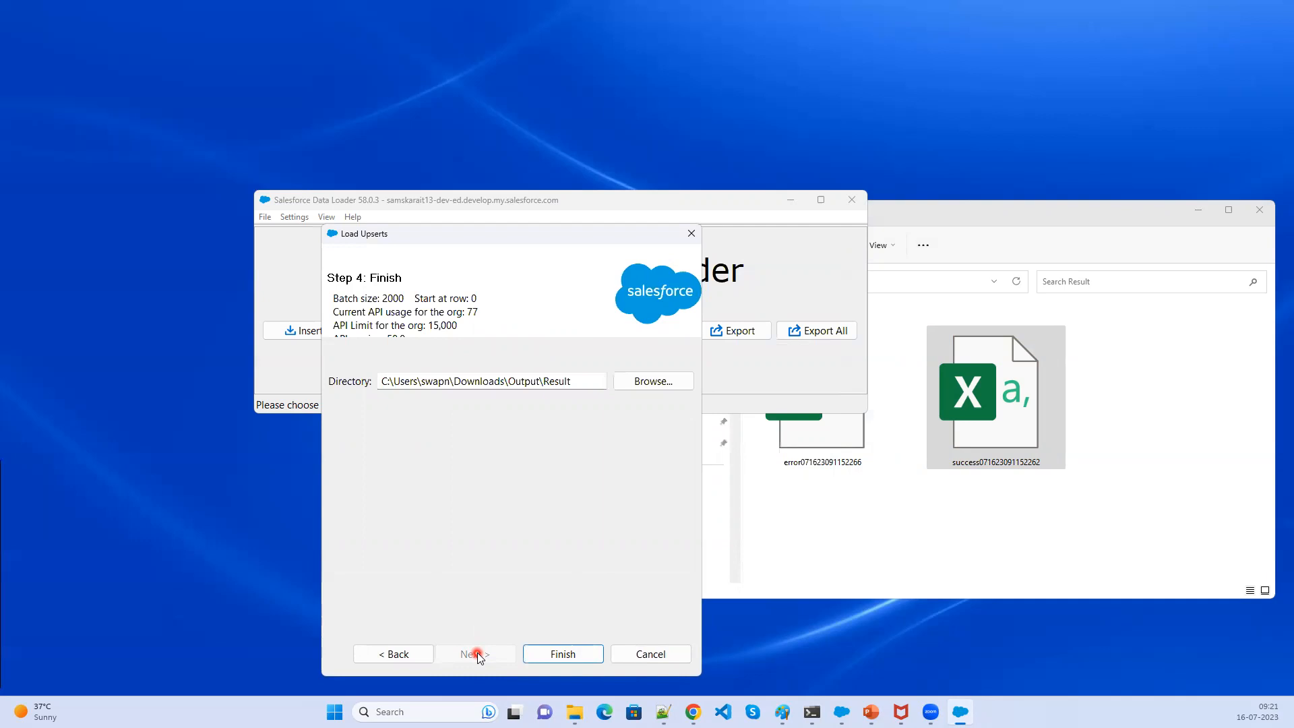
- Finish the upsert into the Result directory and confirm the warning
left_click(572, 654)
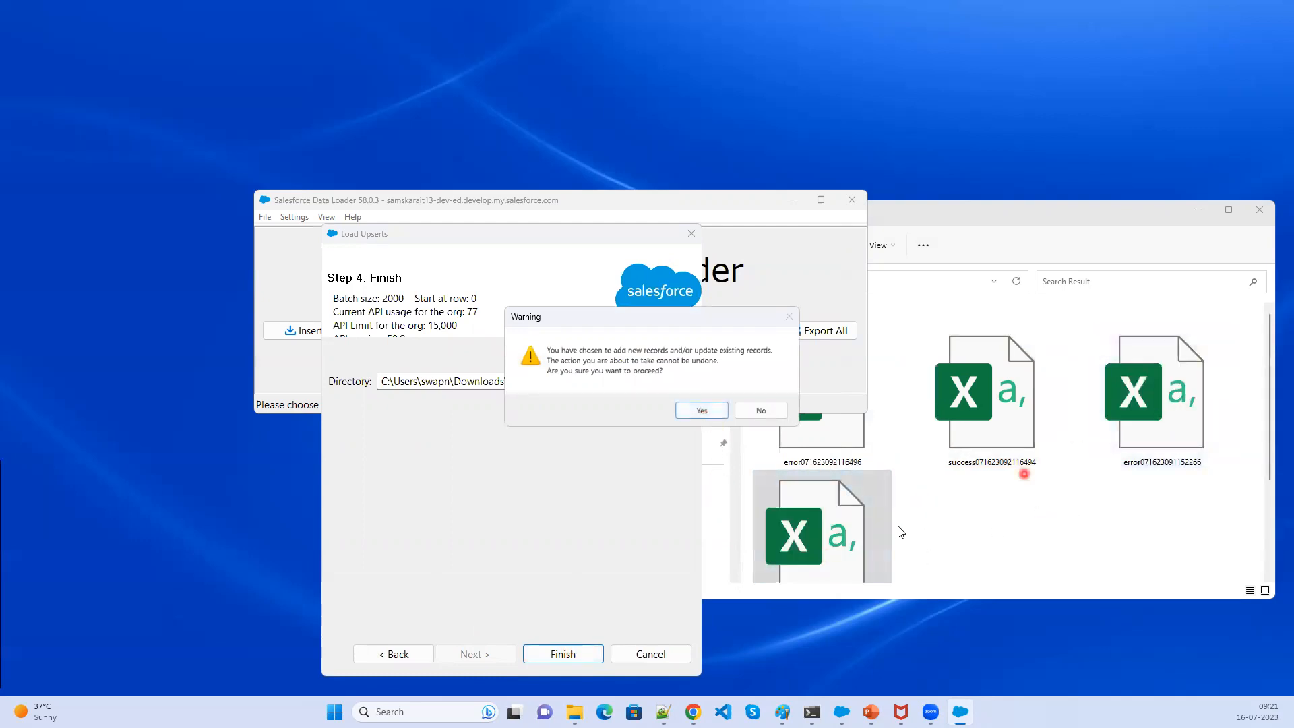
left_click(712, 412)
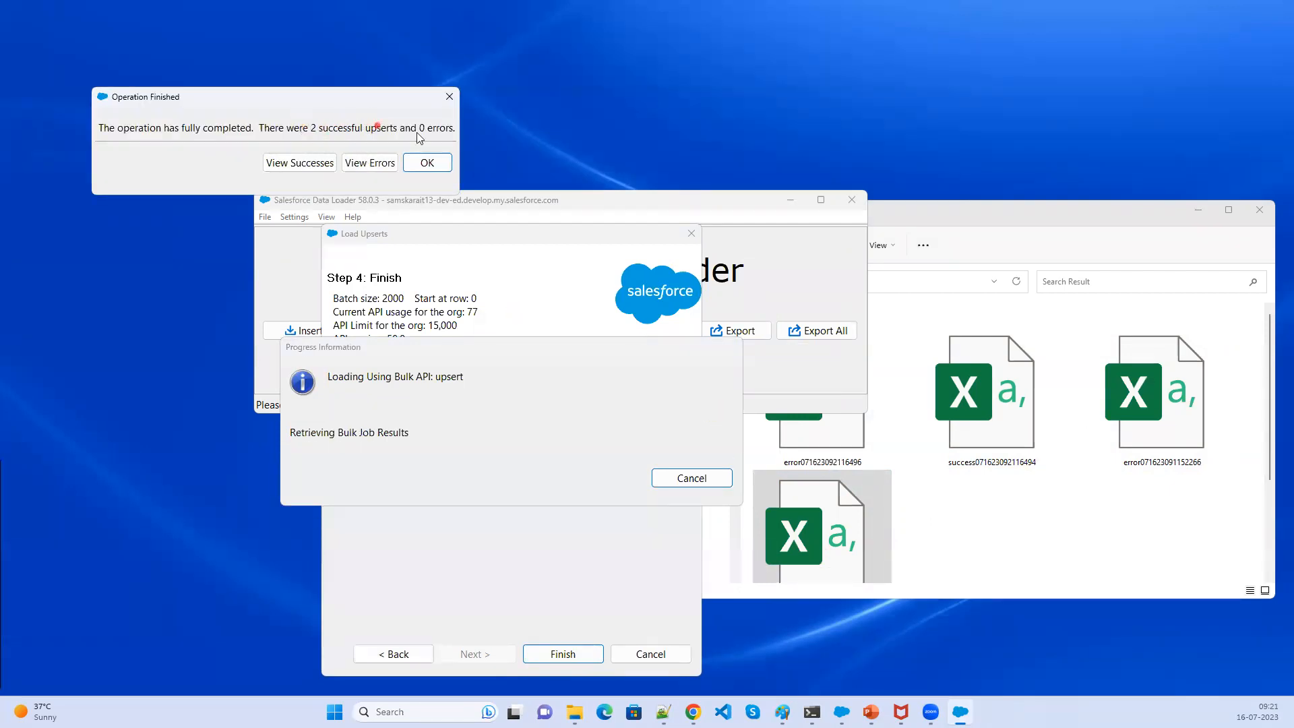
- Open the successful upsert results and widen the viewer to inspect every column
left_click(300, 162)
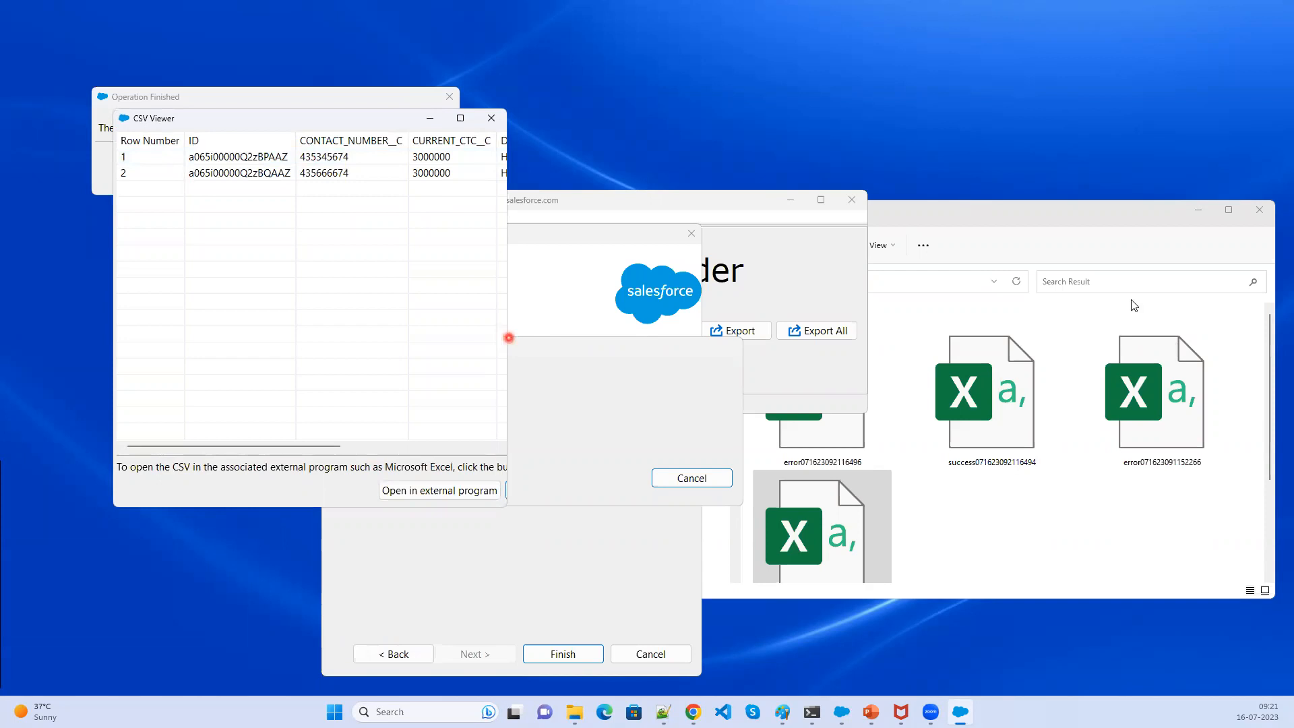
left_click_drag(511, 337, 1217, 367)
left_click(976, 174)
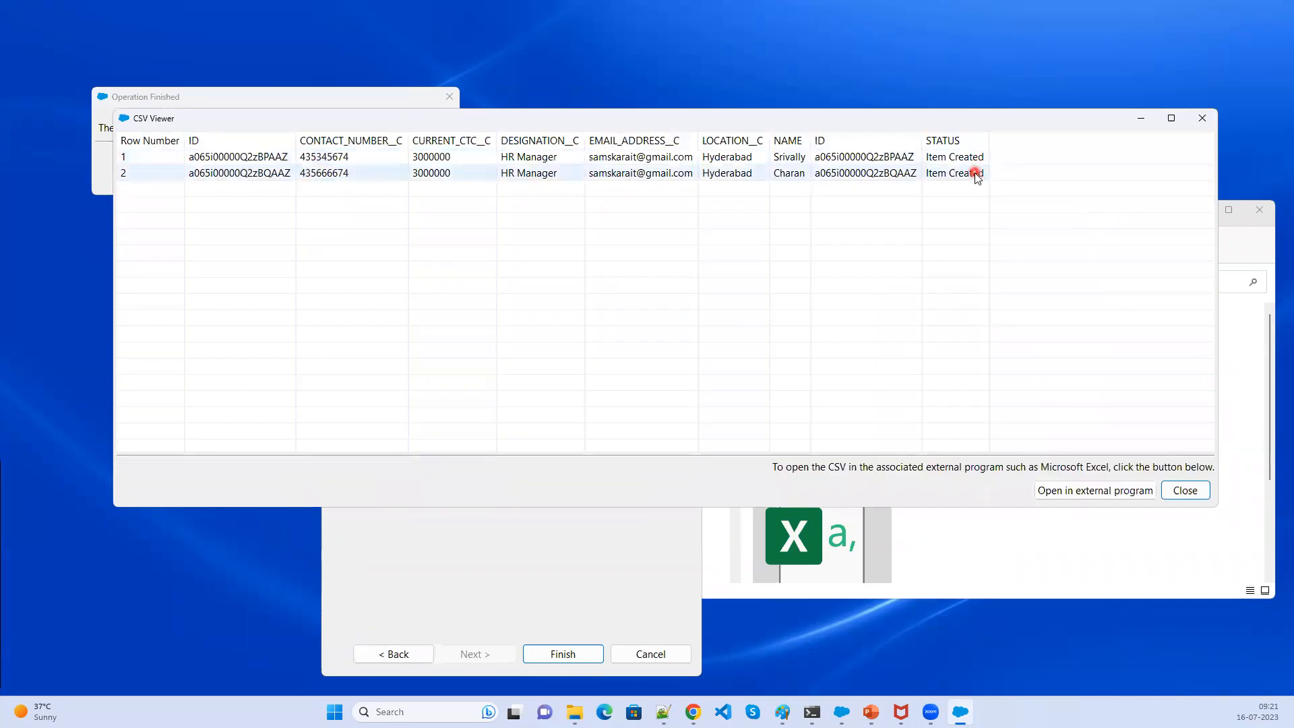
left_click(1089, 81)
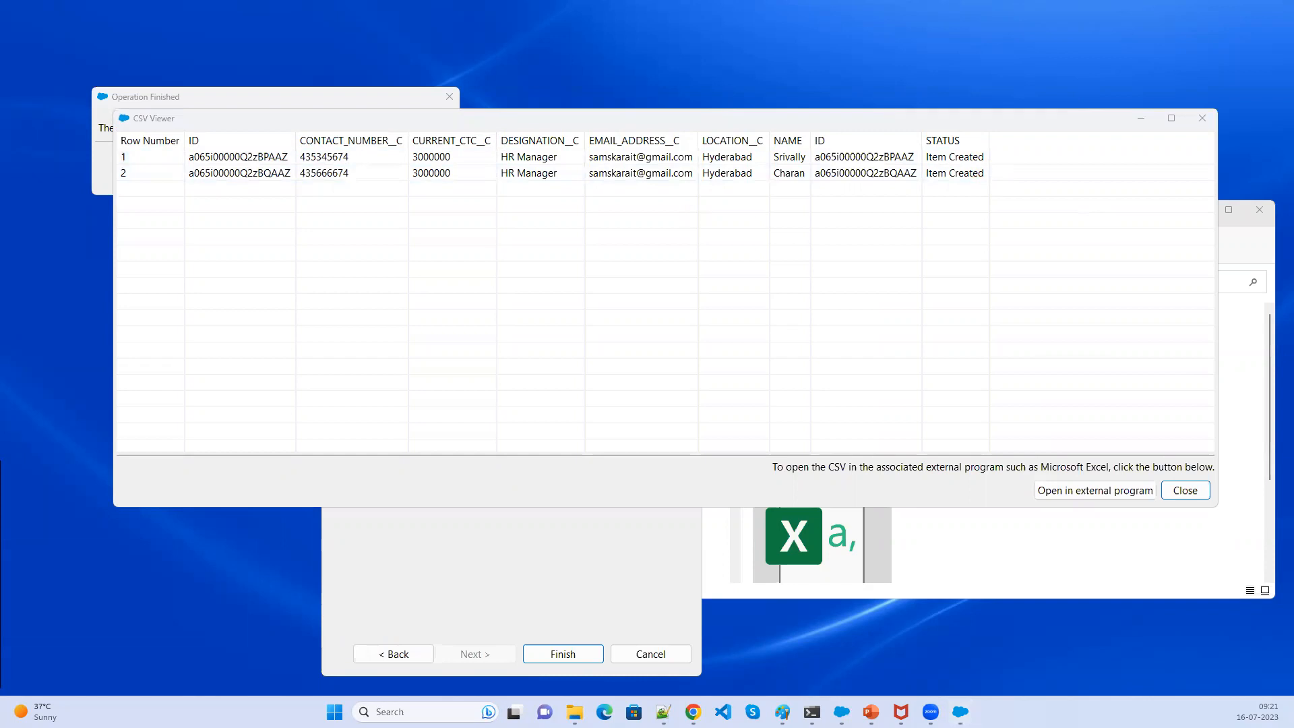
- Switch to the browser and review the Srivally hiring manager record details
left_click(693, 712)
left_click(510, 225)
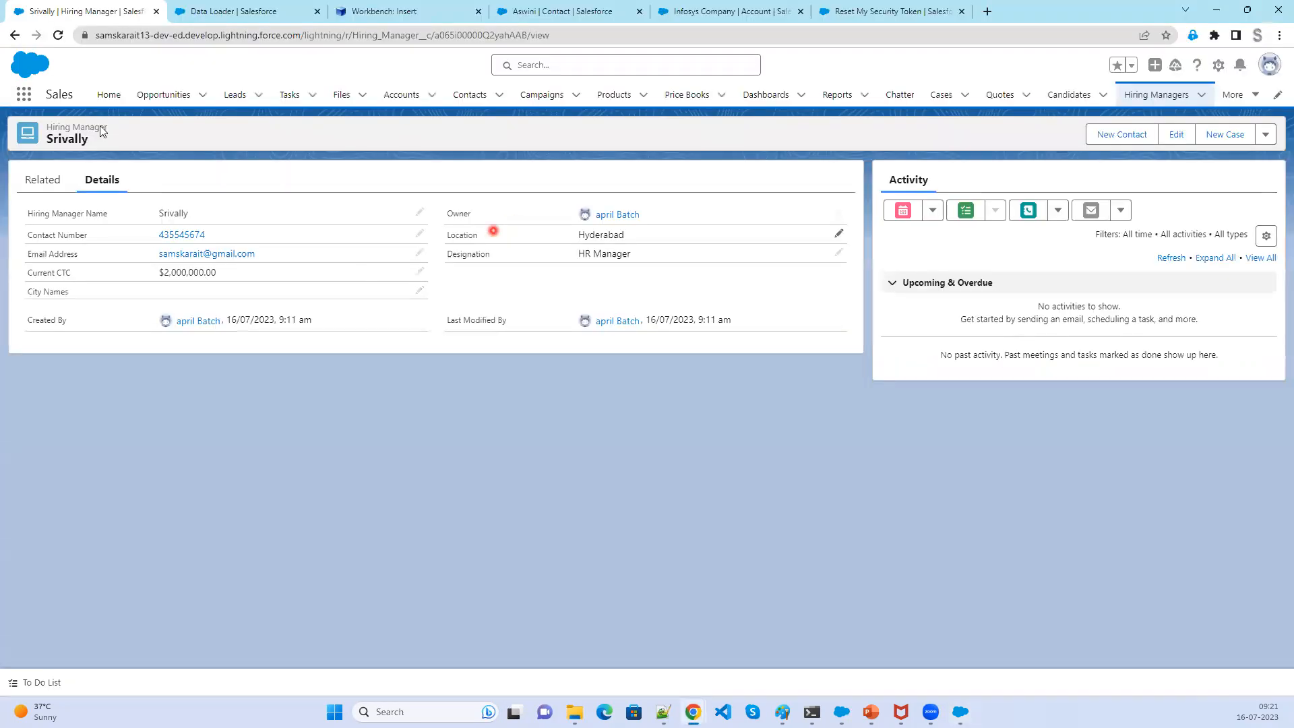
left_click(530, 349)
- Reopen extract_upsert from the Output folder in Excel and widen column A
left_click(711, 659)
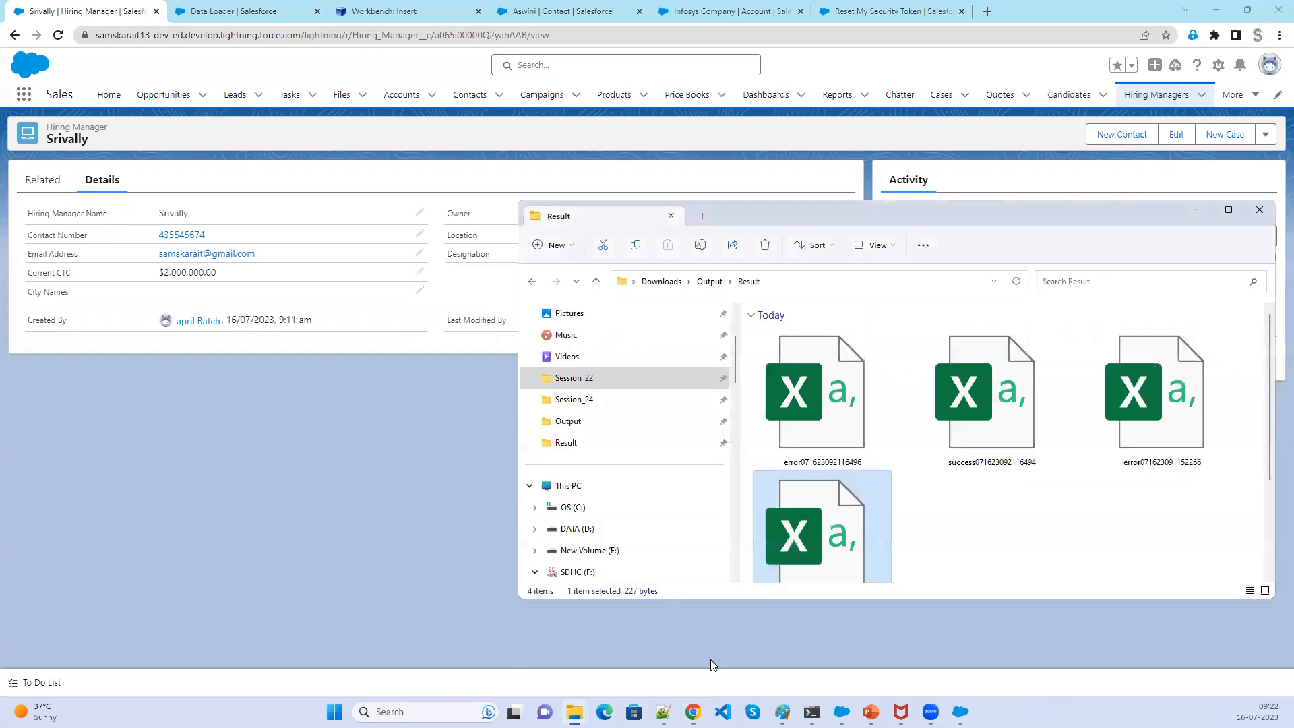
left_click(704, 283)
left_click(894, 345)
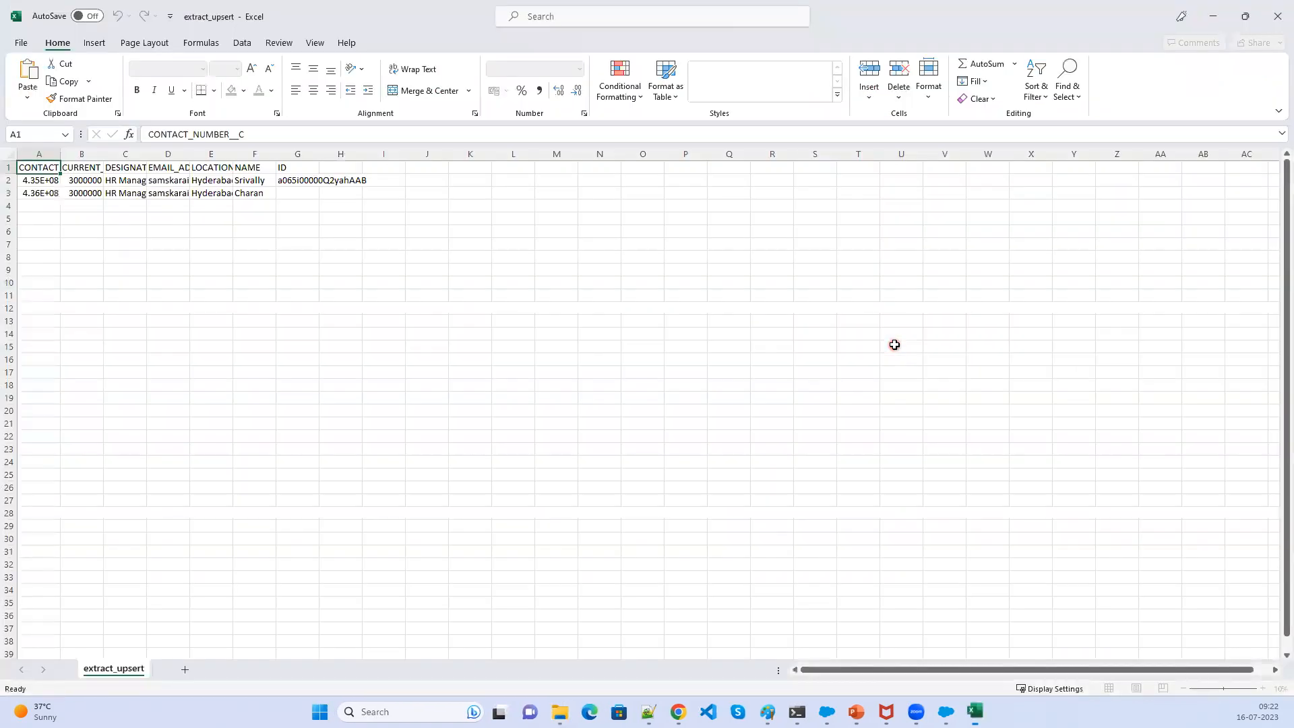
left_click_drag(64, 155, 202, 177)
left_click(214, 181)
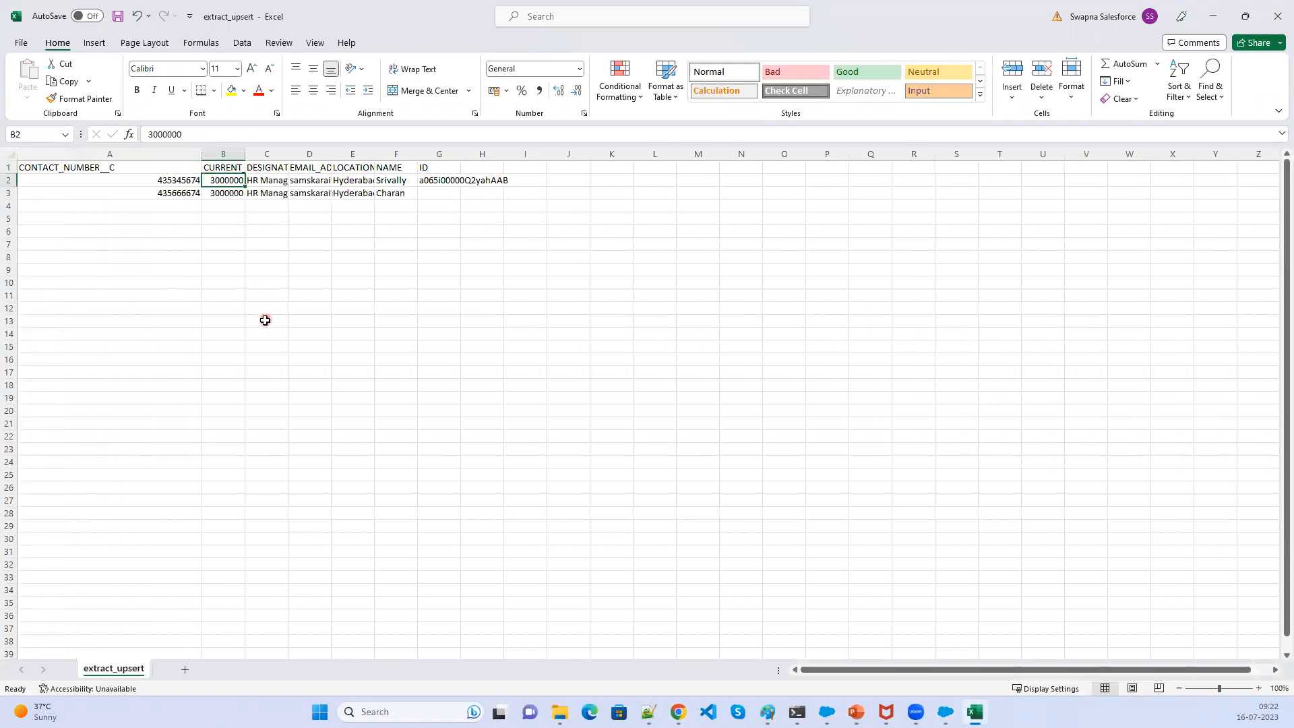
- Switch to the browser and open the Hiring Managers tab's All list view sorted by created date
left_click(1213, 16)
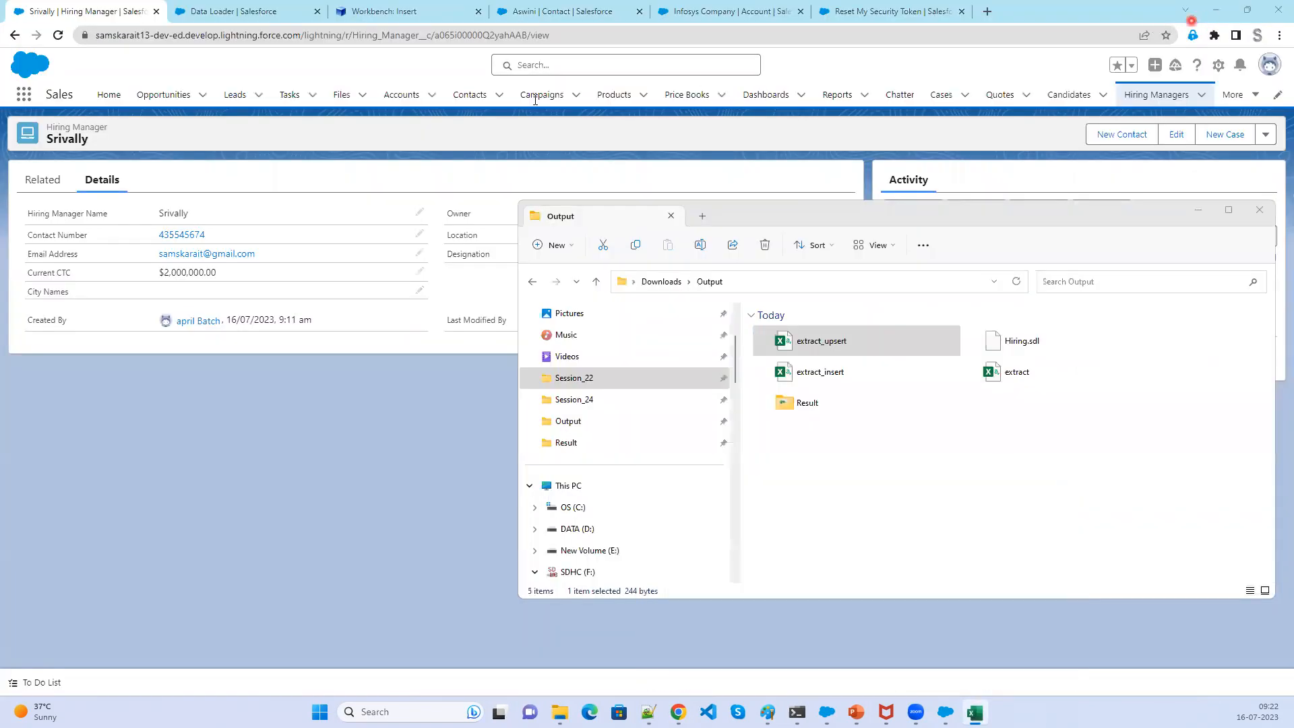
left_click(1139, 95)
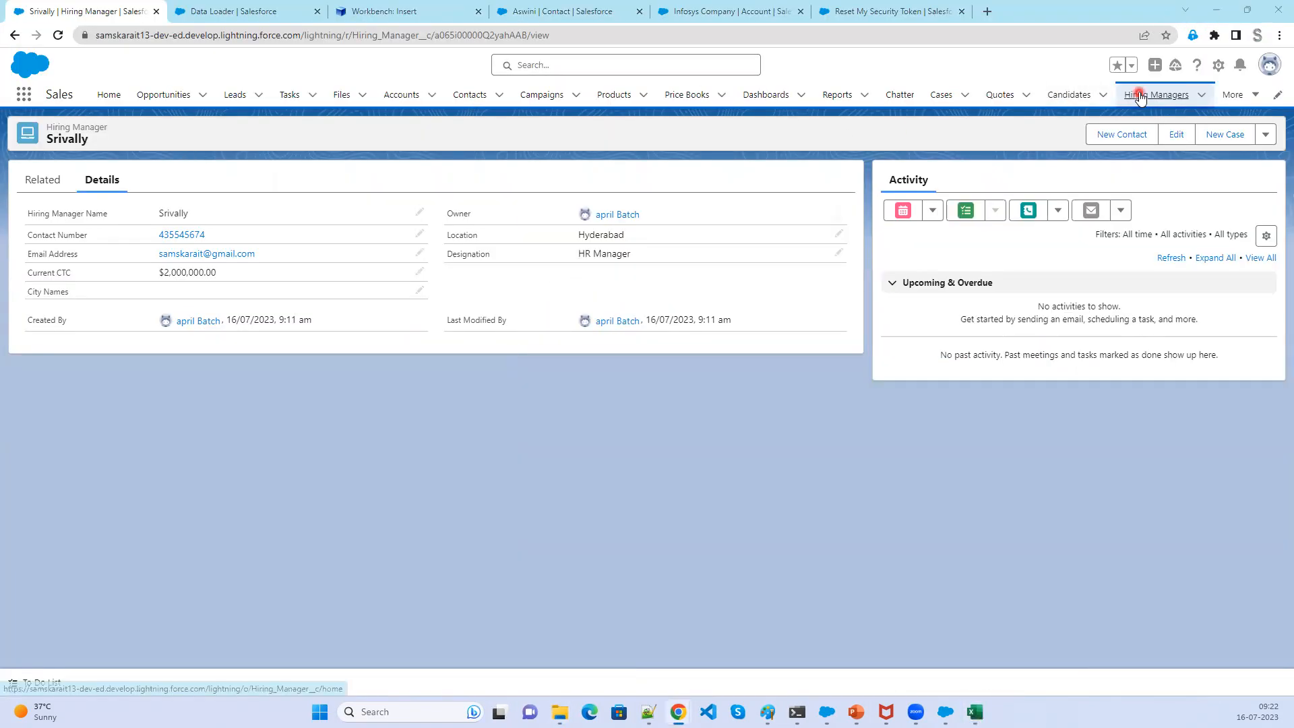
left_click(1140, 95)
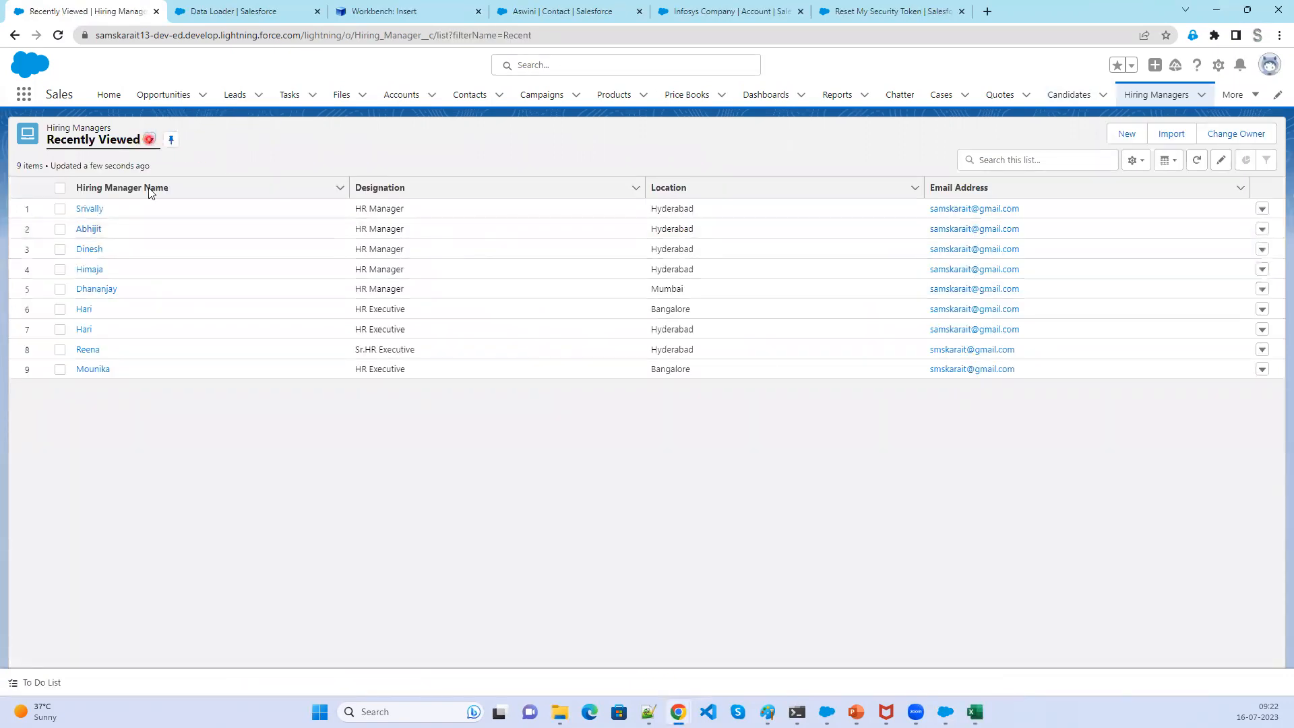
left_click(128, 185)
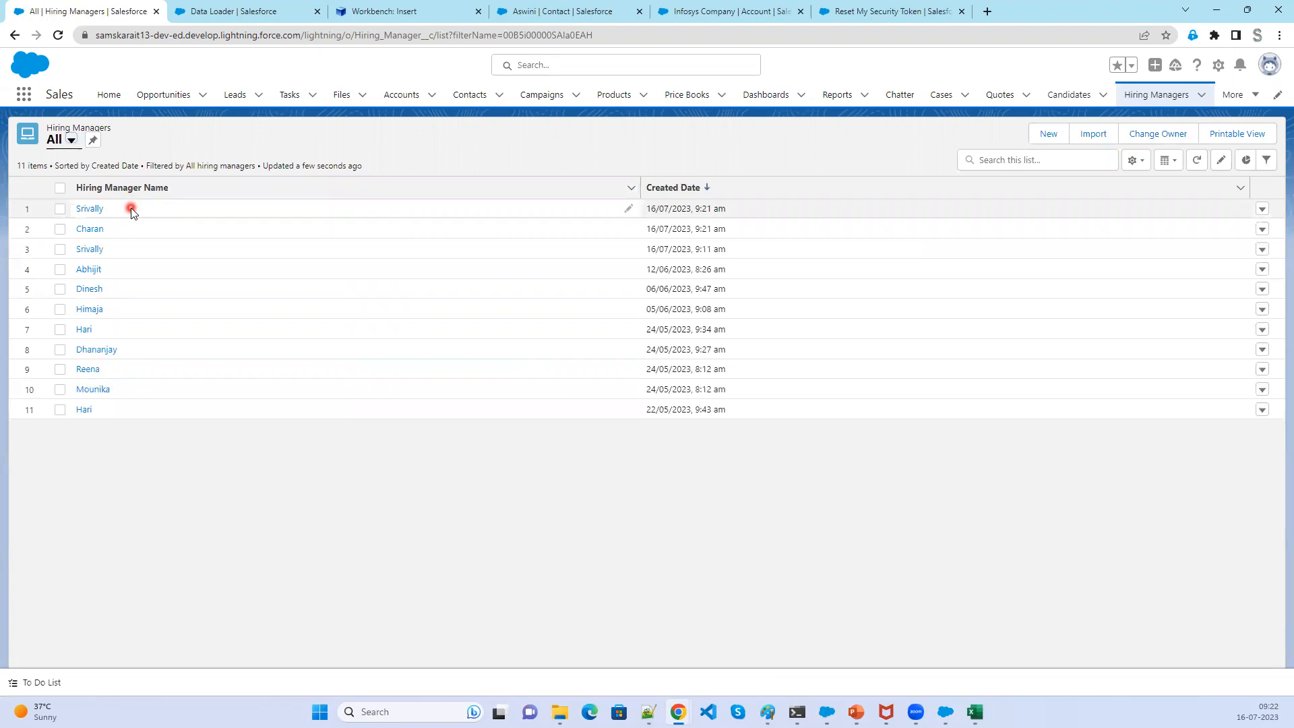
- Open the Charan record, return to the list, and open the Srivally record to review their details
left_click(94, 229)
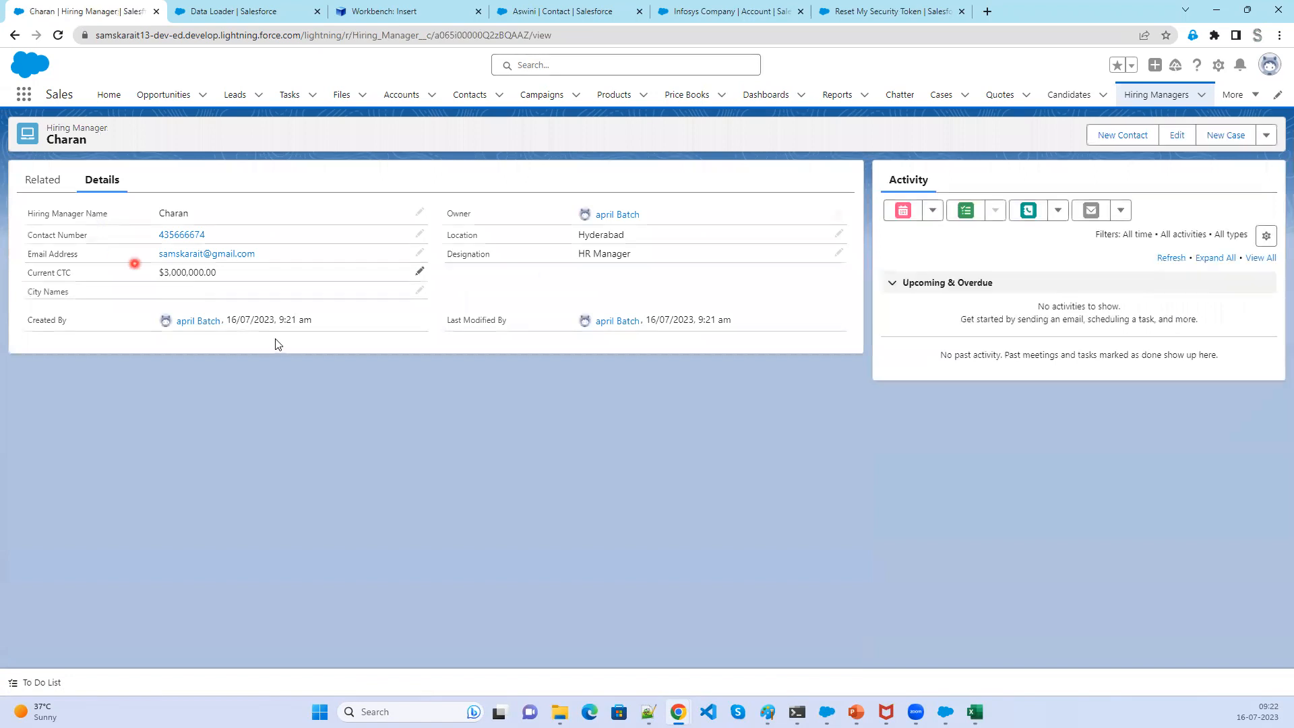
left_click(15, 36)
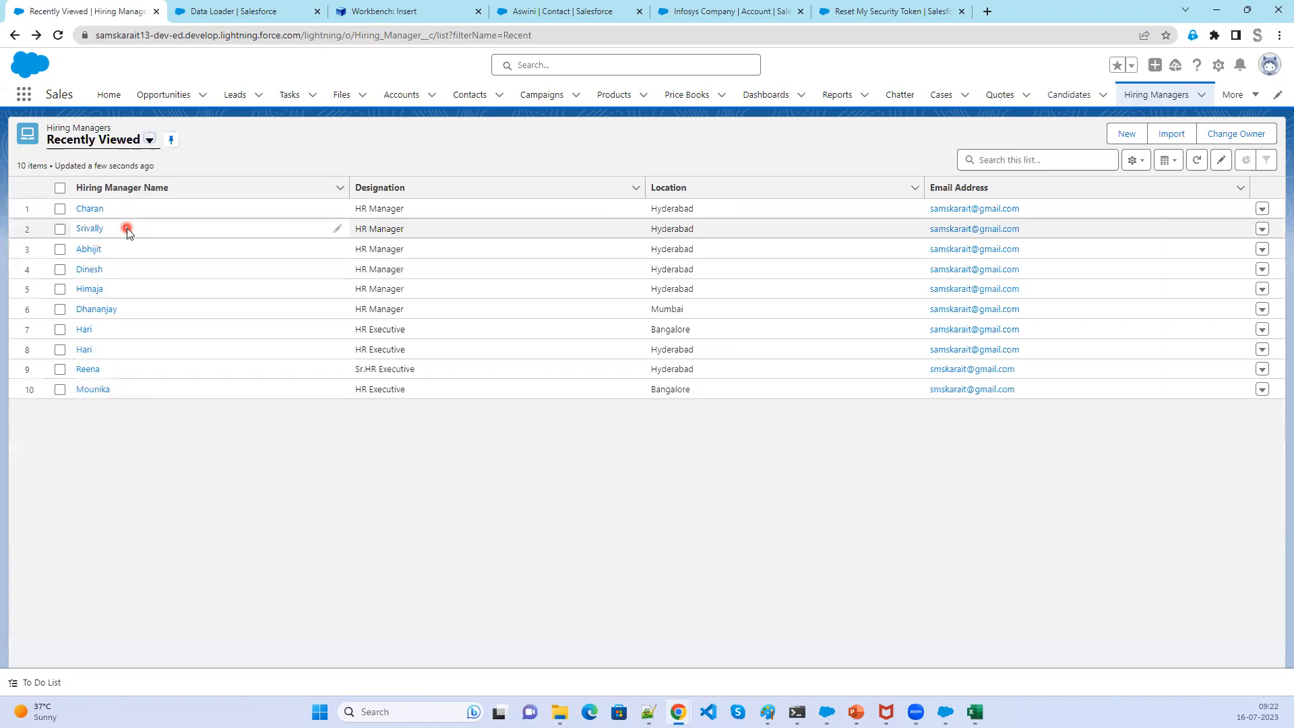
left_click(92, 230)
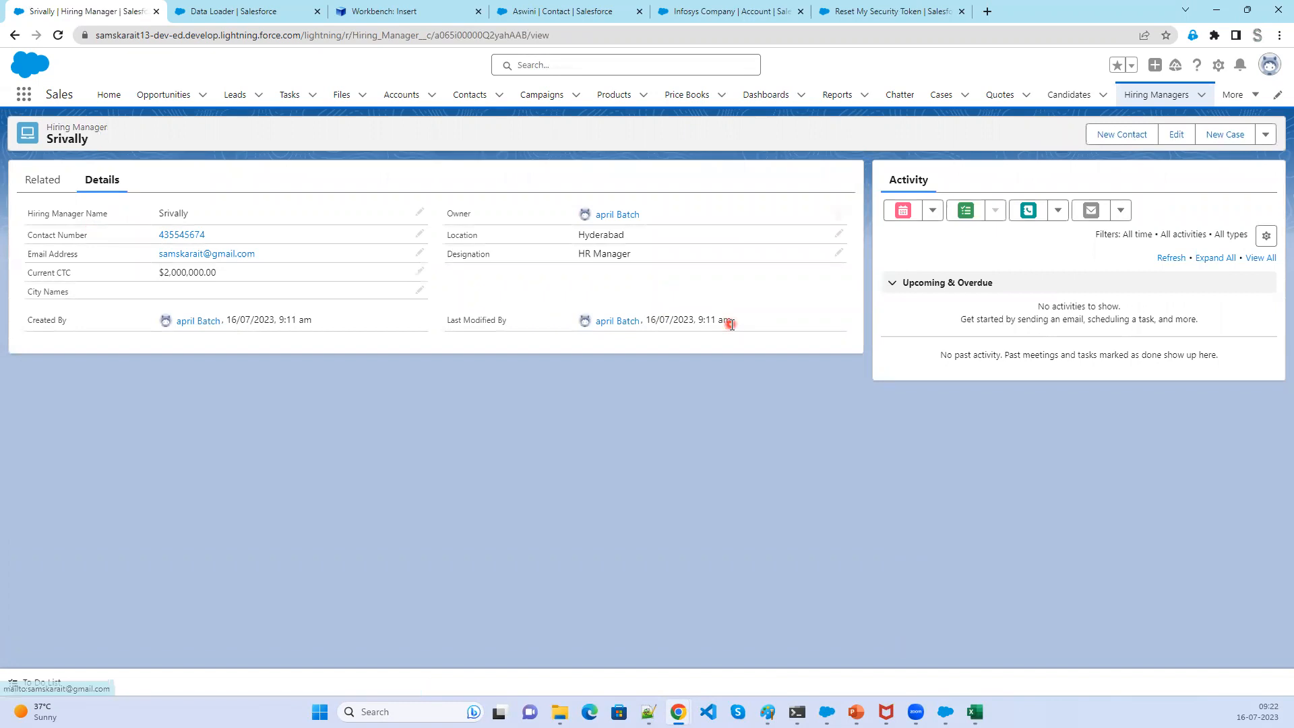
- Switch the Hiring Managers list to All and compare the newer and older Srivally records' details
left_click(1145, 95)
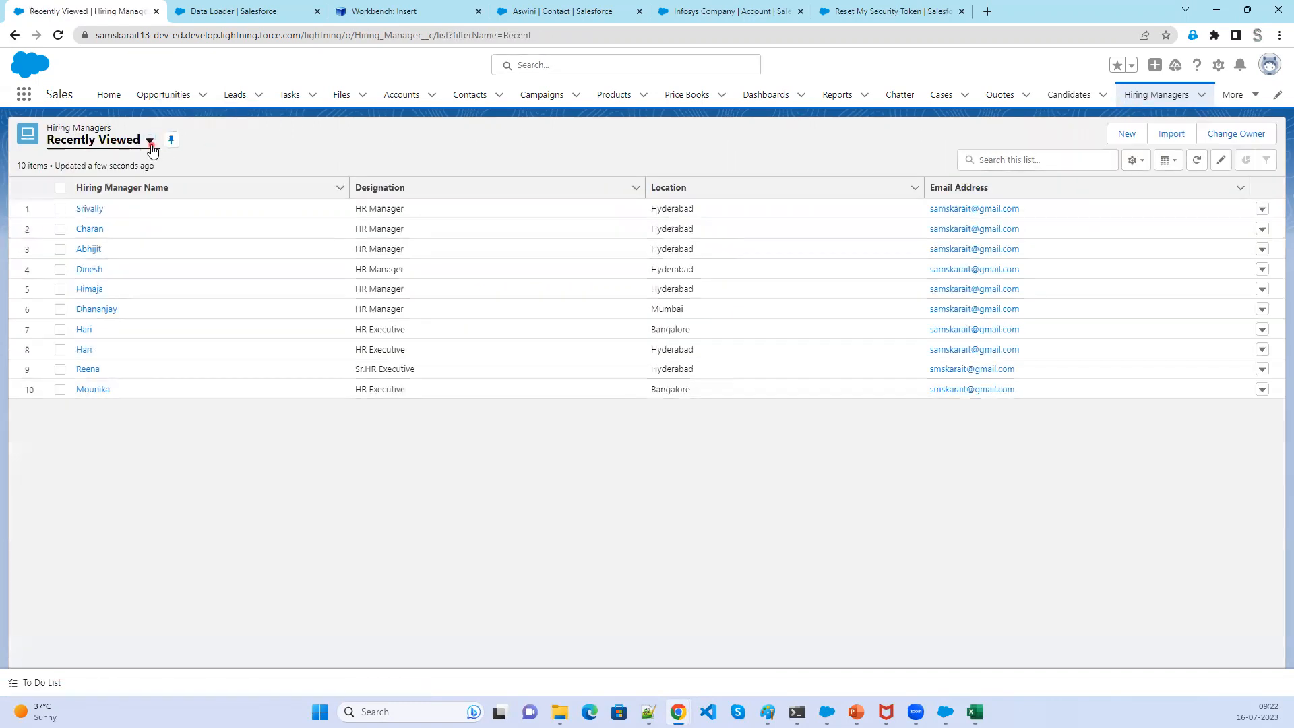
left_click(150, 142)
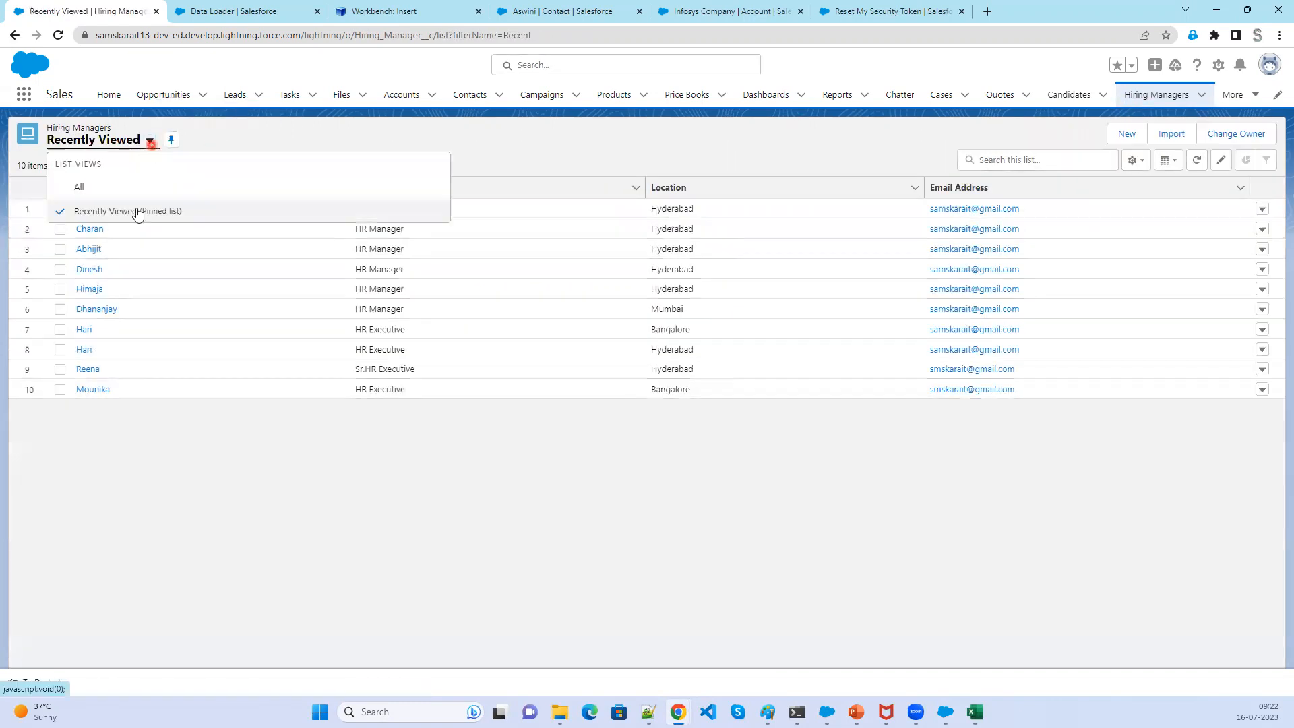
left_click(134, 196)
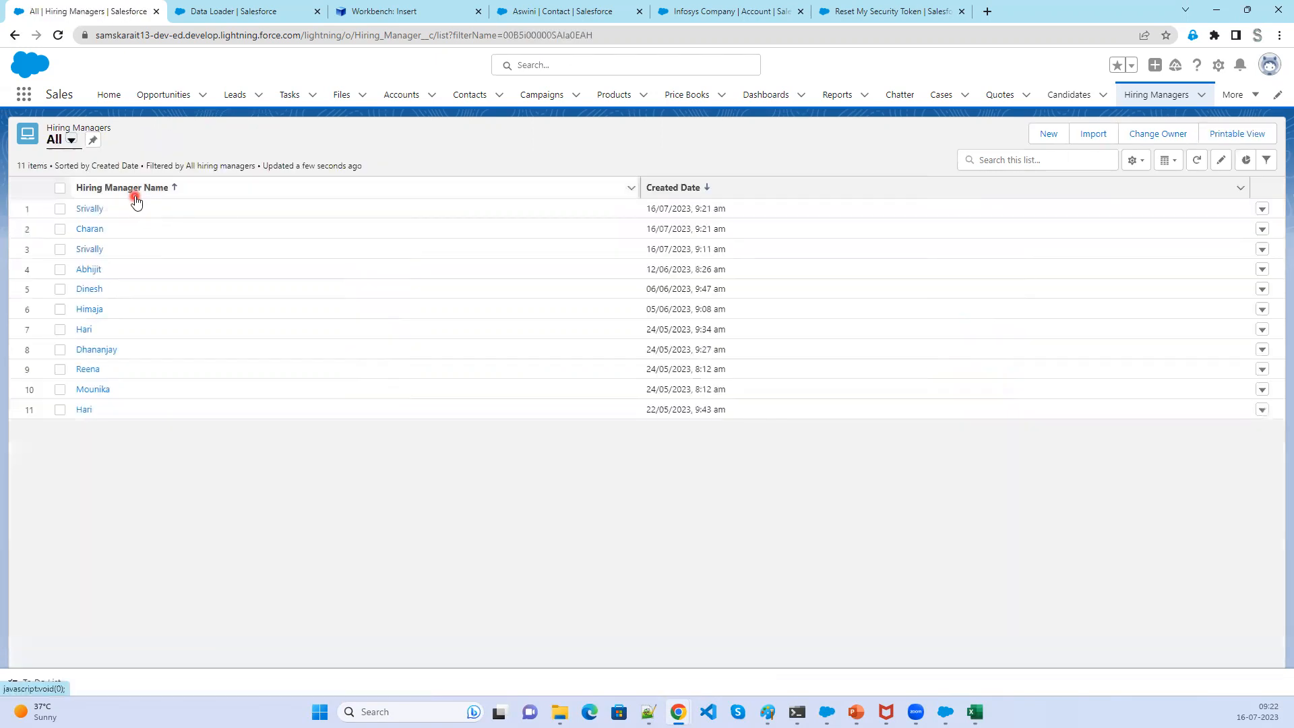
left_click_drag(735, 217, 646, 209)
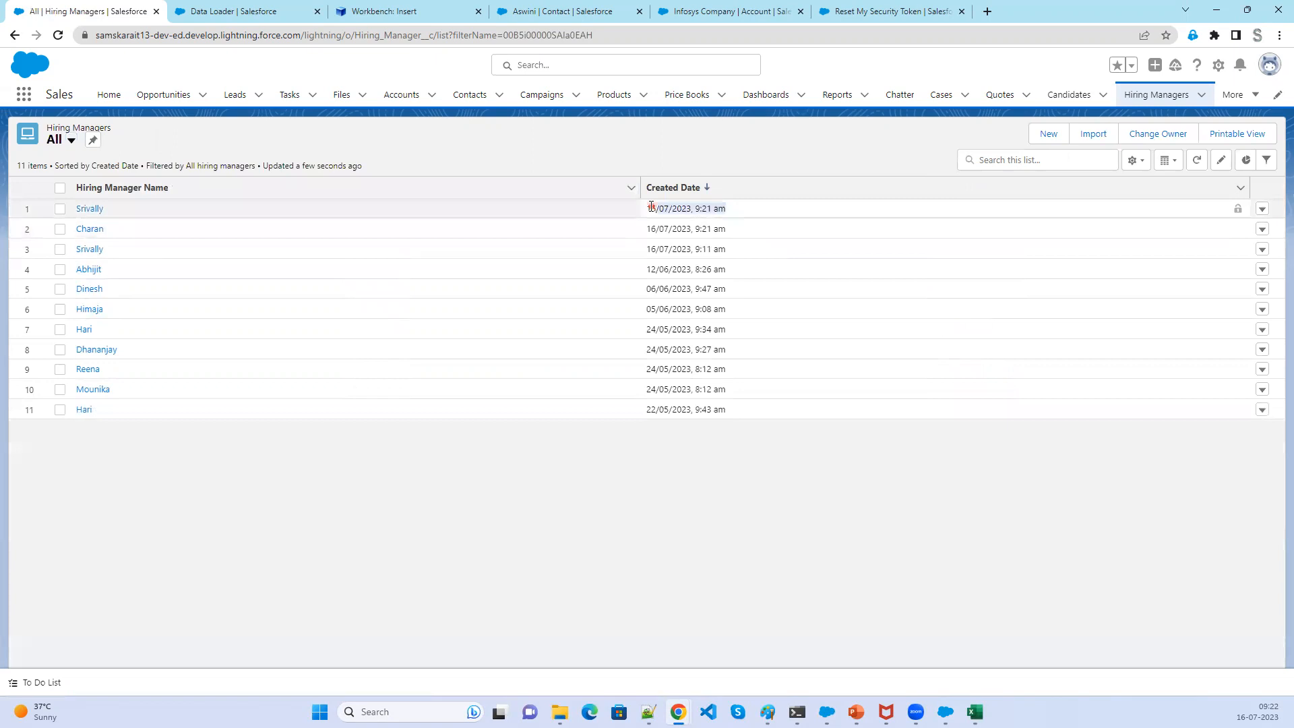
left_click(91, 210)
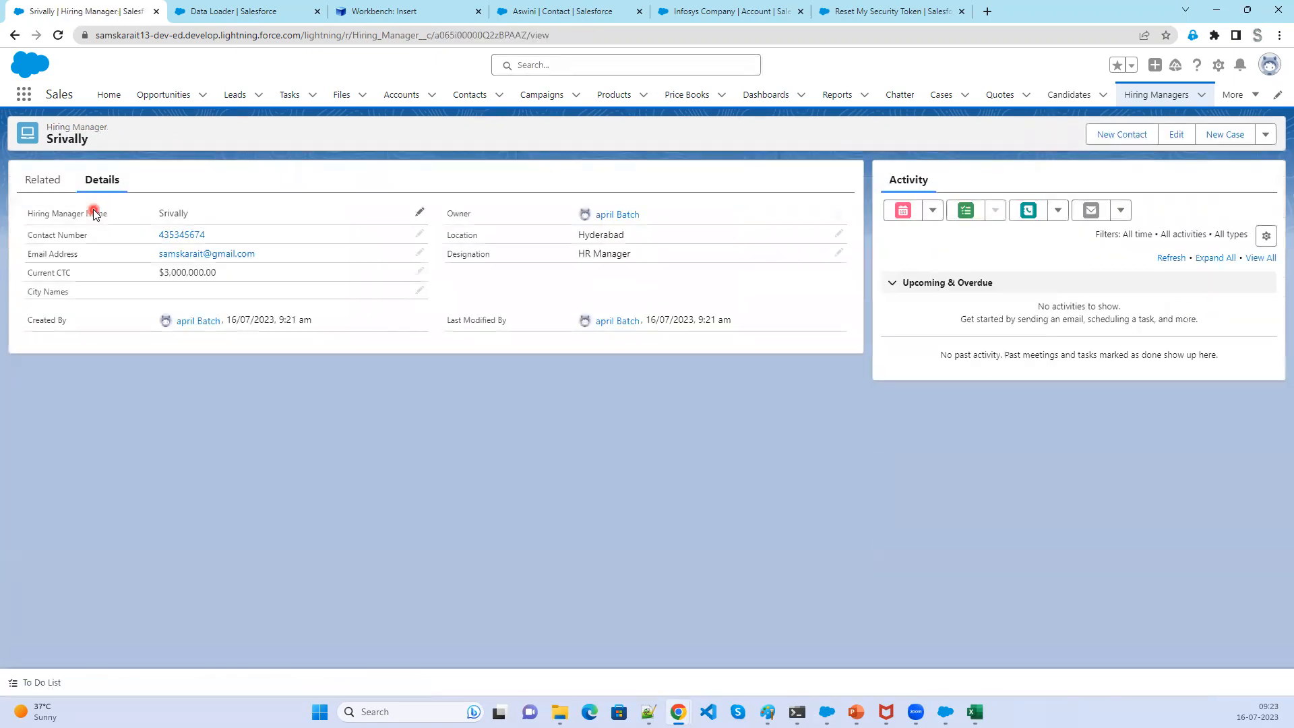
left_click_drag(134, 238, 393, 235)
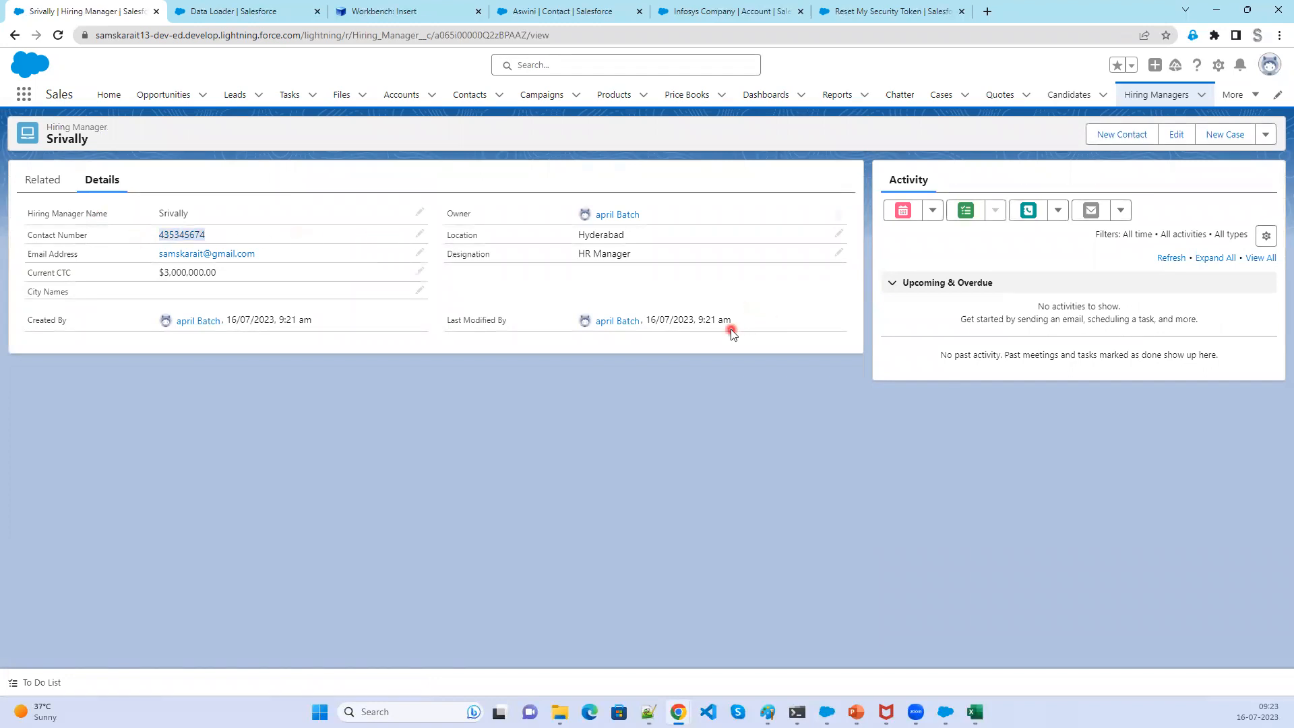
left_click(15, 35)
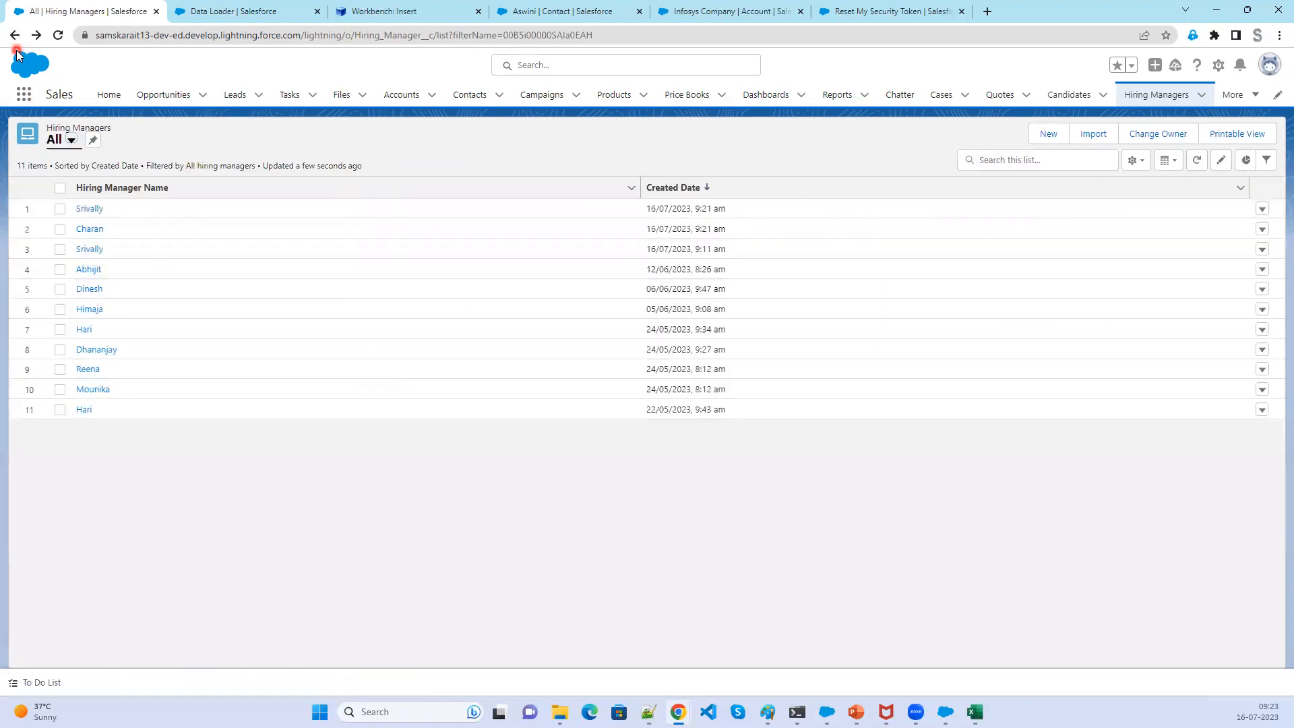
left_click(98, 250)
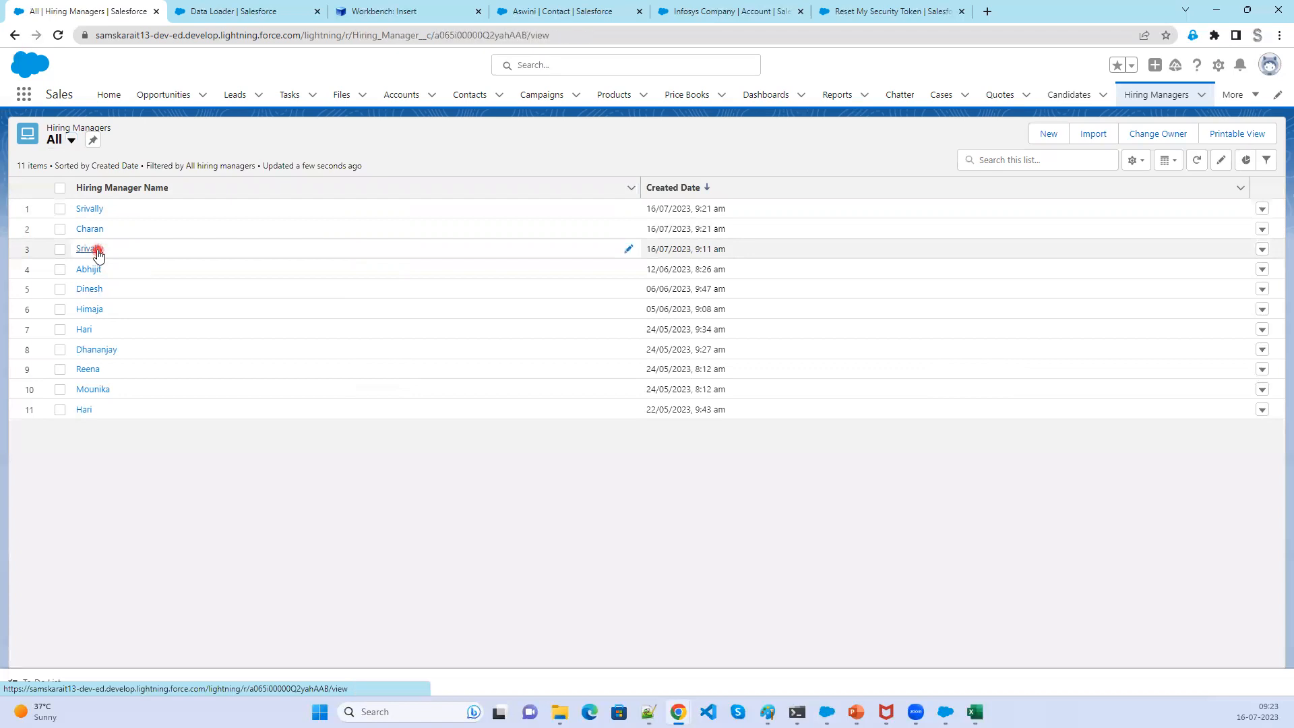
- Copy the older Srivally record's ID from the address bar
double_click(500, 35)
right_click(499, 39)
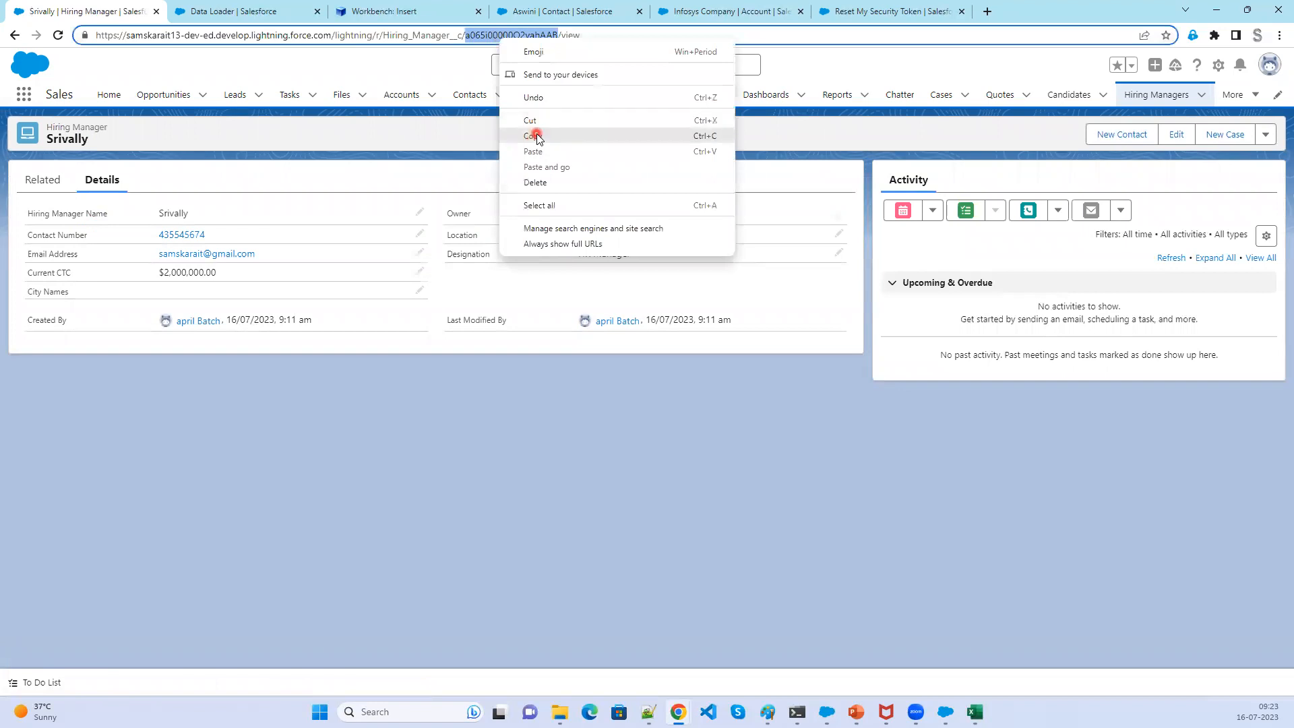
left_click(533, 137)
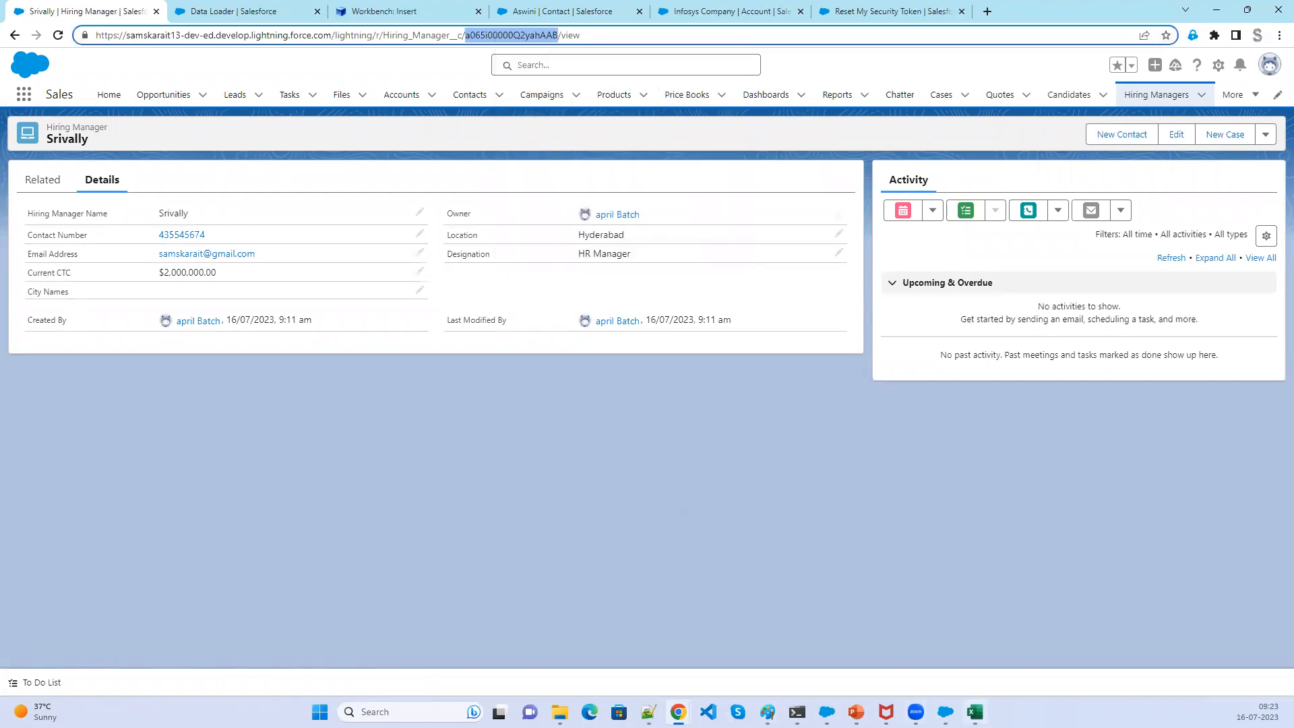
- Search extract_upsert in Excel for the copied record ID, then close the workbook without saving
left_click(975, 712)
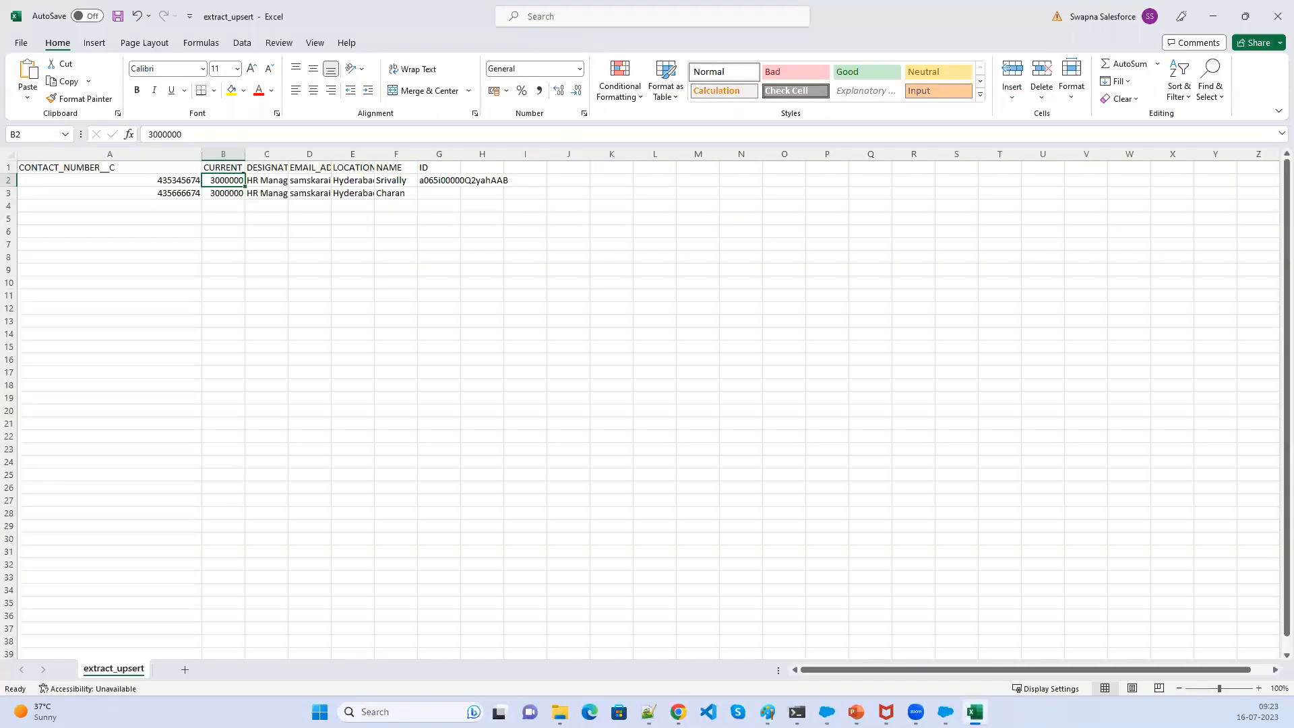
left_click(620, 401)
key("ctrl+f")
key("ctrl+v")
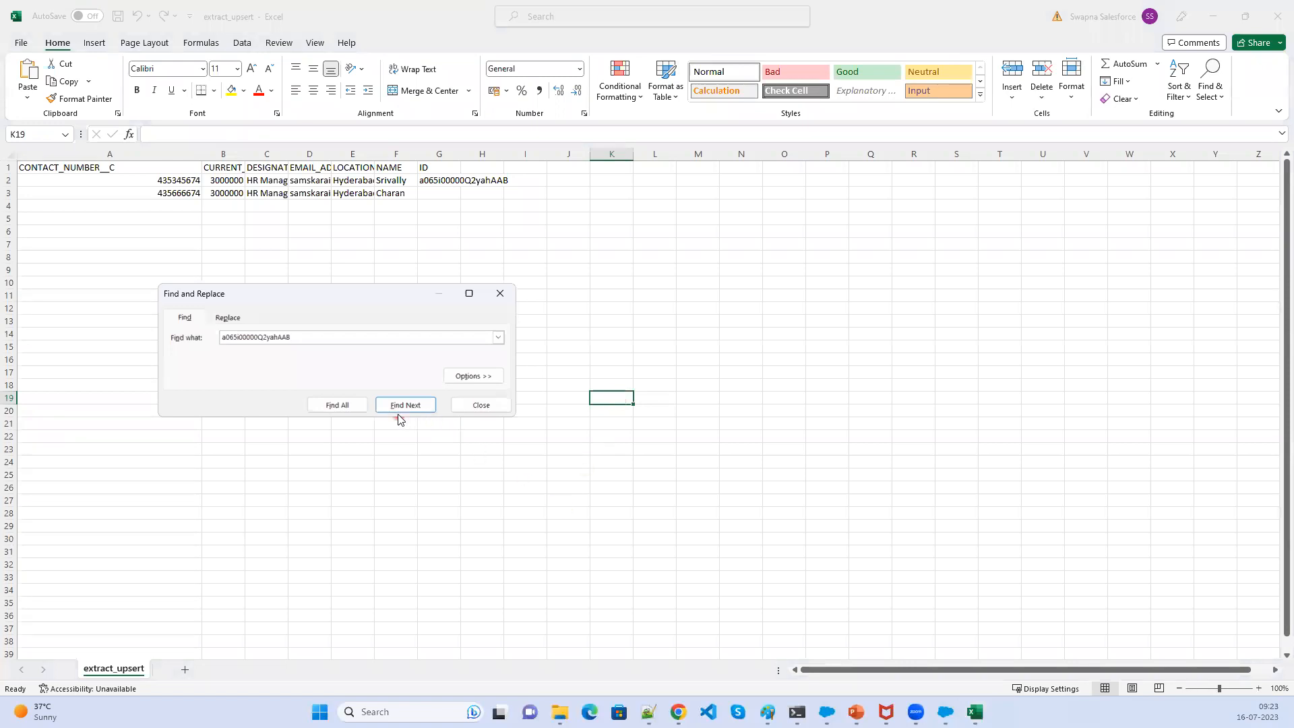
left_click(500, 293)
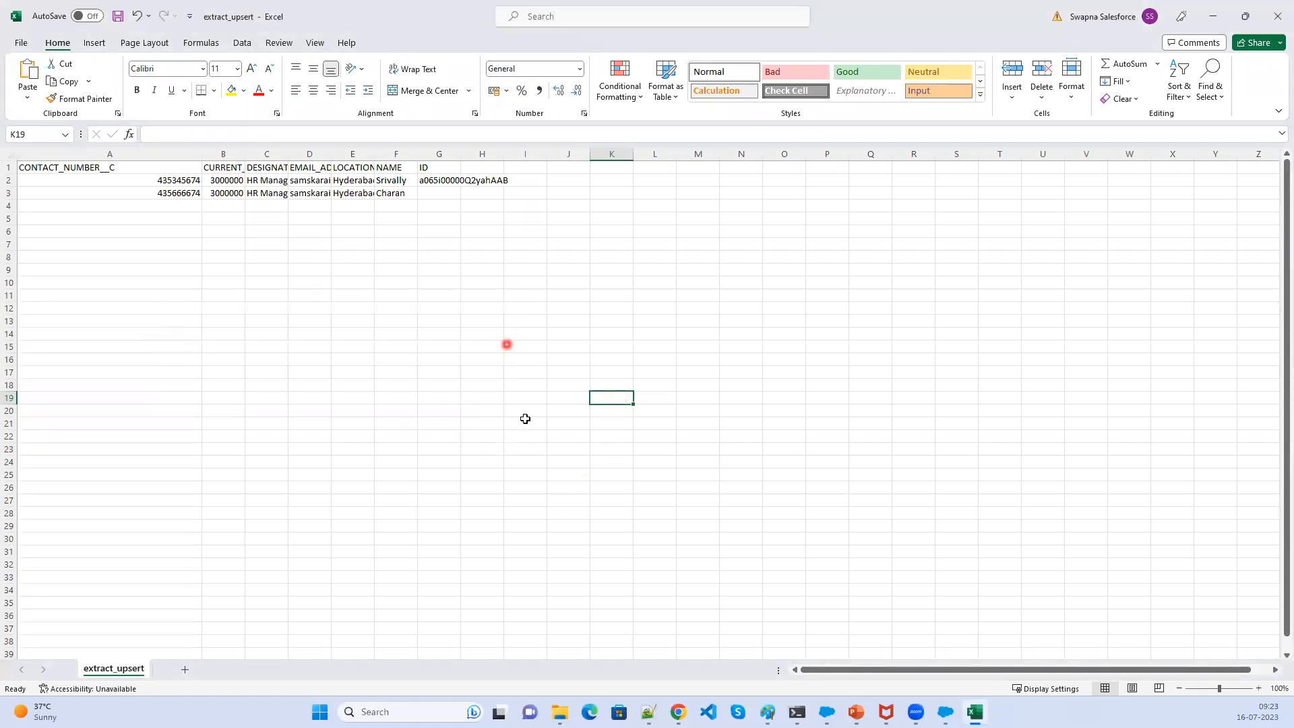
left_click(1277, 15)
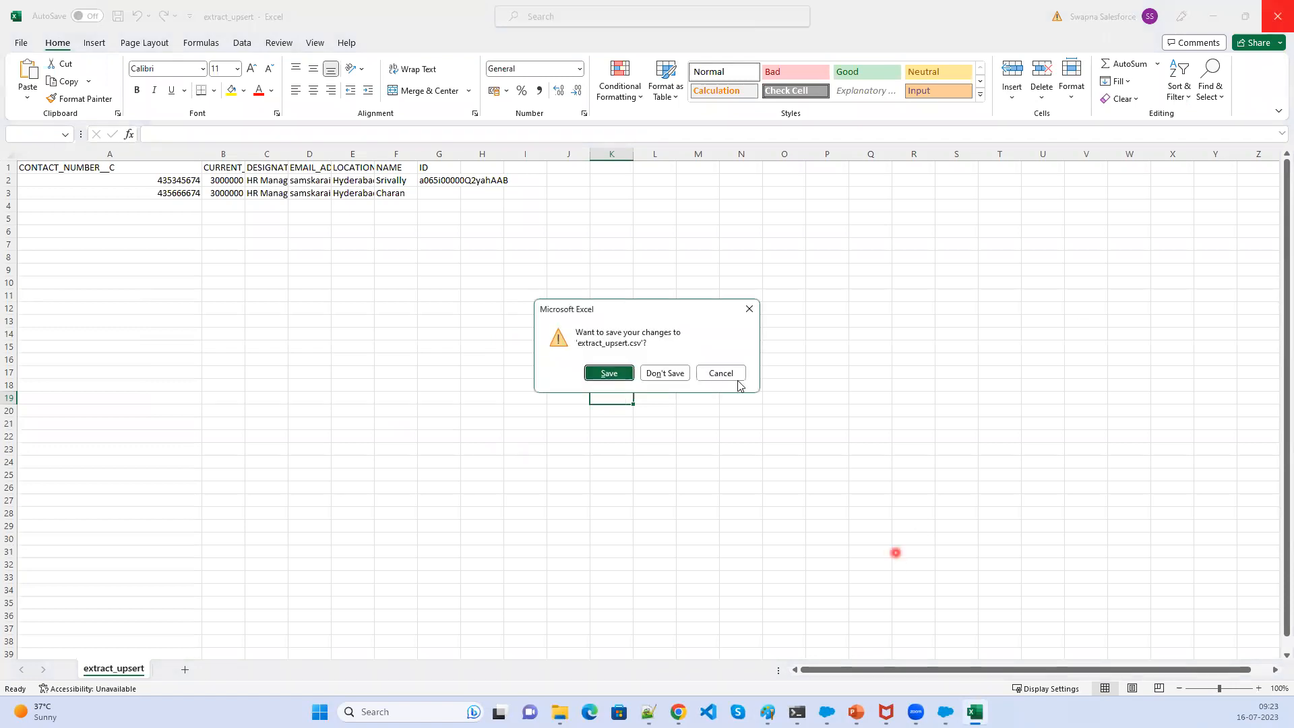
left_click(673, 375)
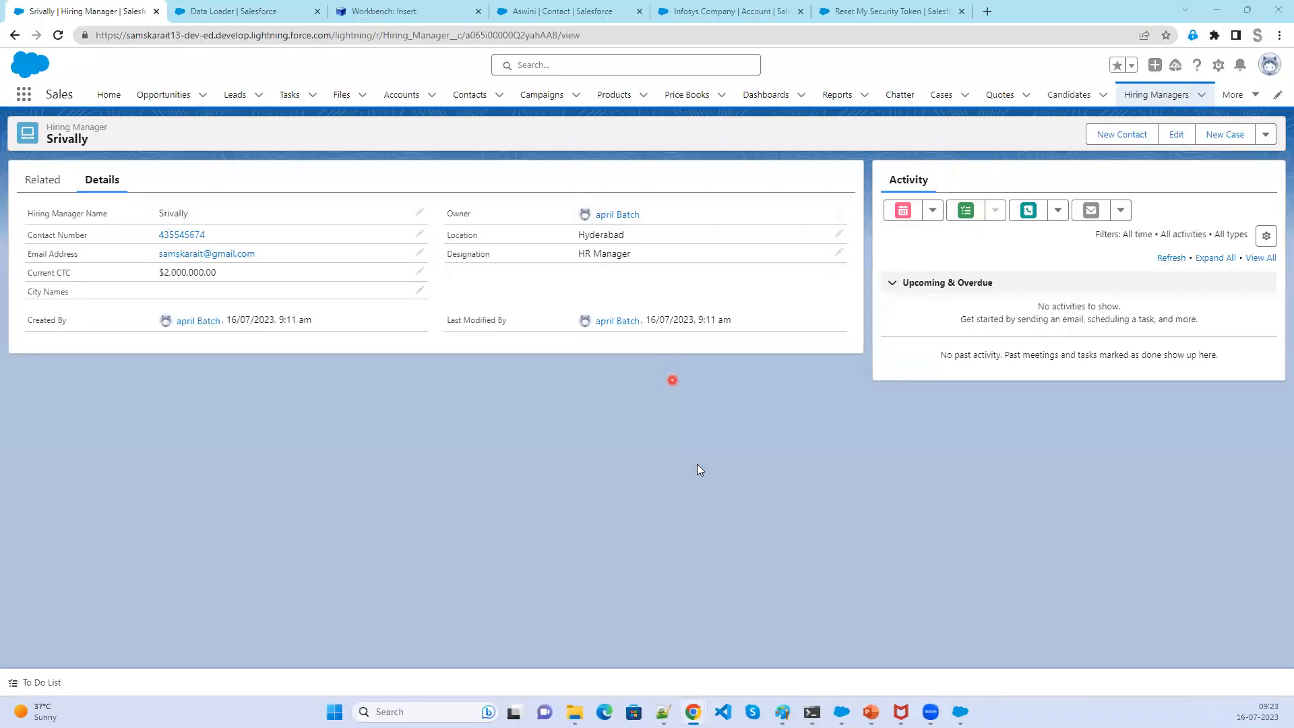
- Open the upsert success file from the Result folder, autofit all columns and zoom in
mouse_move(574, 712)
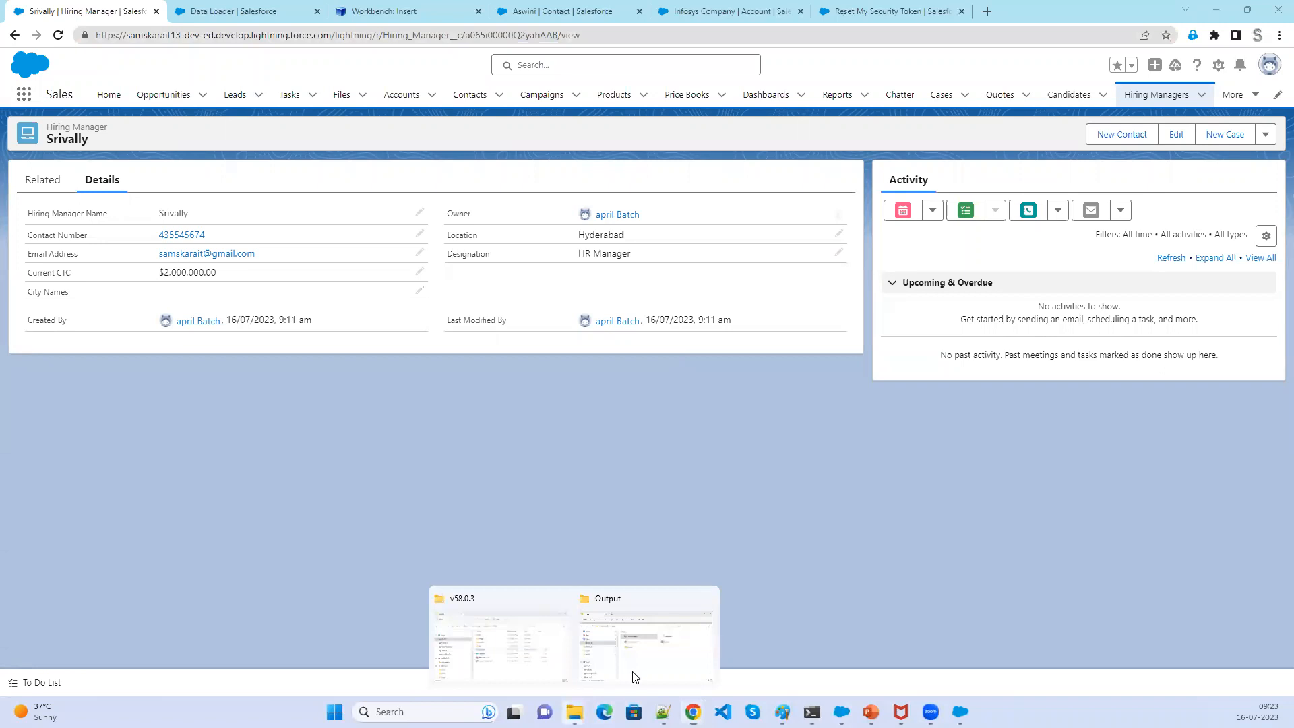
left_click(656, 635)
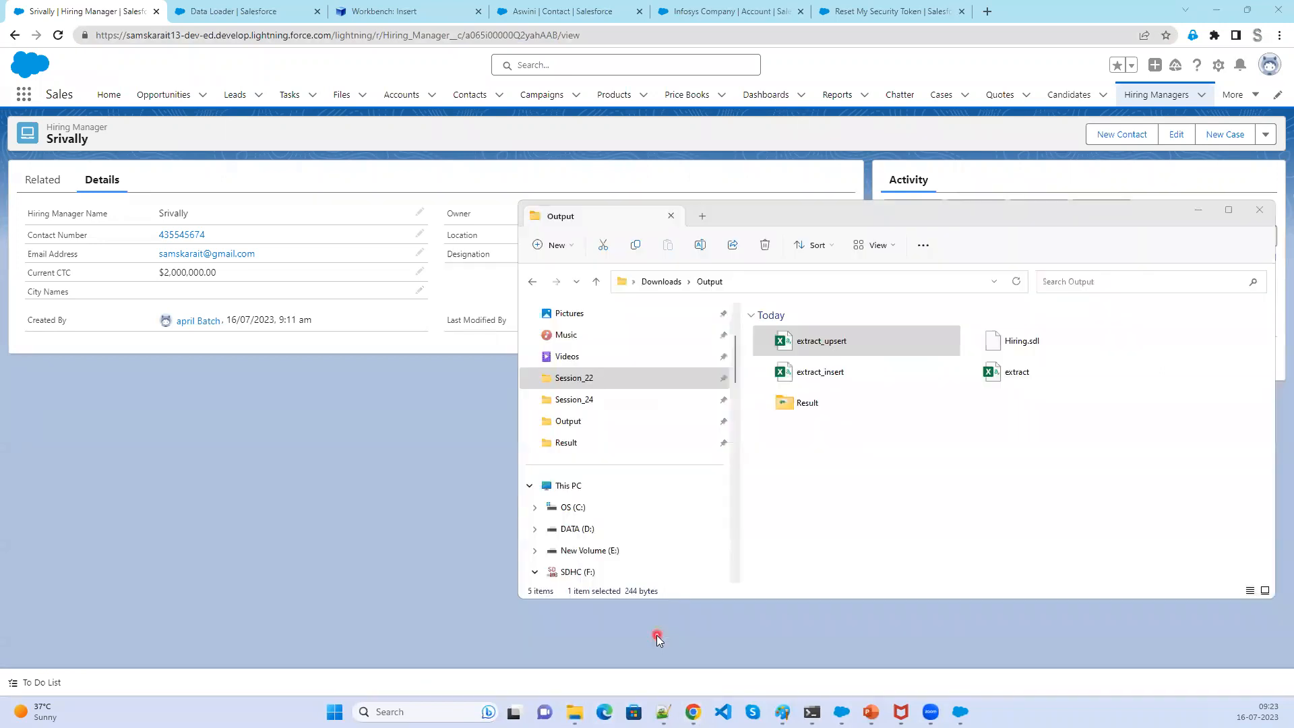
double_click(812, 403)
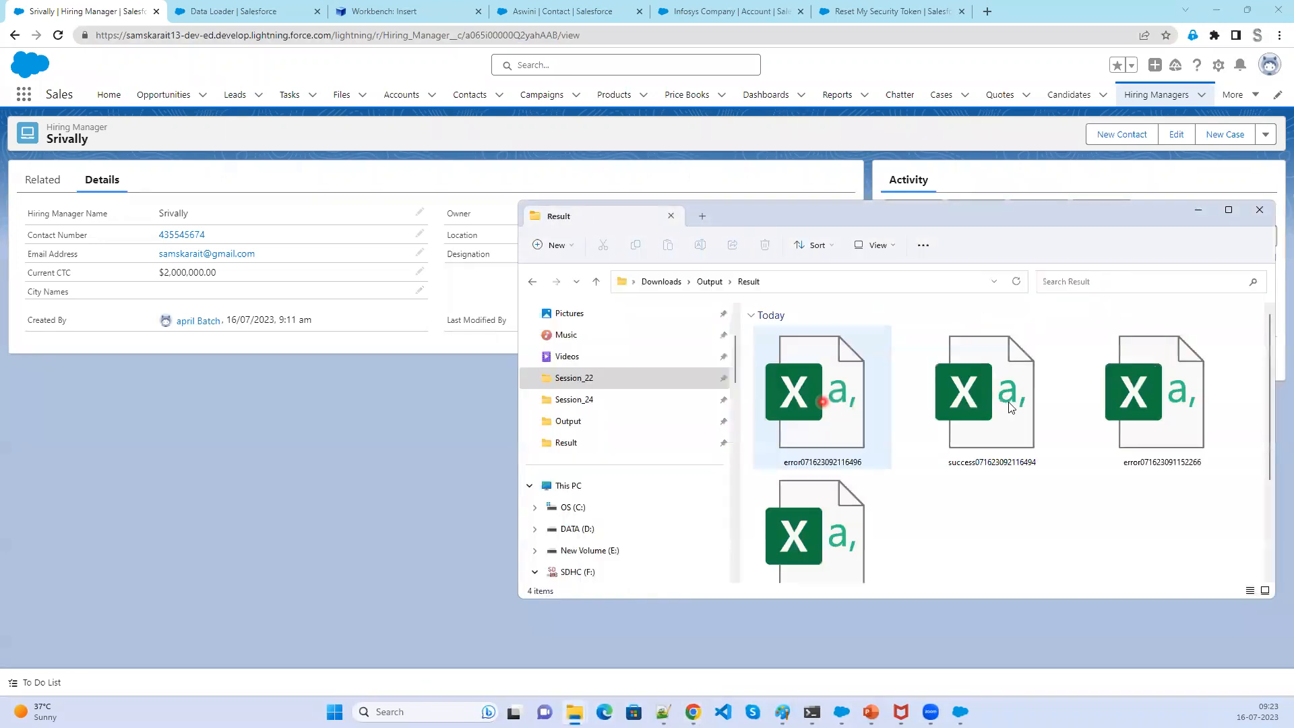
left_click(1009, 406)
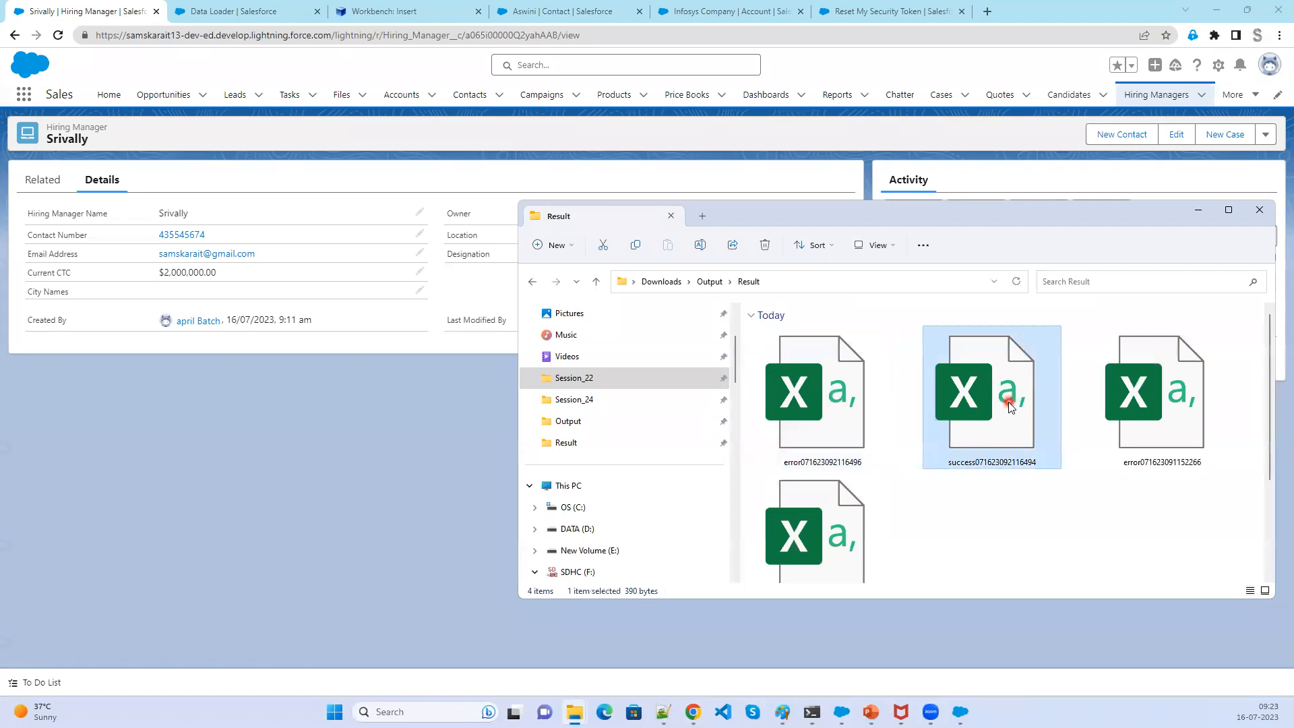
double_click(1009, 402)
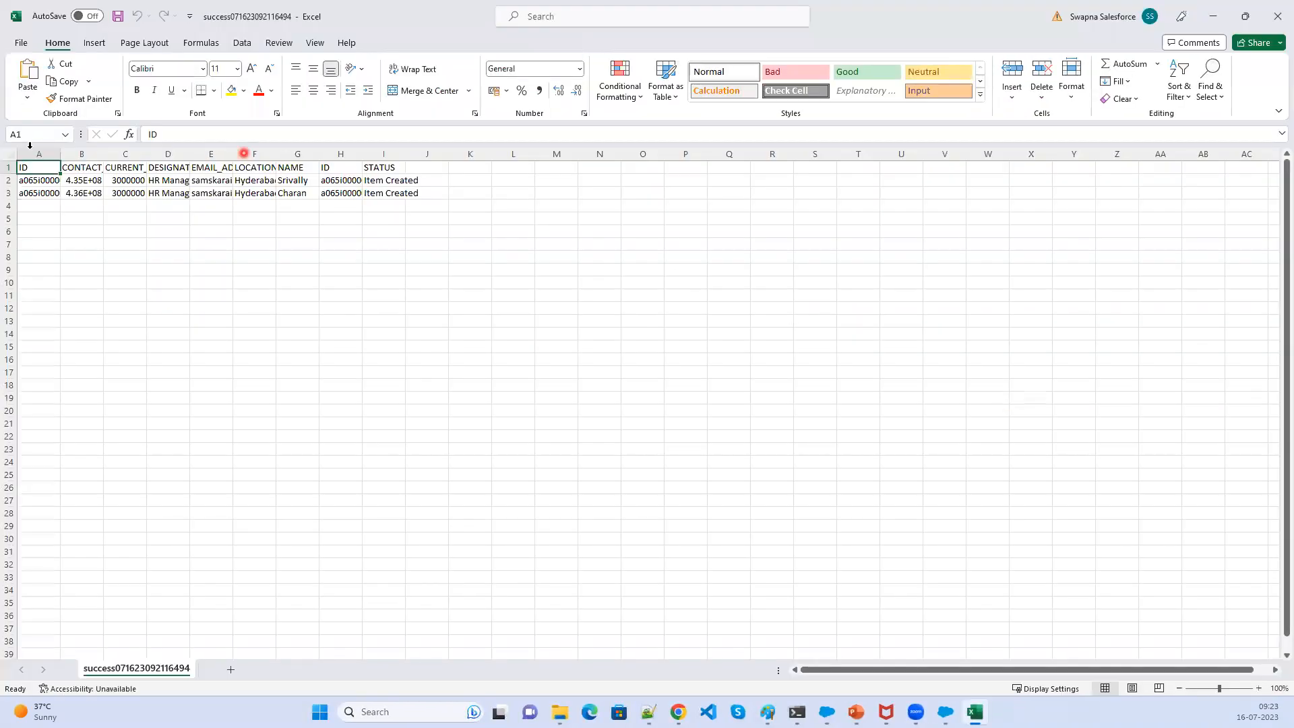
key("ctrl+a")
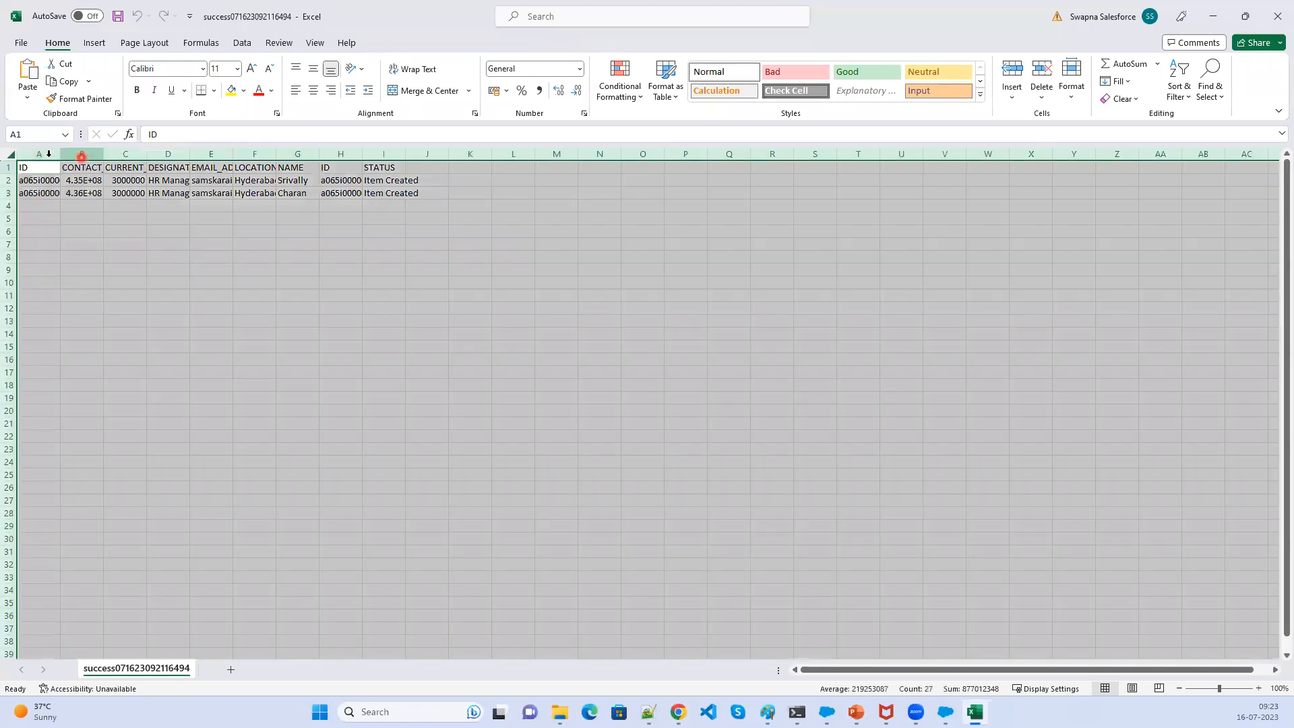
double_click(59, 154)
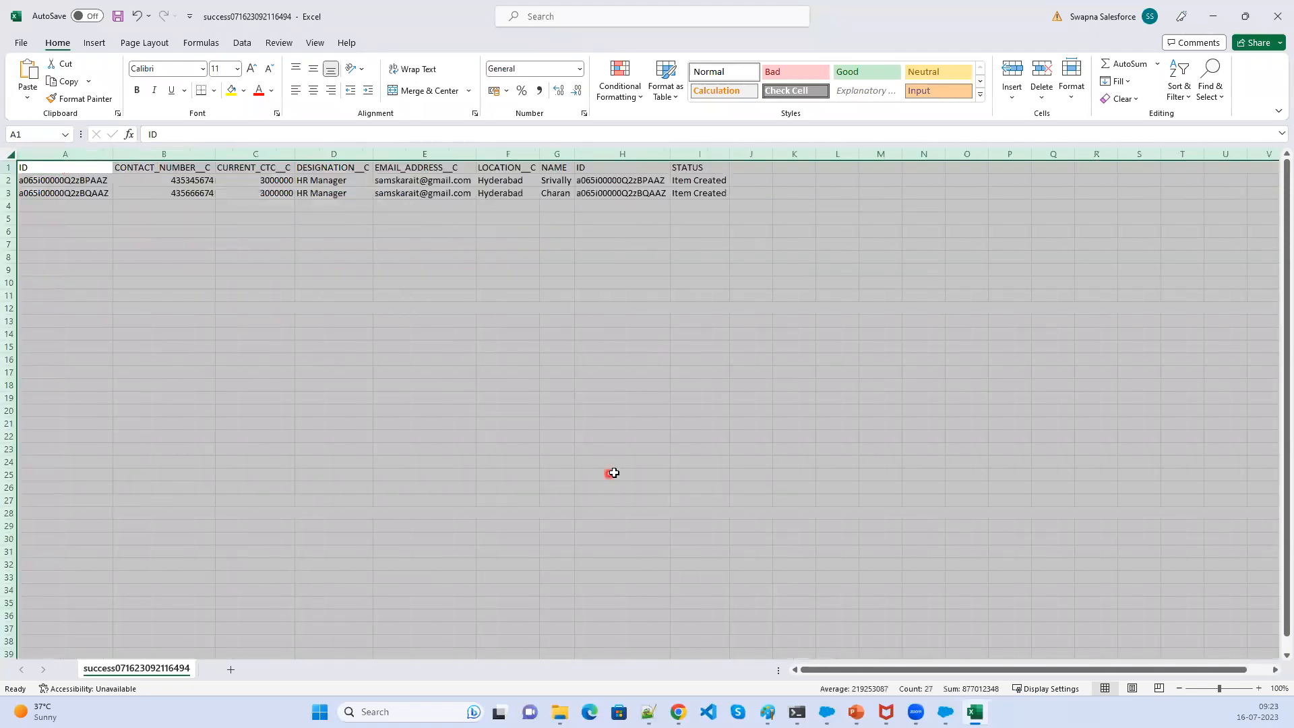
scroll(626, 516, "up", 3)
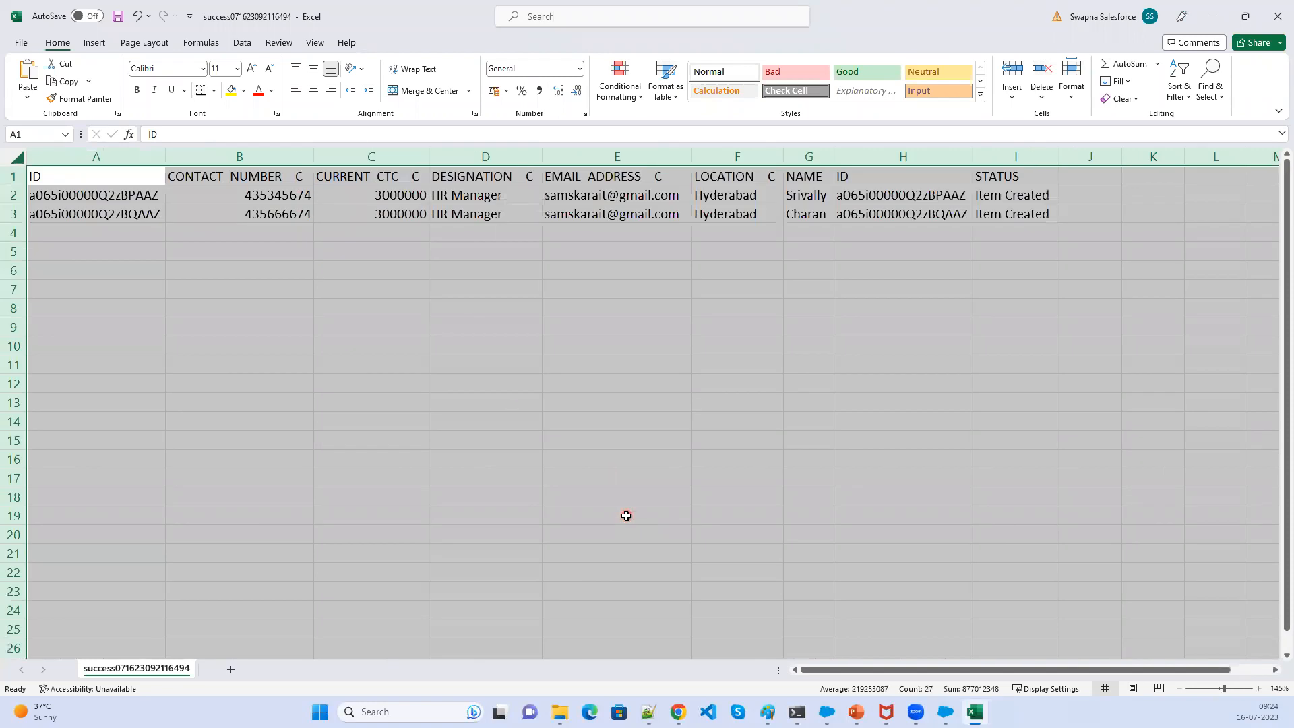
scroll(626, 516, "up", 2)
left_click(772, 445)
- Clear the contents of the duplicate ID column and the STATUS column
left_click(1105, 157)
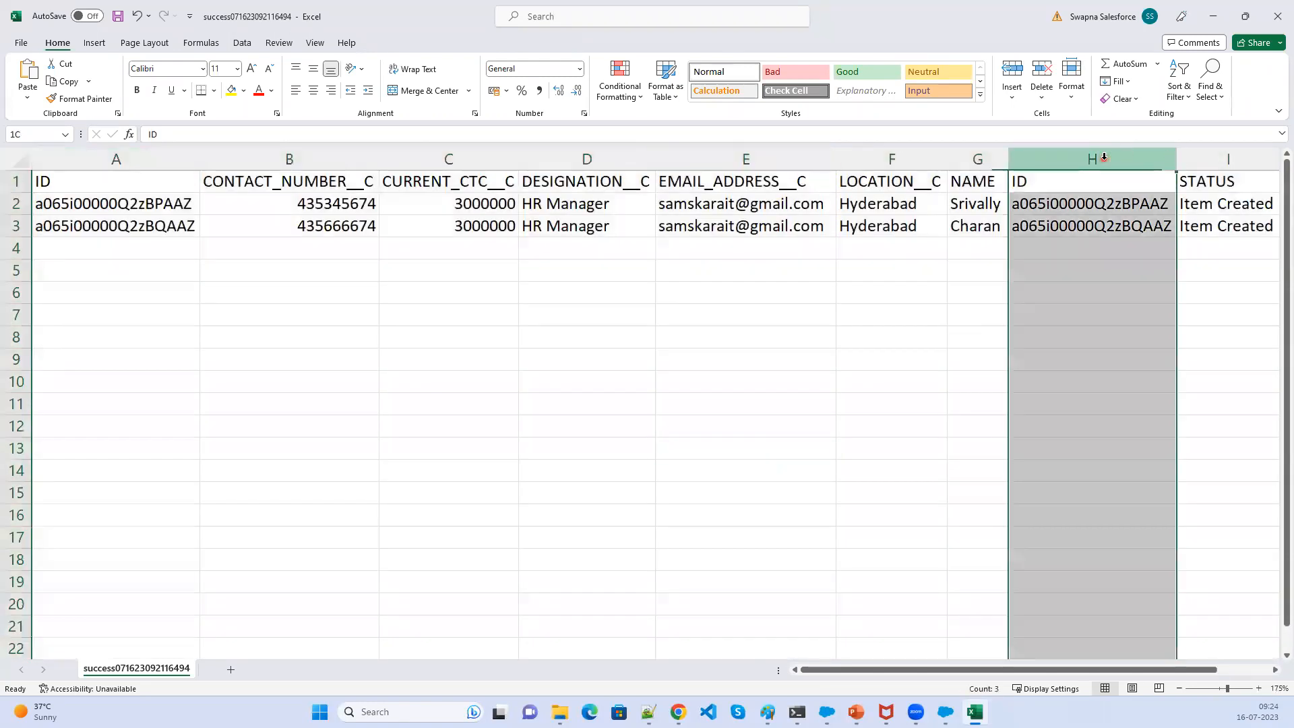
key("Delete")
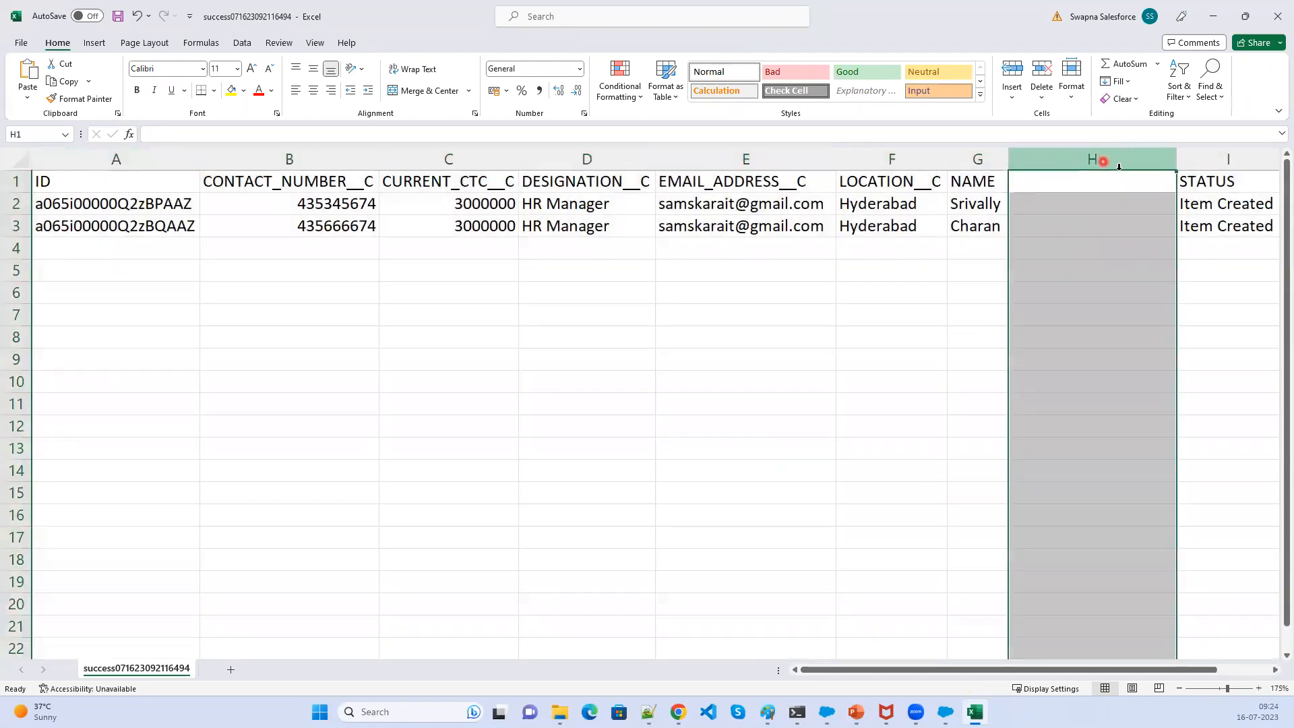
left_click(1209, 162)
key("Delete")
- Delete the two emptied columns after NAME
scroll(964, 166, "right", 3)
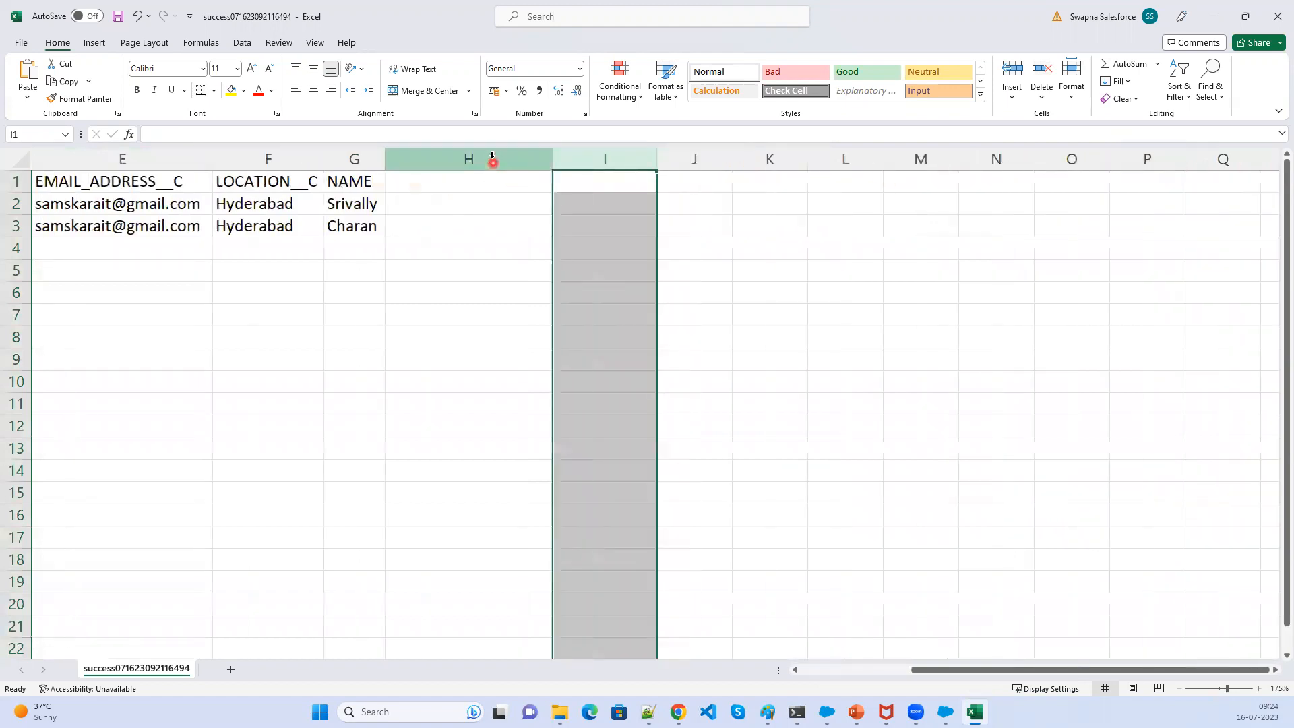
left_click(492, 157)
right_click(492, 162)
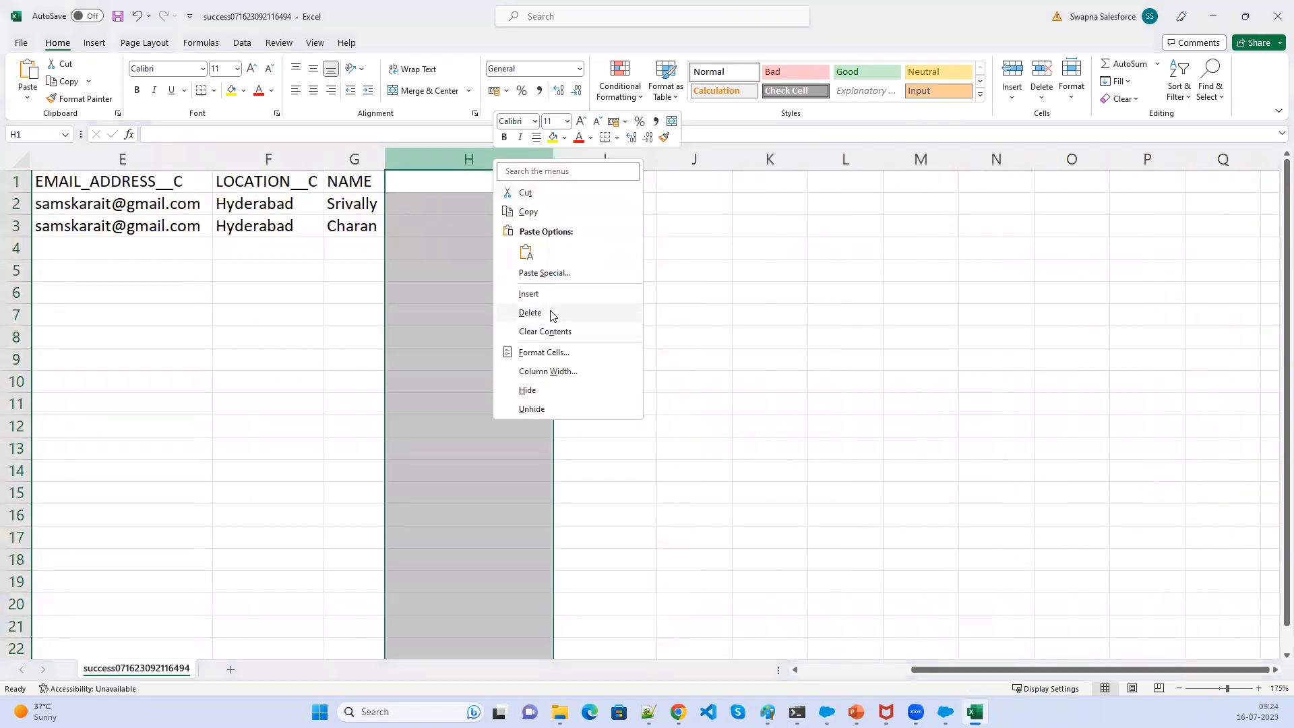
left_click(587, 312)
right_click(454, 165)
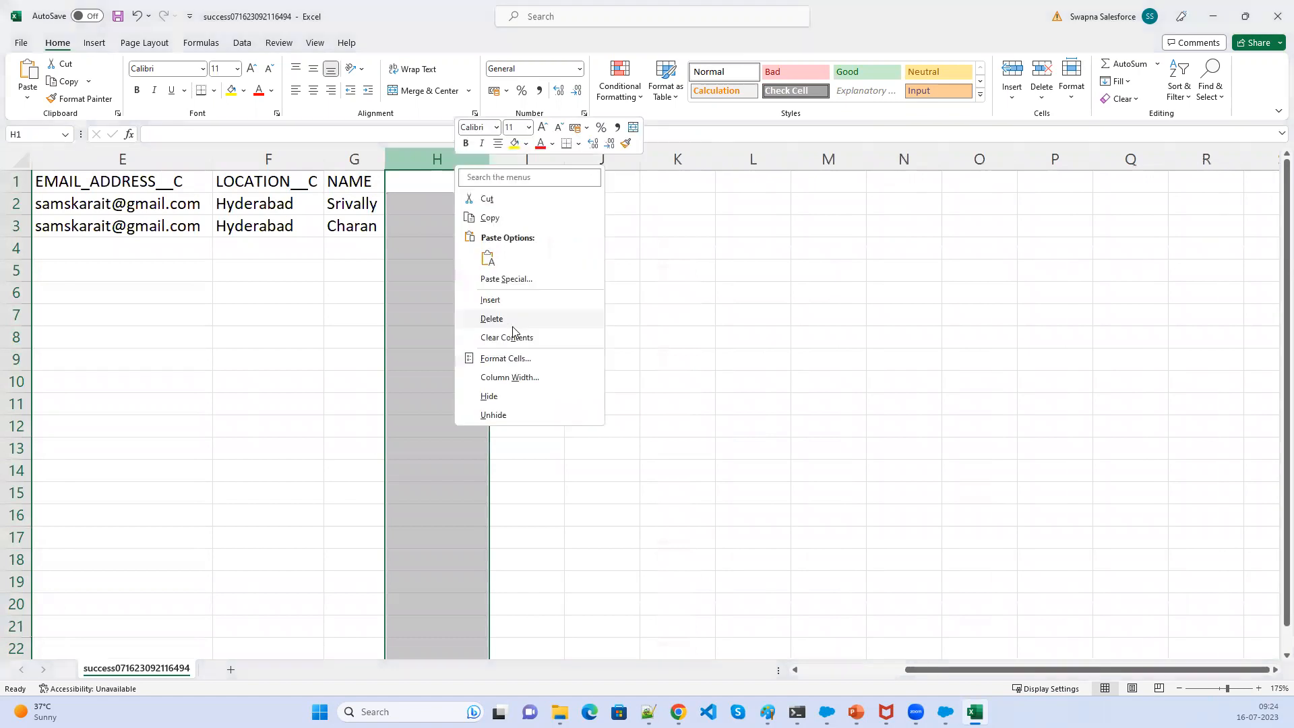
key("Return")
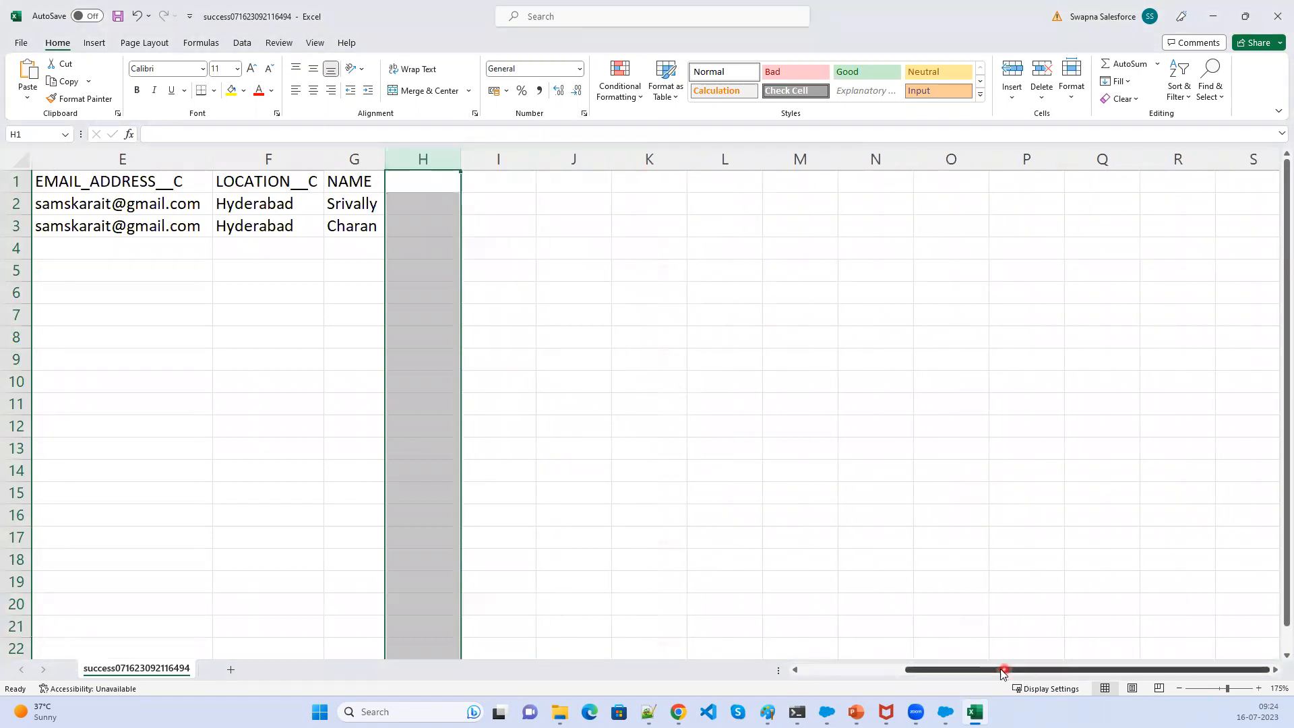
left_click_drag(1001, 674, 633, 607)
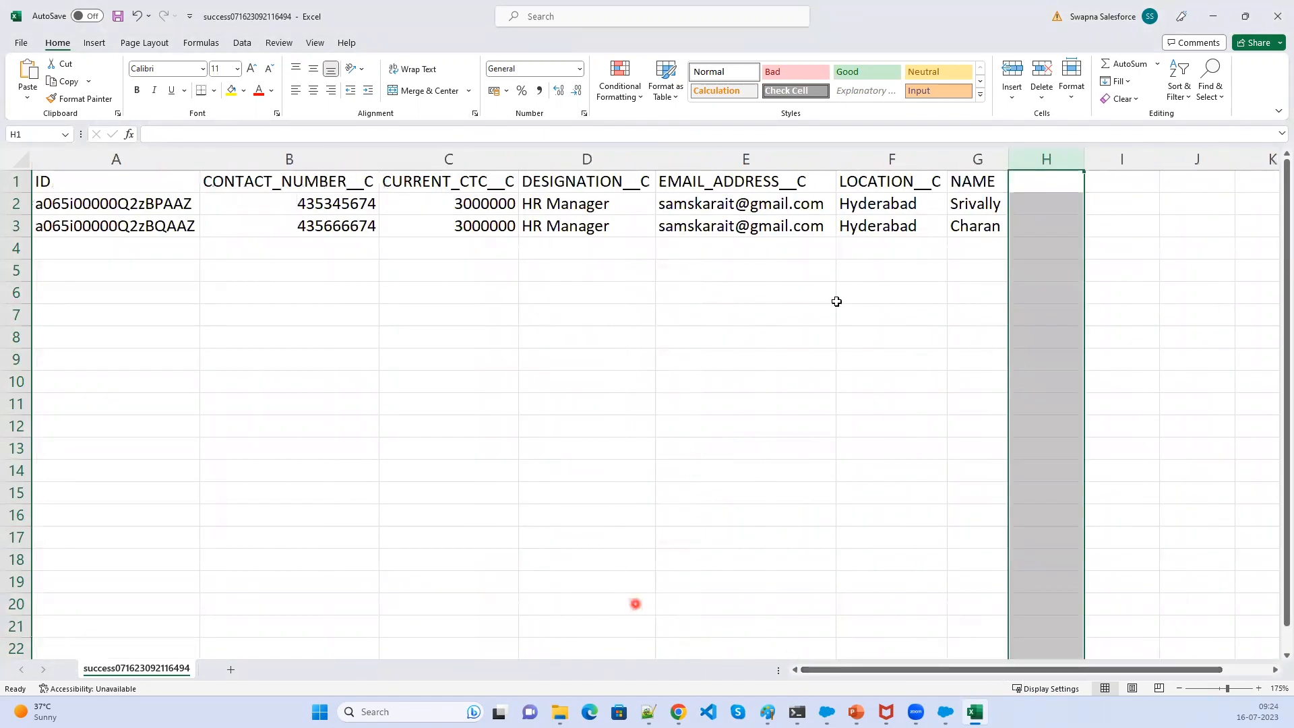
left_click(334, 205)
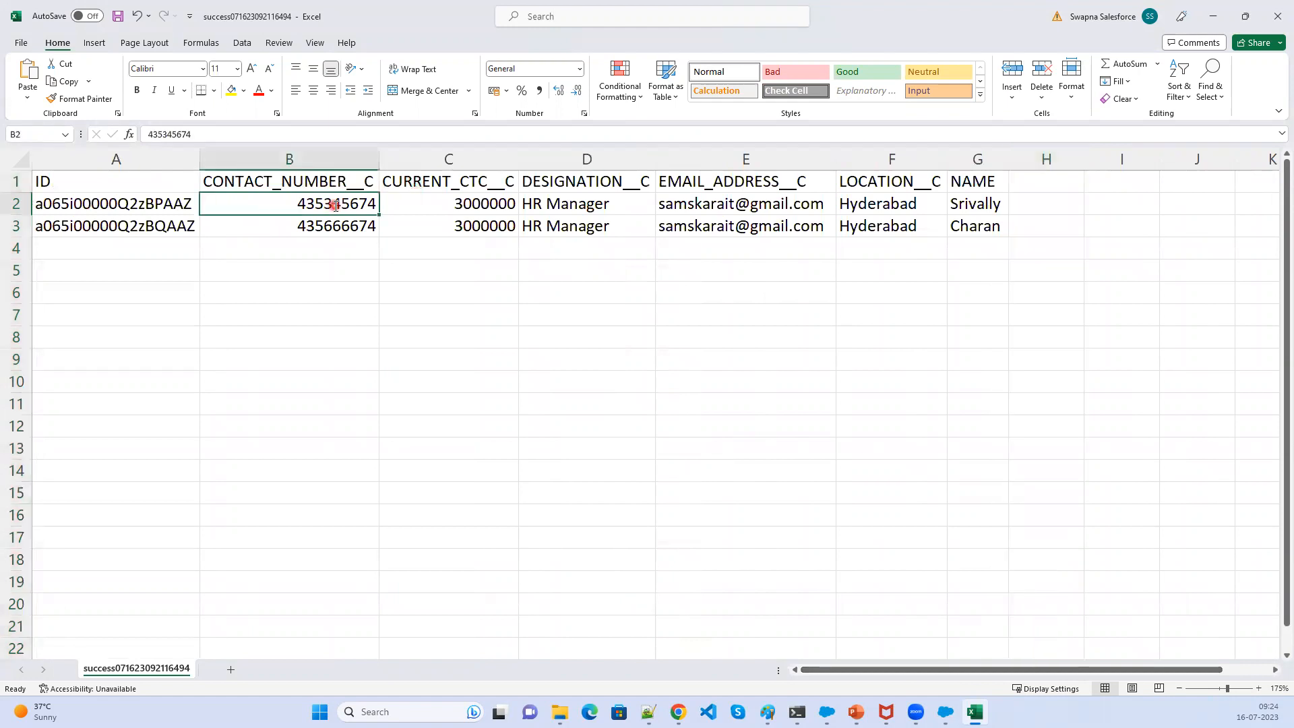
type("0000000000")
left_click(330, 228)
double_click(330, 228)
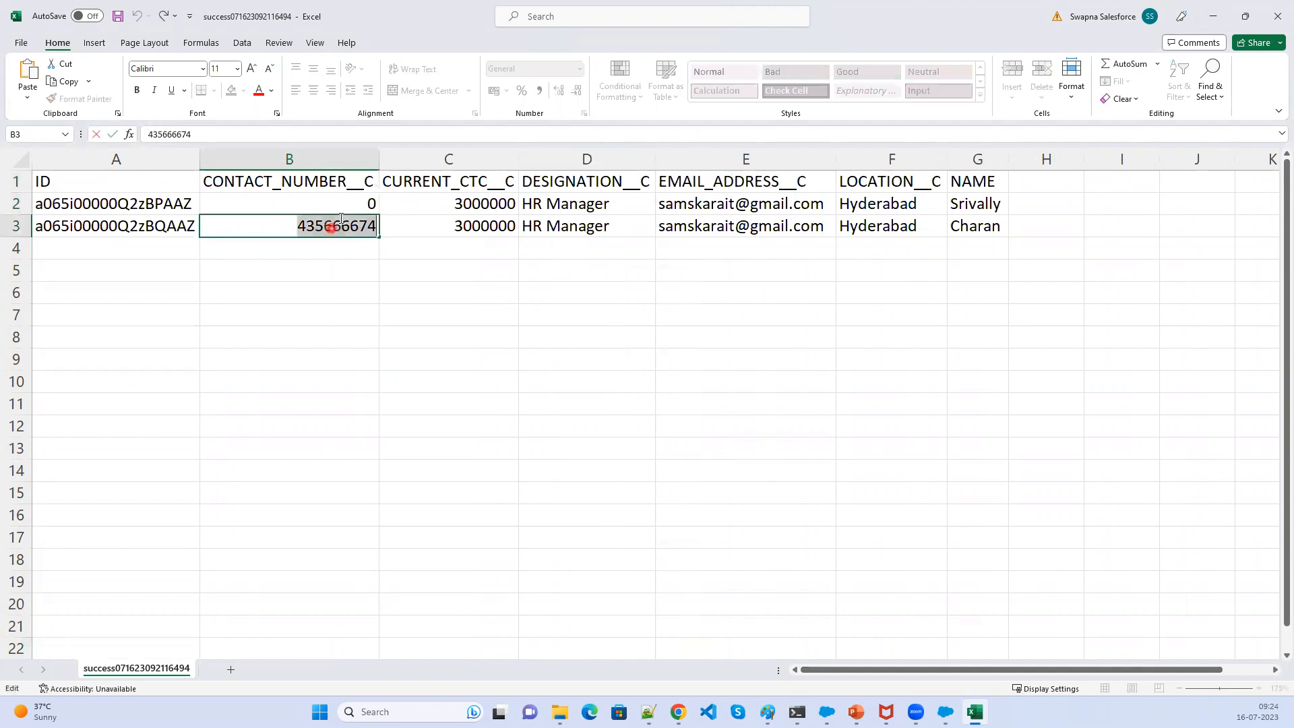
key("ctrl+b")
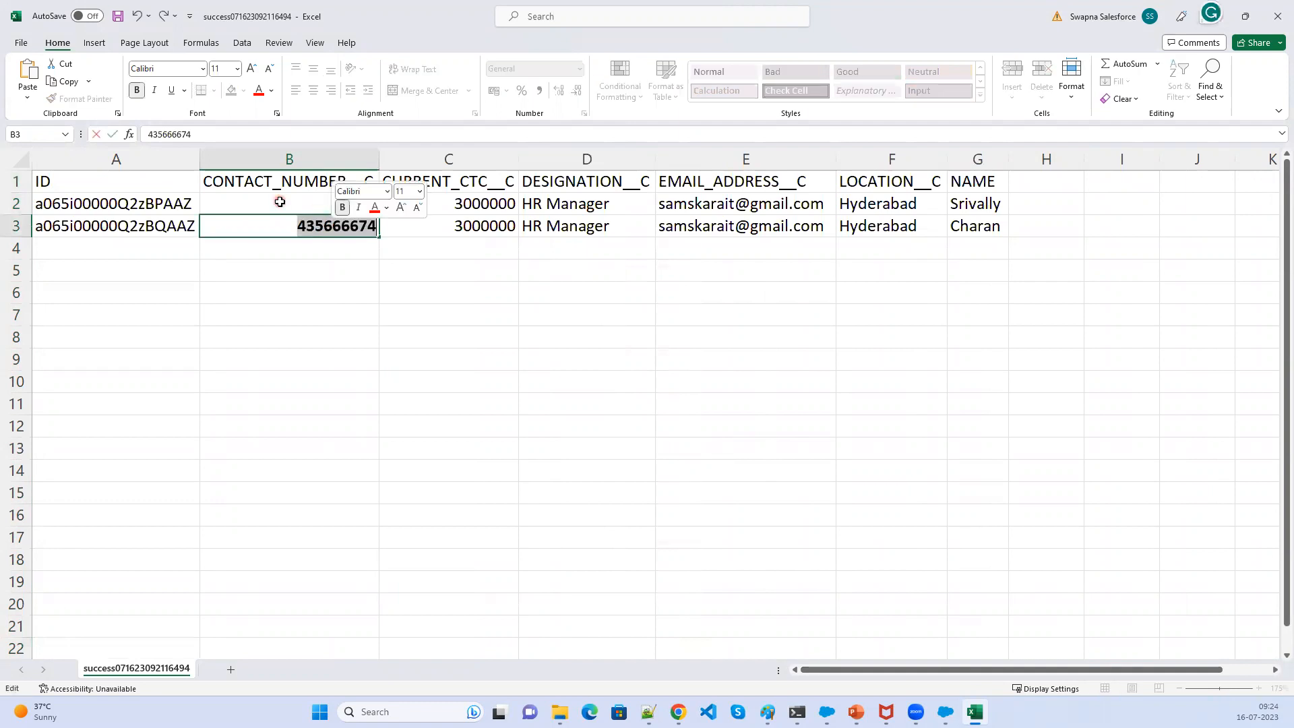
key("ctrl+b")
key("ctrl+b")
key("ctrl+b")
left_click(311, 204)
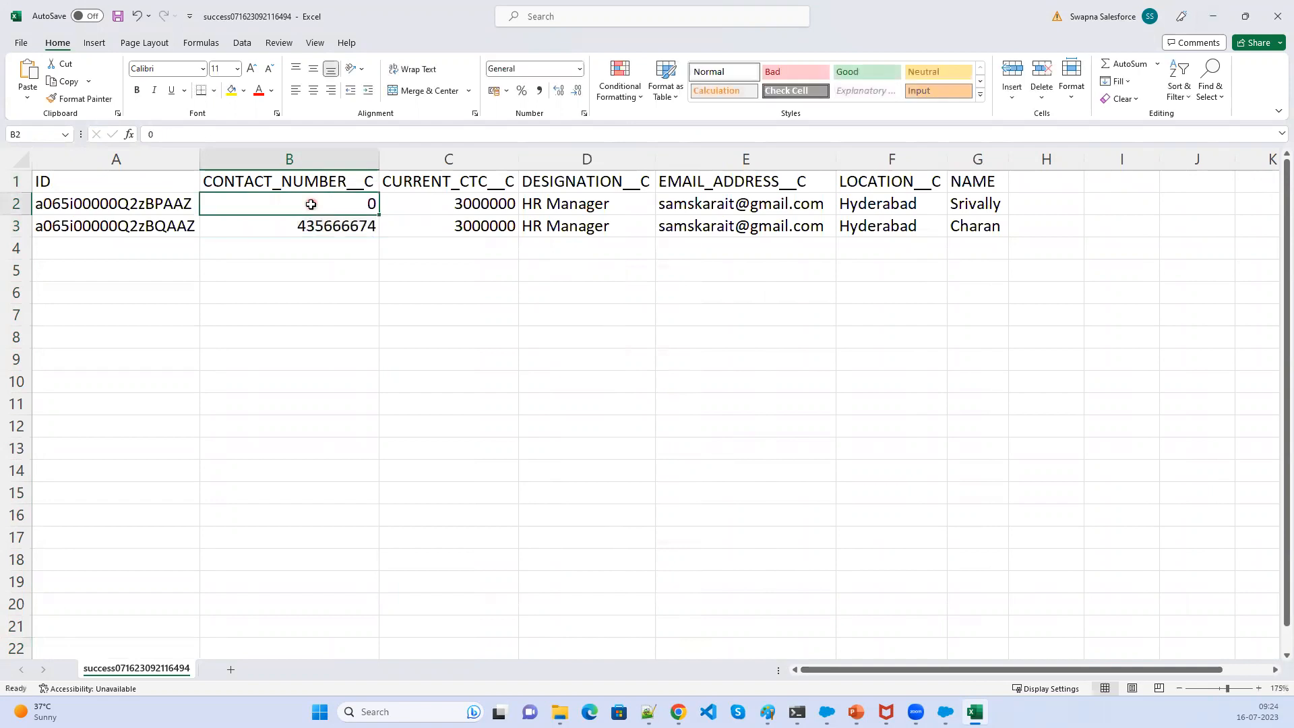
type("555555555555")
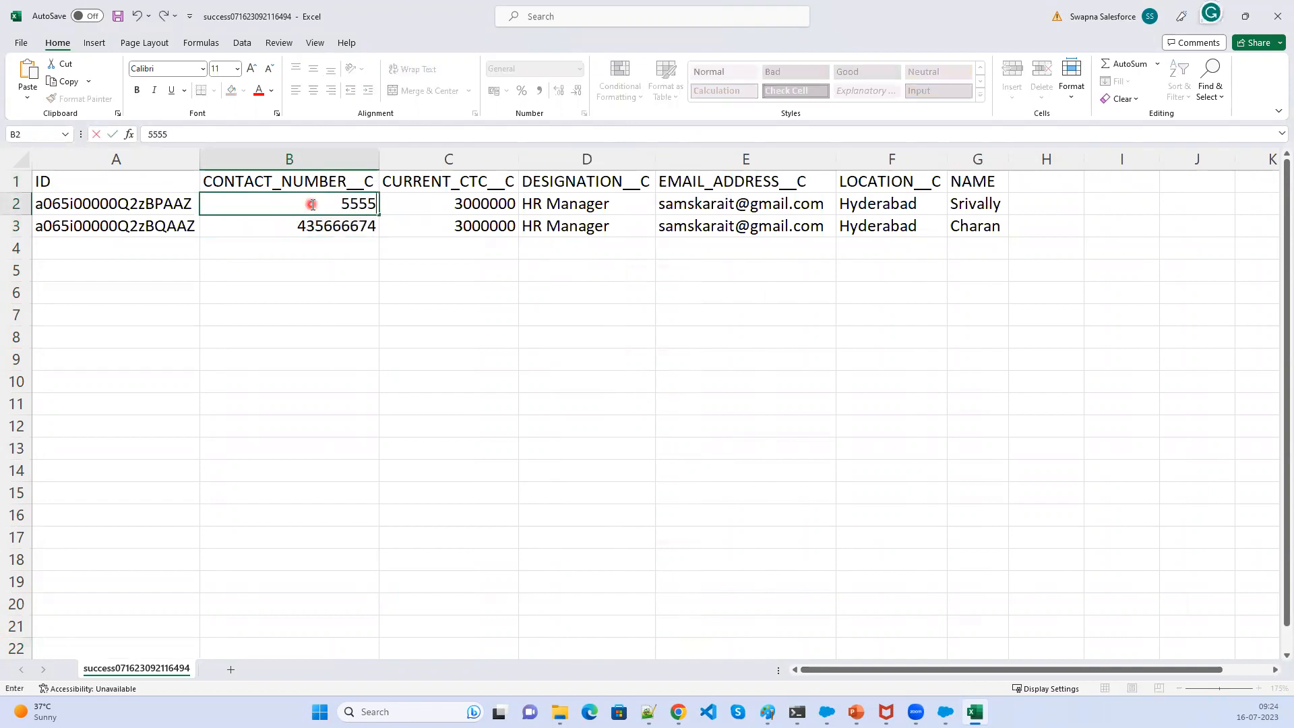
left_click(333, 218)
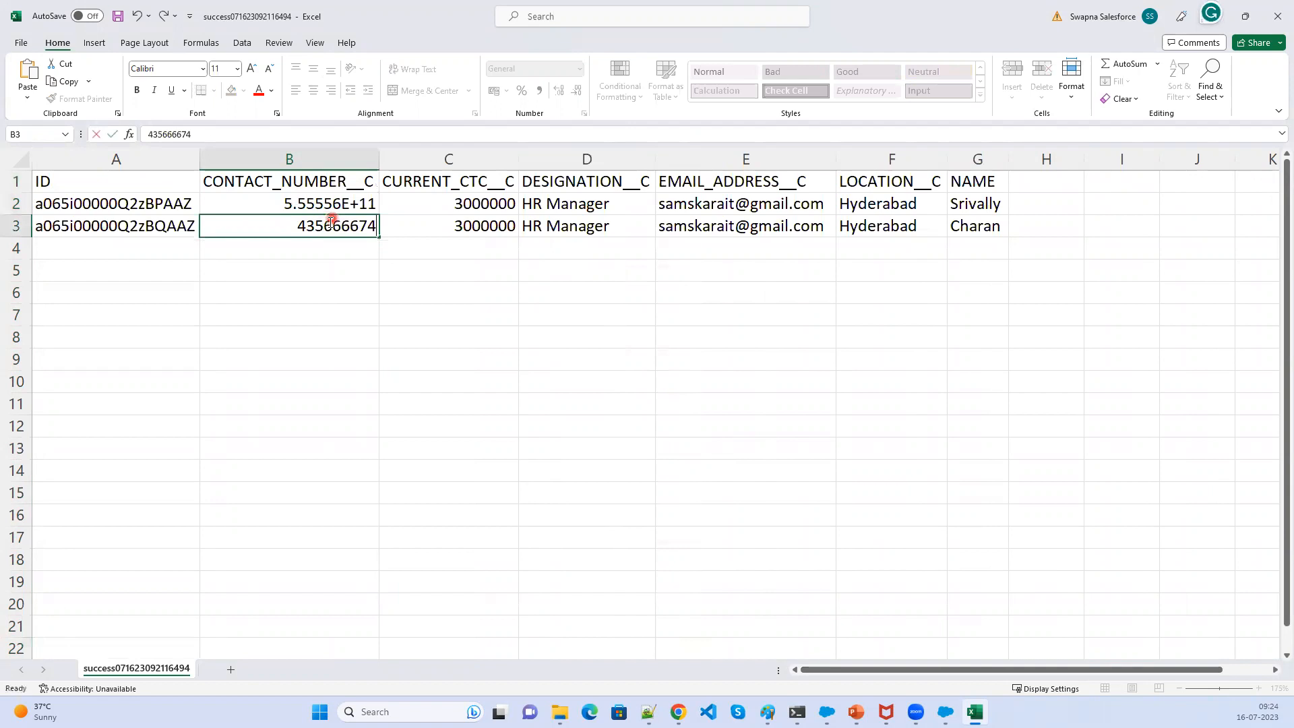
double_click(330, 223)
type("3333333333")
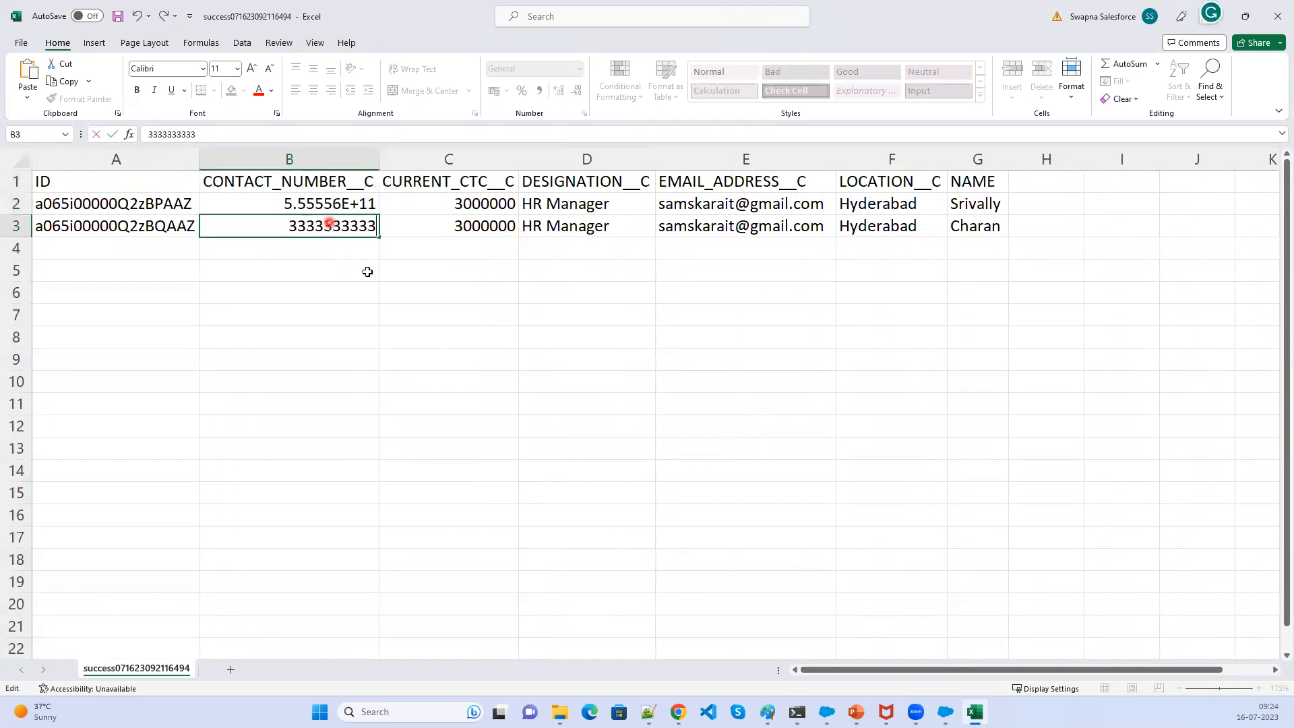
key("ctrl+Return")
left_click(420, 319)
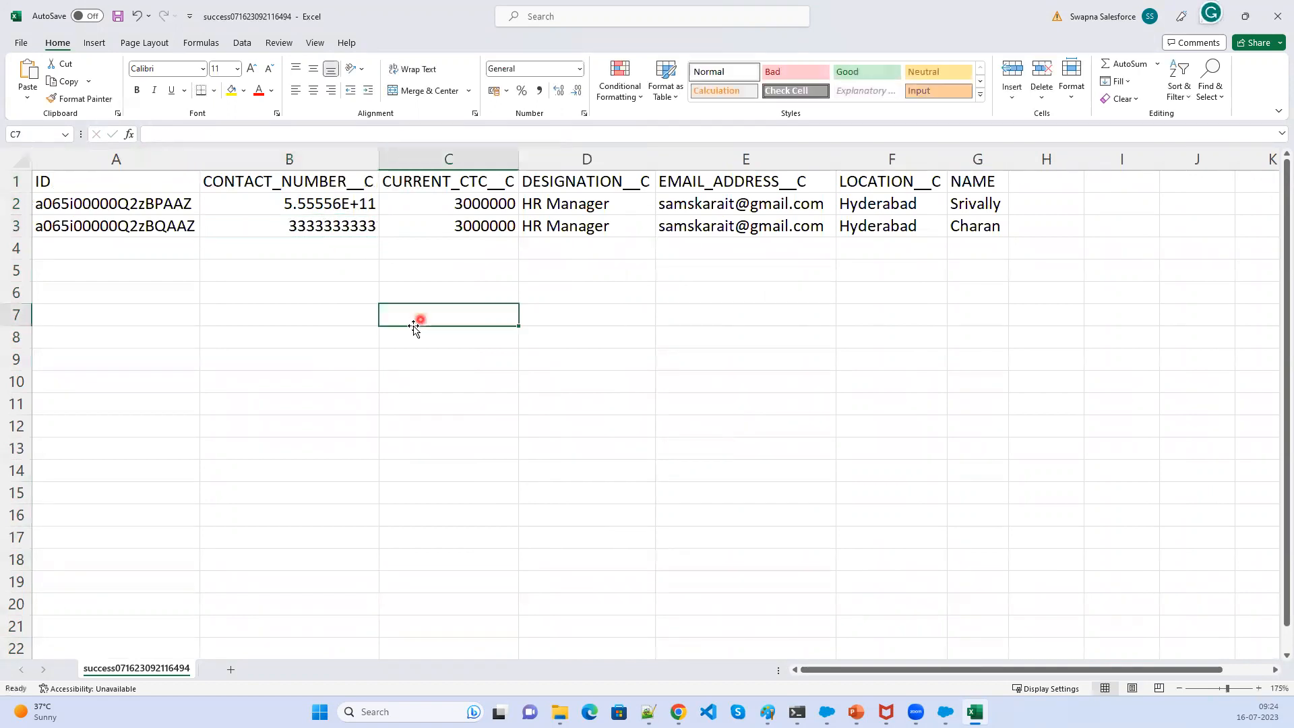
- Duplicate Charan's row without the ID into row 4 and set its contact number to 44444444
mouse_move(285, 228)
left_mouse_down()
mouse_move(1009, 229)
mouse_move(971, 233)
left_mouse_up()
key("ctrl+c")
left_click(279, 251)
key("ctrl+v")
double_click(308, 248)
double_click(313, 246)
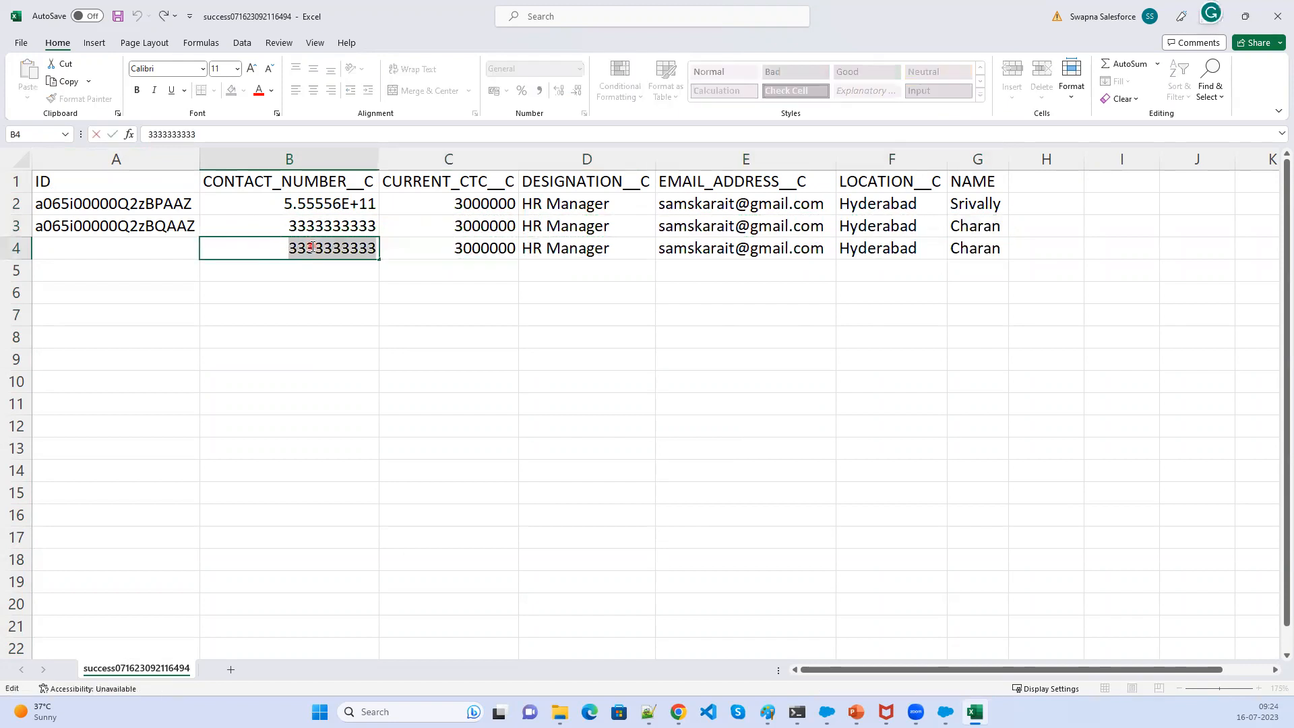
type("44444444")
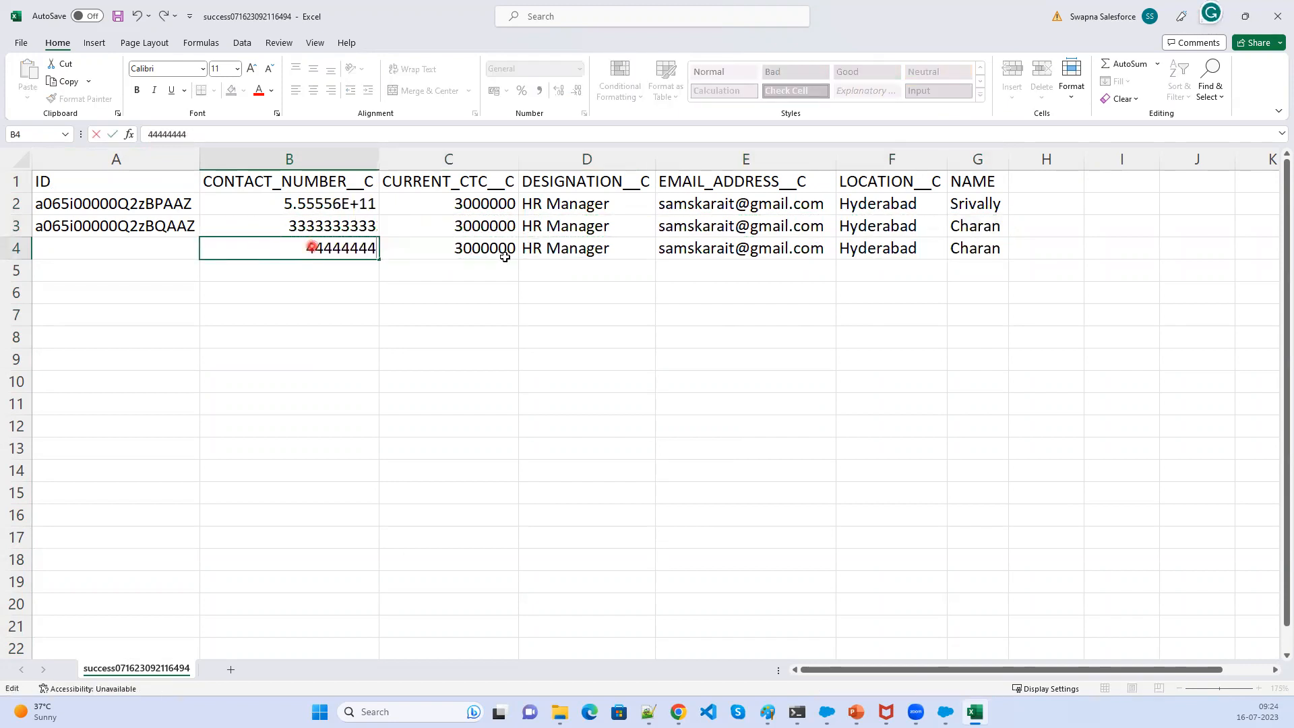
- Set the new row's name to Gagan
left_click(971, 248)
double_click(975, 249)
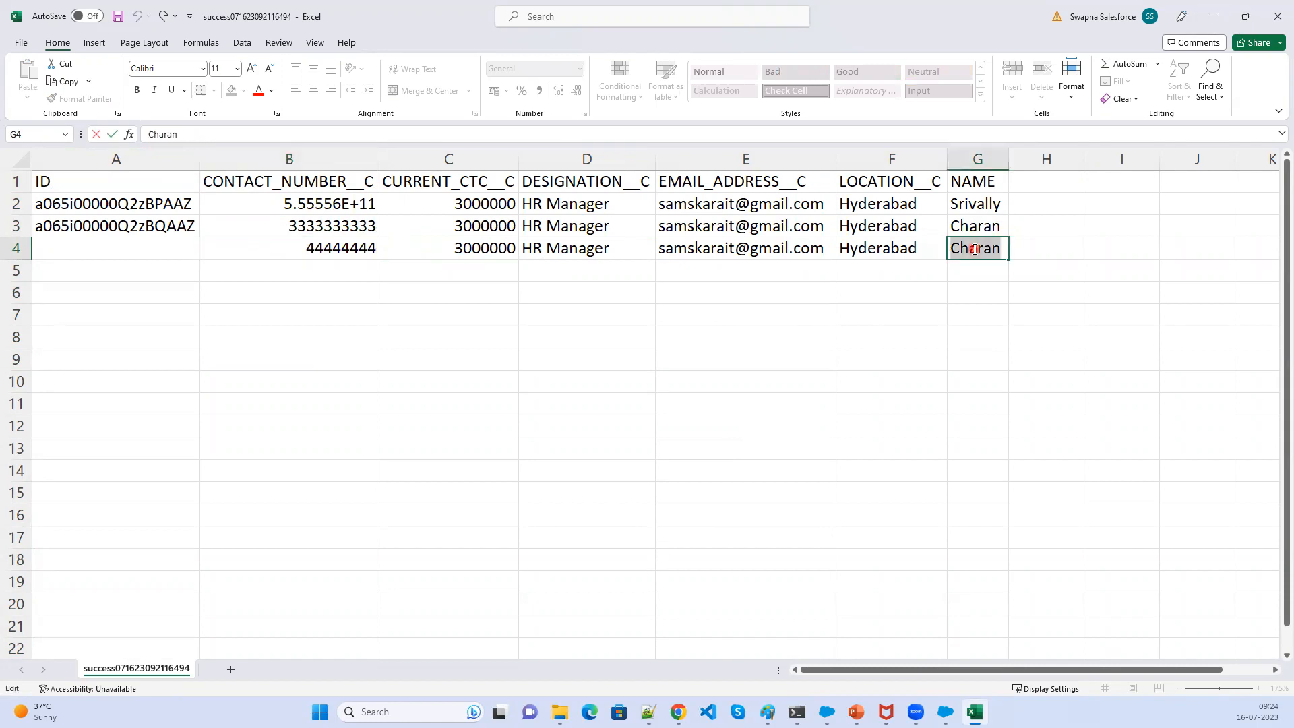
type("Gagan")
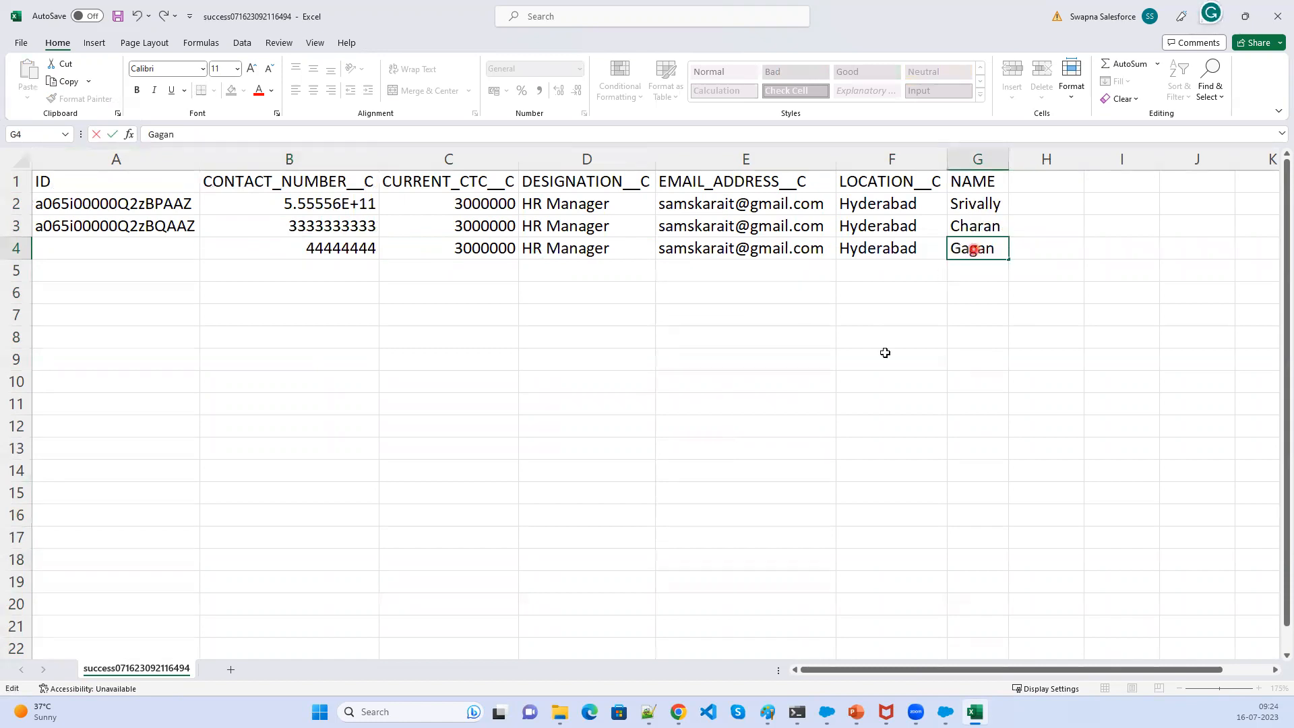
left_click(886, 354)
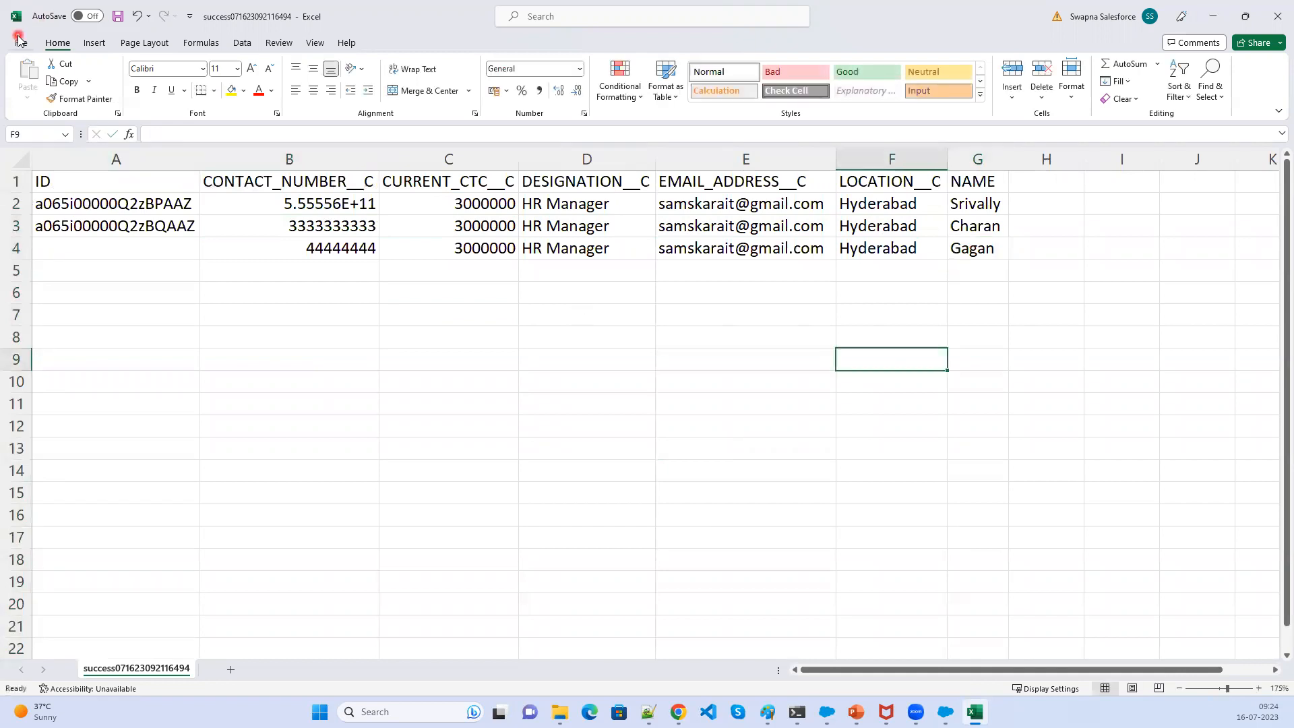
- Save the workbook as Hiring_Upsert, CSV (Comma delimited), in the Output folder
left_click(17, 39)
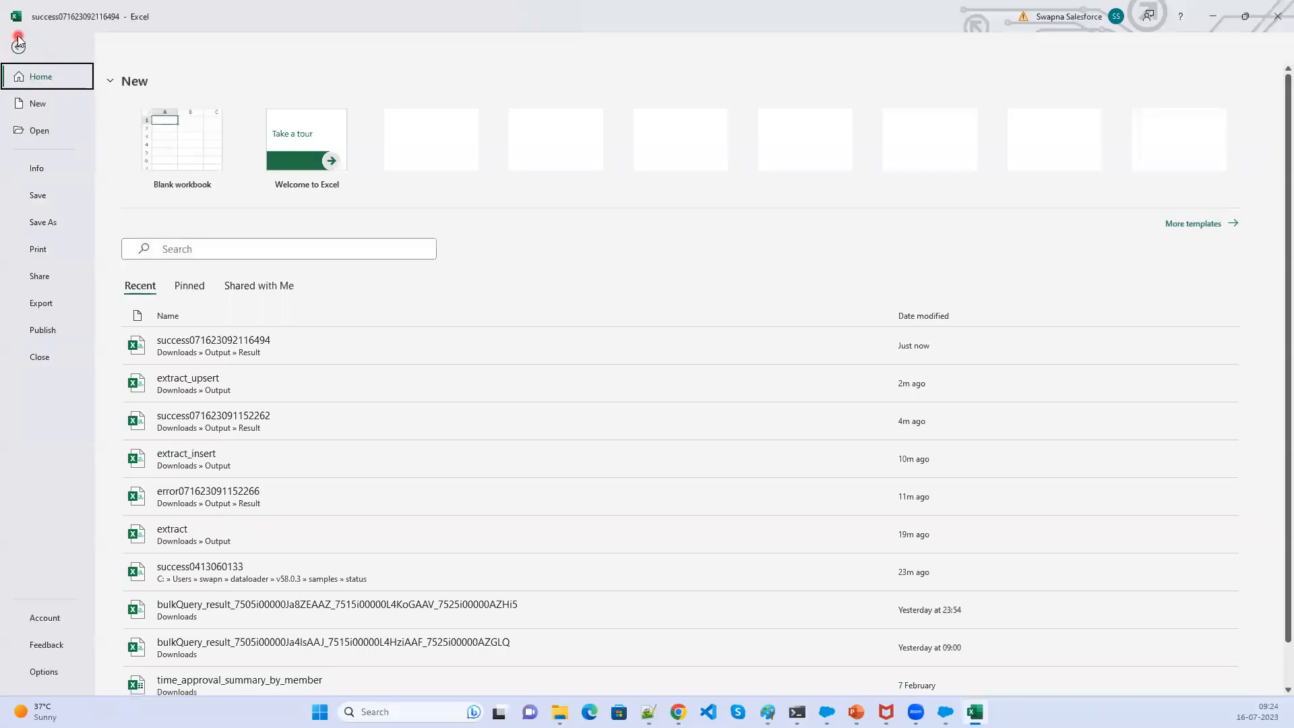
left_click(43, 222)
left_click(323, 209)
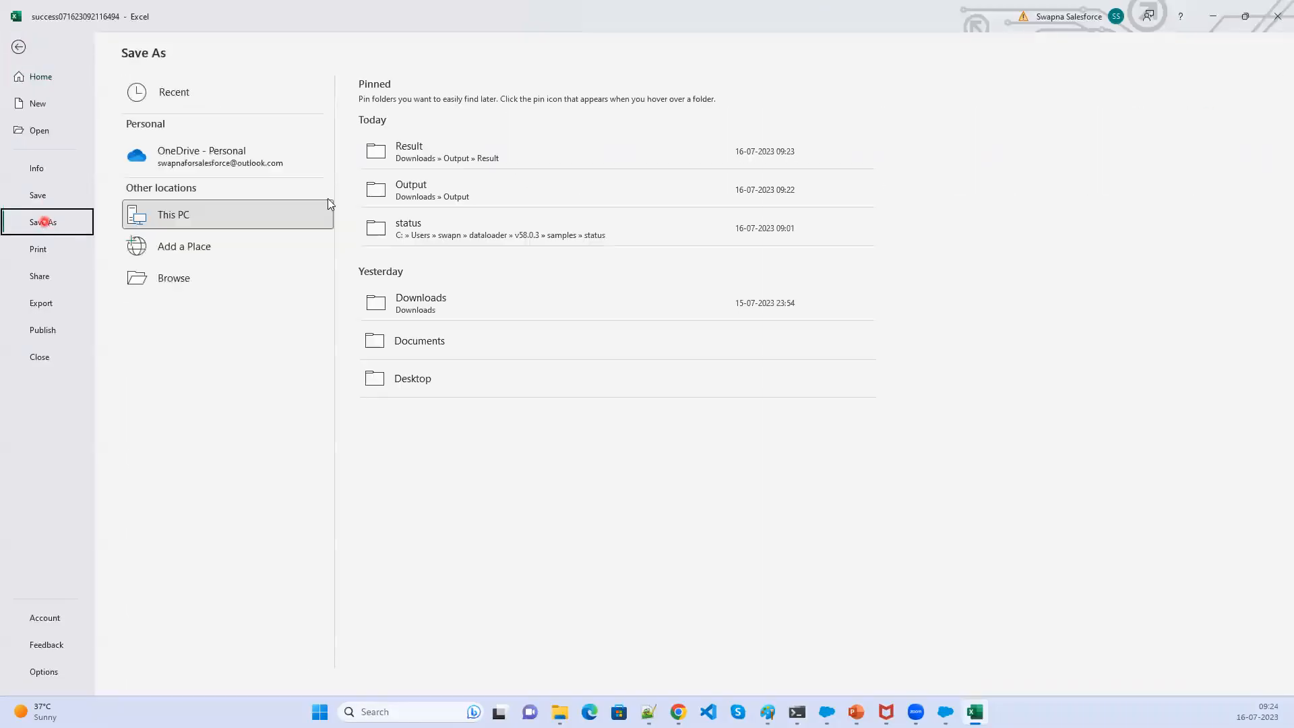
left_click(423, 155)
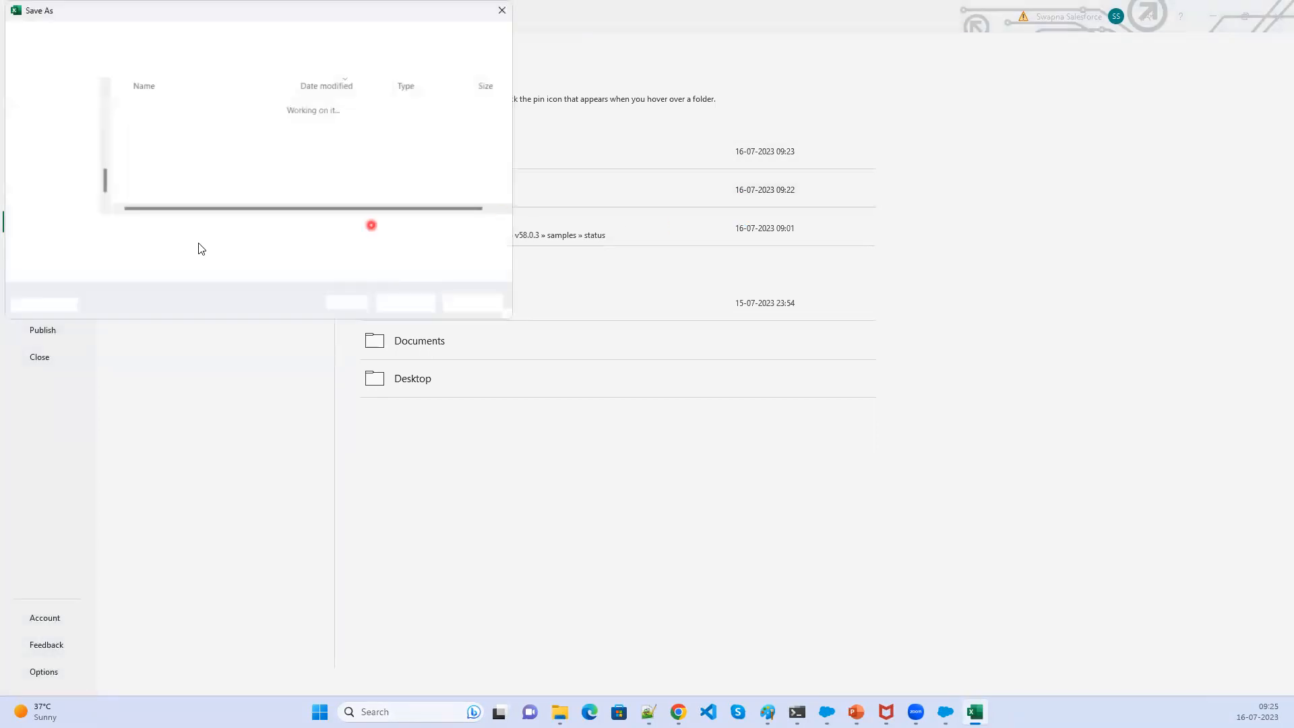
left_click(201, 230)
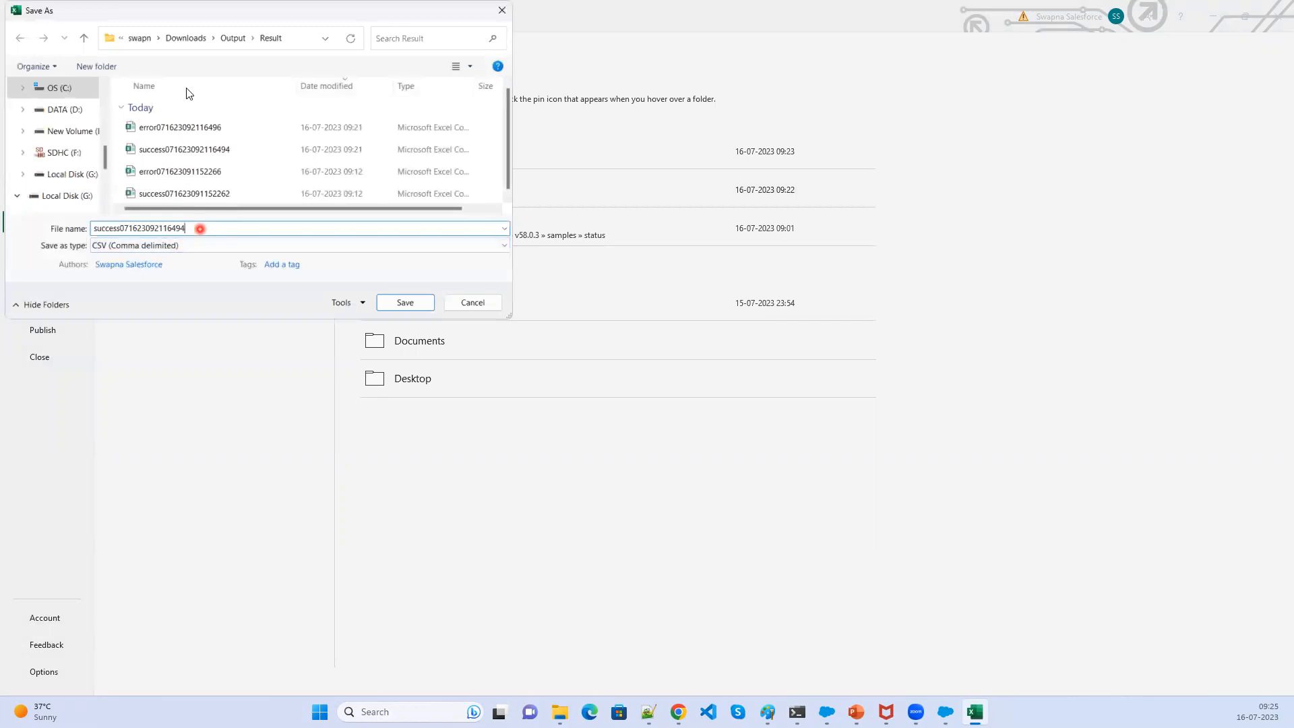
left_click(231, 38)
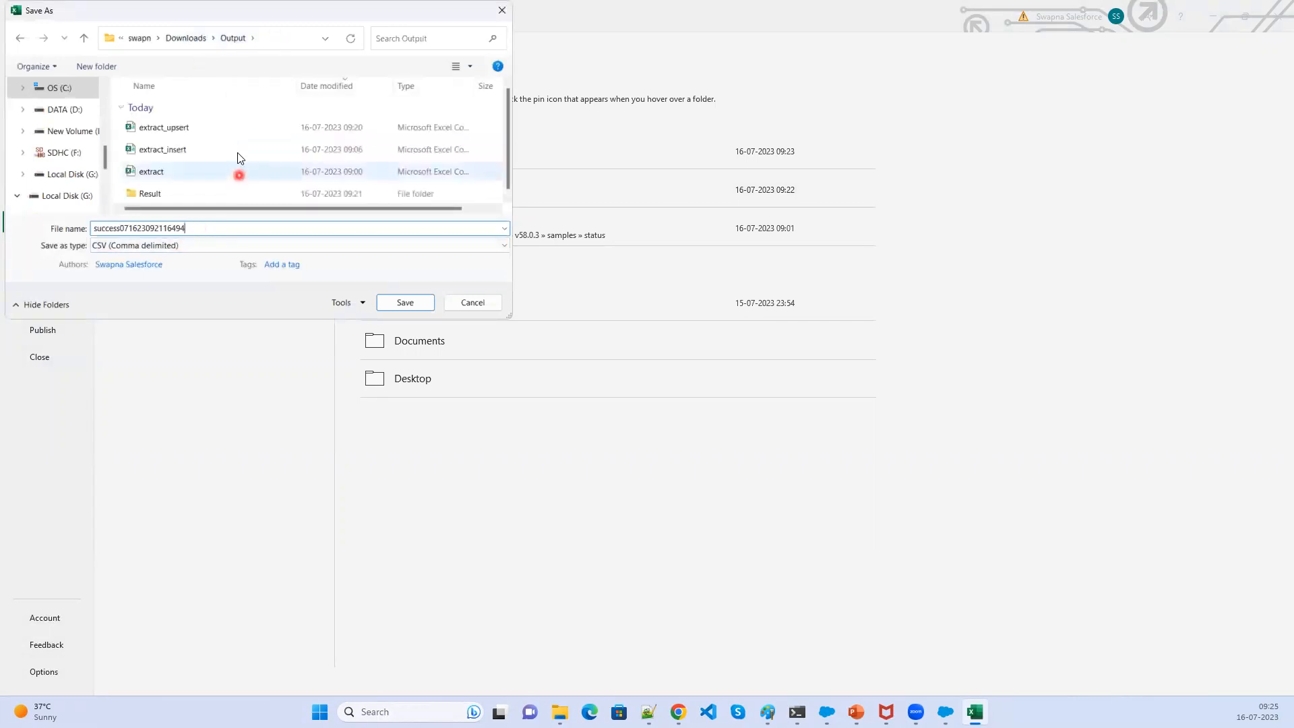
double_click(213, 229)
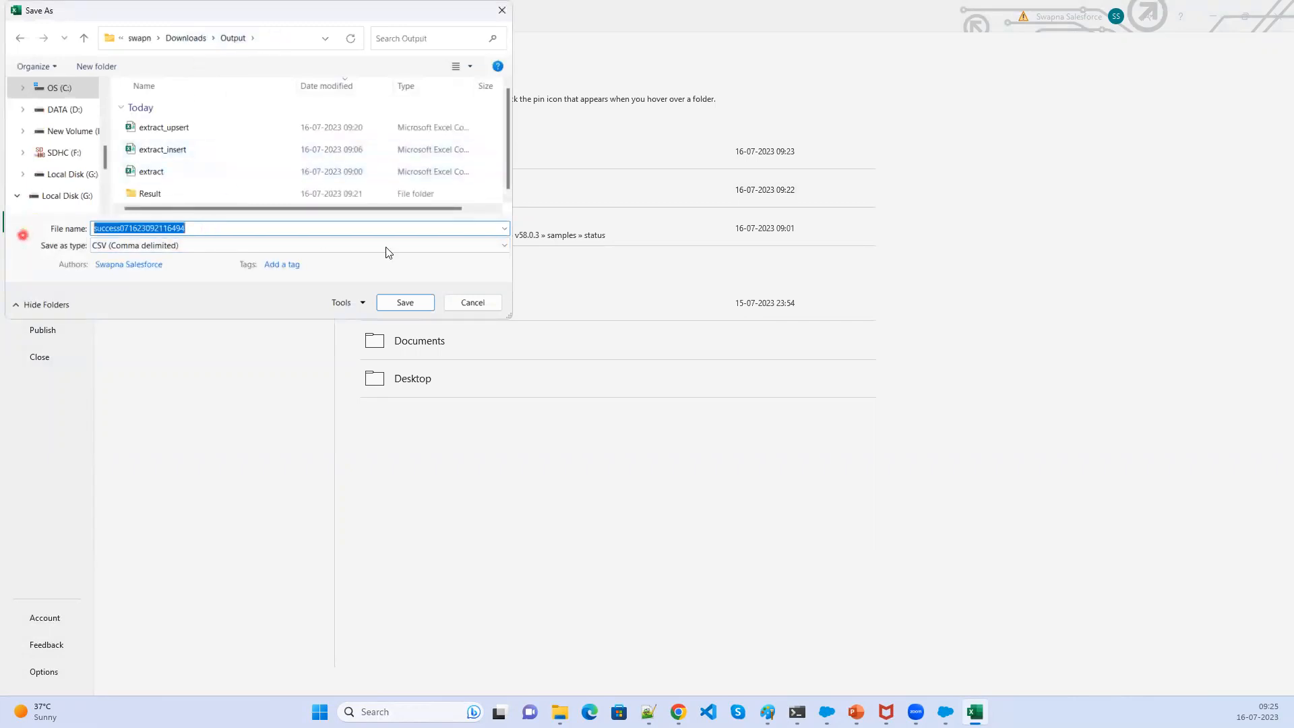
type("A")
key("BackSpace")
type("Hirin")
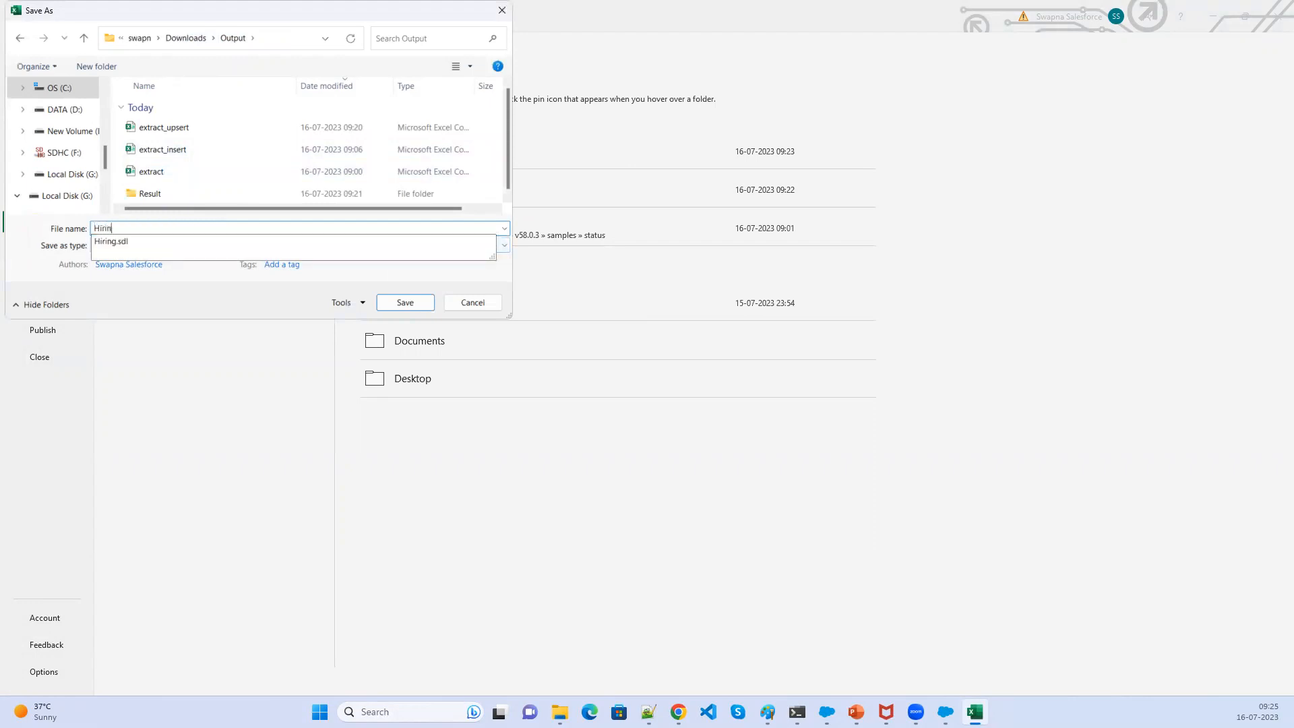
type("g_Upser")
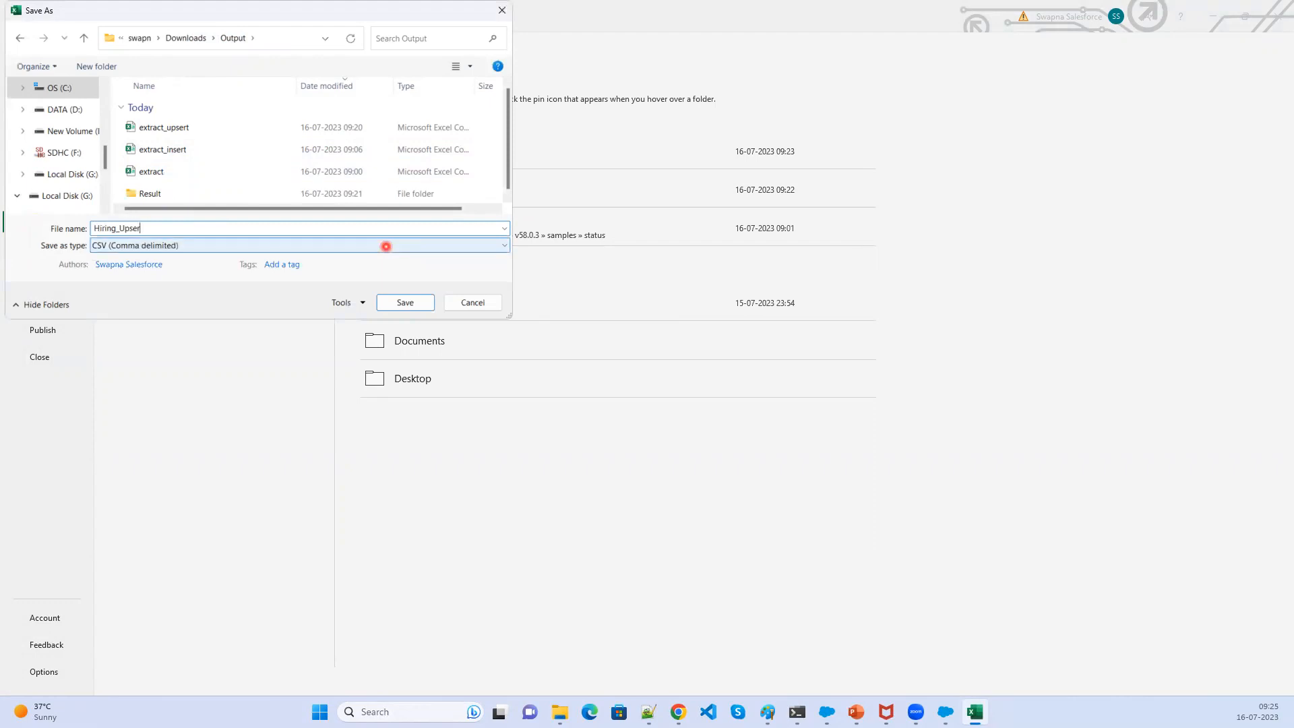
left_click(415, 305)
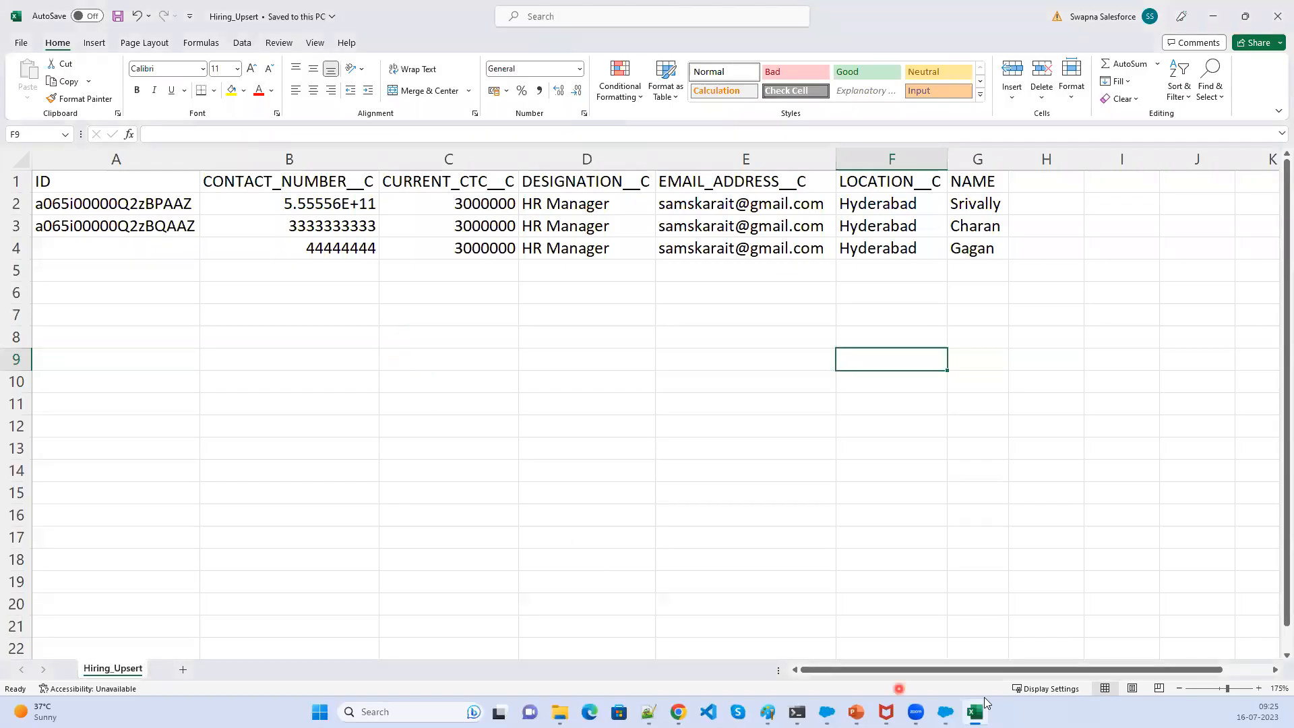
- Close the Hiring_Upsert workbook
mouse_move(946, 712)
left_click(976, 712)
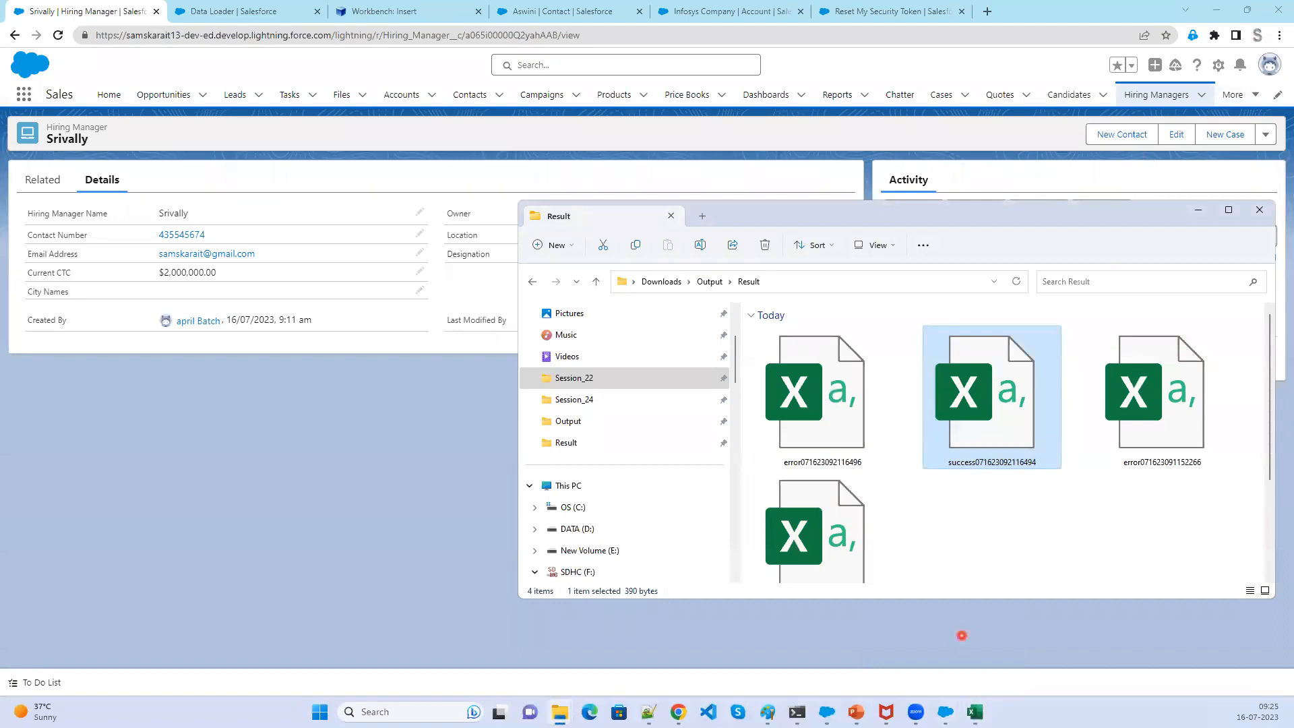
left_click(975, 712)
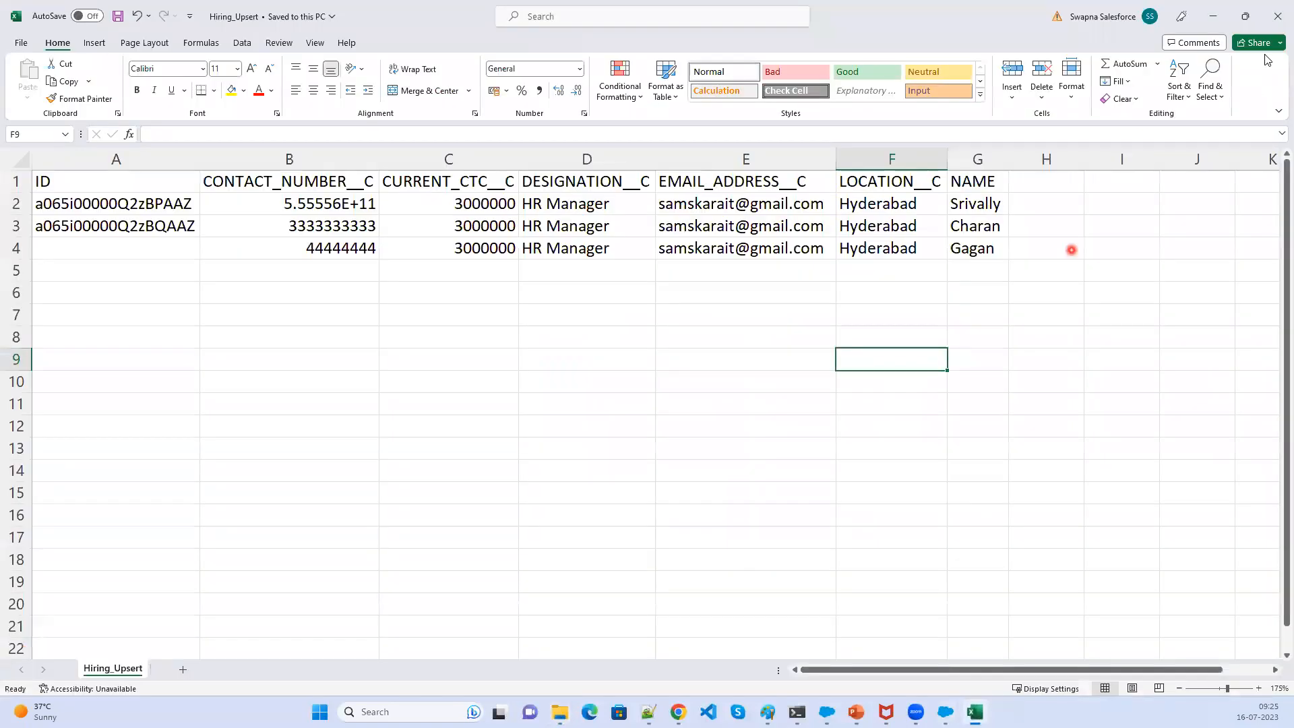
left_click(1278, 16)
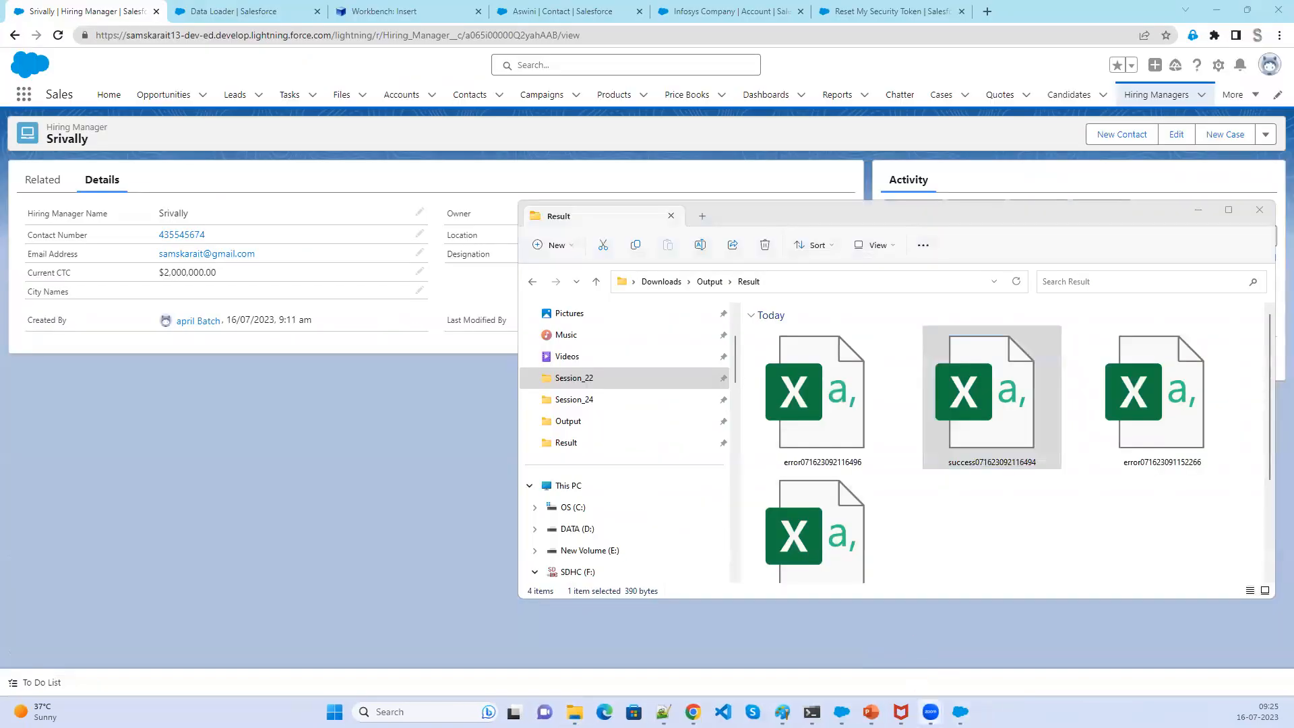
- Return to Data Loader and dismiss the previous upsert's result viewer and completion dialog
left_click(960, 712)
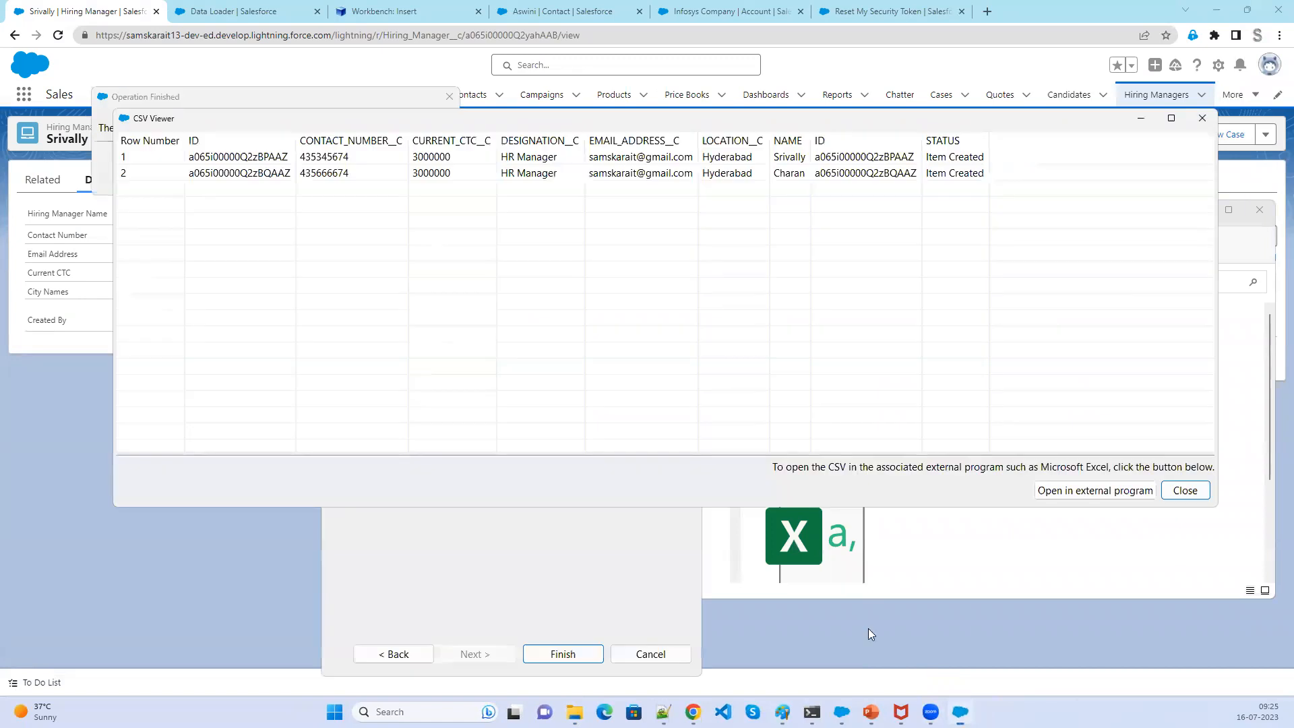
left_click(1204, 118)
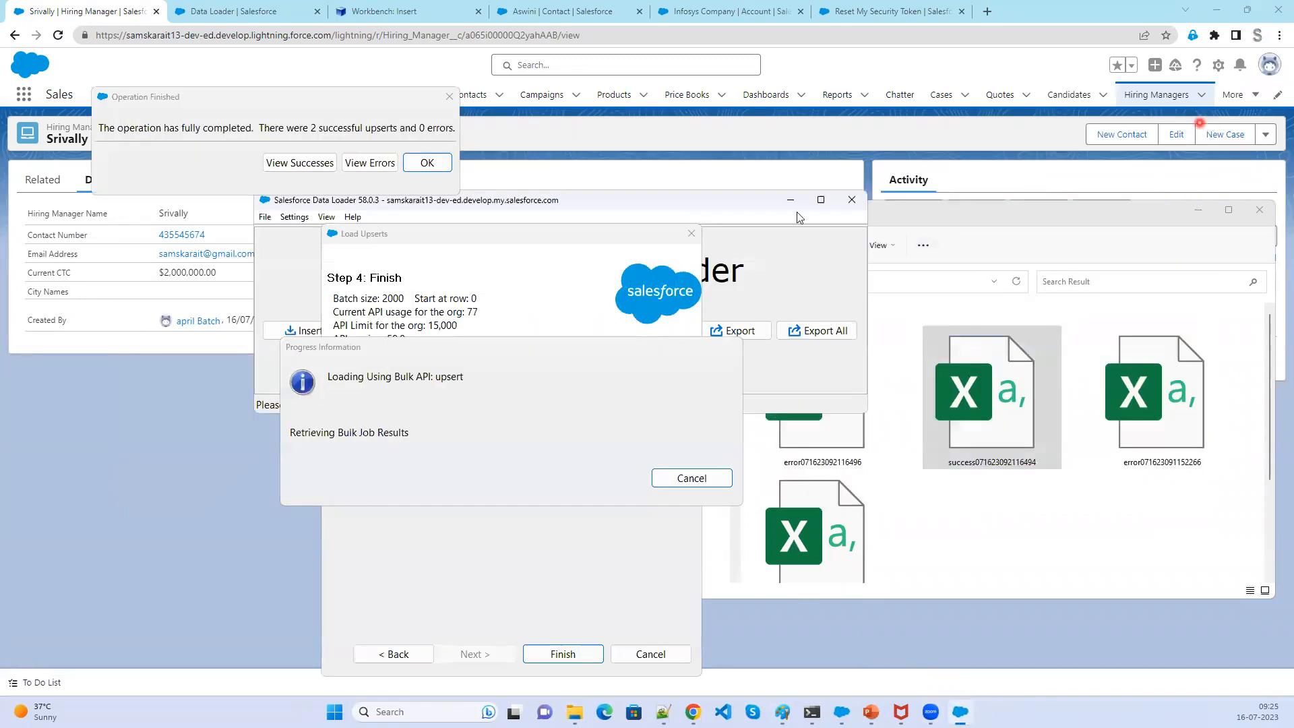
left_click(432, 163)
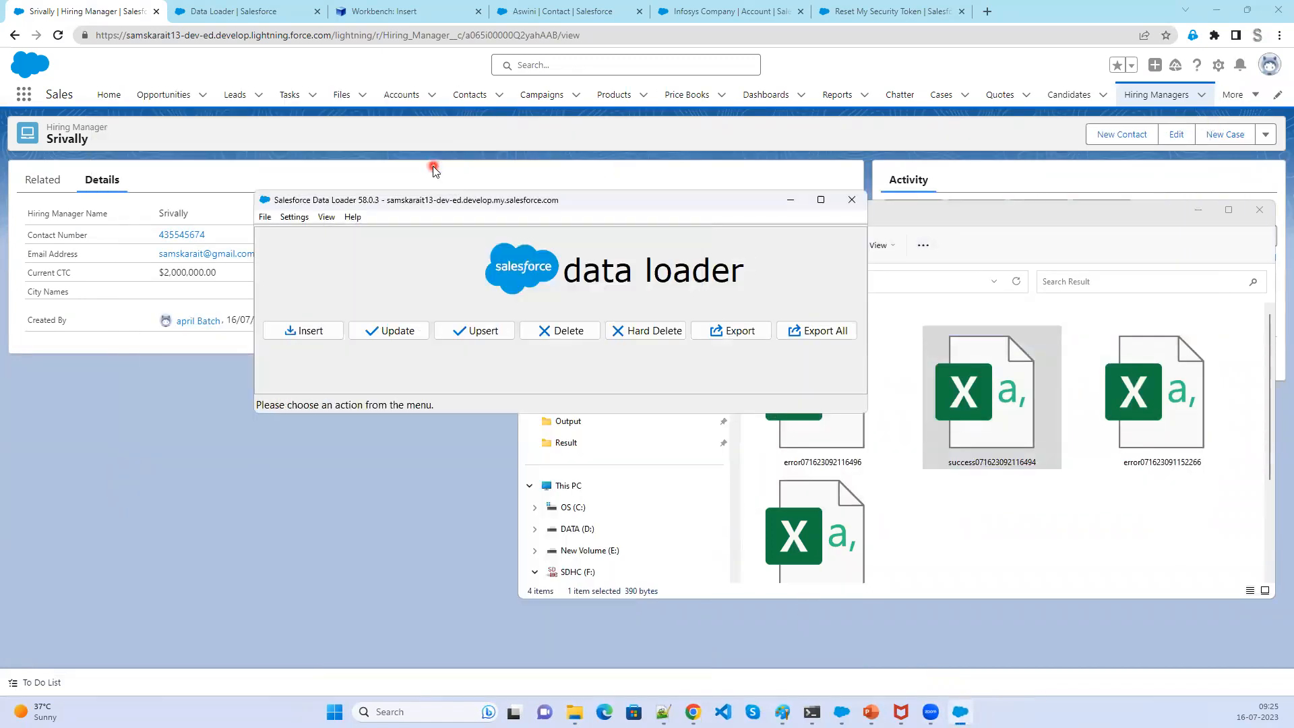
- Start a new Upsert and select the Hiring Manager (Hiring_Manager__c) object
left_click(484, 330)
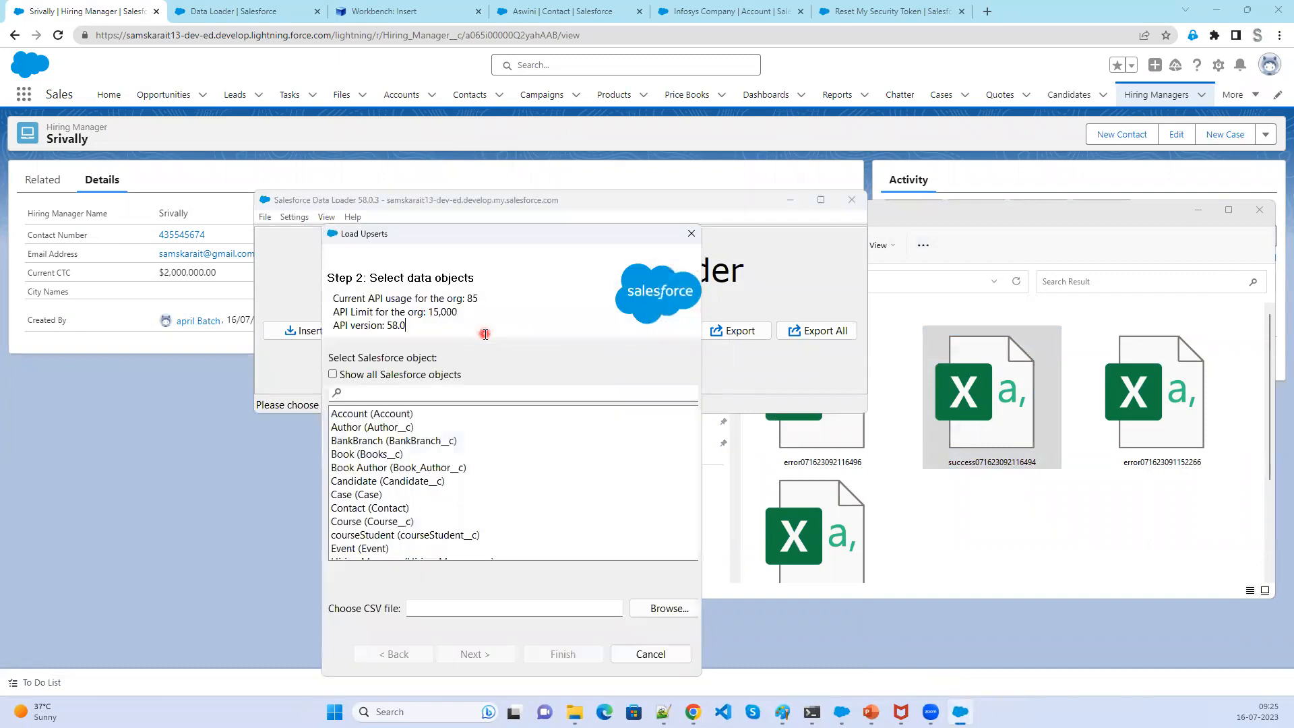
scroll(427, 526, "down", 1)
left_click(428, 525)
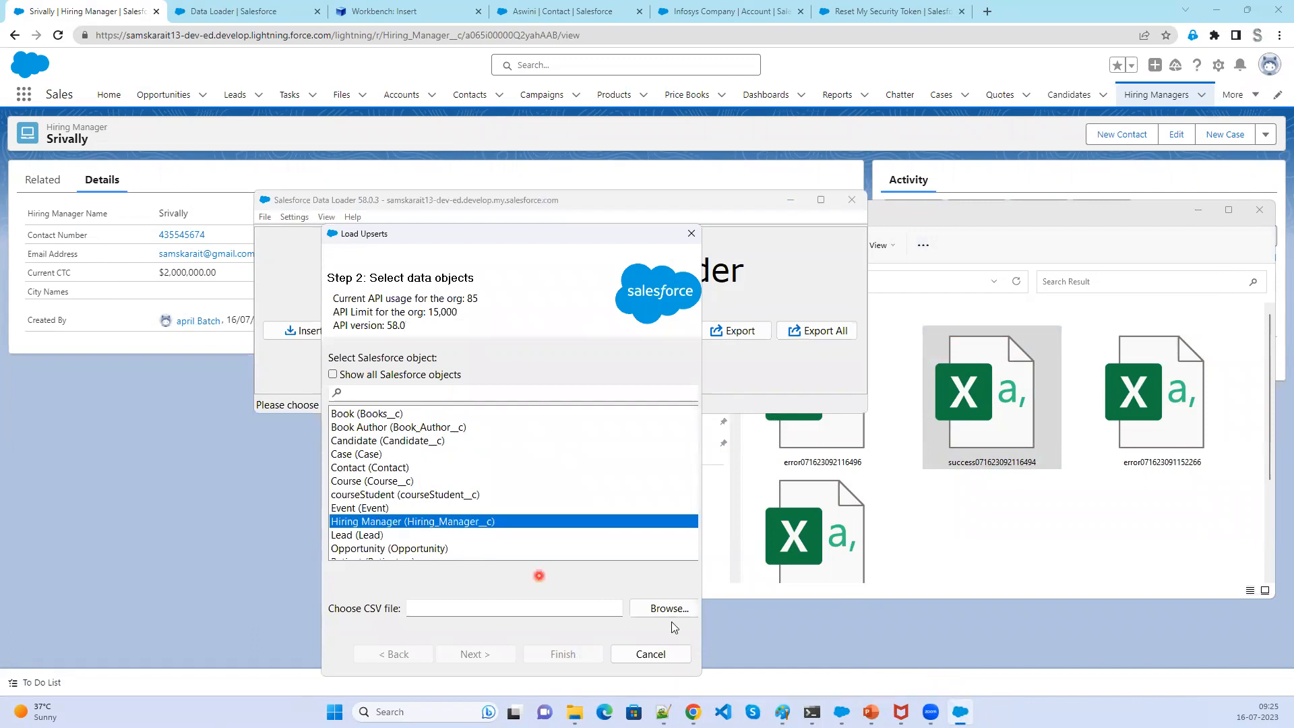
- Choose Hiring_Upsert from the Output folder as the upsert CSV file, continue, and acknowledge the data selection summary
left_click(679, 611)
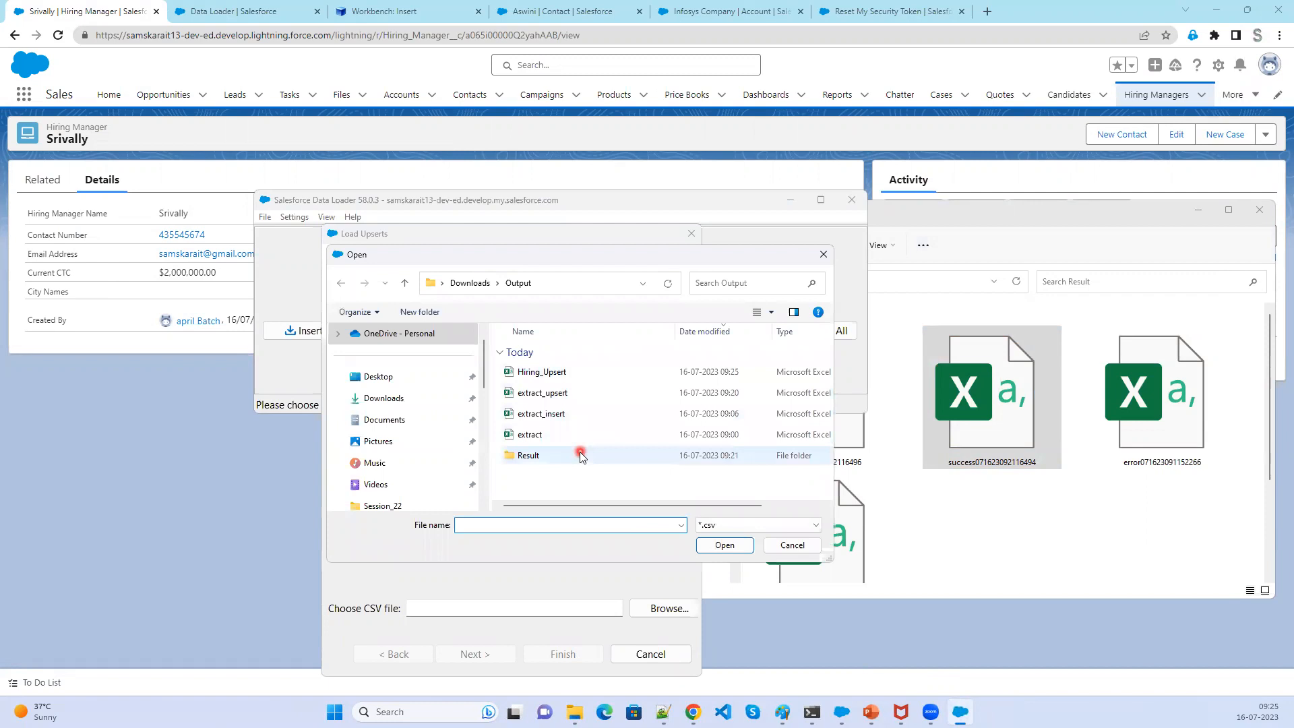
left_click(567, 375)
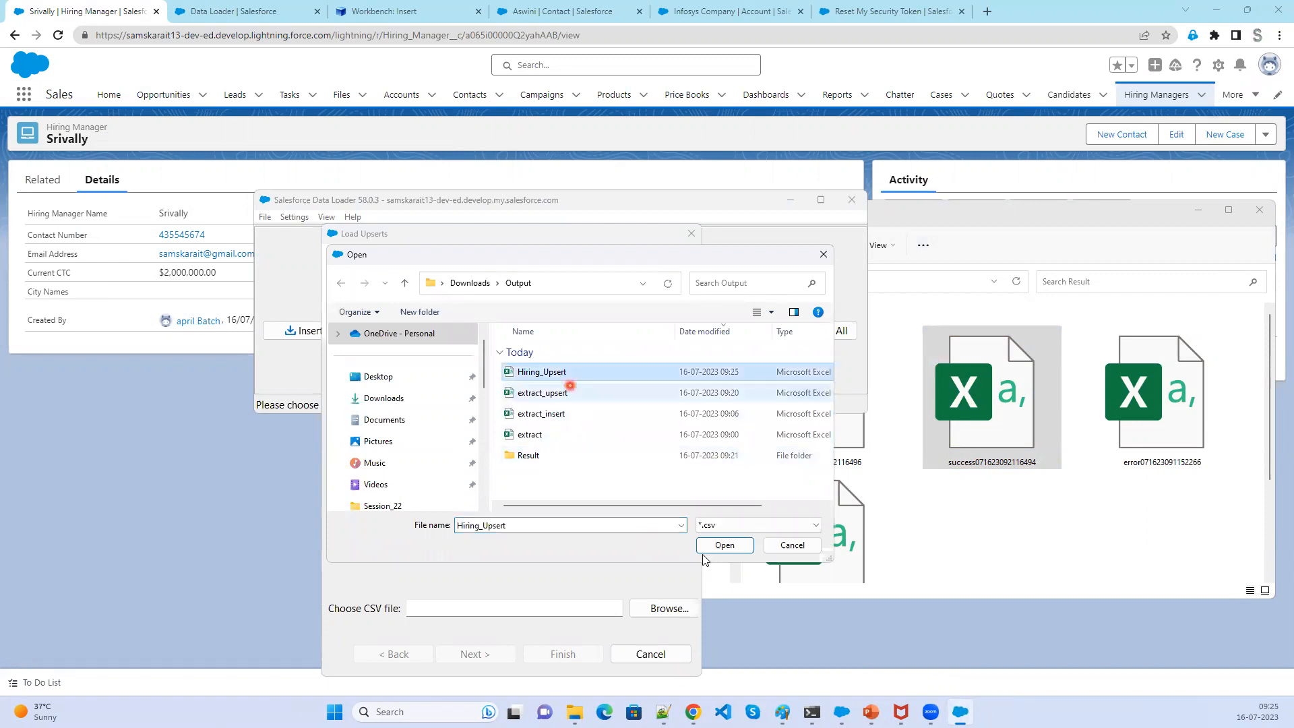
left_click(720, 546)
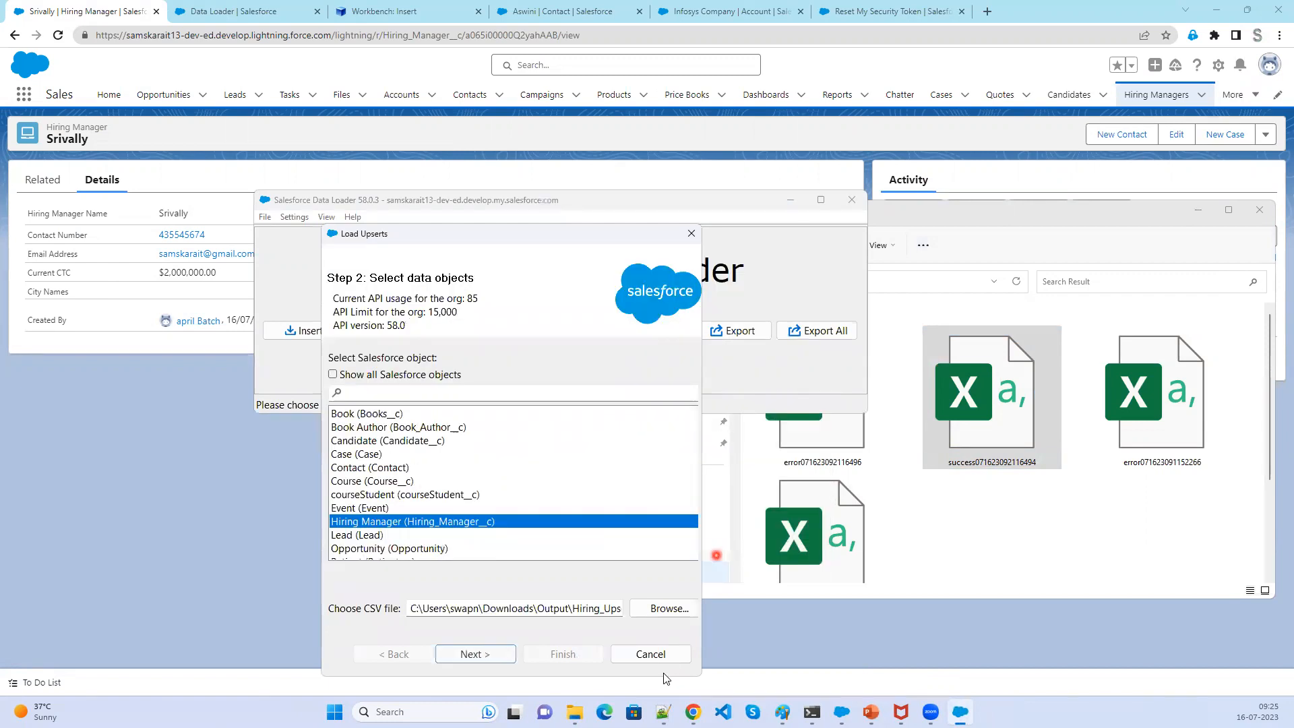
left_click(491, 654)
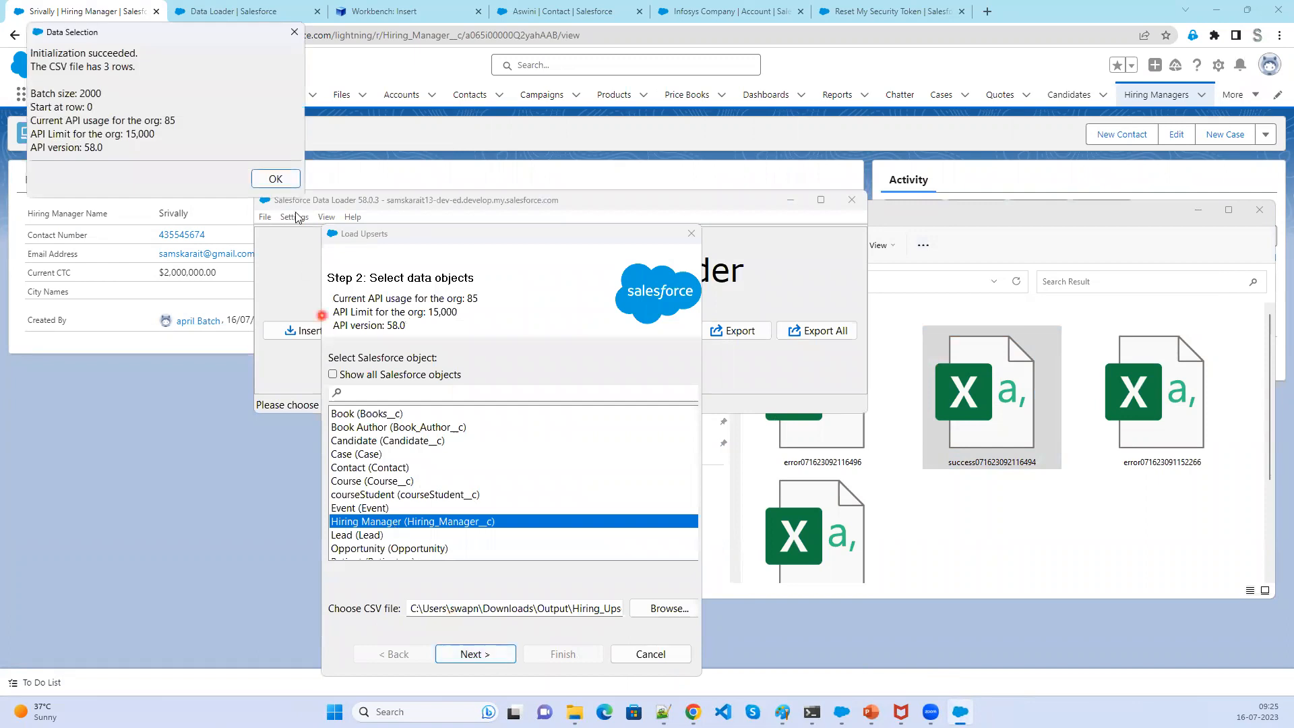
left_click(282, 181)
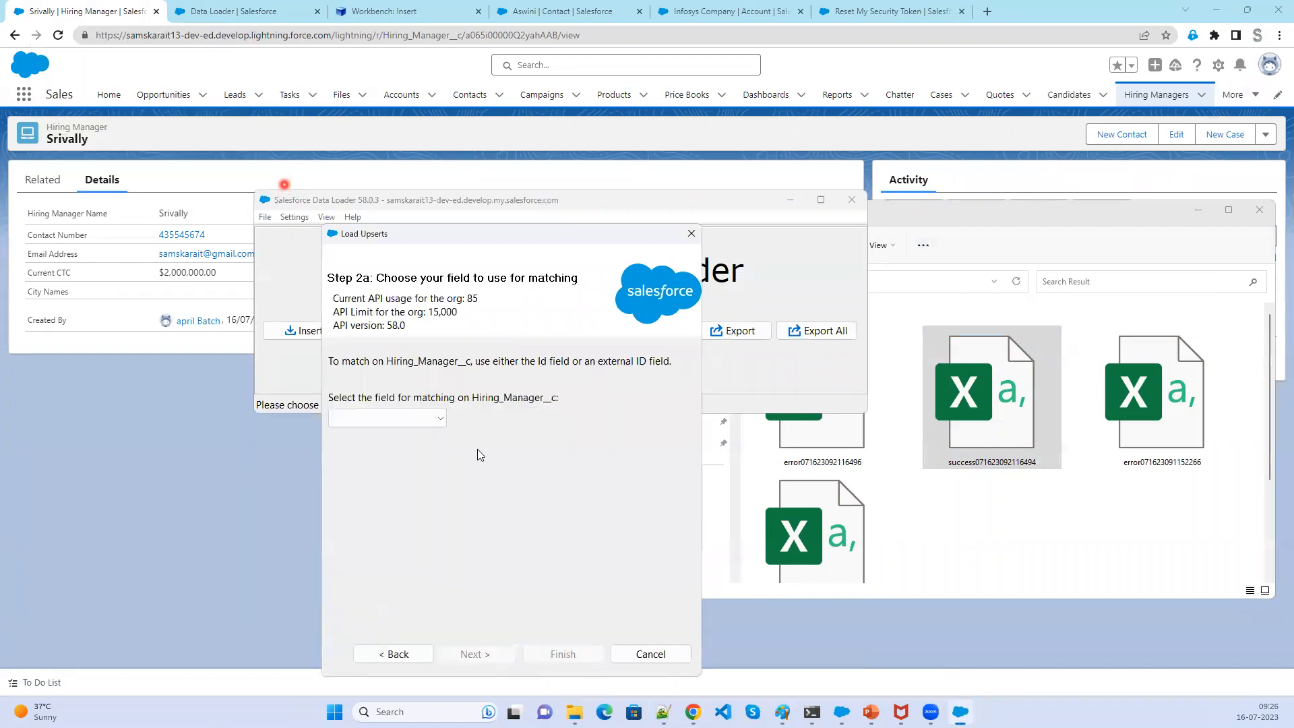
- Pick the field used for matching Hiring_Manager__c records and continue to mapping
left_click(432, 419)
left_click(419, 435)
left_click(475, 653)
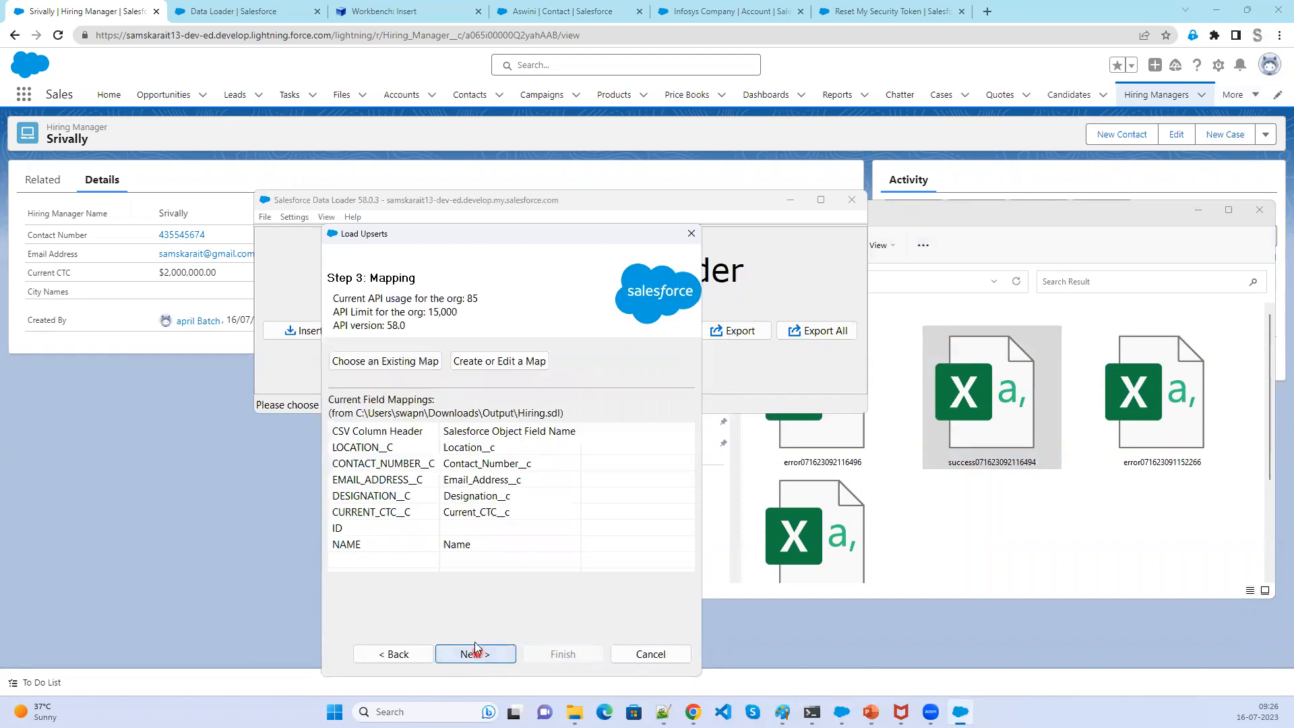
- Edit the field map so the ID column is mapped to the Id field, and apply it
left_click(504, 362)
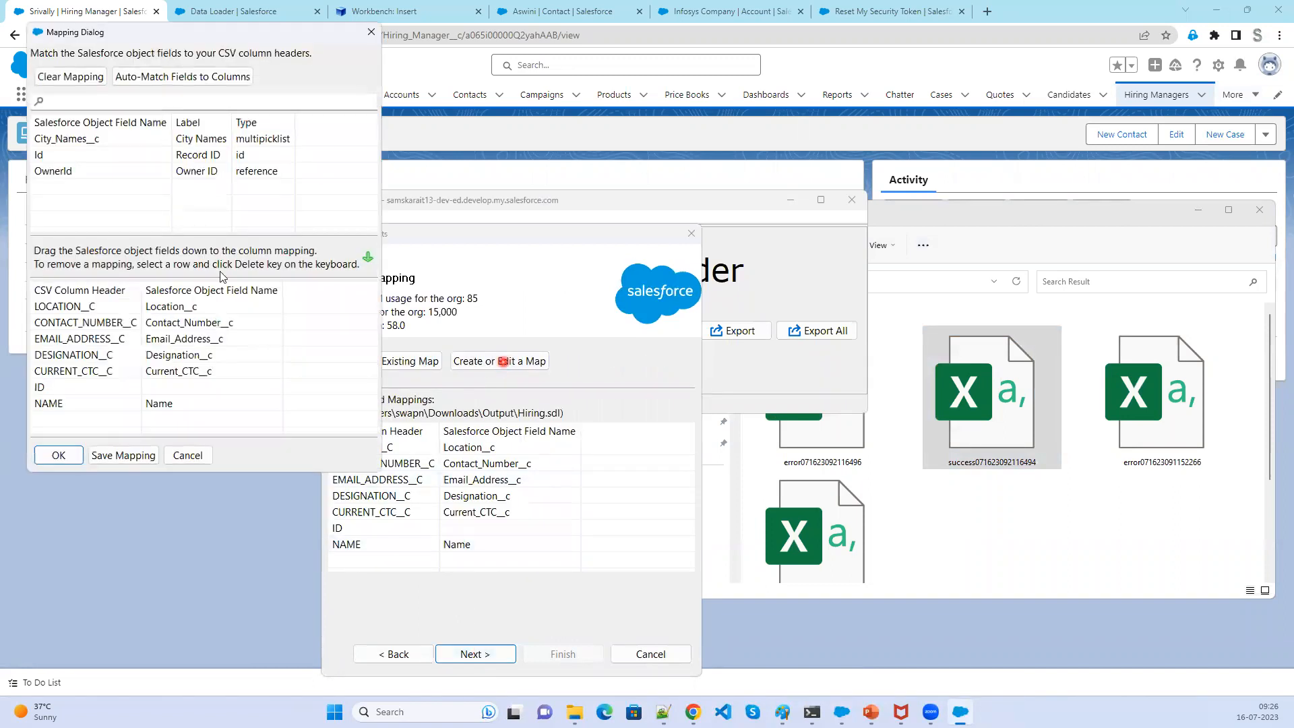
left_click_drag(240, 155, 163, 387)
left_click(57, 455)
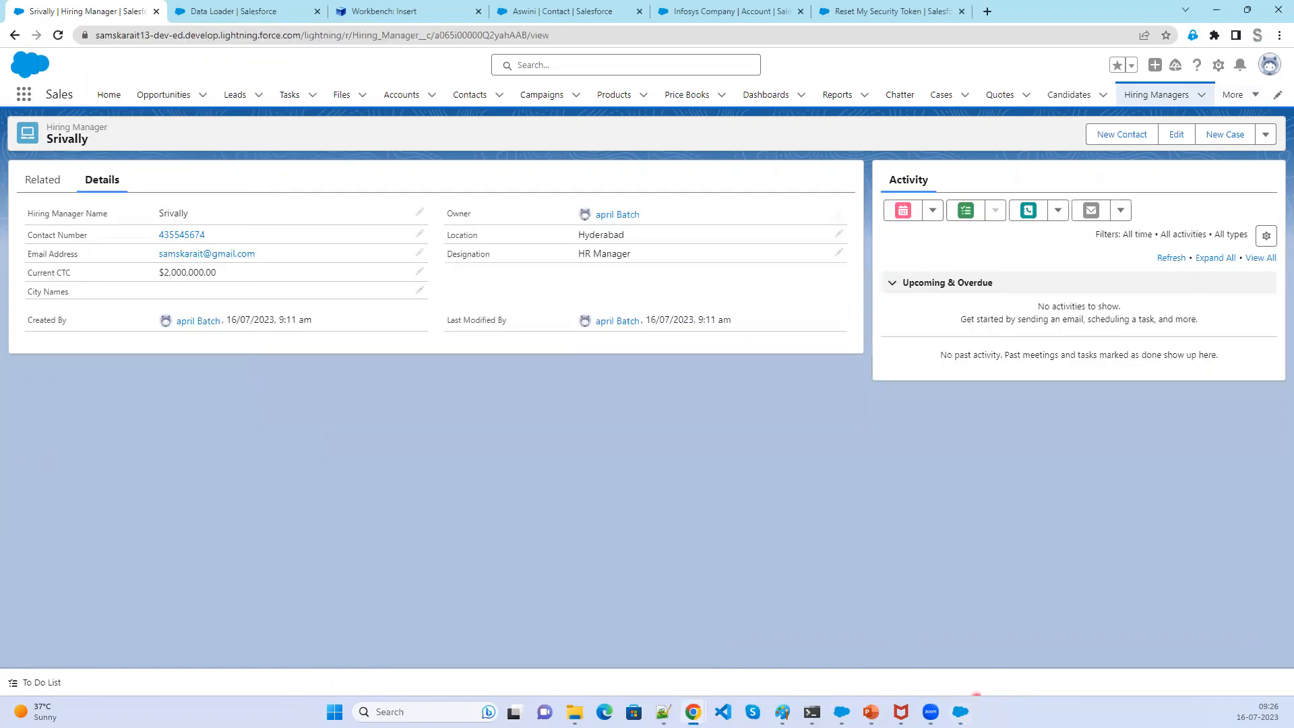
- Continue past the mapping, finish the upsert, and confirm the warning to proceed
left_click(961, 712)
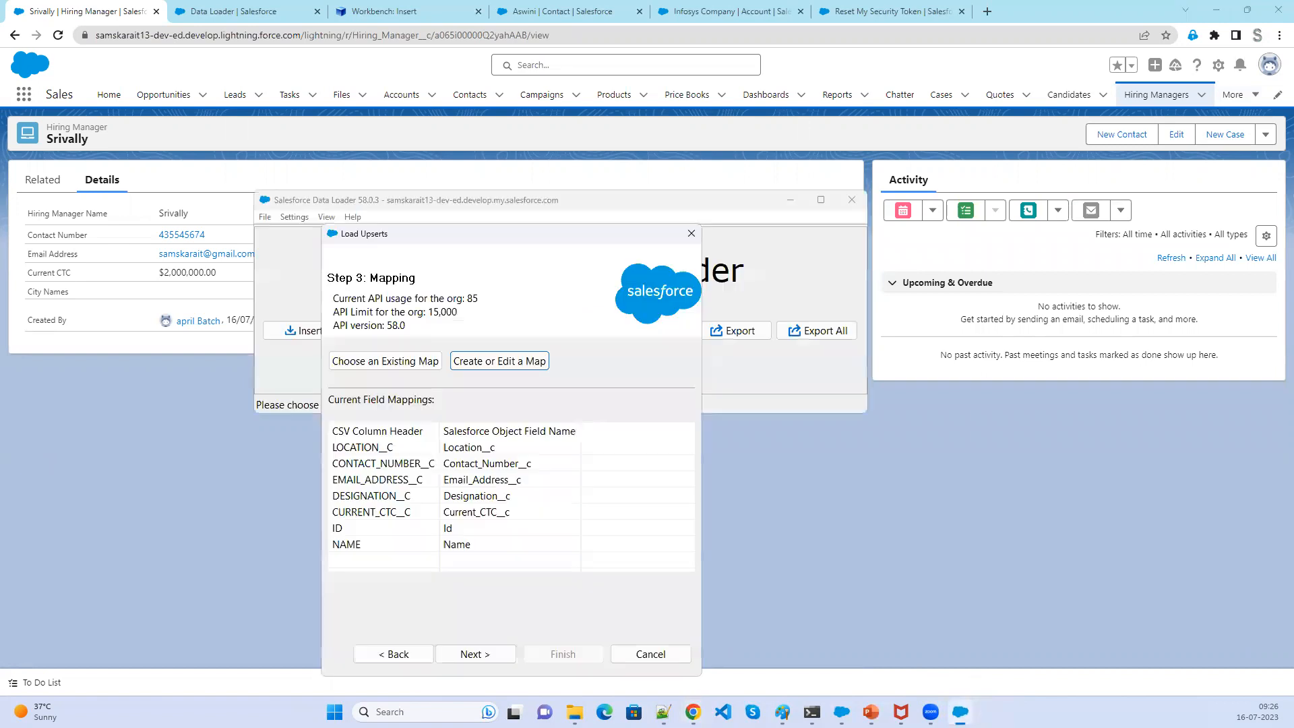
left_click(475, 543)
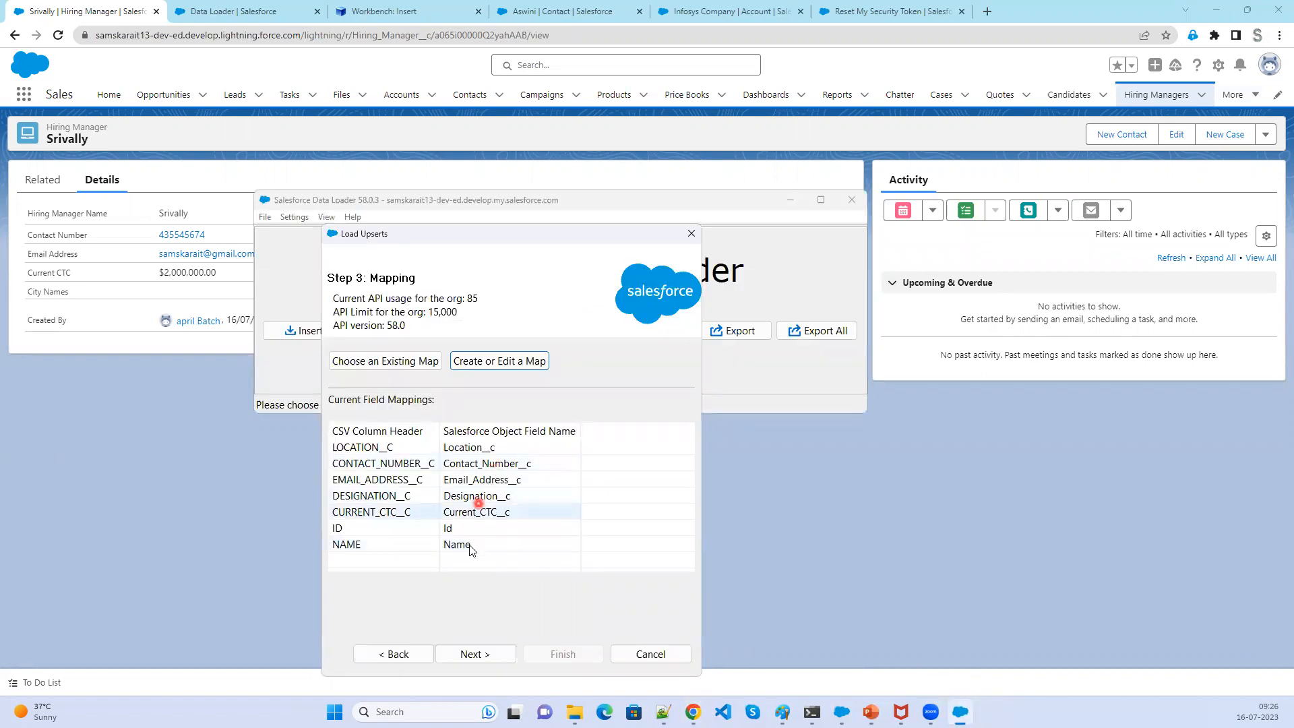
left_click(475, 654)
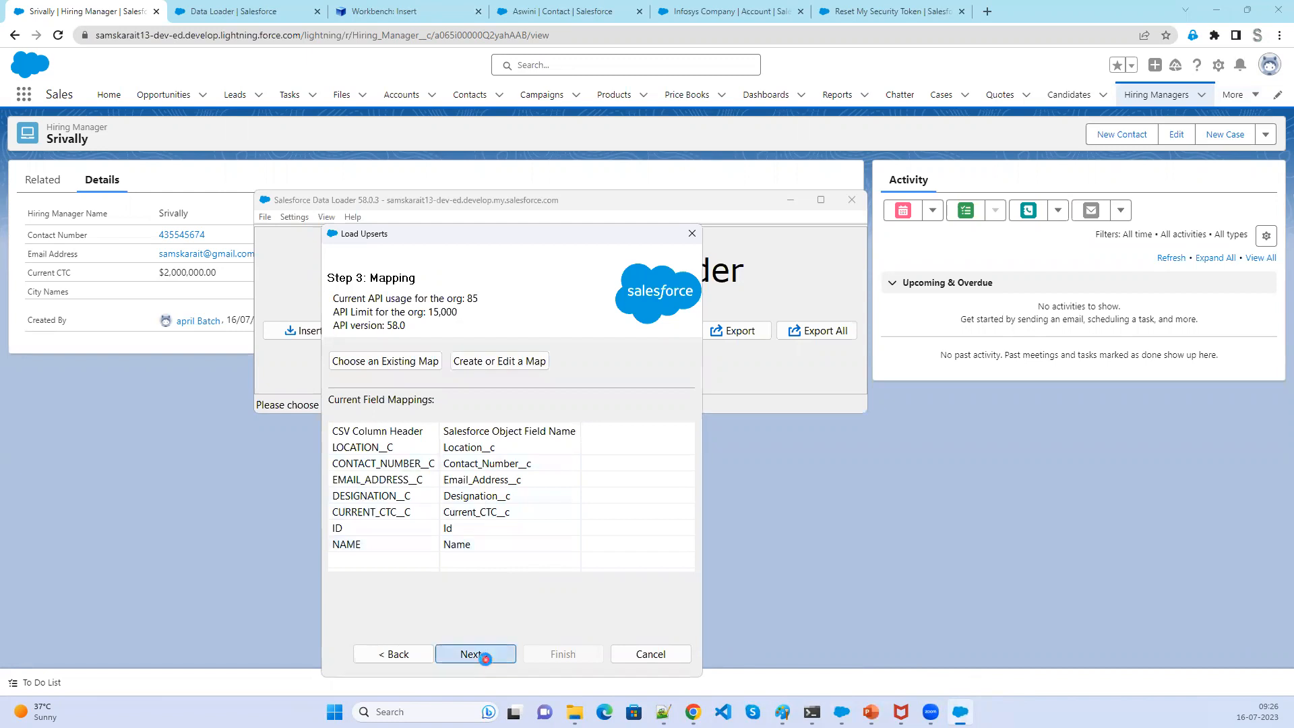
left_click(559, 660)
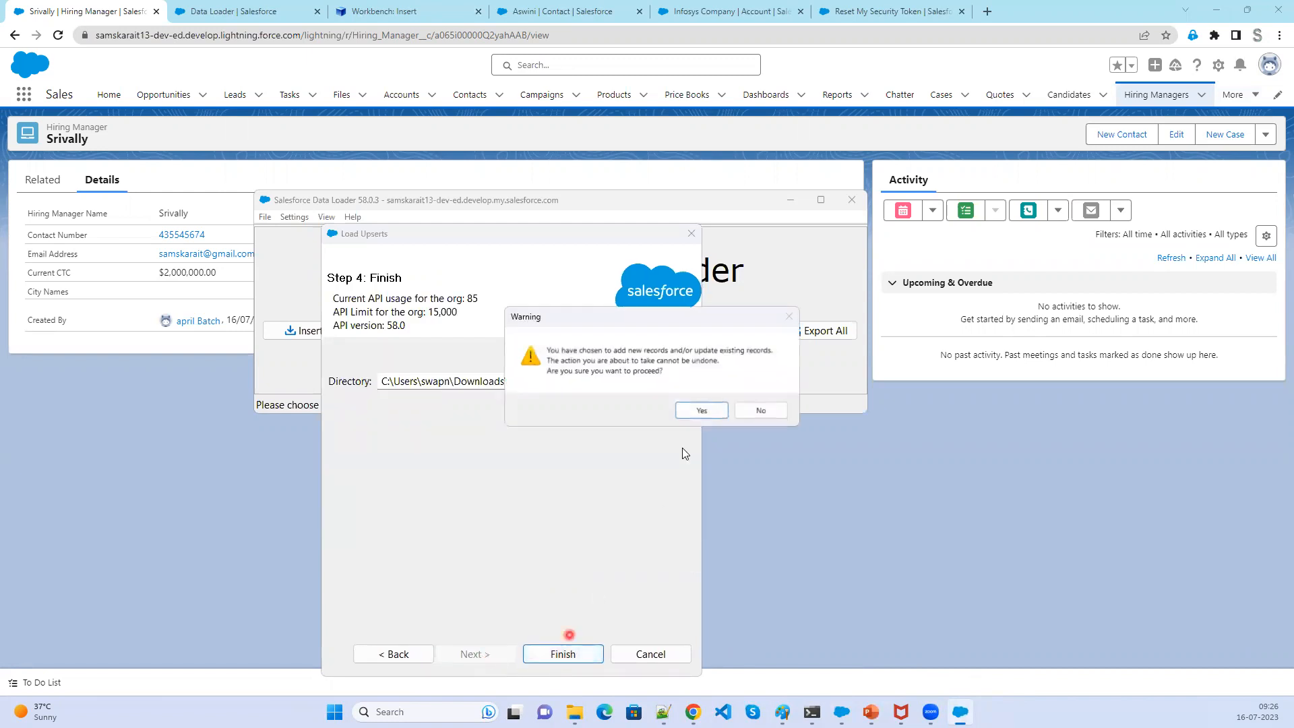
left_click(702, 411)
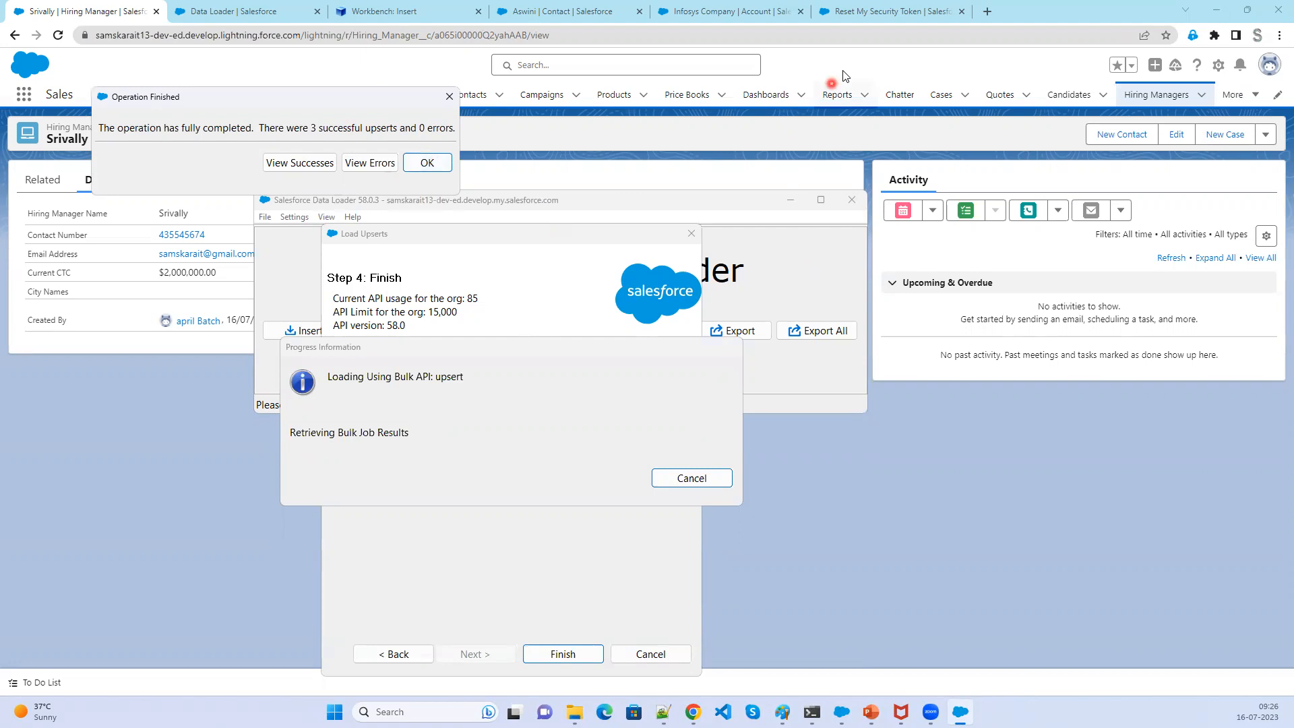
- Open the Hiring Managers tab in Salesforce and switch the list view to All
left_click(1134, 101)
left_click(1165, 99)
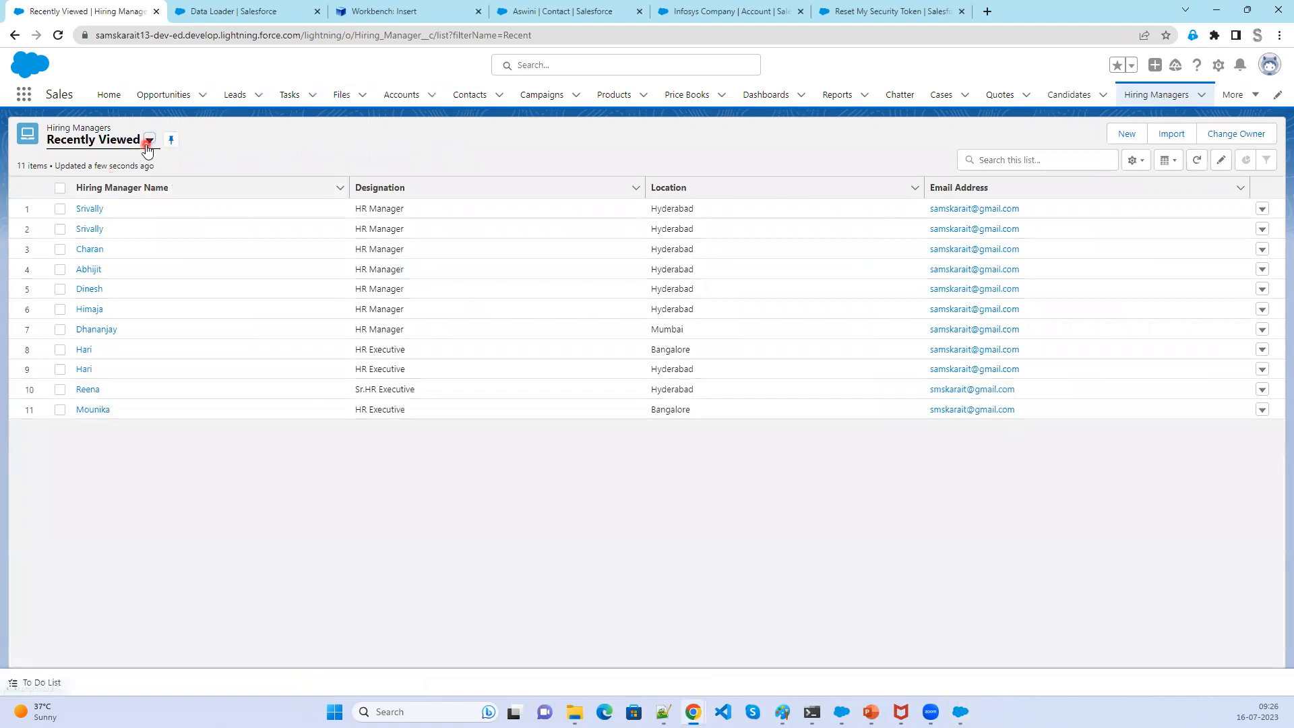
left_click(148, 142)
left_click(125, 191)
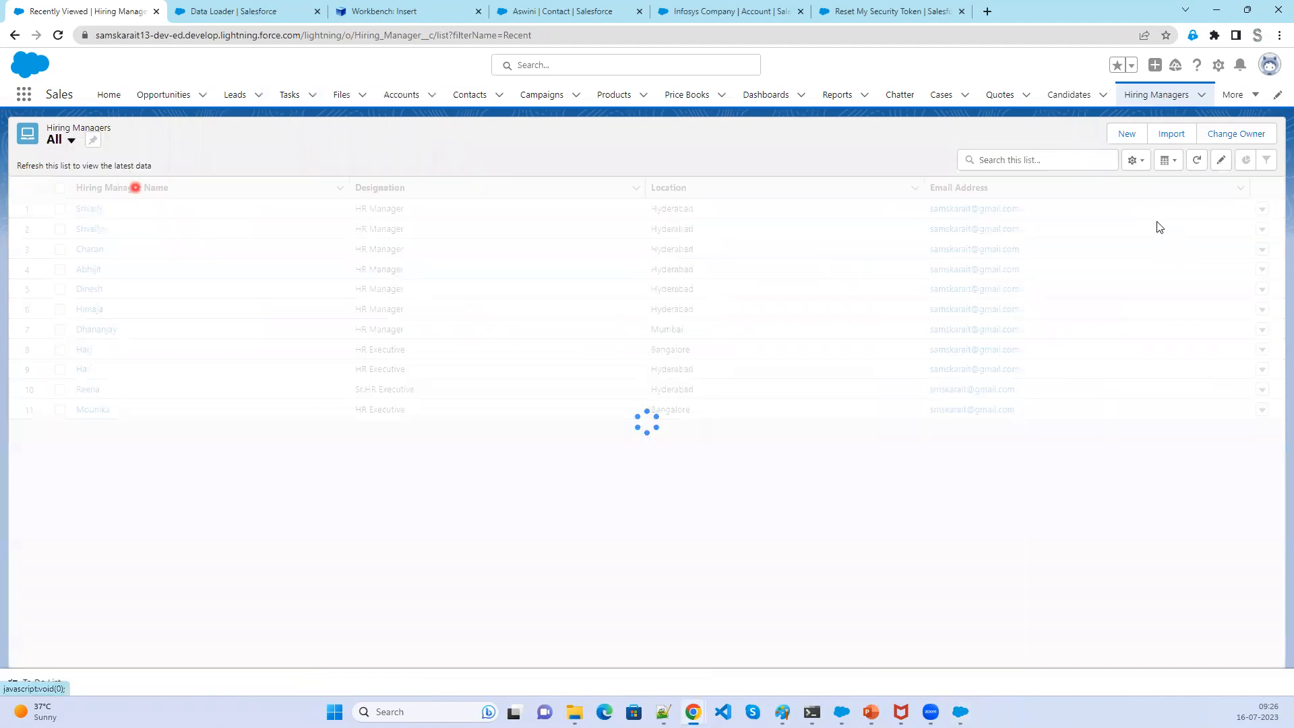
- Change the All list view's displayed fields to Hiring Manager Name, Created Date and Last Modified Date
left_click(1144, 163)
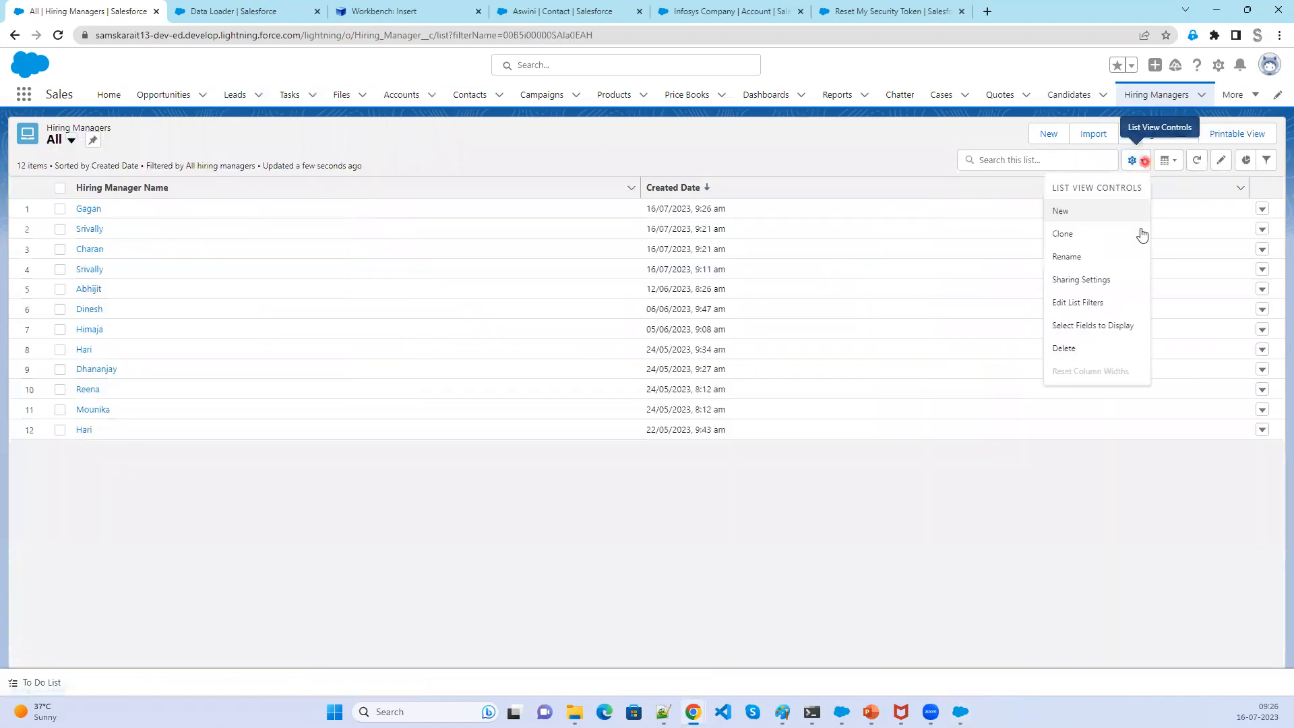
left_click(1094, 325)
scroll(540, 399, "down", 3)
left_click(526, 339)
left_click(645, 306)
left_click(828, 483)
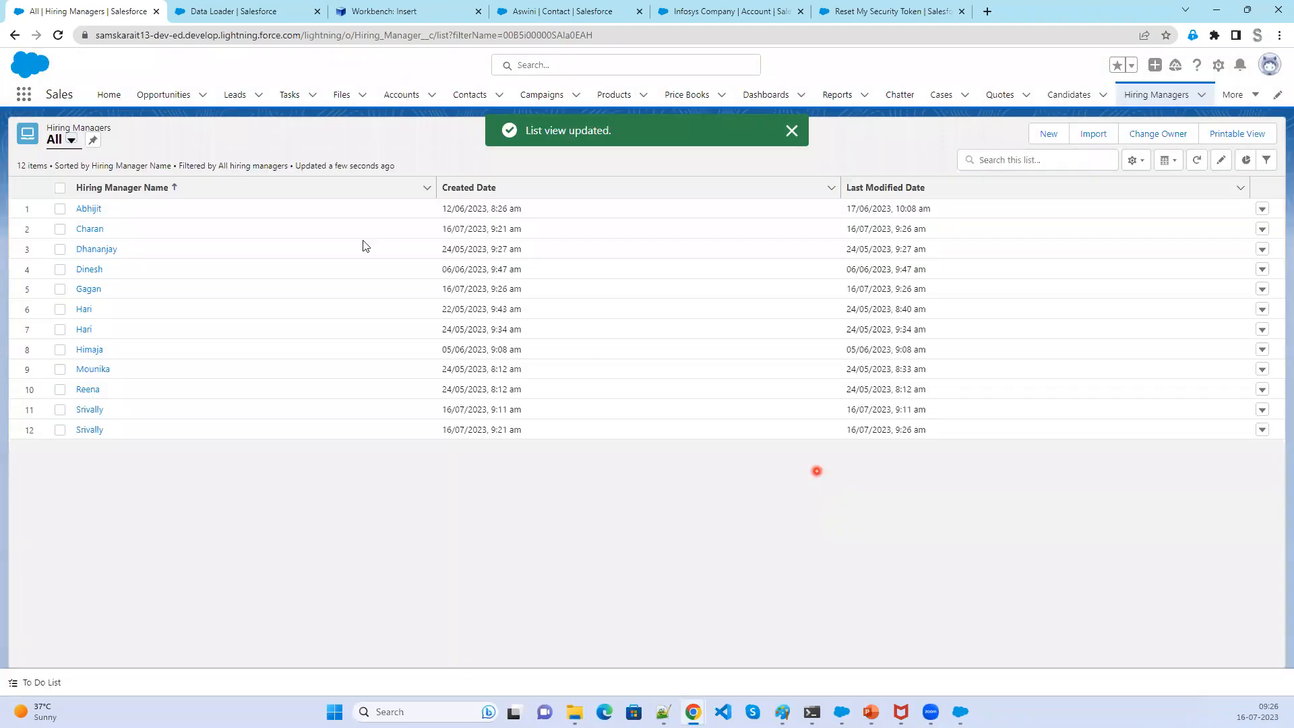
- Sort the list by Created Date and compare the created and last modified times of the newest records
left_click(487, 192)
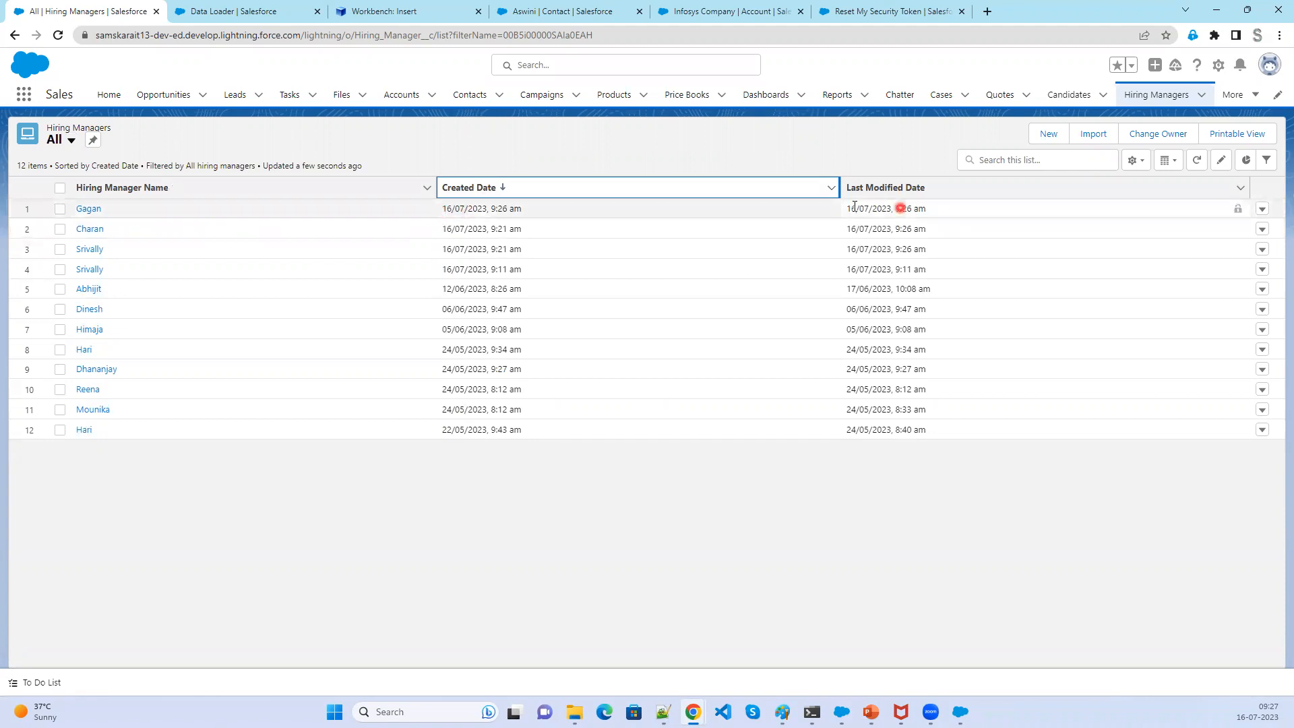
left_click_drag(443, 208, 489, 209)
left_click(447, 228)
left_click_drag(444, 247, 527, 258)
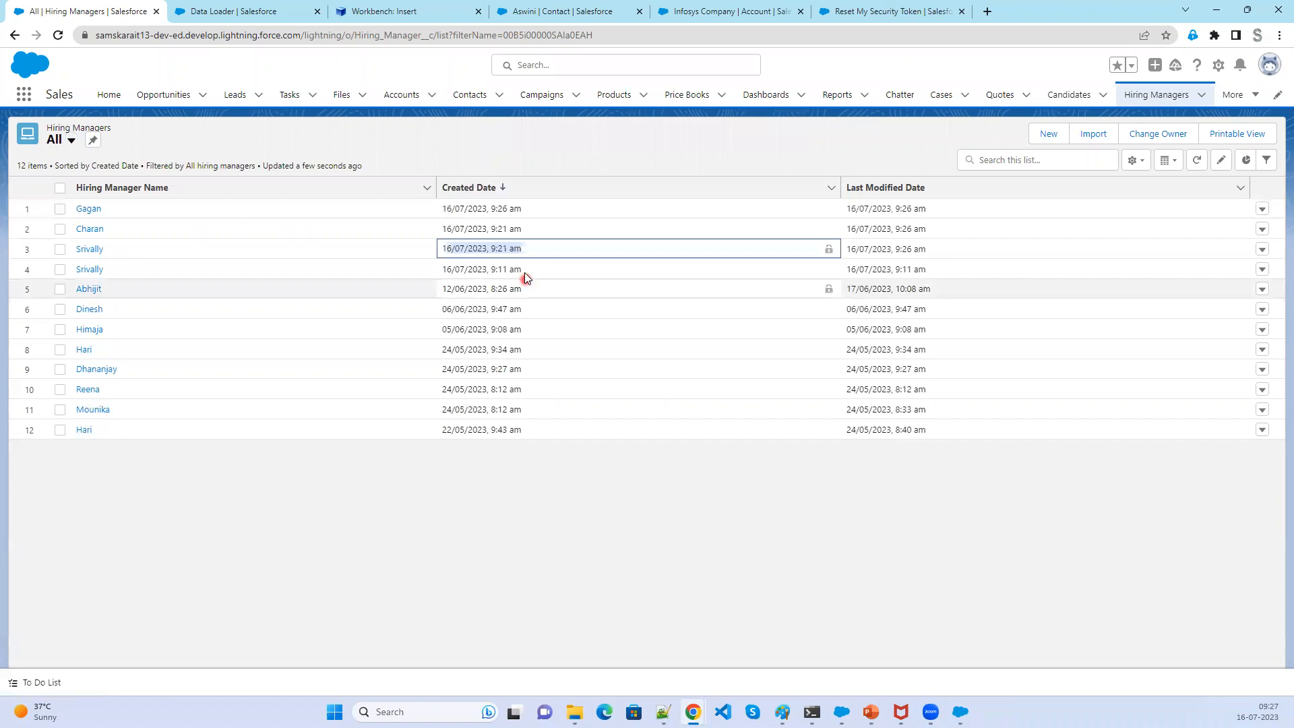
left_click(525, 271)
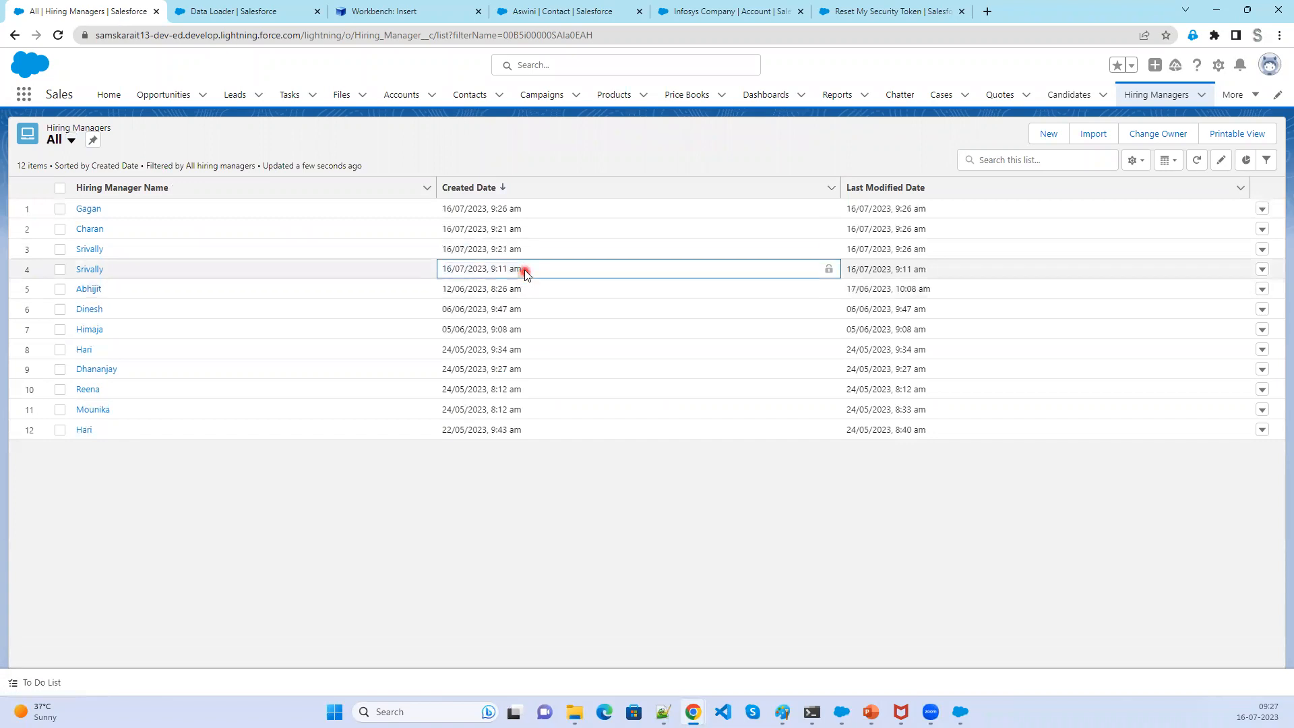
left_click(92, 251)
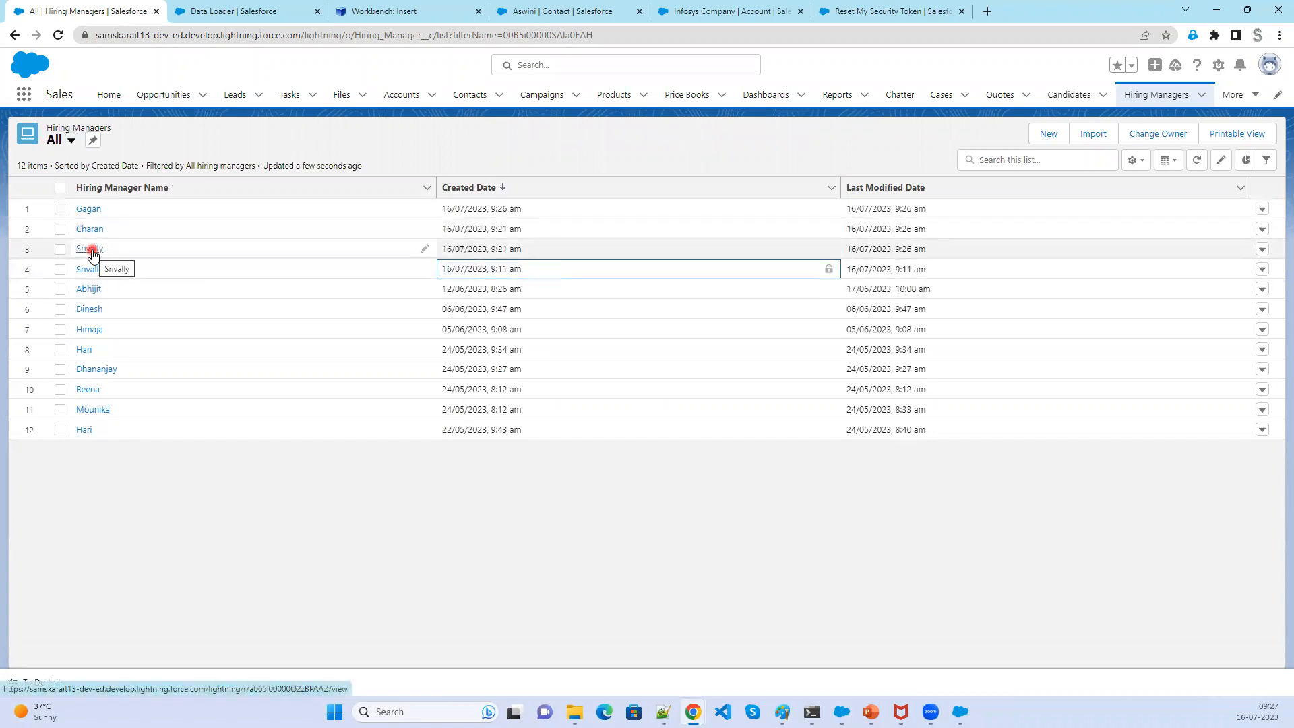
- Open the upper Srivally record in a new tab to review its upserted details, then return to the list
right_click(92, 253)
left_click(125, 261)
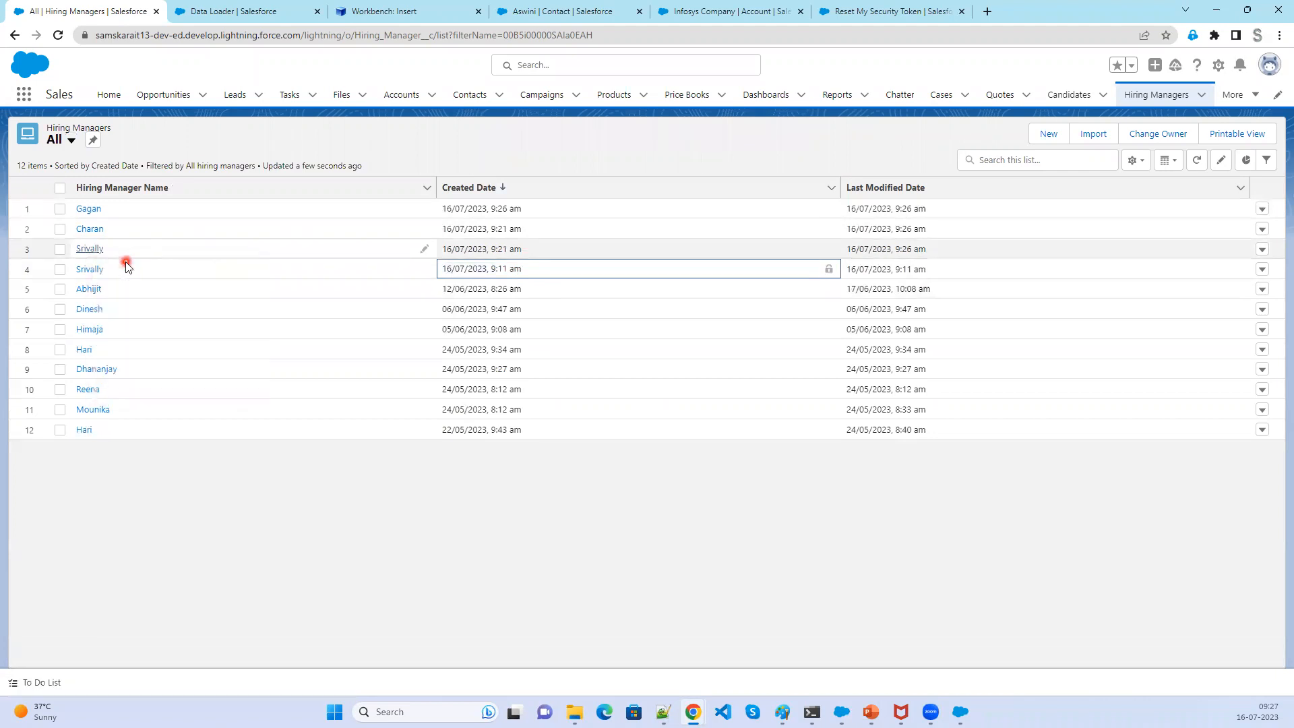
left_click(231, 14)
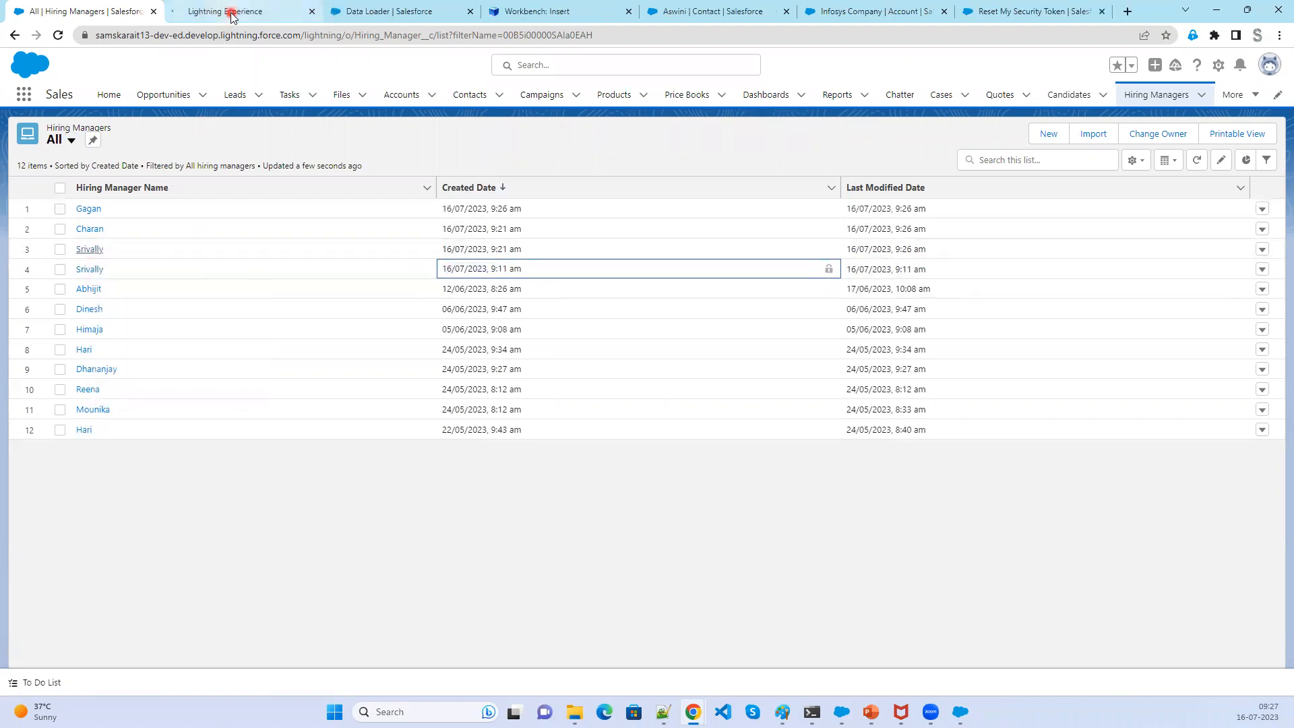
left_click_drag(442, 248, 530, 252)
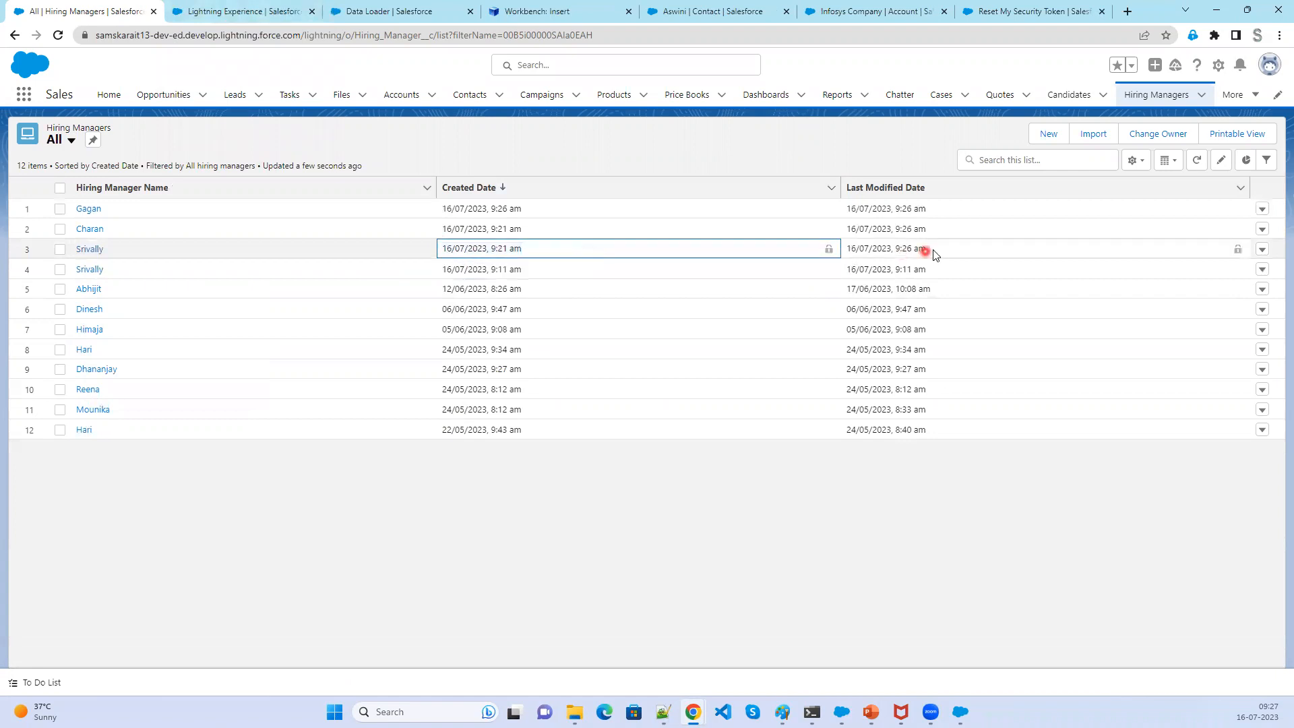
left_click_drag(896, 251, 844, 249)
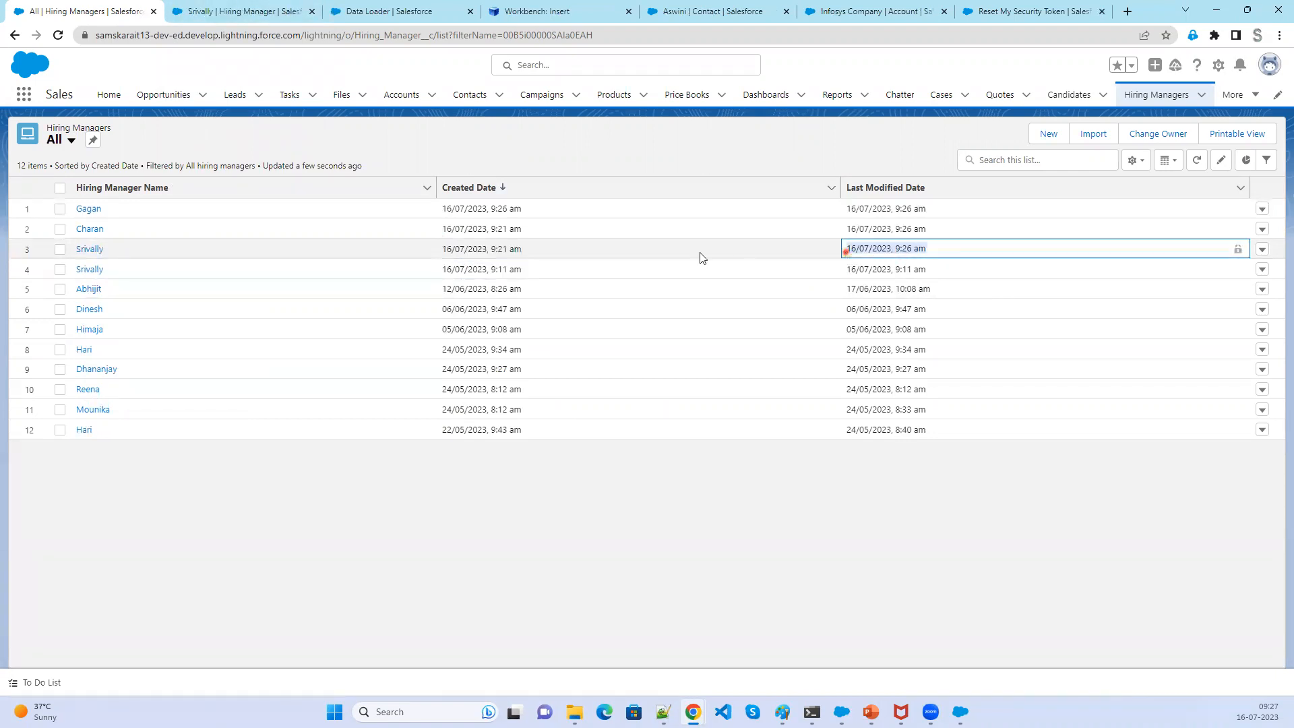
left_click_drag(534, 224, 445, 229)
left_click_drag(937, 228, 832, 230)
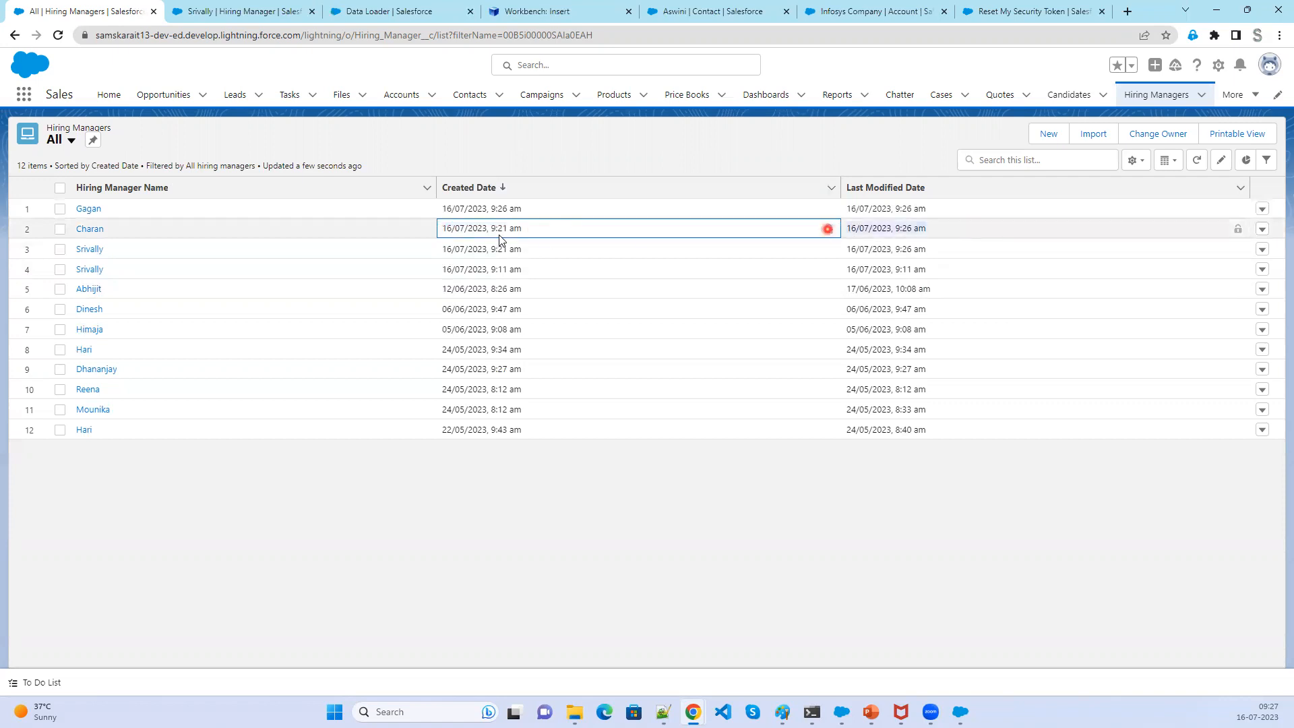
left_click_drag(528, 207, 435, 206)
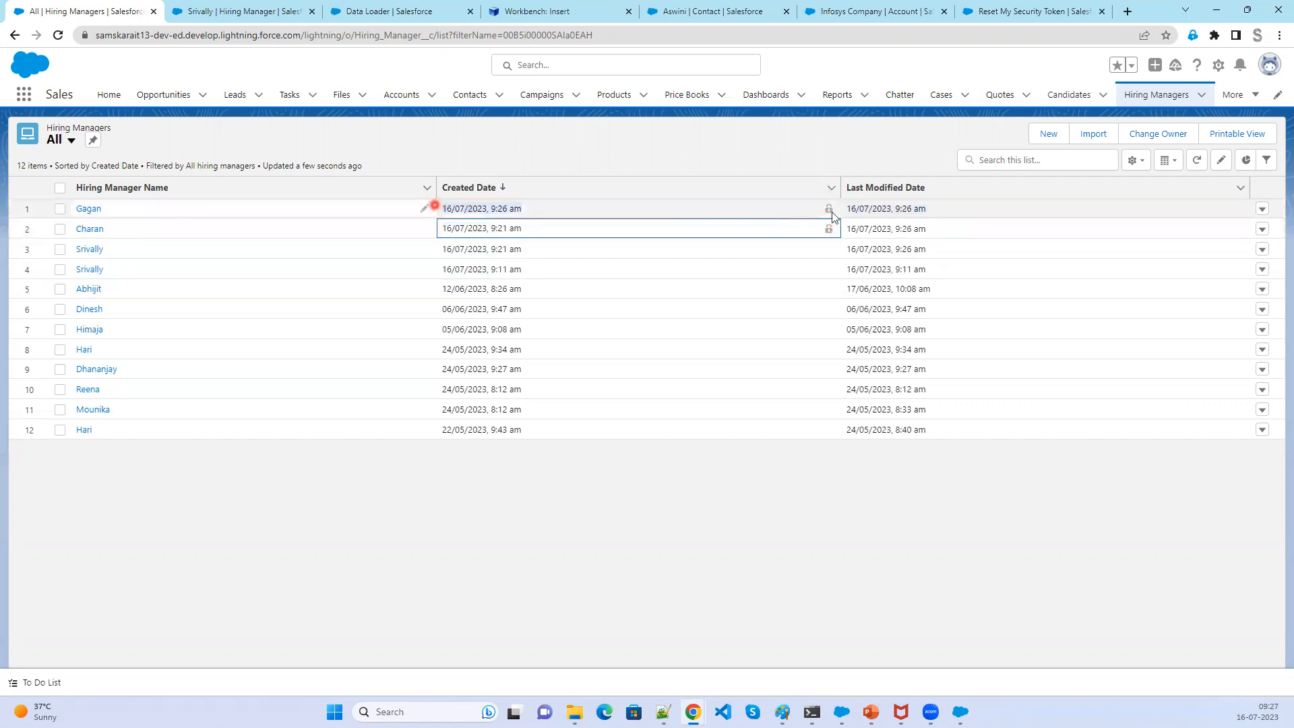
left_click_drag(945, 211, 836, 208)
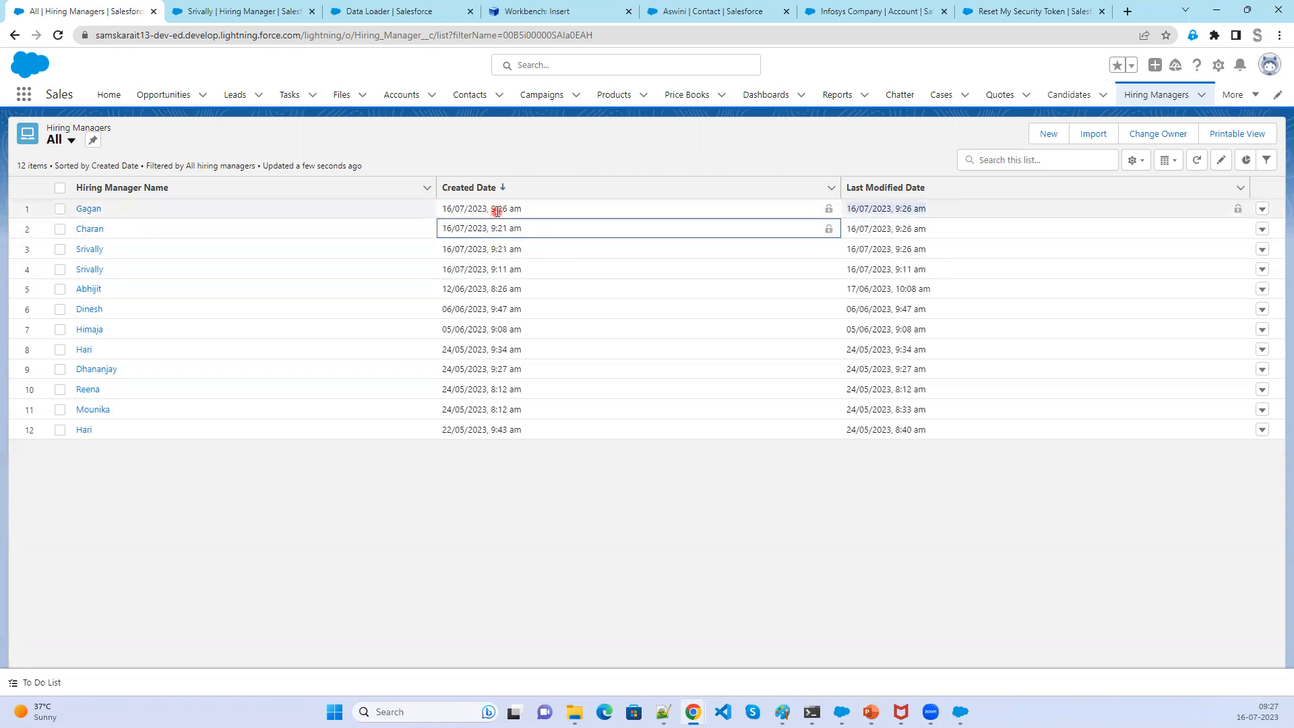
left_click(218, 11)
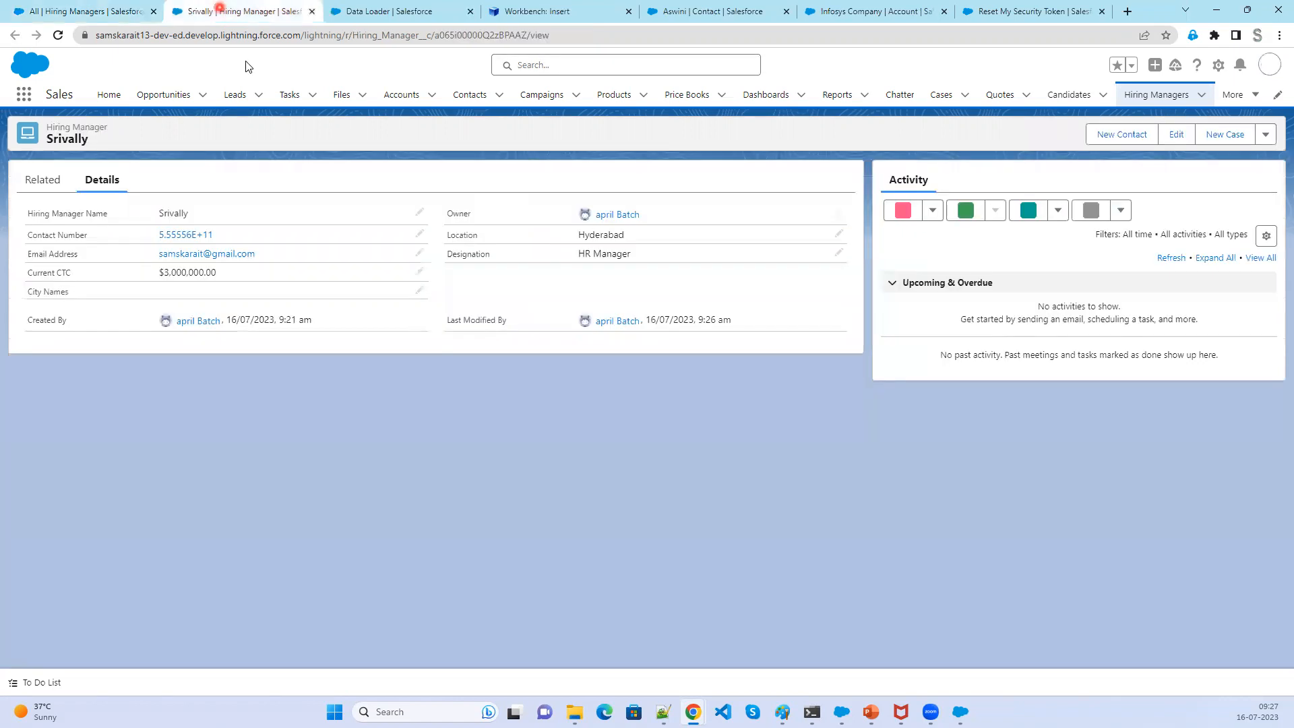
left_click(95, 20)
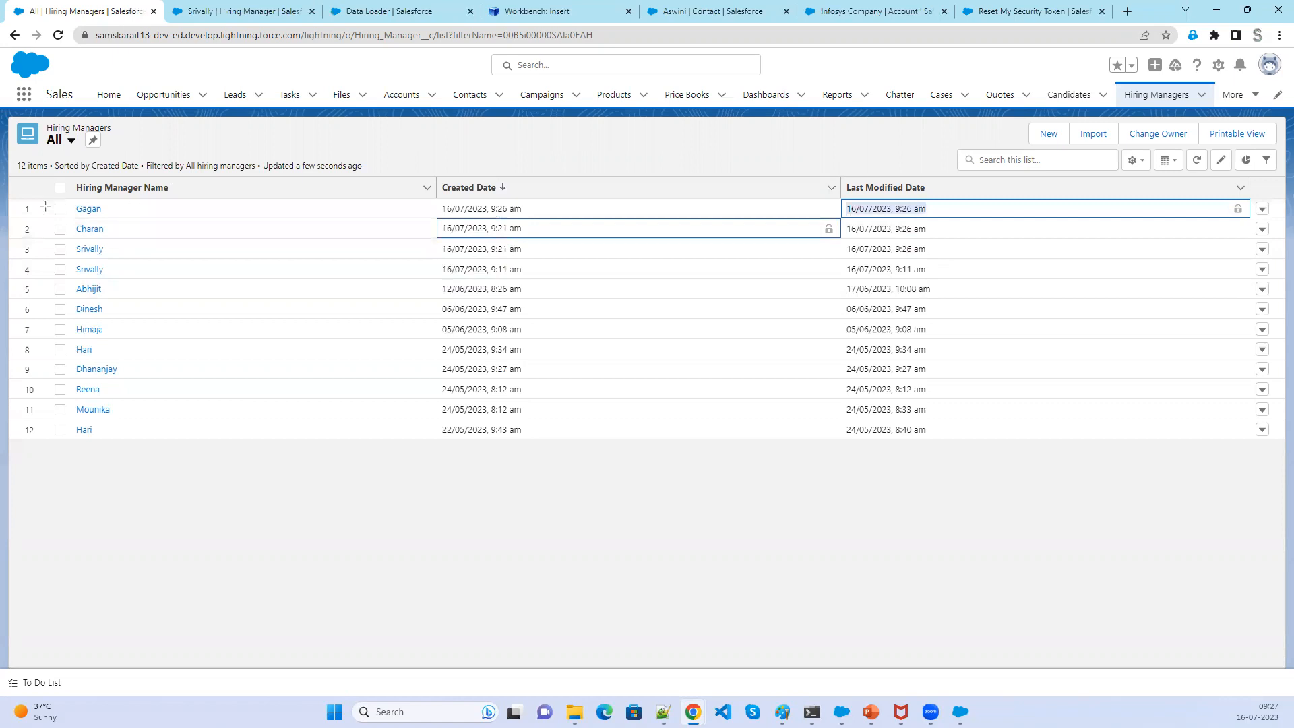
- Examine the created and last modified dates of the Gagan, Charan and Srivally rows
left_click_drag(44, 198, 974, 263)
left_click_drag(850, 223, 943, 260)
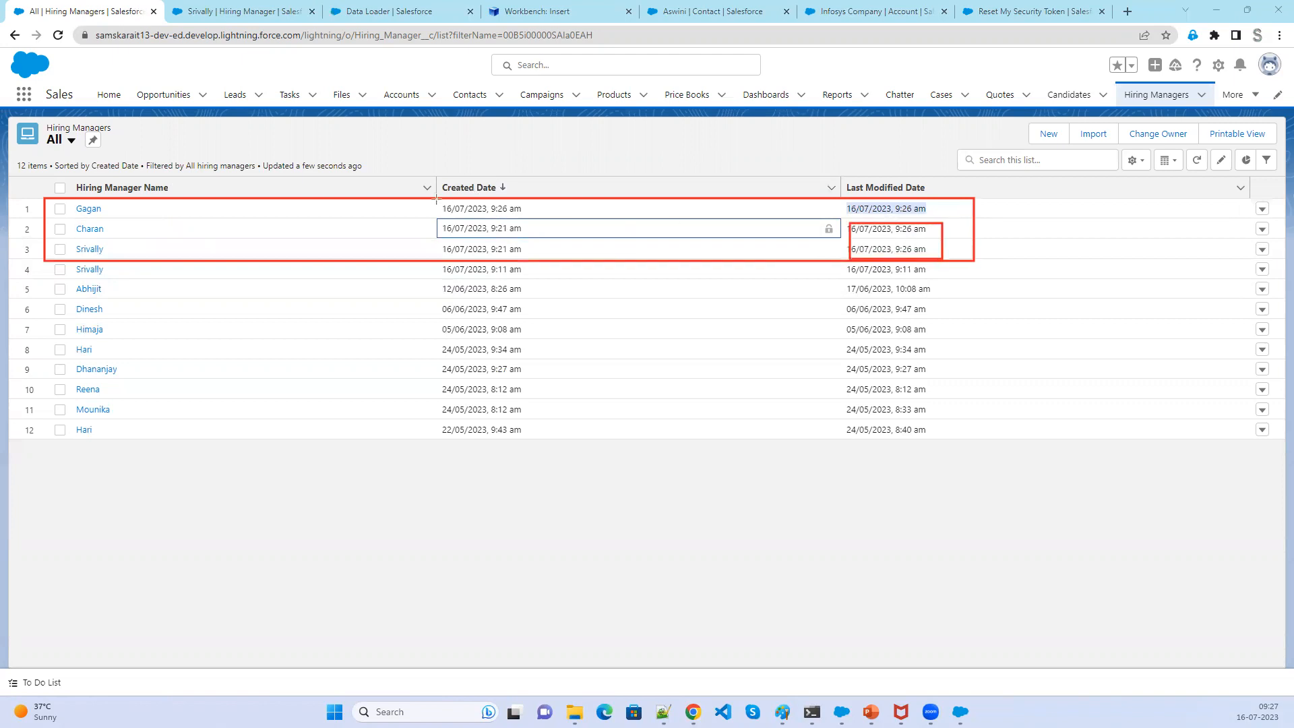
mouse_move(437, 199)
left_mouse_down()
mouse_move(971, 223)
mouse_move(958, 219)
left_mouse_up()
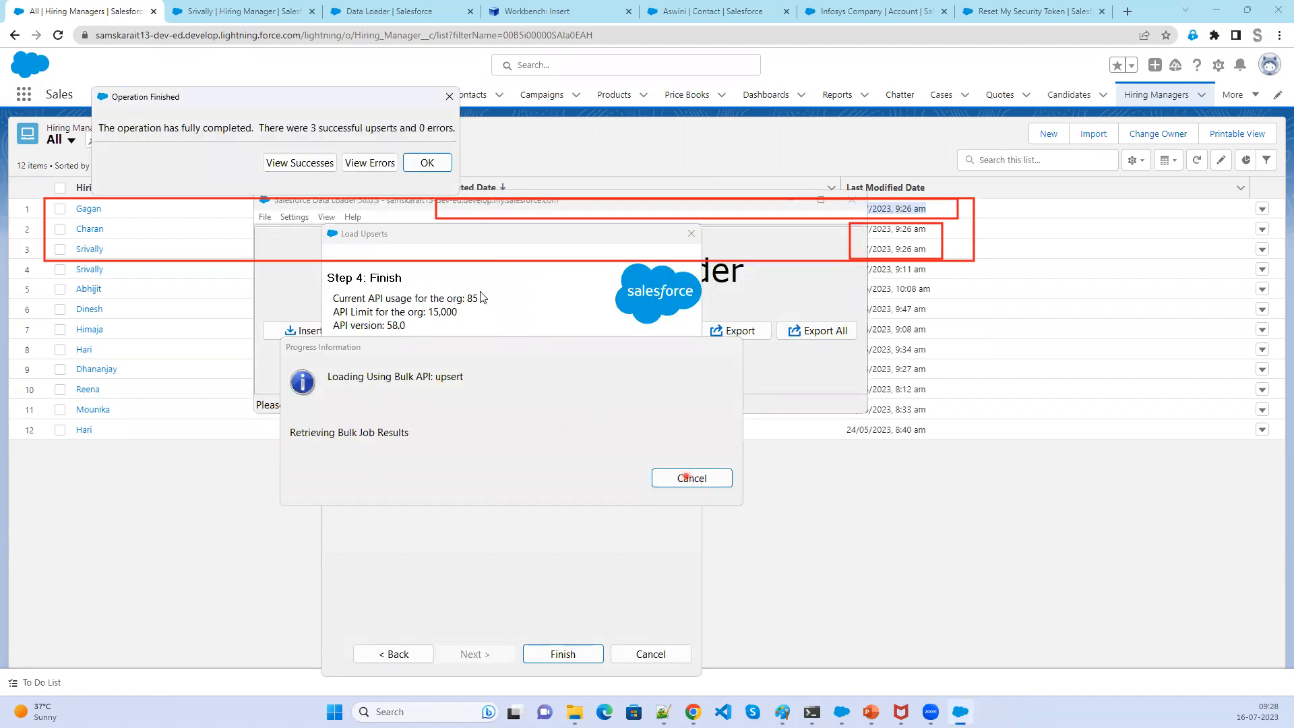
- Dismiss the upsert completion dialog and bring up the Result folder with the new success and error files
left_click(431, 163)
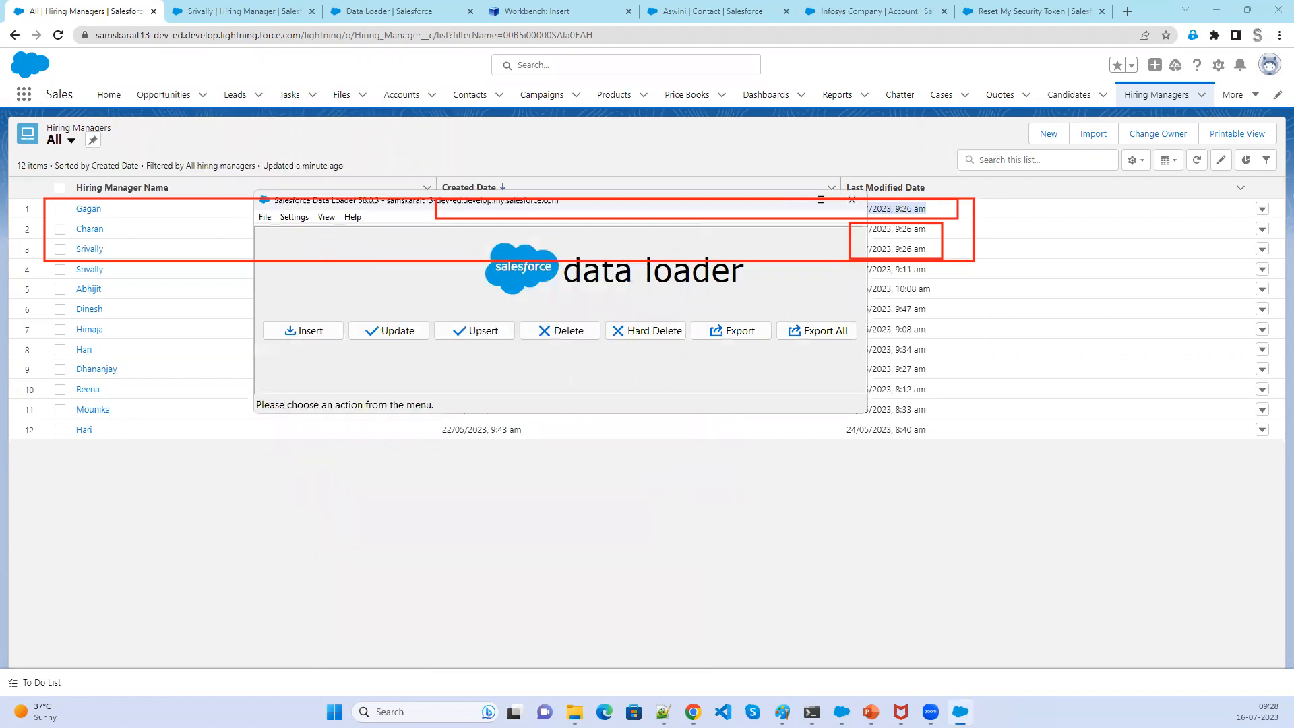
left_click(570, 331)
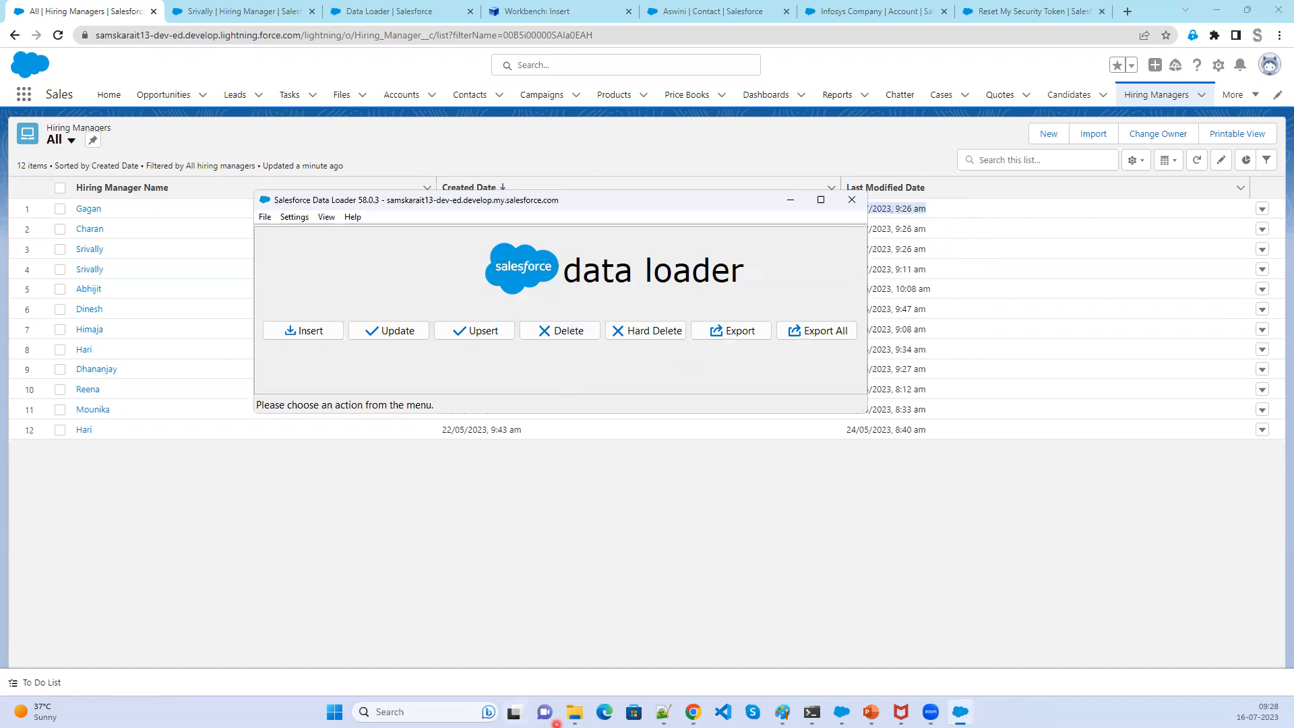
mouse_move(574, 713)
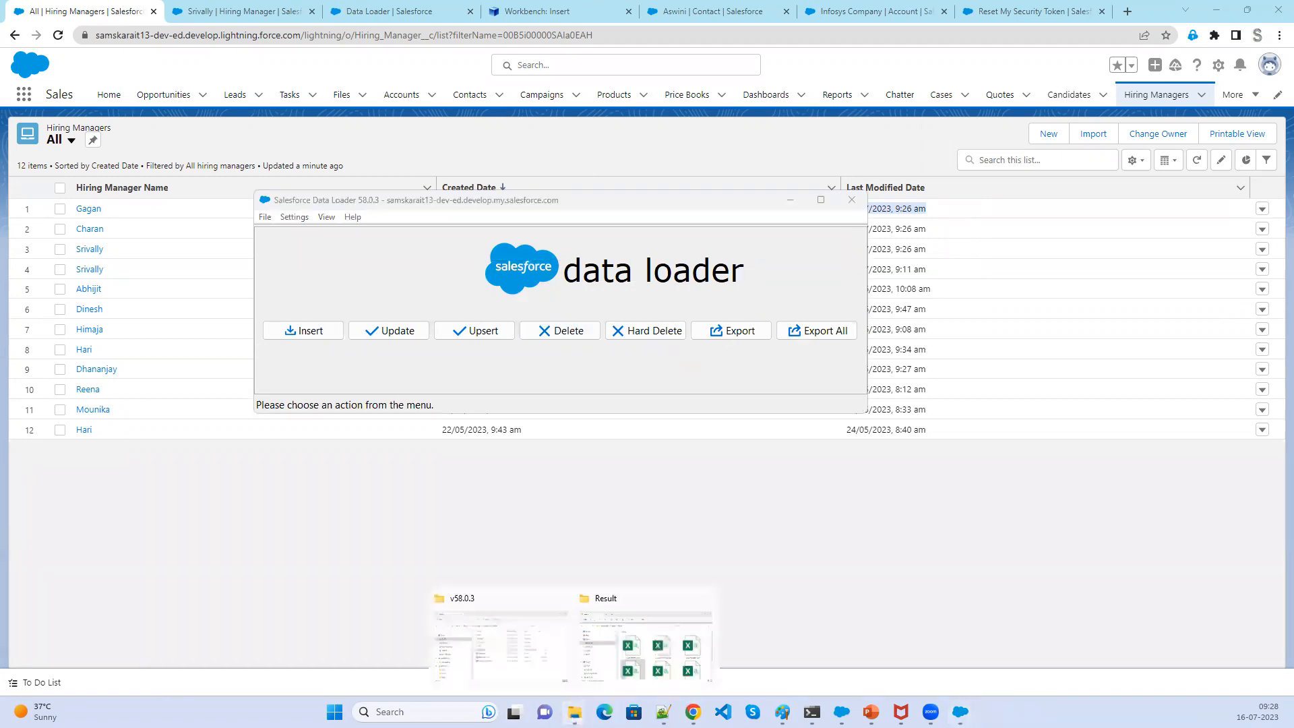
left_click(654, 655)
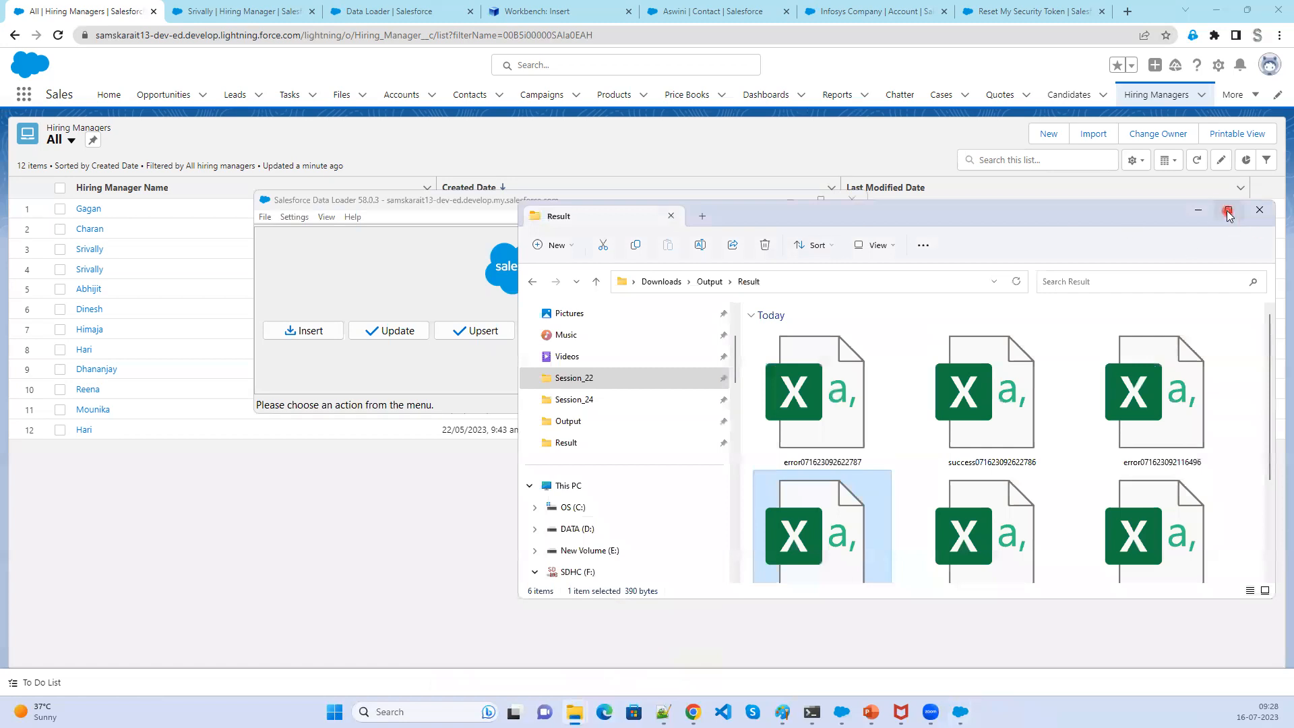
- Open the newest upsert success file from the Result folder in Excel
left_click(1229, 211)
left_click(1066, 221)
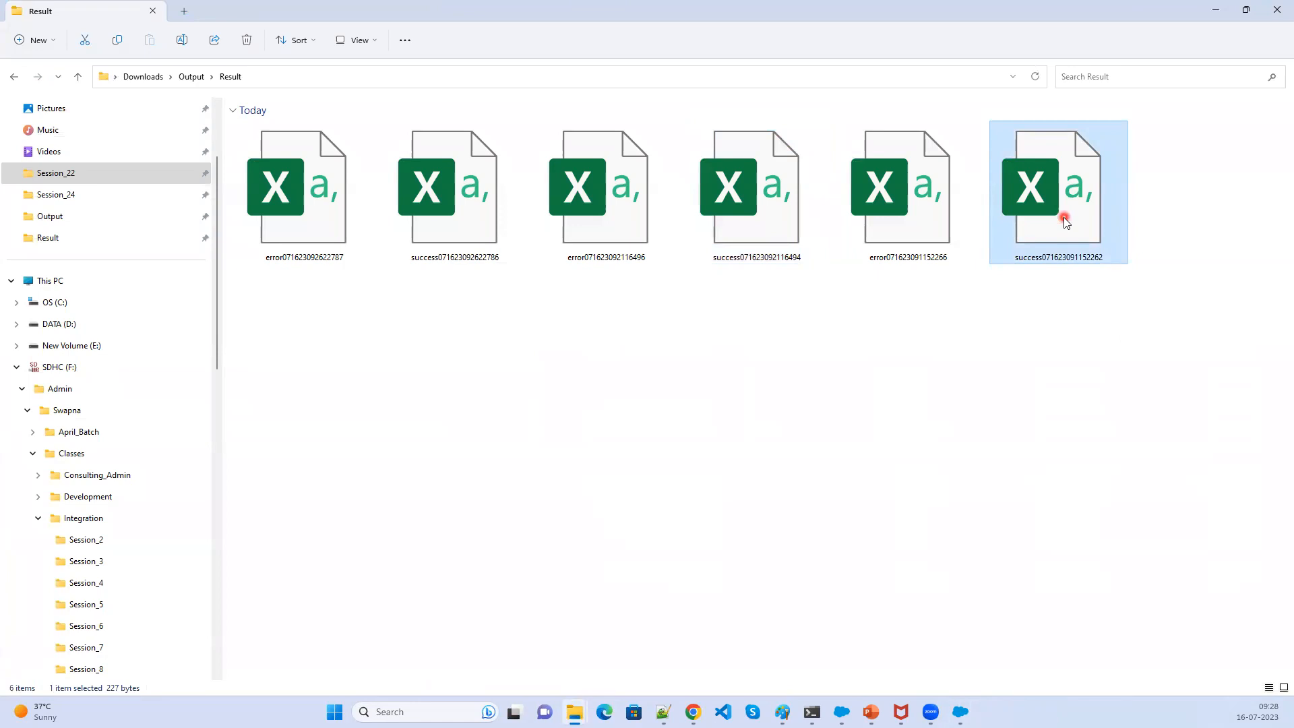
double_click(1063, 217)
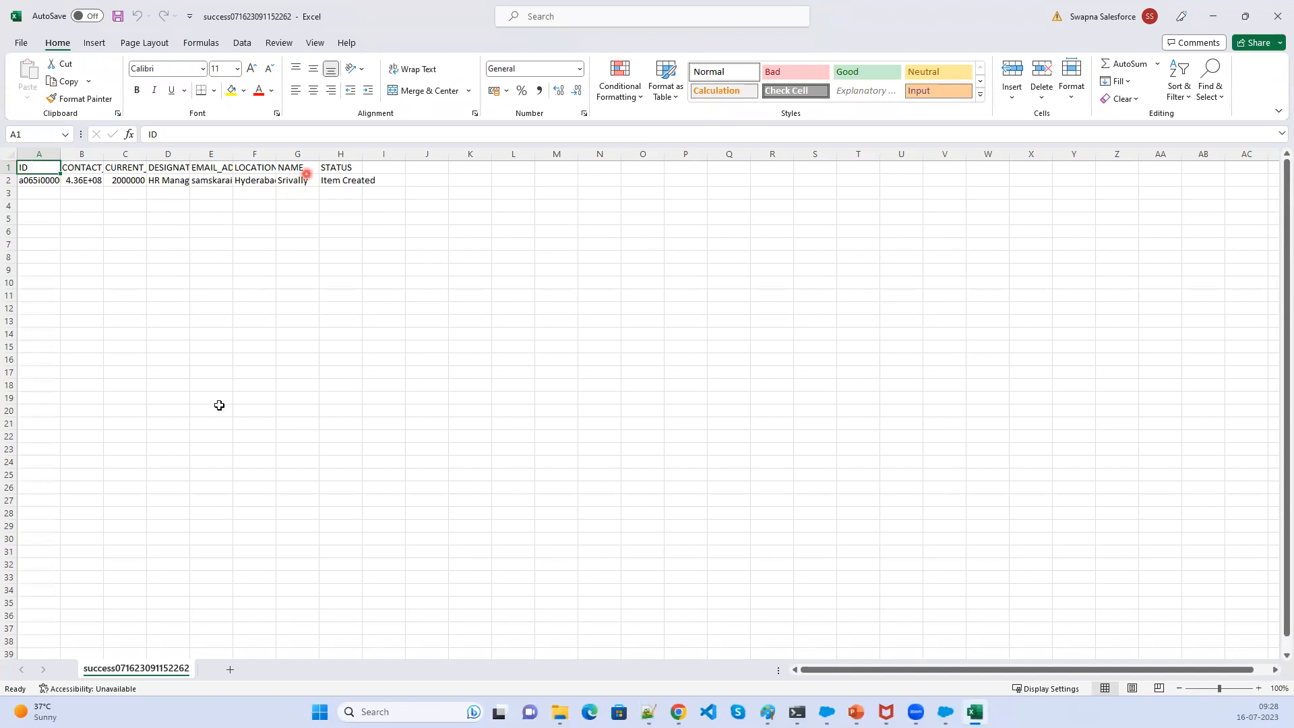
- Delete the STATUS column from the success sheet
scroll(438, 419, "up", 5, "ctrl")
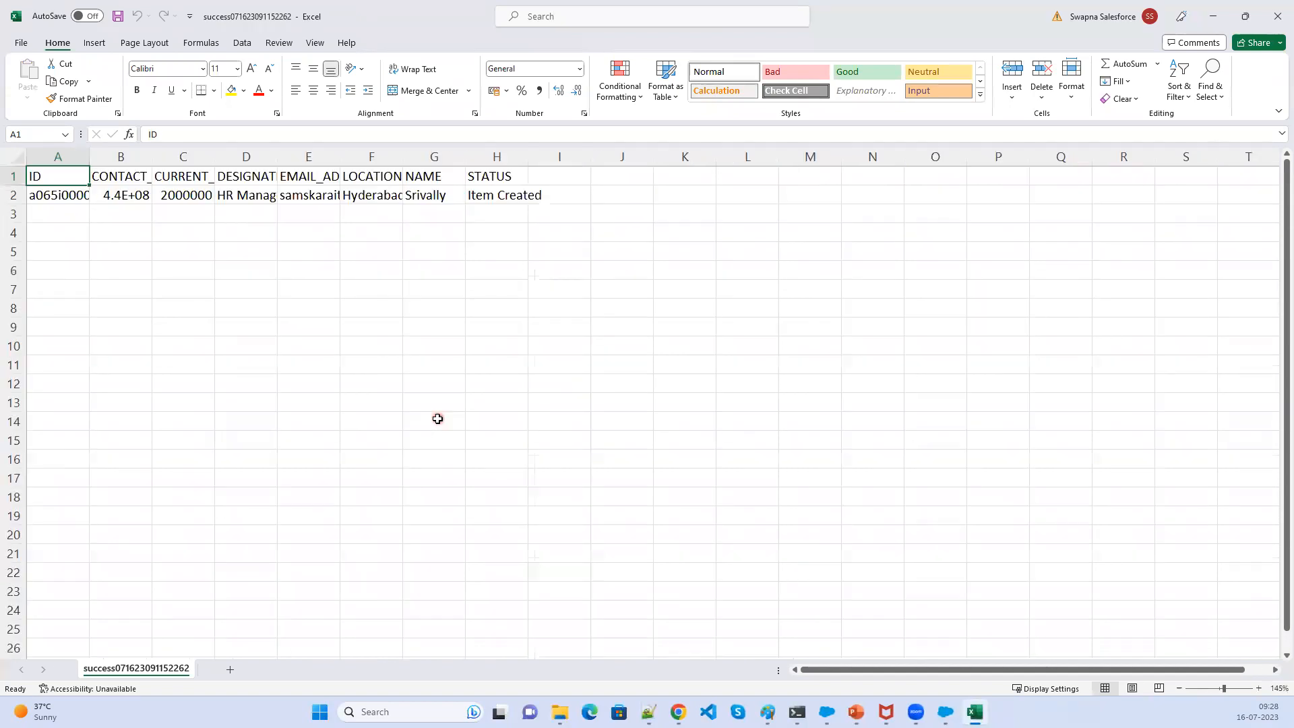
scroll(438, 418, "up", 3, "ctrl")
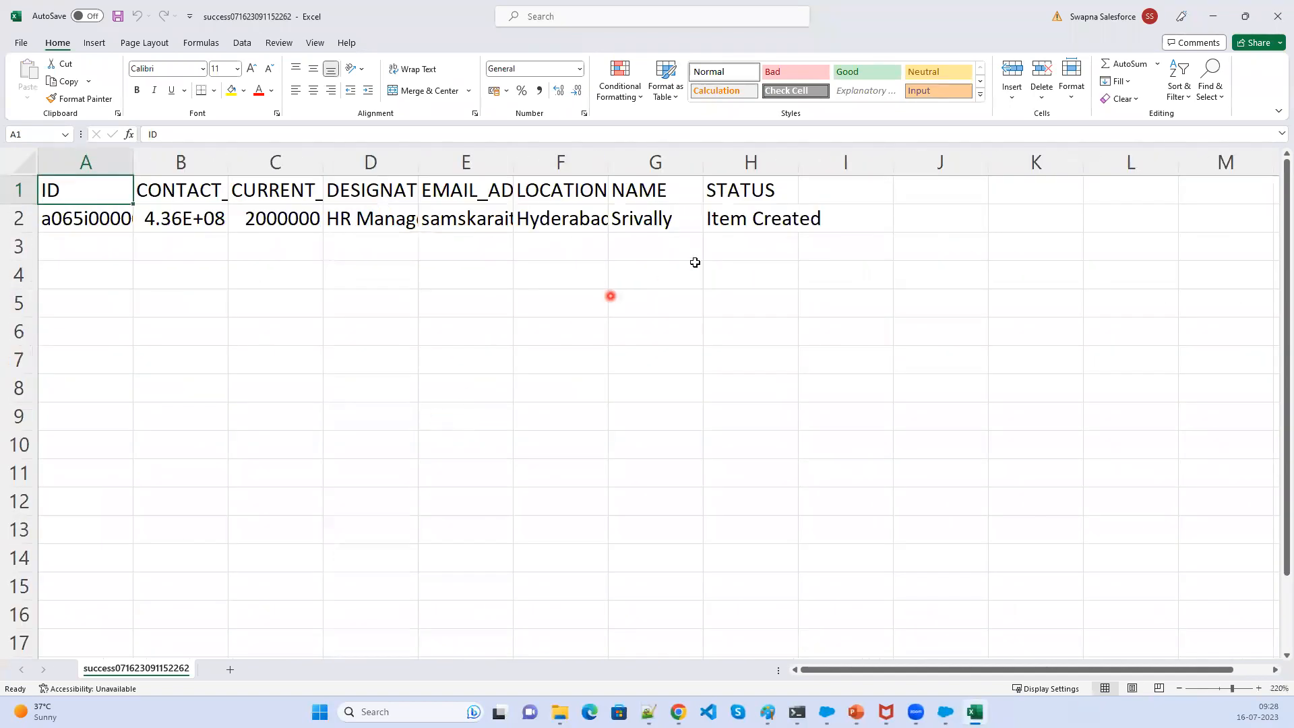
right_click(735, 162)
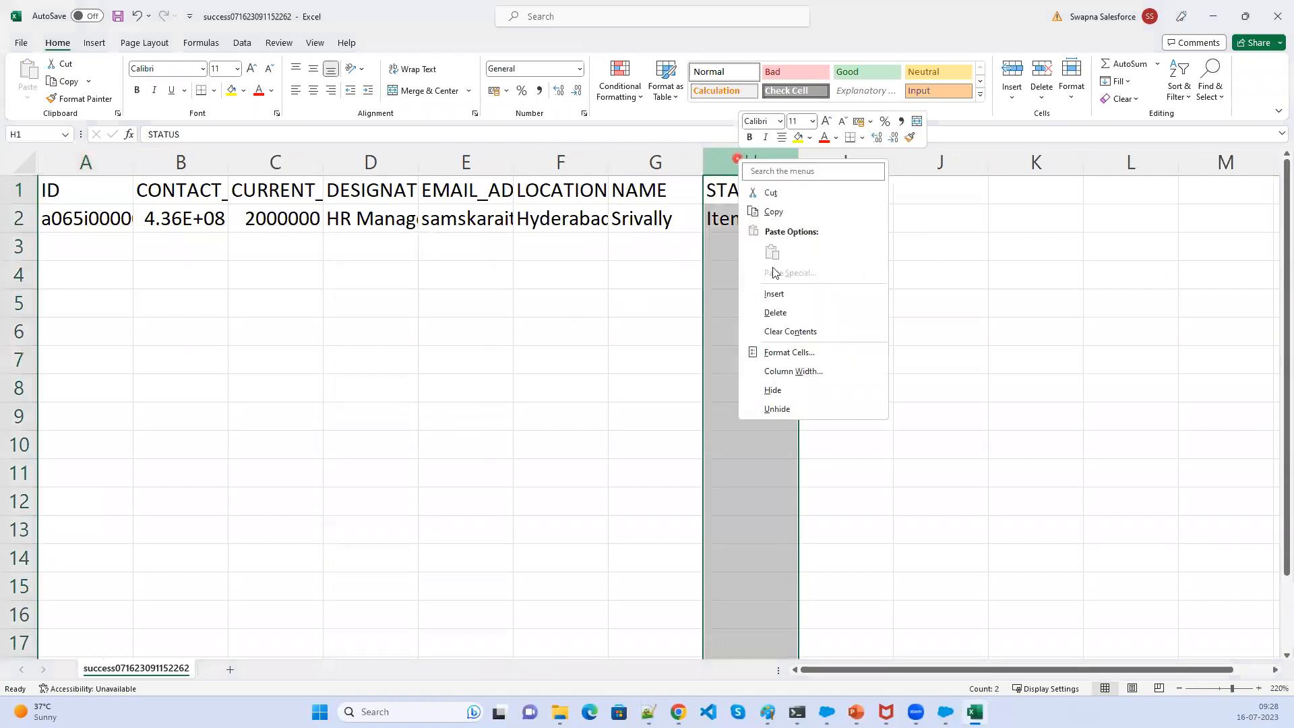
left_click(778, 311)
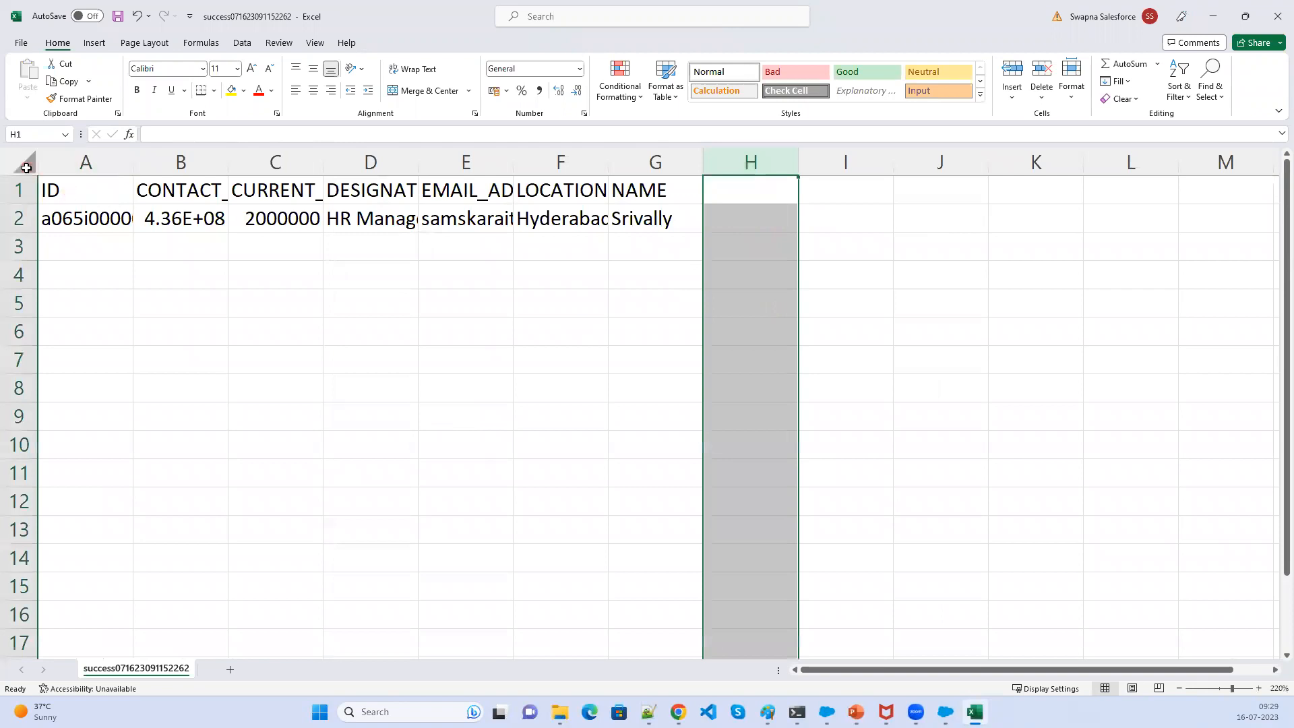
- Save the sheet as the CSV file Hiring_delete in the Output folder and close Excel
left_click(21, 47)
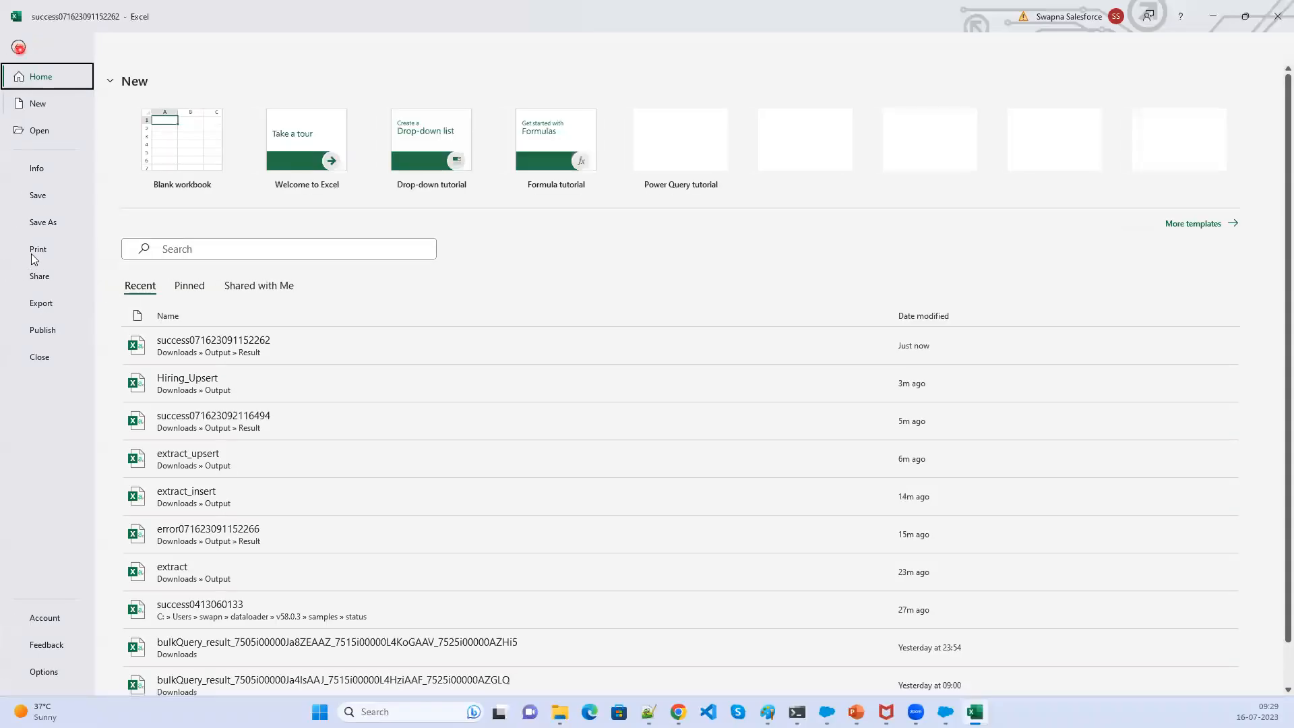
left_click(431, 160)
left_click(427, 188)
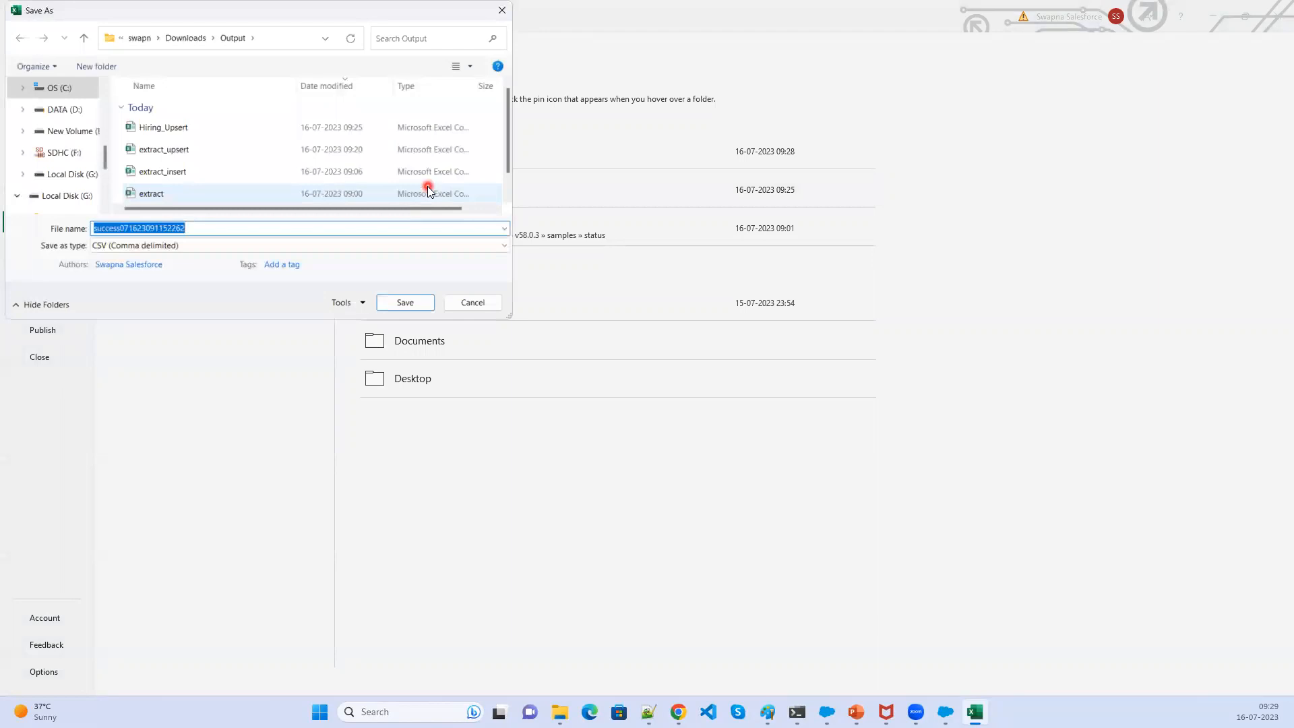
type("Hiring_del")
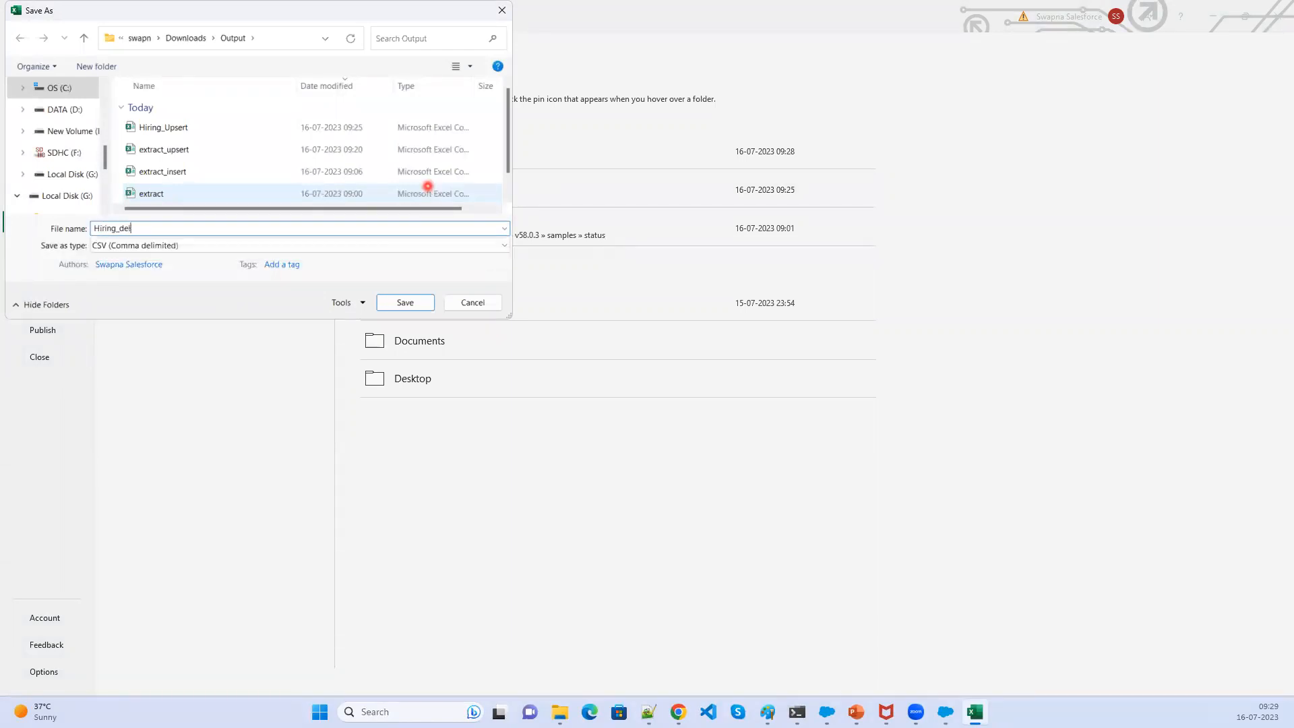
type("ete")
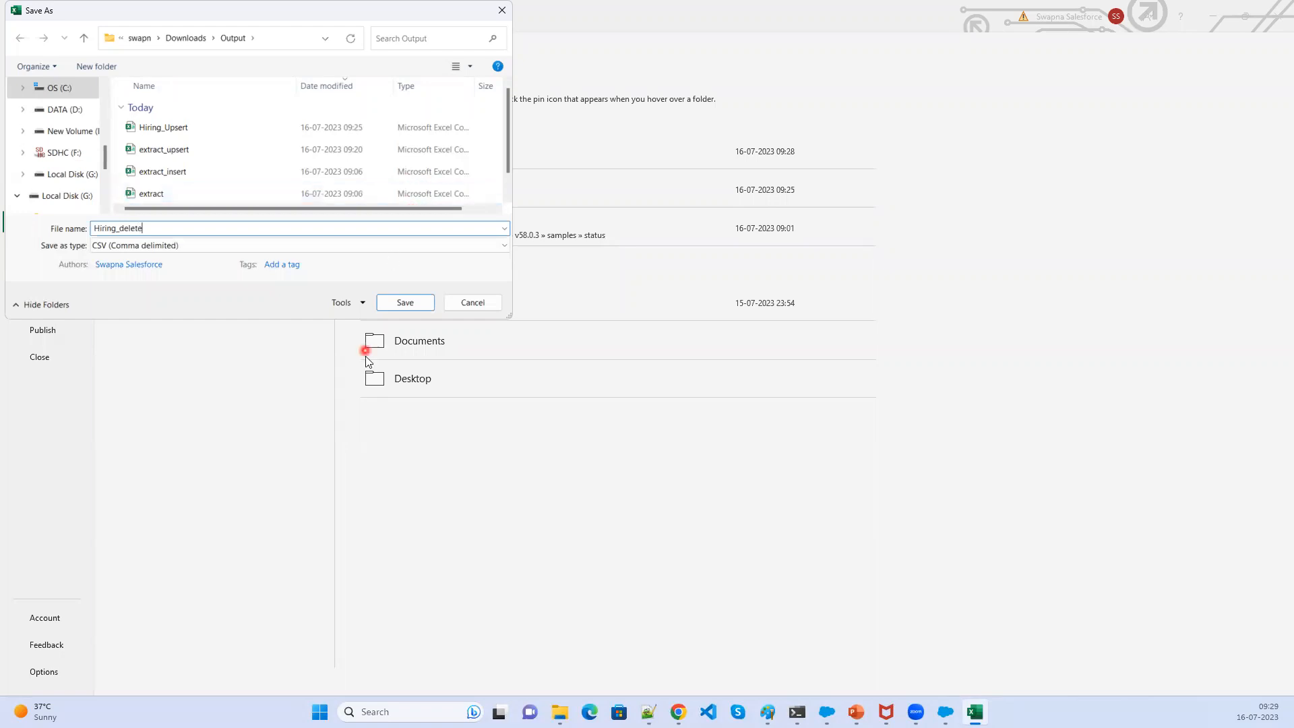
left_click(414, 310)
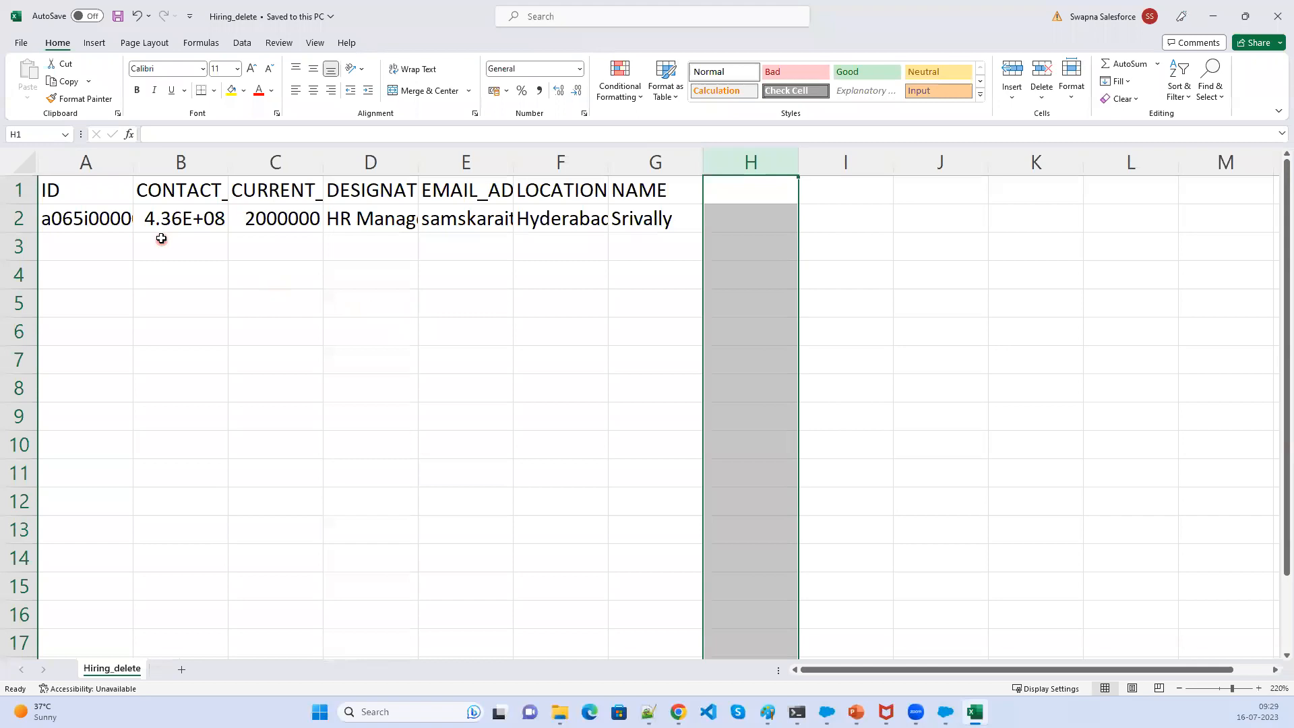
left_click(164, 226)
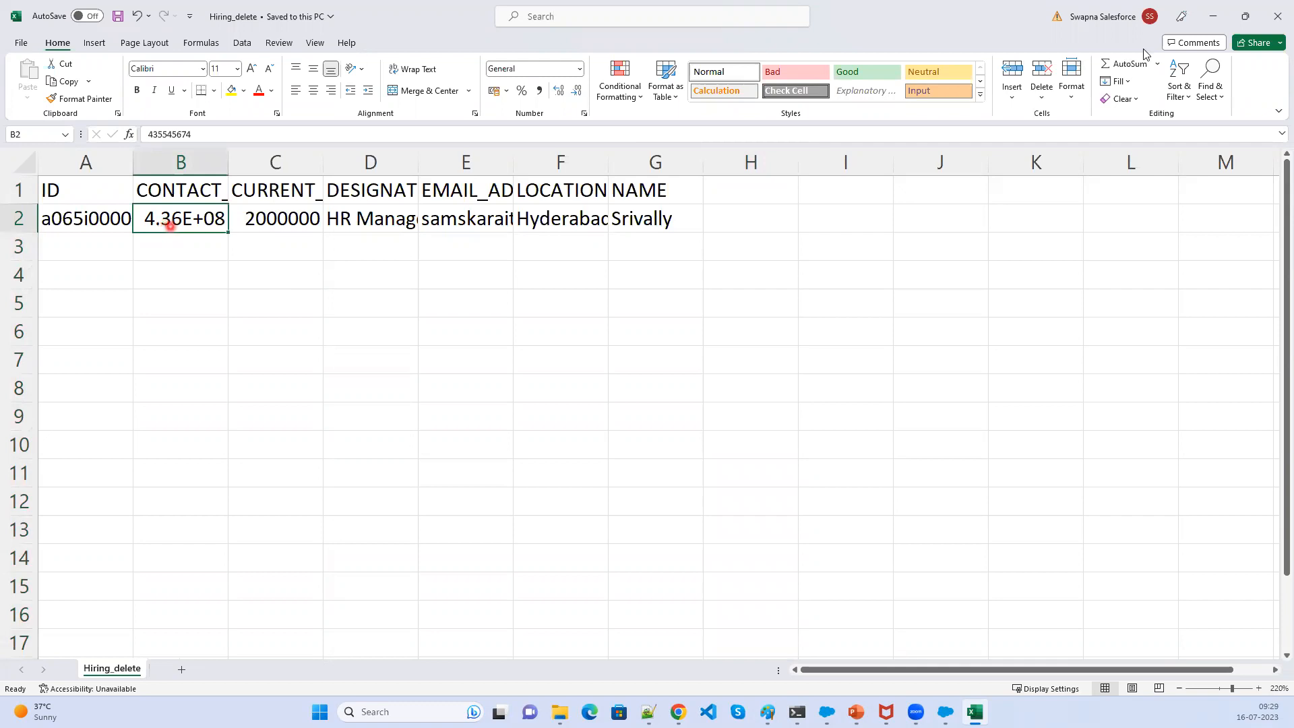
left_click(1276, 15)
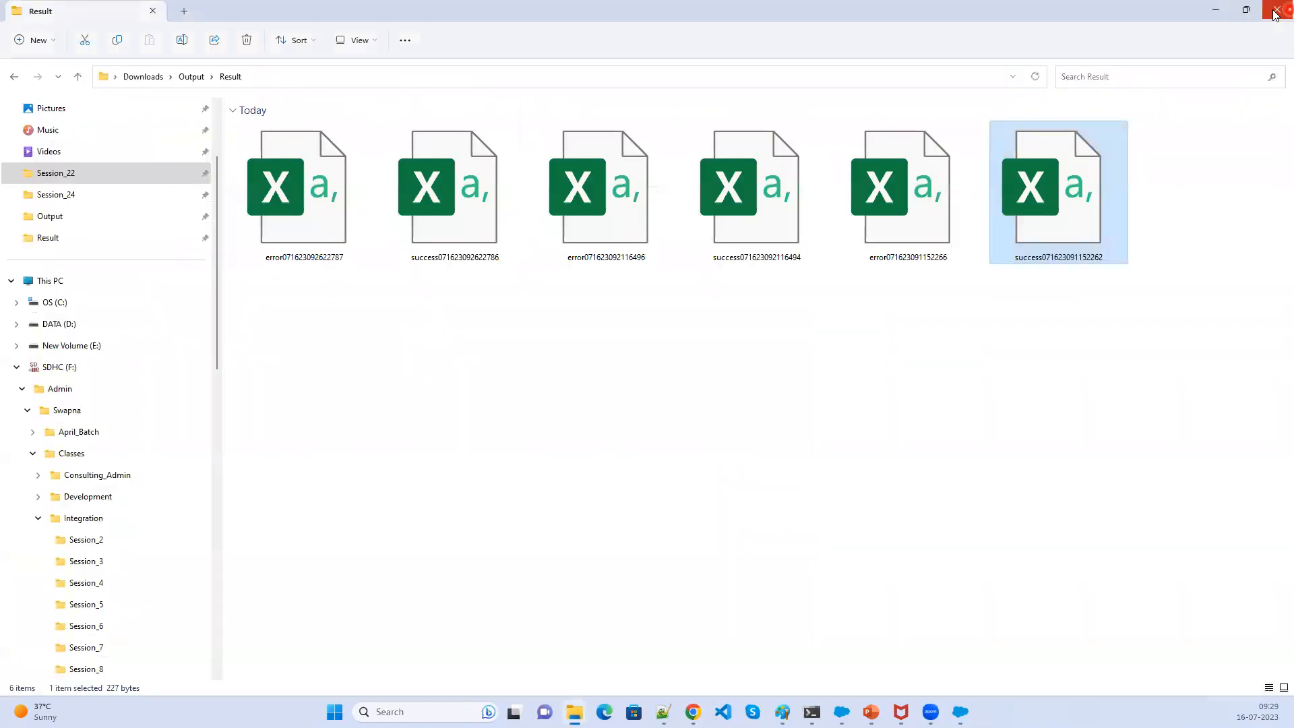
- Start a Data Loader Delete on the Hiring Manager object using the Hiring_delete CSV file
left_click(193, 78)
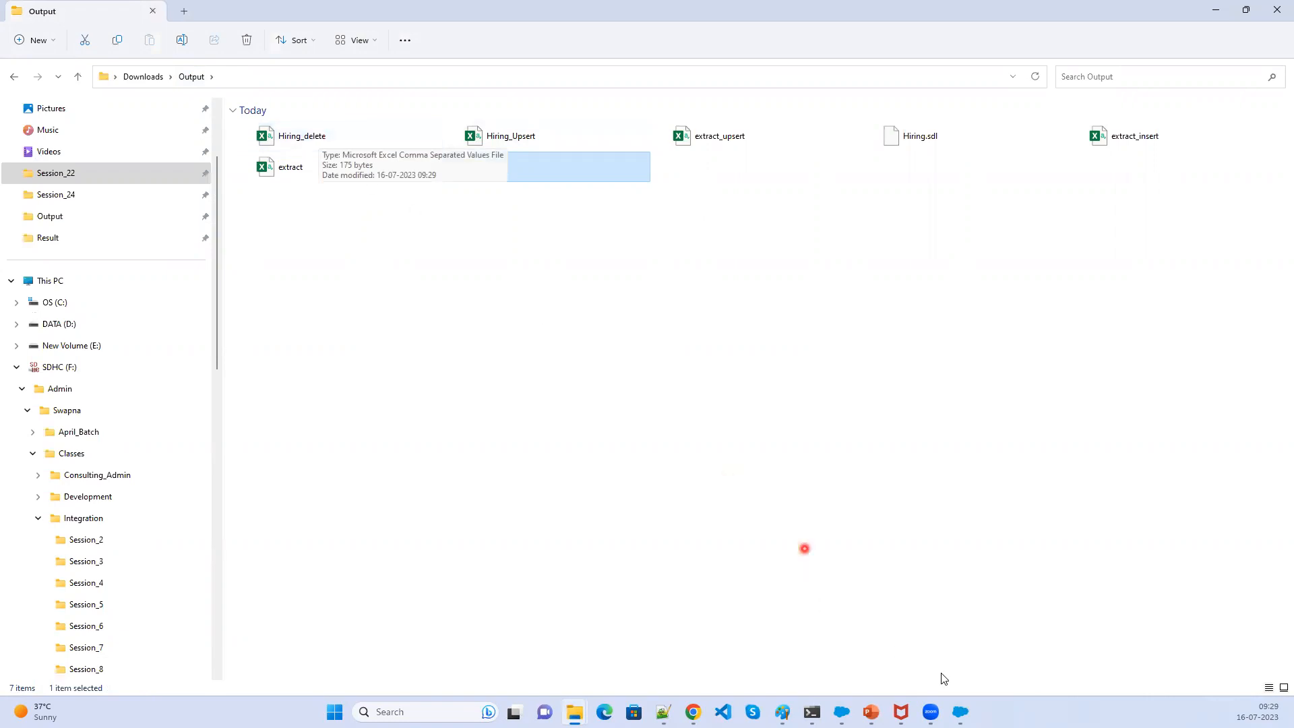
left_click(960, 712)
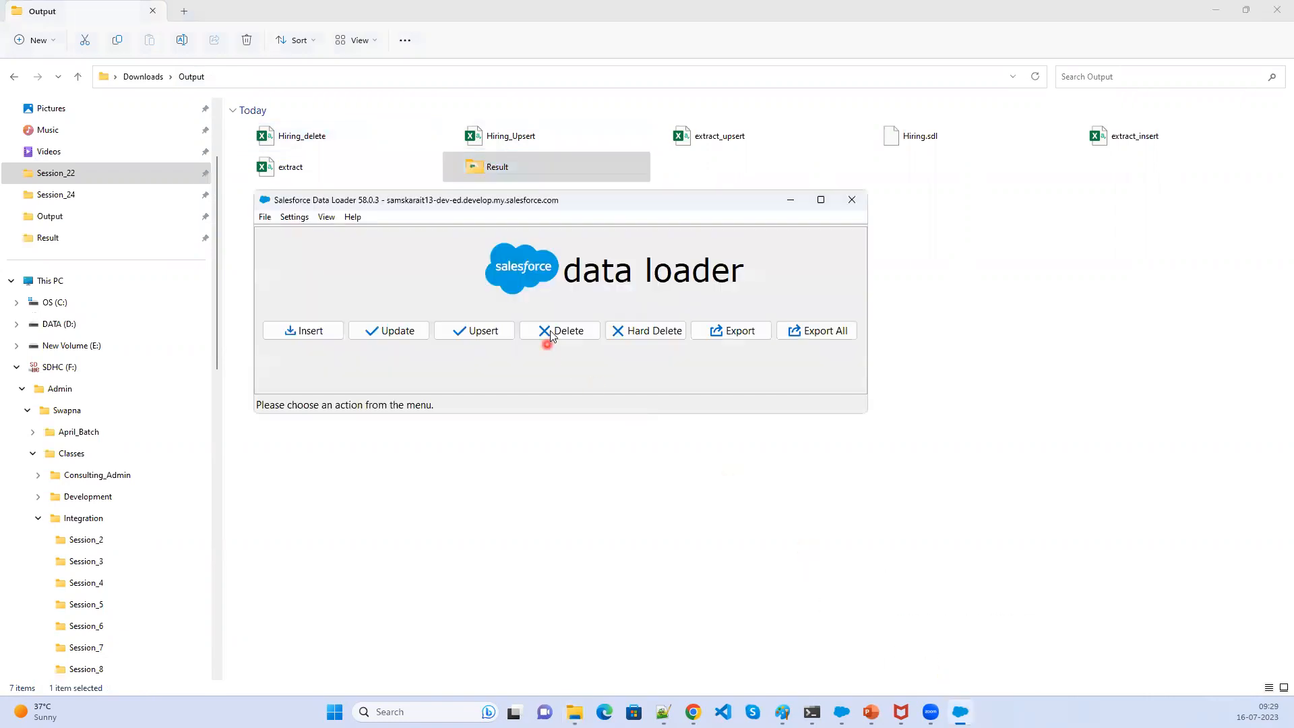
left_click(551, 331)
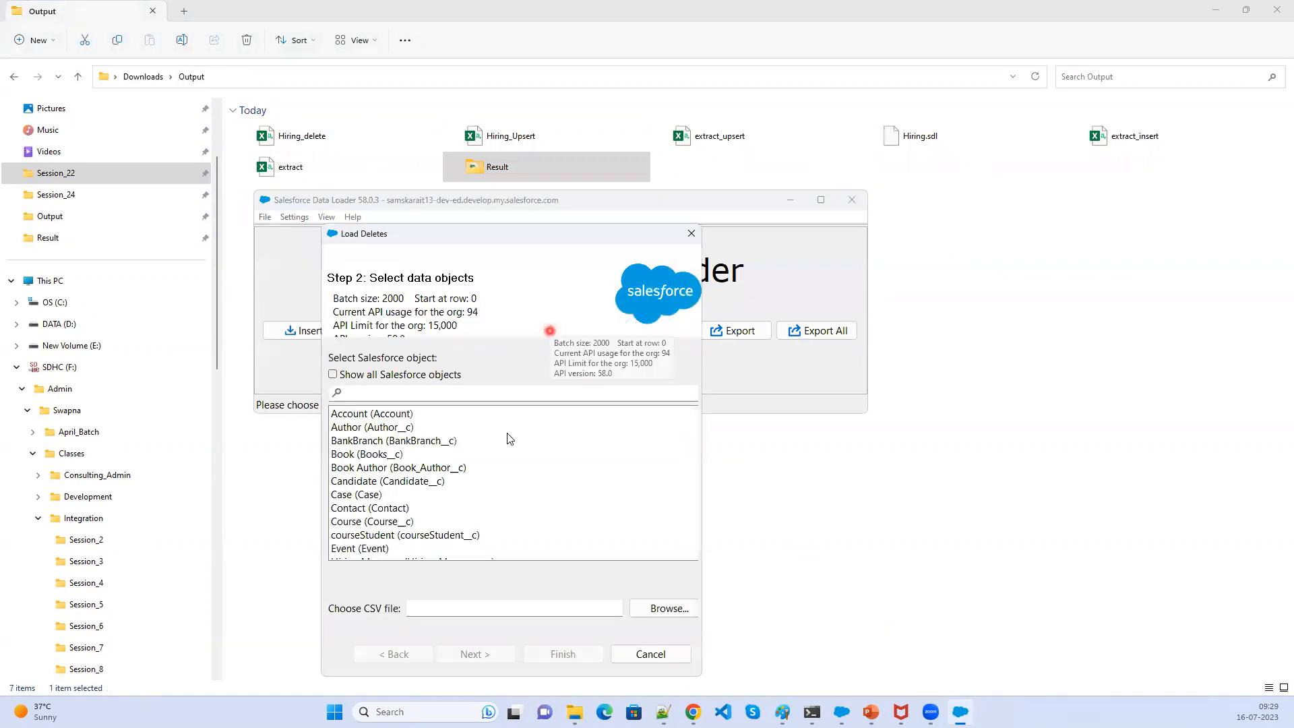
scroll(470, 529, "down", 1)
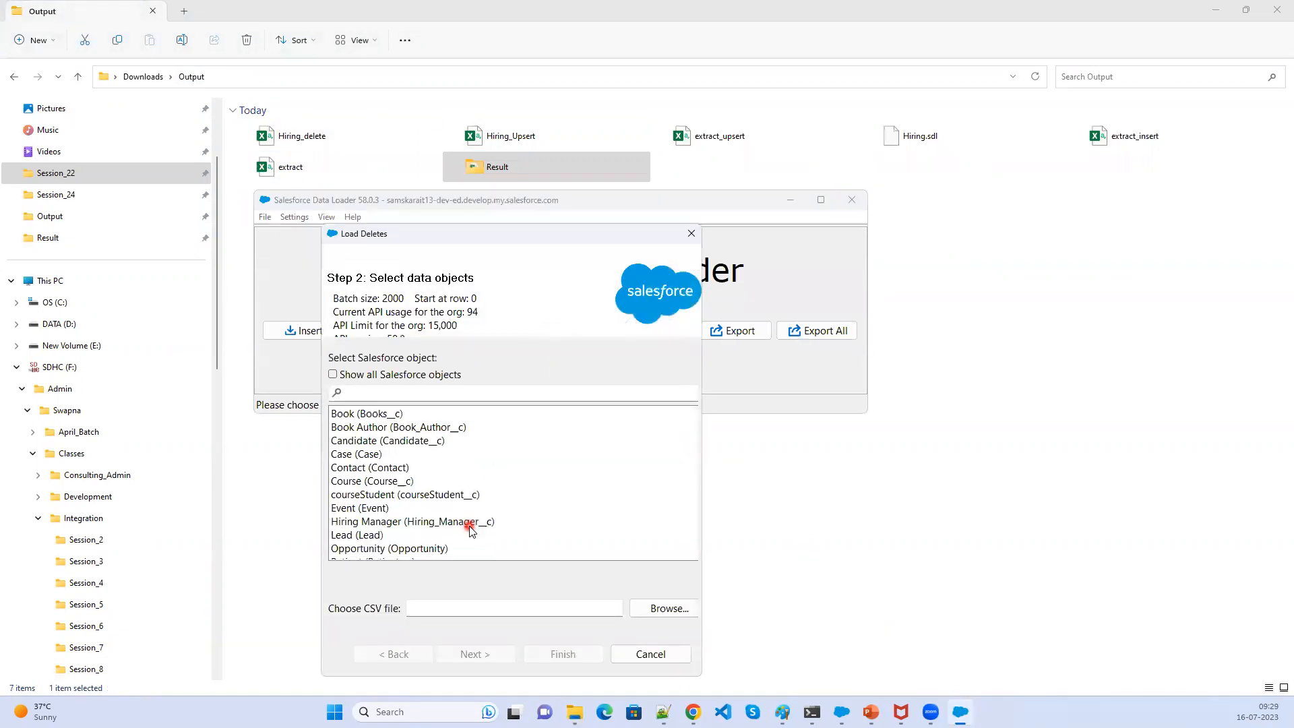
left_click(474, 523)
left_click(654, 609)
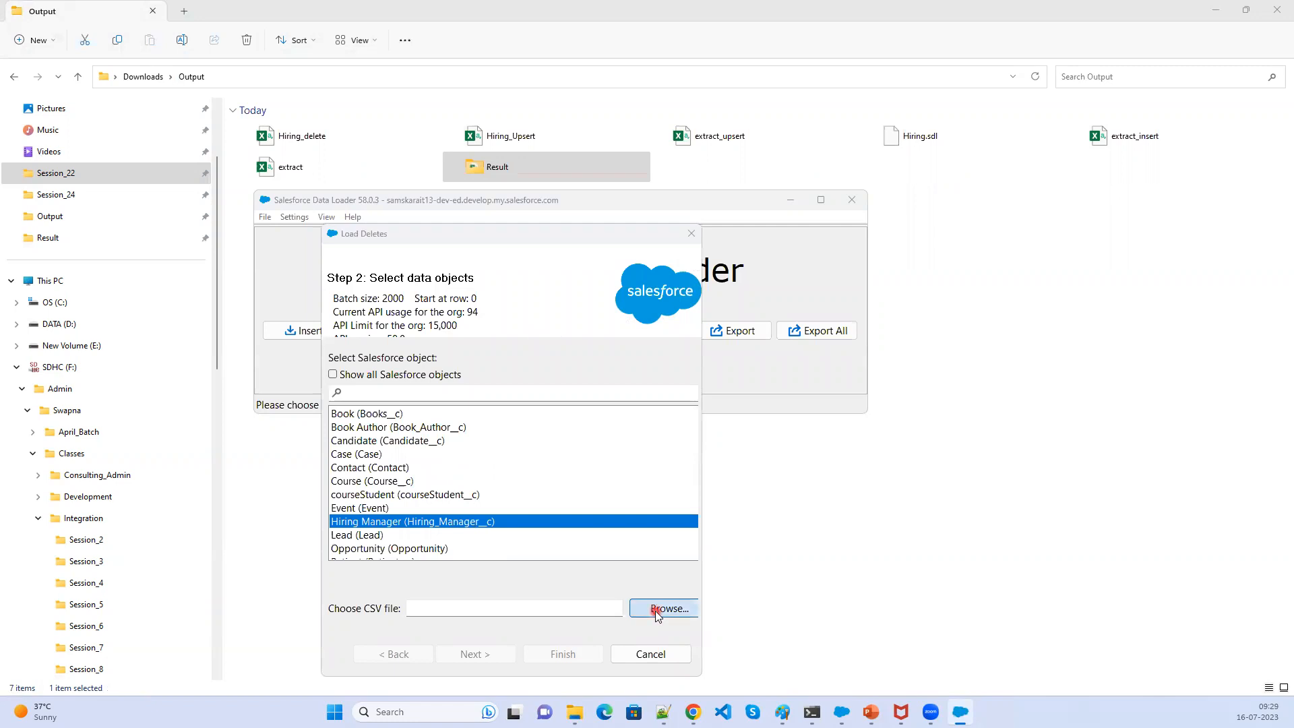
left_click(599, 371)
double_click(599, 372)
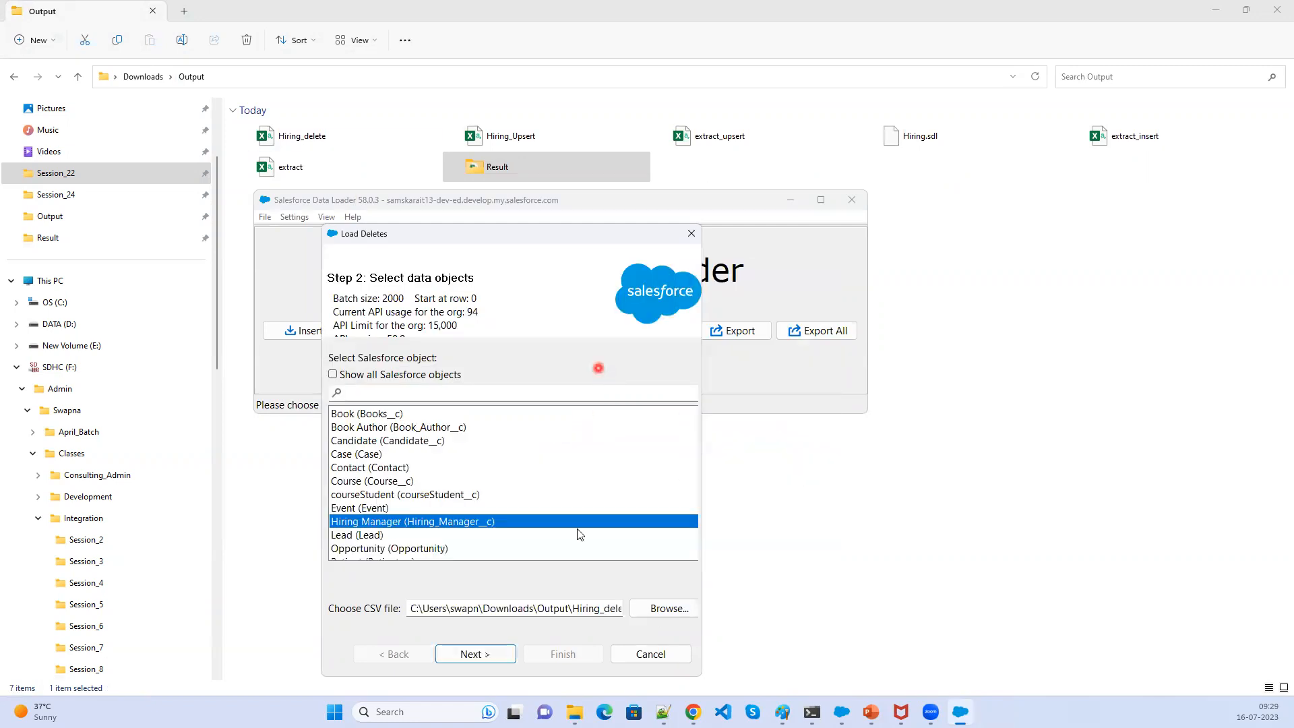
left_click(506, 654)
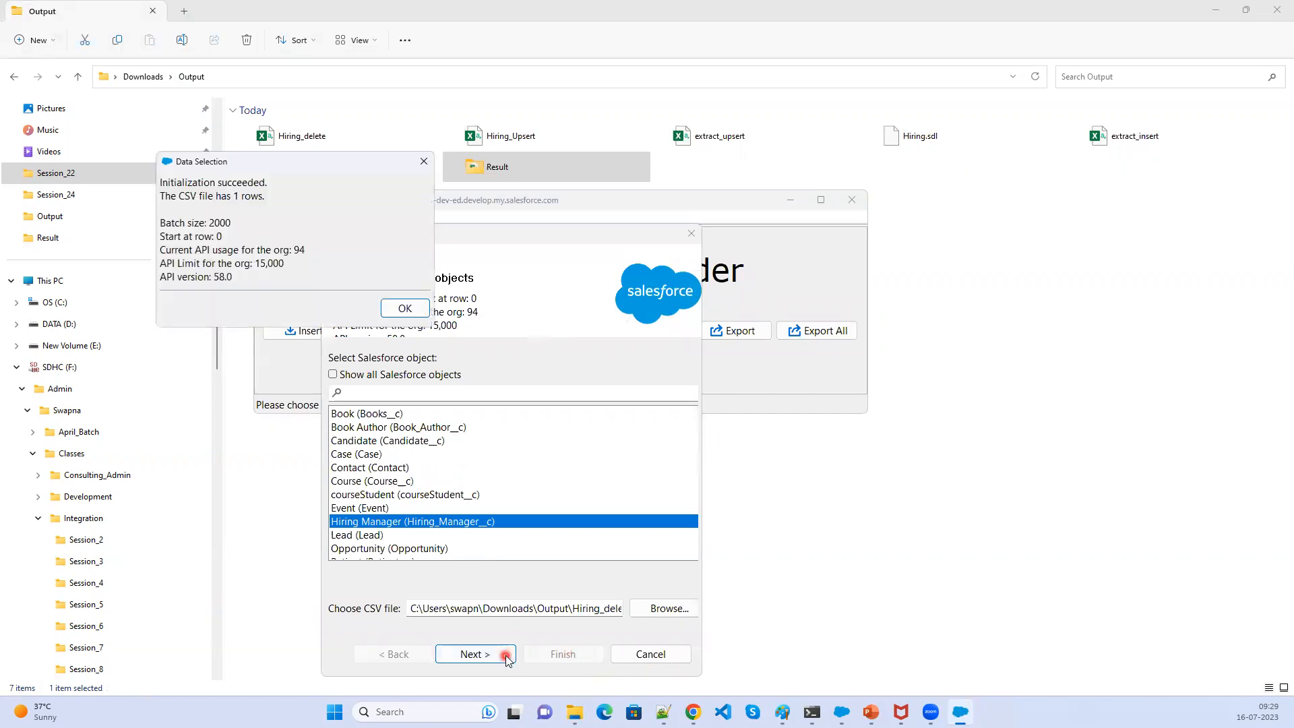
left_click(414, 308)
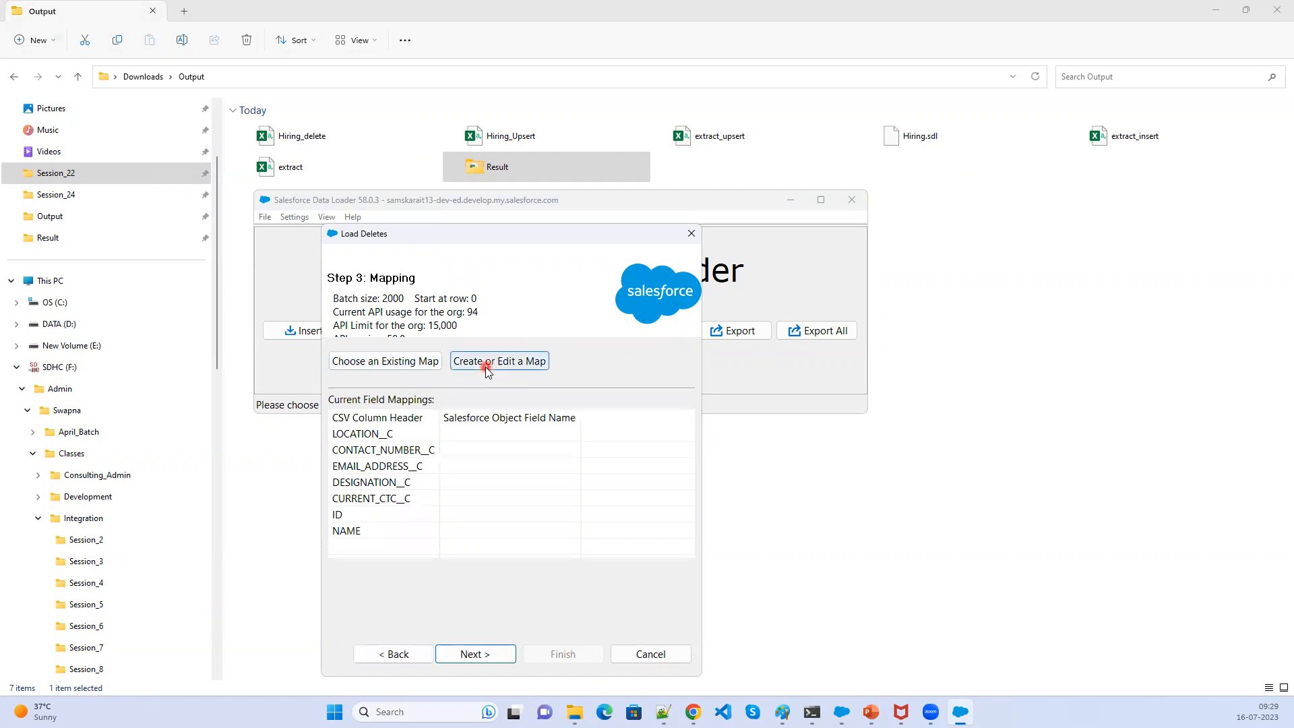
- Load the Hiring.sdl field mapping and add a mapping of the Id field to the ID column
left_click(412, 362)
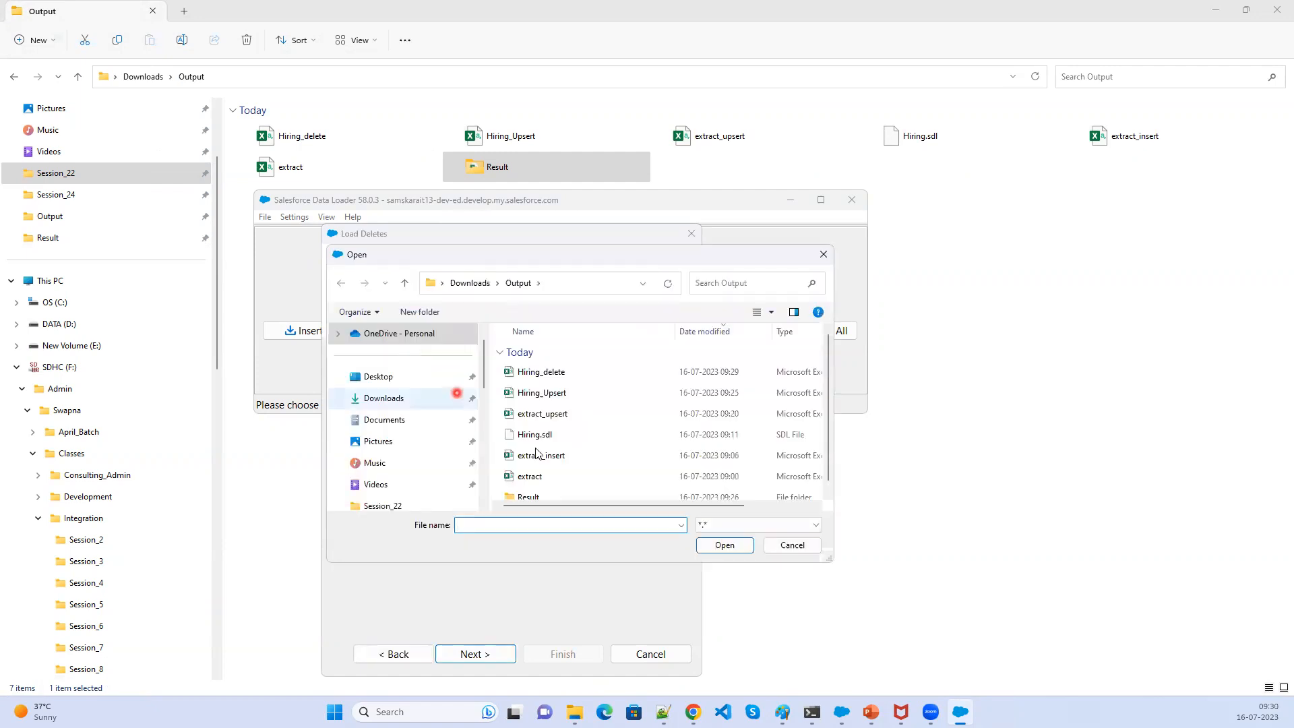
left_click(575, 438)
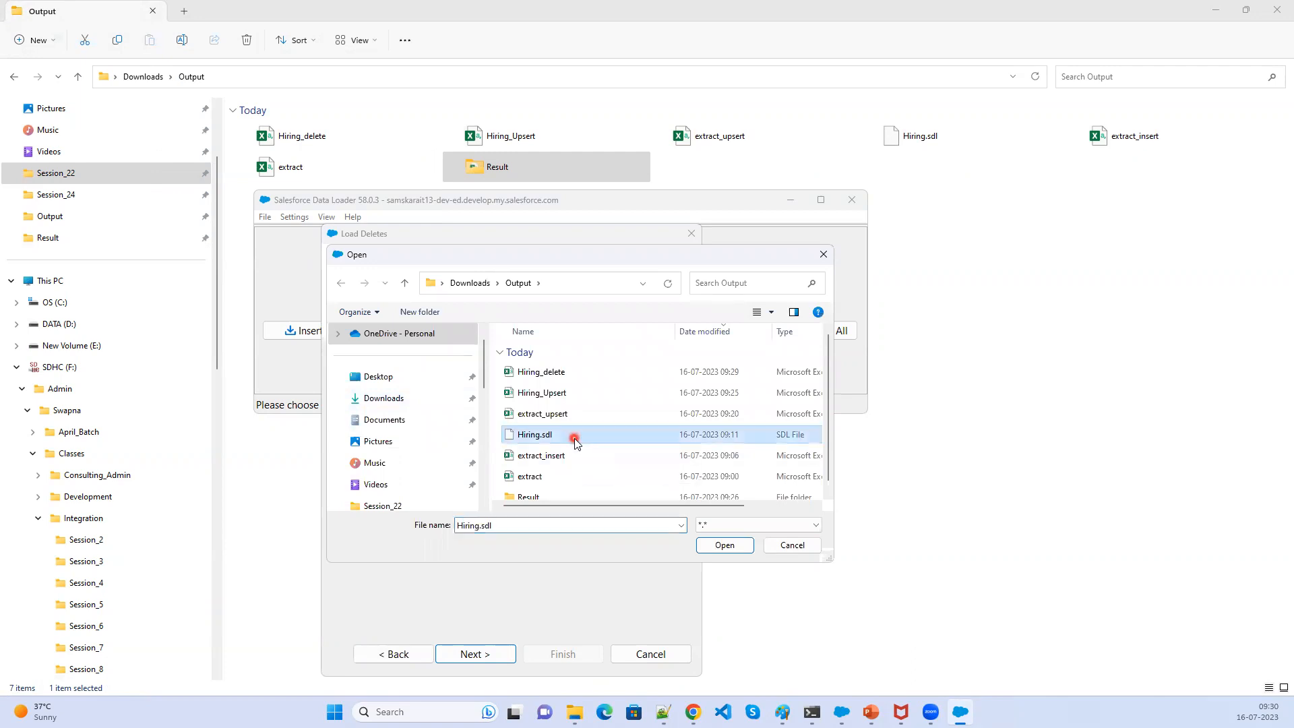
left_click(719, 548)
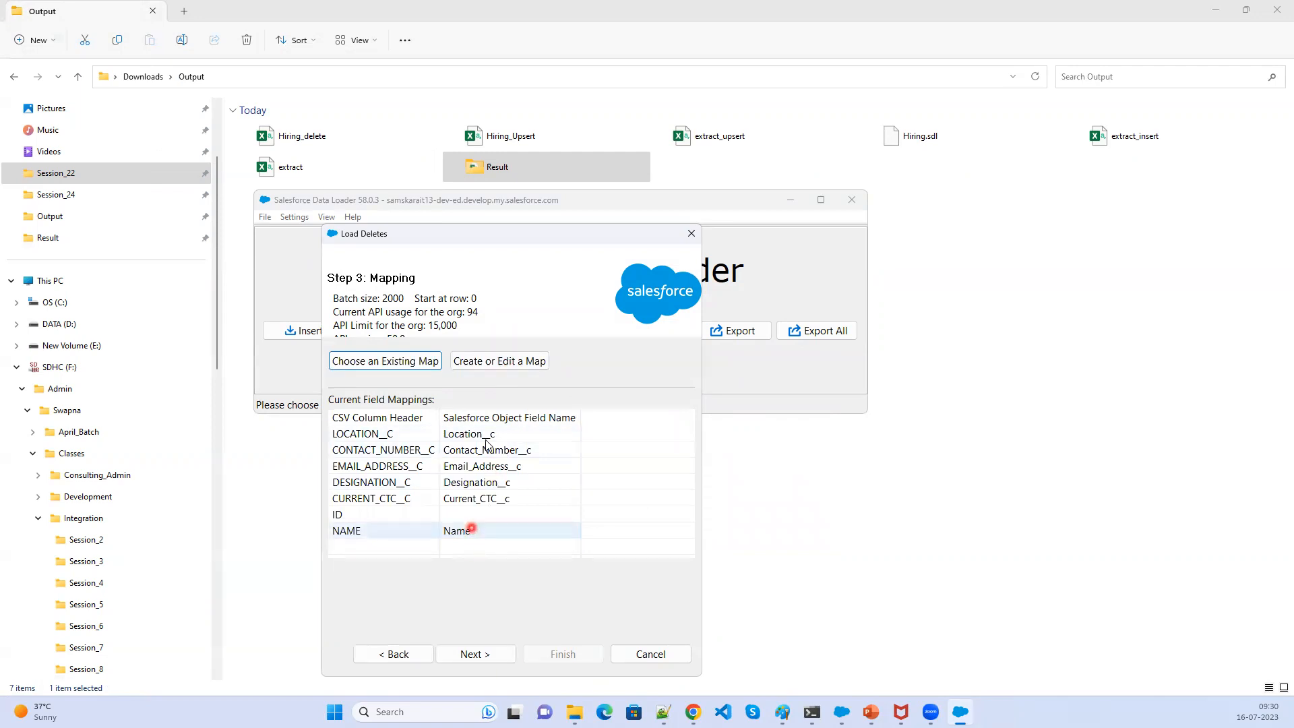
left_click(493, 367)
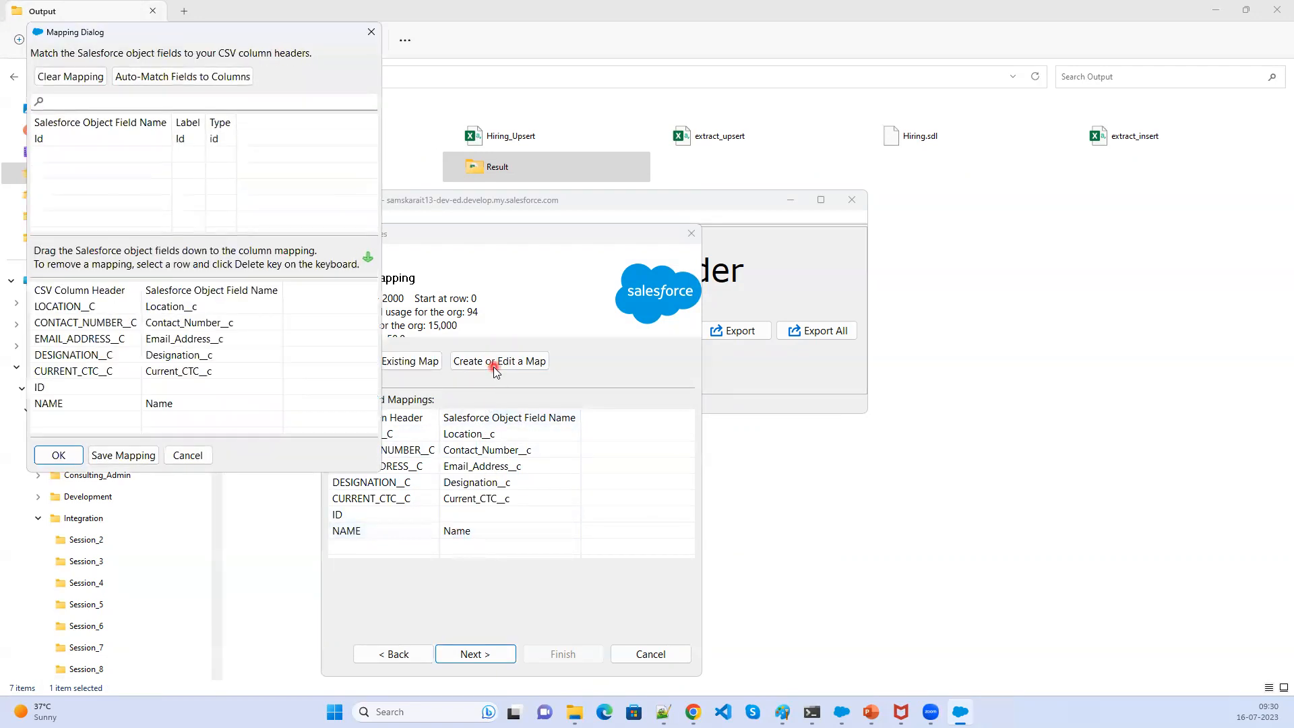
left_click(177, 145)
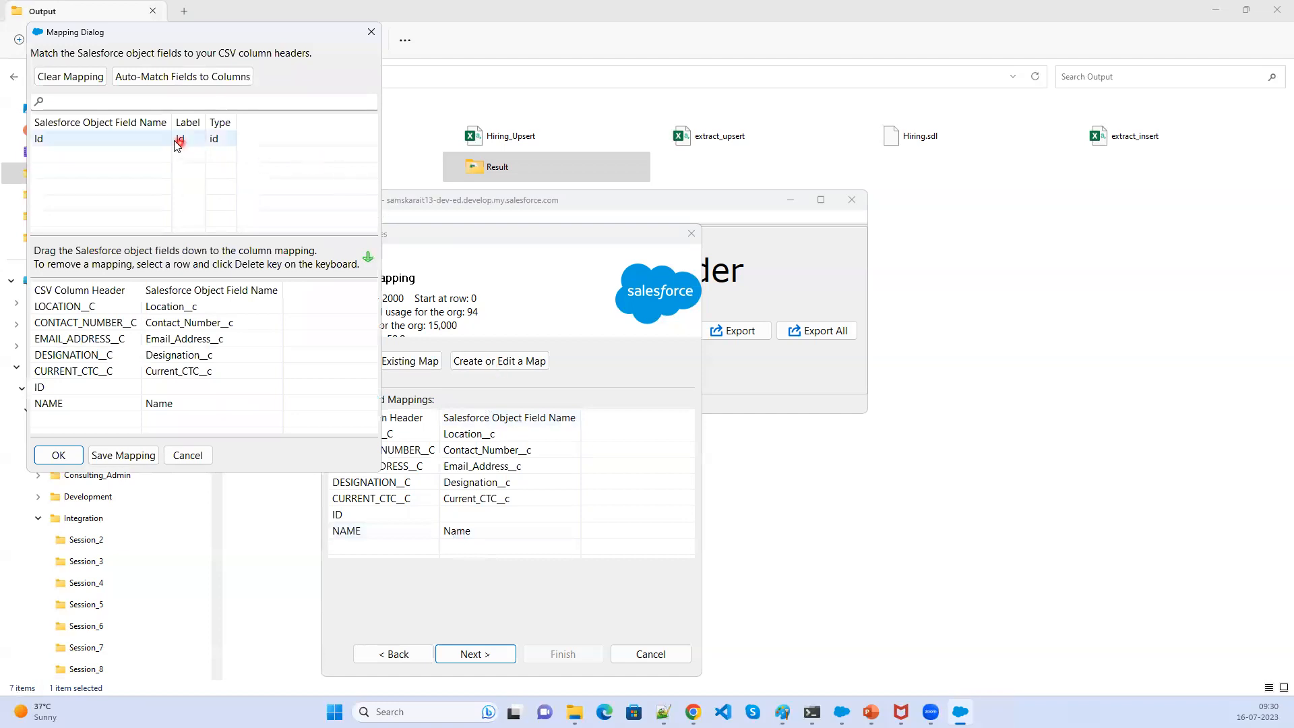
left_click_drag(177, 145, 181, 395)
left_click(58, 455)
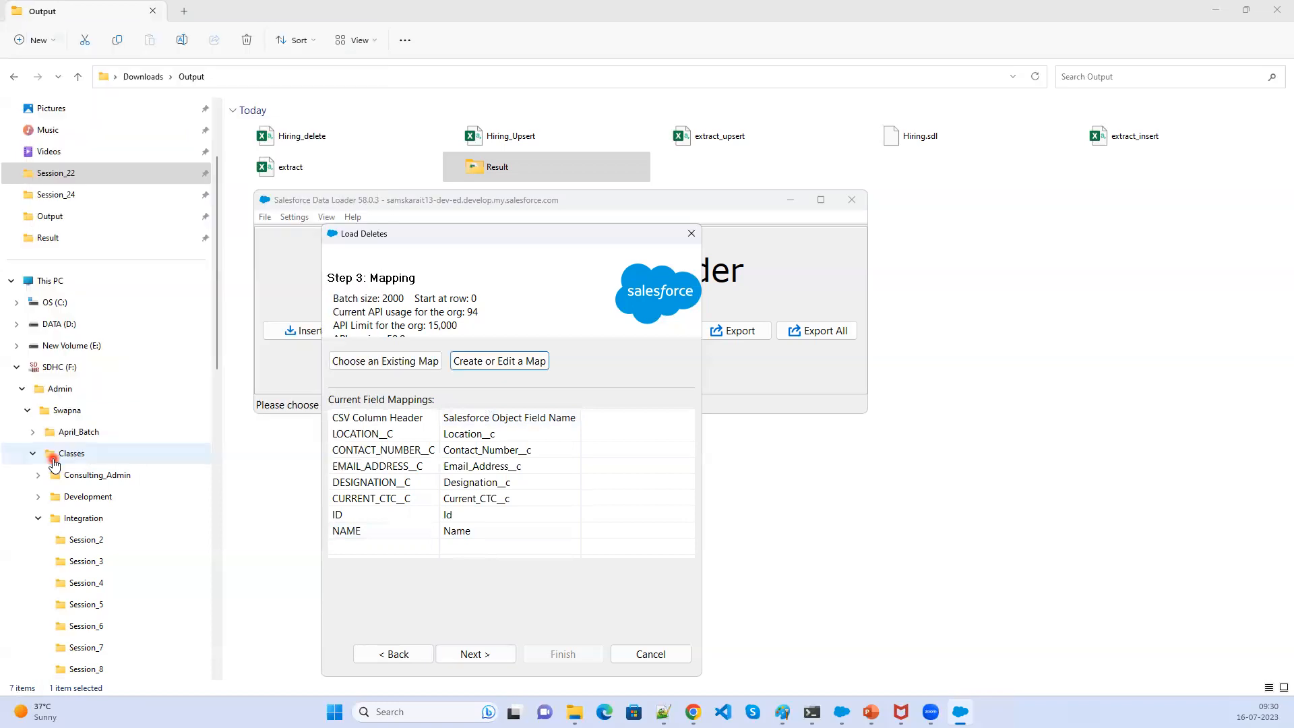
- Keep the Result folder as output directory, finish the delete and confirm the Recycle Bin warning
left_click(474, 658)
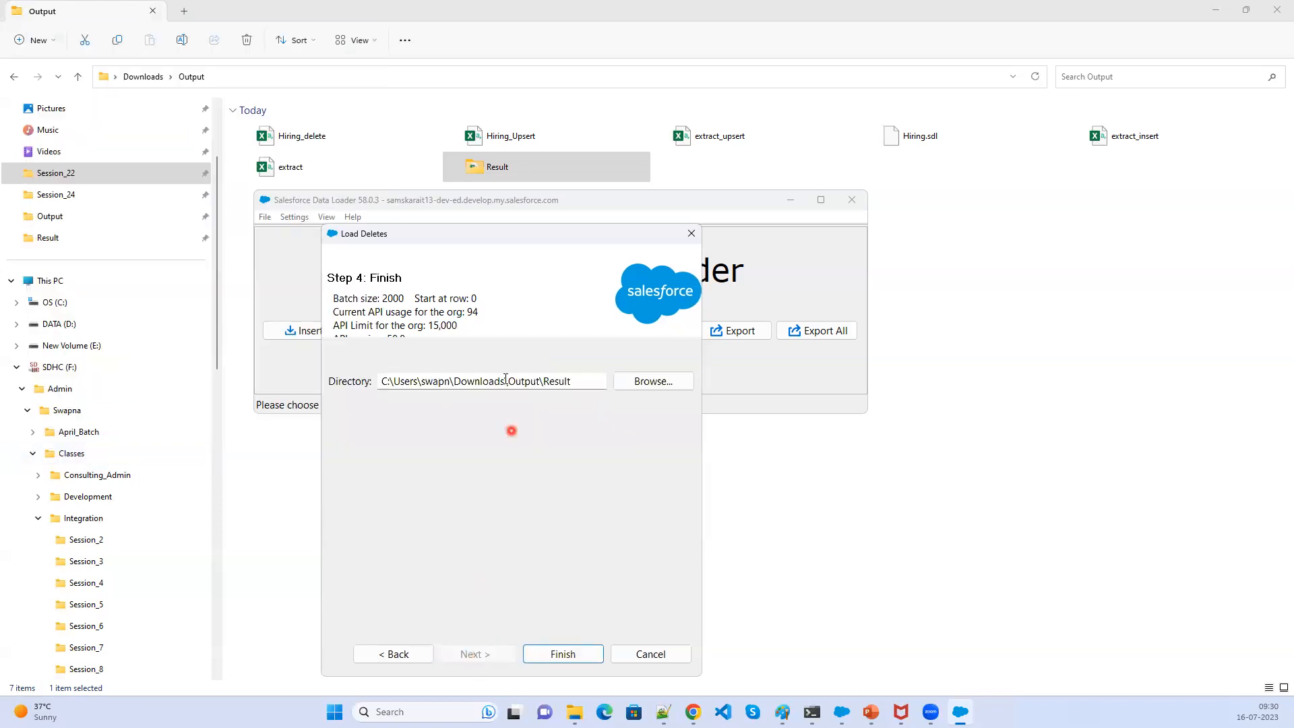
left_click(562, 656)
left_click(691, 405)
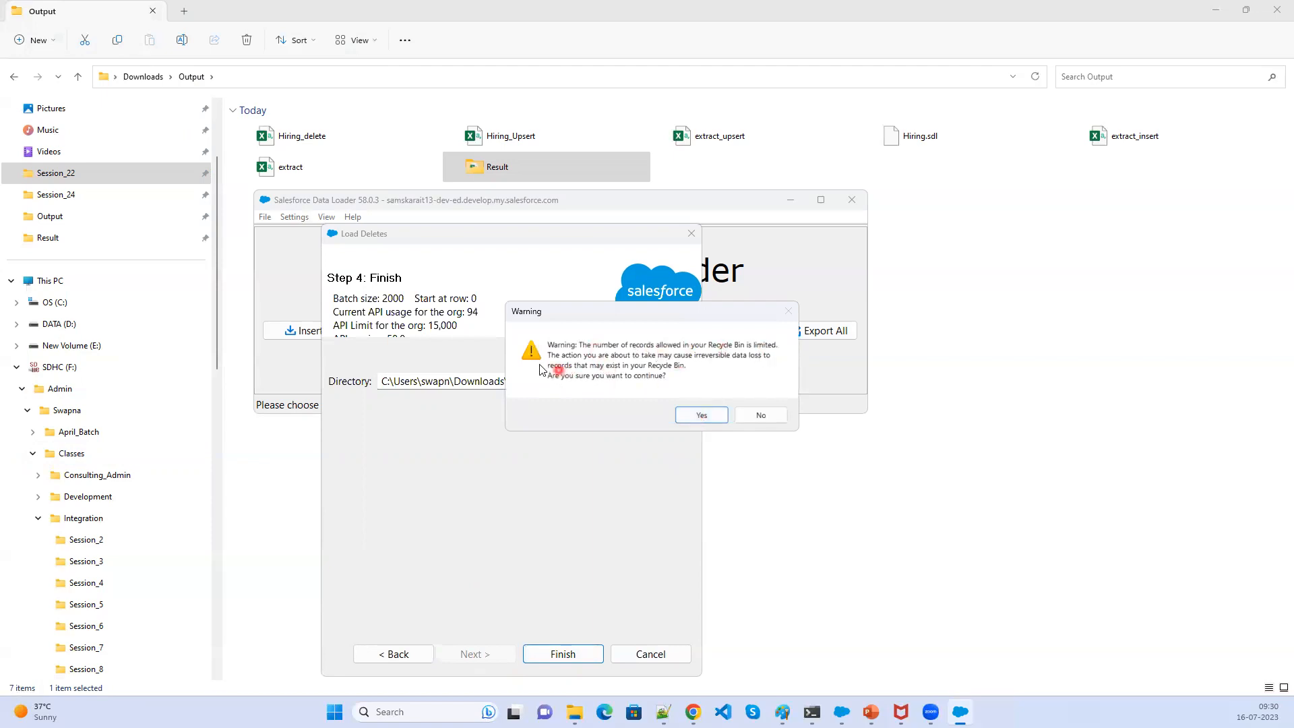
left_click(692, 420)
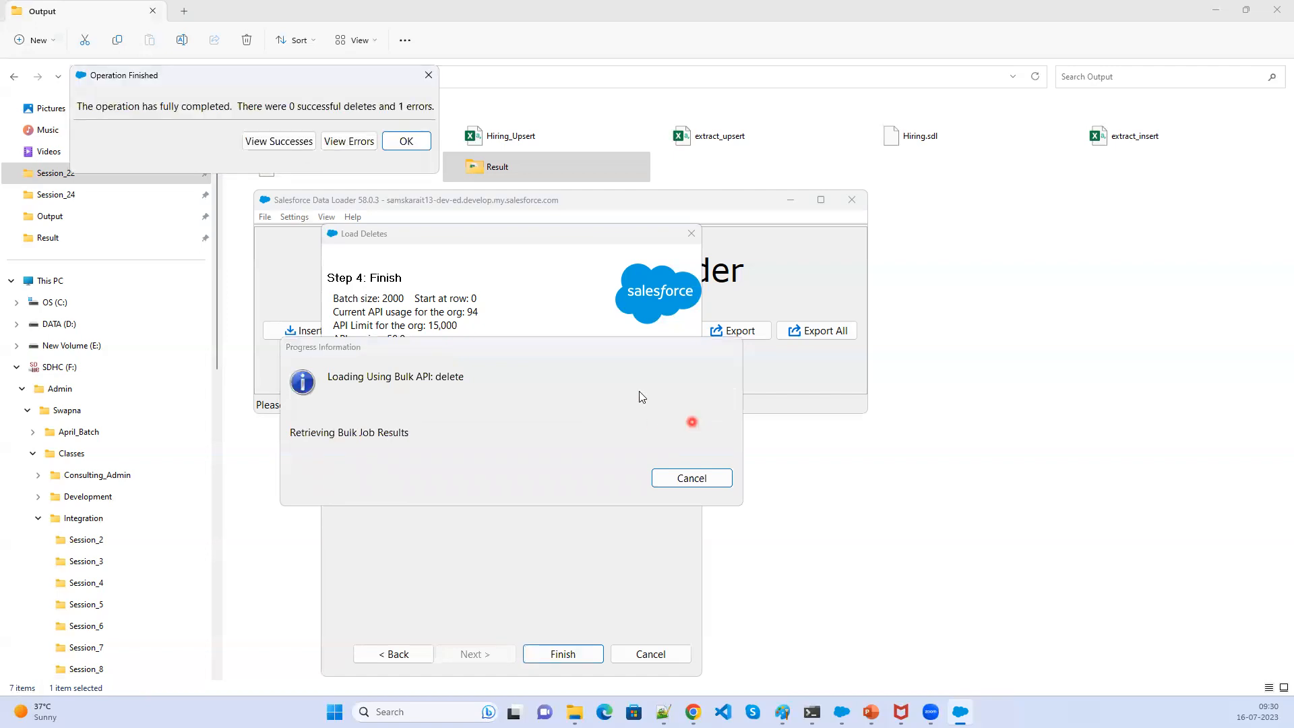
- Review the delete error file in the CSV viewer, then close it and the completion dialog
left_click(341, 141)
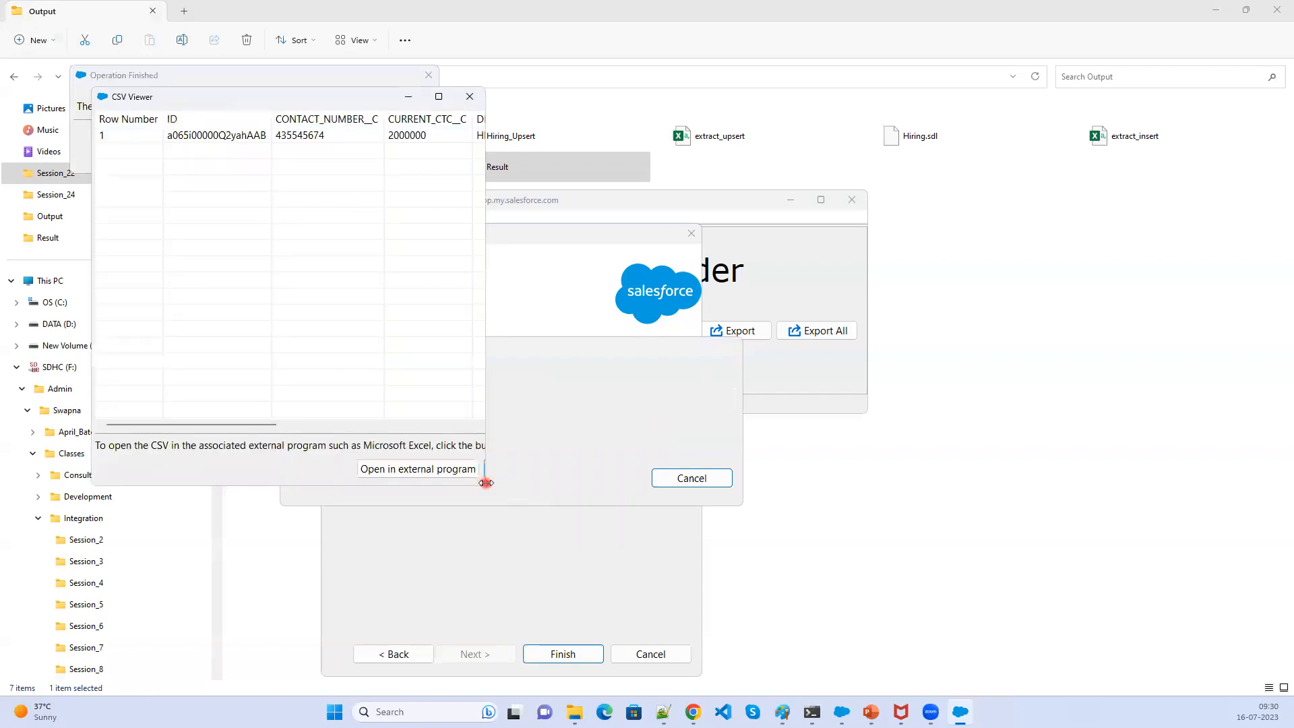
left_click_drag(486, 483, 1206, 485)
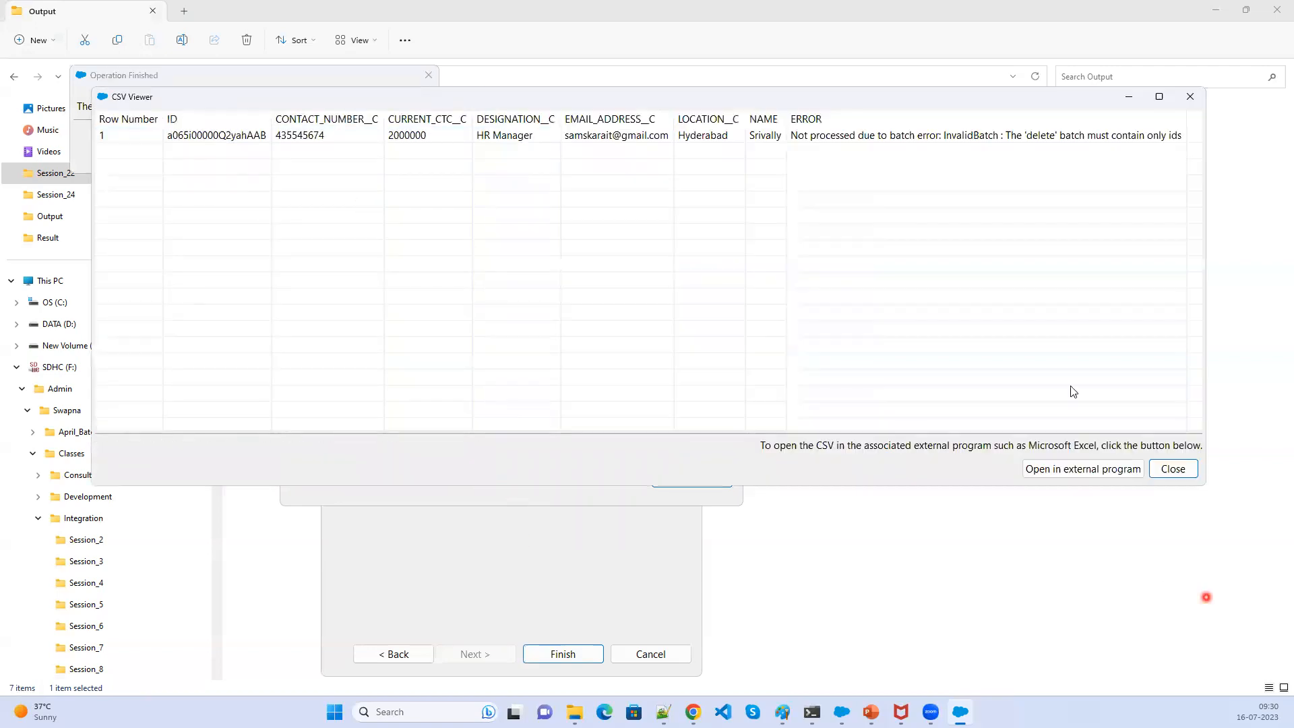
left_click(986, 136)
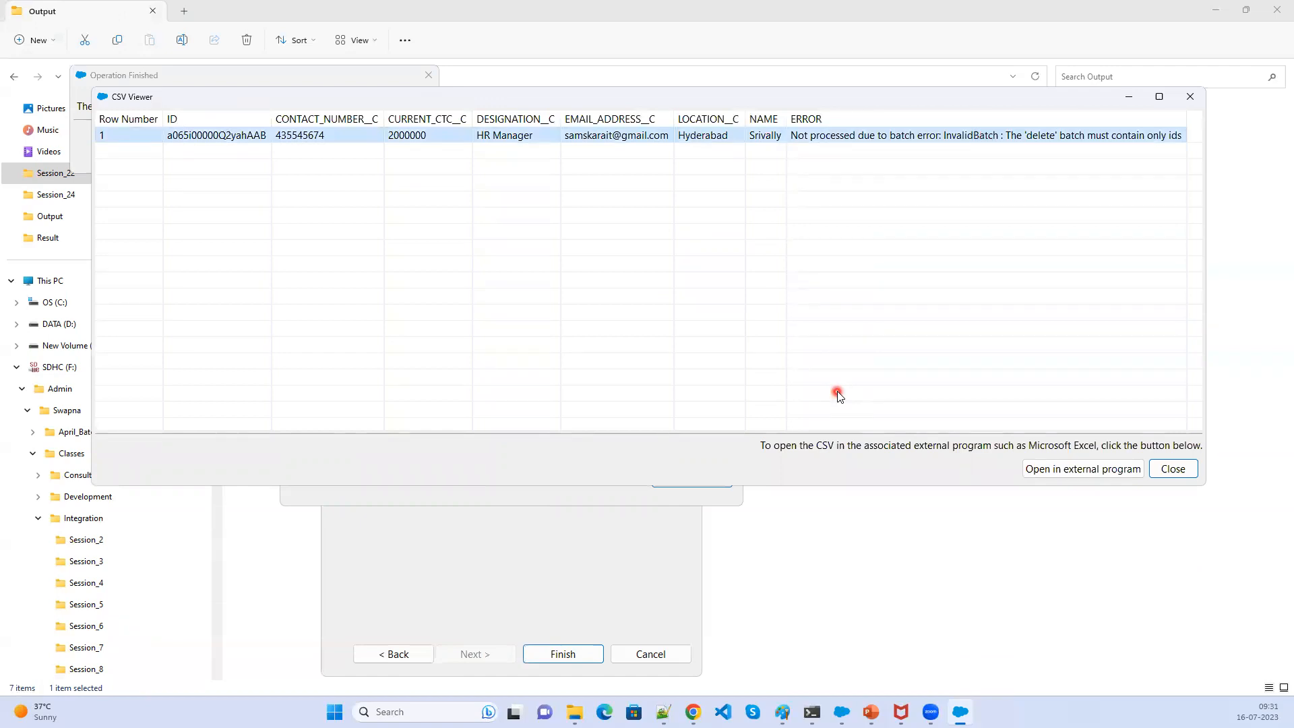
left_click(1192, 95)
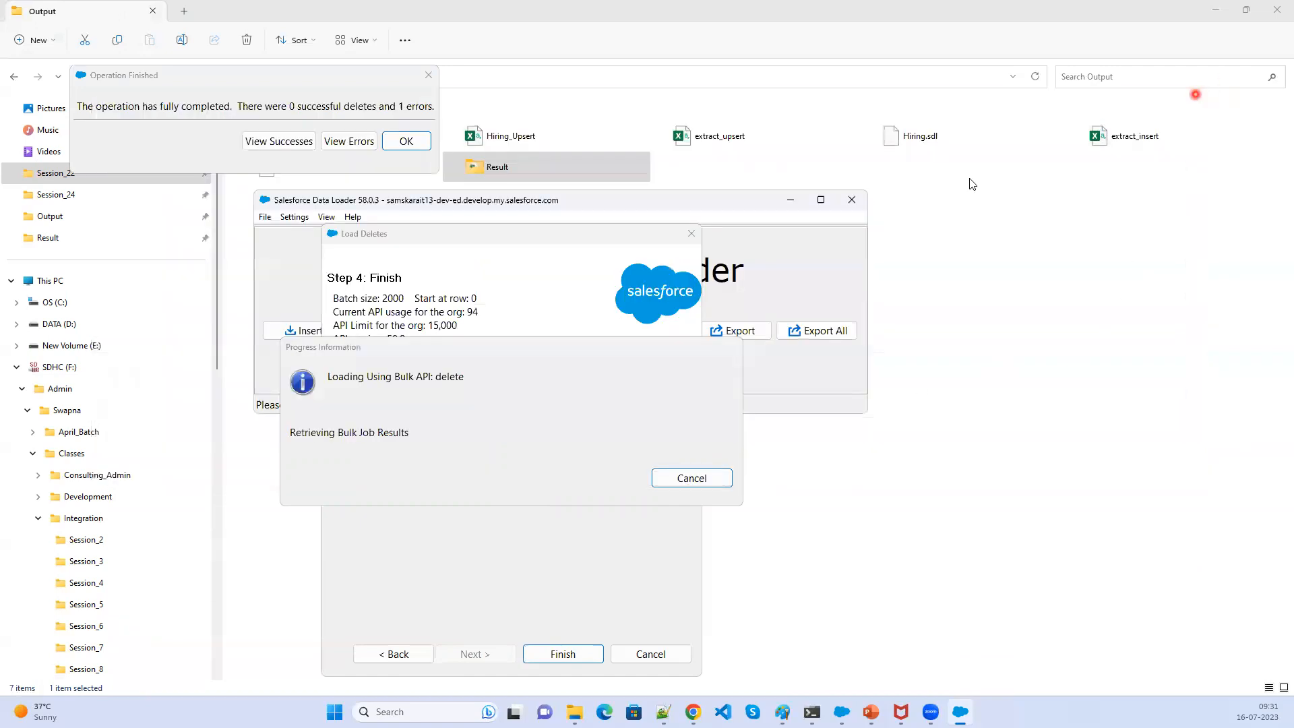
left_click(424, 141)
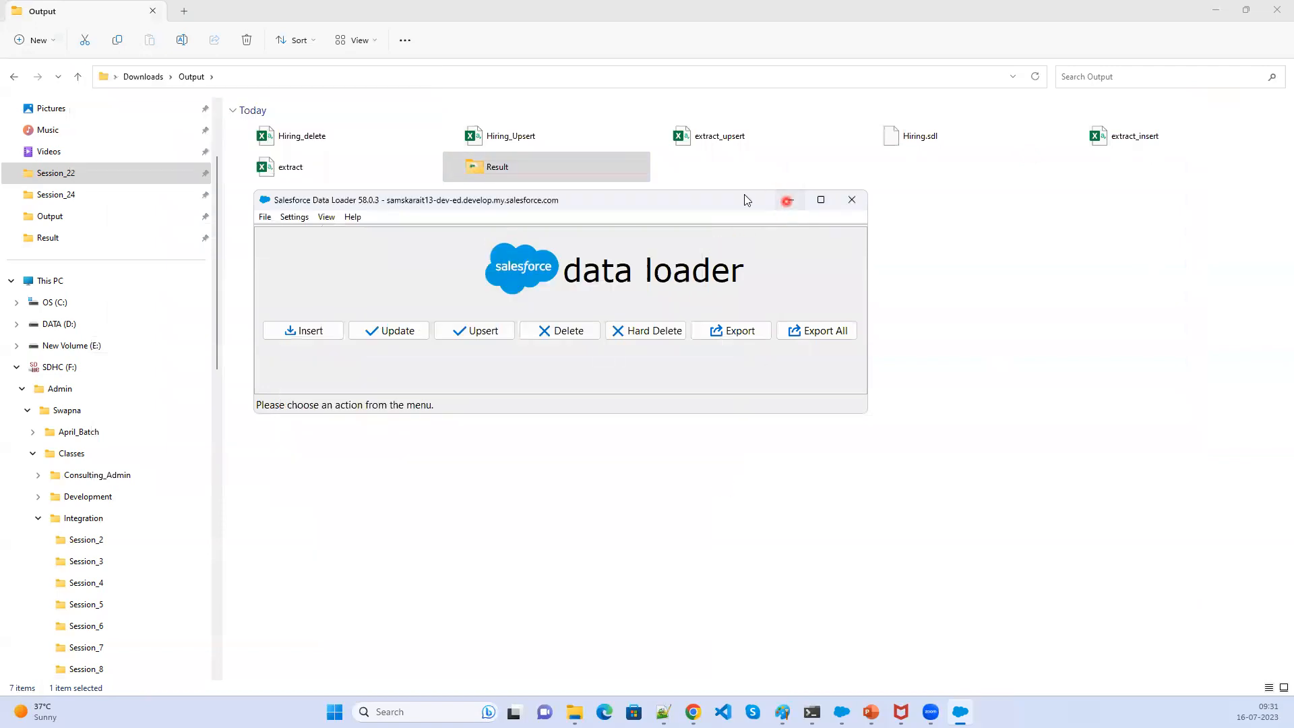
- Open the delete error file from the Result folder and read its error message, then close it
double_click(507, 165)
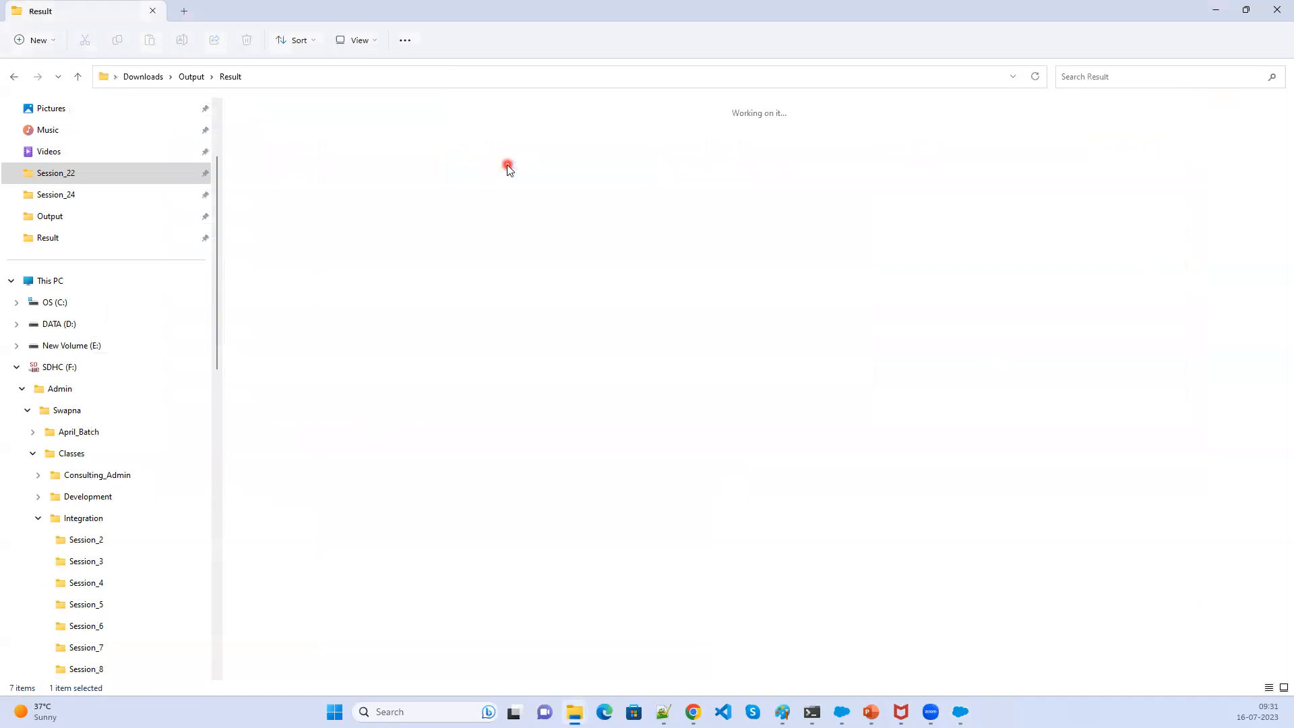
double_click(310, 227)
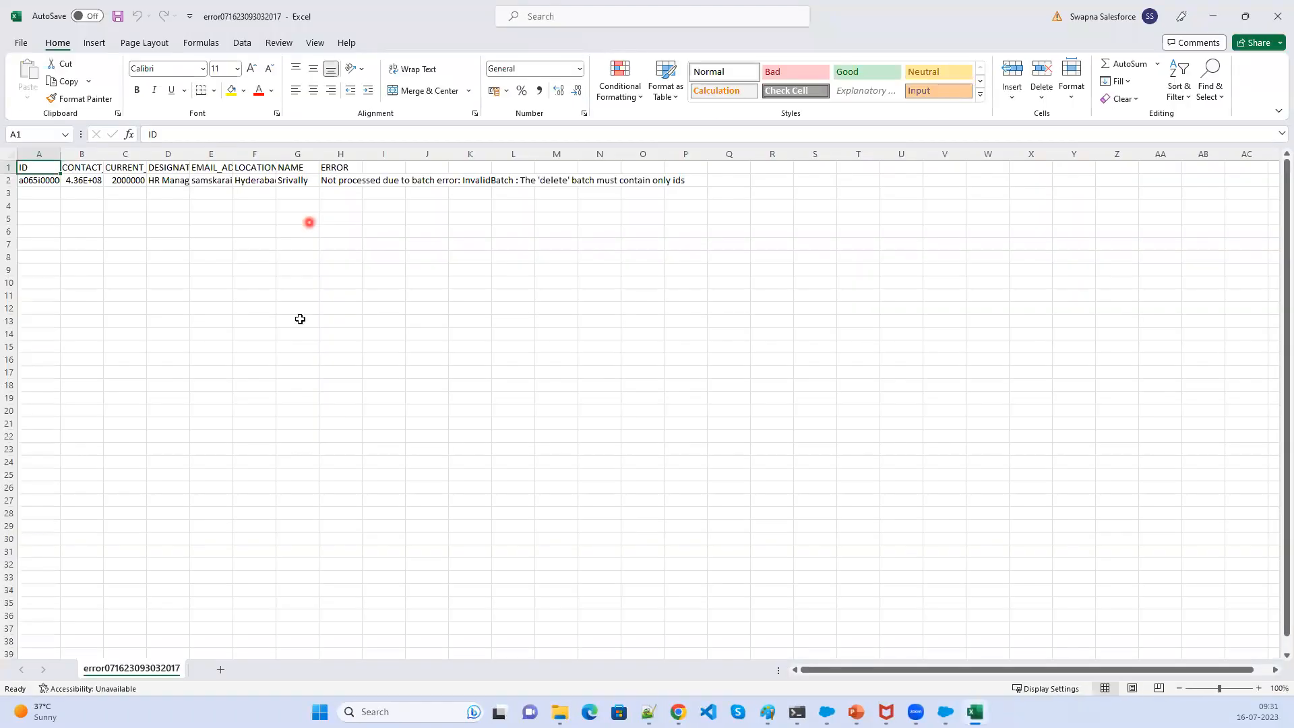
scroll(323, 383, "up", 4, "ctrl")
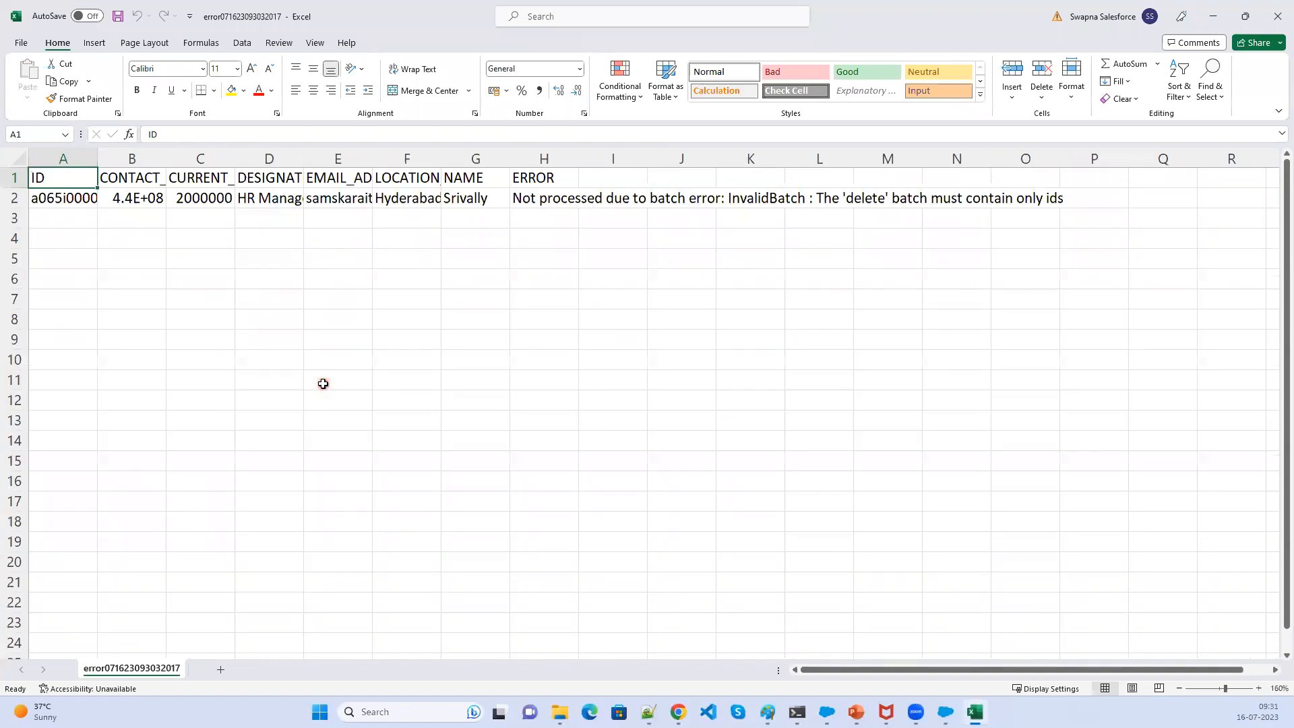
scroll(323, 383, "up", 2, "ctrl")
left_click(657, 210)
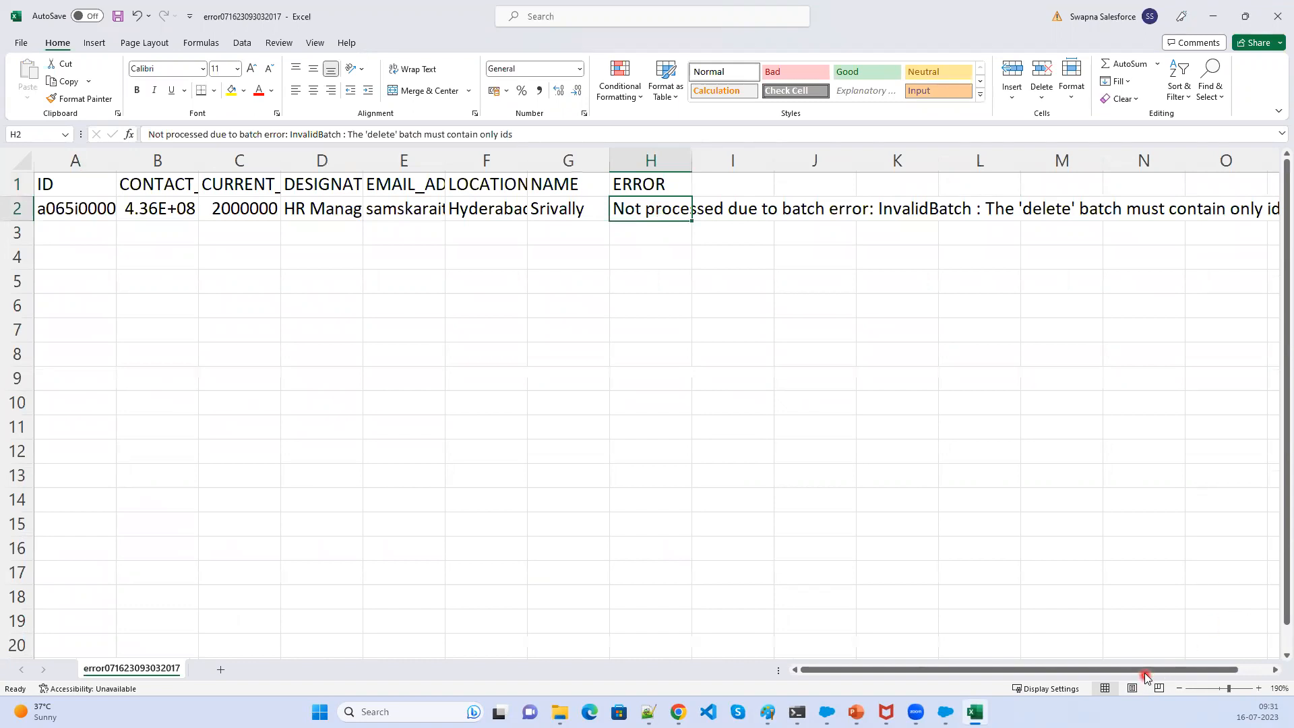
left_click_drag(1145, 672, 1197, 672)
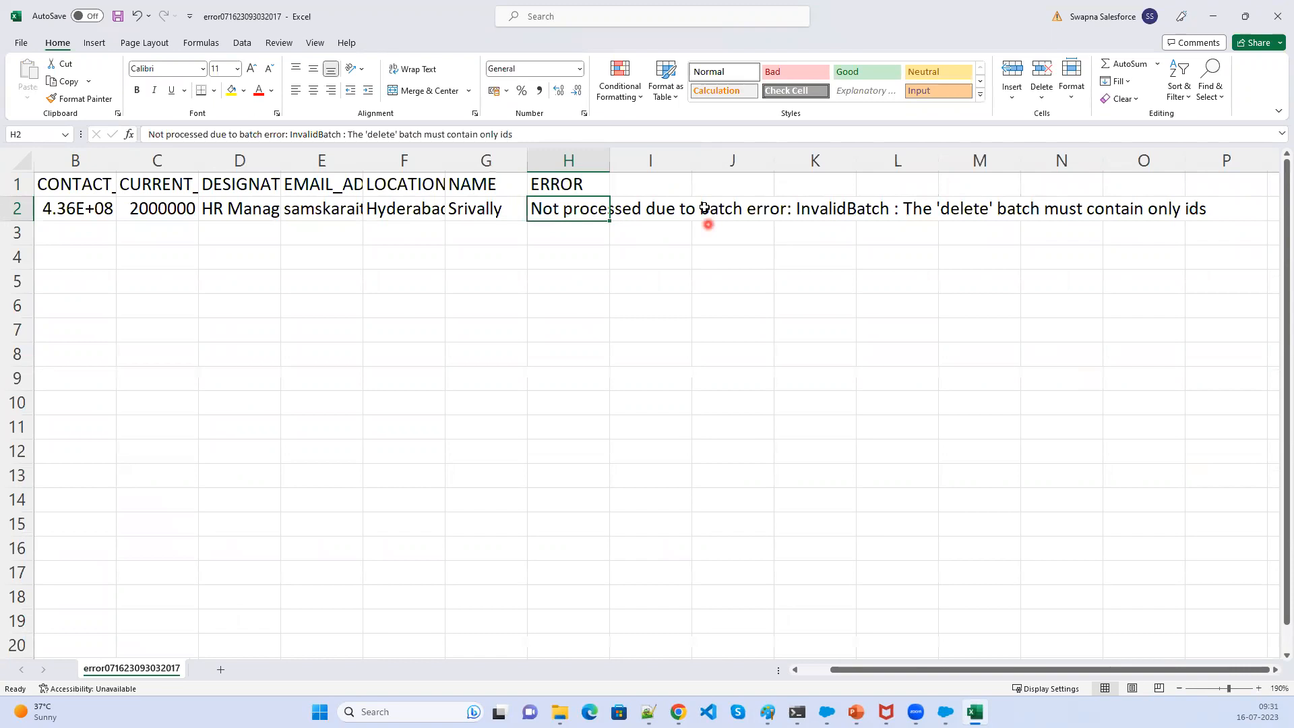
left_click(1273, 19)
- Delete every column except ID from the Hiring_delete file and save it in its current format
left_click(191, 76)
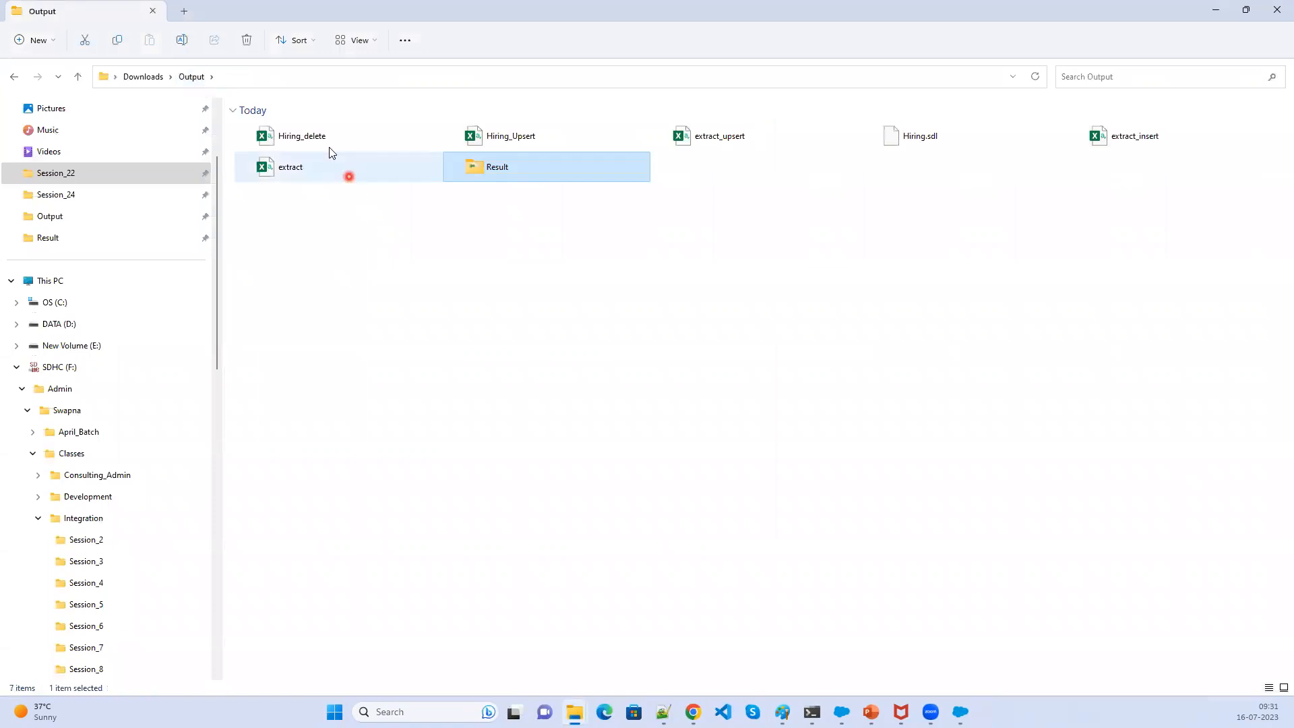
left_click(308, 137)
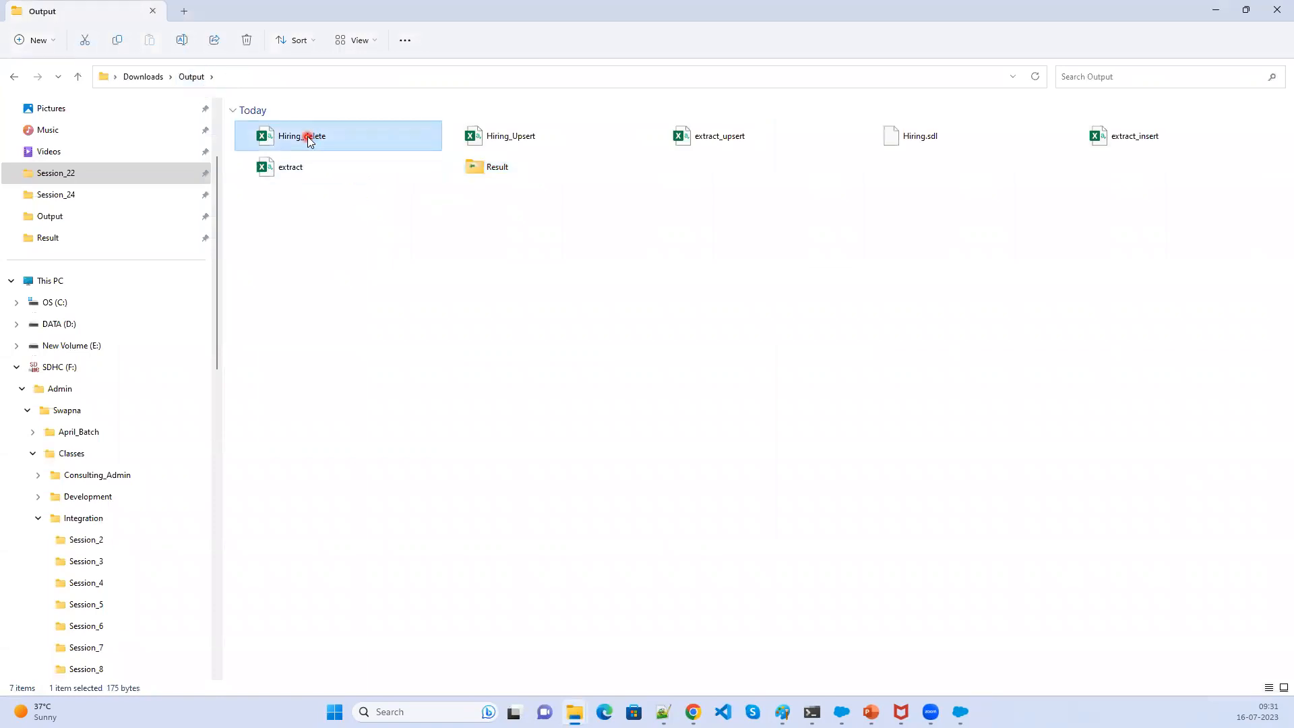
double_click(309, 137)
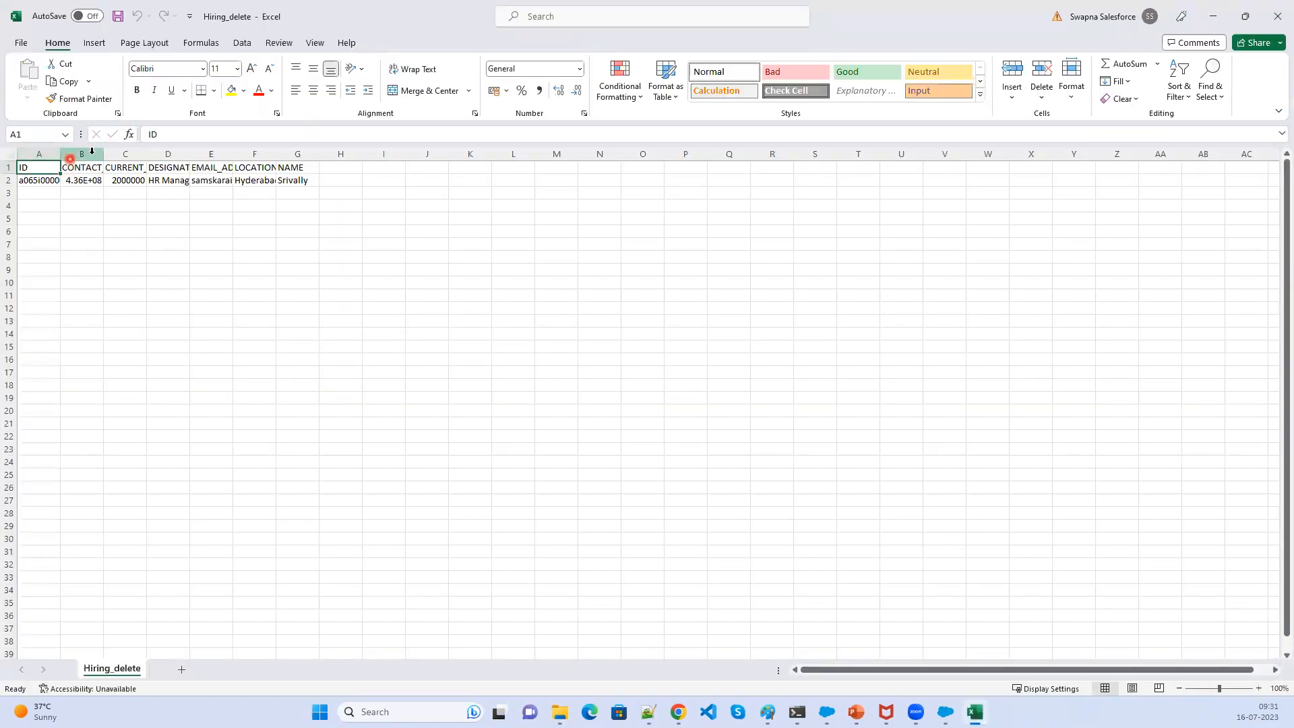
left_click(90, 154)
left_click_drag(117, 150, 303, 155)
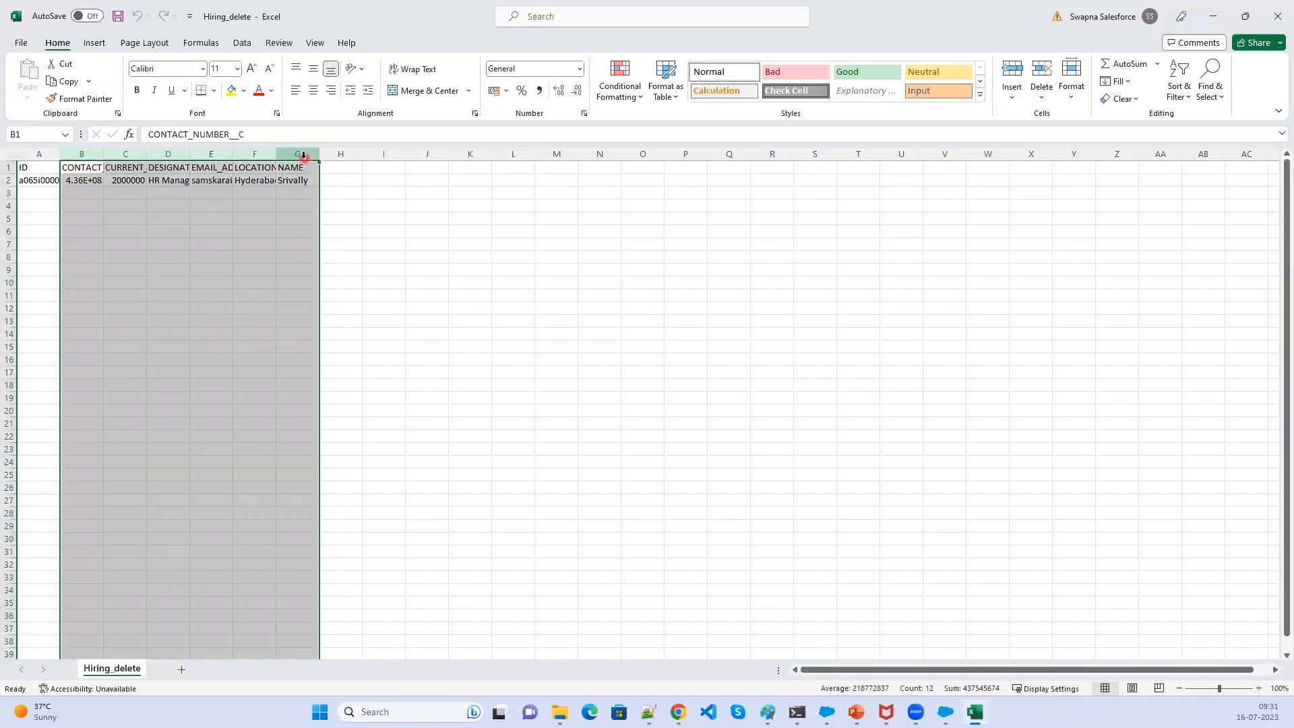
right_click(304, 155)
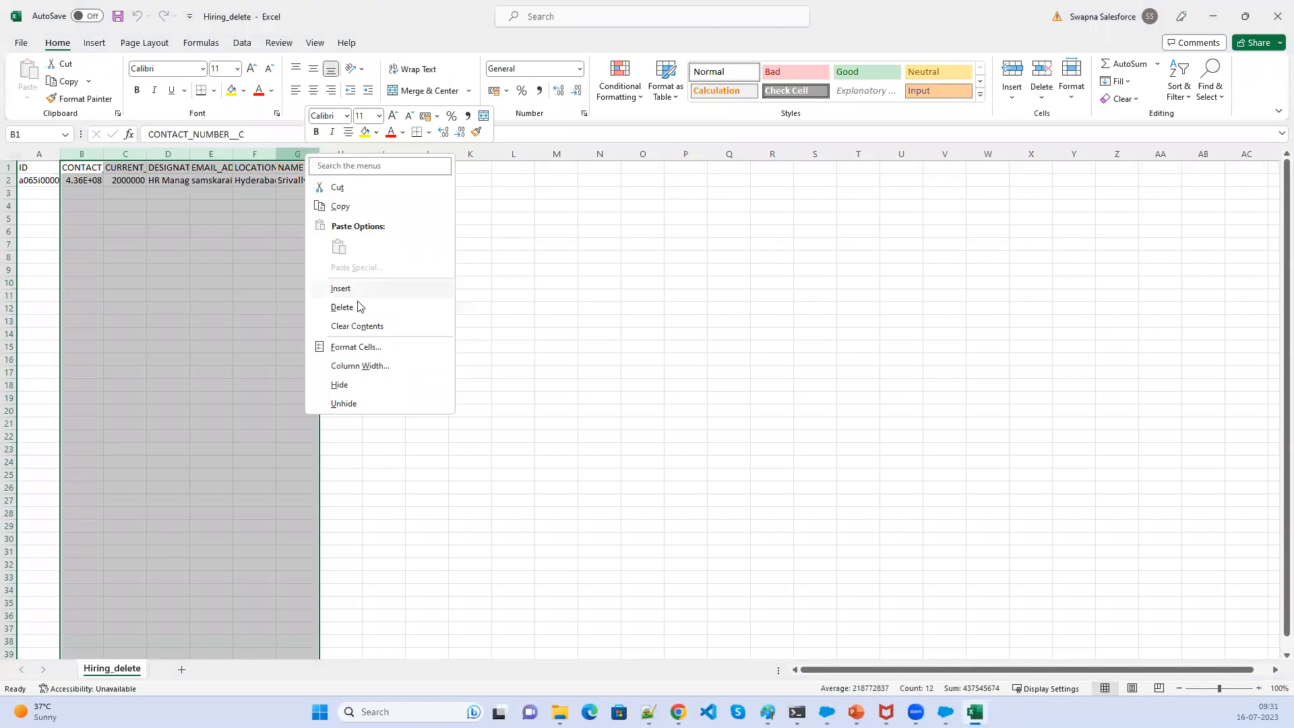
left_click(358, 300)
left_click(45, 182)
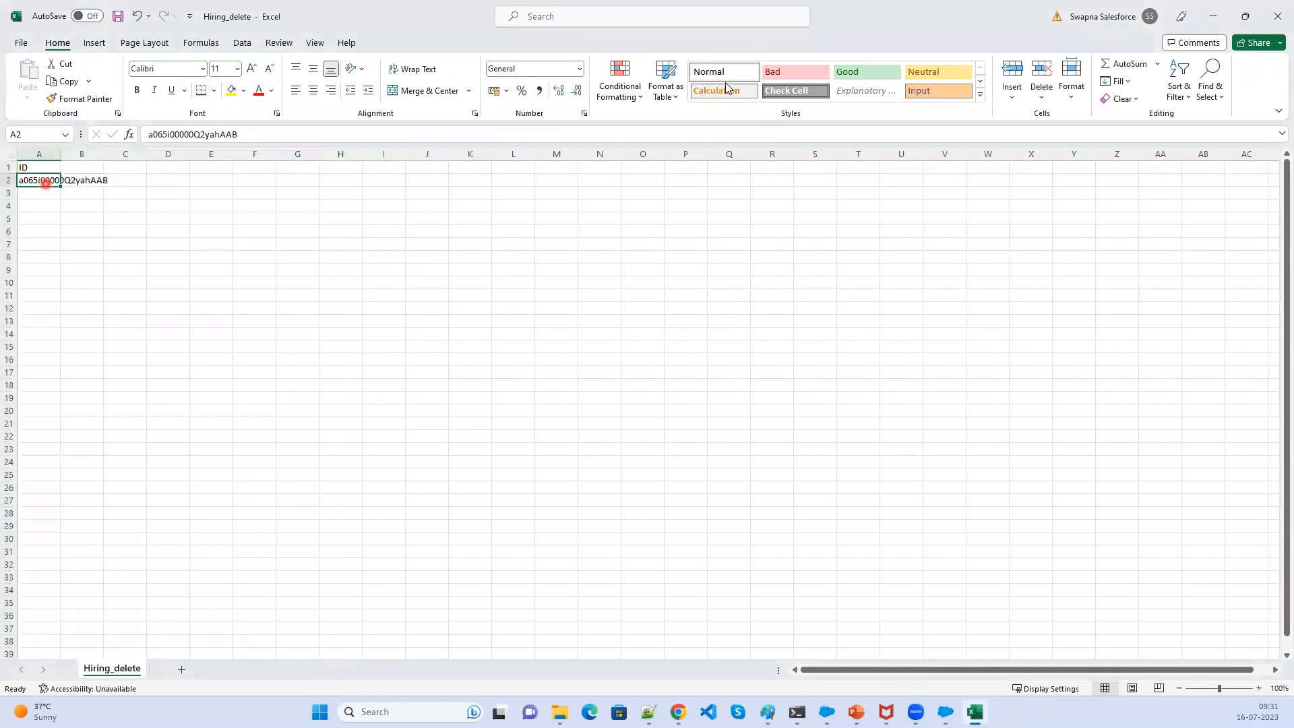
left_click(1278, 16)
left_click(611, 374)
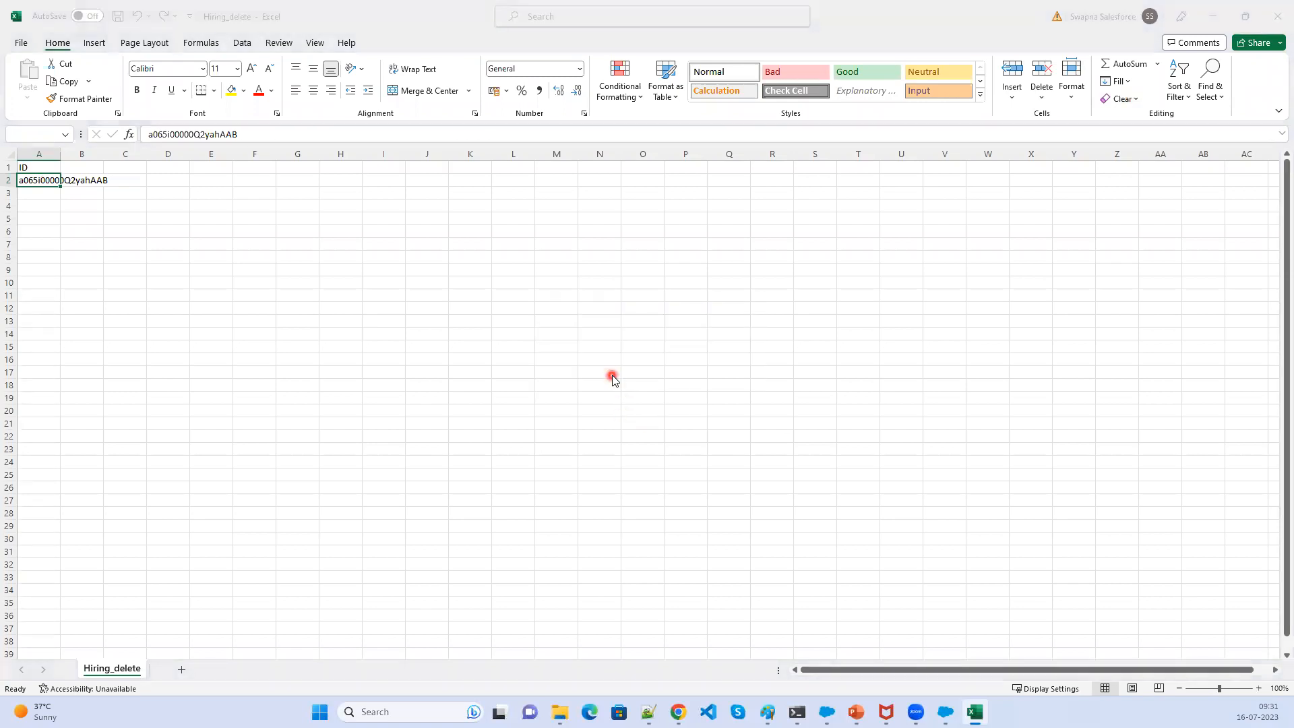
left_click(406, 302)
left_click(680, 358)
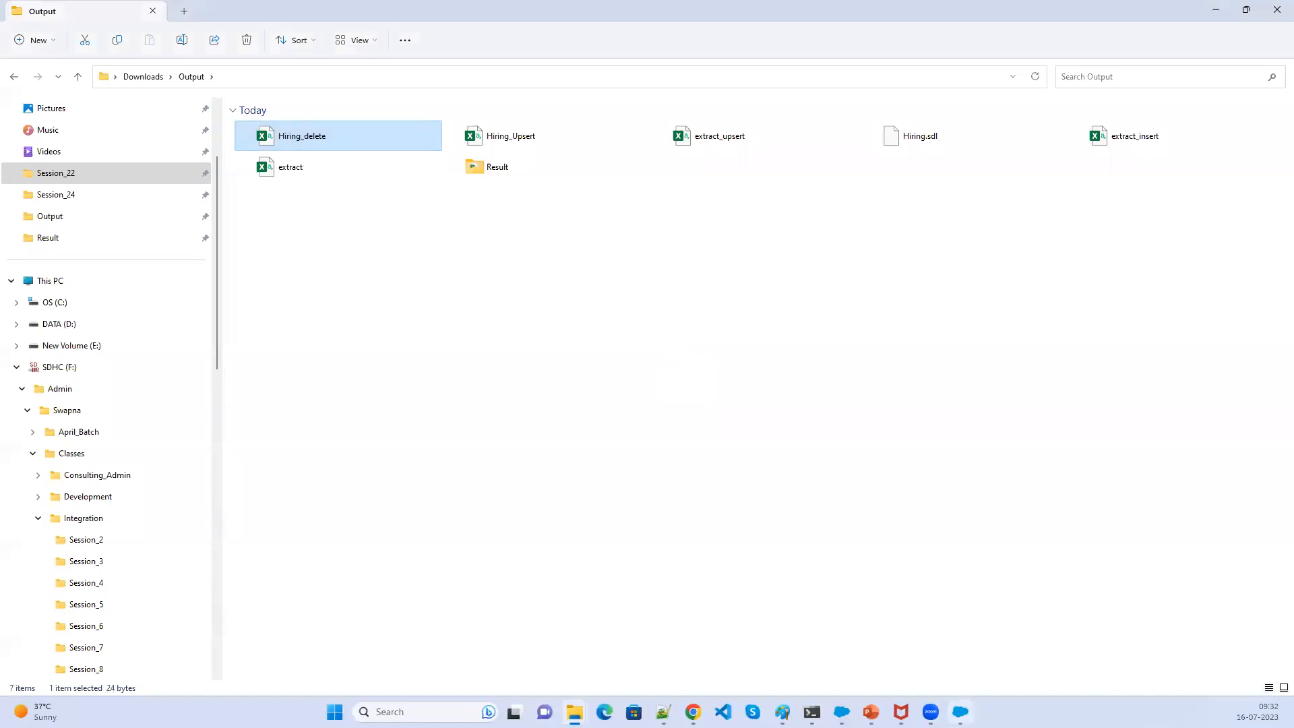
- Restart a Data Loader Delete on the Hiring Manager object with the edited Hiring_delete CSV file
left_click(960, 712)
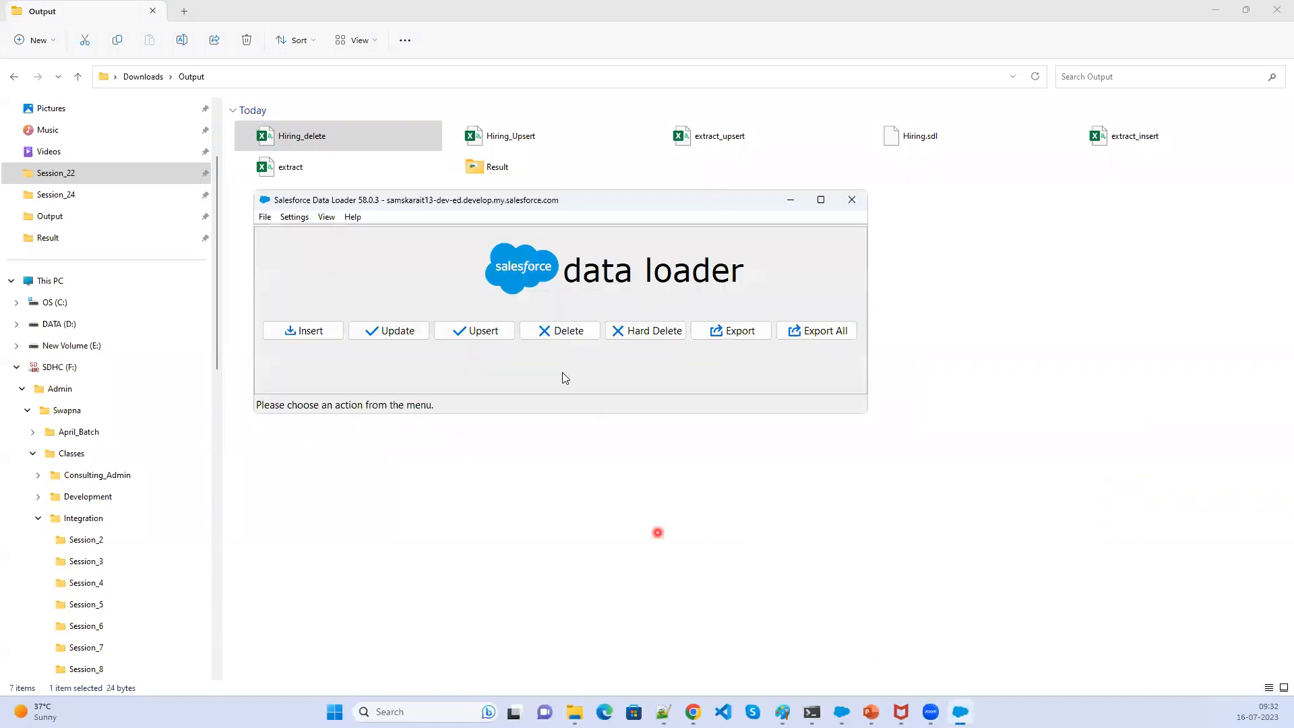
left_click(565, 331)
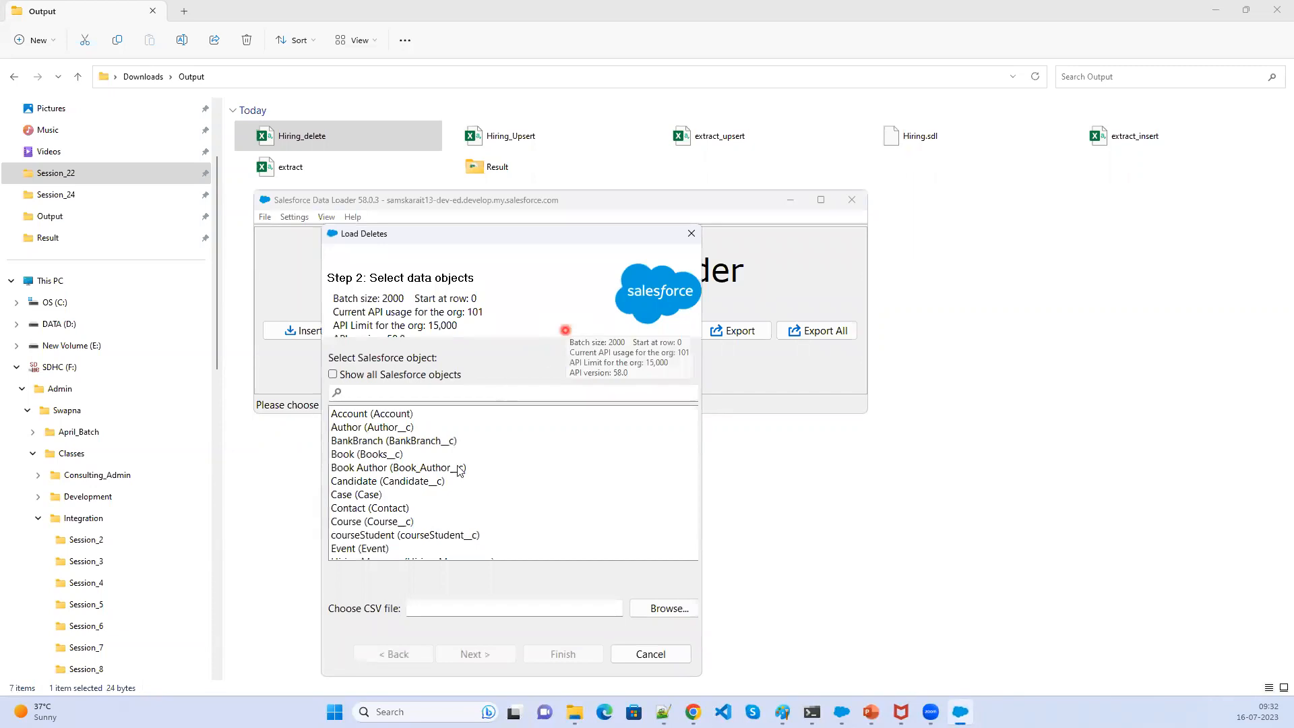
scroll(463, 535, "down", 1)
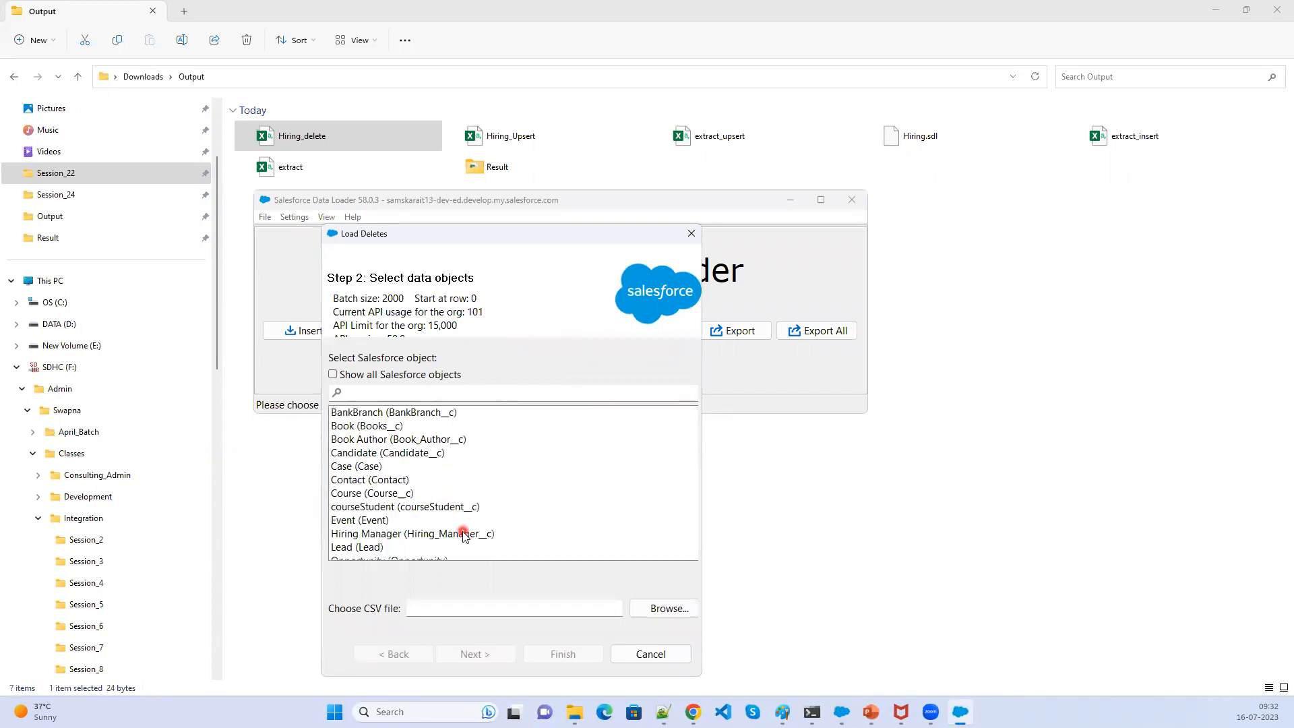
left_click(462, 522)
left_click(681, 617)
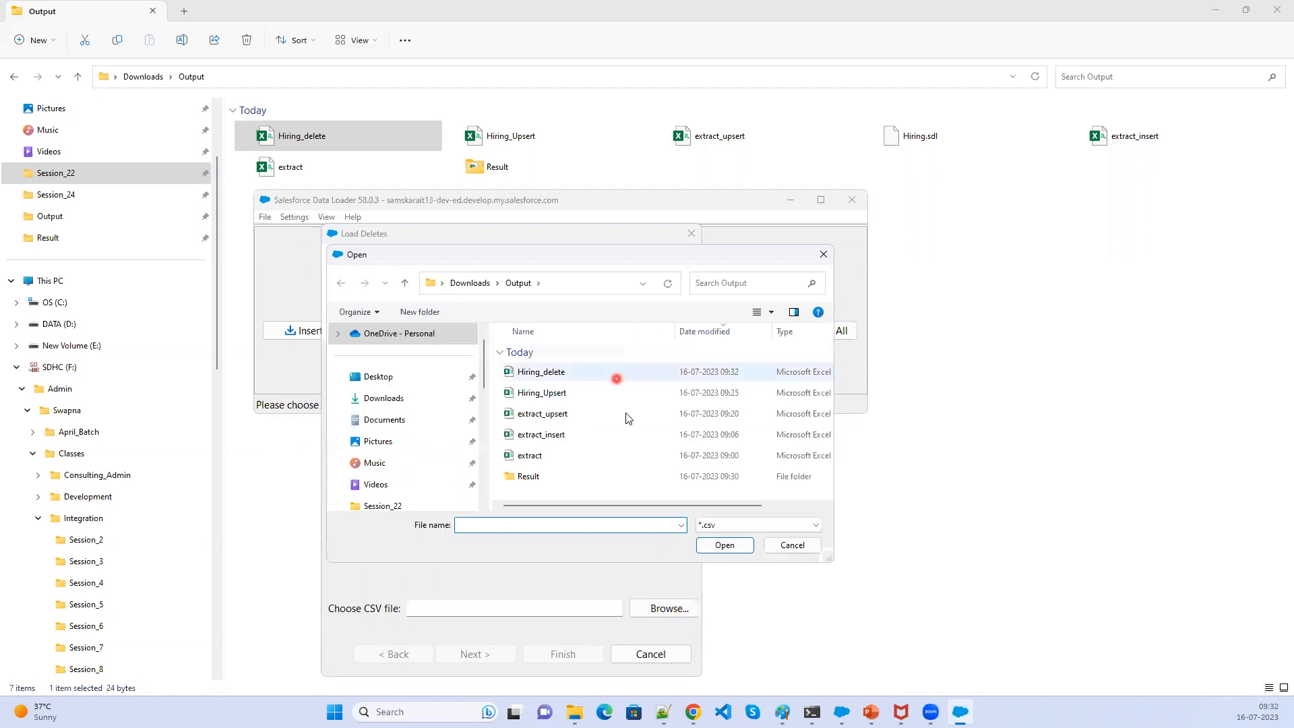
left_click(616, 376)
left_click(728, 546)
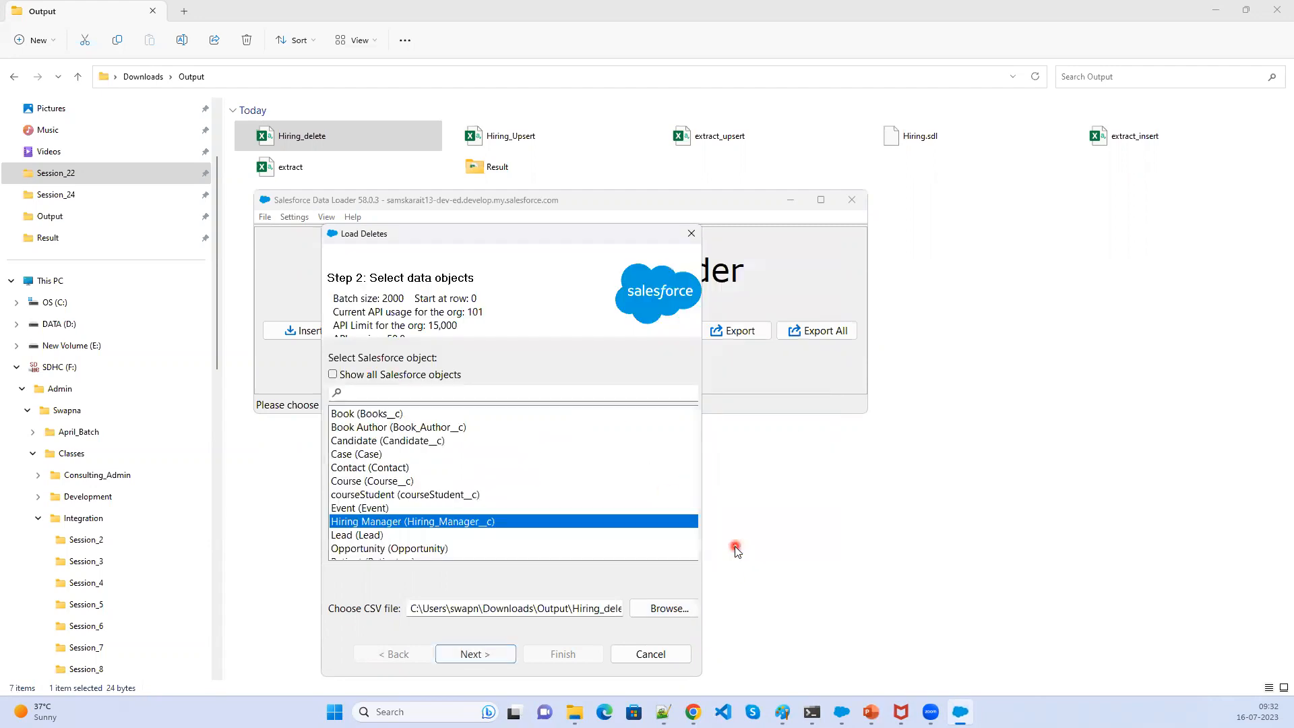
left_click(484, 657)
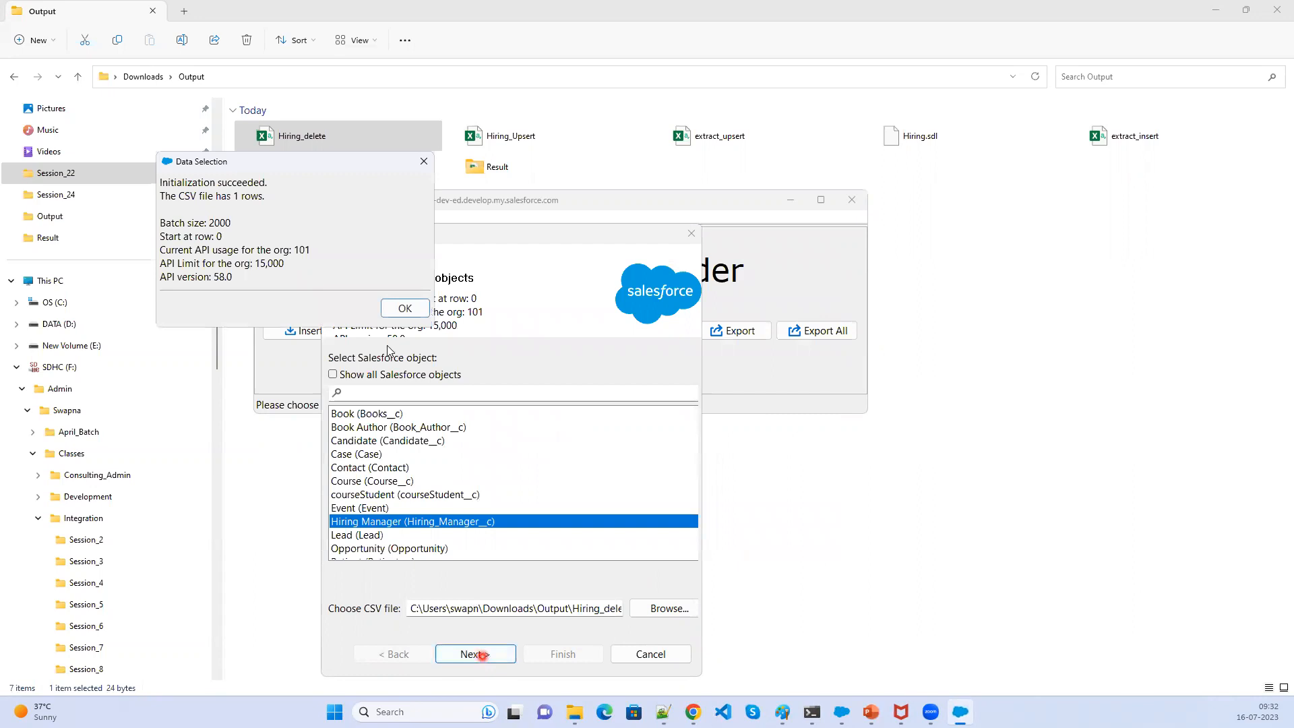
left_click(403, 310)
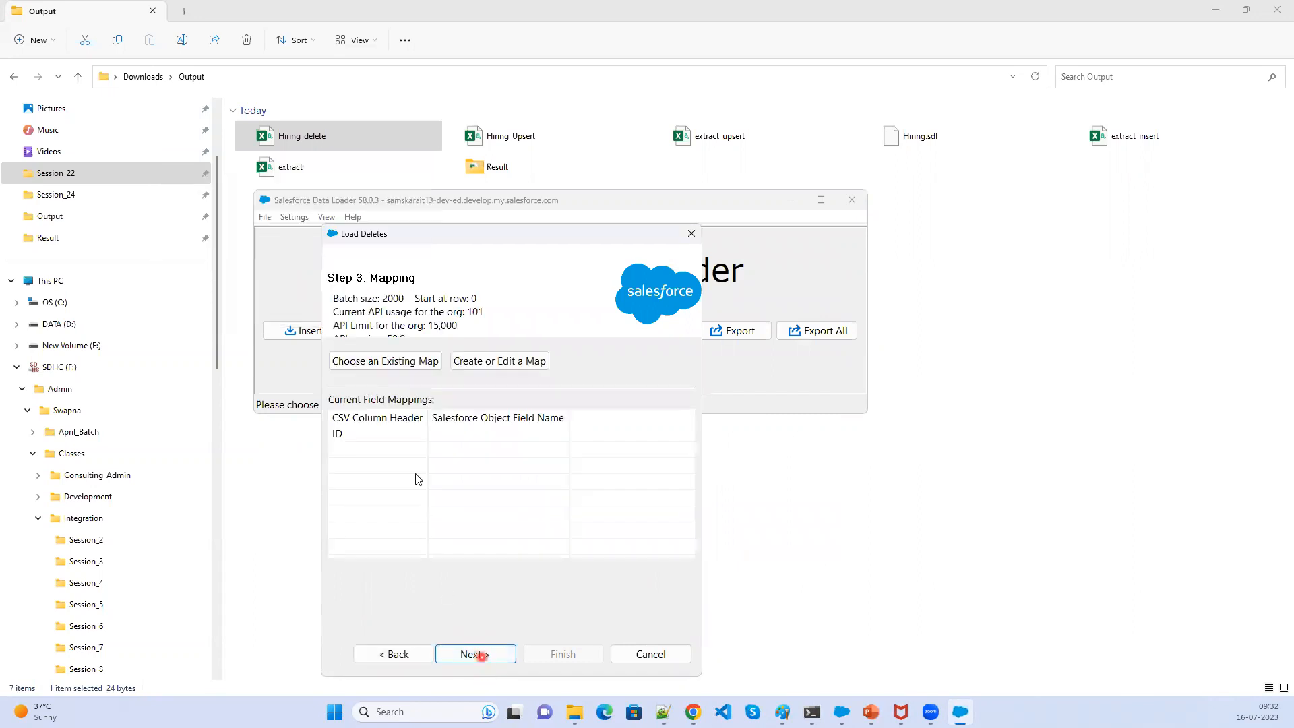
- Create a field mapping that matches the Id field to the ID column
left_click(497, 363)
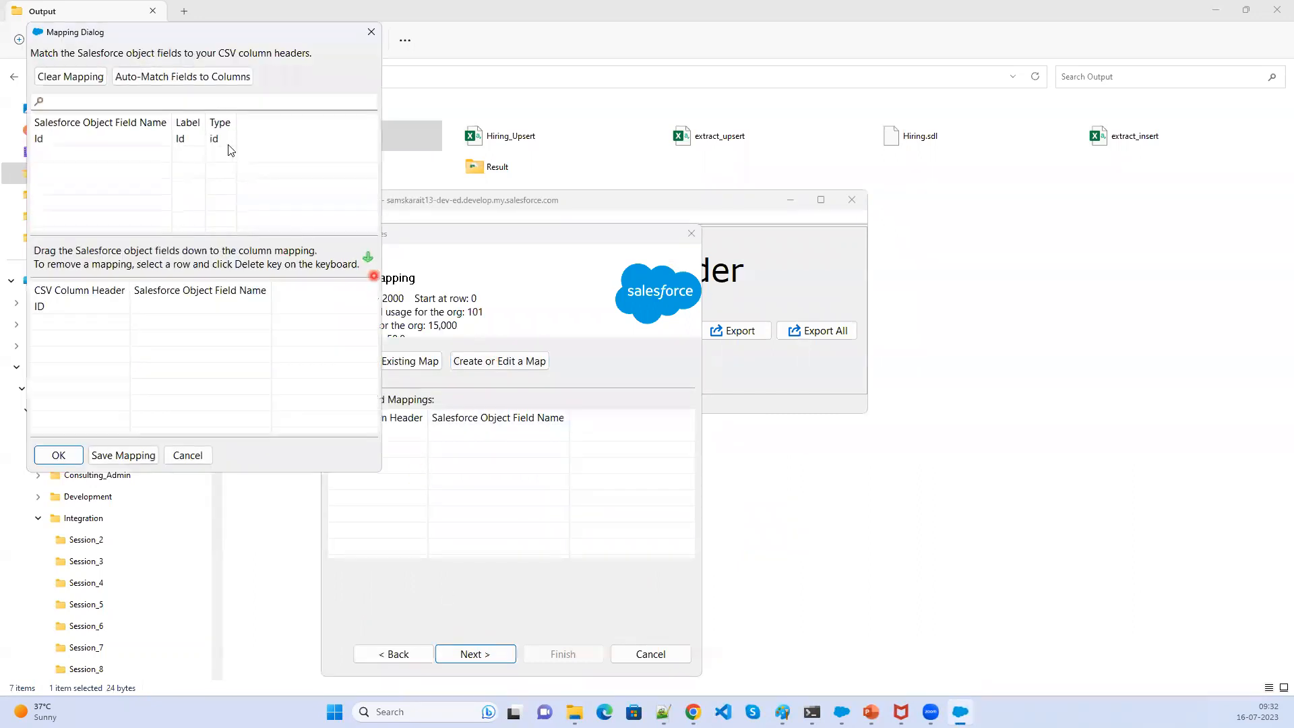
left_click_drag(156, 139, 169, 313)
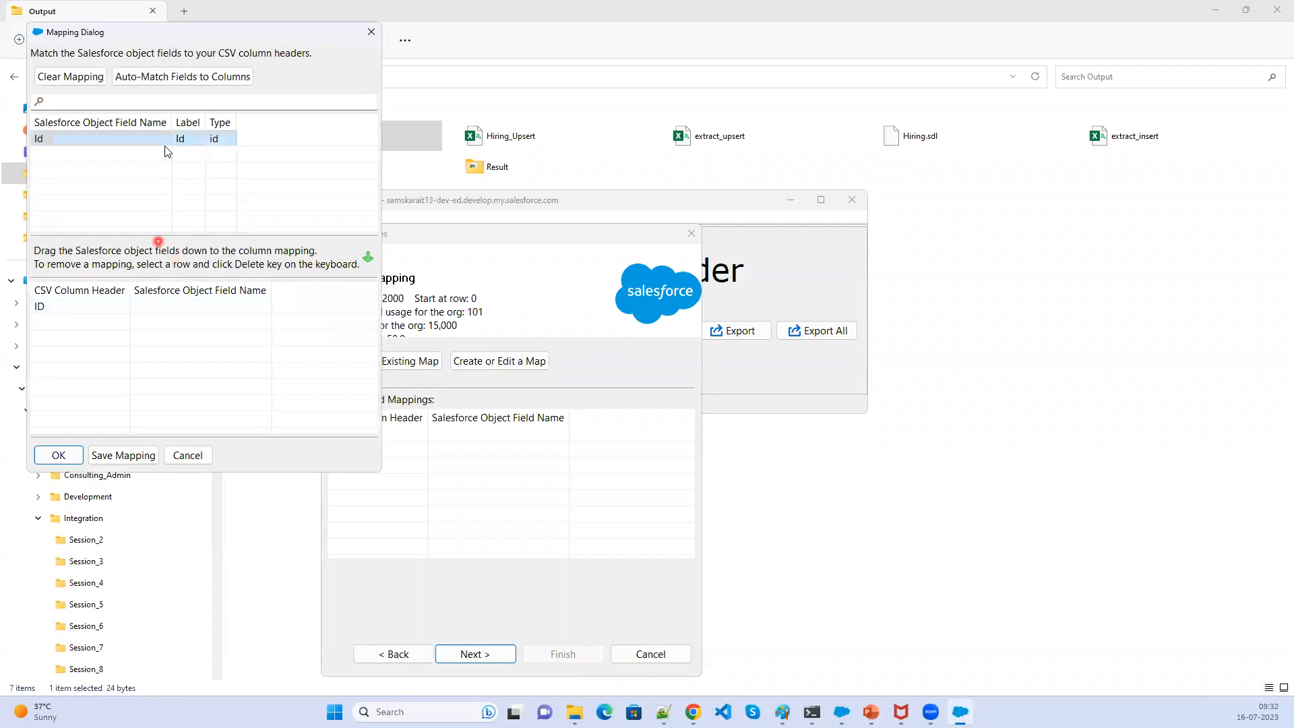
left_click(199, 77)
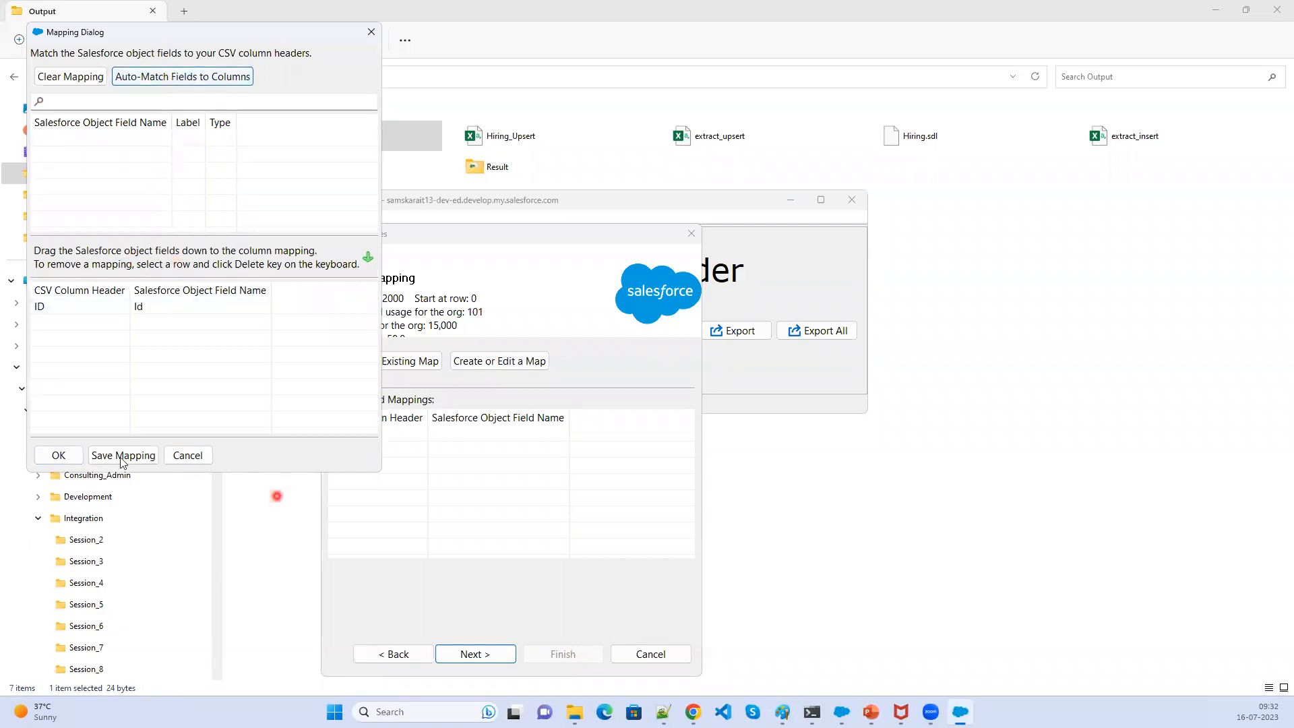
left_click(62, 458)
left_click(473, 655)
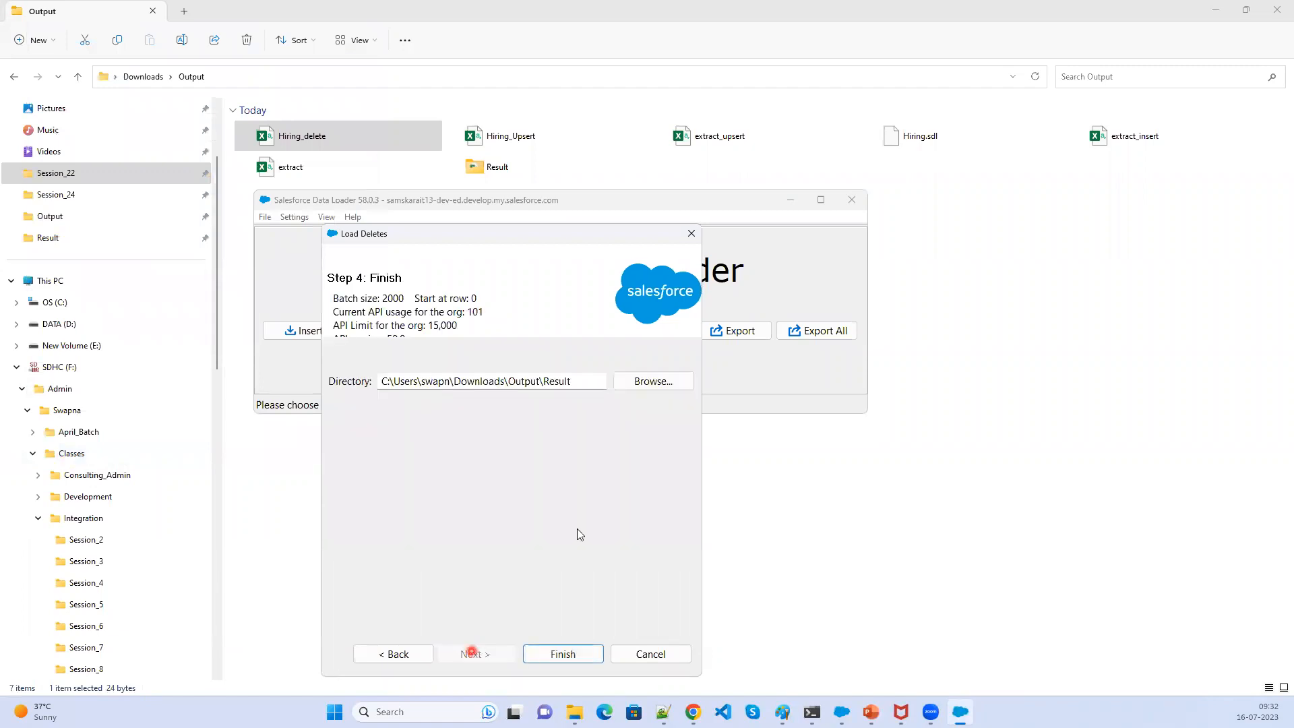
- Finish the delete into the Result folder and confirm the Recycle Bin warning
left_click(565, 656)
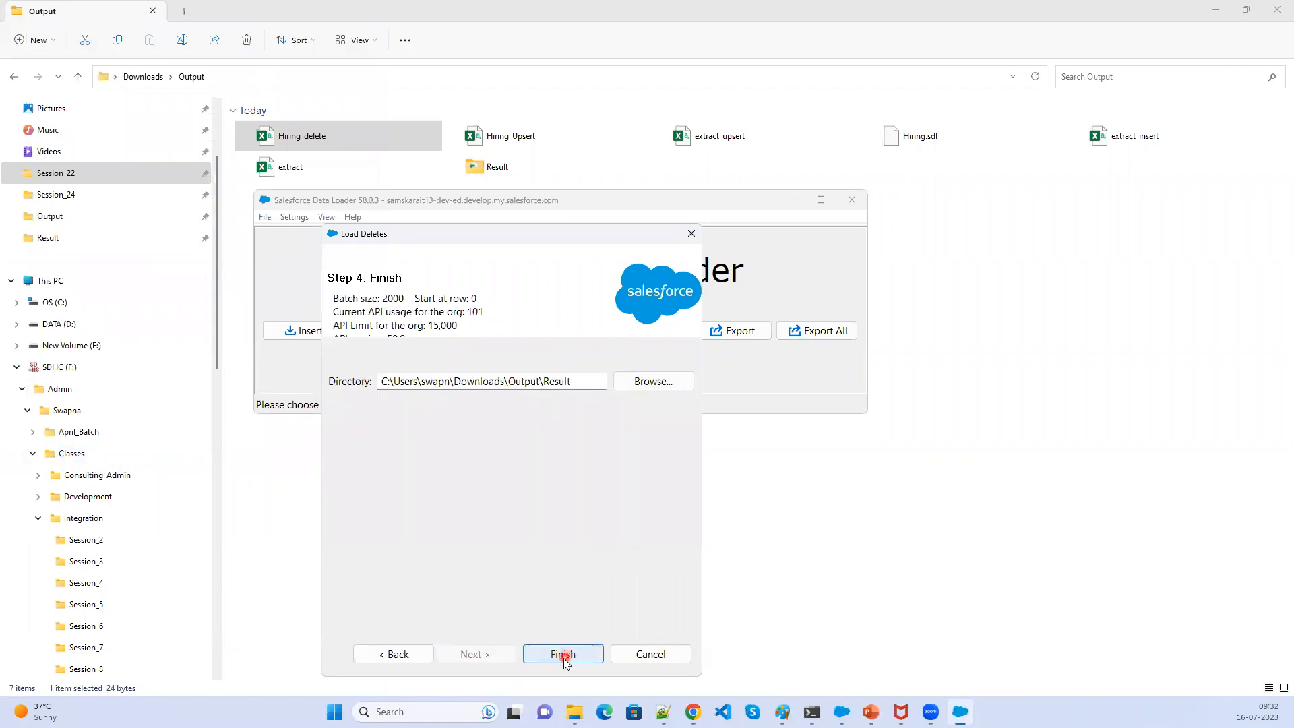
left_click(698, 406)
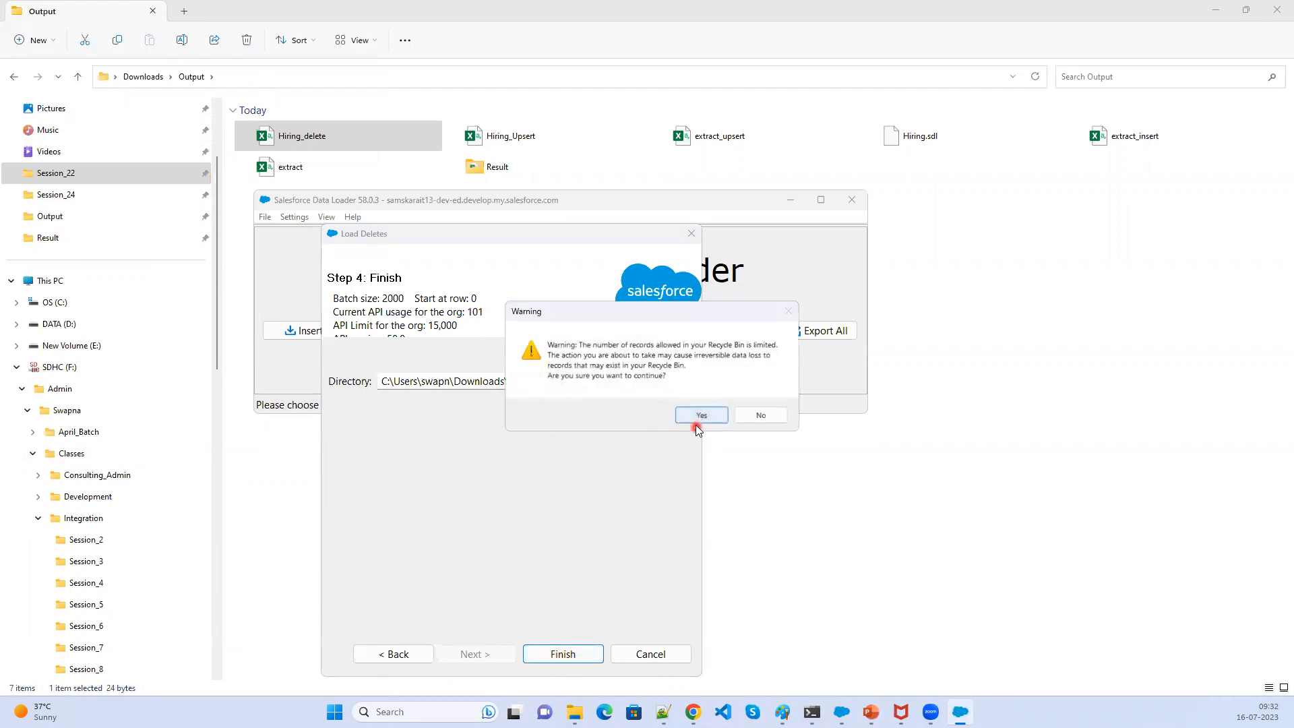
left_click(699, 416)
left_click(701, 423)
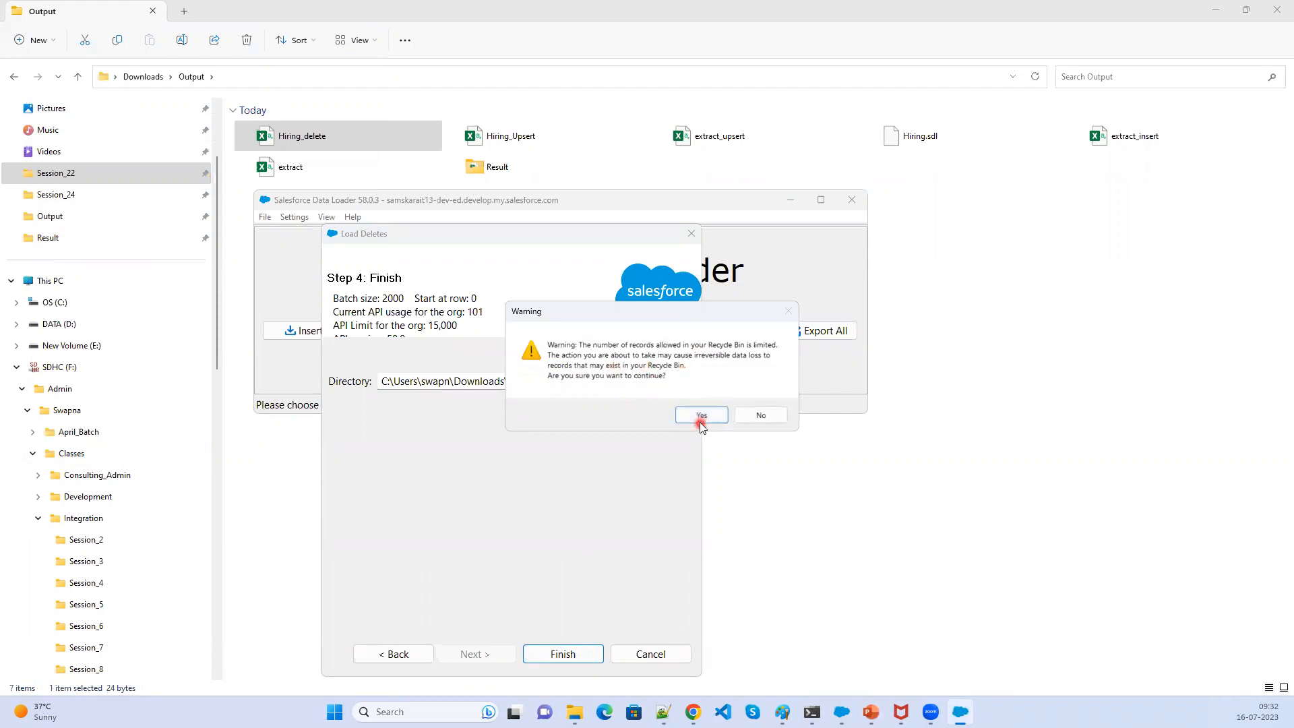
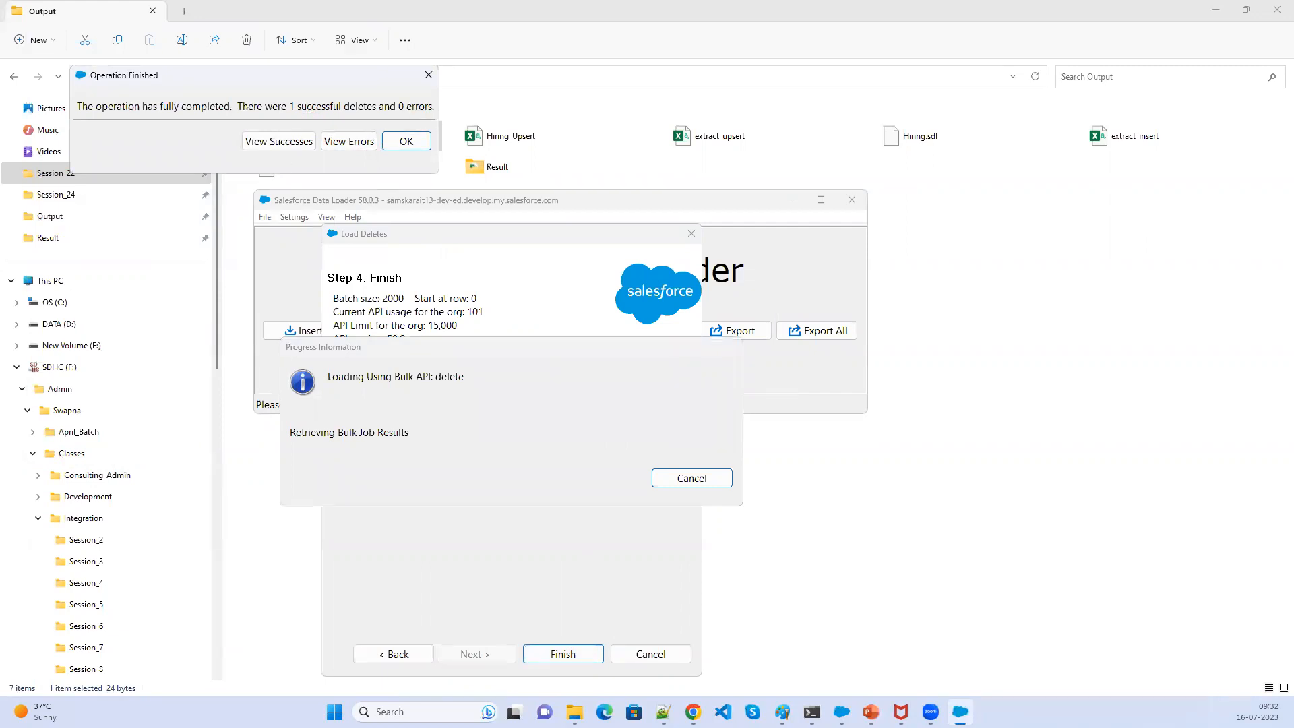
- Copy the record ID from the Hiring_delete file and close the file without saving changes
left_click(1092, 413)
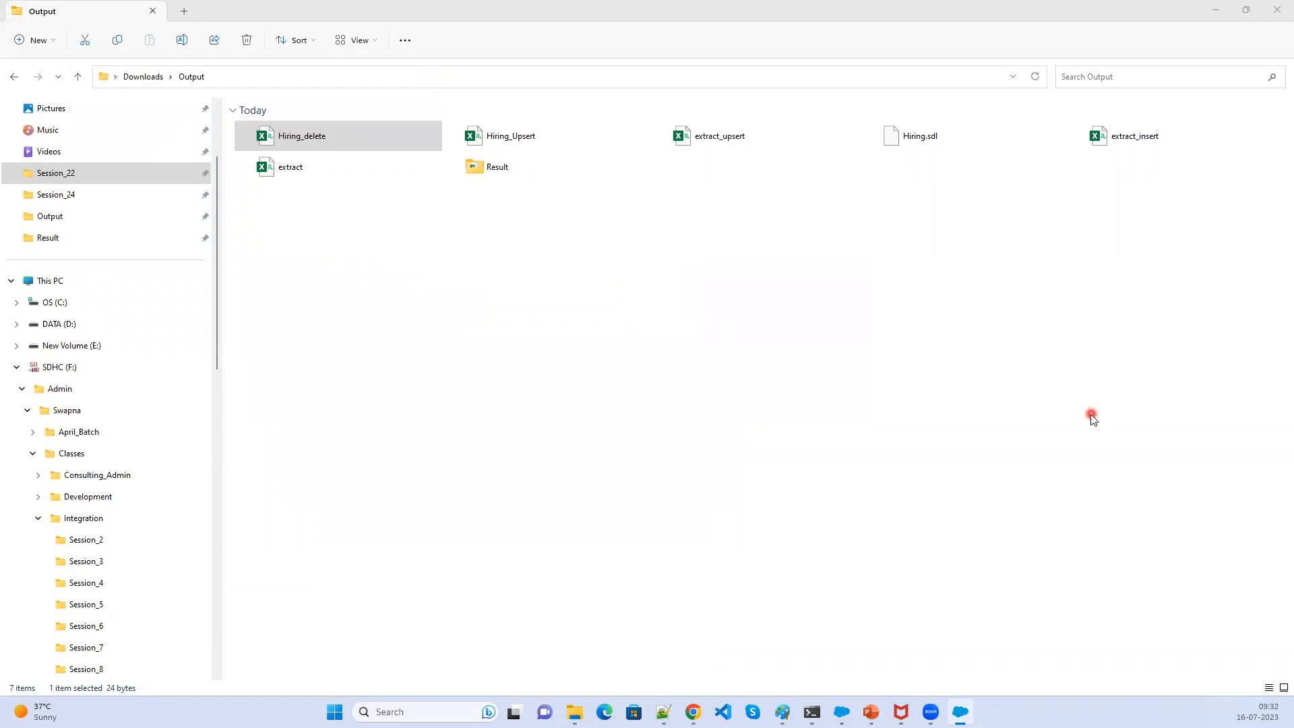
left_click(342, 138)
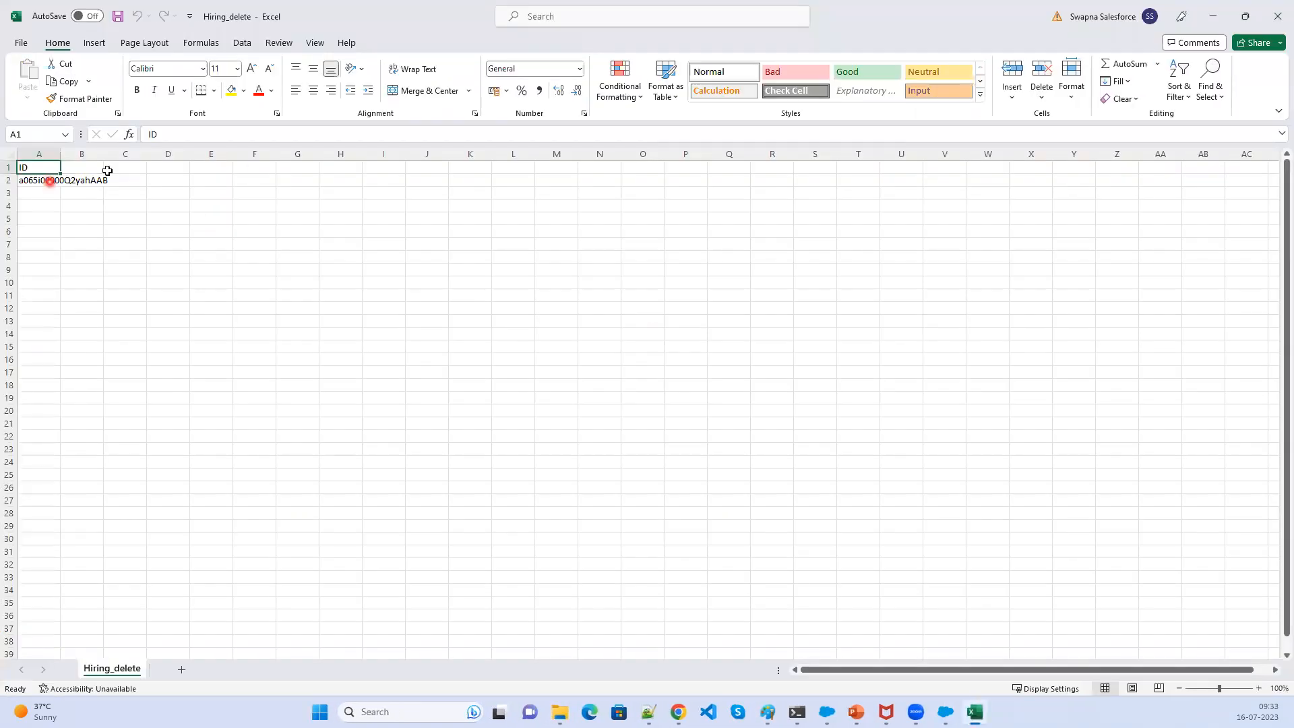
left_click(50, 181)
double_click(199, 135)
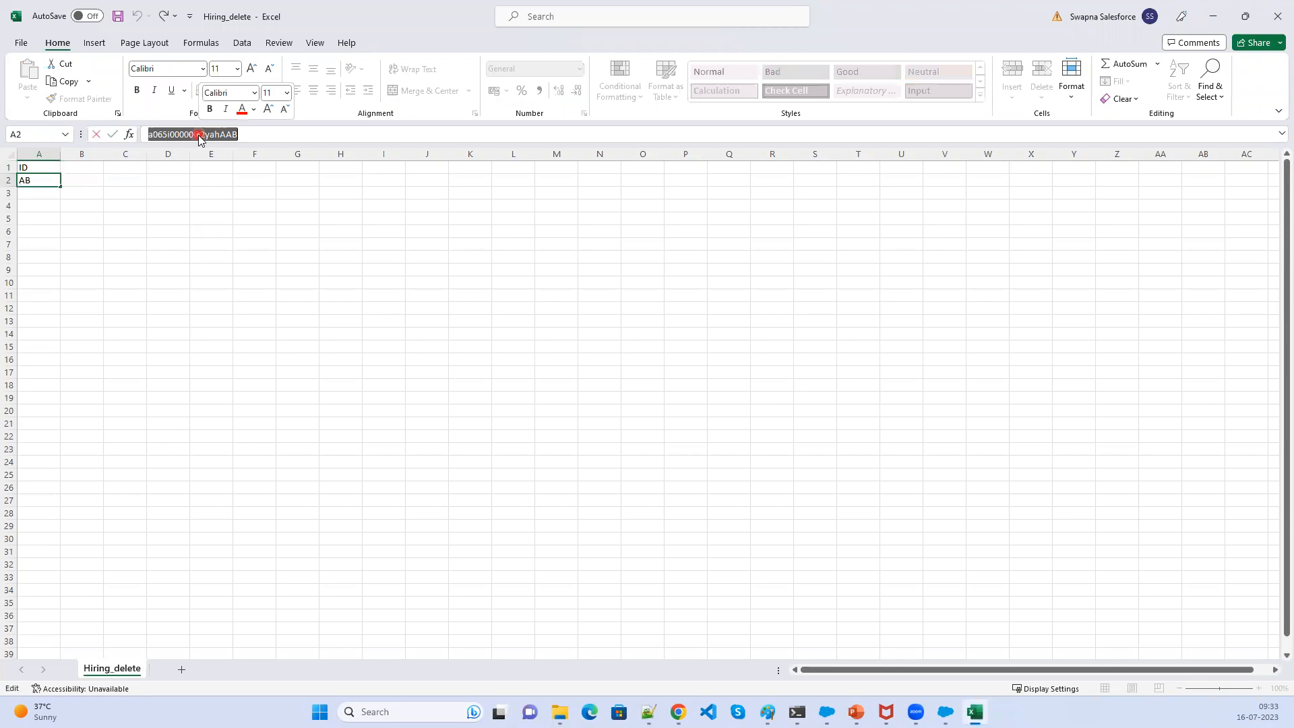
right_click(199, 138)
left_click(248, 163)
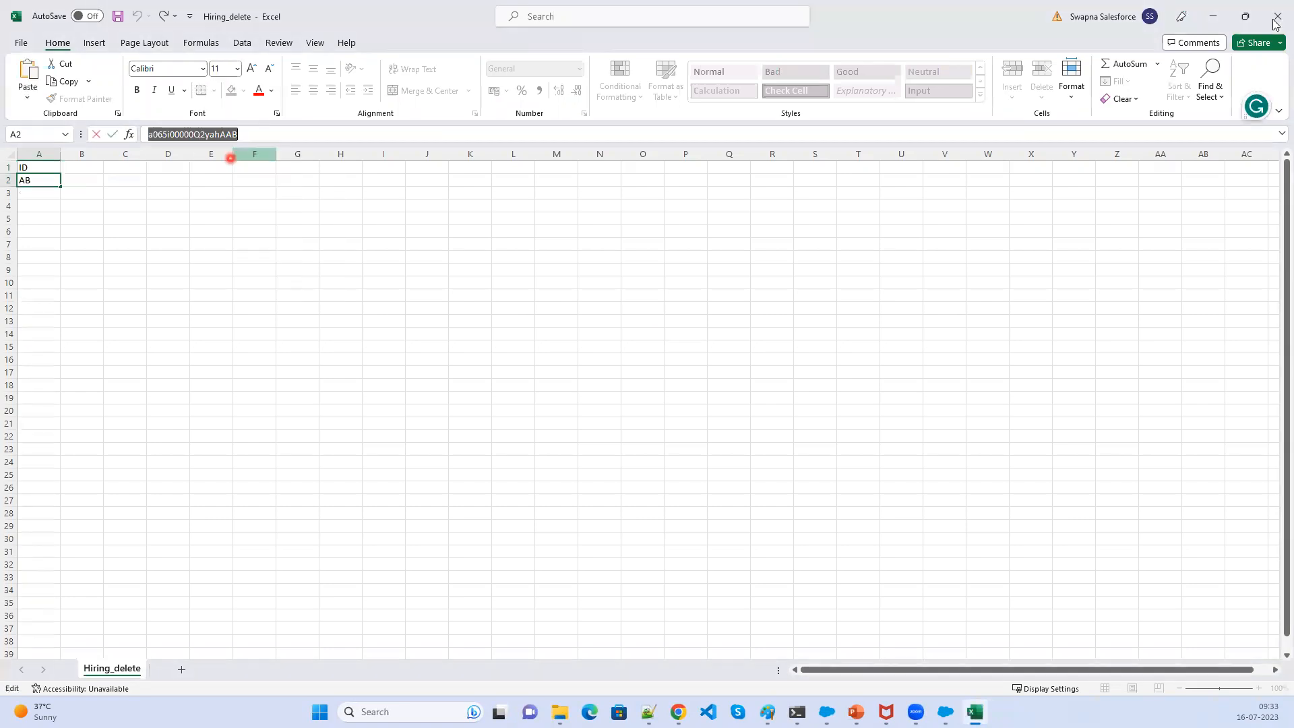
left_click(1276, 16)
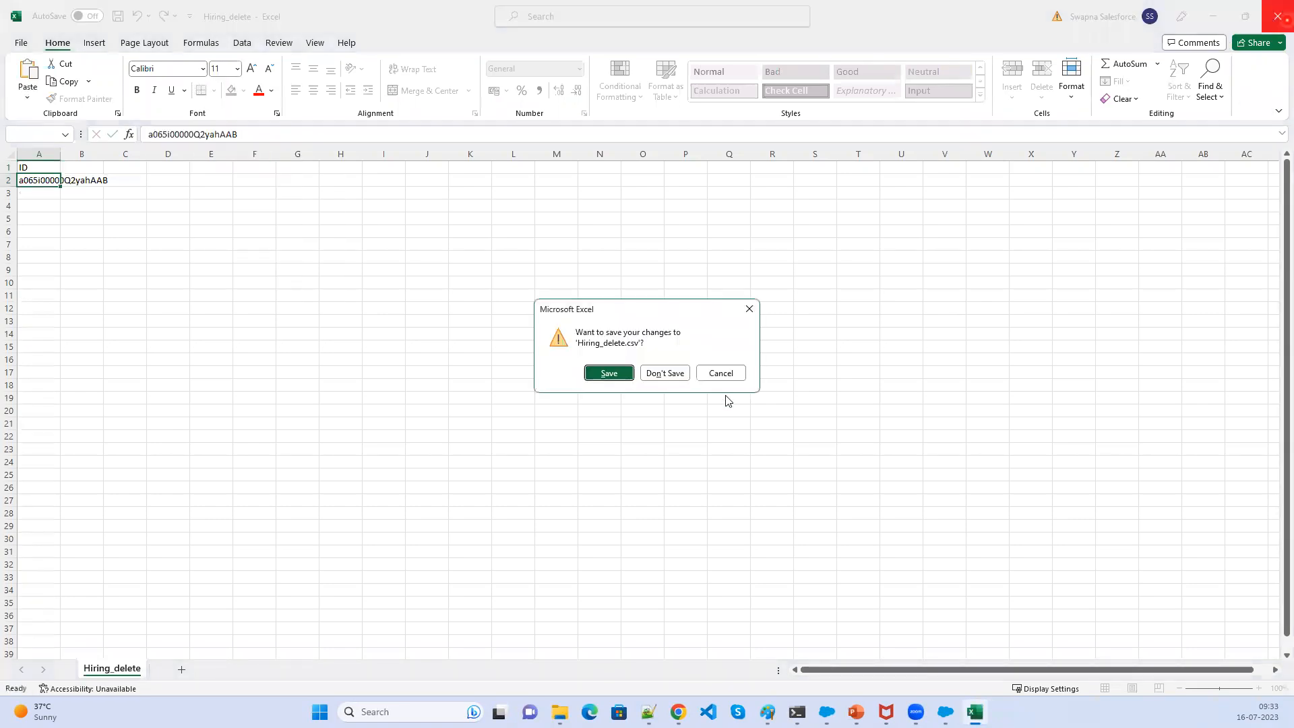
left_click(670, 373)
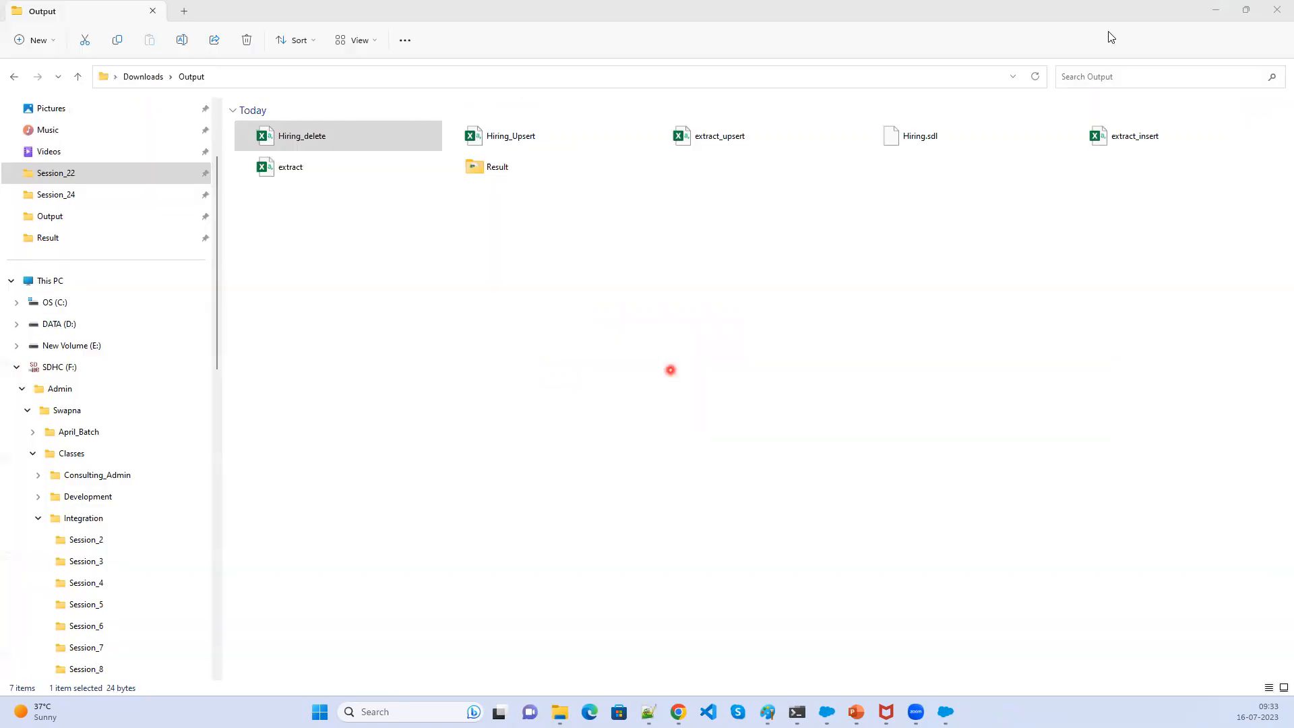
- Open the deleted Hiring Manager record by pasting its ID into the record page address
left_click(1217, 13)
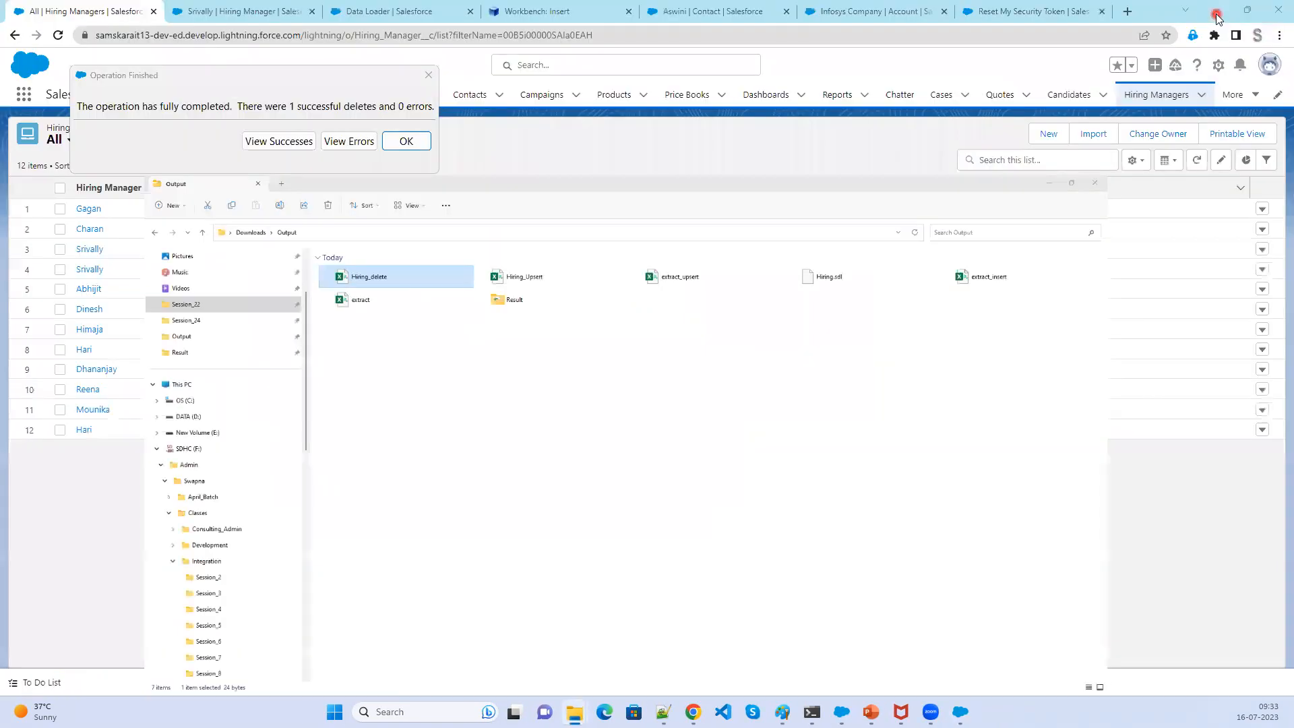
left_click(271, 9)
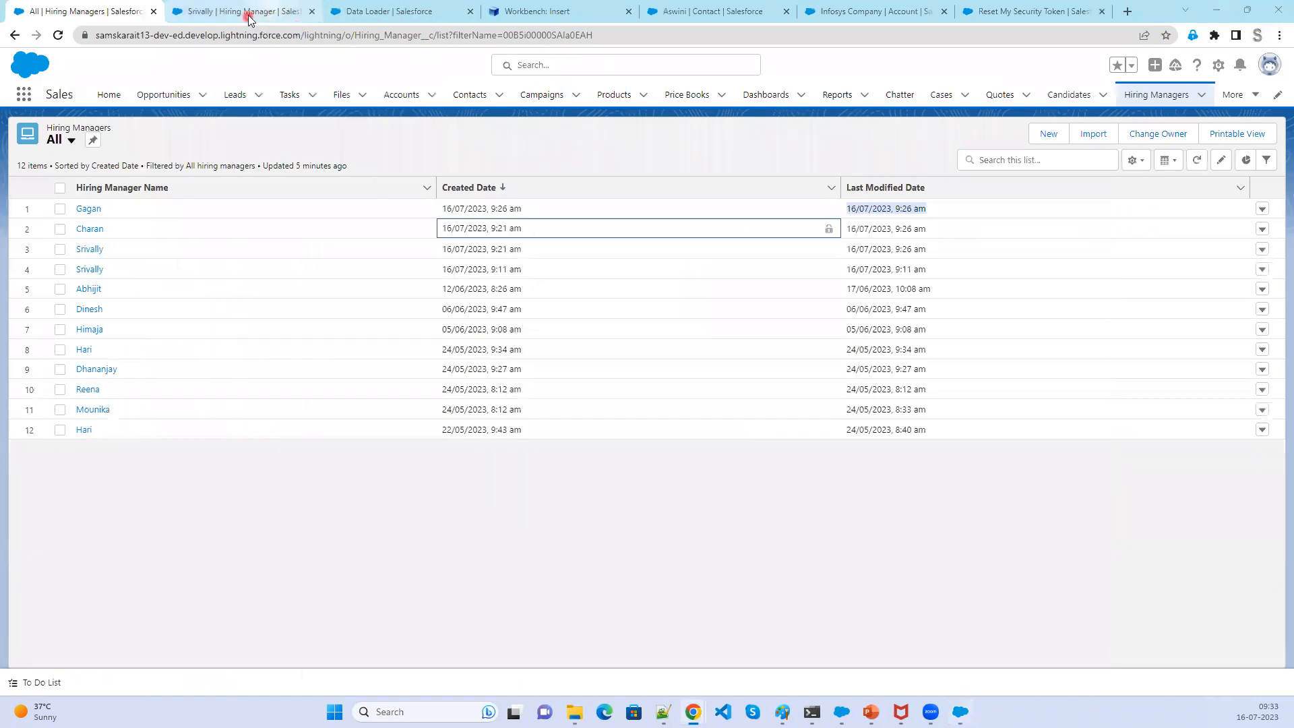
left_click(250, 12)
double_click(482, 35)
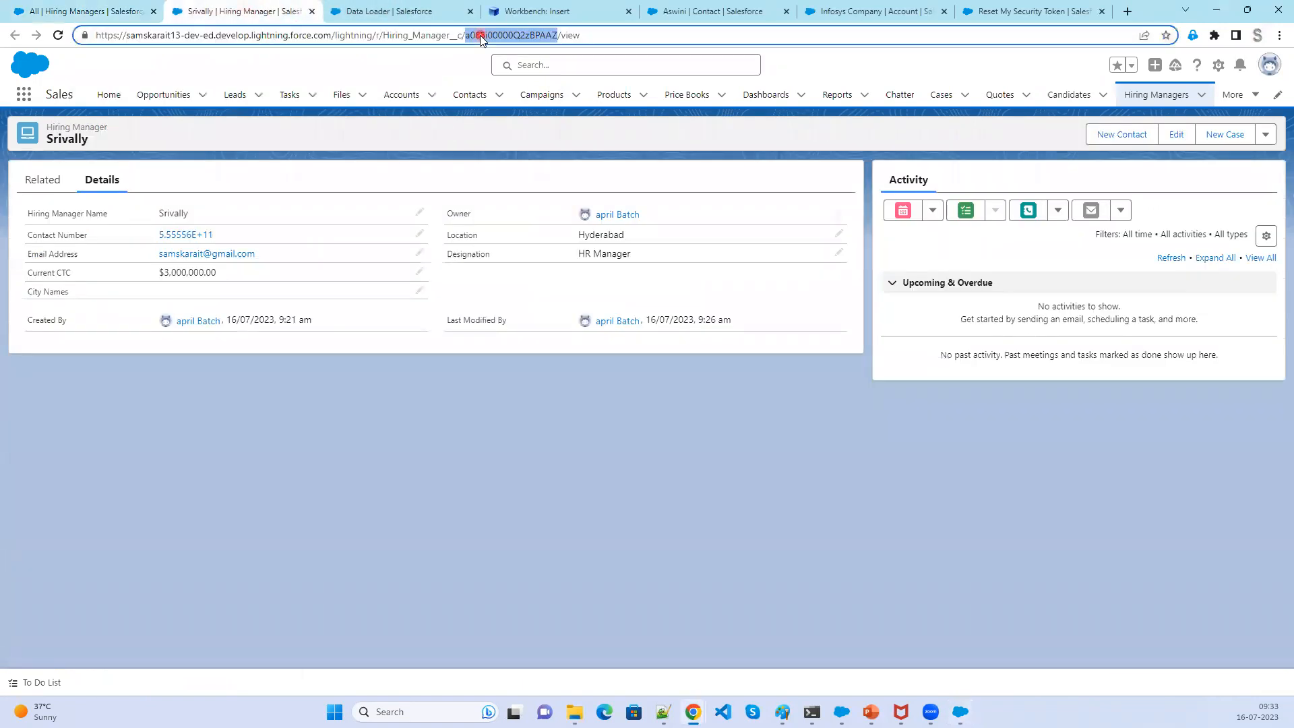
key("ctrl+v")
key("Return")
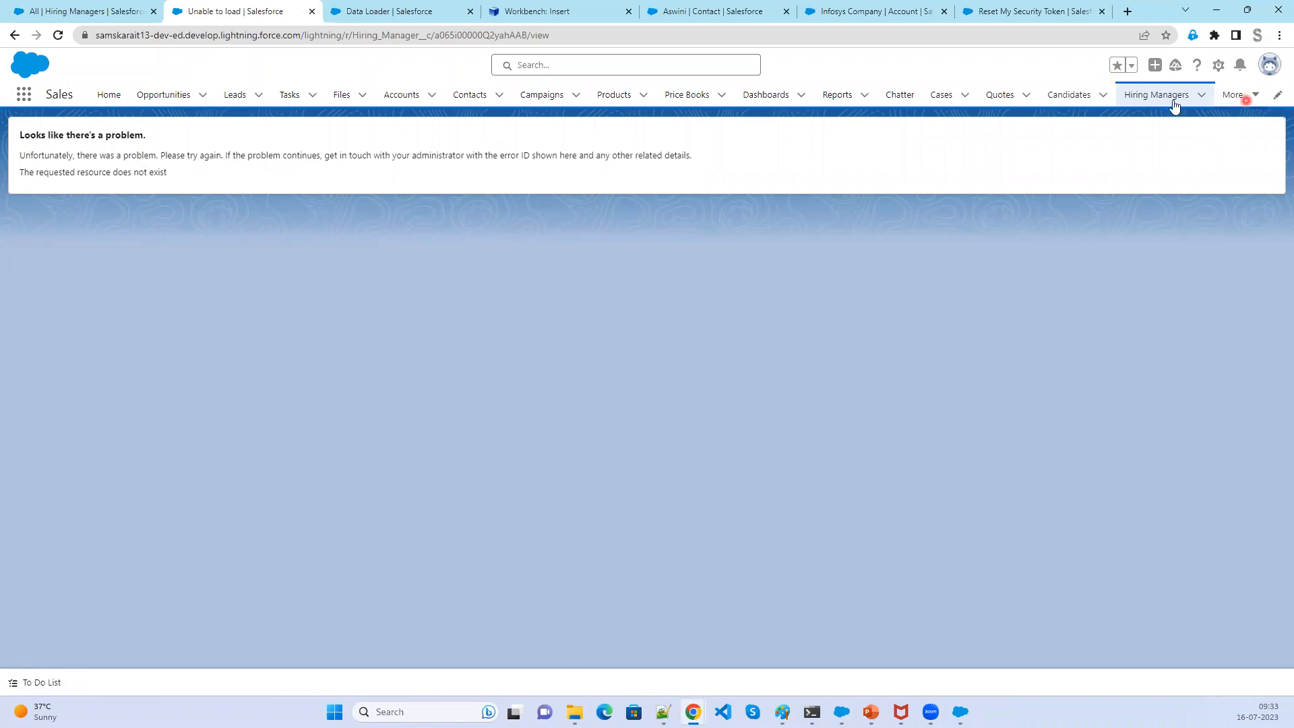
- View the All Hiring Managers list sorted by Hiring Manager Name
left_click(1170, 97)
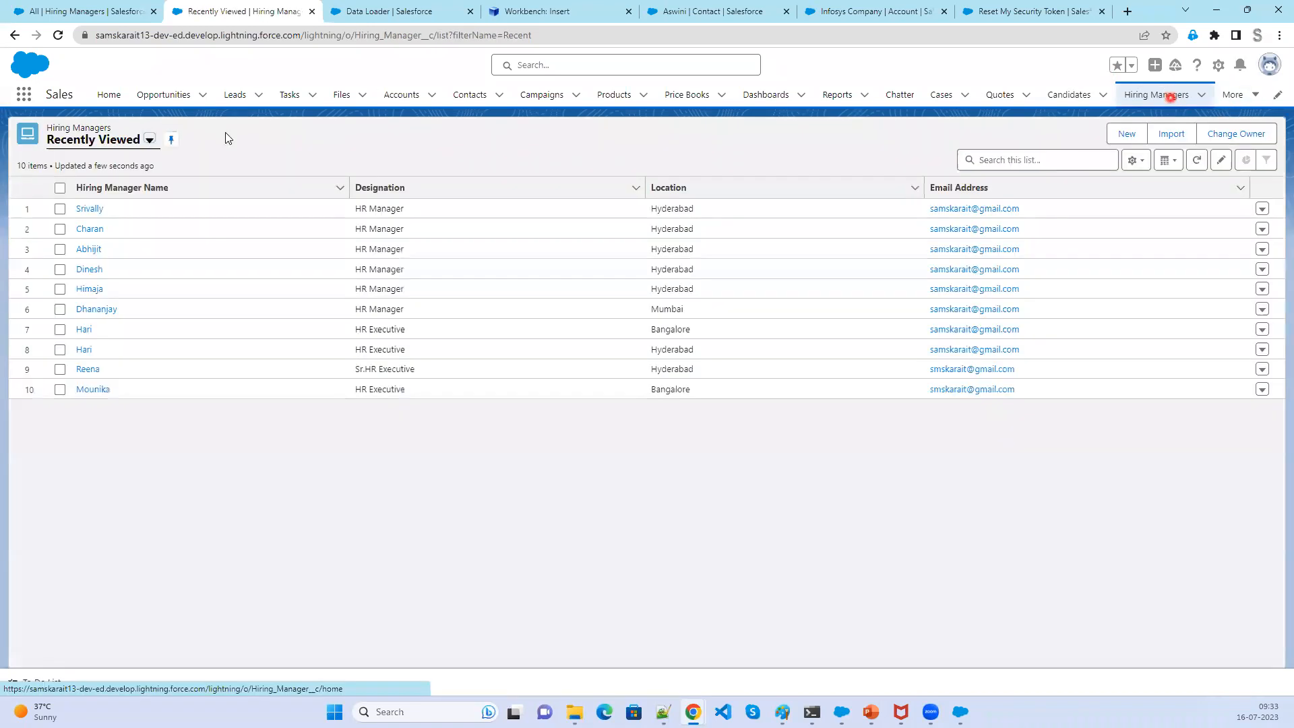
left_click(154, 143)
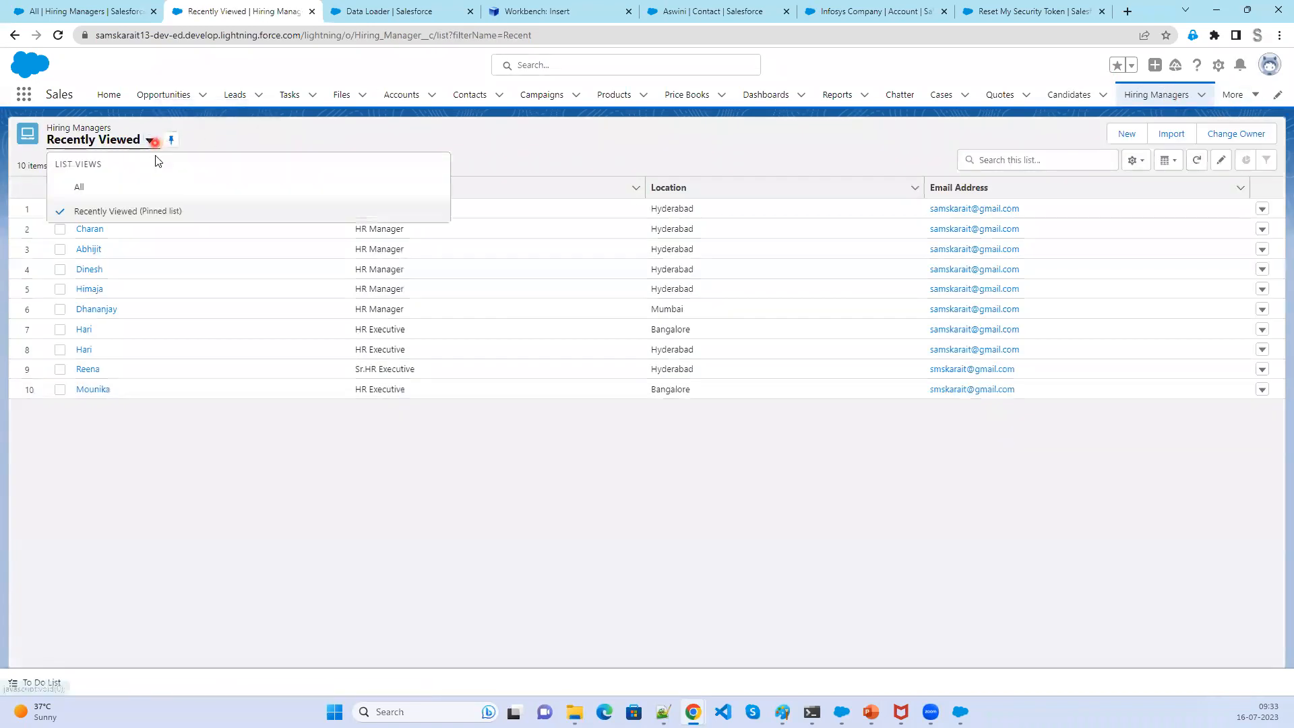
left_click(122, 194)
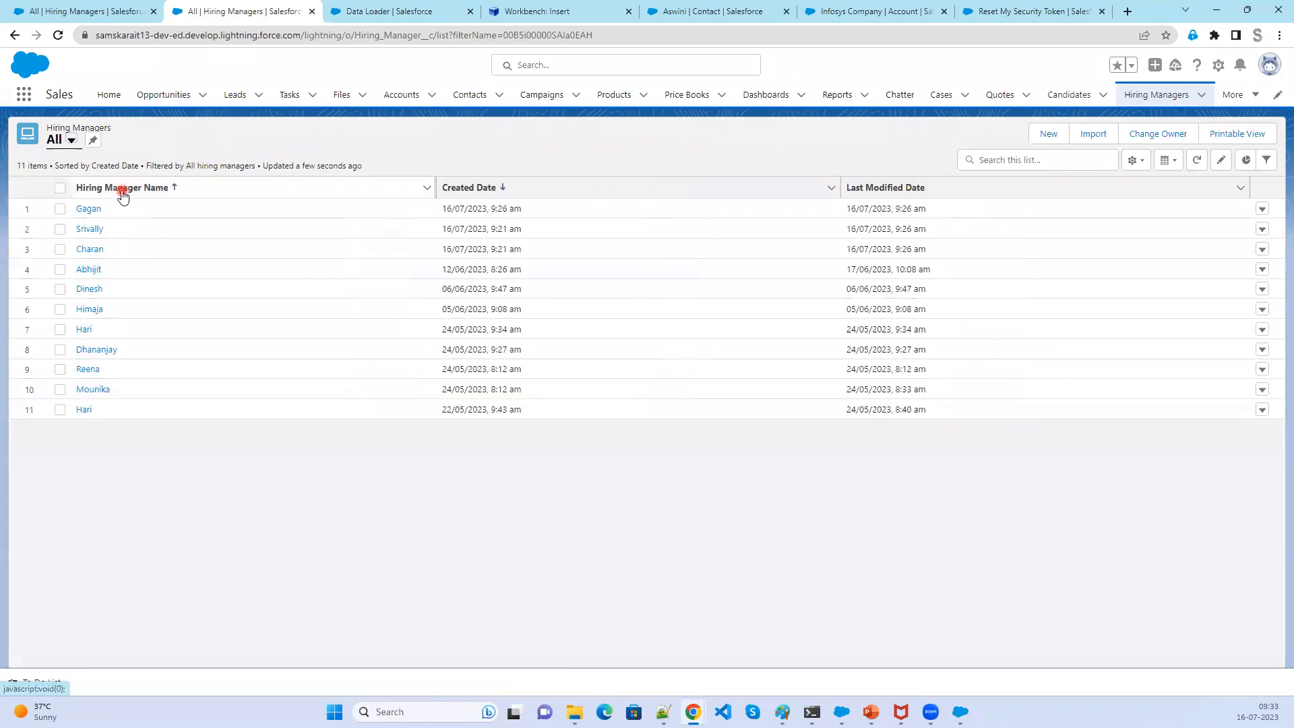
left_click(111, 229)
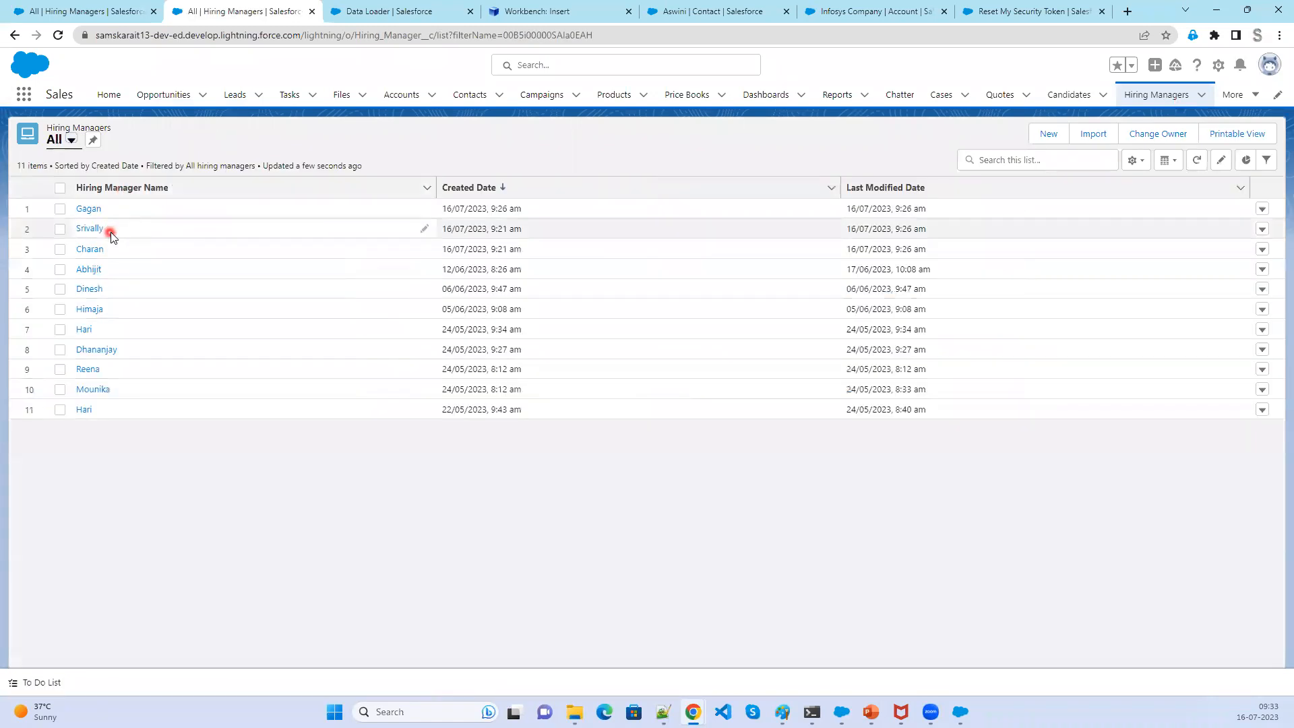
left_click(122, 193)
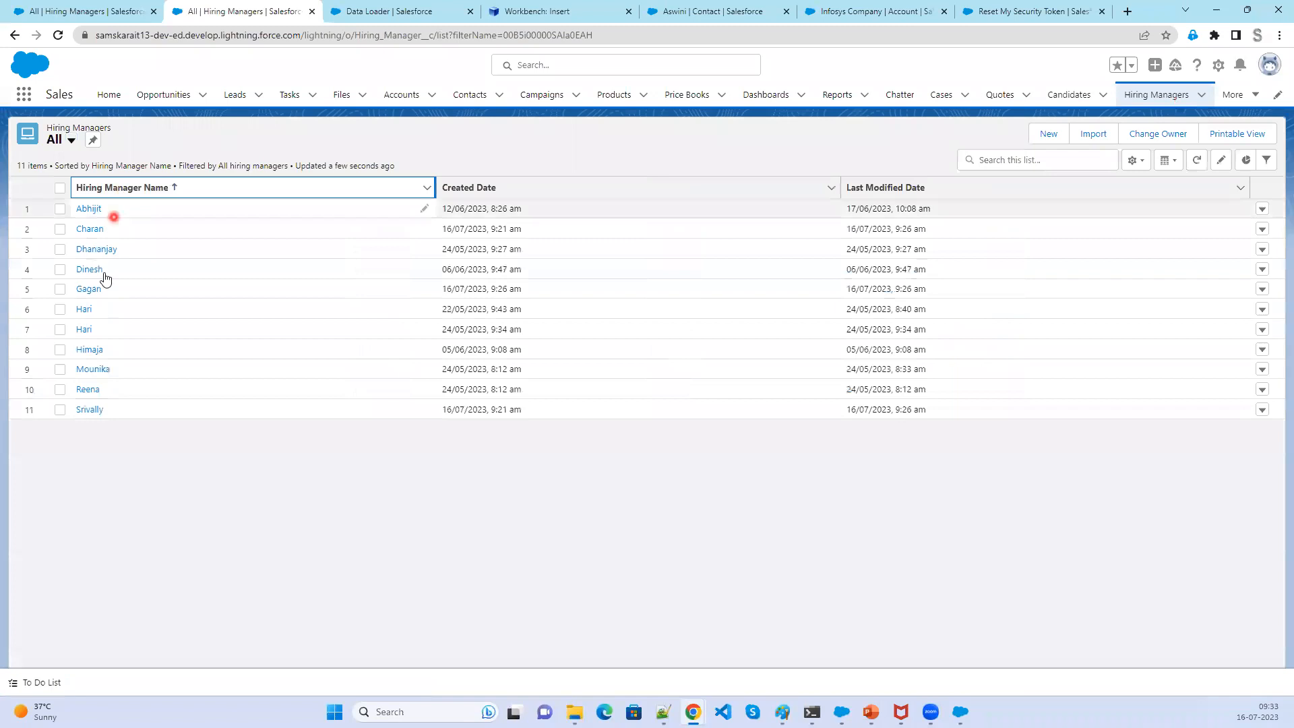
- Restore the Srivally Hiring Manager record from the Recycle Bin
left_click(25, 97)
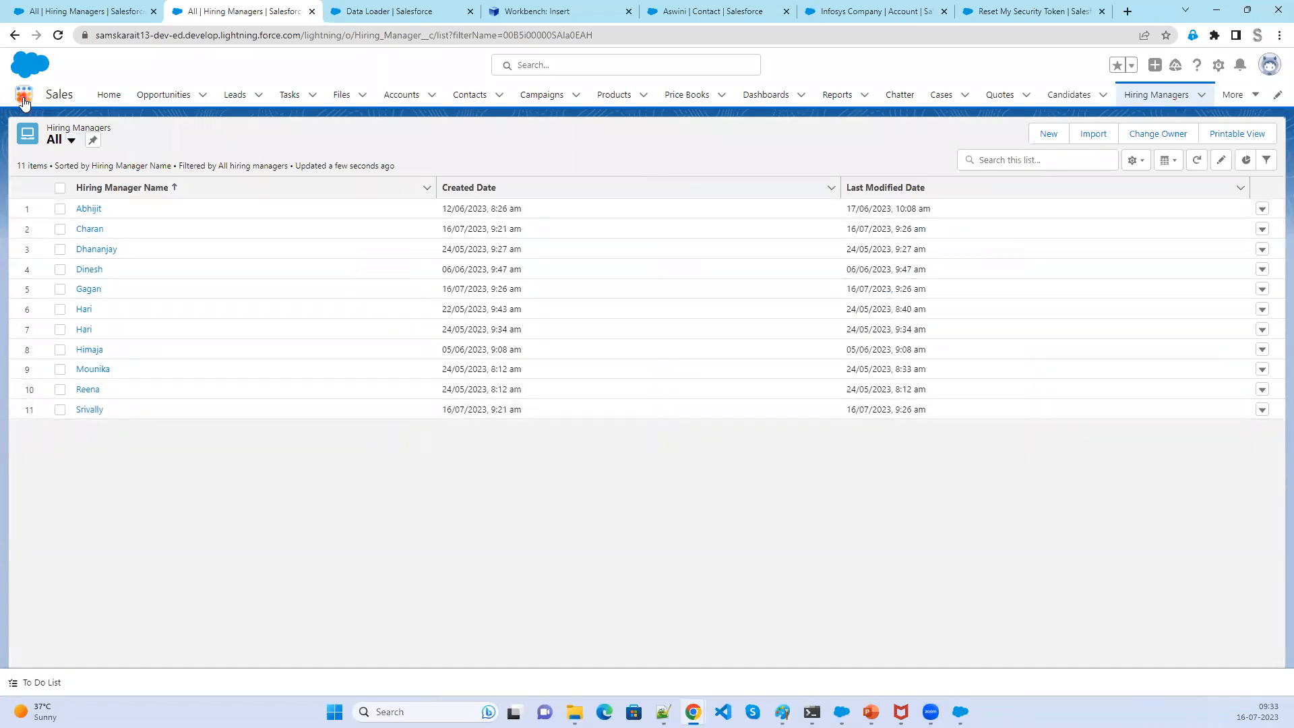
type("recy")
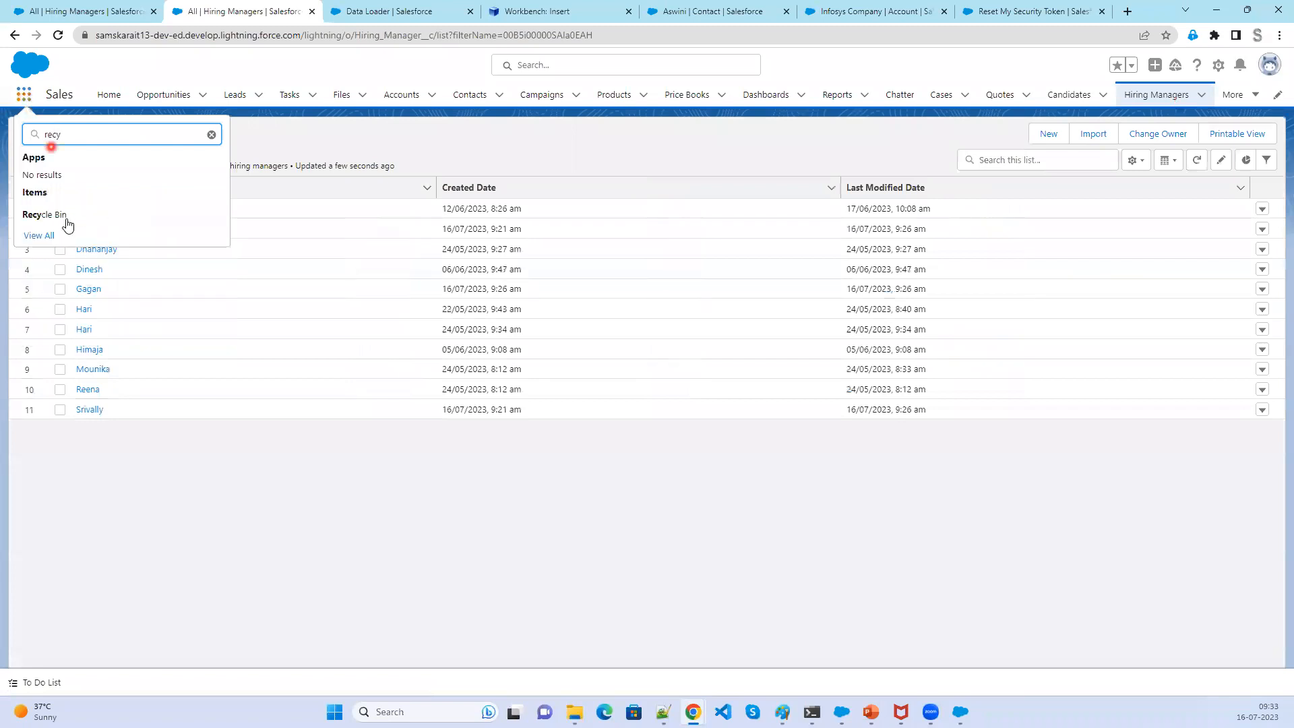
left_click(67, 219)
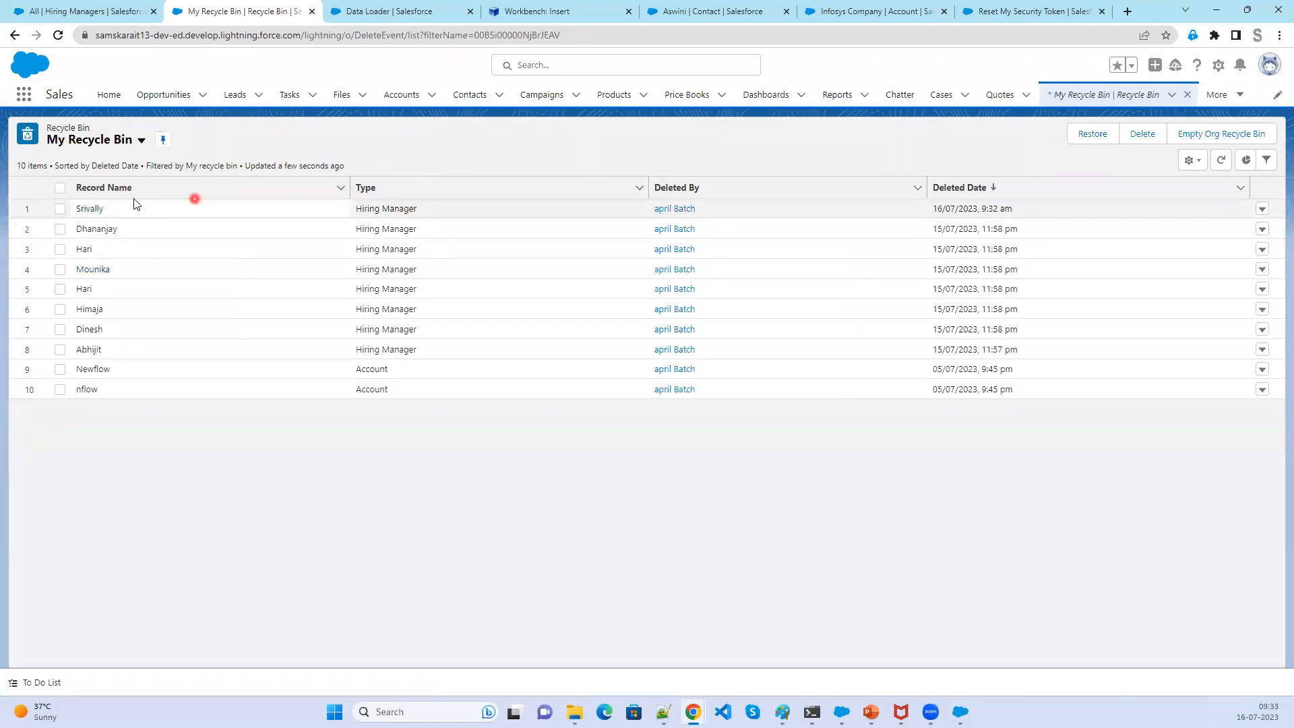
left_click(61, 210)
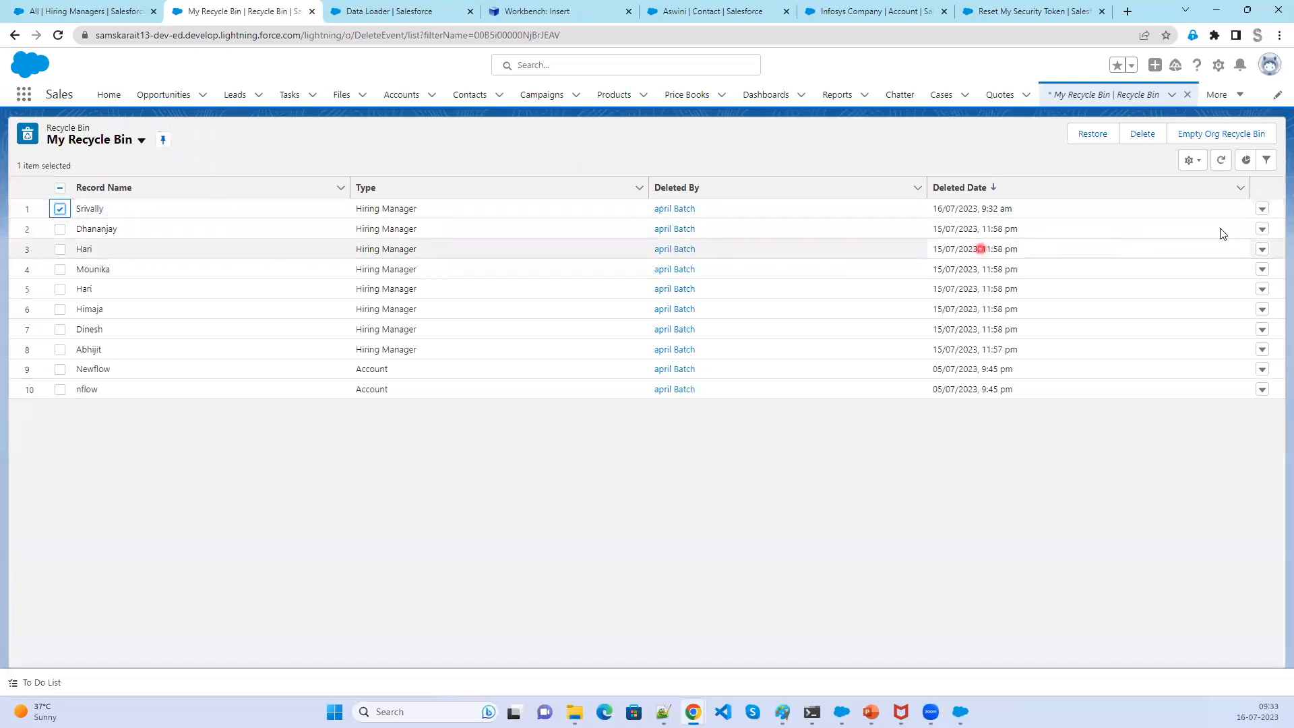
left_click(1262, 210)
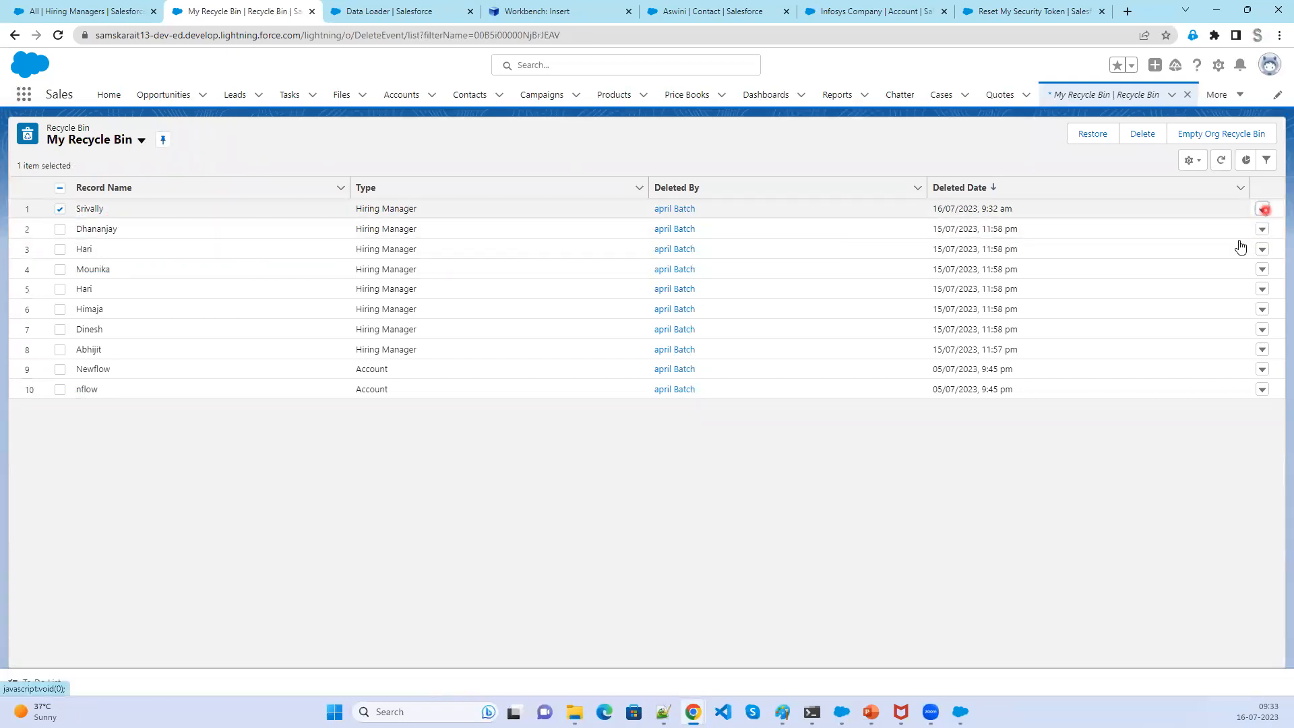
left_click(1235, 236)
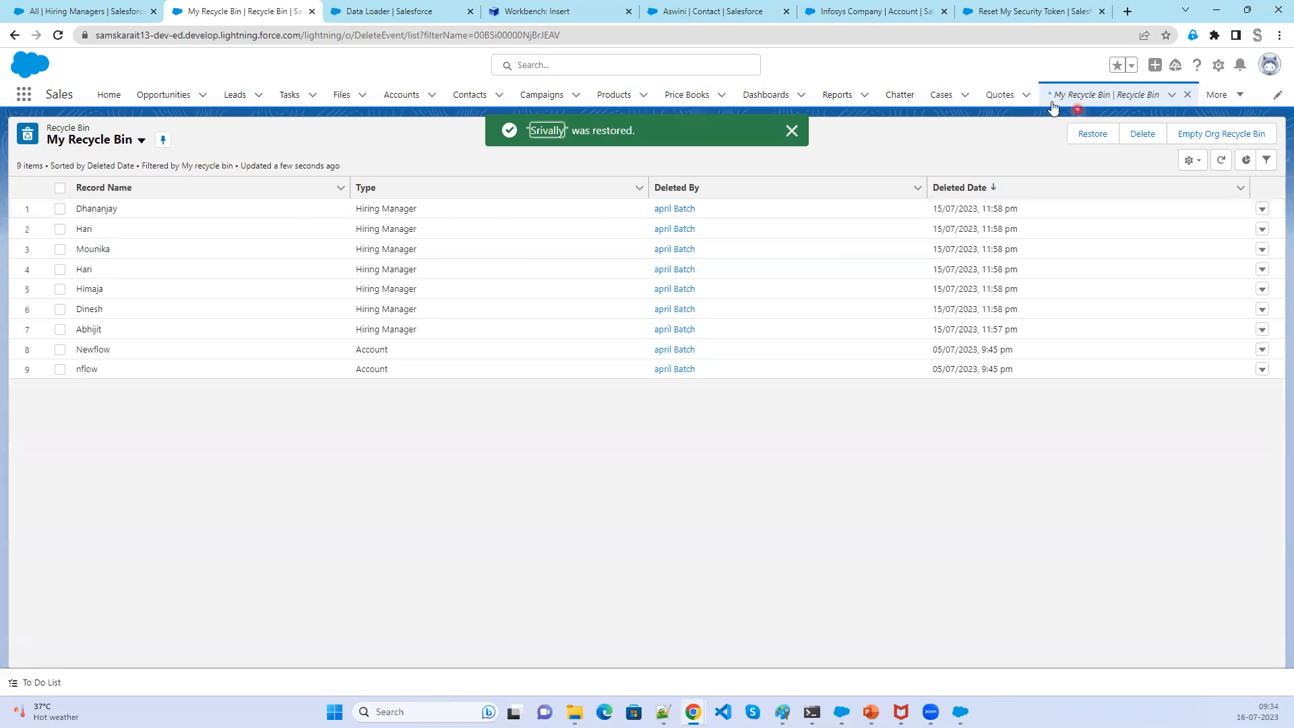
- Close the Recycle Bin tab and open the Hiring Managers list
left_click(1188, 94)
left_click(1239, 100)
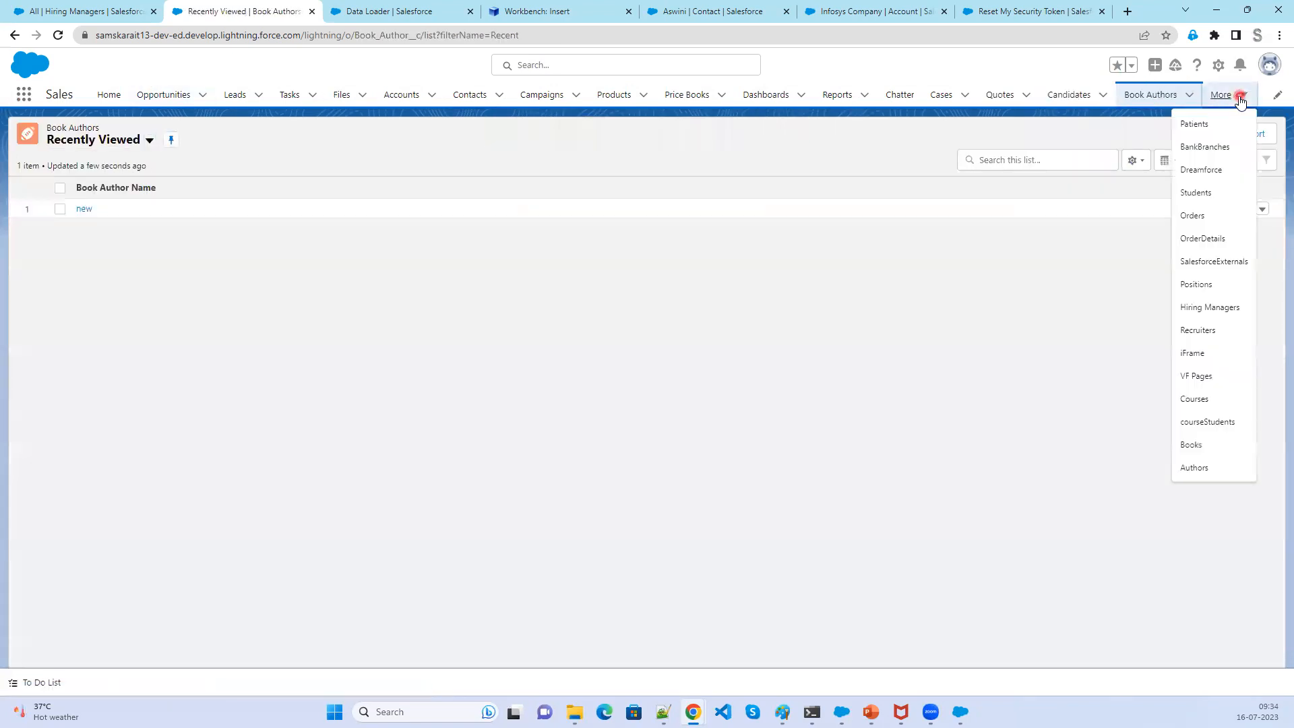
left_click(1235, 309)
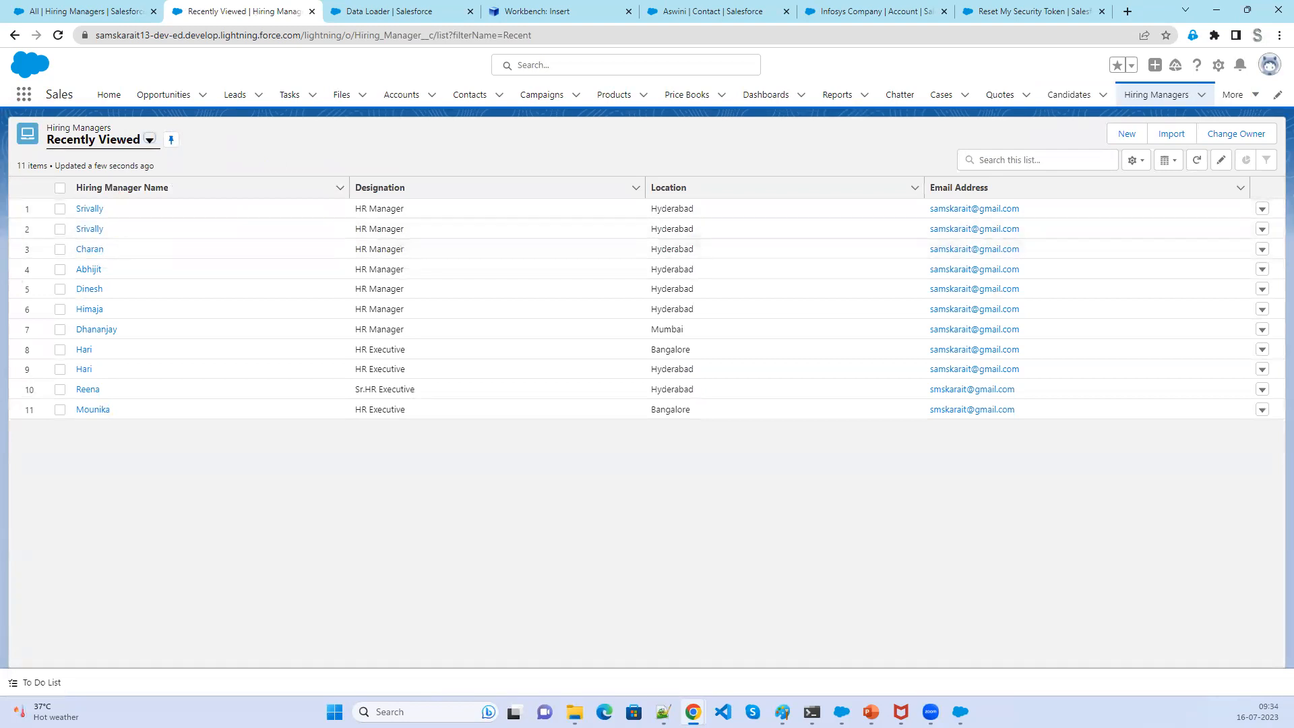
- Start a Data Loader Hard Delete on the Hiring Manager object using the Hiring_delete CSV file
left_click(406, 141)
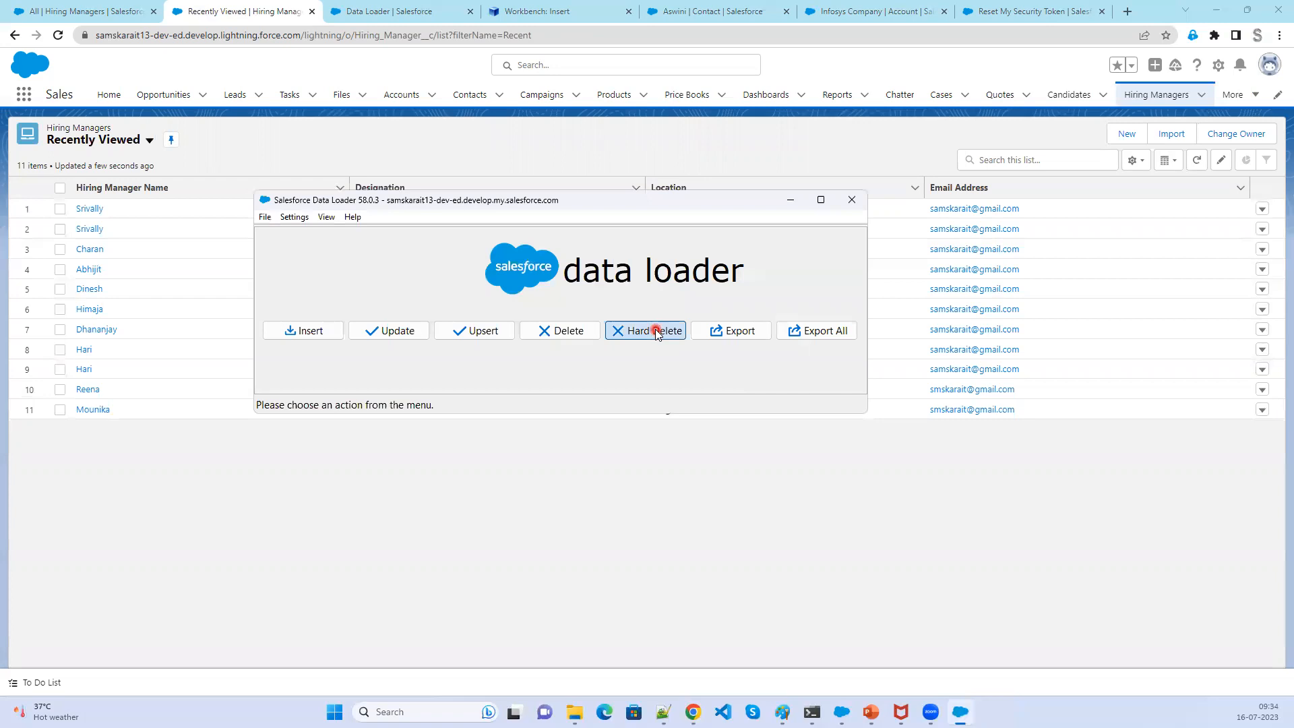
left_click(658, 332)
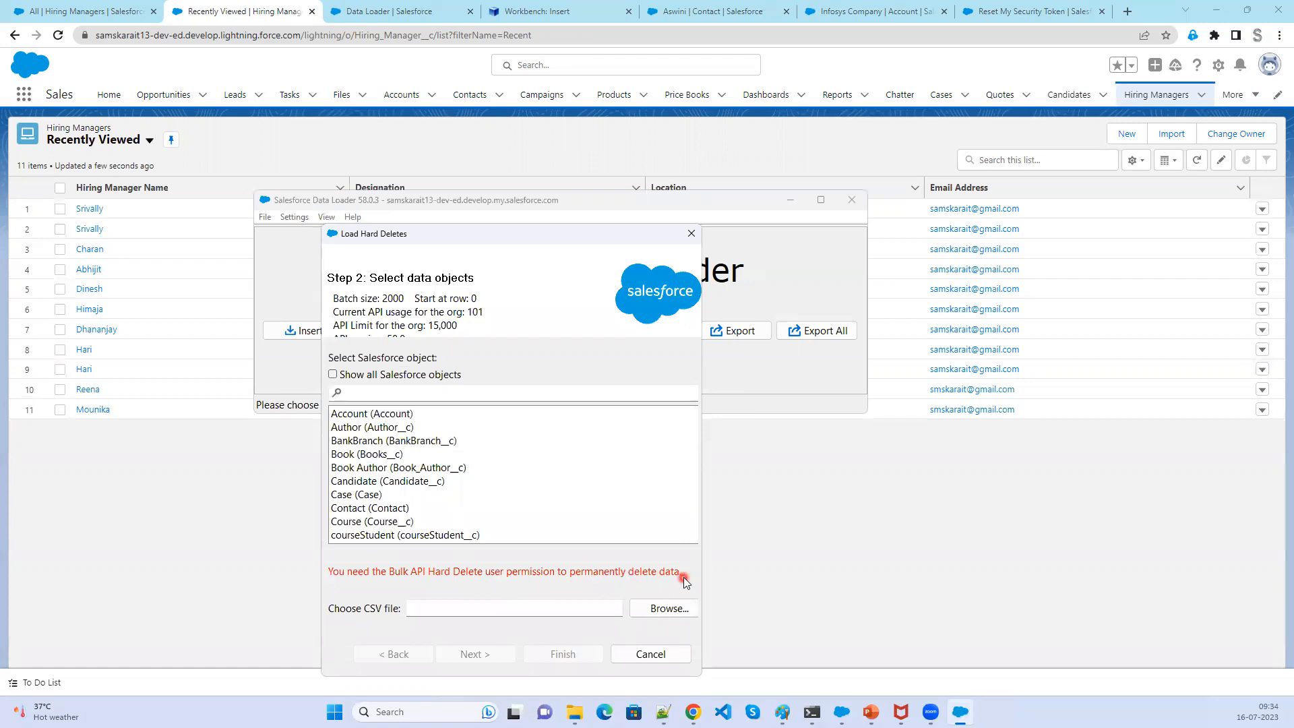
scroll(442, 499, "down", 1)
scroll(443, 497, "down", 2)
left_click(444, 482)
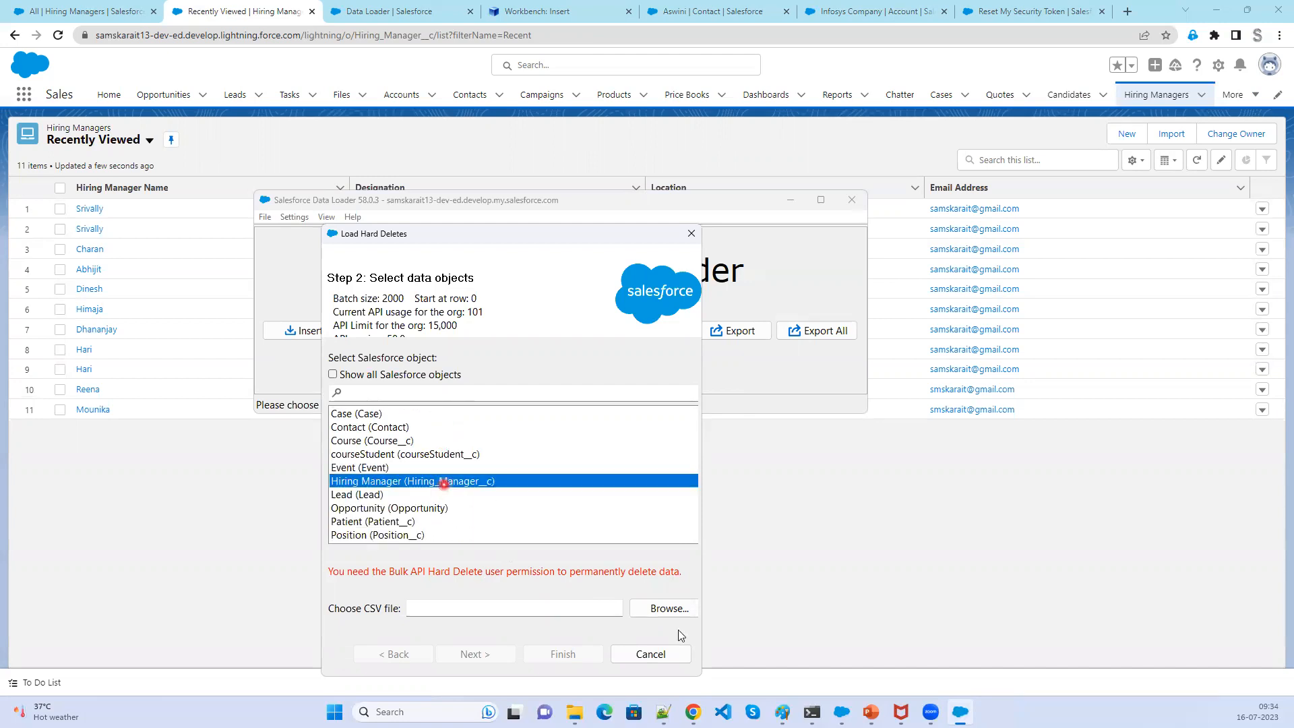
left_click(678, 610)
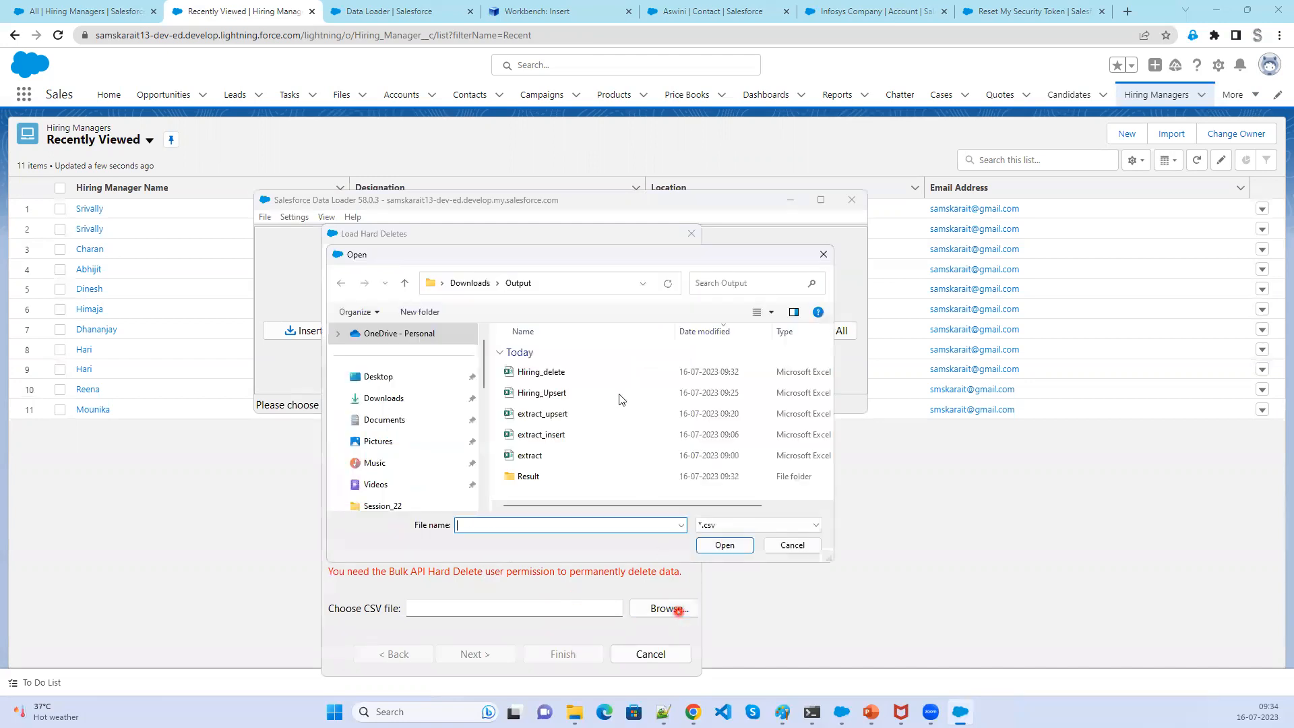
left_click(592, 372)
left_click(721, 545)
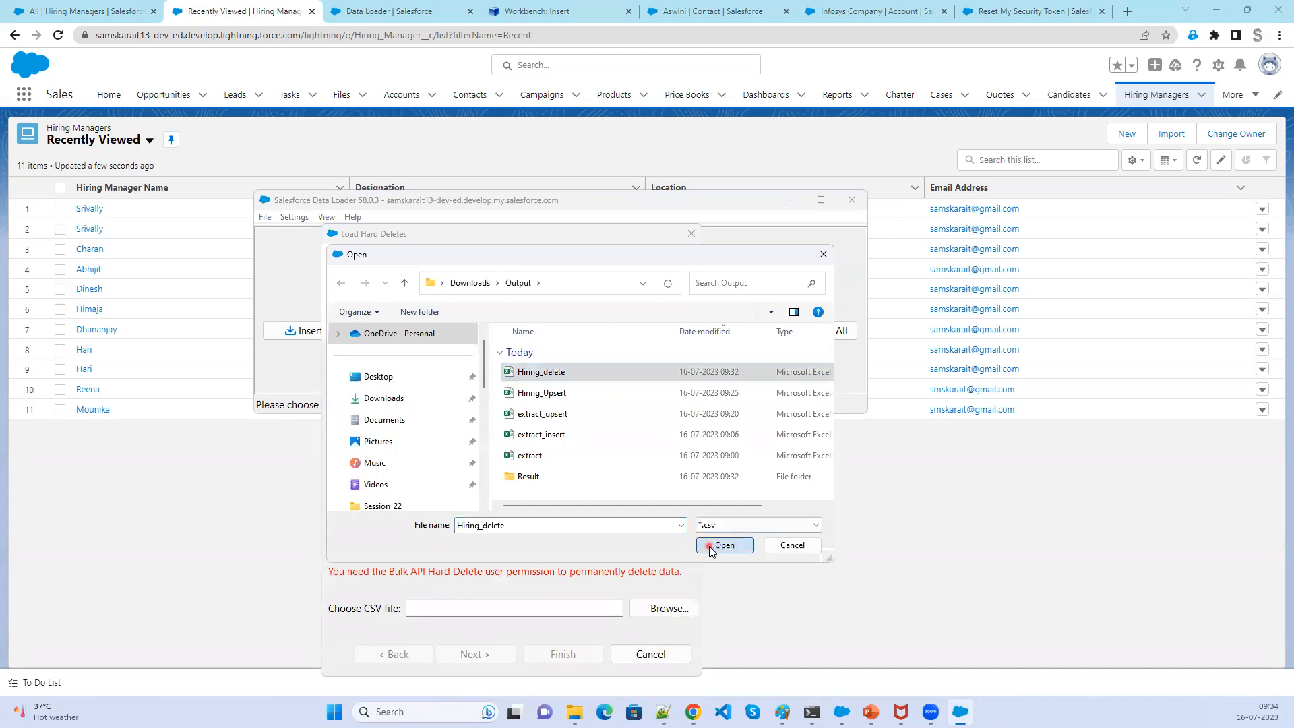
left_click(494, 654)
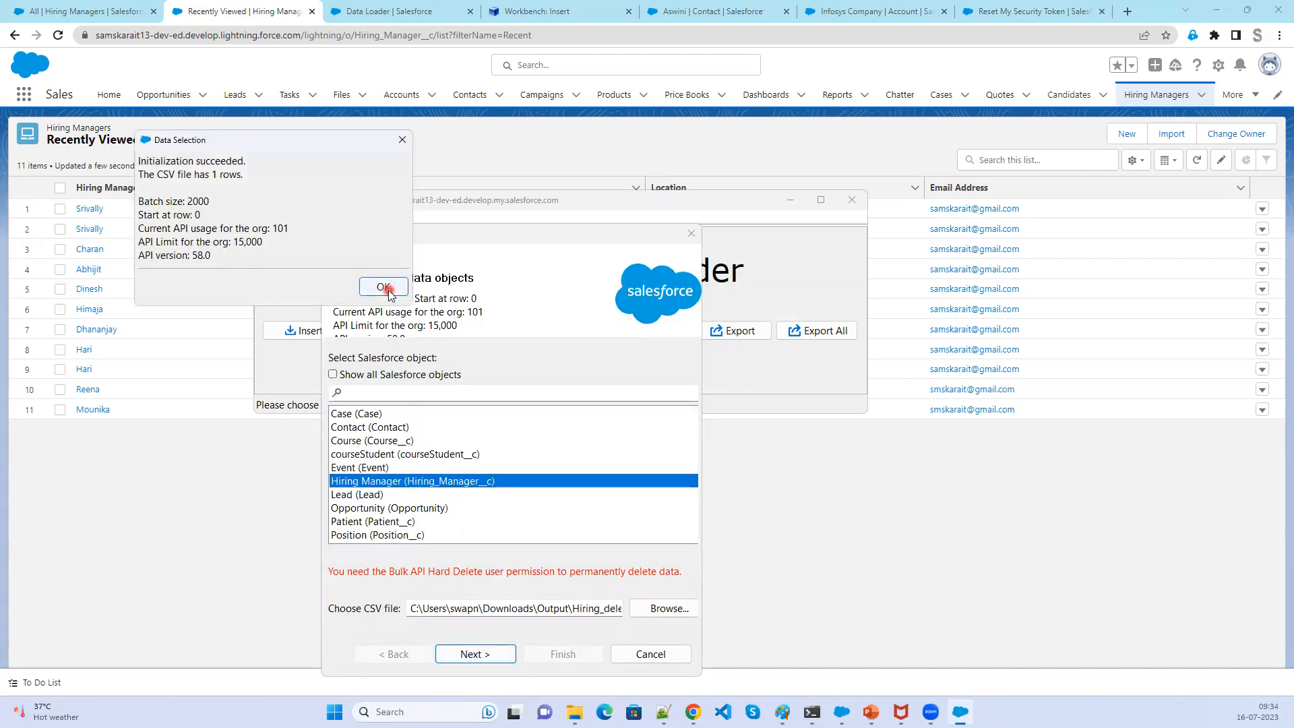
left_click(389, 289)
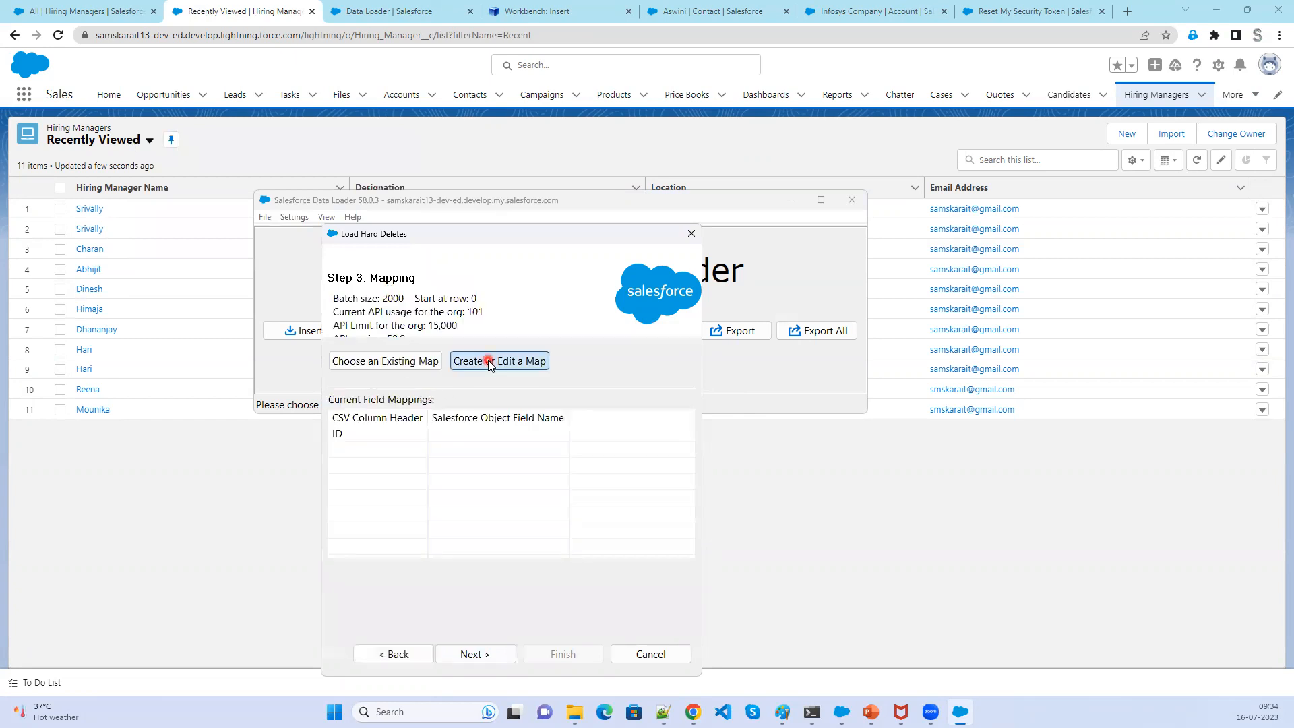
- Create a field mapping that auto-matches the Id field to the ID column
left_click(488, 360)
left_click(299, 207)
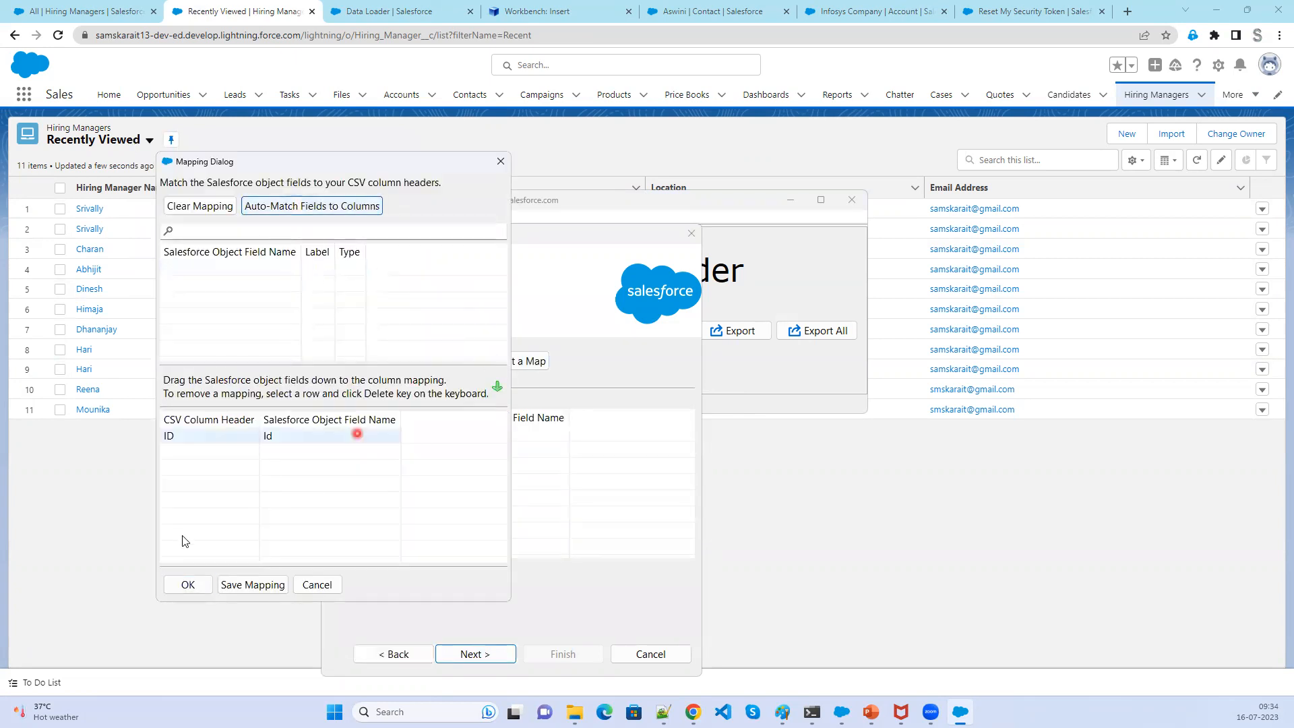
left_click(188, 584)
left_click(473, 655)
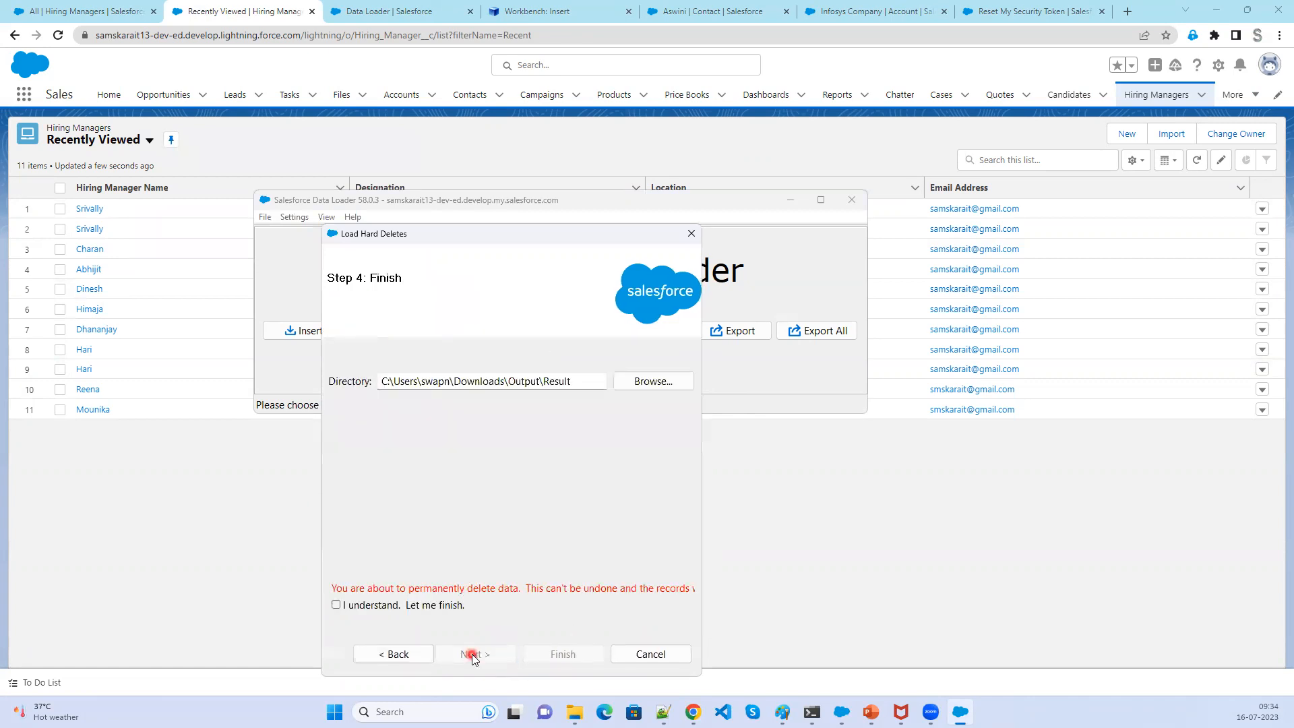
- Try to finish the hard delete into the Result folder, acknowledging the permanent deletion warnings
left_click(337, 604)
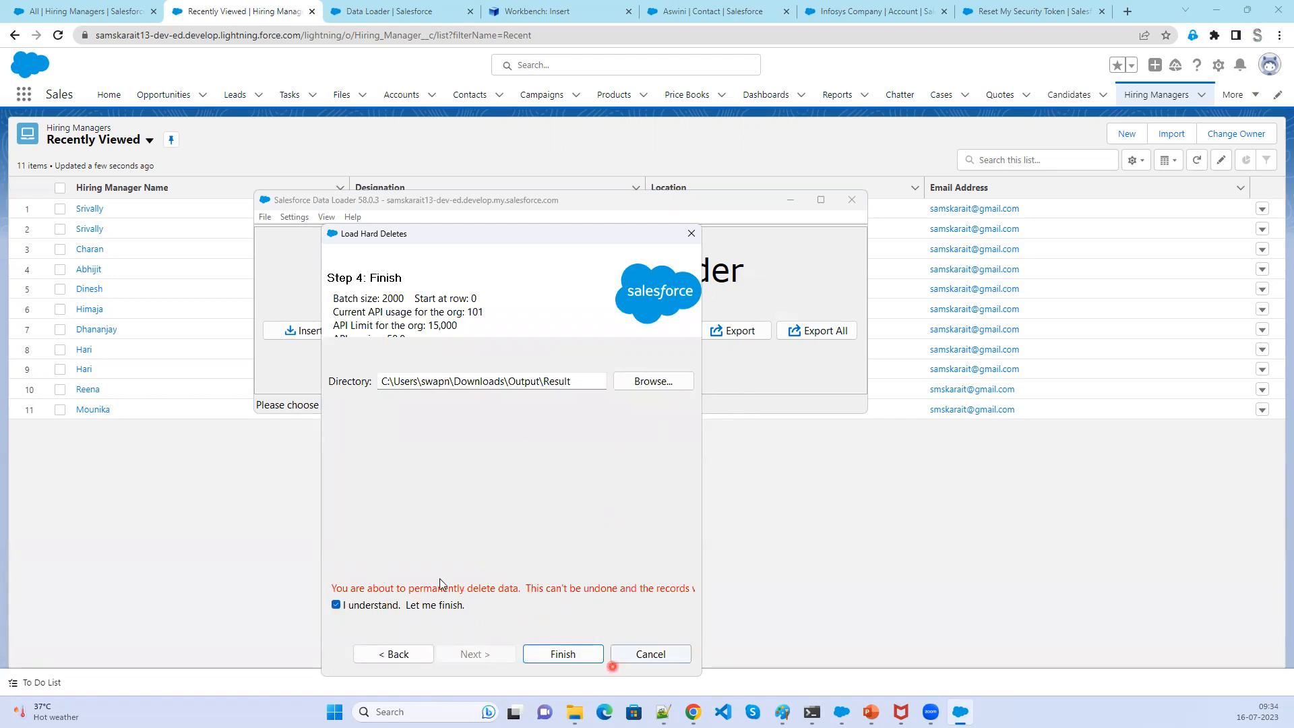
left_click(565, 655)
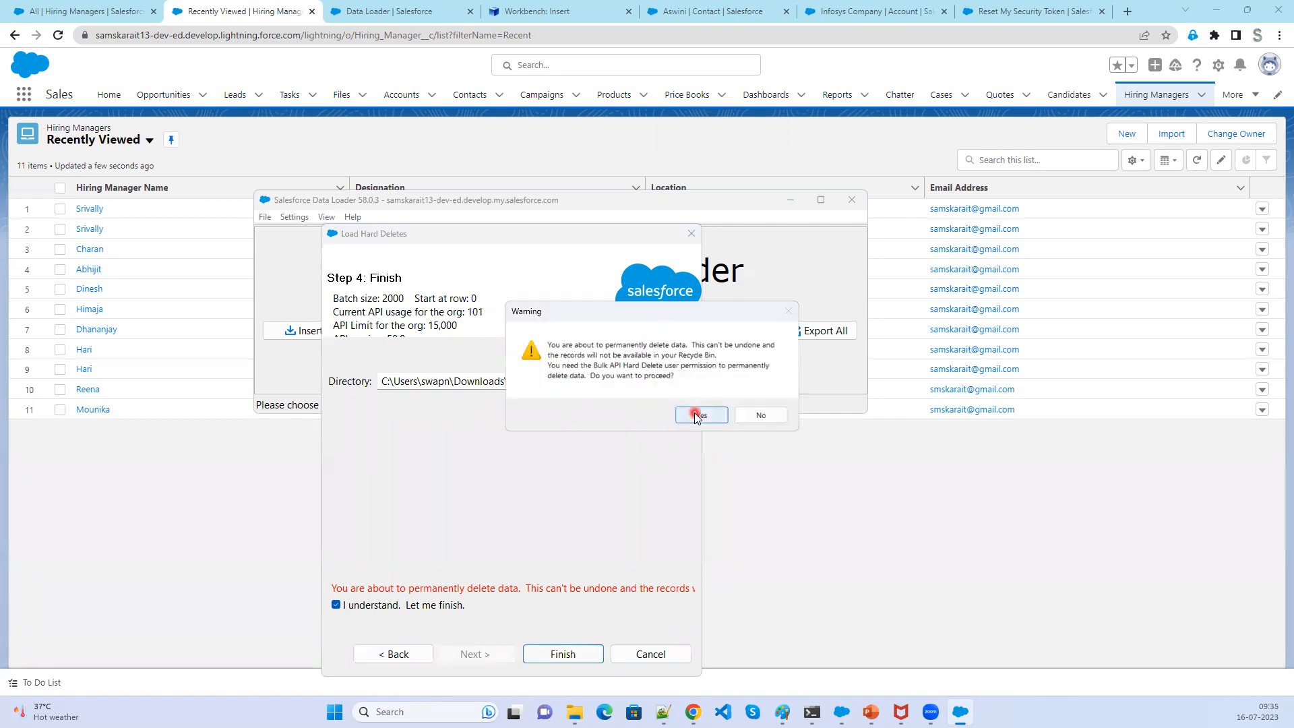
left_click(694, 412)
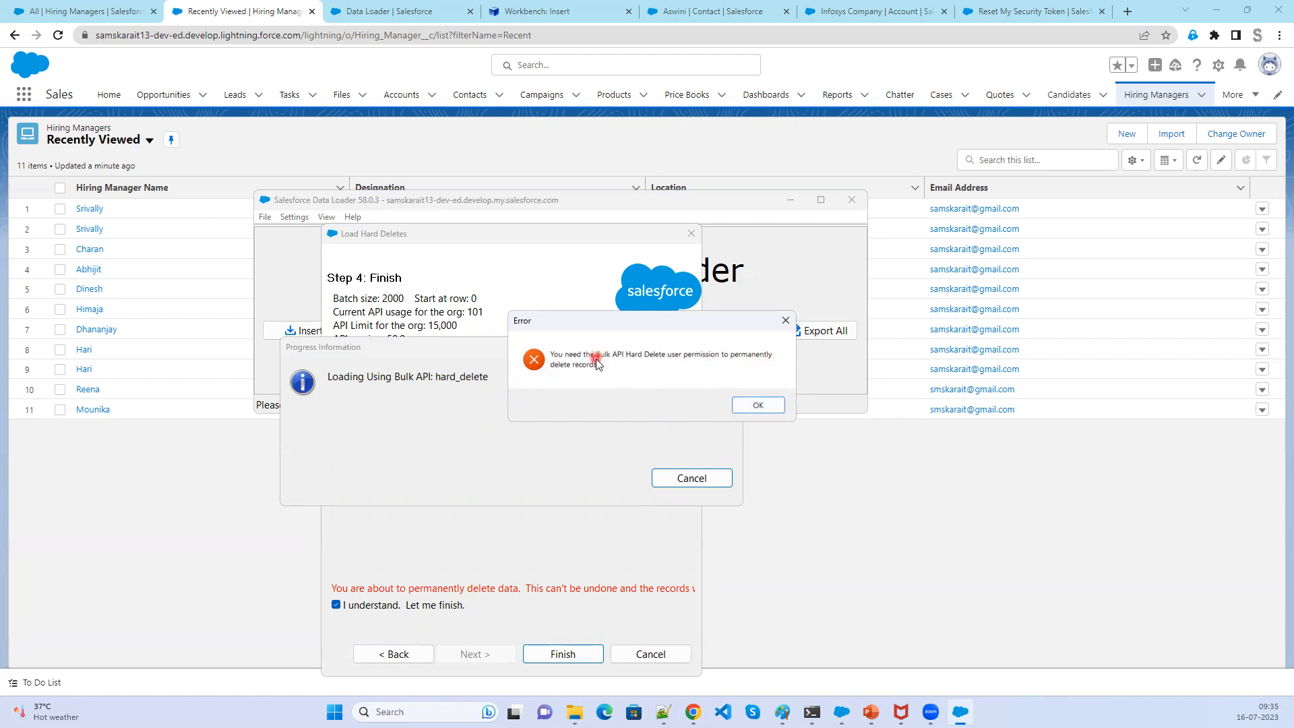
- Dismiss the permission error, reopen the Hard Delete wizard to read its permission note, and close it
left_click(758, 405)
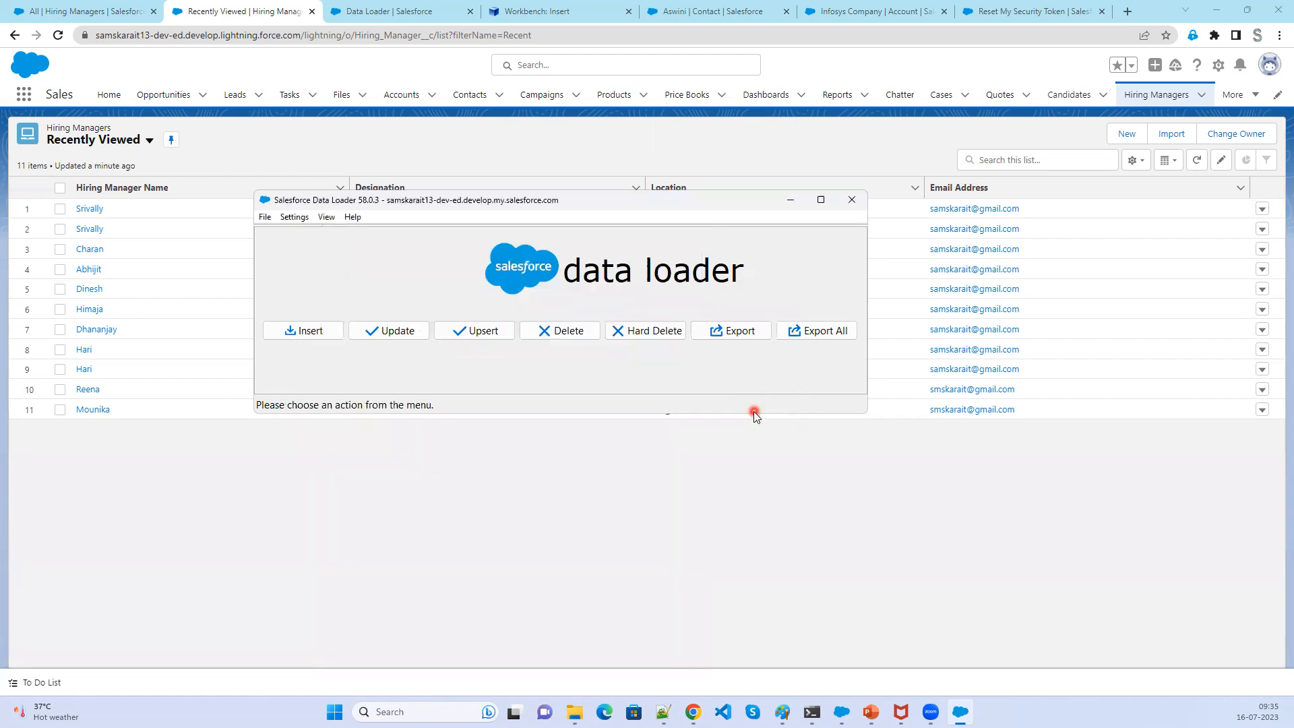
left_click(642, 332)
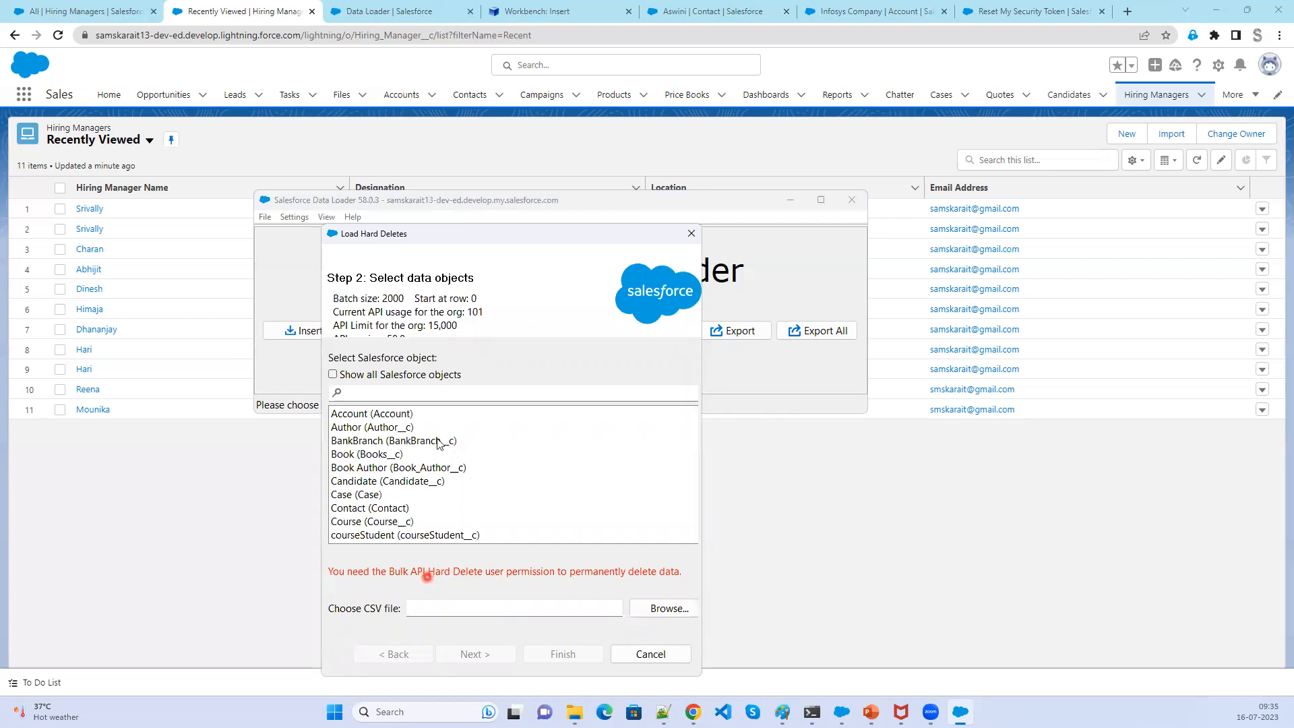
left_click(691, 234)
- Open the Data Loader settings and review the Bulk API options
left_click(303, 217)
left_click(311, 232)
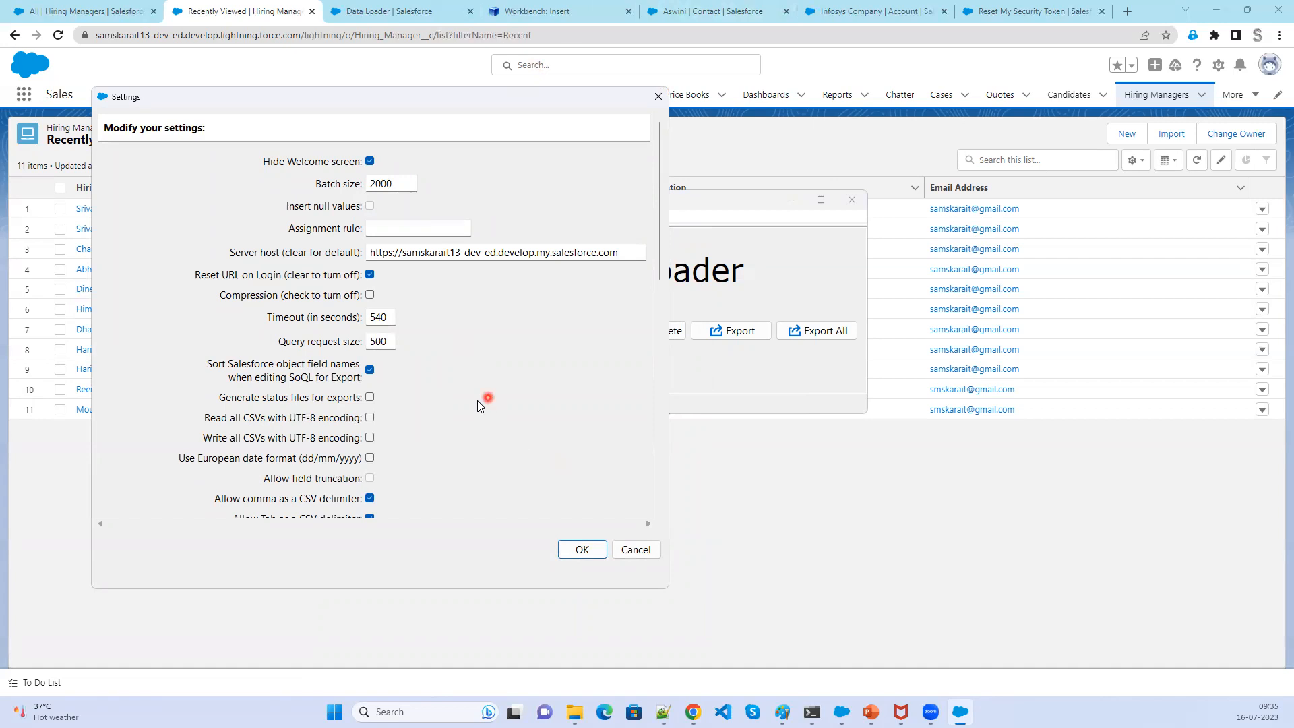
scroll(477, 401, "down", 3)
scroll(478, 403, "down", 3)
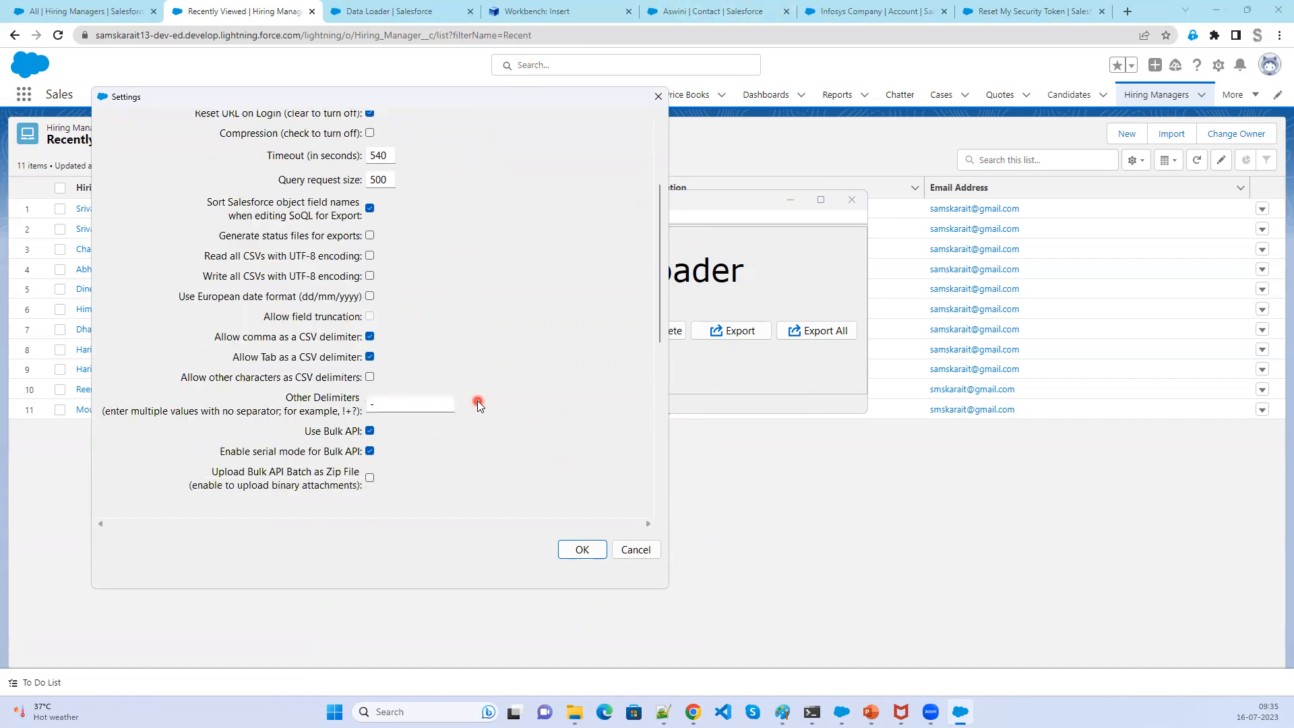
scroll(478, 403, "down", 18)
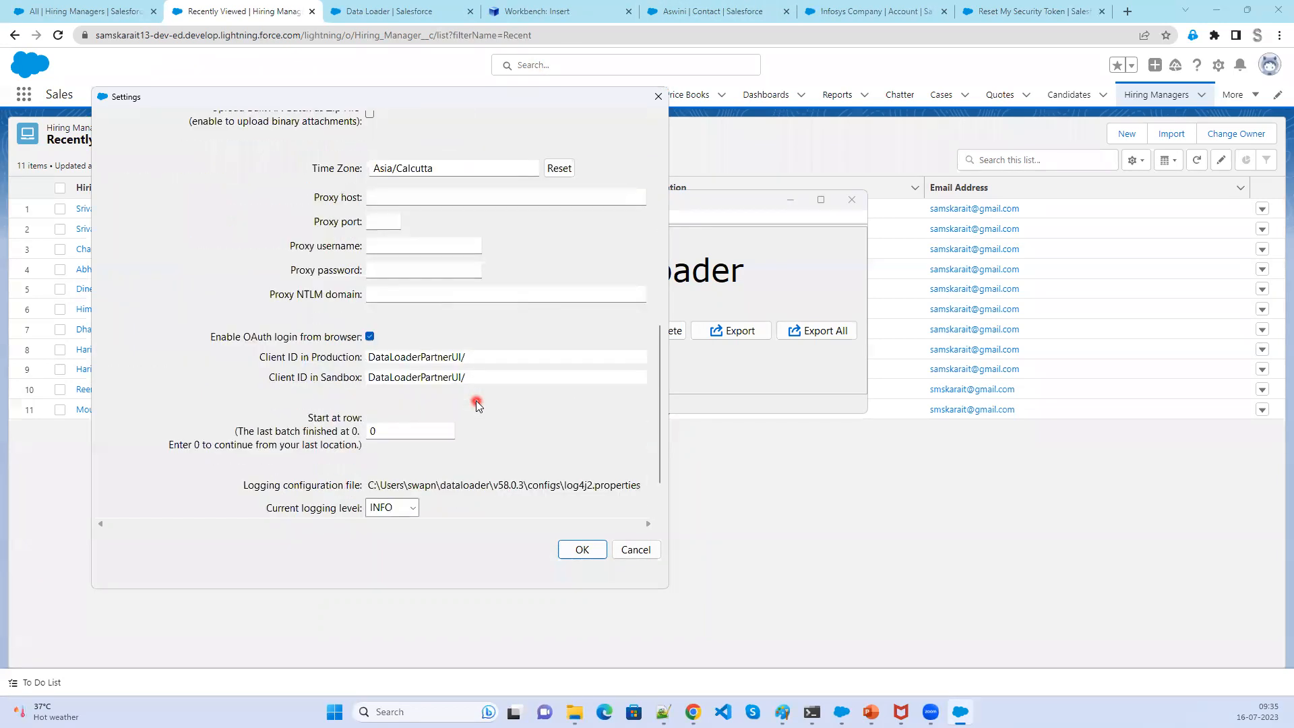
scroll(477, 404, "up", 15)
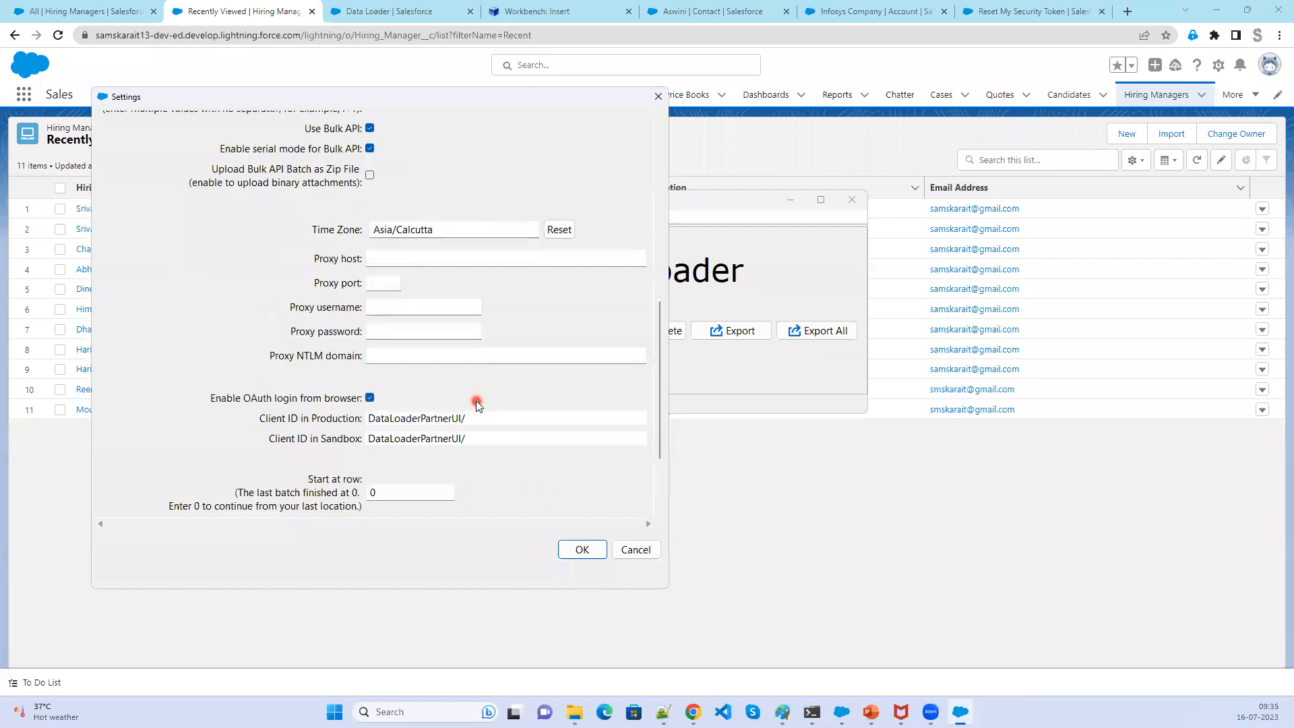
scroll(475, 401, "up", 8)
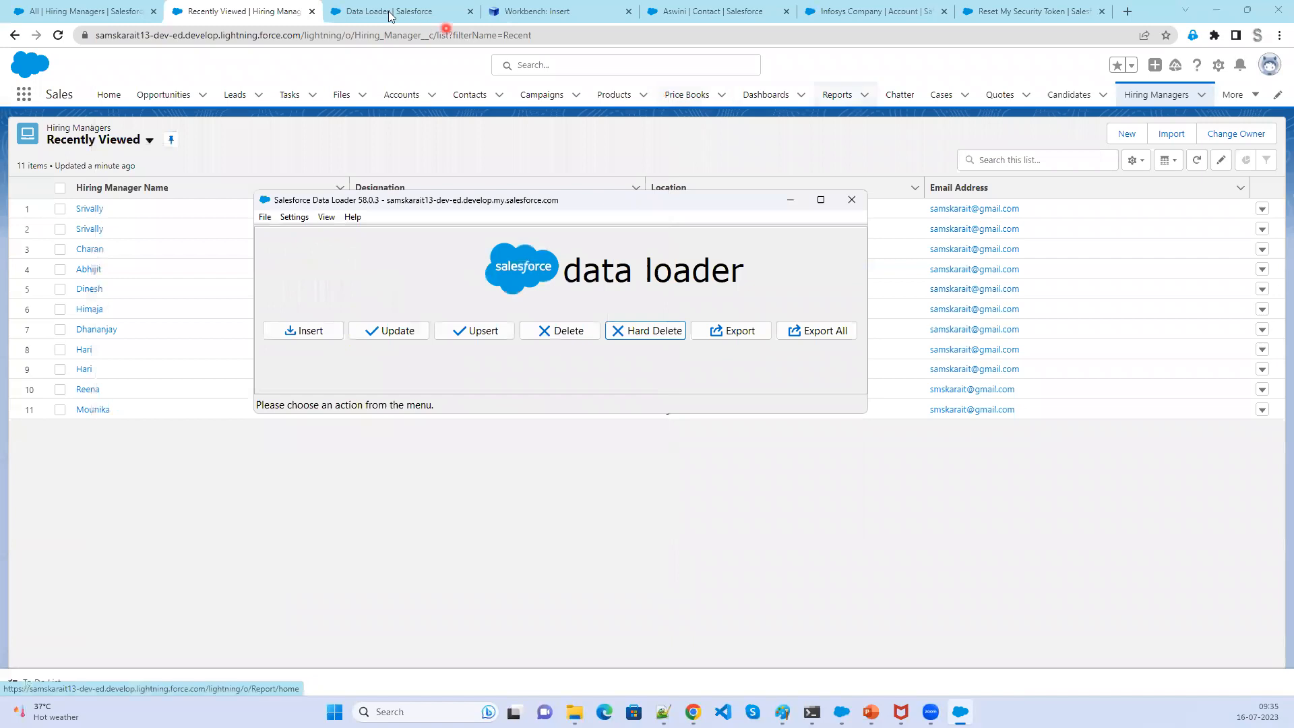
left_click(1208, 145)
- Switch to the All Hiring Managers tab and open Salesforce Setup
left_click(64, 11)
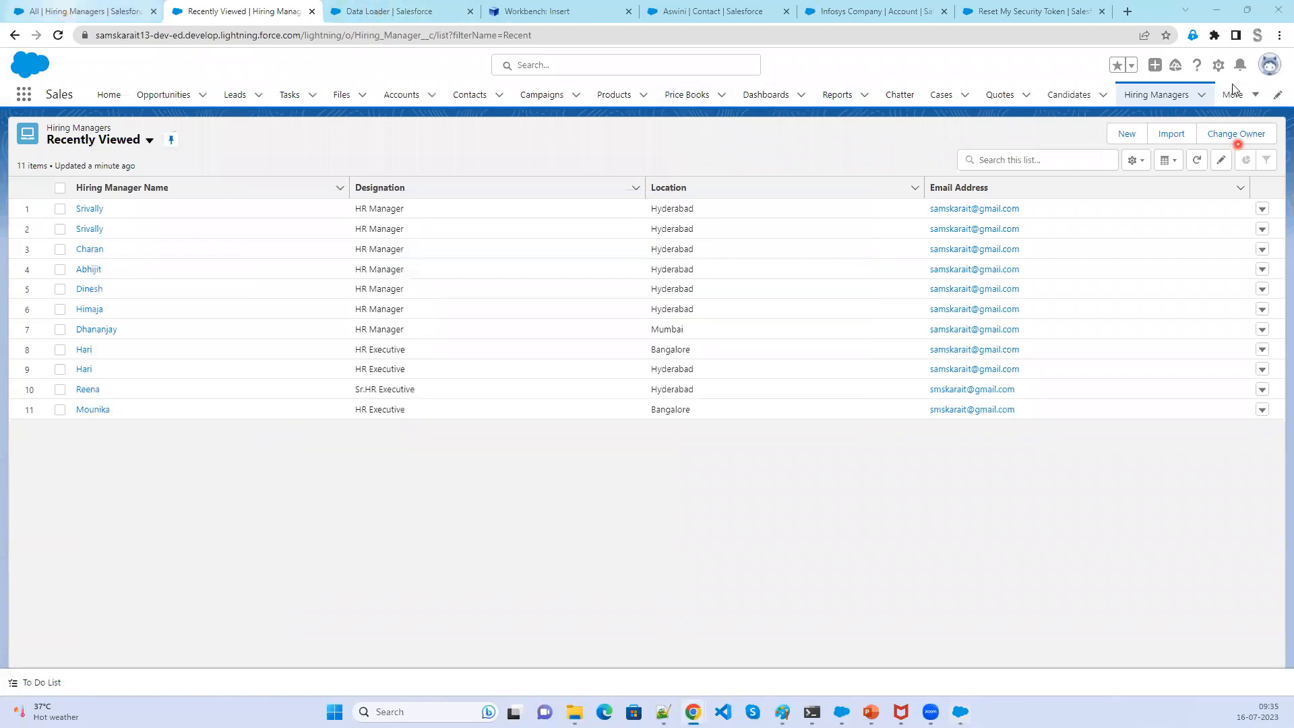
left_click(1275, 71)
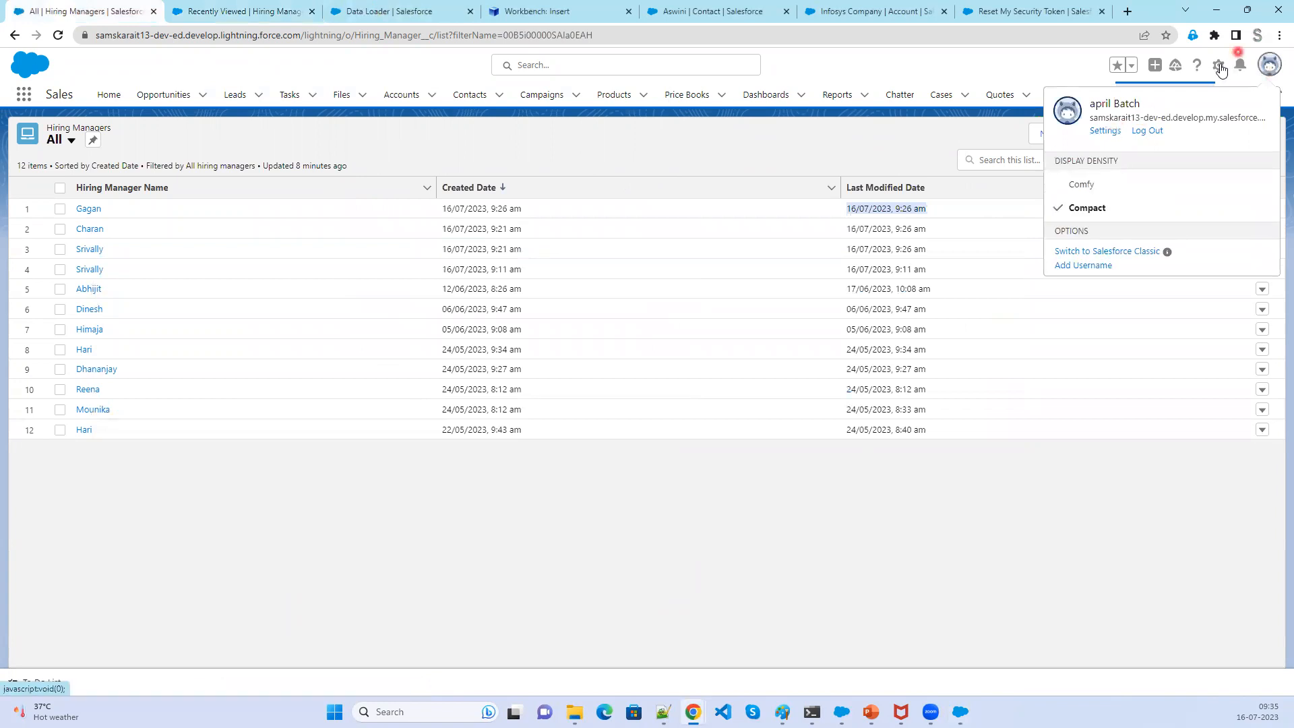
left_click(1218, 65)
left_click(1155, 106)
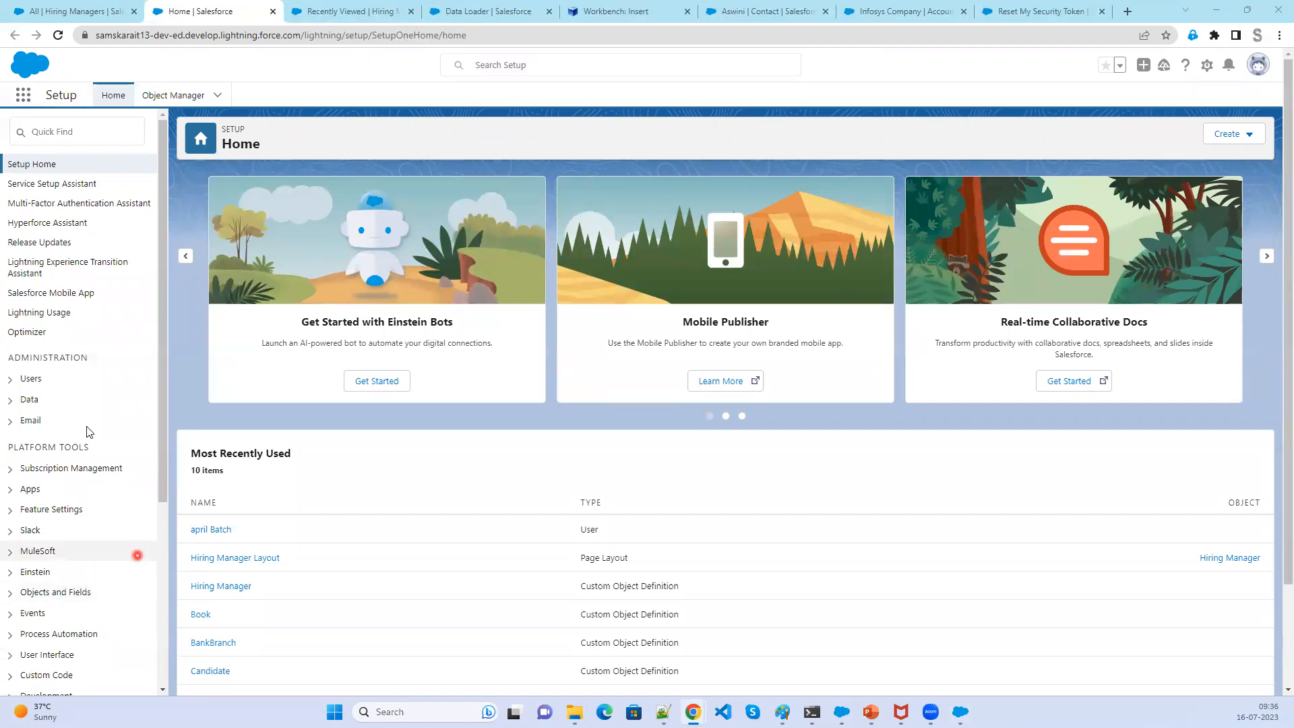
- Expand Users in Setup and open the Users list
left_click(10, 379)
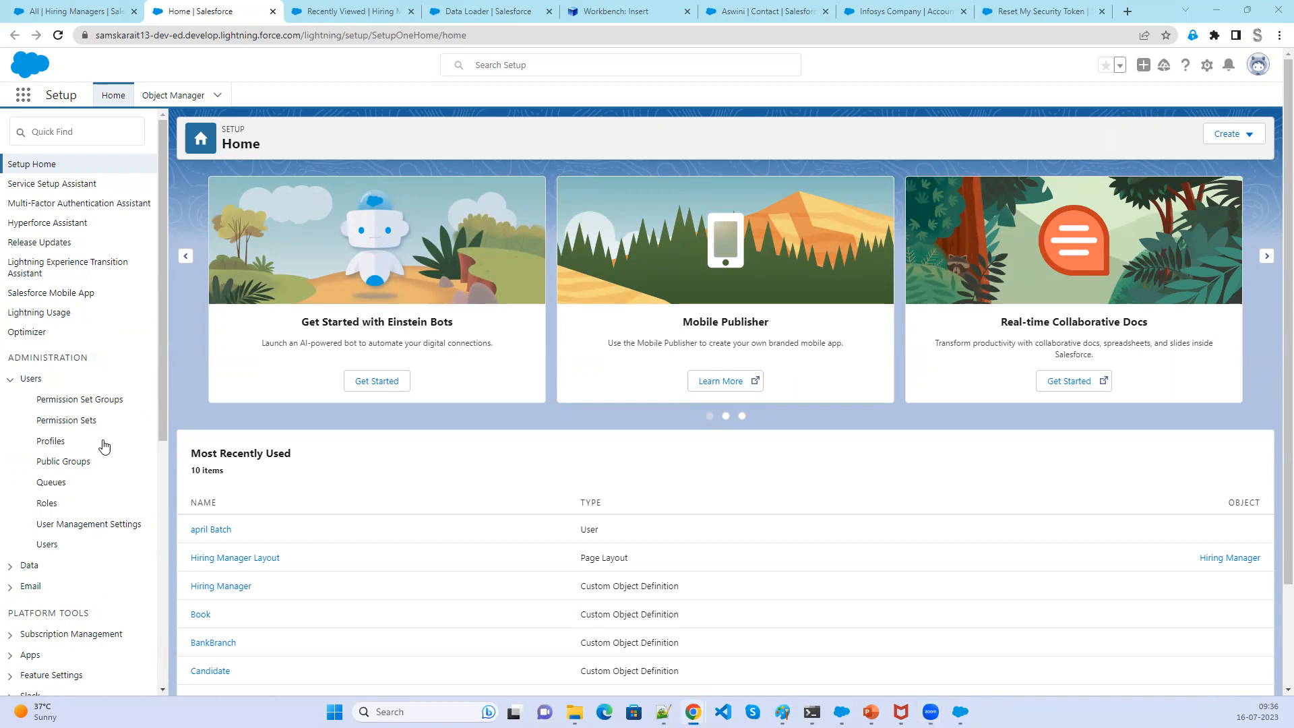
left_click(44, 545)
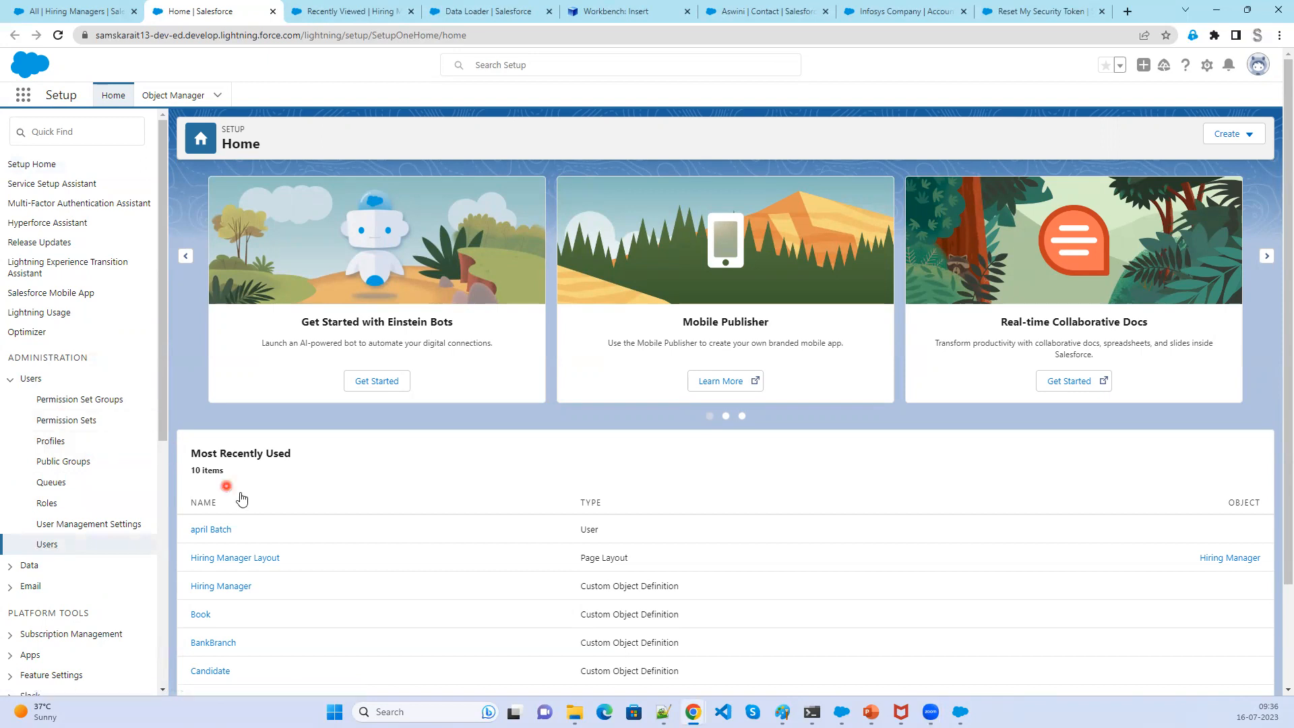
left_click(51, 545)
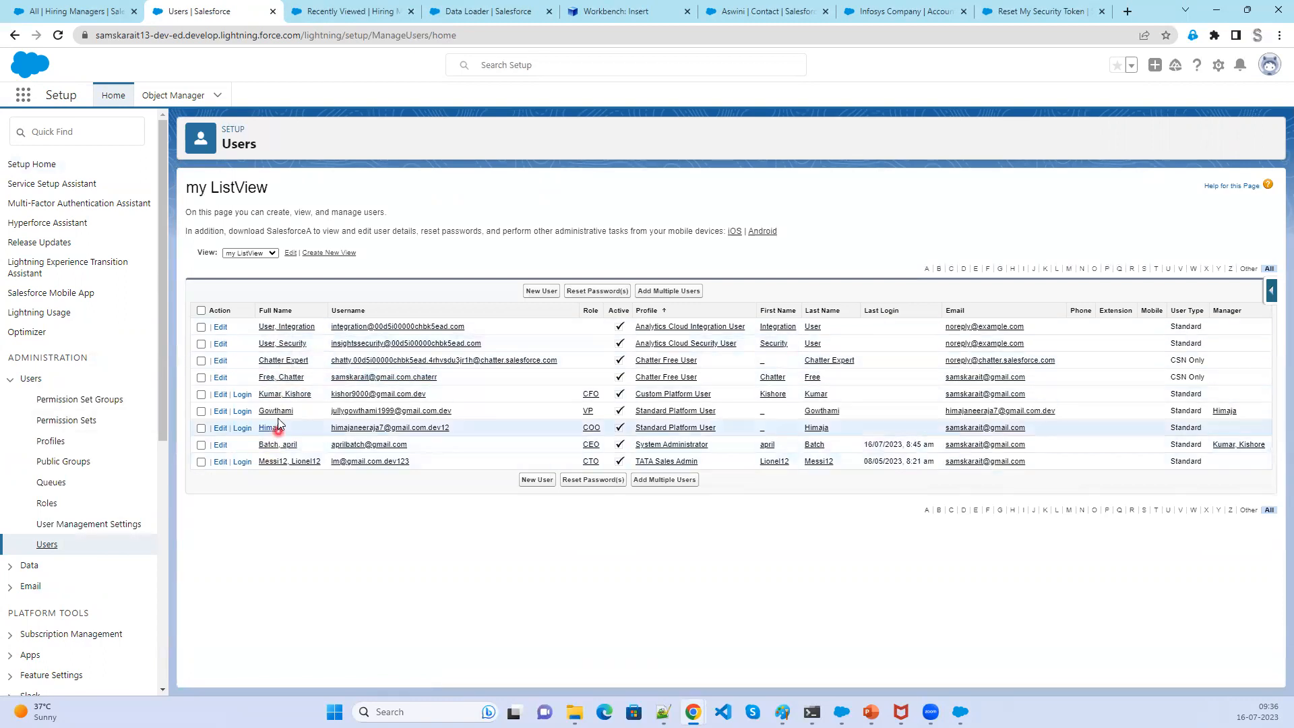
- Open the System Administrator user's detail page and search it for Bulk
left_click(1270, 65)
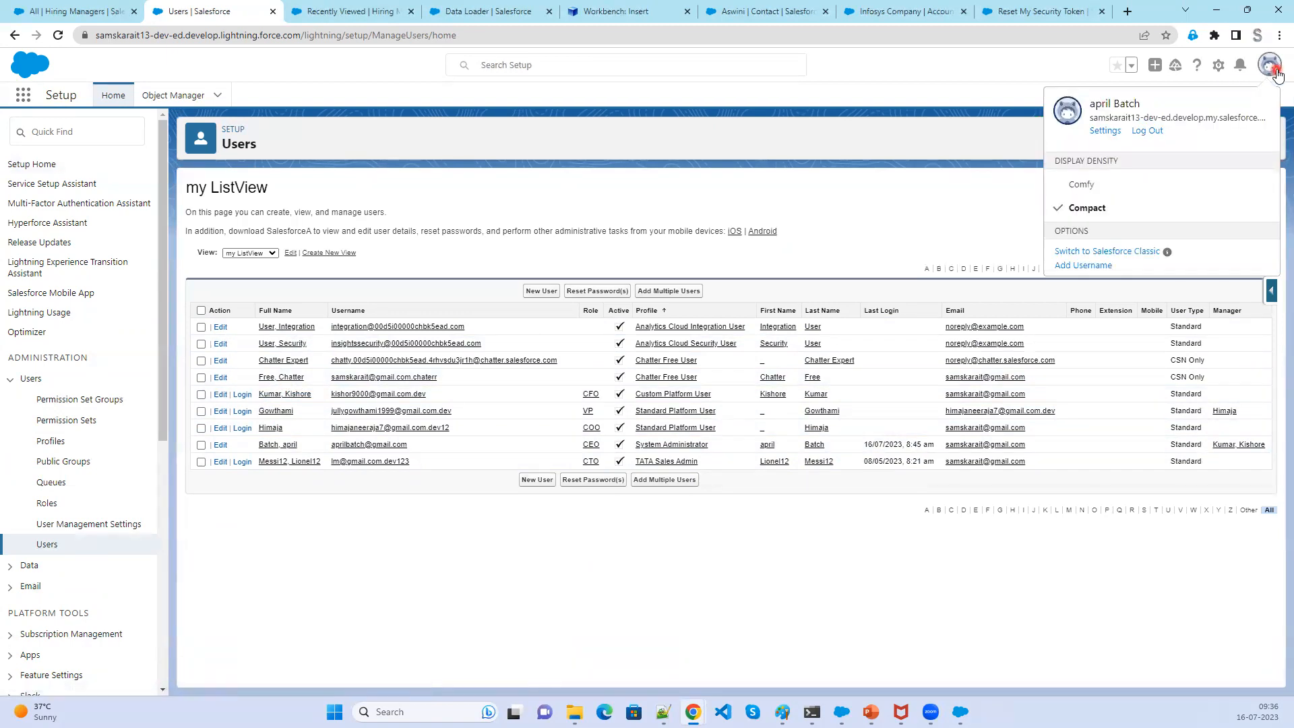
left_click(1106, 130)
left_click(287, 393)
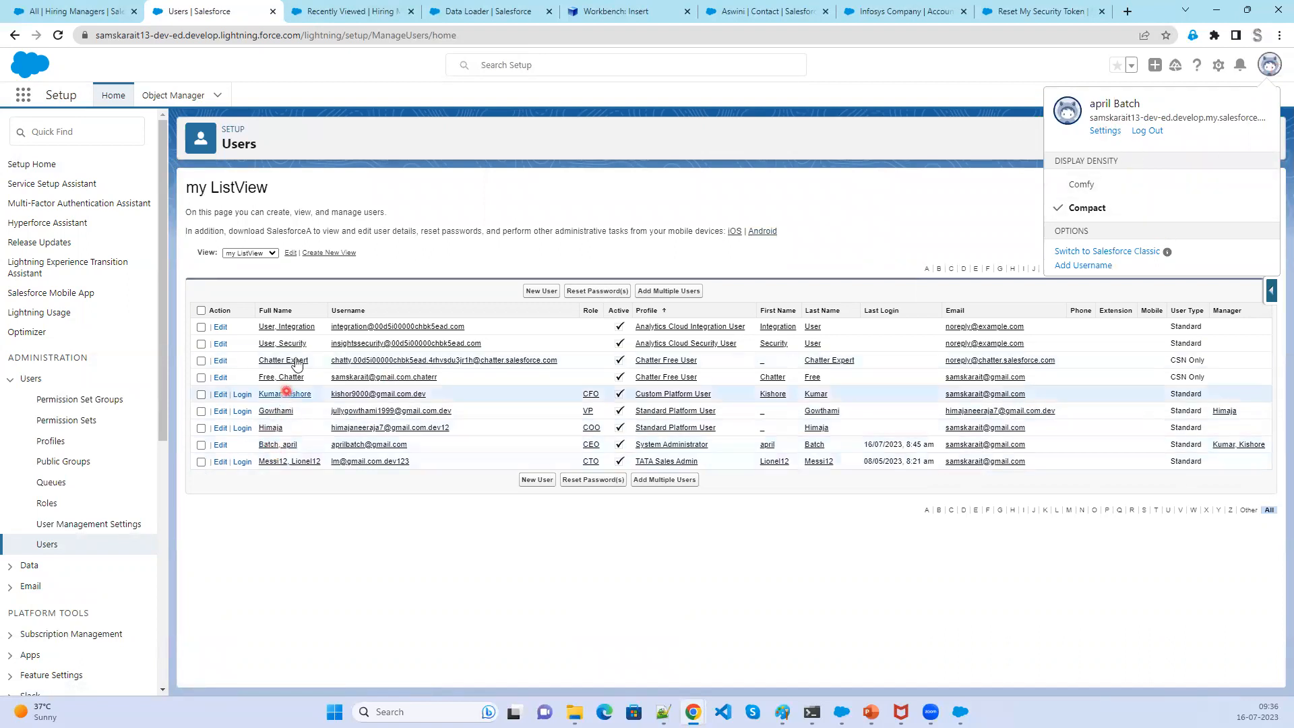
left_click(295, 339)
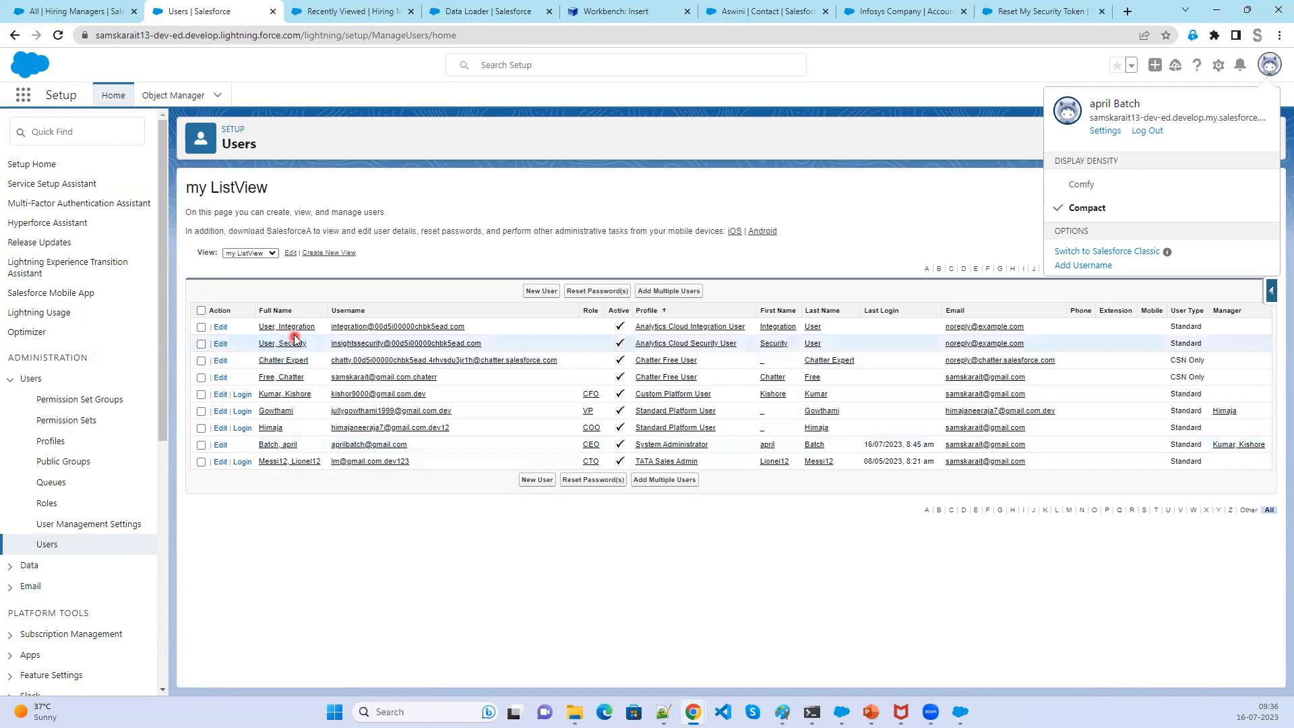
left_click(274, 445)
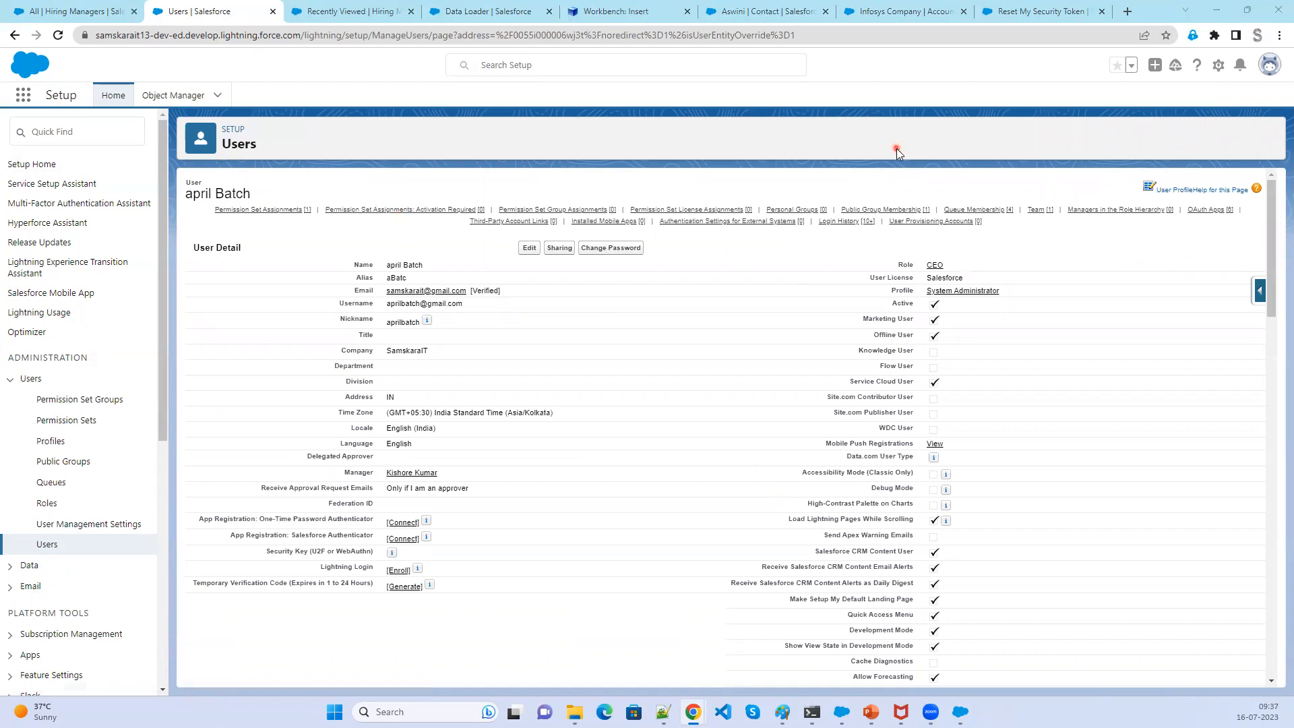
key("ctrl+f")
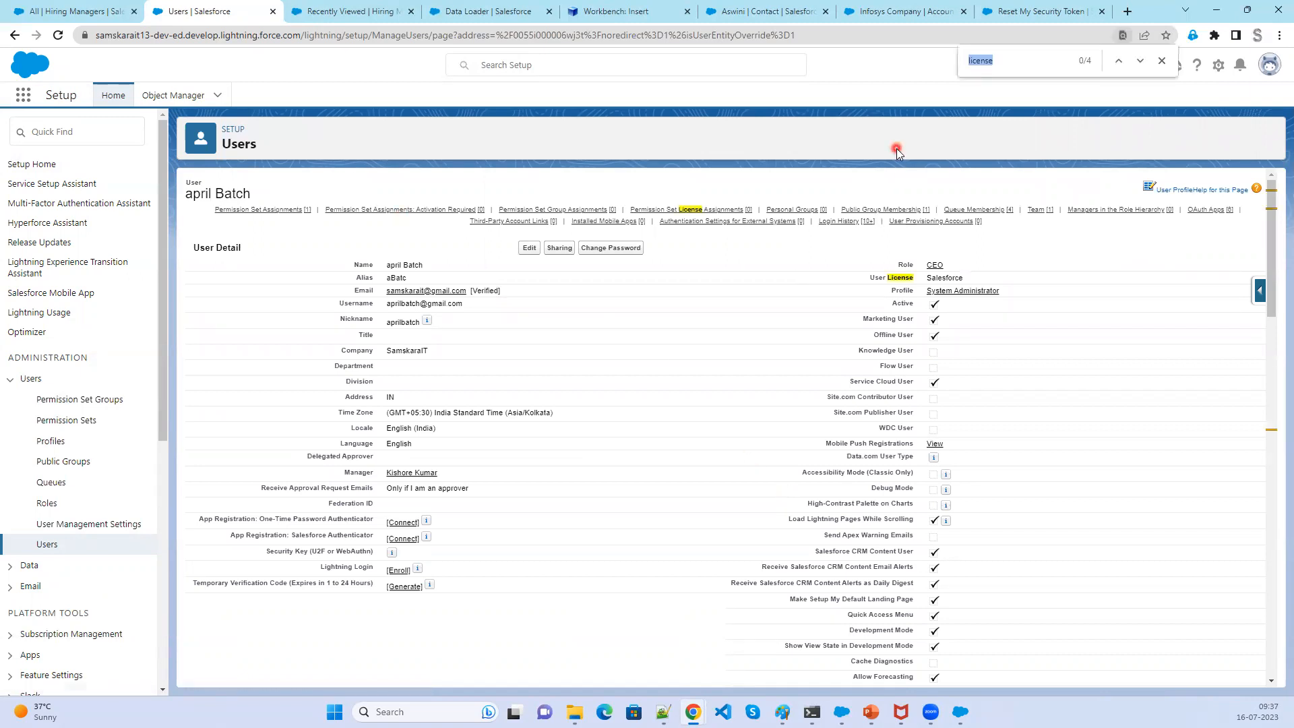
type("Bulk")
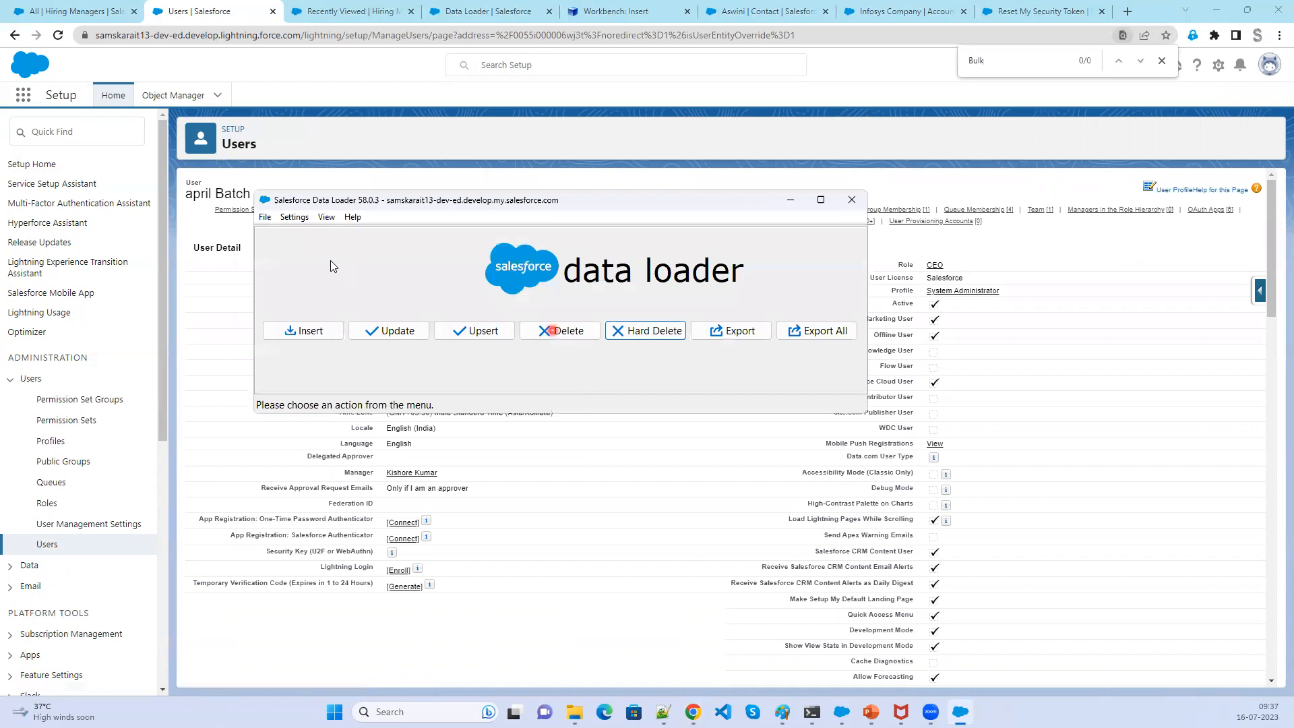
- In Data Loader settings, enable Upload Bulk API Batch as Zip File and save
left_click(295, 217)
left_click(309, 232)
scroll(514, 513, "down", 3)
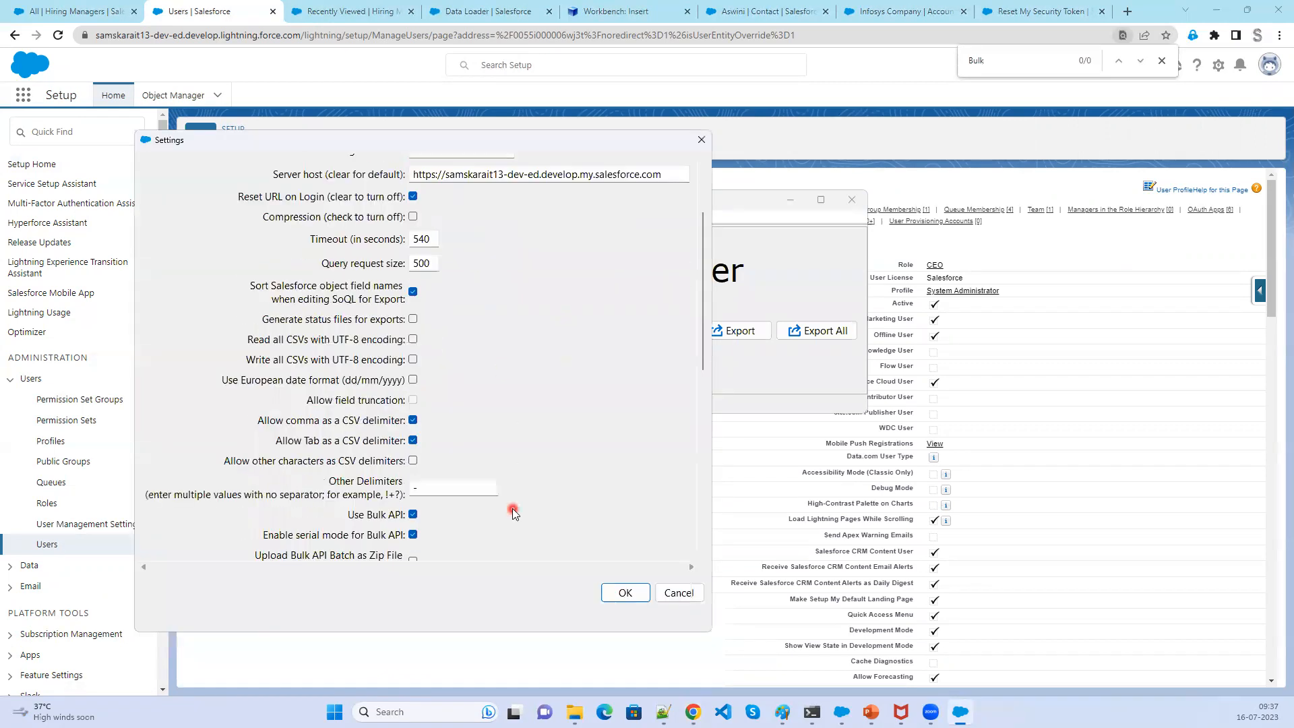
scroll(514, 512, "down", 1)
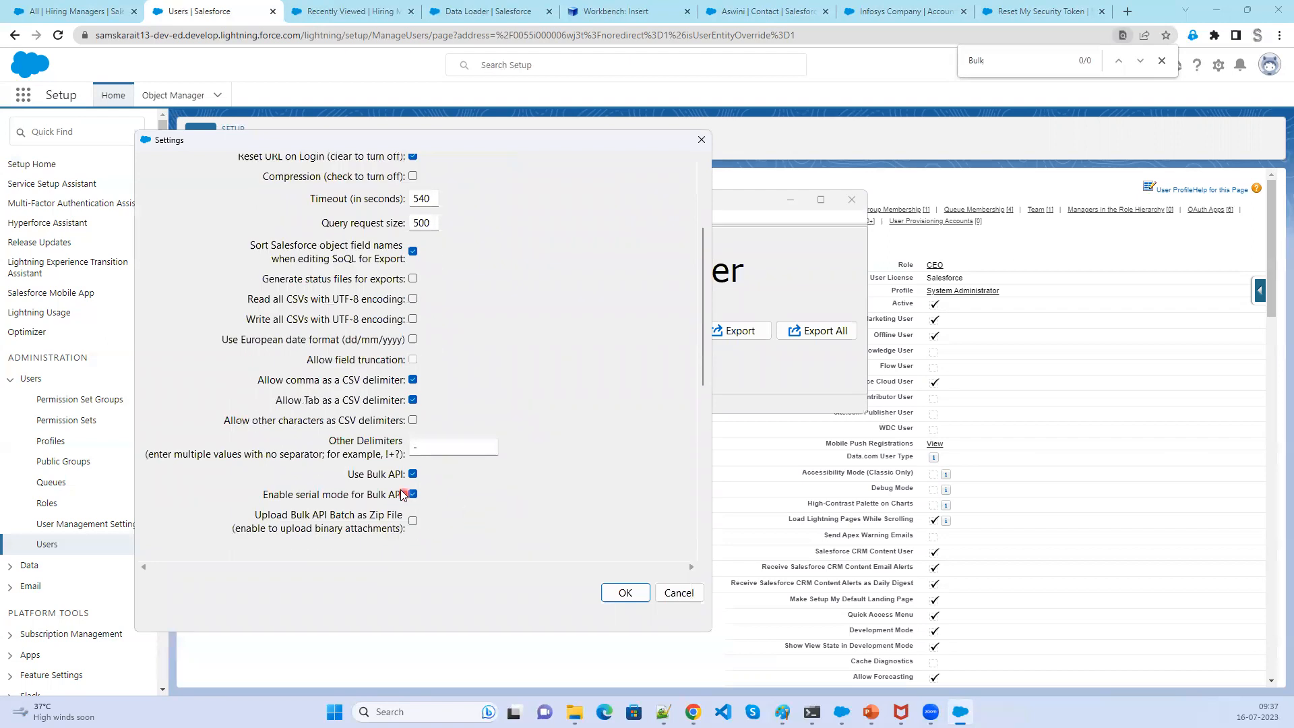
scroll(423, 507, "down", 1)
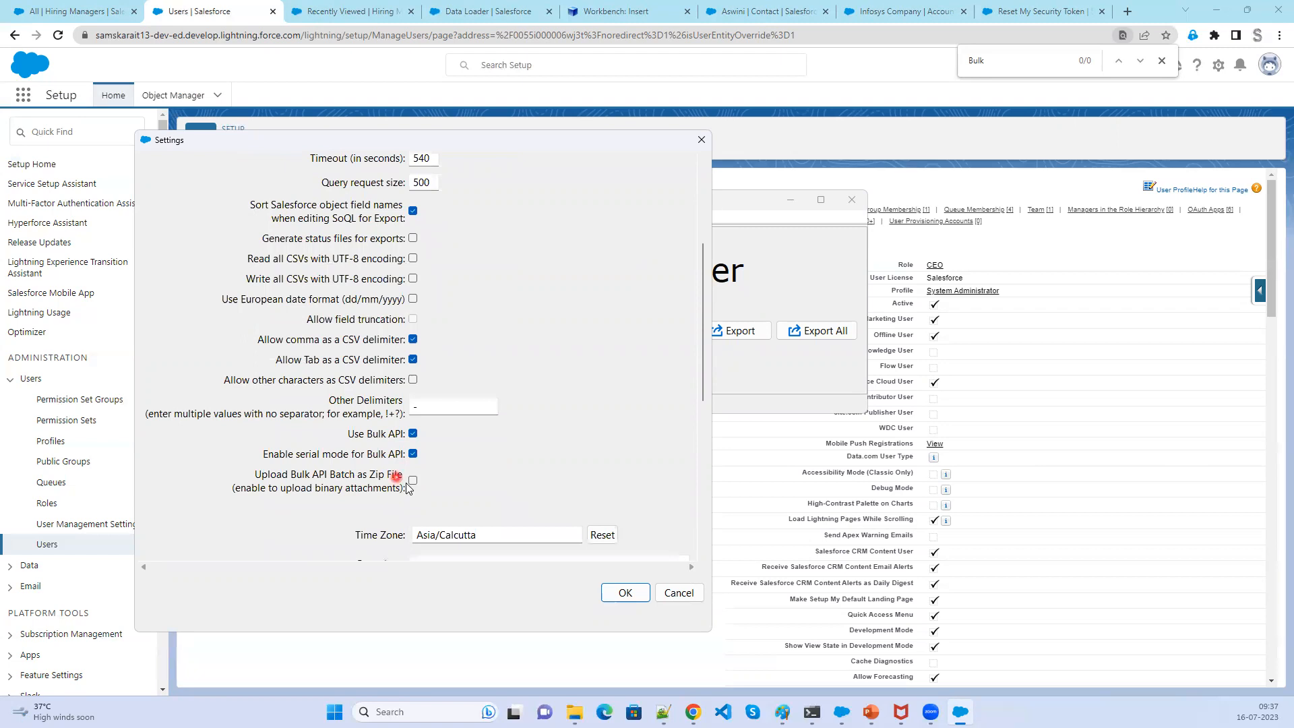
scroll(408, 480, "down", 1)
left_click(413, 441)
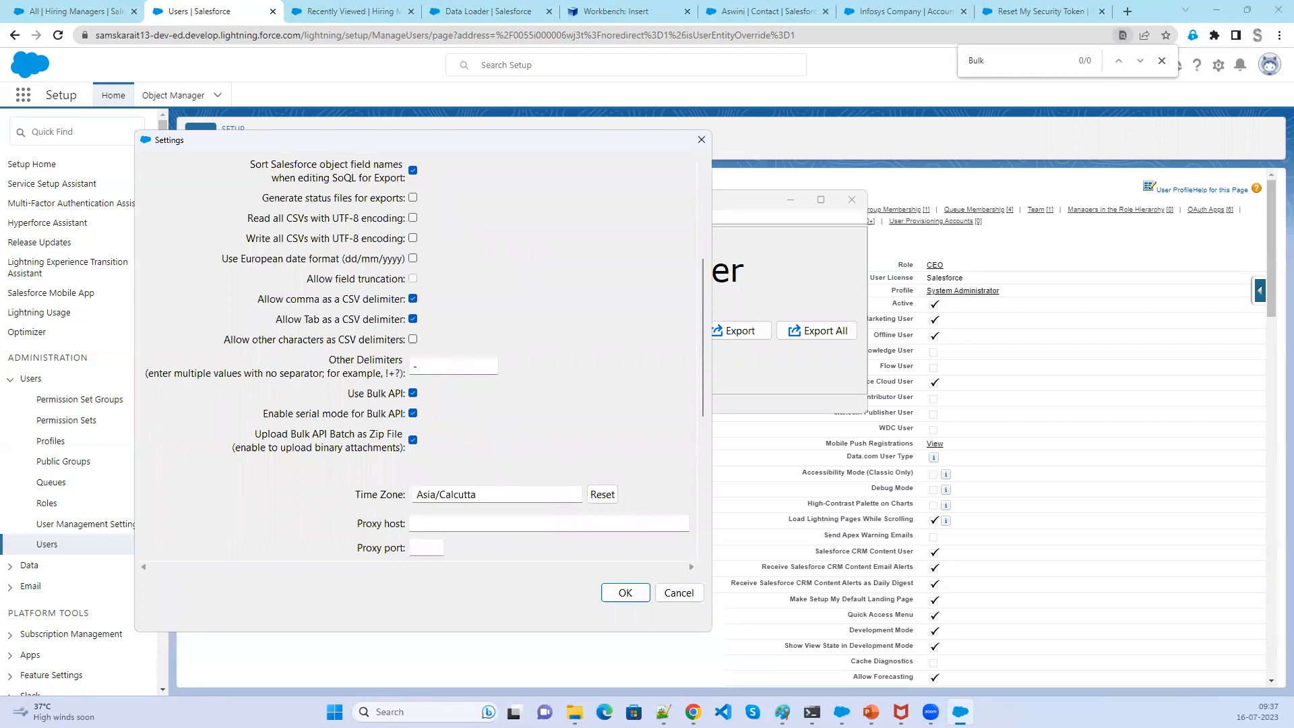
key("alt+Tab")
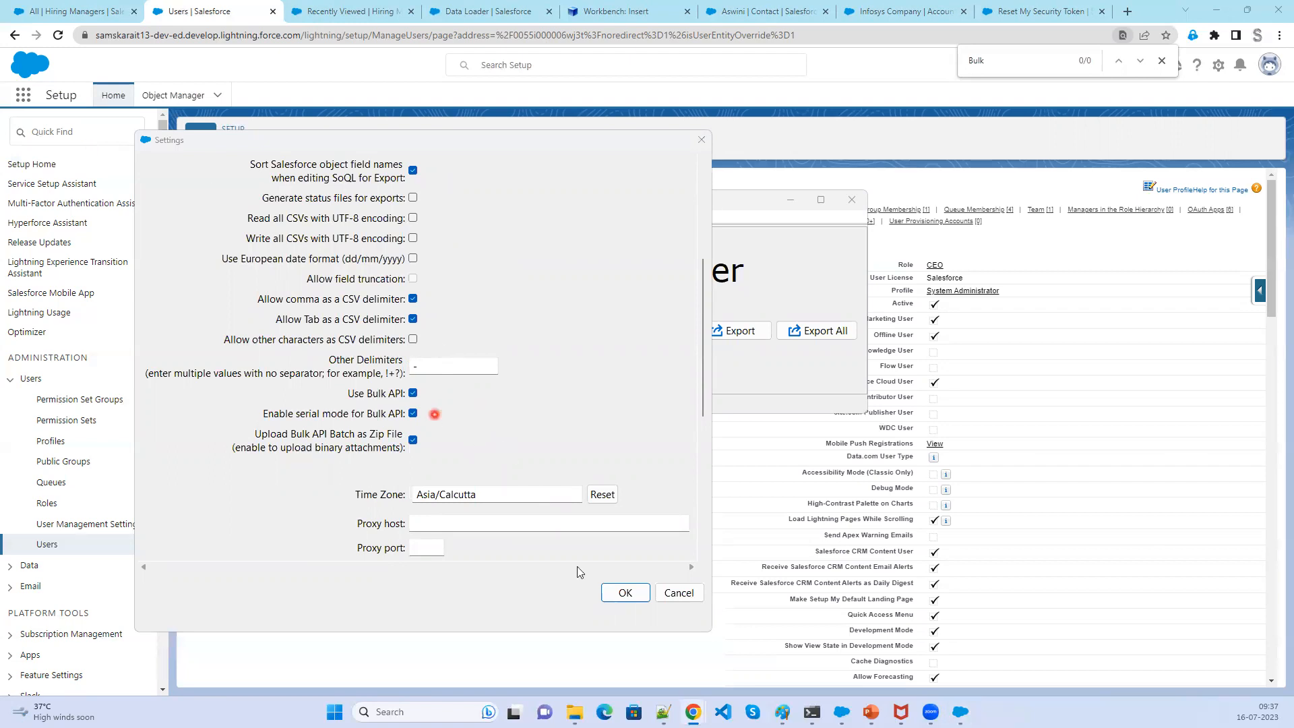
left_click(632, 599)
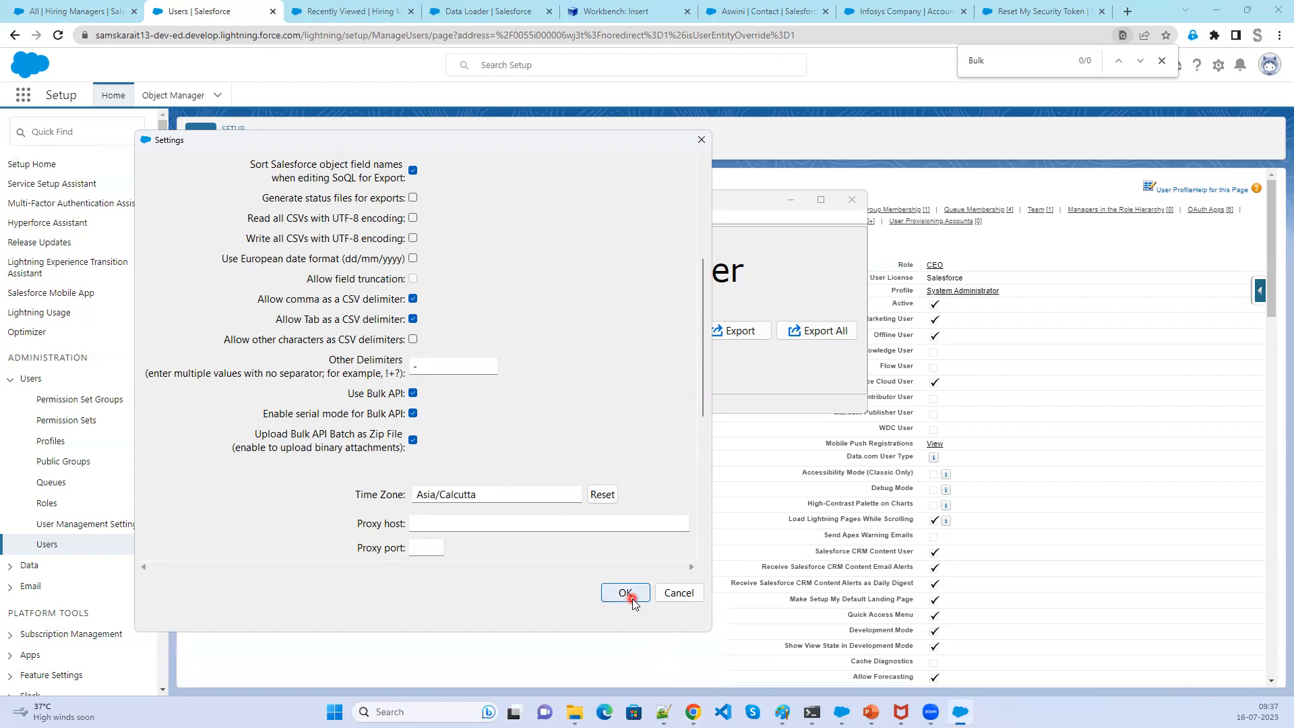
left_click(626, 593)
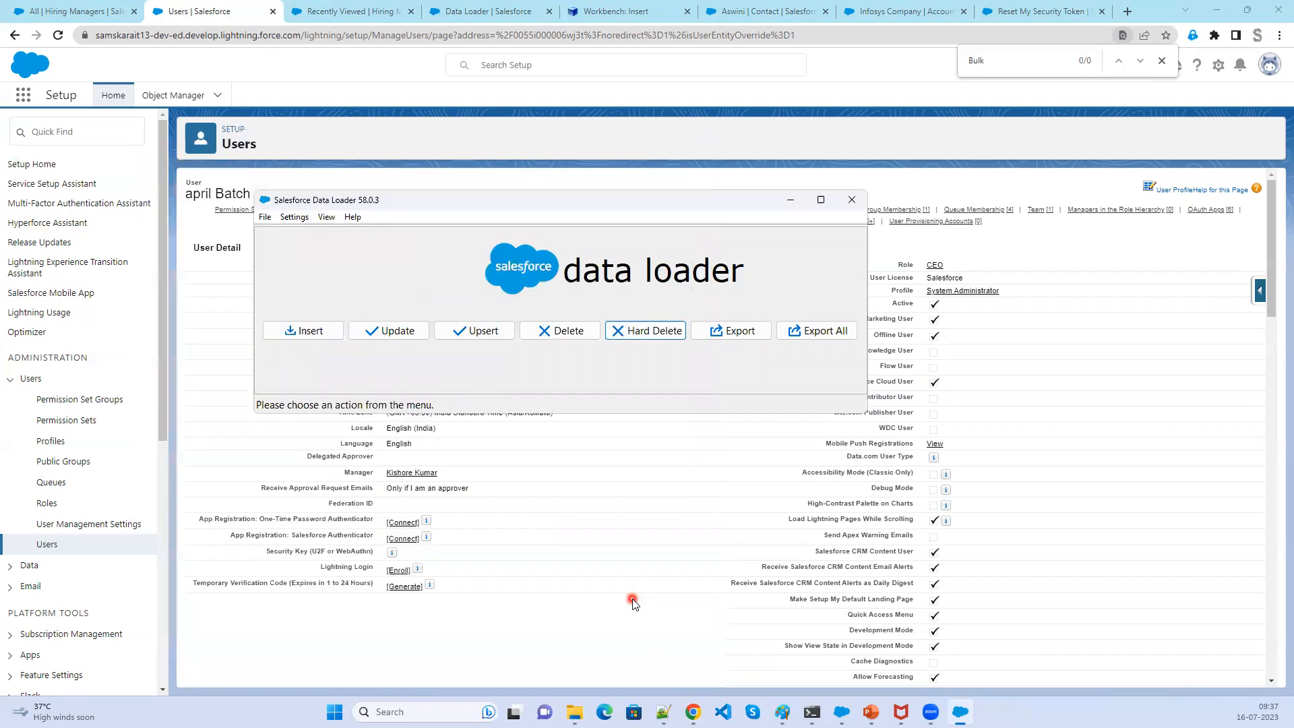
- Start a Hard Delete again and log in with OAuth, copying the browser login link
left_click(643, 335)
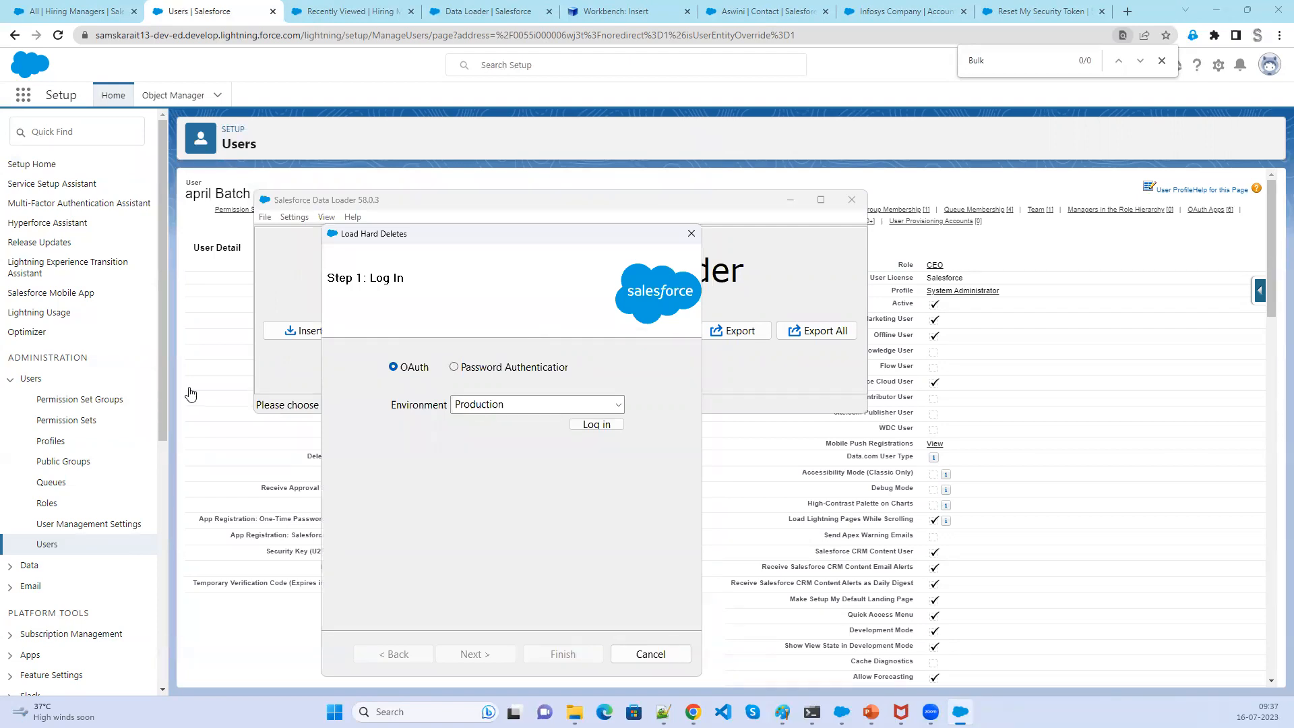
left_click(597, 424)
left_click(596, 424)
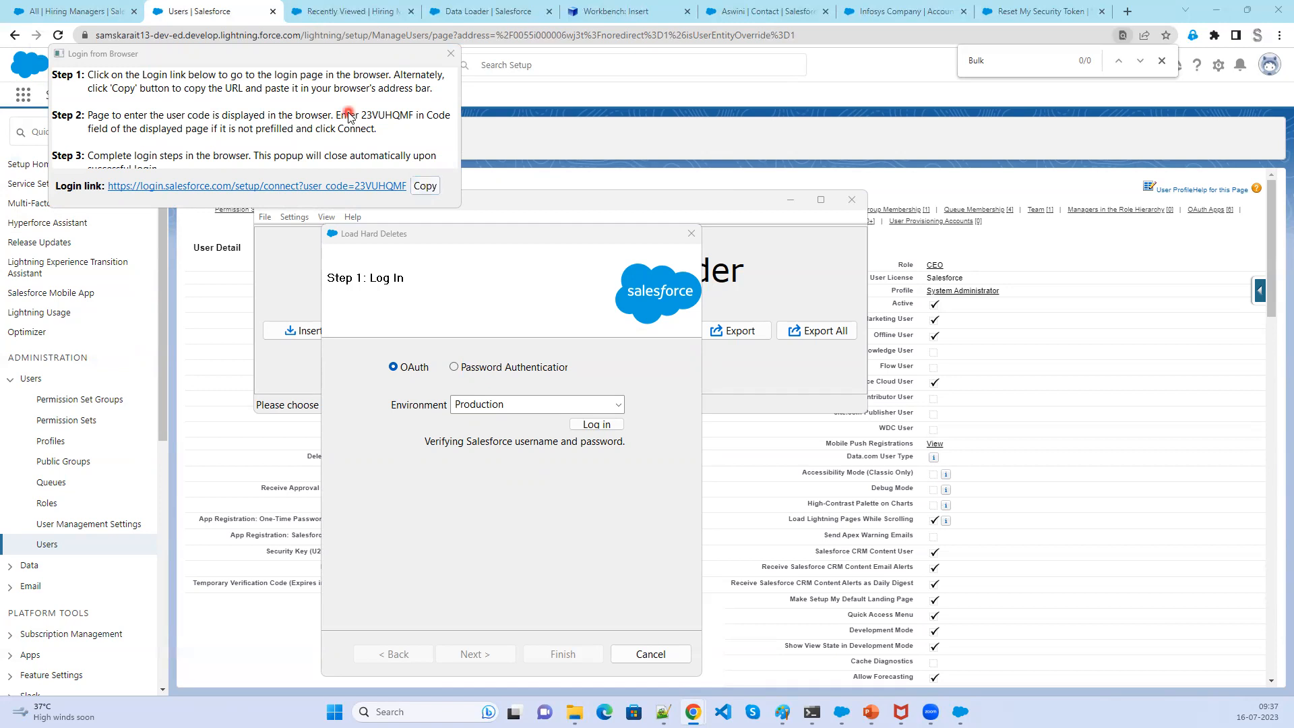
left_click(425, 186)
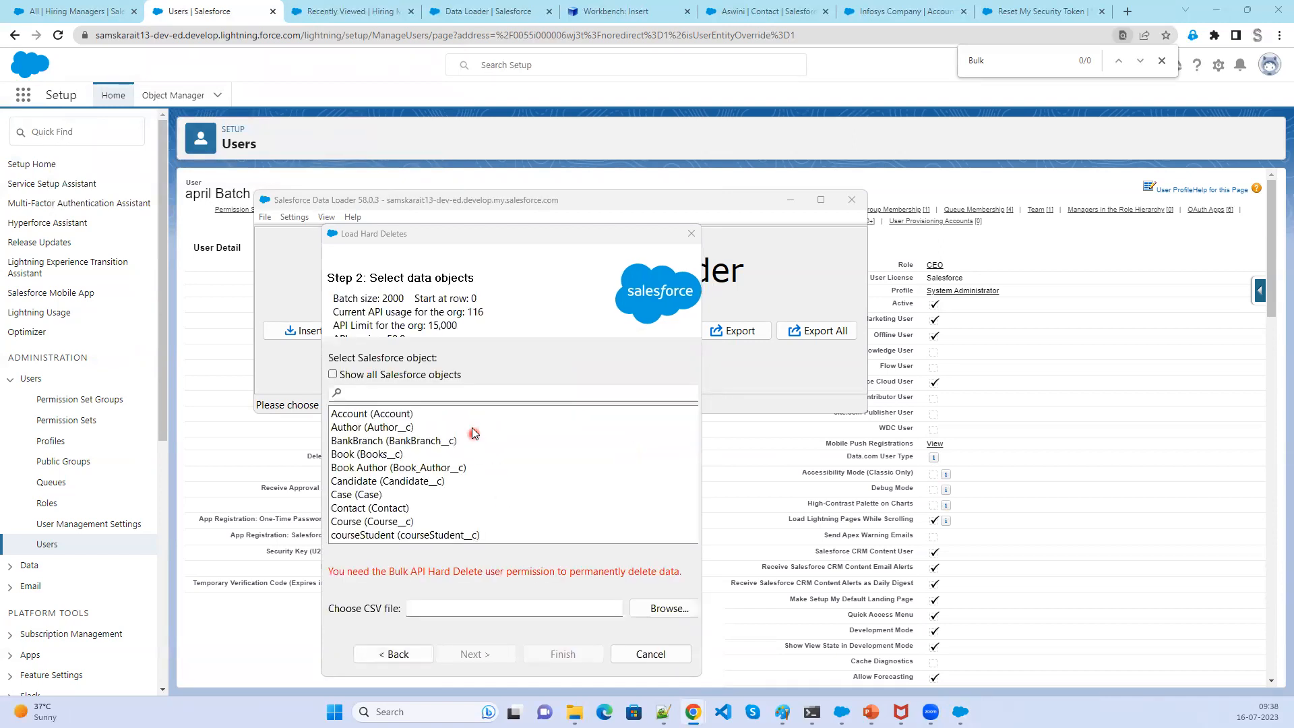
- Select the Hiring Manager object and the Hiring_delete CSV file, then proceed to the mapping step
scroll(443, 512, "down", 2)
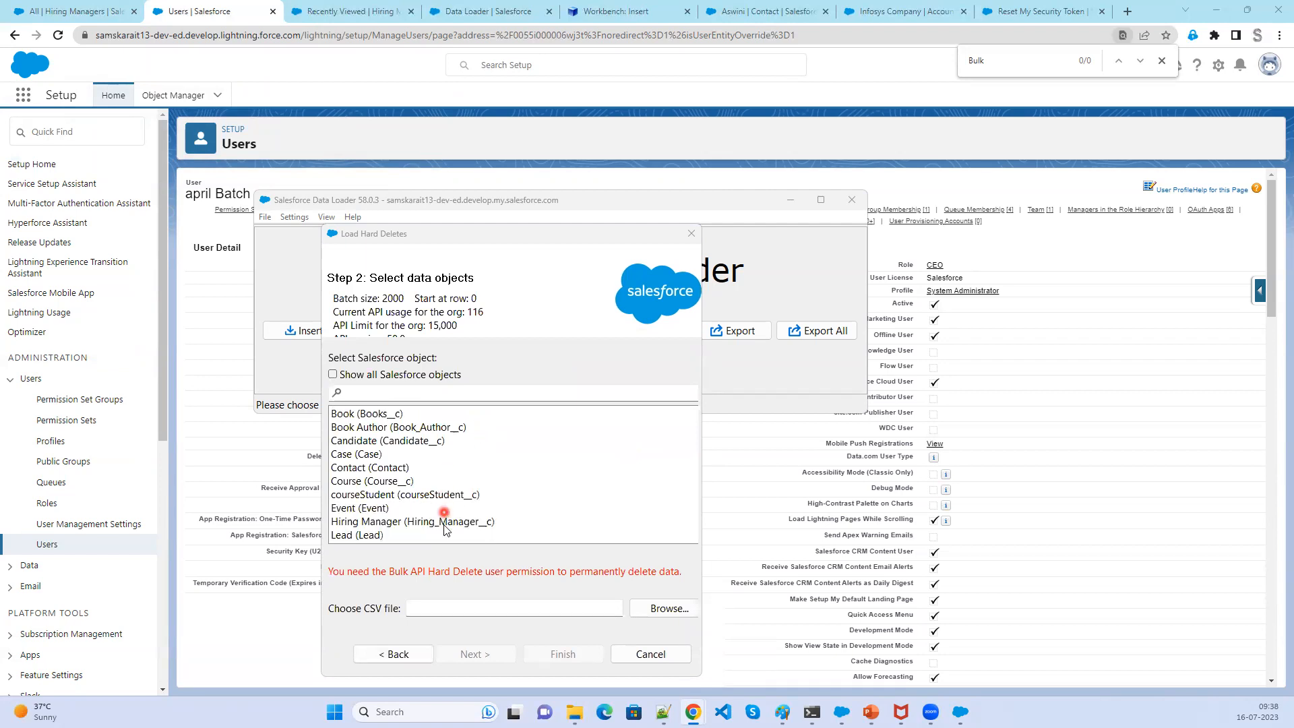
left_click(444, 520)
left_click(673, 614)
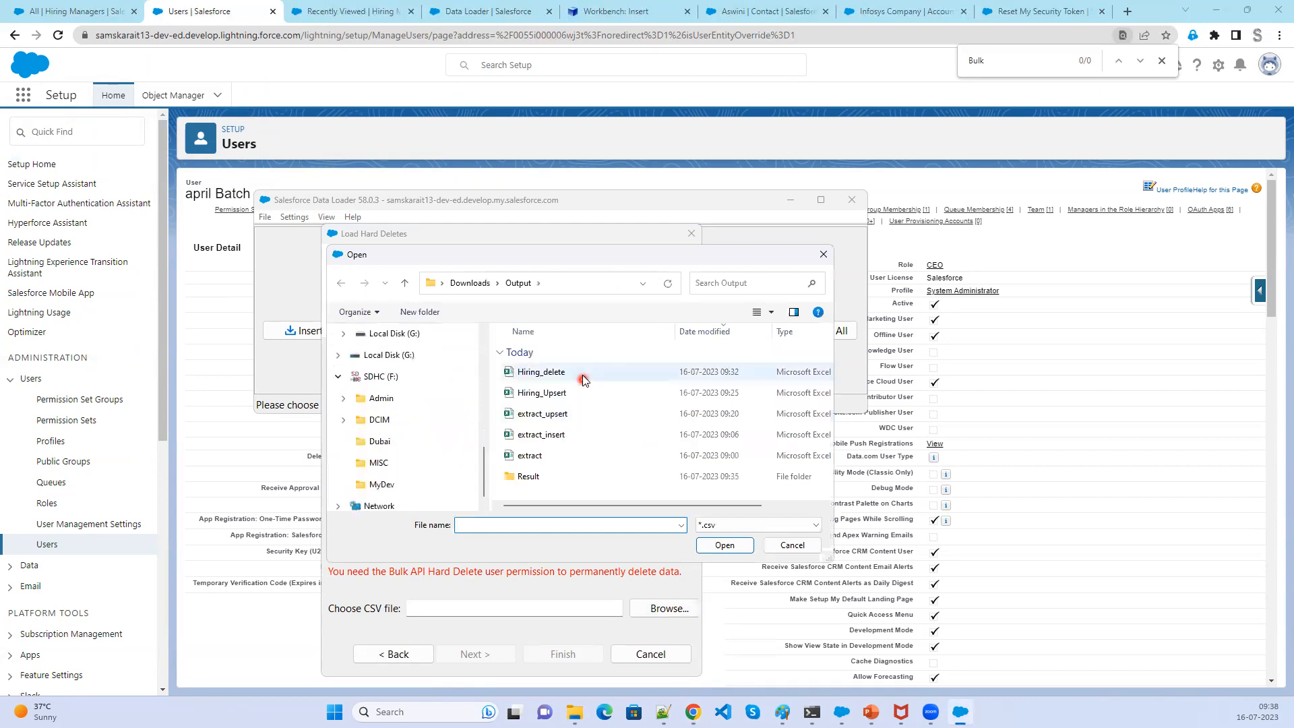
left_click(581, 373)
left_click(723, 546)
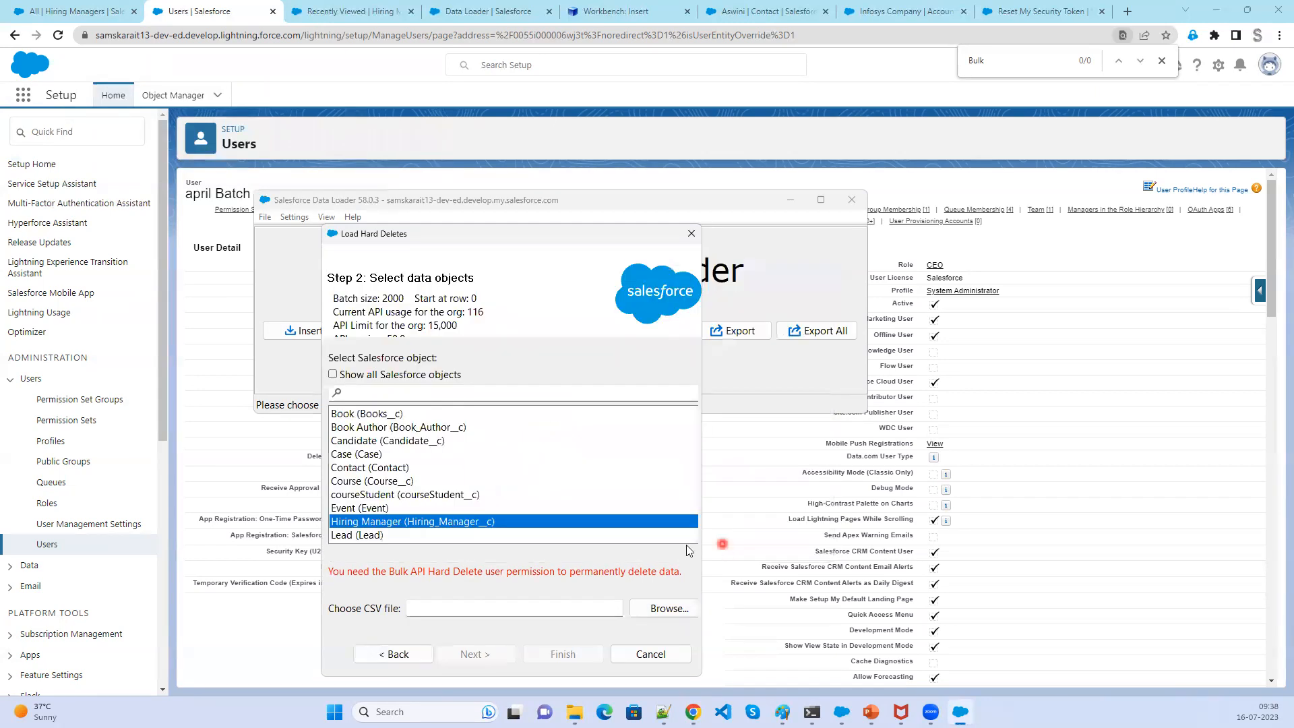
left_click(476, 654)
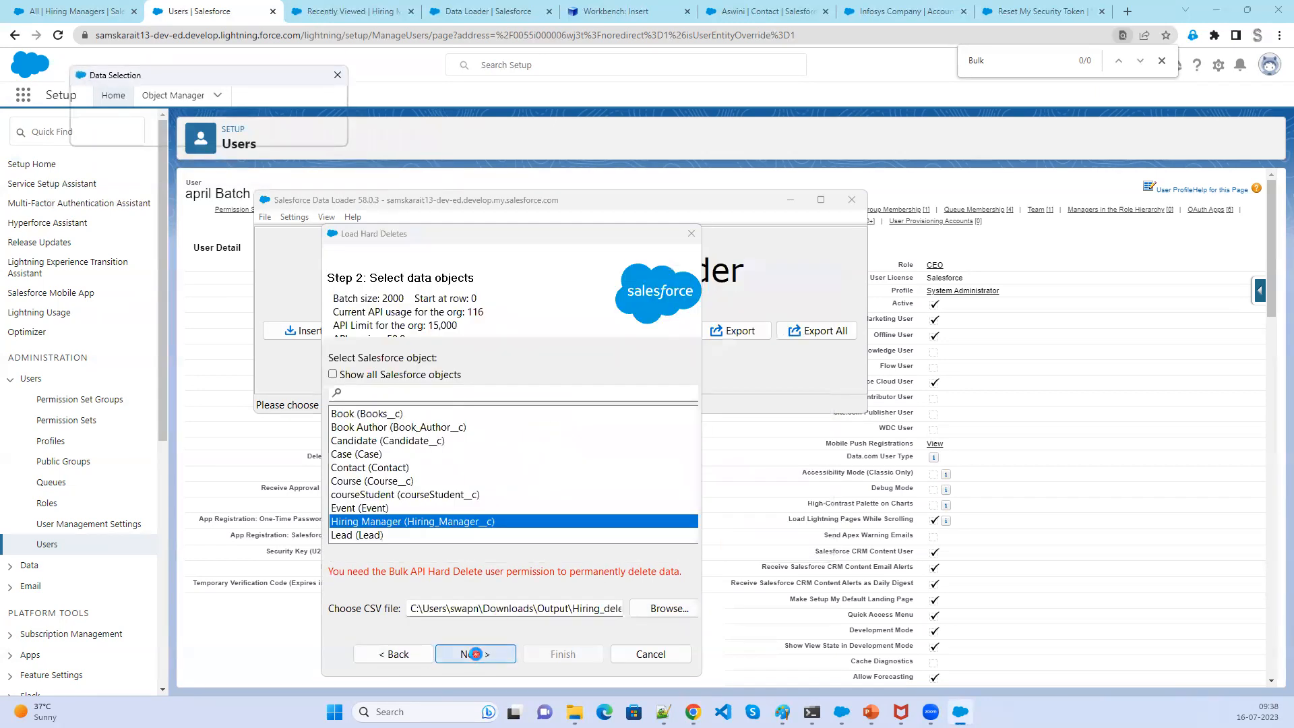
left_click(314, 219)
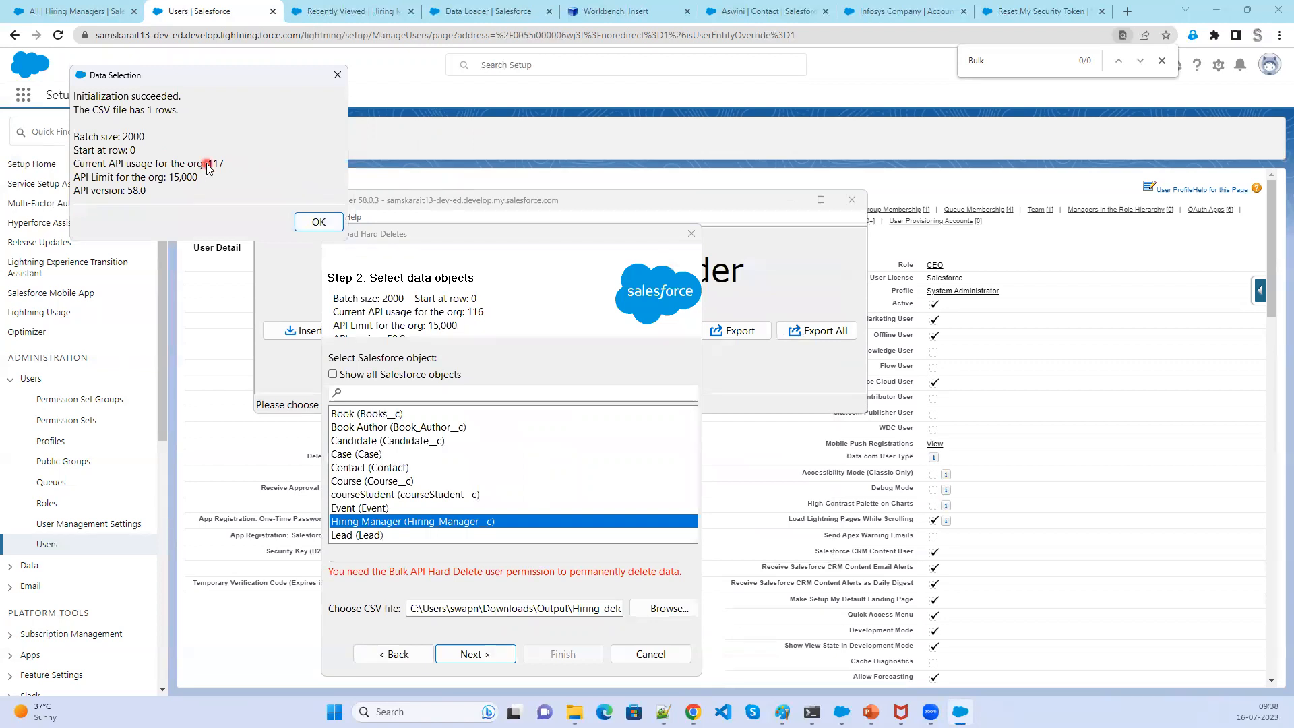
left_click(319, 224)
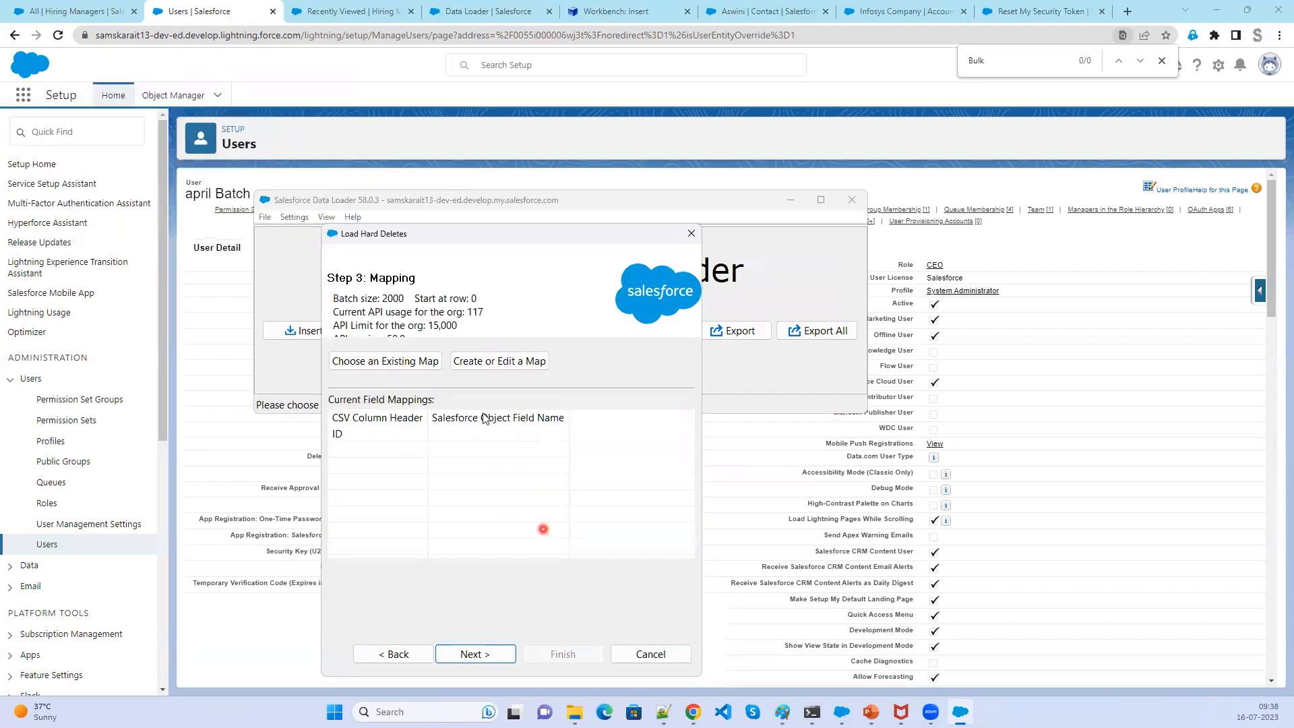
- Auto-match the CSV ID column to the Id field in the hard delete mapping
left_click(483, 369)
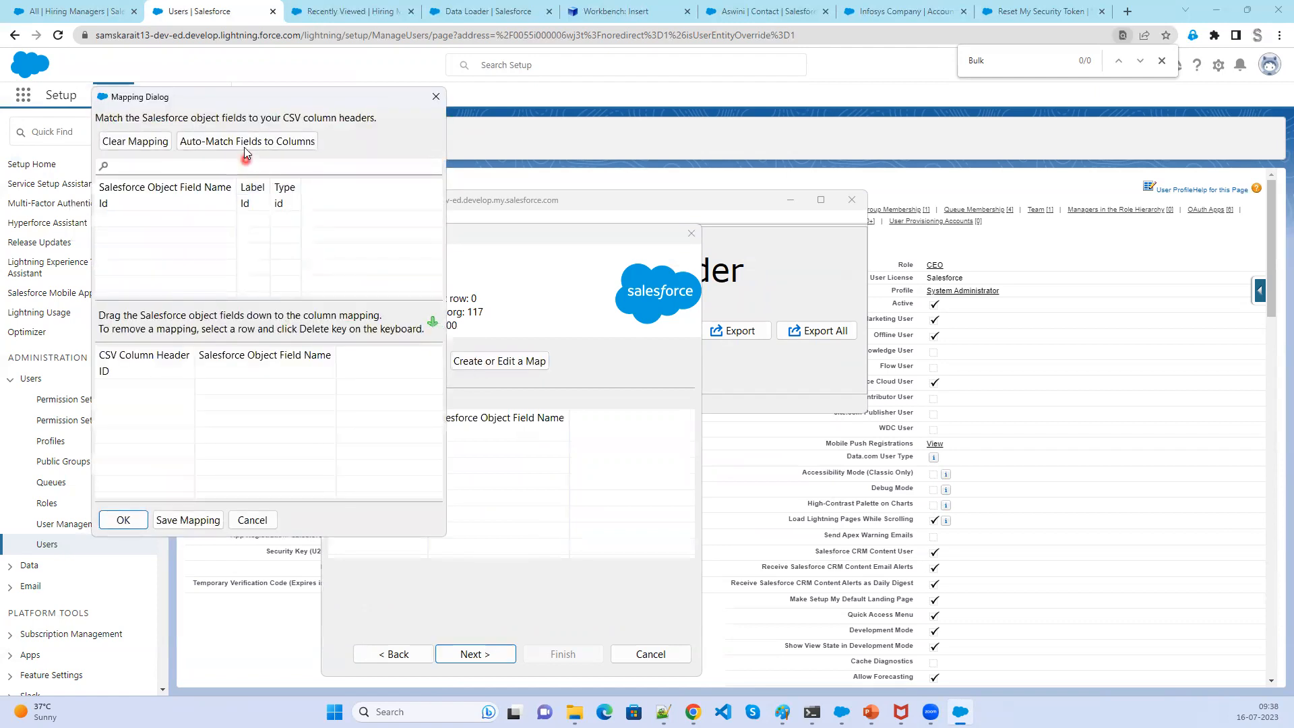
left_click(244, 142)
left_click(122, 520)
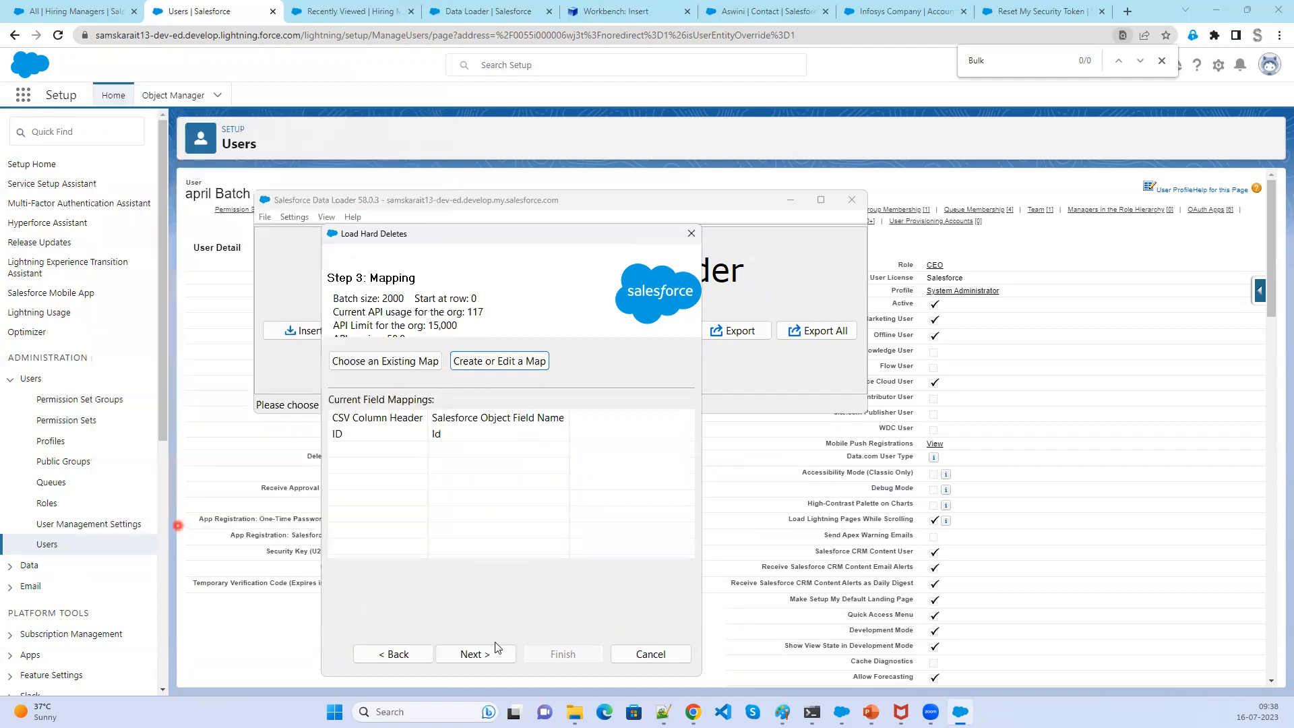
- Accept the permanent delete warning and finish the hard delete
left_click(488, 657)
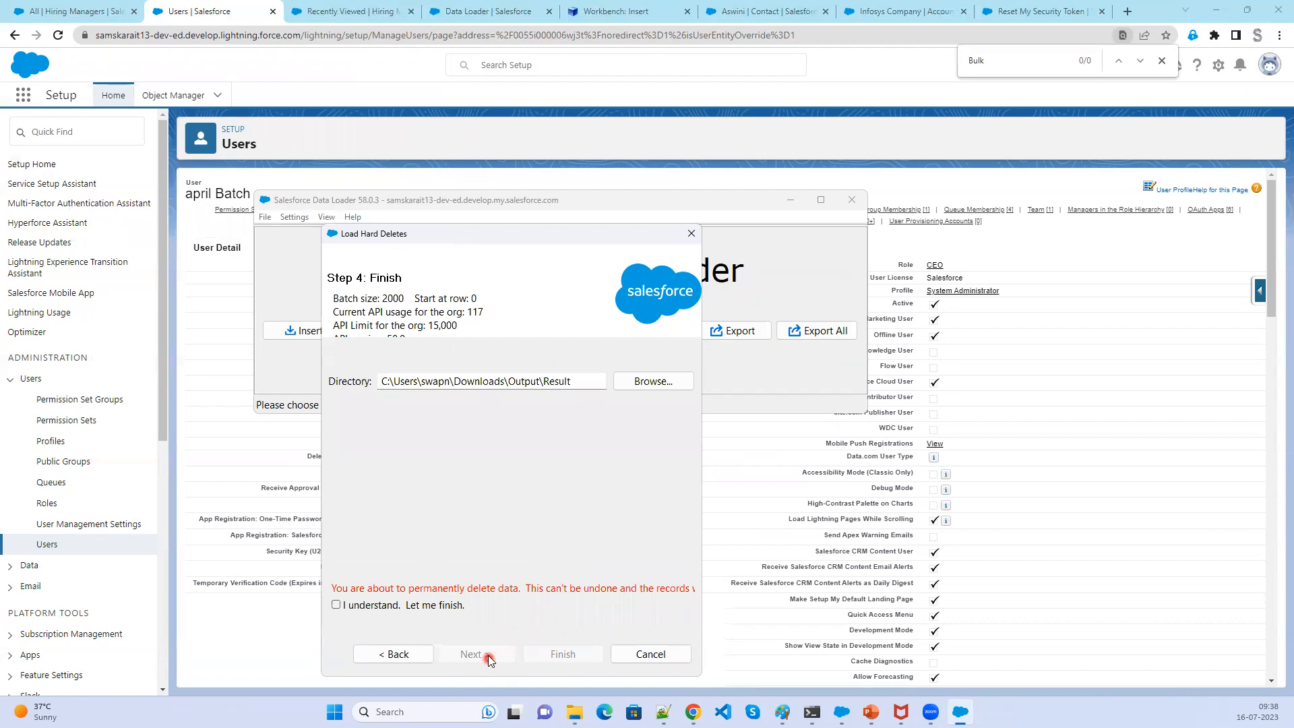
left_click(336, 606)
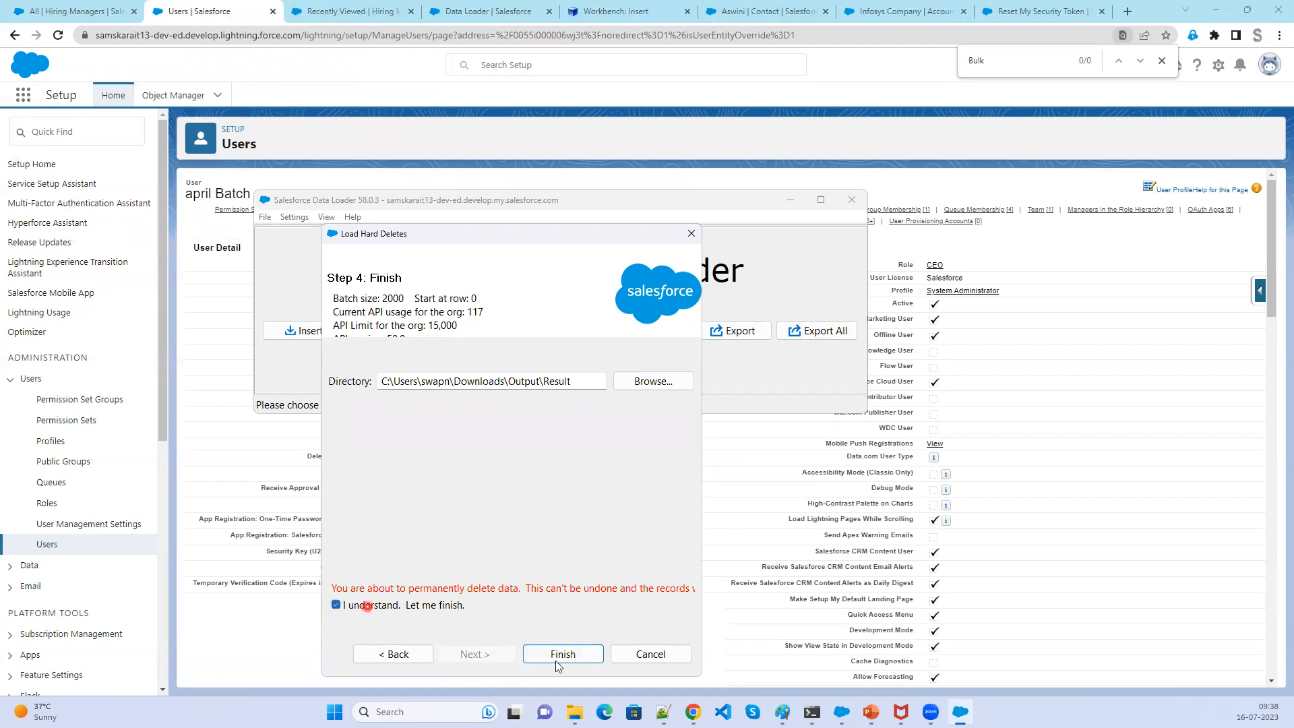
left_click(558, 664)
left_click(701, 416)
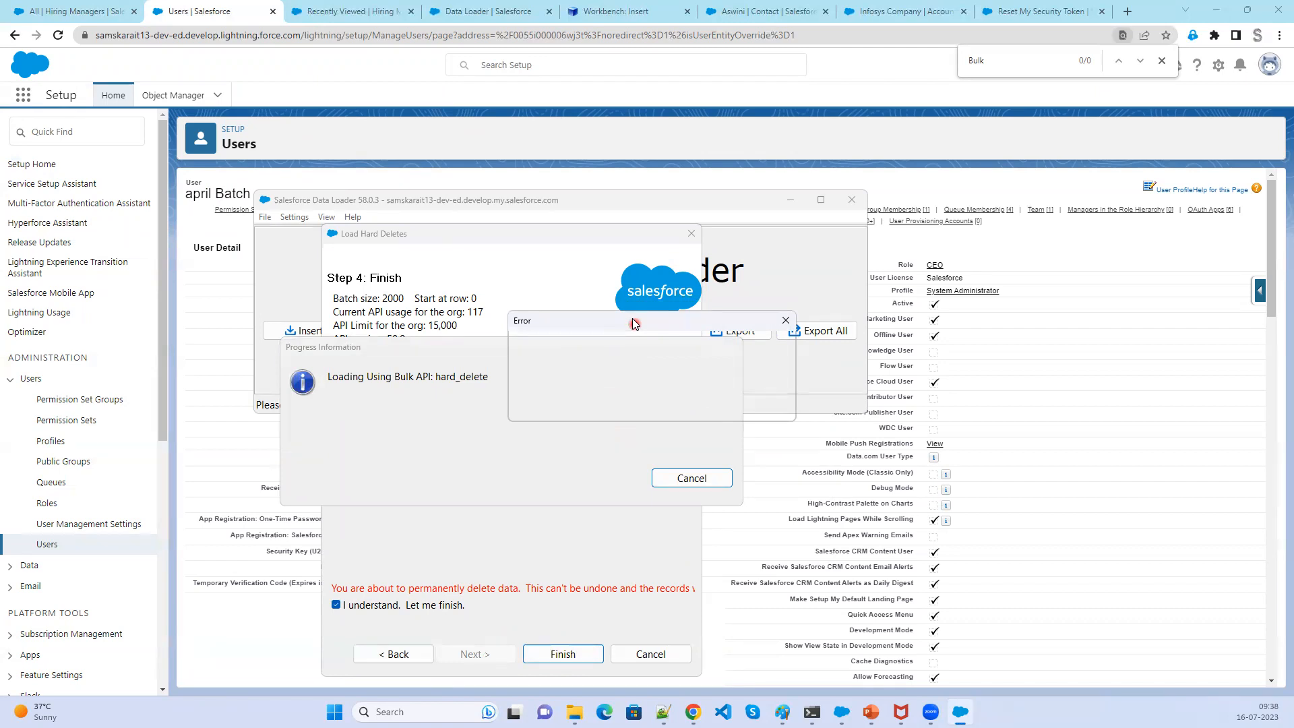
left_click_drag(634, 323, 468, 407)
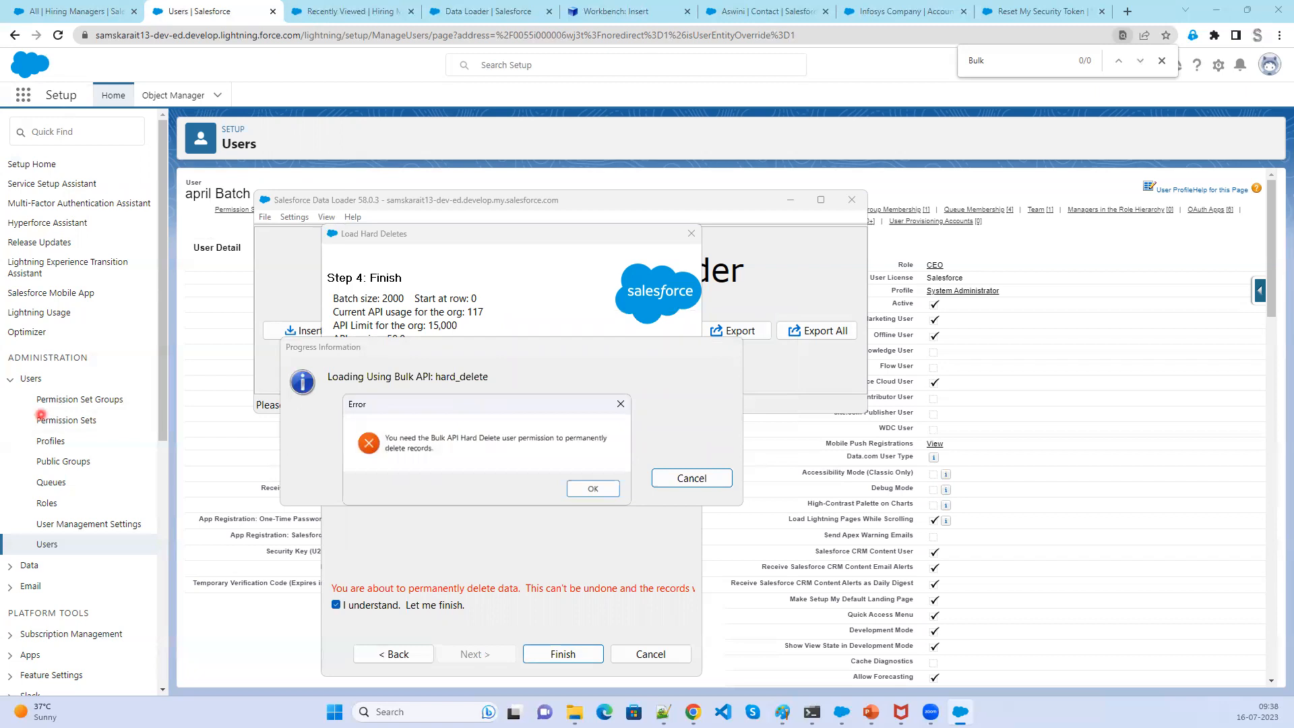
- Dismiss the Bulk API Hard Delete permission error and minimize Data Loader
left_click(41, 415)
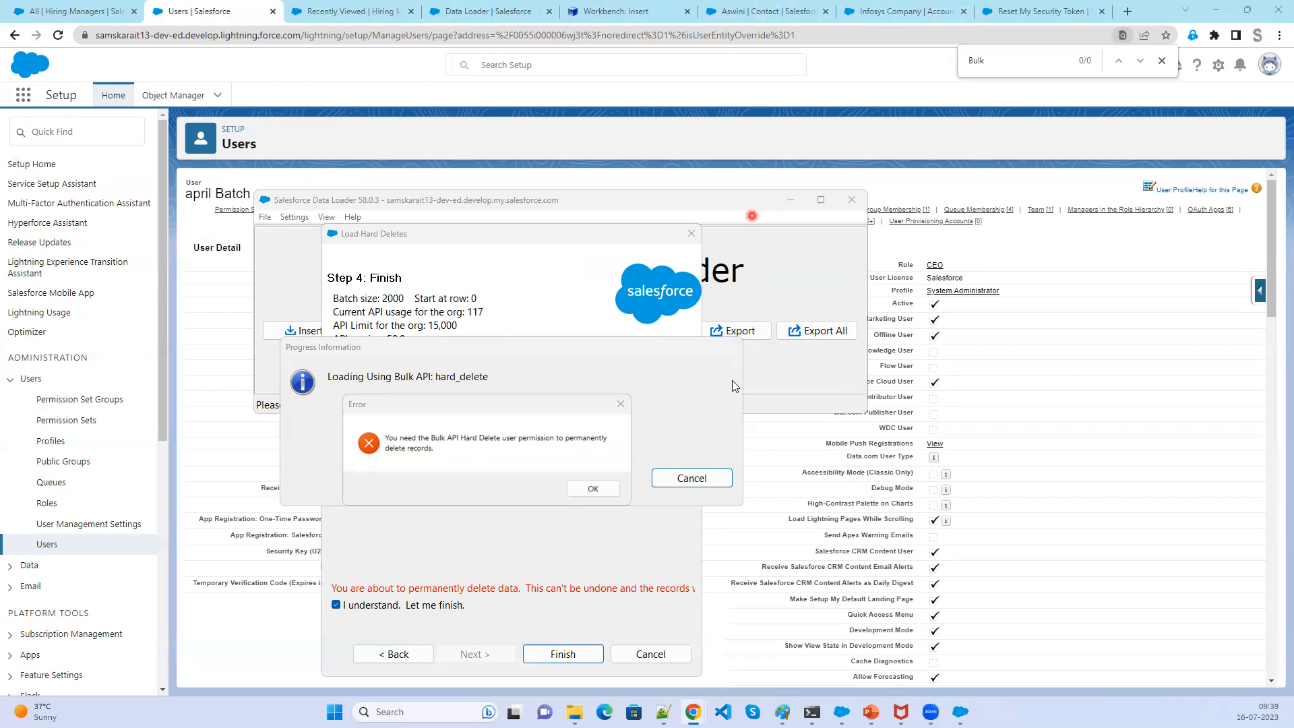
left_click(593, 489)
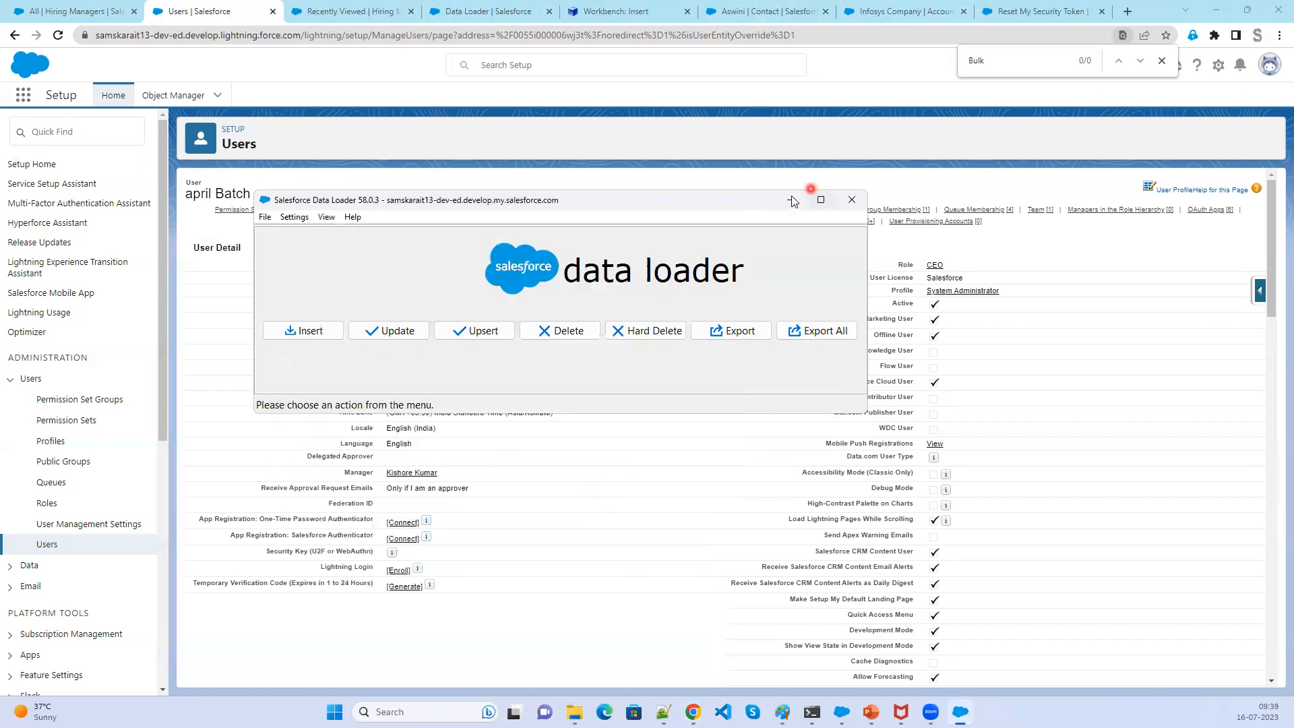
left_click(791, 200)
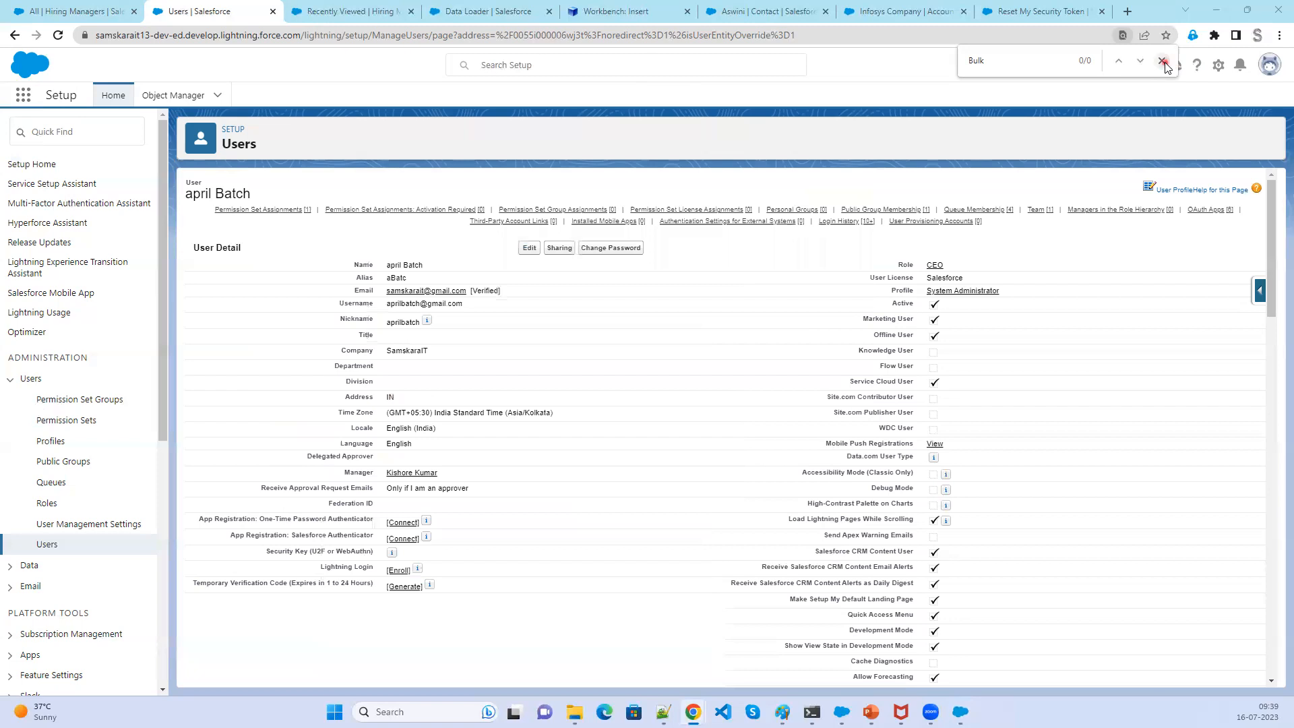
- Open the System Administrator profile from the user's detail page
left_click(1217, 68)
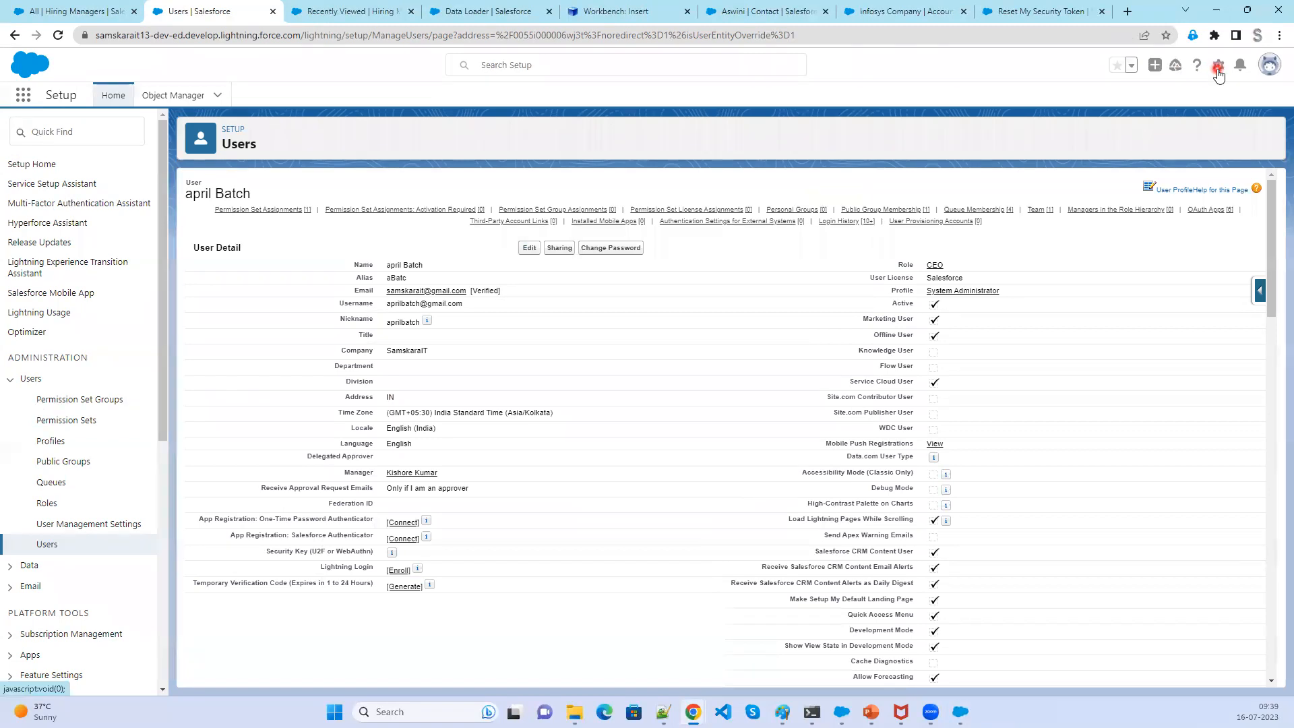
left_click(1219, 70)
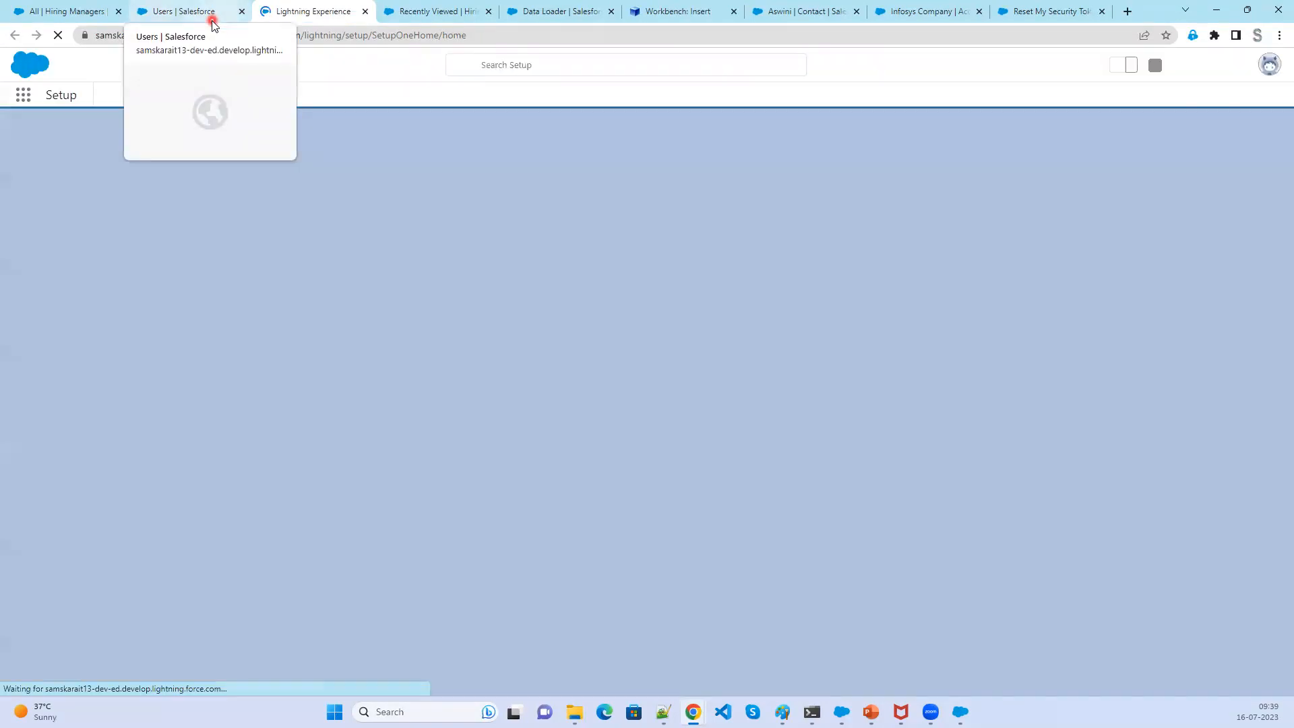
left_click(213, 23)
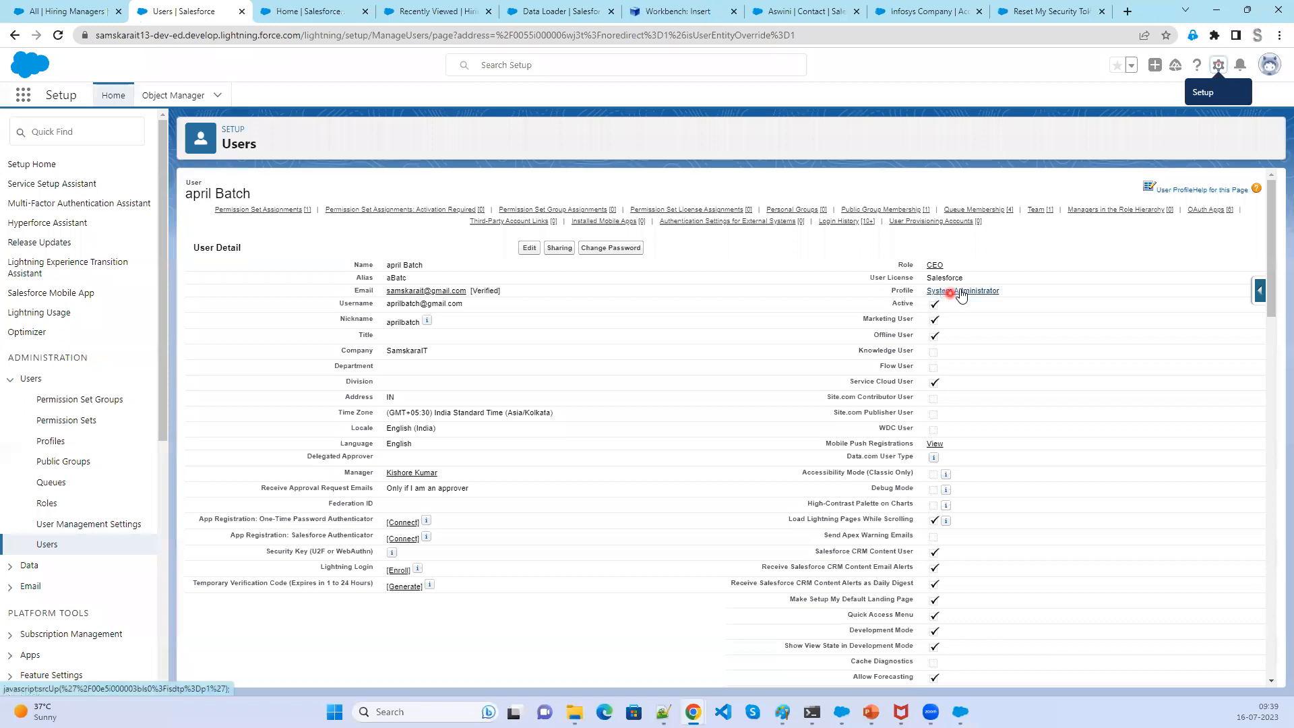
left_click(960, 291)
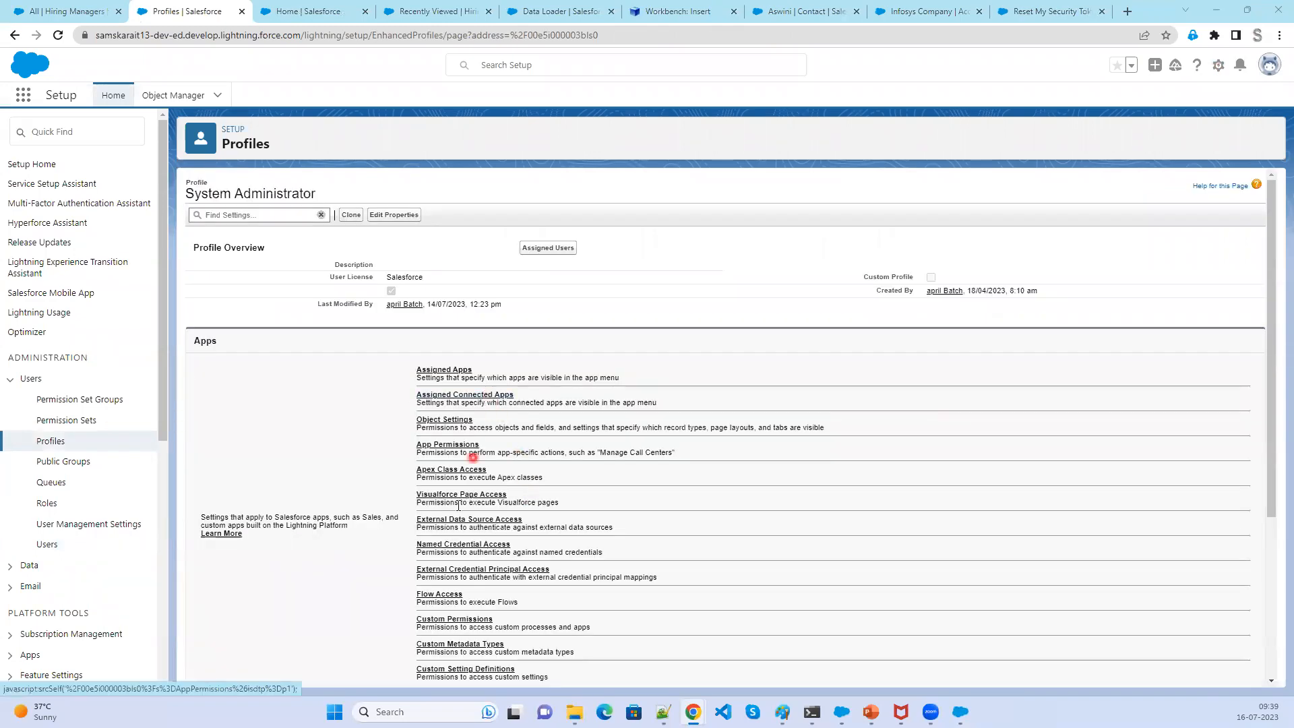
- Open the profile's App Permissions section
scroll(538, 637, "down", 1)
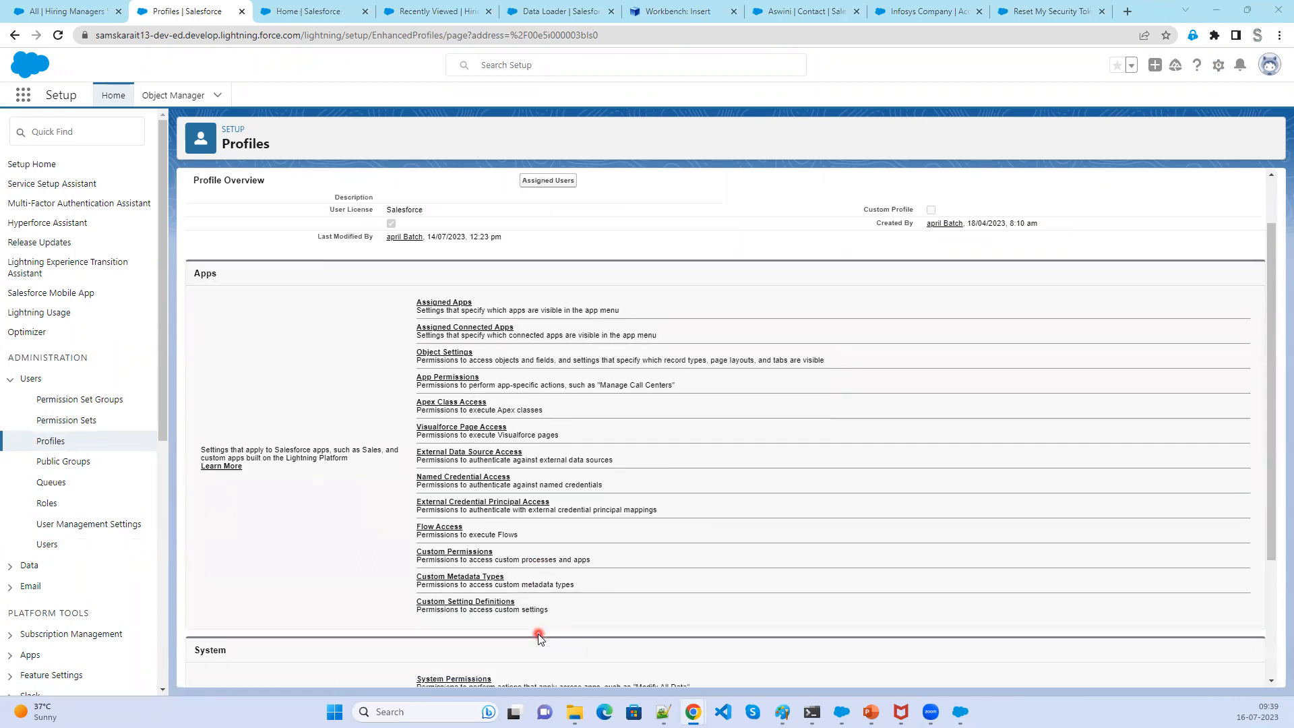
scroll(539, 637, "down", 2)
scroll(540, 638, "down", 1)
scroll(539, 637, "up", 3)
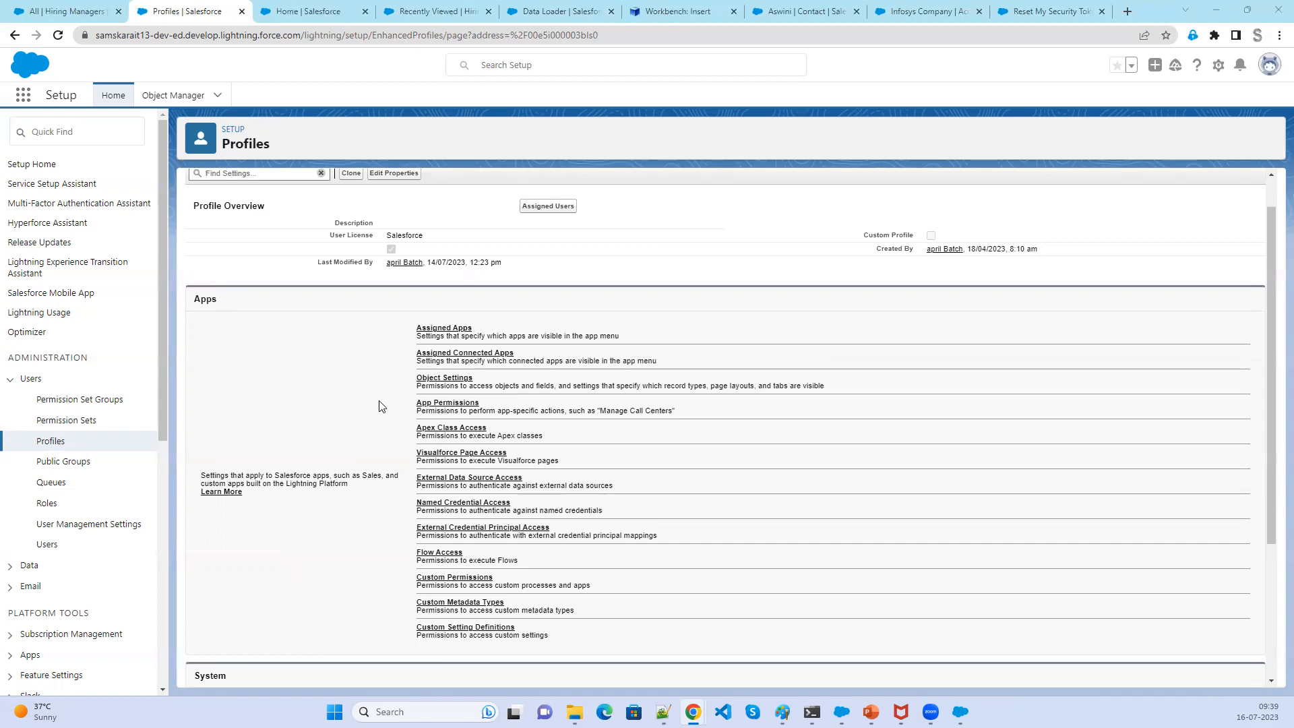
left_click(447, 403)
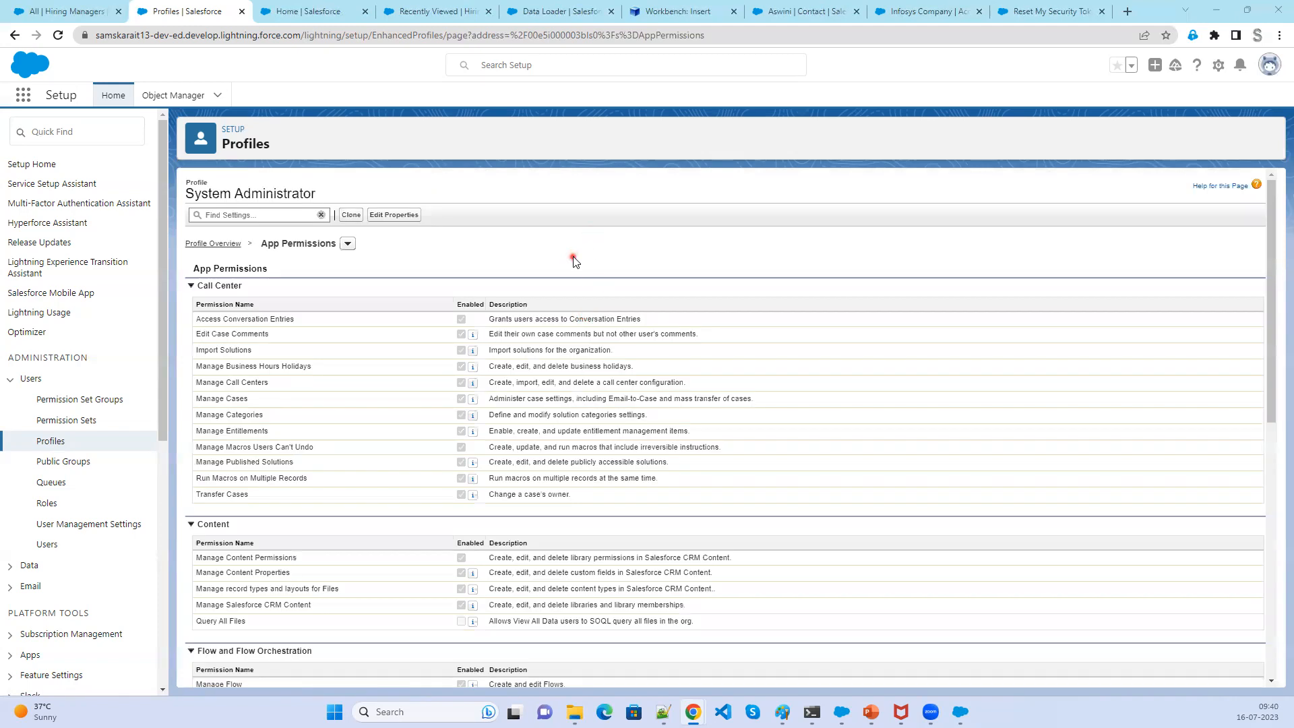
- Switch to the profile's System Permissions section and search the page for Bulk
scroll(600, 342, "down", 2)
scroll(599, 310, "up", 2)
key("ctrl+f")
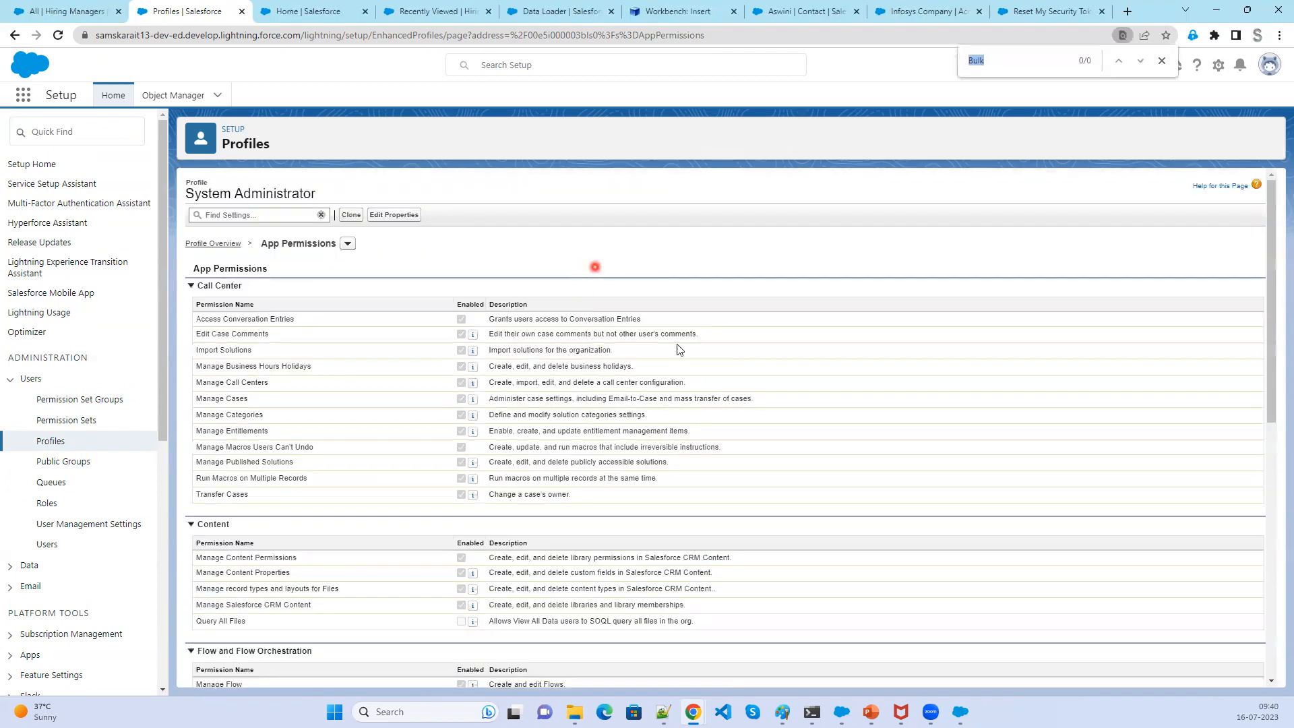
scroll(836, 421, "down", 2)
scroll(836, 420, "down", 6)
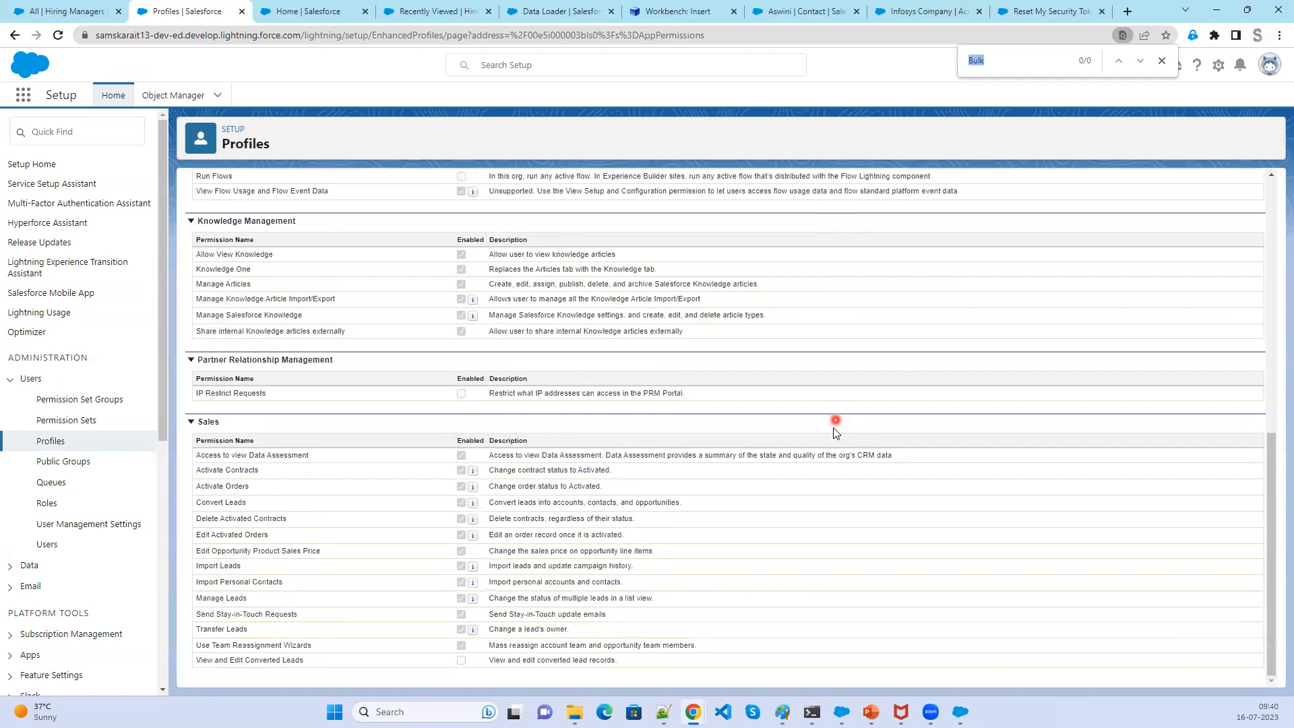
scroll(834, 523, "up", 8)
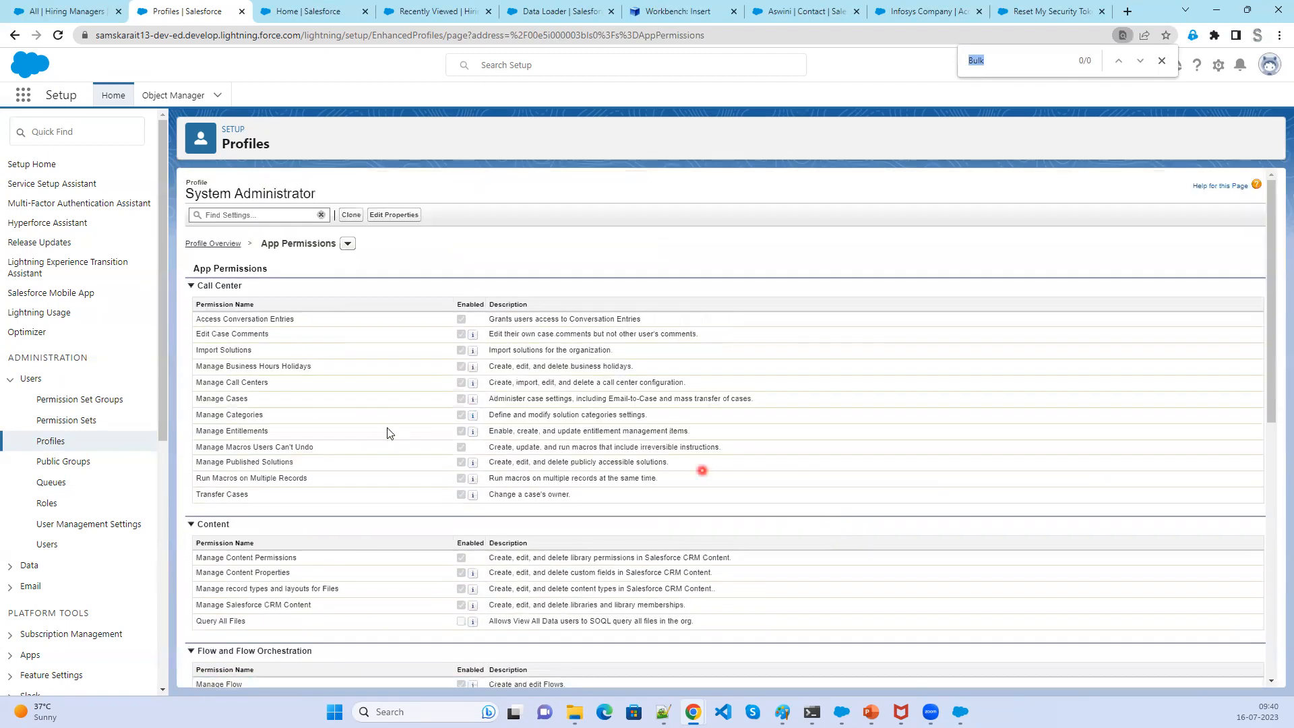
left_click(348, 244)
left_click(348, 245)
left_click(348, 246)
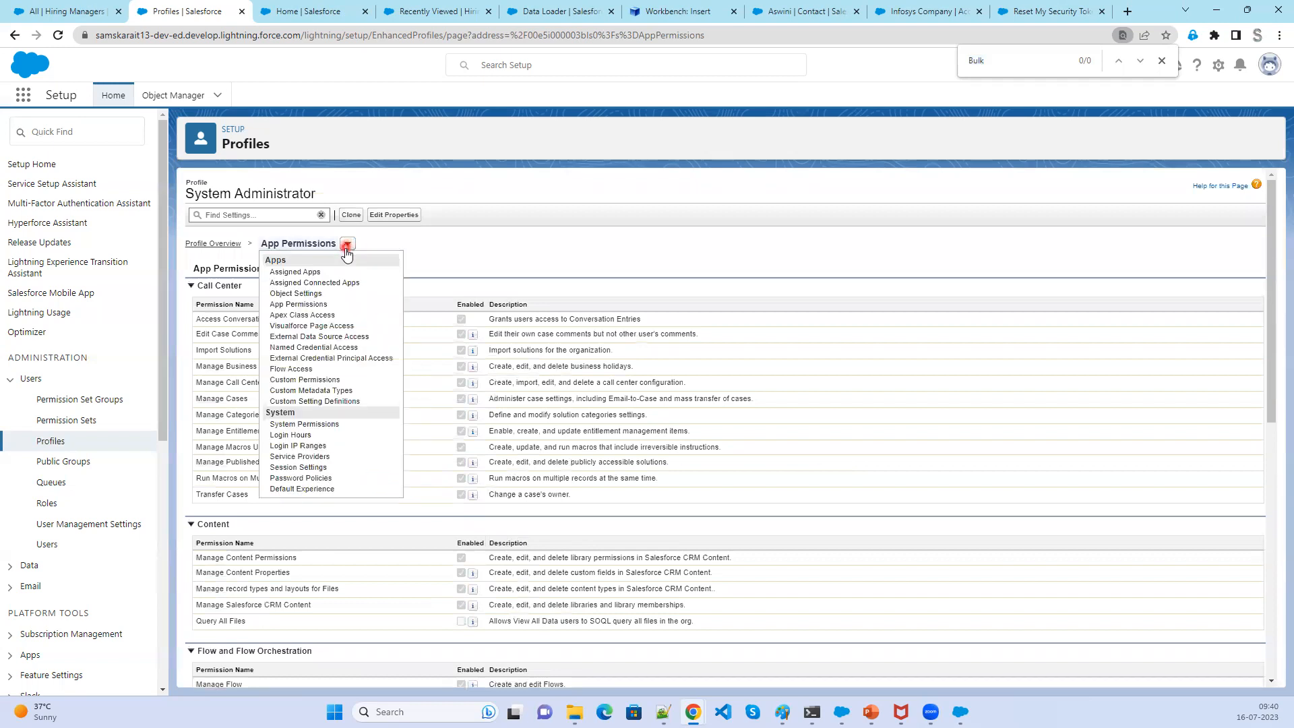
left_click(330, 425)
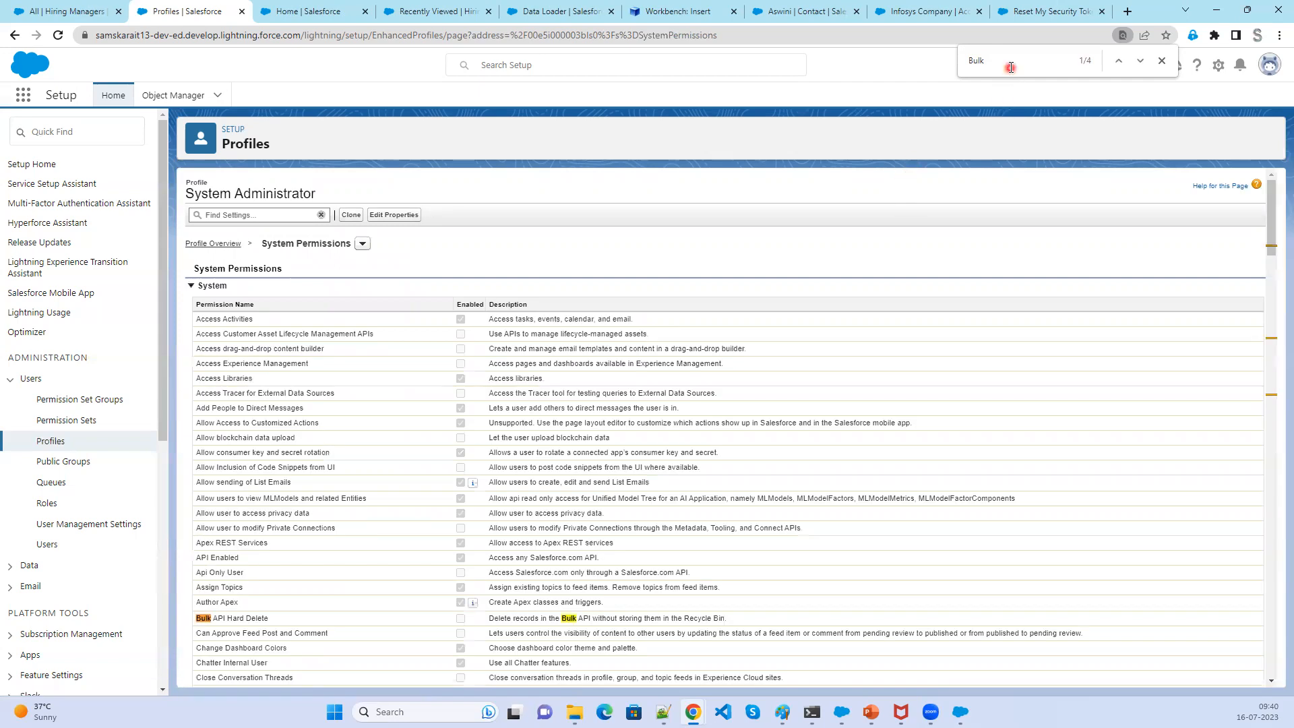
- Examine the Bulk API Hard Delete permission on the System Permissions page
left_click(461, 618)
left_click(367, 255)
left_click(363, 244)
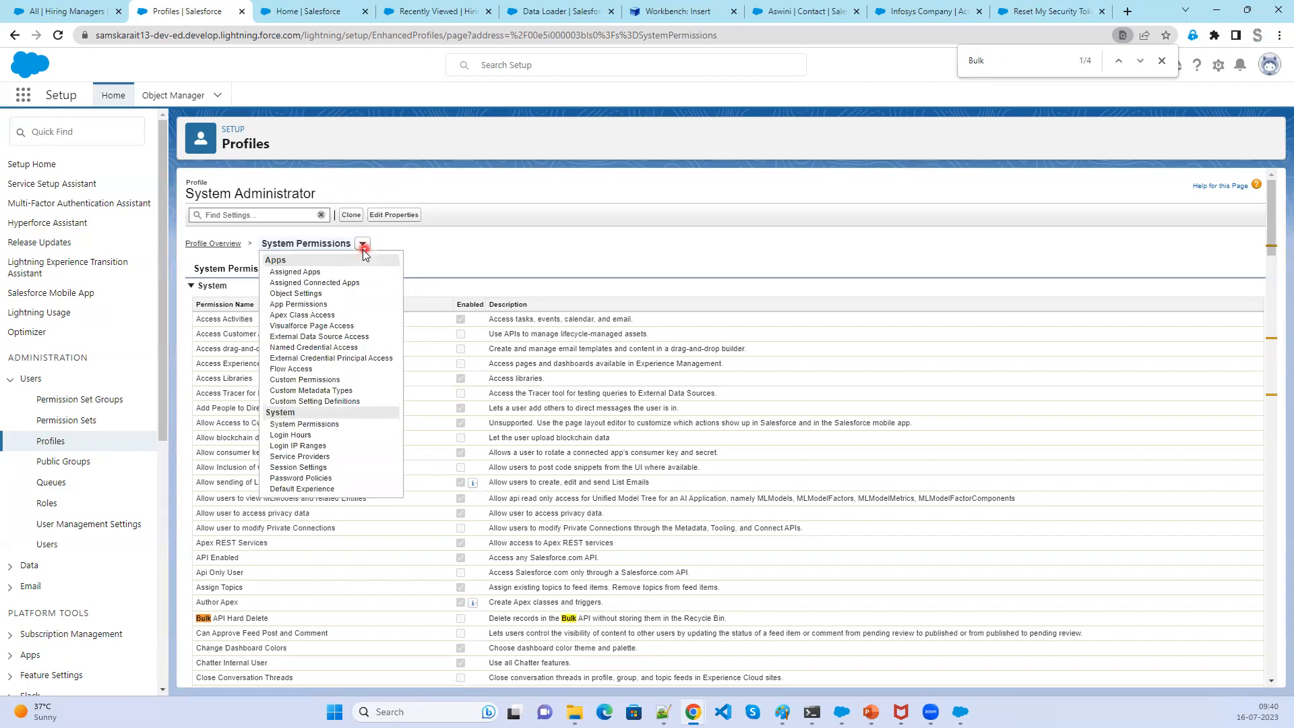
left_click(484, 266)
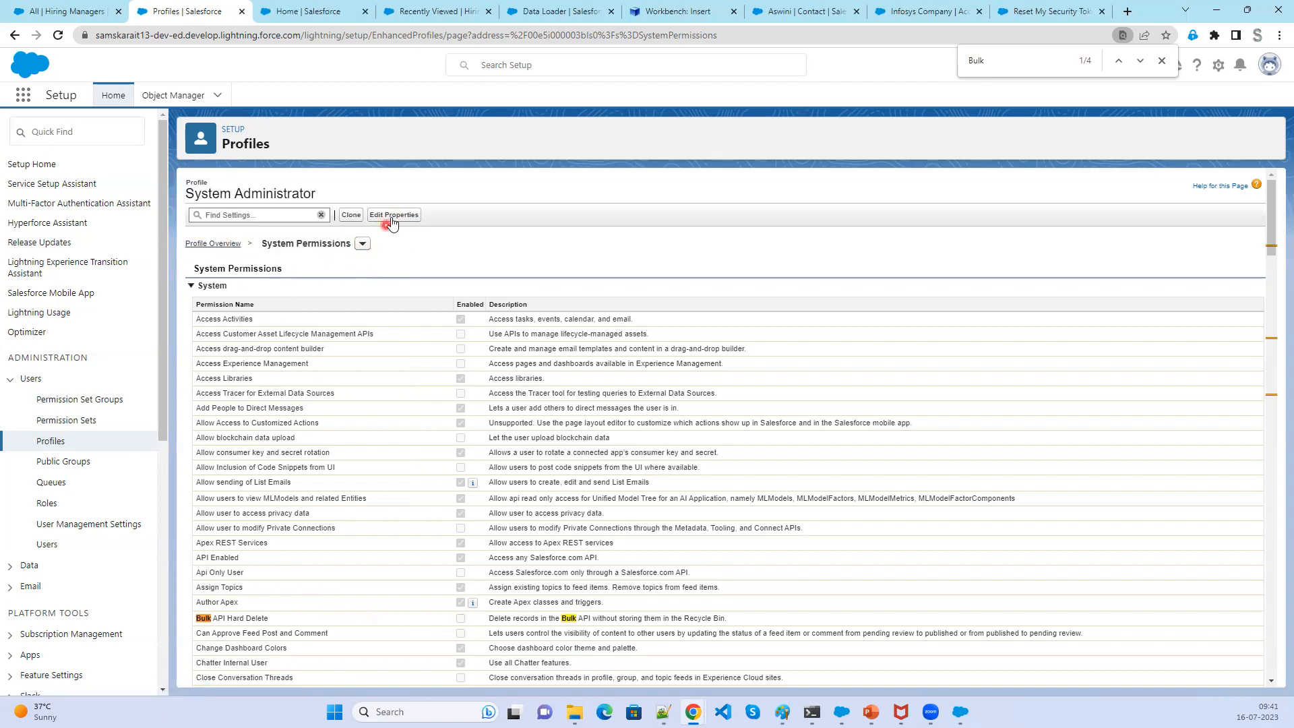
scroll(409, 611, "down", 5)
scroll(410, 612, "down", 3)
scroll(410, 612, "up", 8)
- Open the Profiles list and dismiss the Permissions on Profiles are Moving notice
left_click(49, 442)
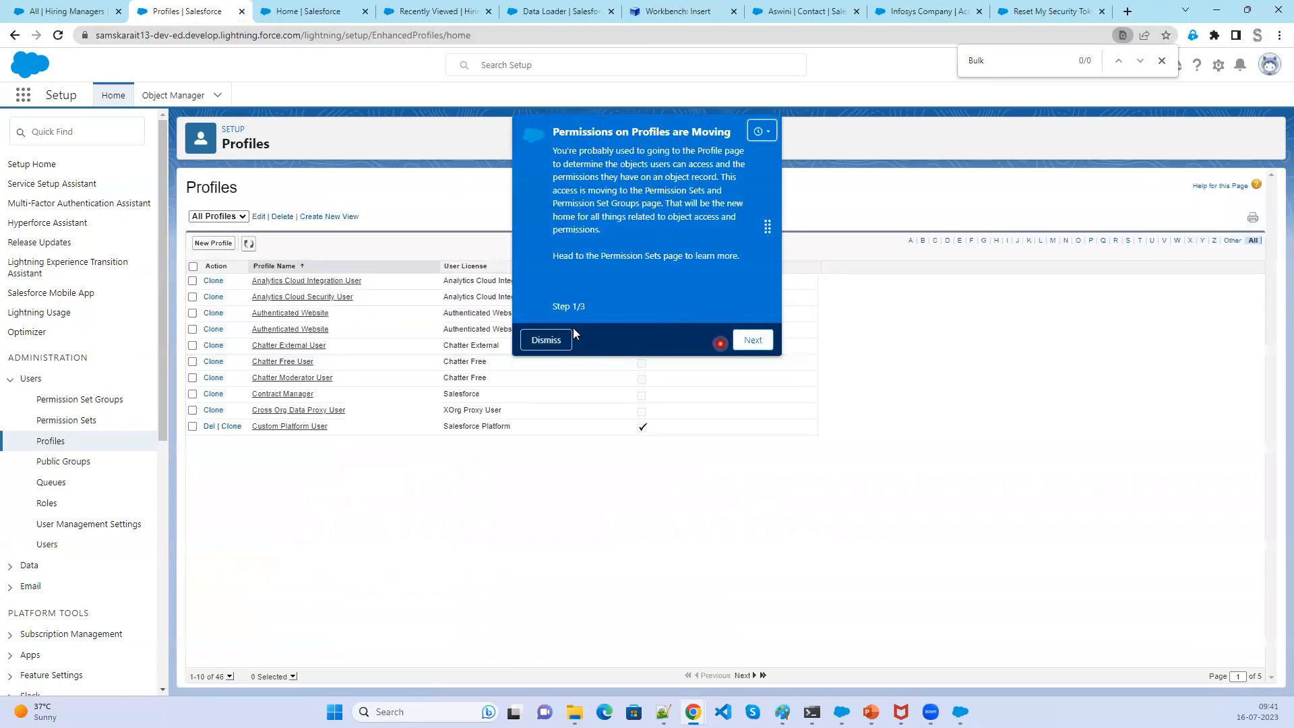
left_click(563, 340)
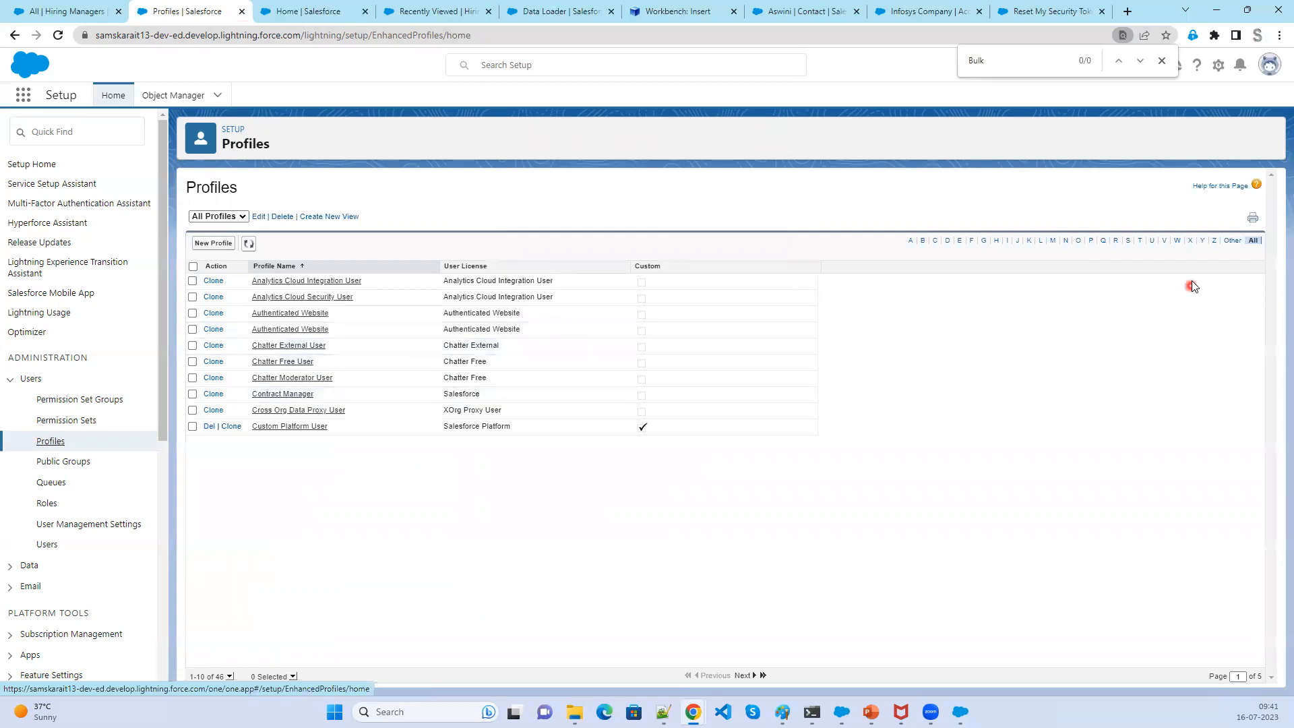
left_click(51, 442)
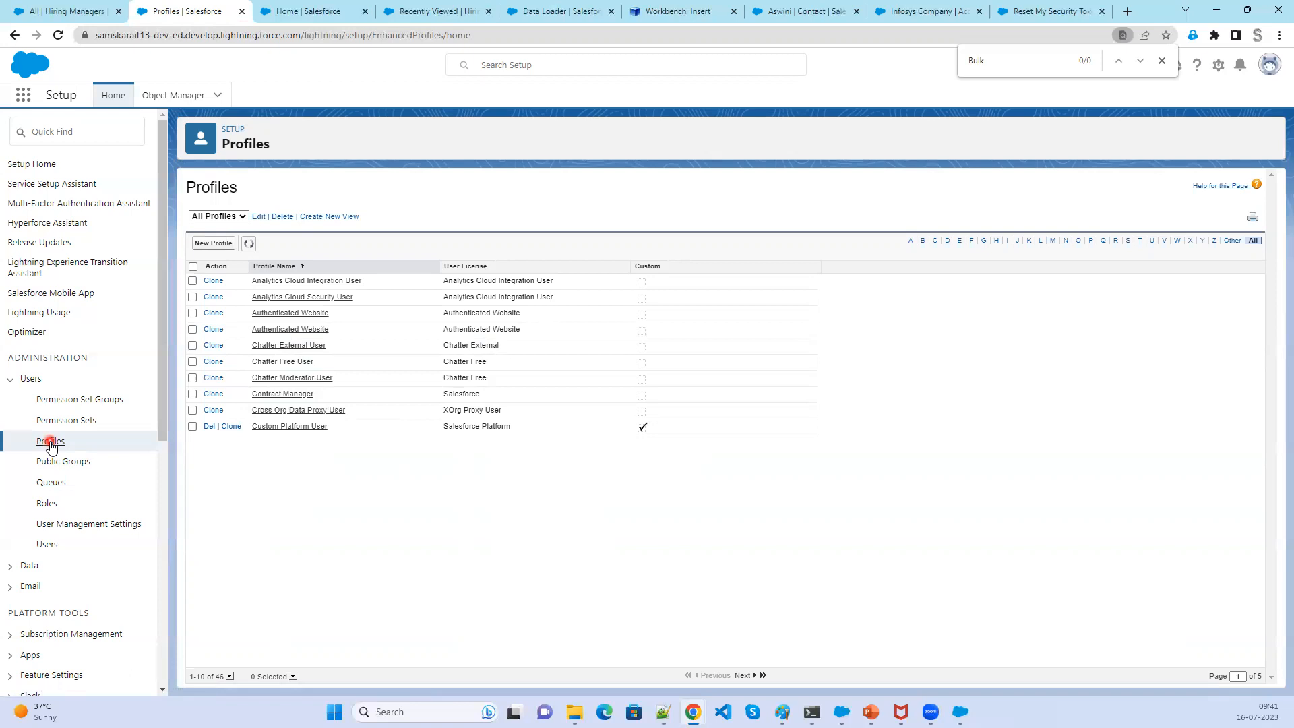
left_click(47, 545)
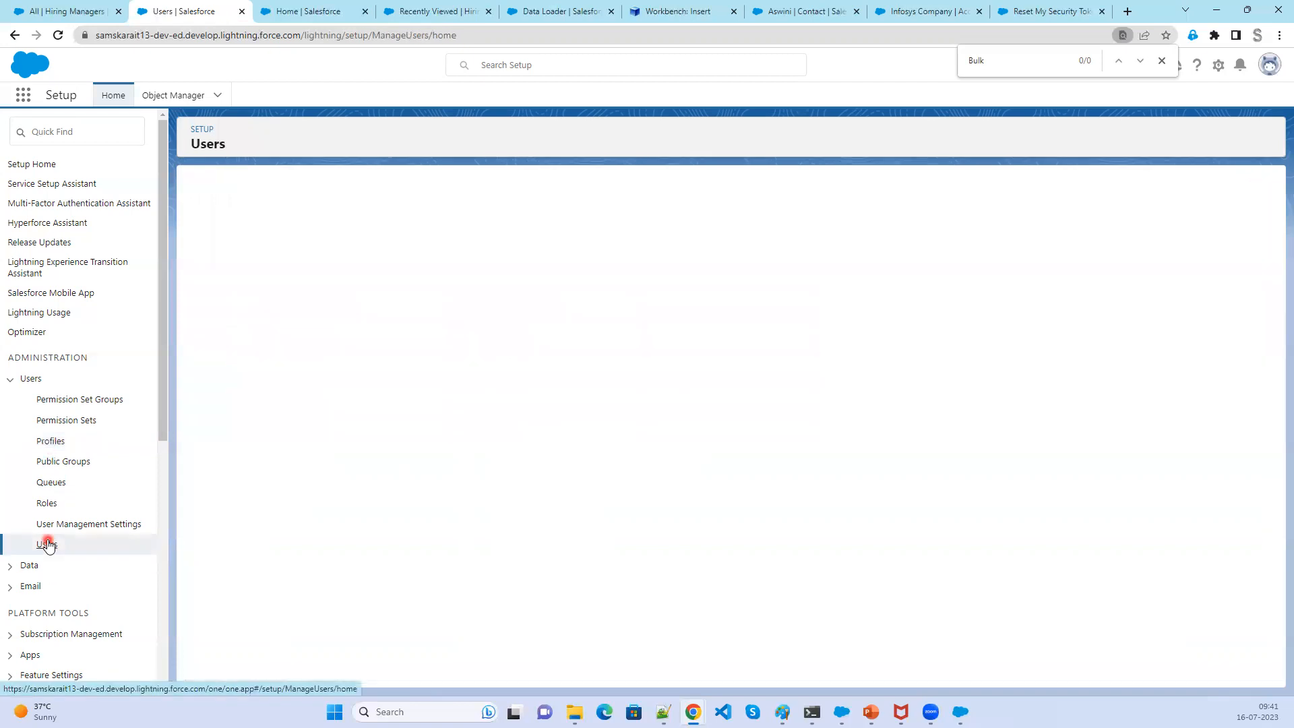
left_click(57, 442)
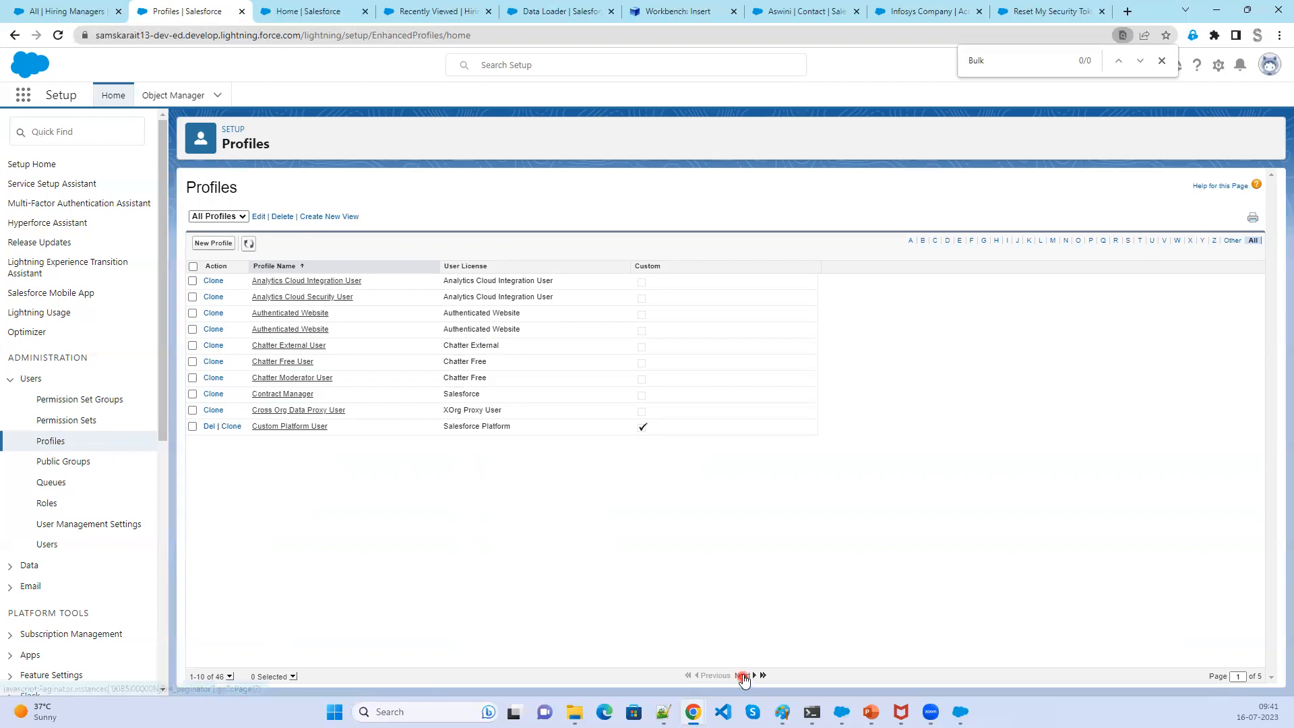
- Show more profiles per page and open the System Administrator profile
left_click(229, 677)
left_click(241, 650)
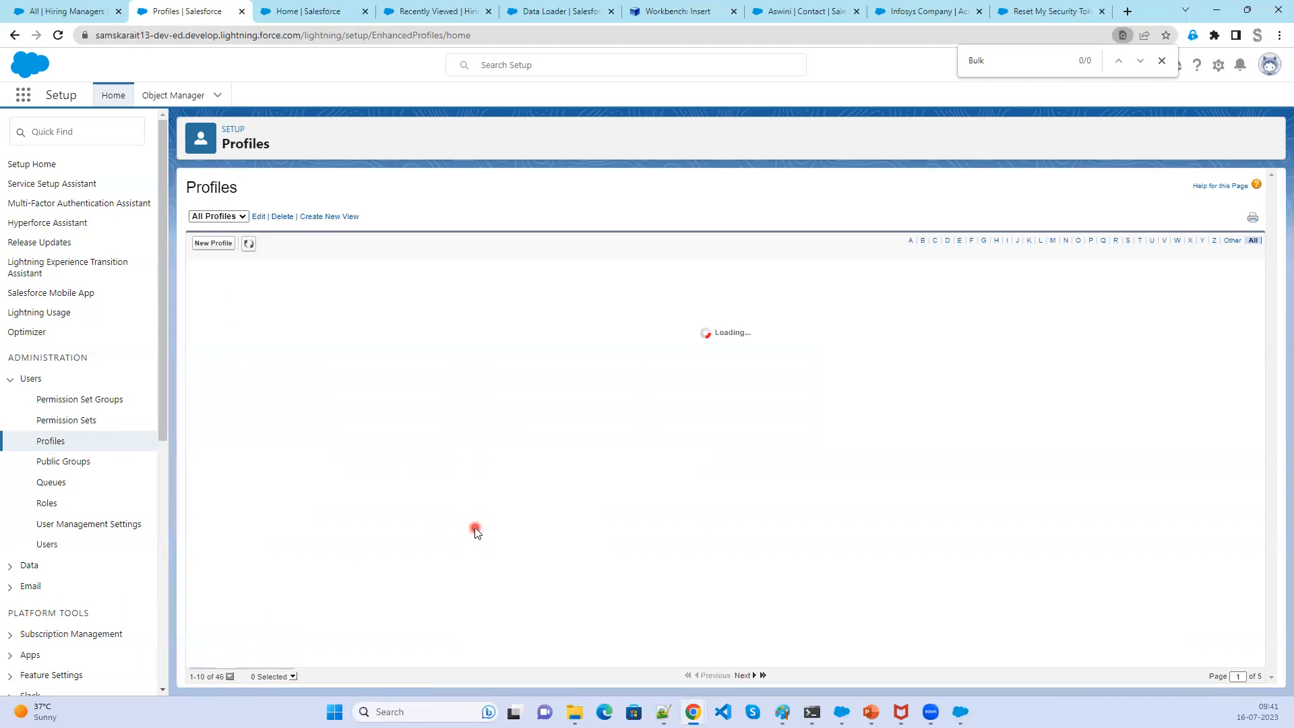
scroll(472, 573, "down", 5)
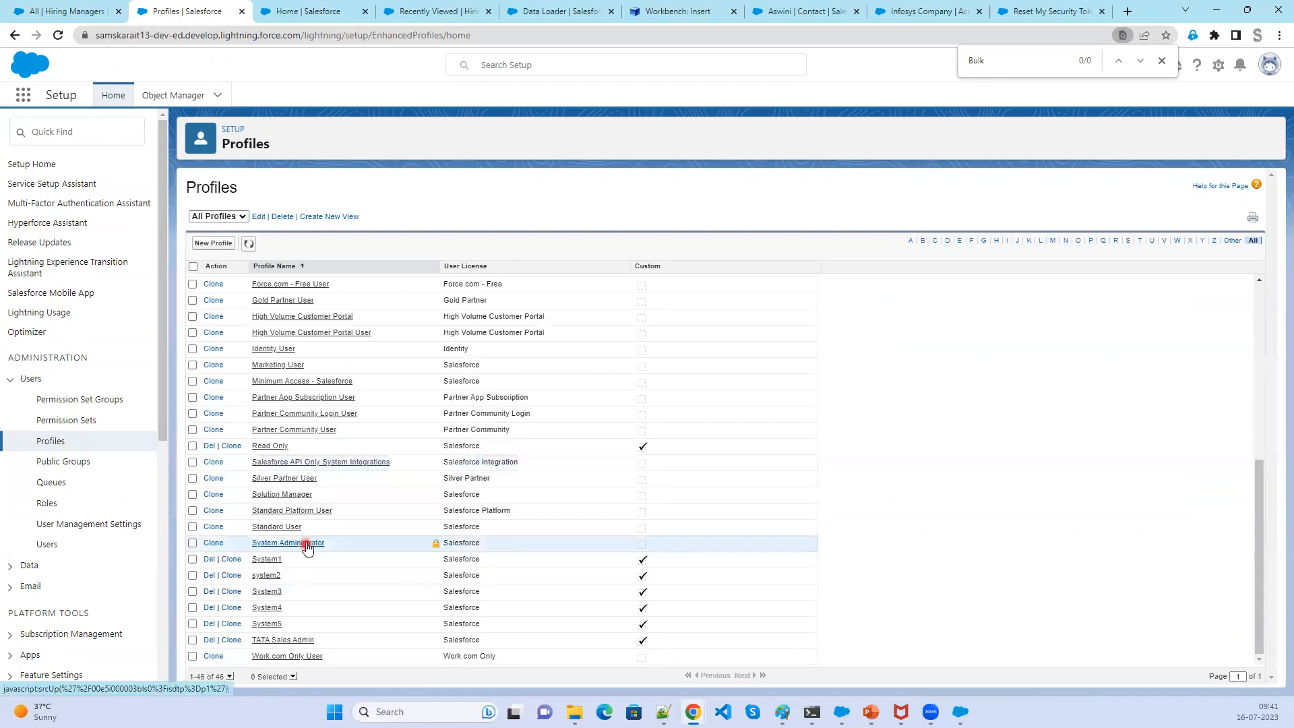
left_click(301, 545)
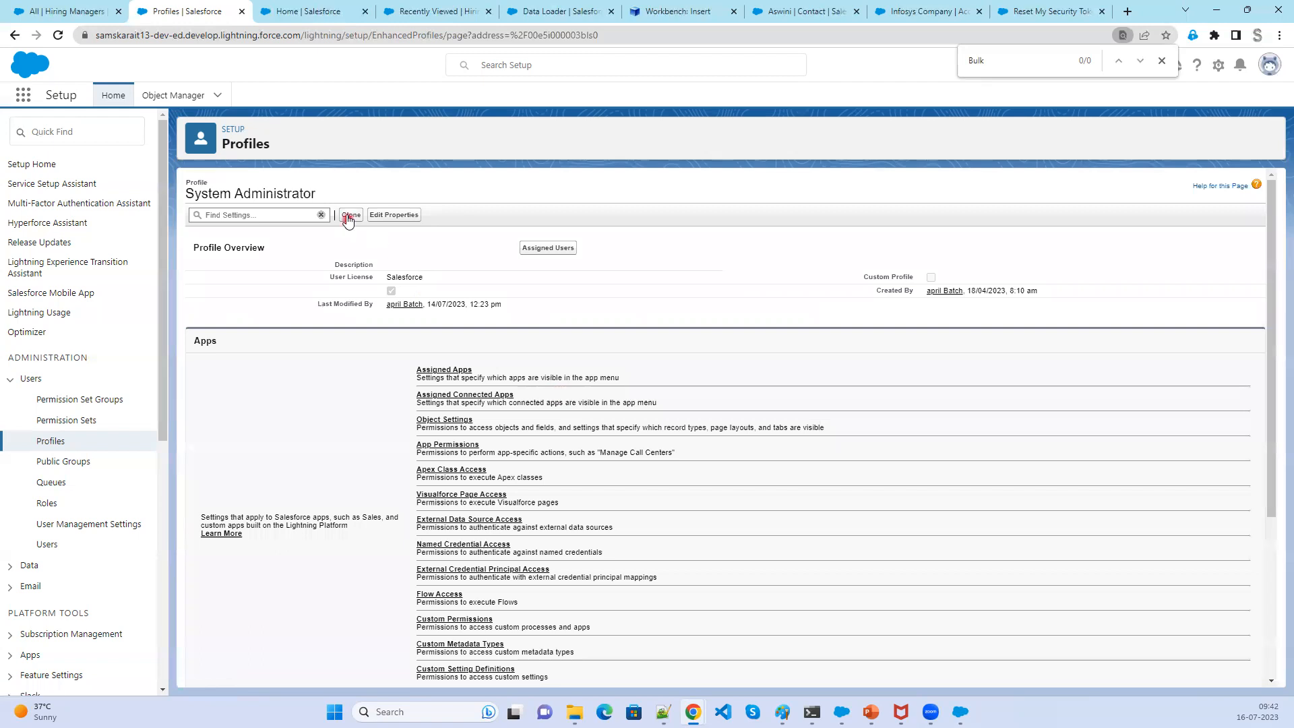
- Clone the System Administrator profile under the name System Admin
left_click(348, 216)
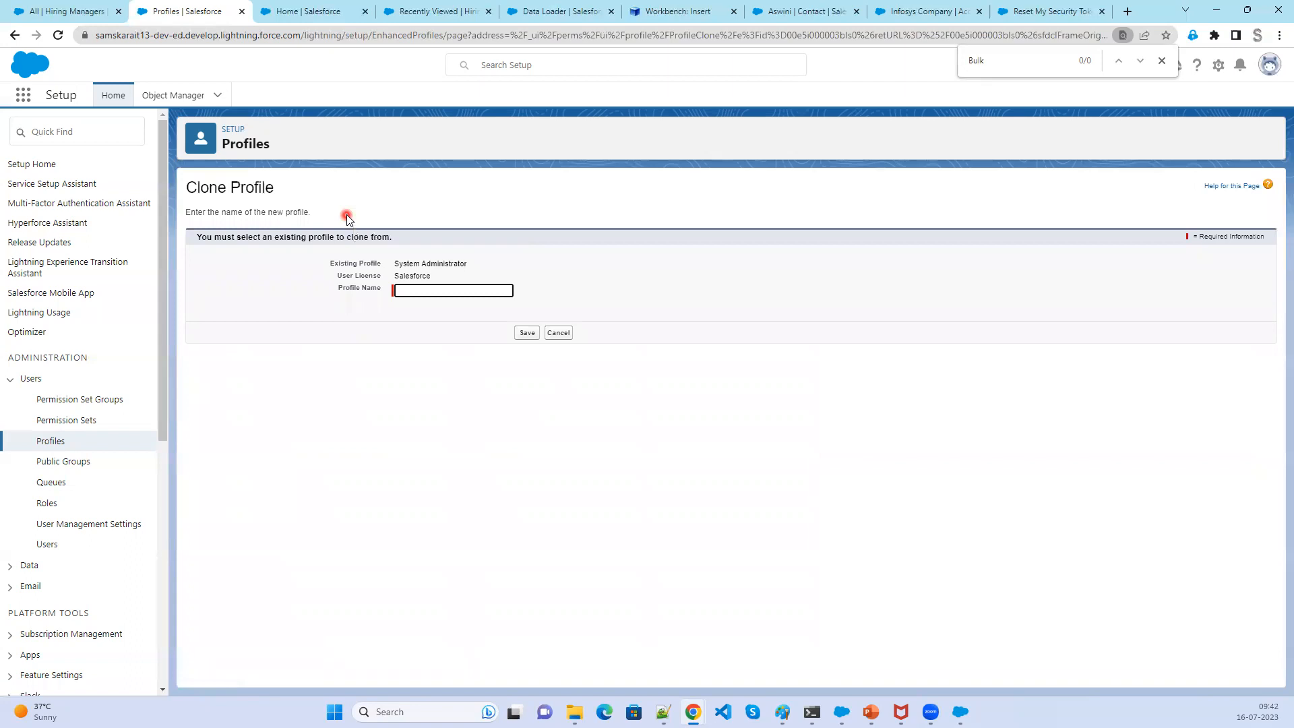
left_click(420, 290)
type("System Admin")
left_click(527, 334)
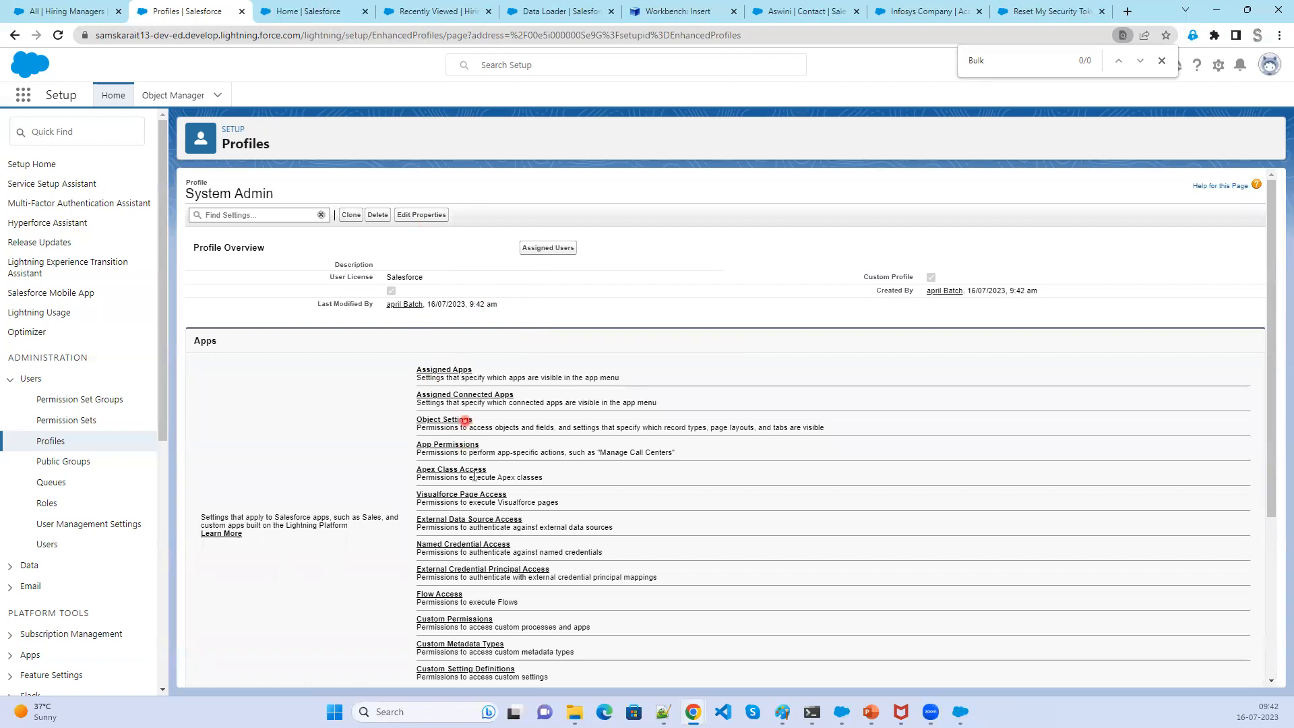
- Open the cloned profile's System Permissions section
scroll(483, 599, "down", 3)
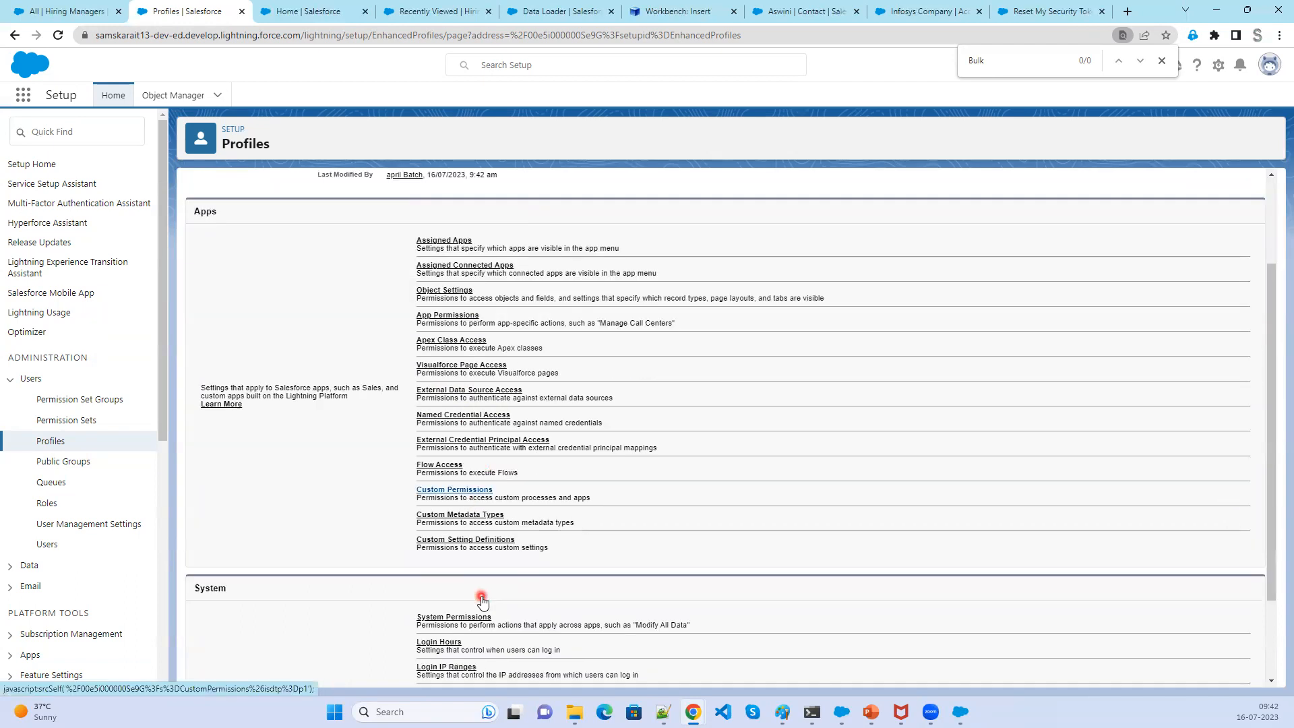
left_click(463, 503)
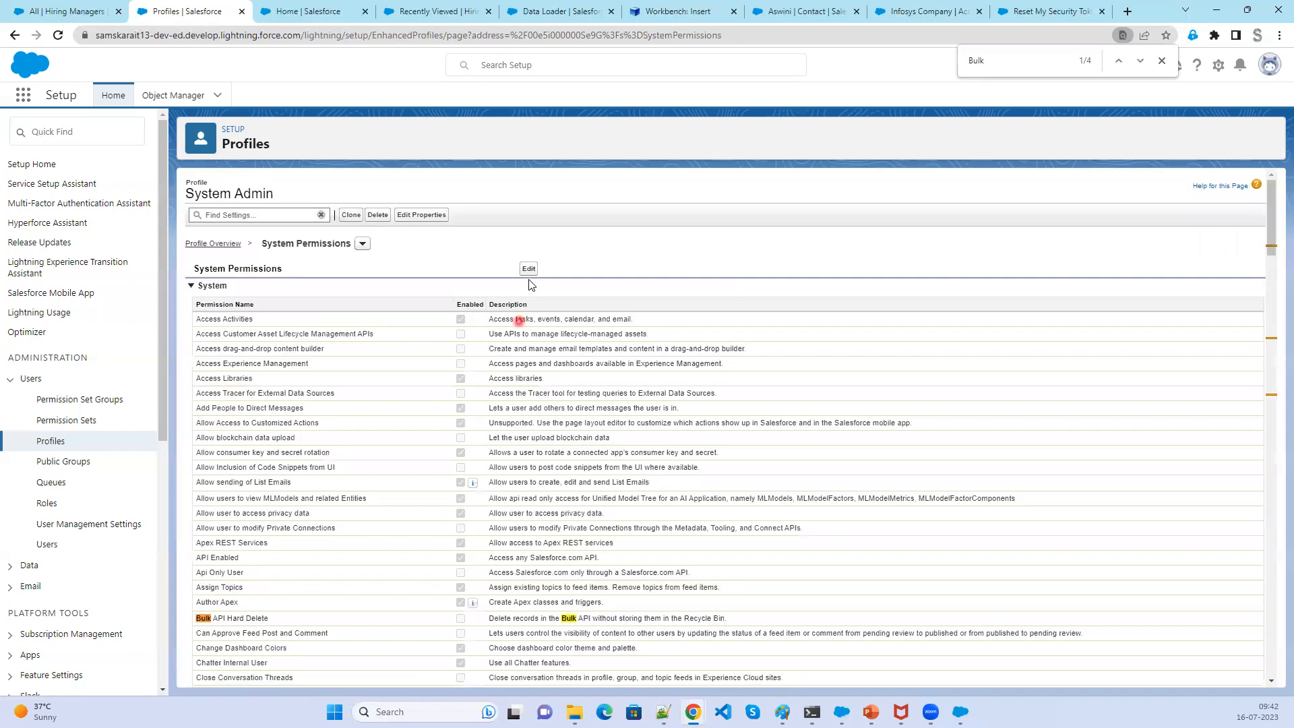
- Enable the Bulk API Hard Delete system permission on the cloned System Admin profile and save
left_click(530, 269)
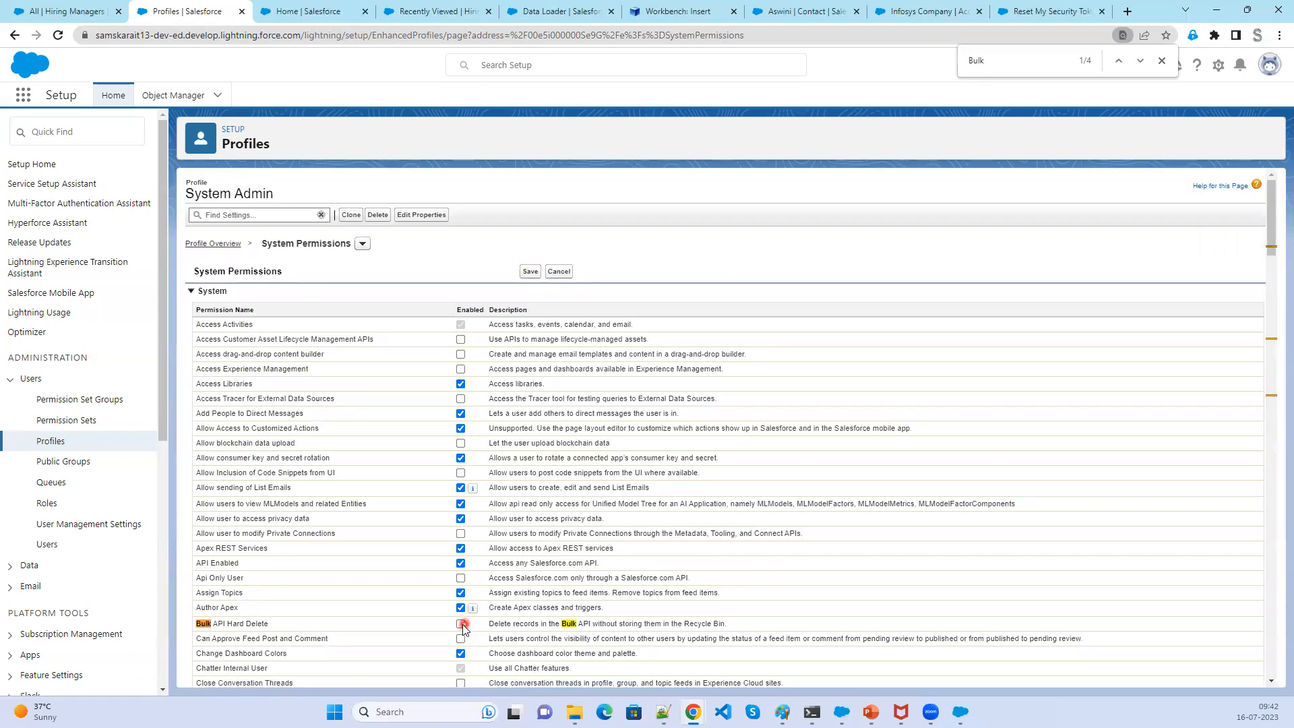
left_click(530, 272)
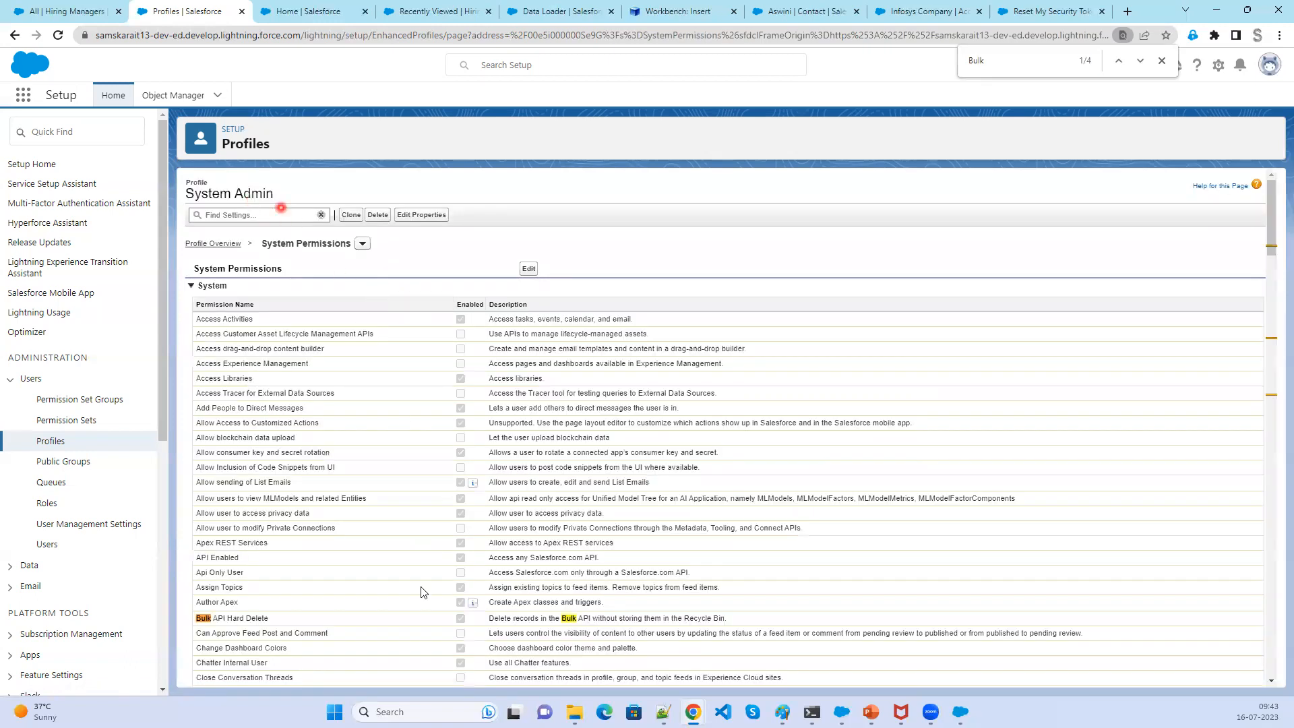
- Open the current admin user's record from the Users list and cancel out of its edit form
left_click(53, 443)
left_click(45, 546)
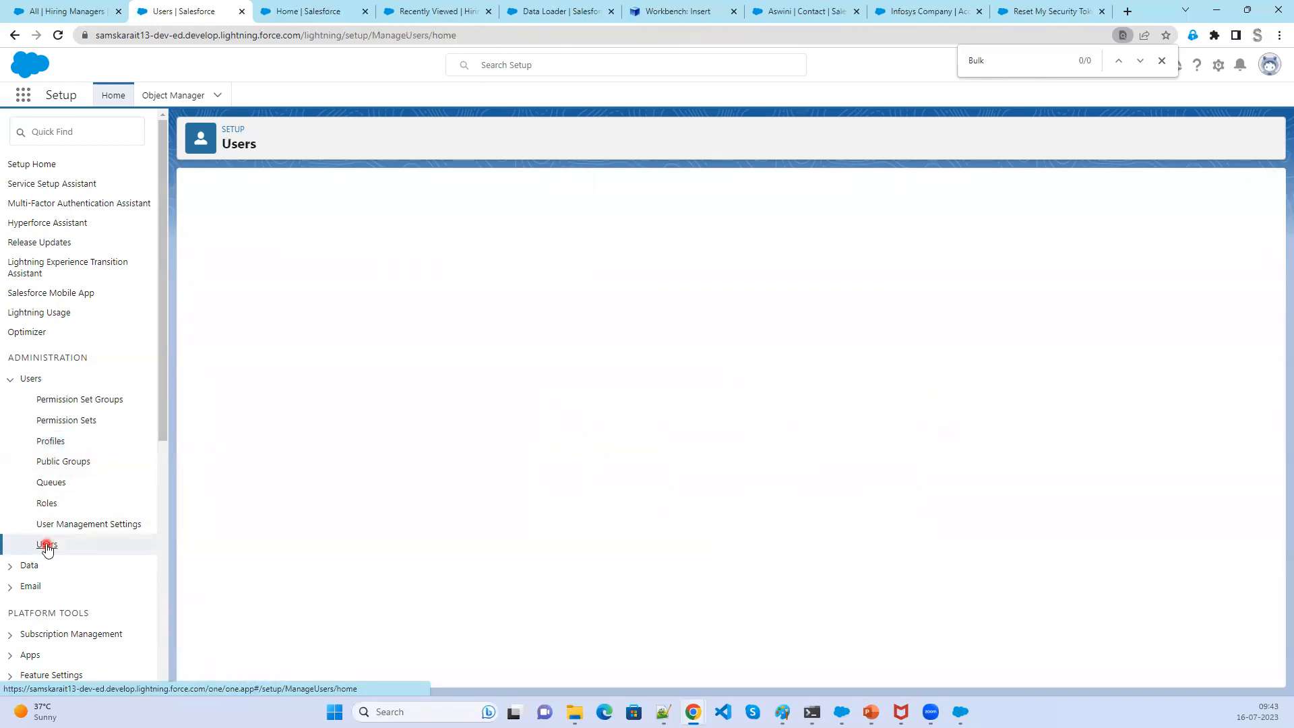
left_click(279, 451)
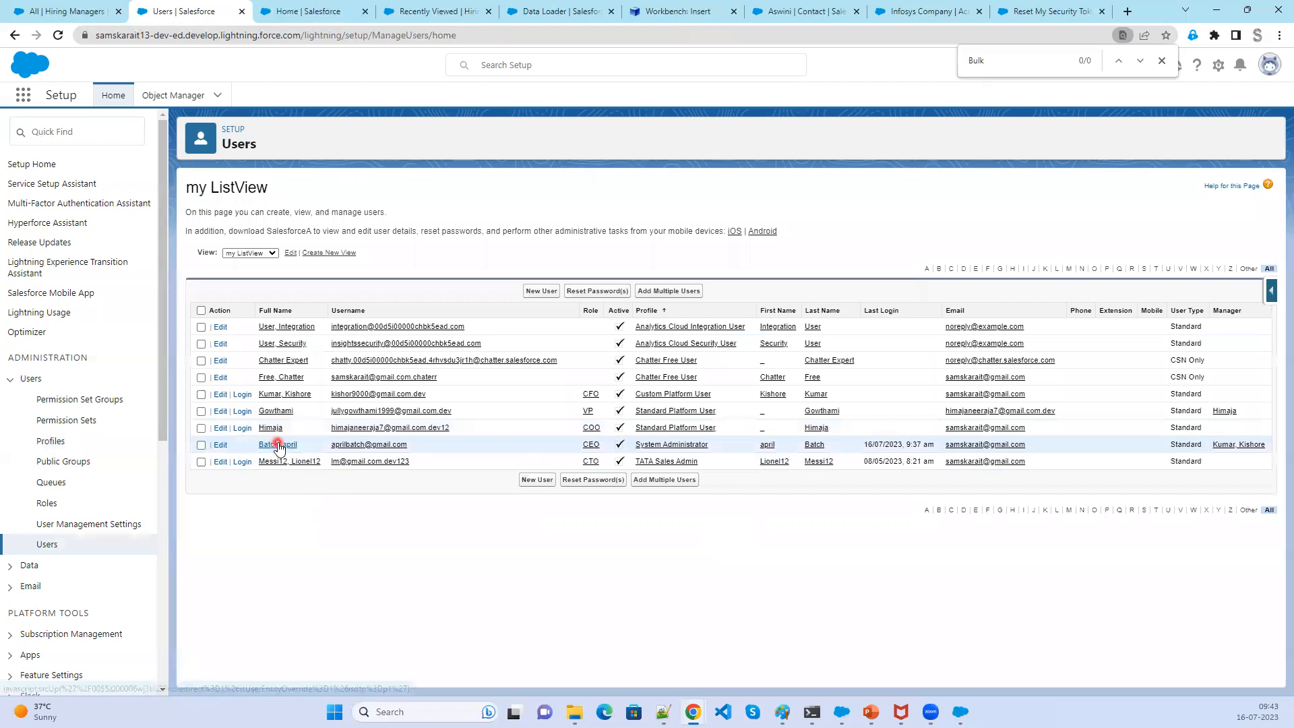
left_click(279, 447)
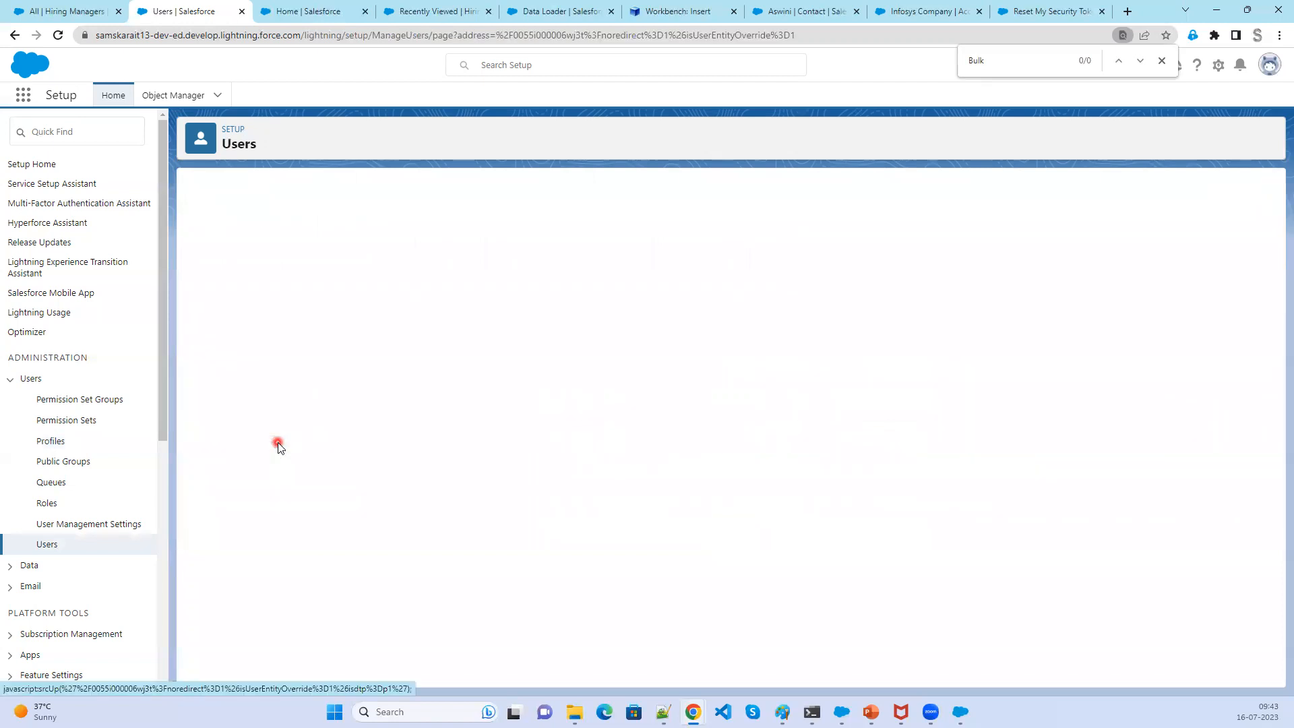
left_click(528, 249)
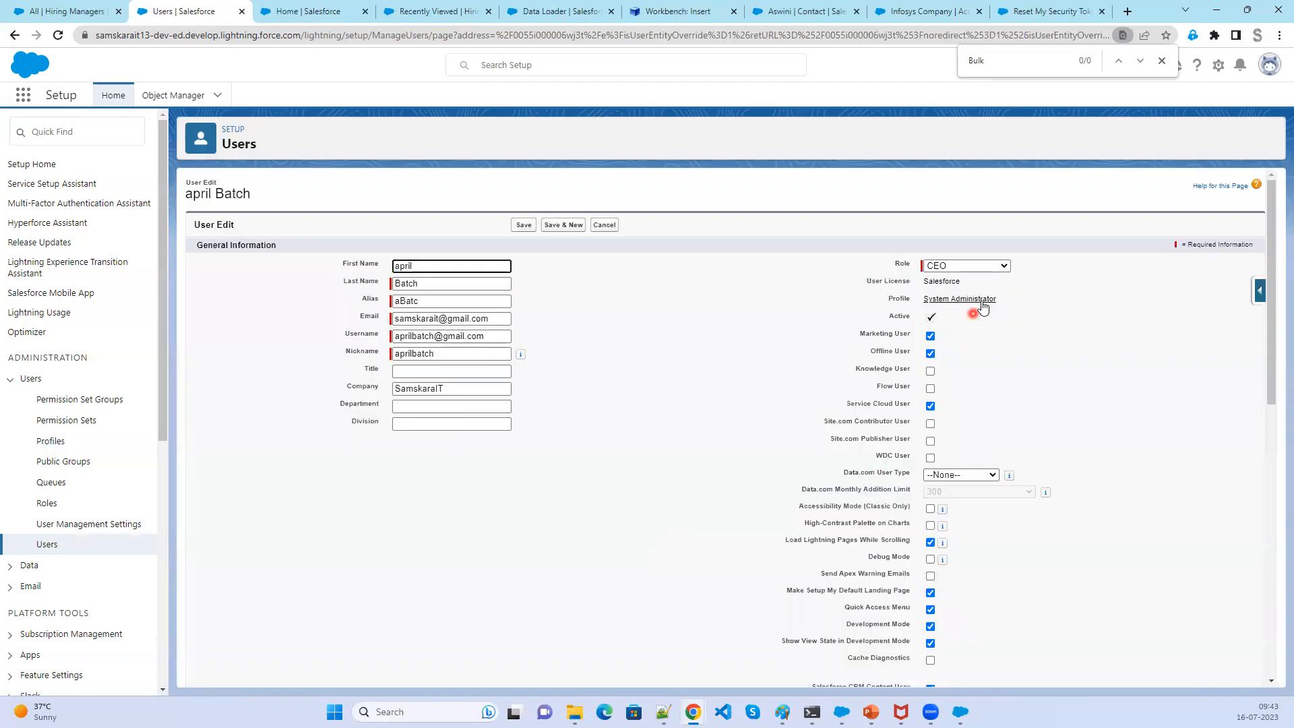
left_click(606, 228)
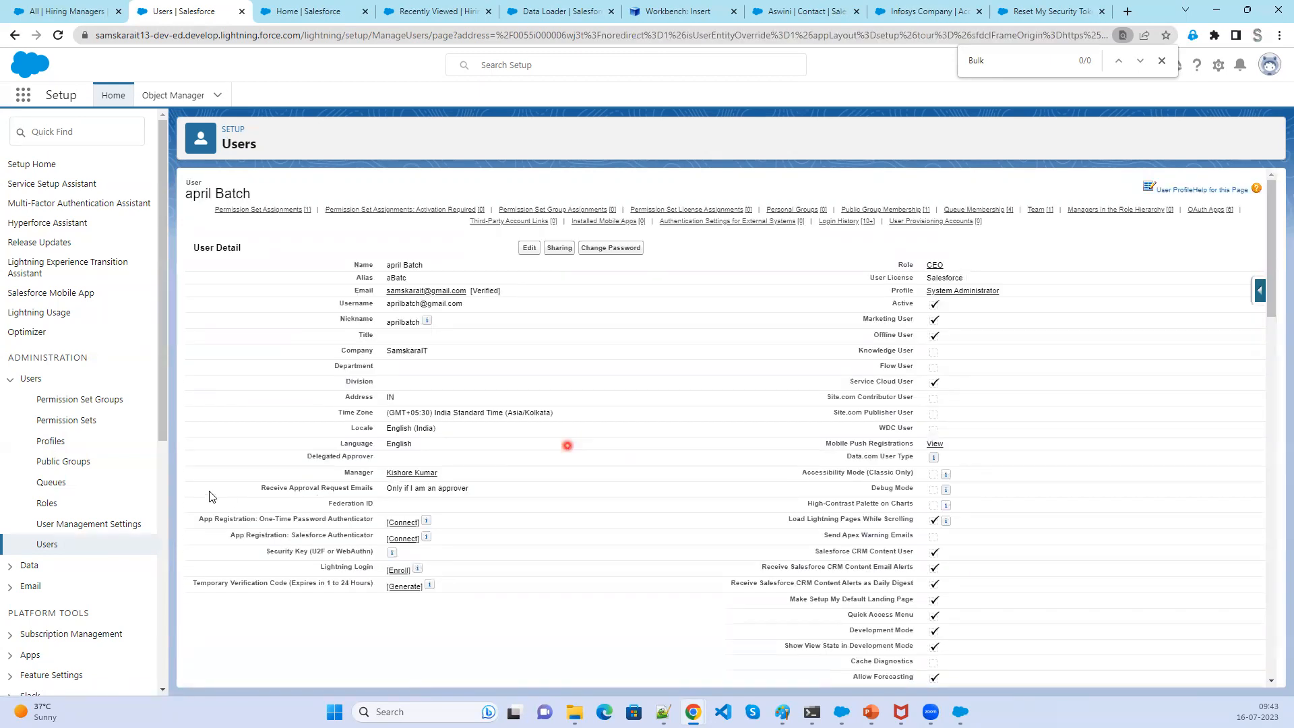
- Open the System Admin profile and view the users assigned to it
left_click(49, 444)
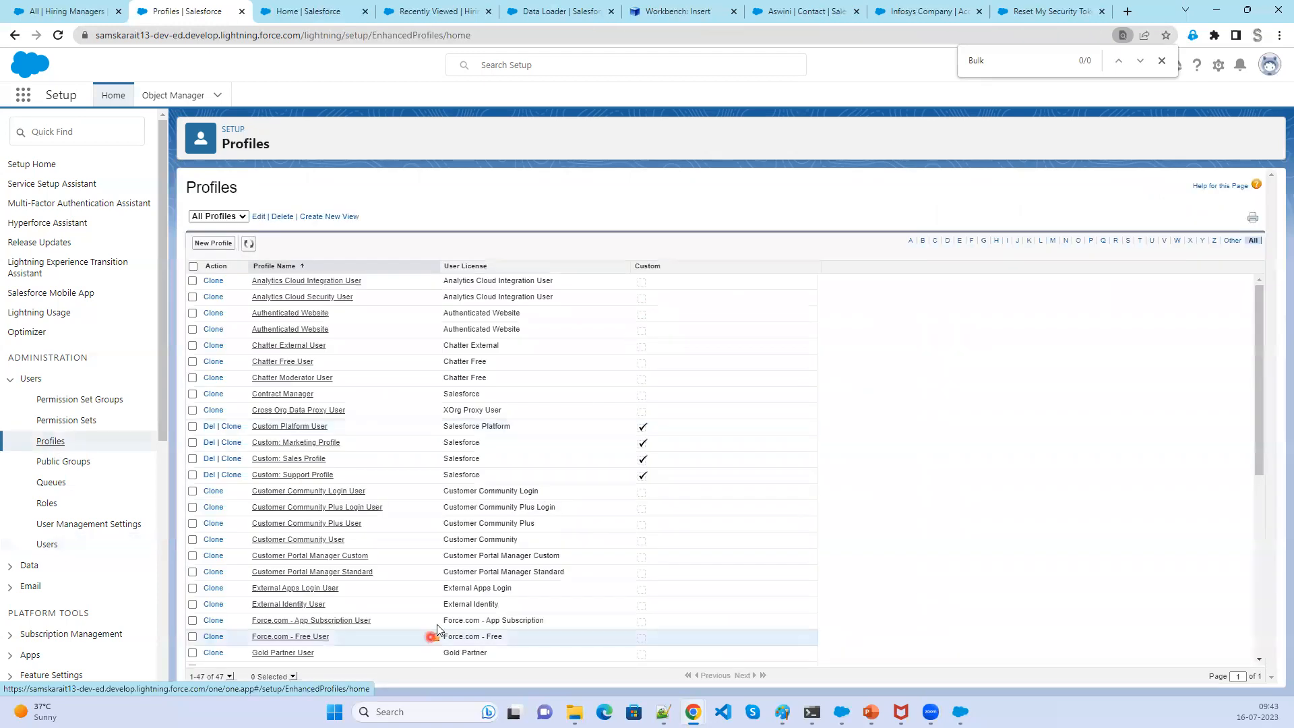
scroll(432, 627, "down", 3)
left_click(284, 627)
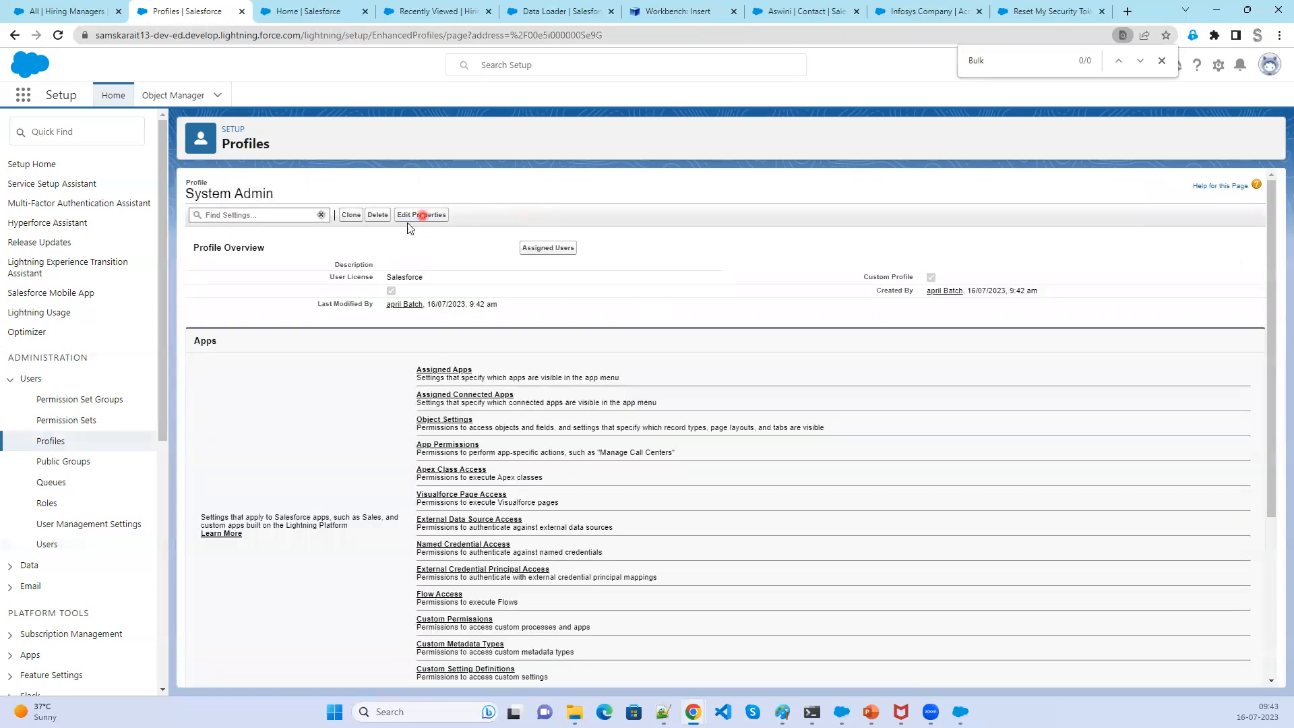
left_click(551, 249)
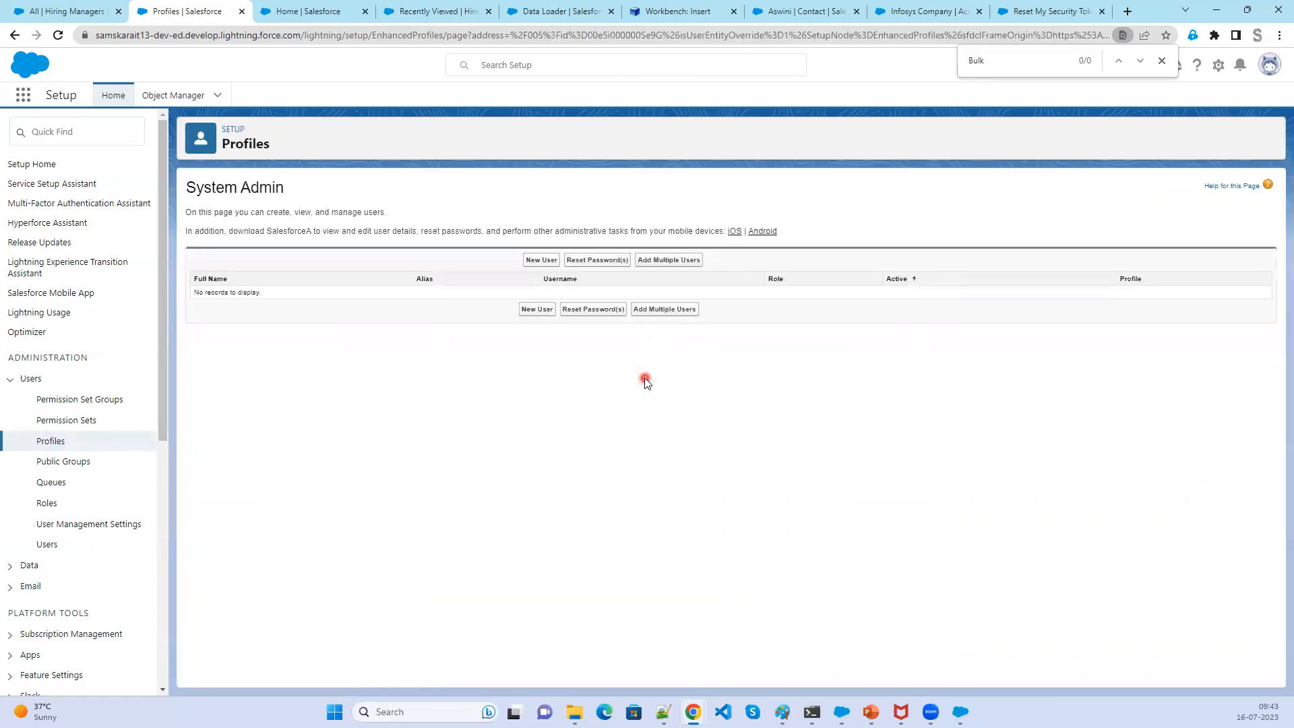
key("ctrl+plus")
key("ctrl+plus")
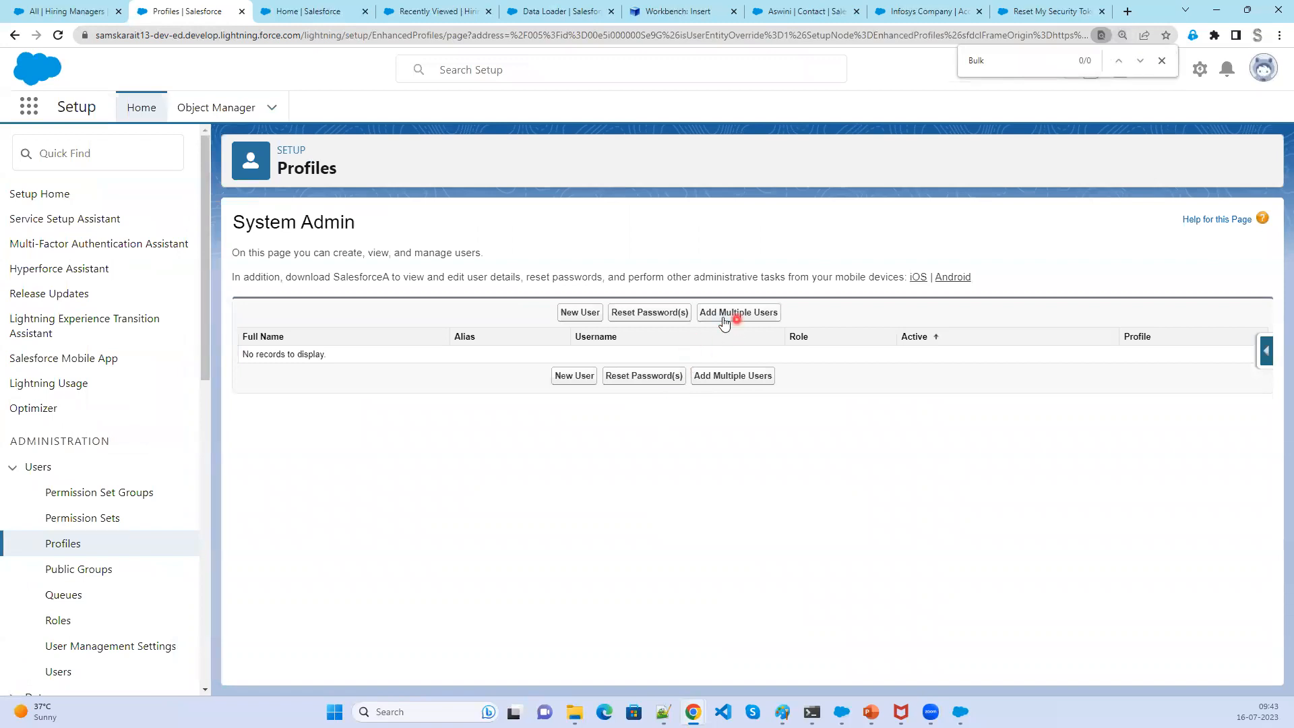
left_click(581, 314)
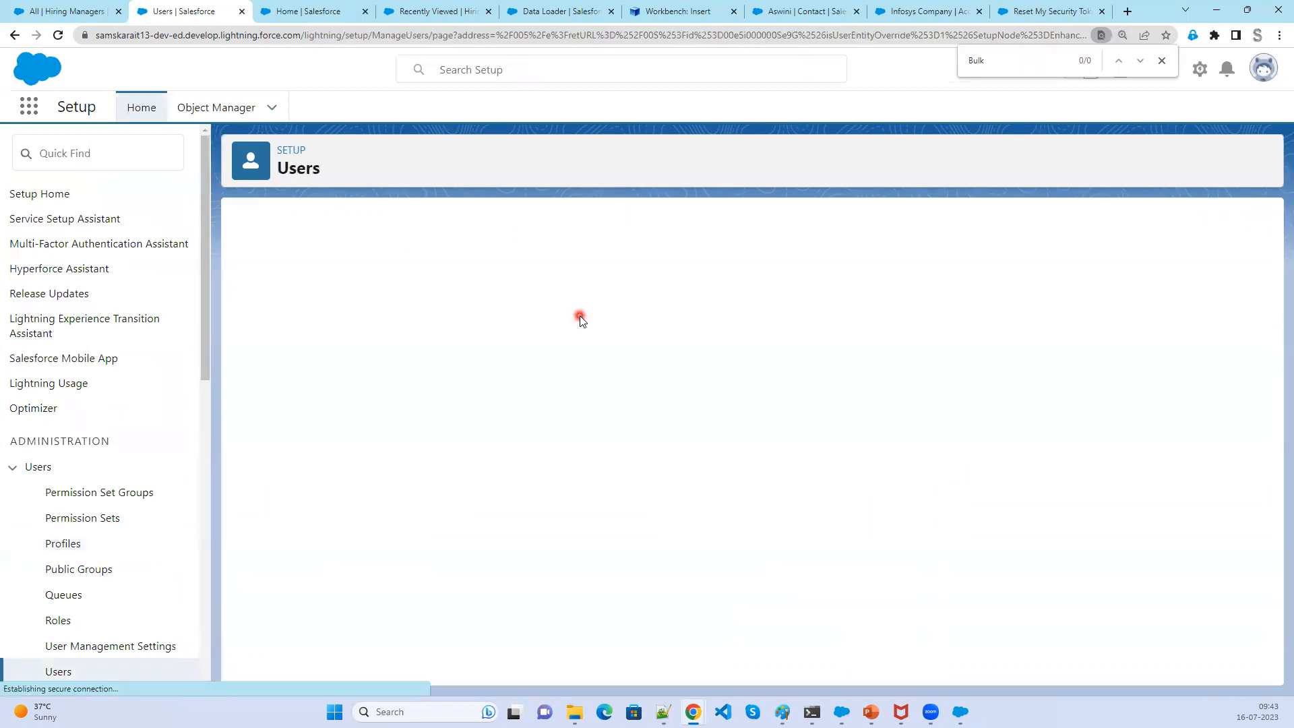
left_click(659, 263)
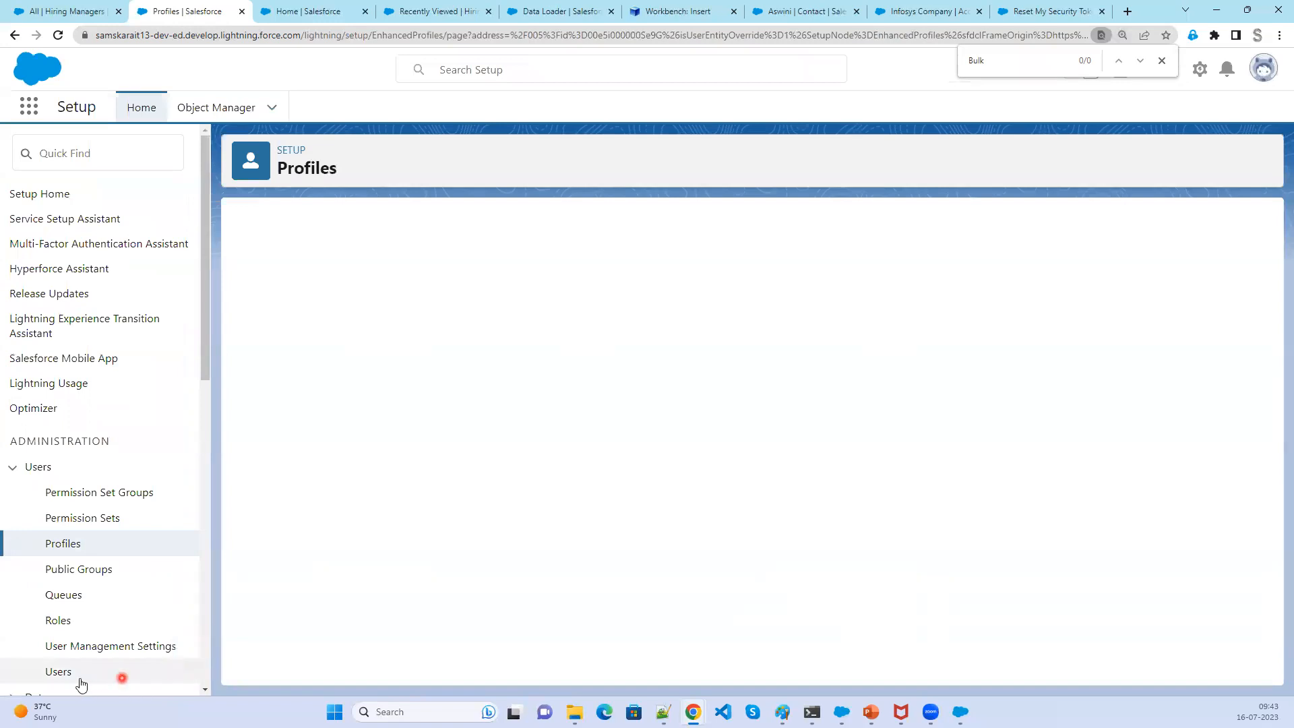
- Open the admin user's record and open its System Administrator profile in a new browser tab
left_click(58, 673)
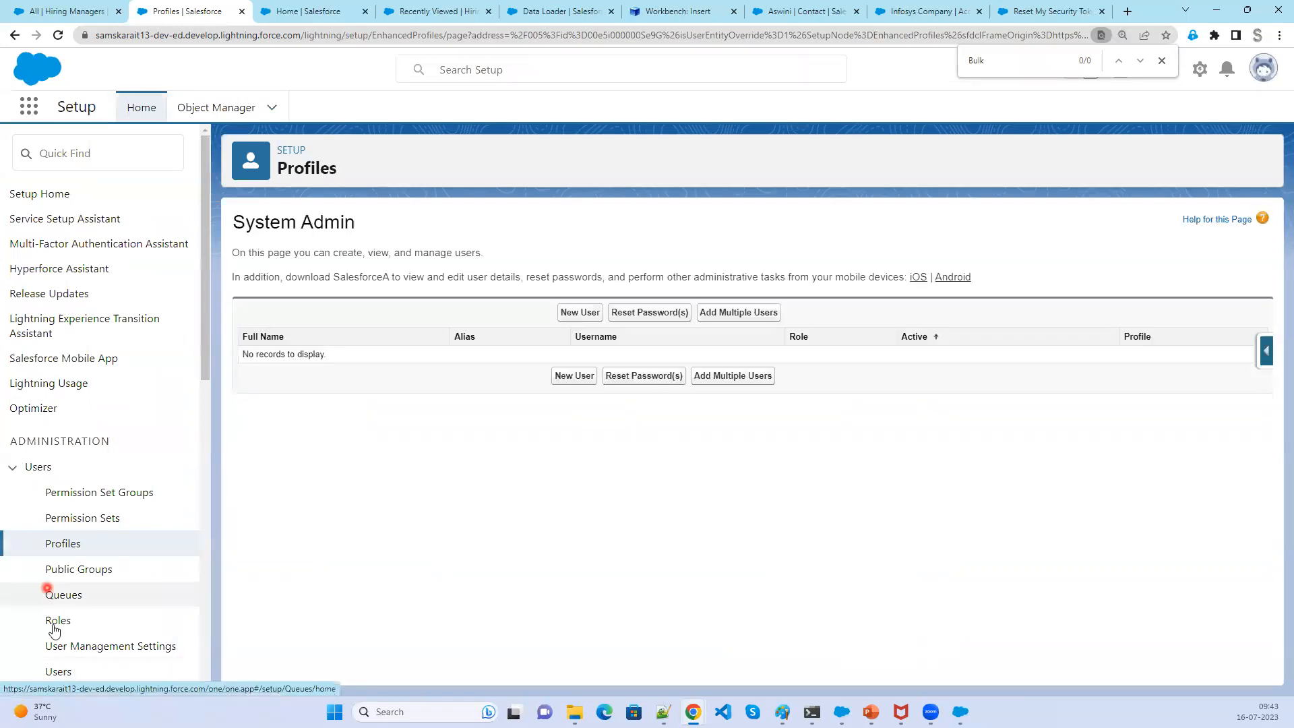
left_click(59, 672)
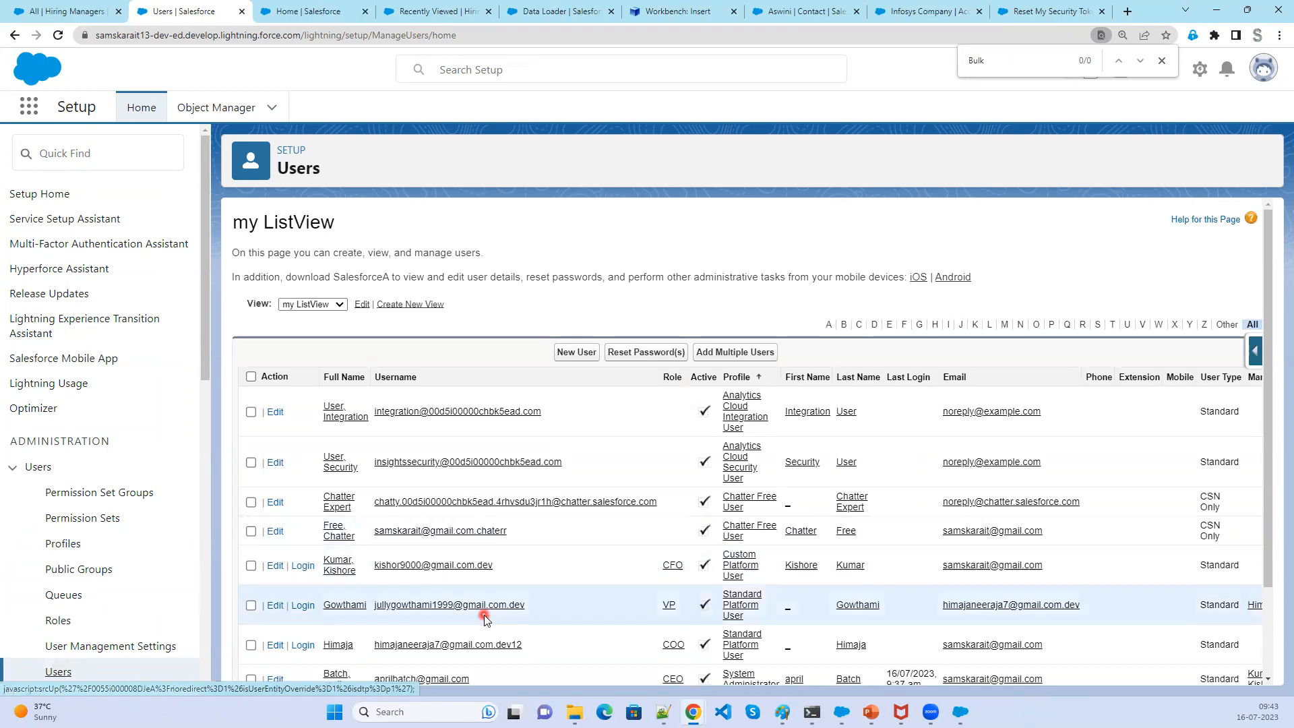
scroll(485, 614, "down", 2)
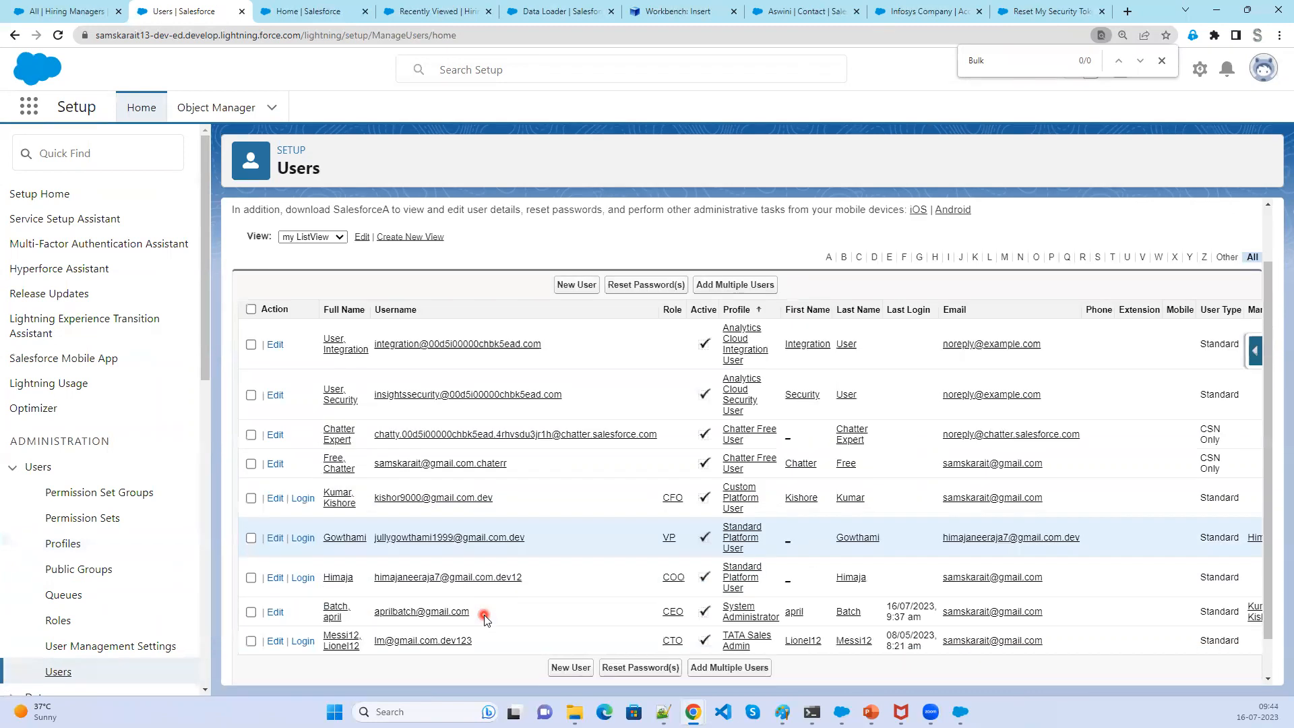
left_click(335, 611)
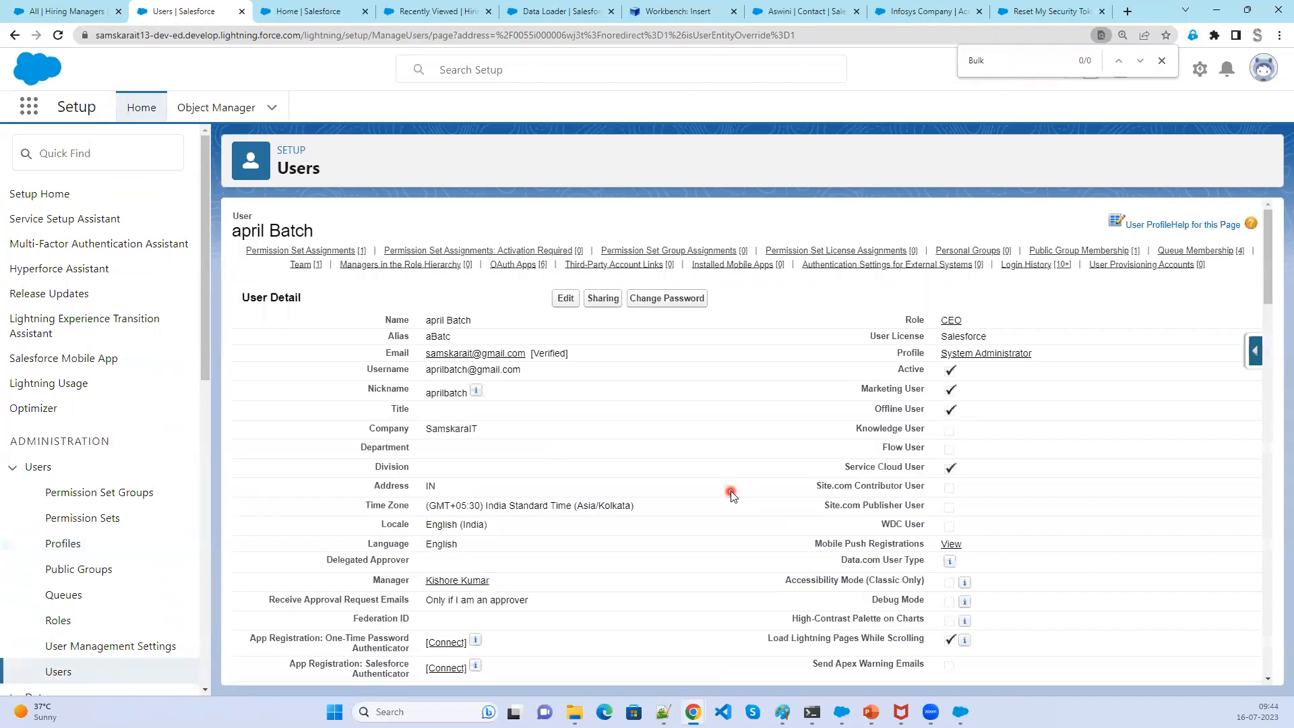
right_click(1020, 357)
left_click(1045, 362)
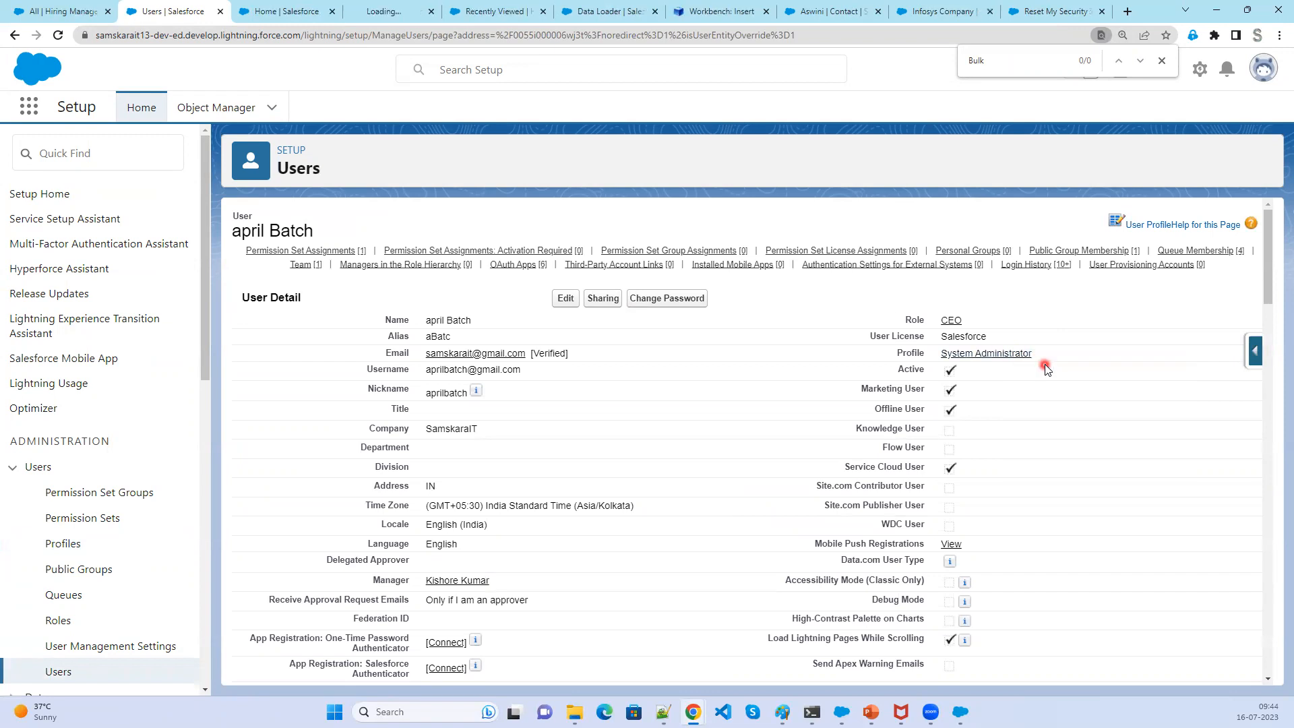
left_click(397, 12)
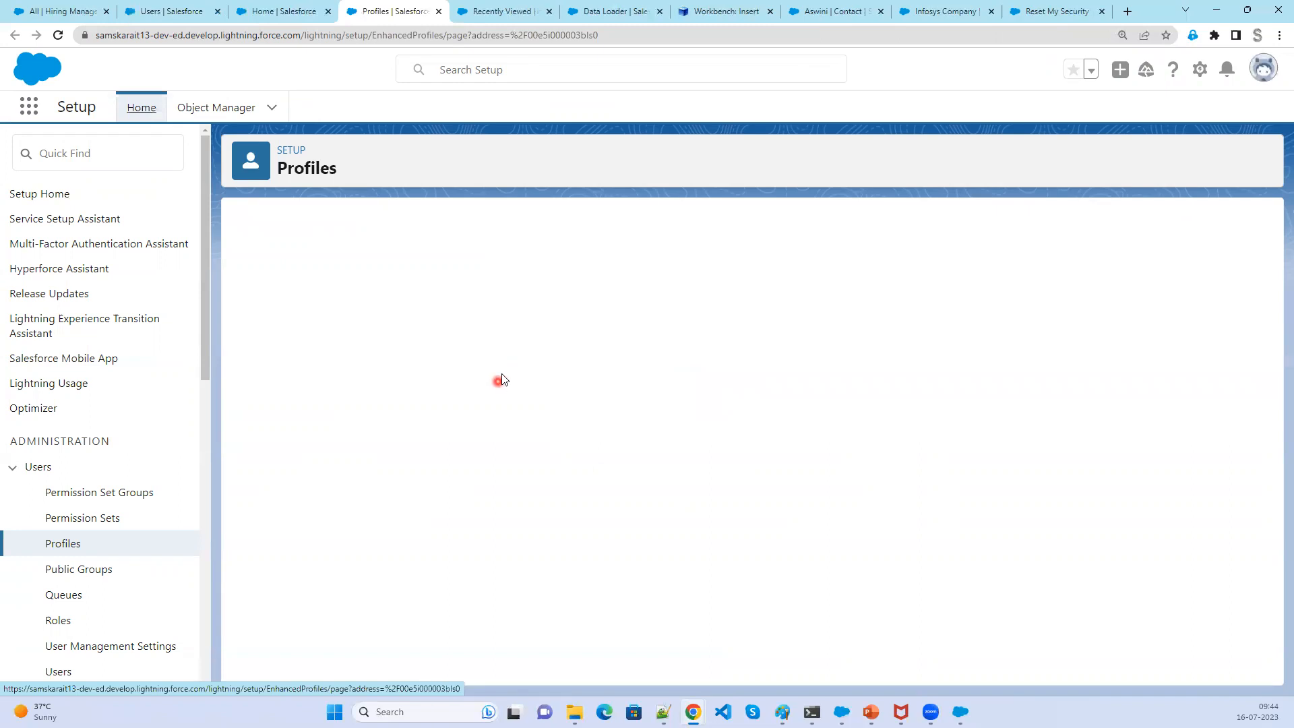
left_click(592, 309)
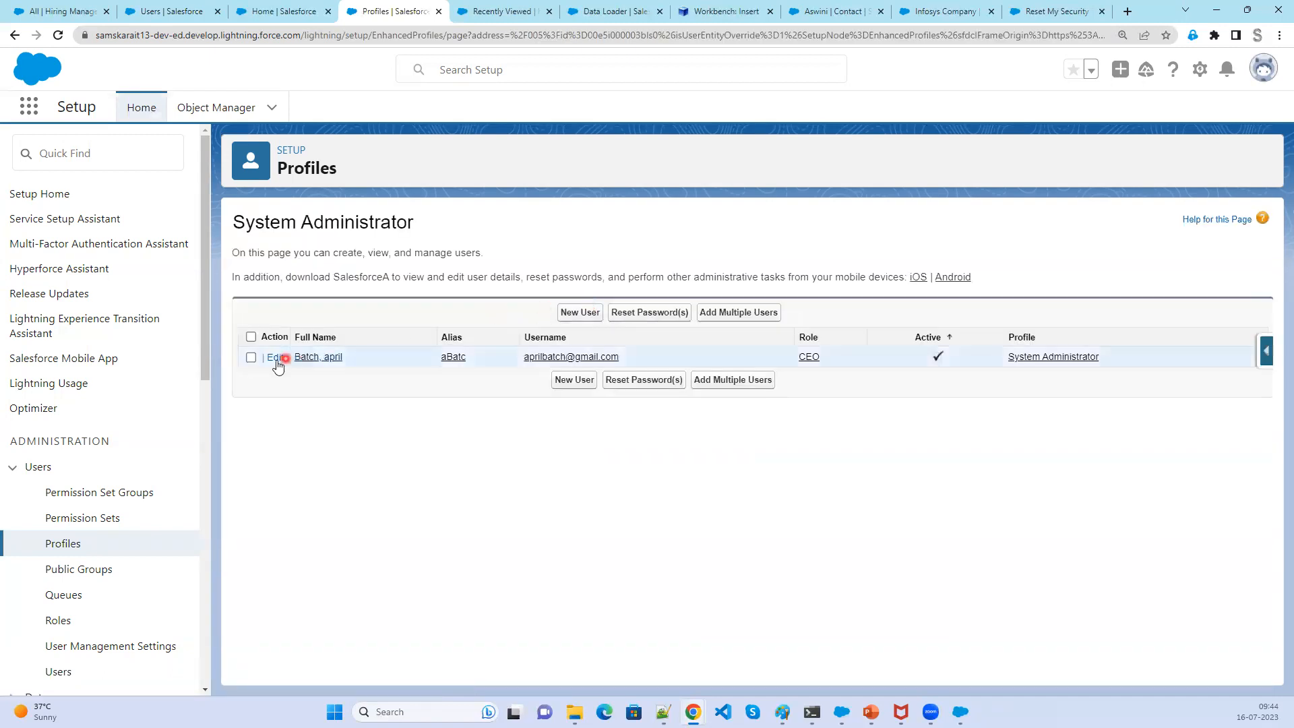
left_click(251, 358)
left_click(753, 314)
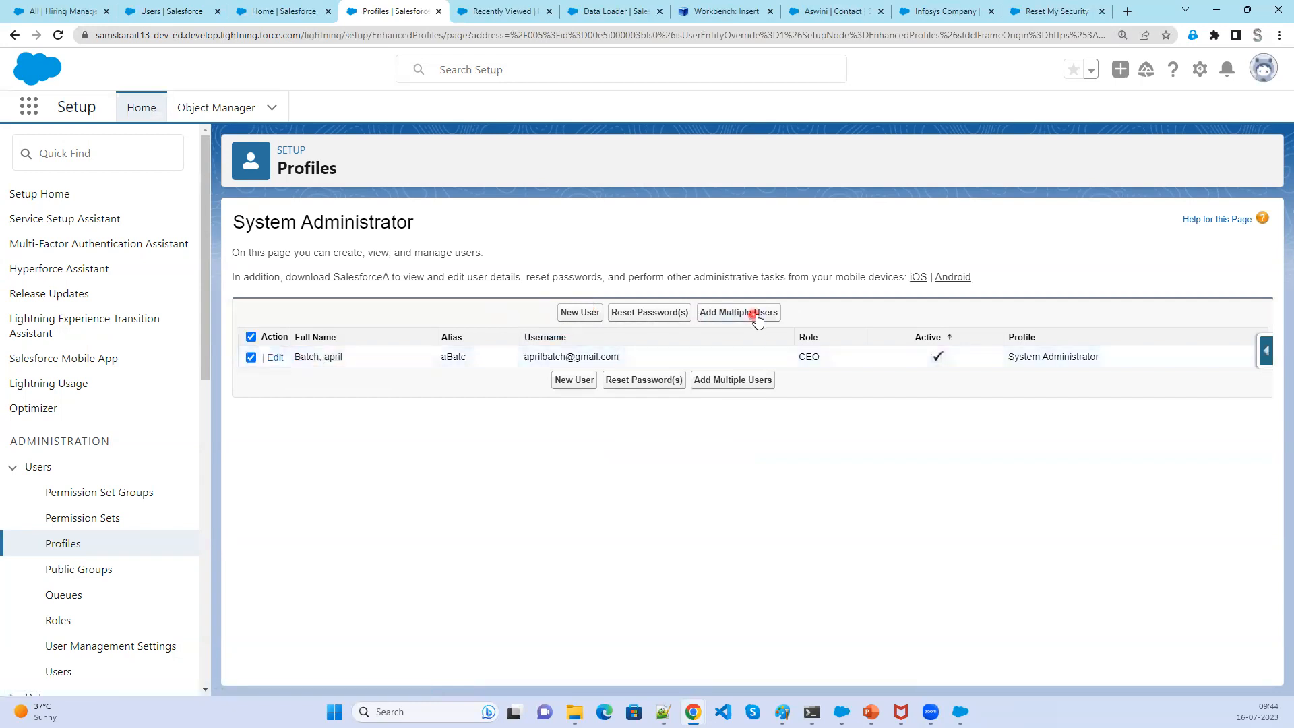
left_click(755, 314)
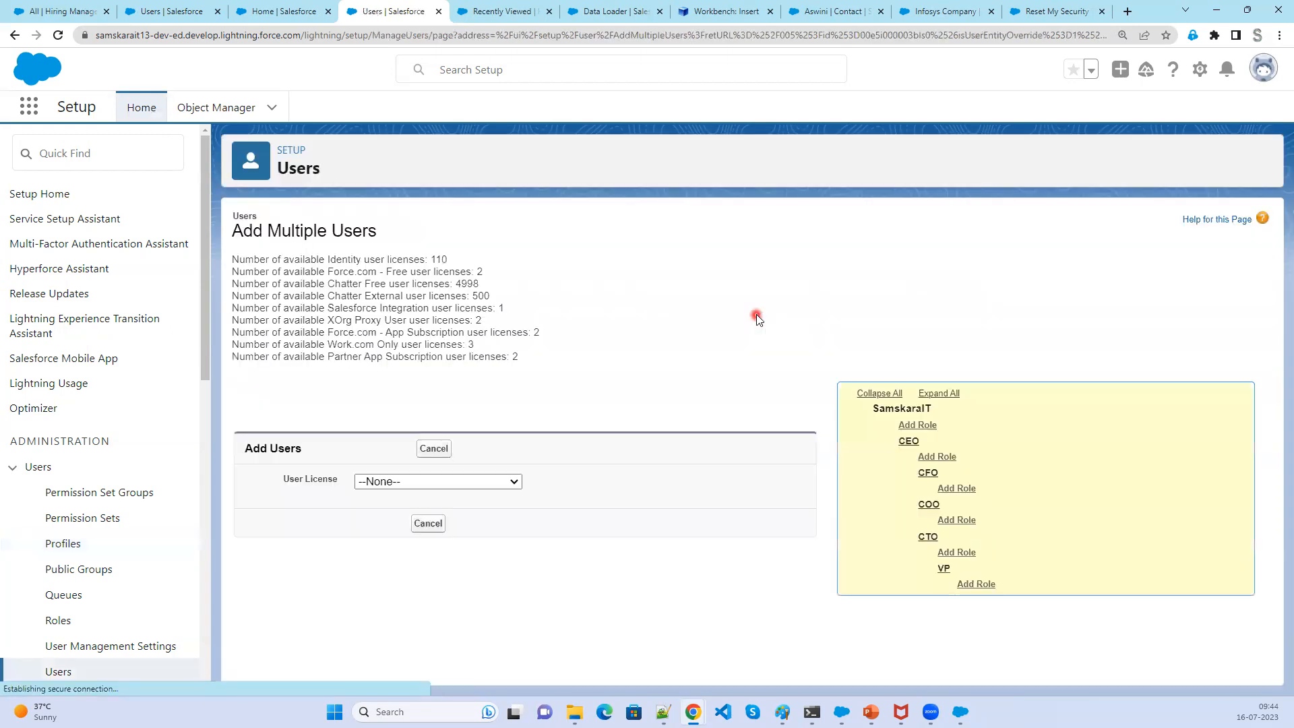
left_click(476, 483)
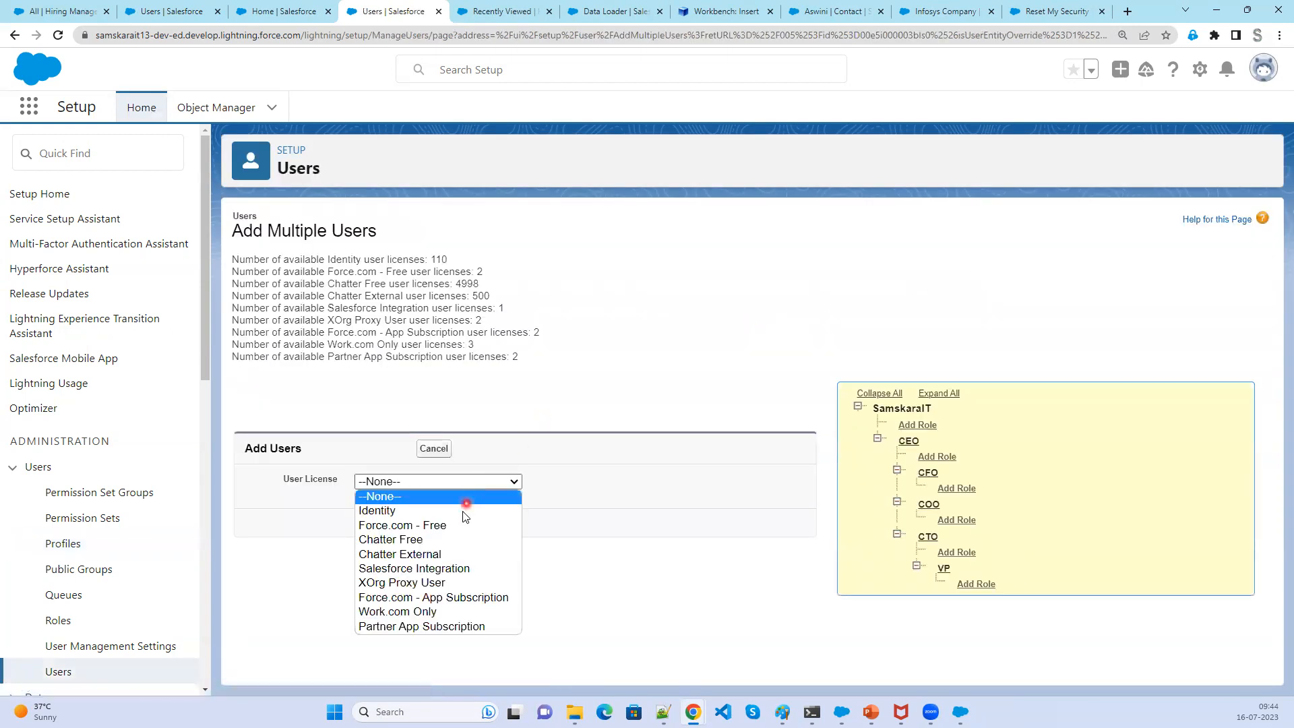
left_click(462, 511)
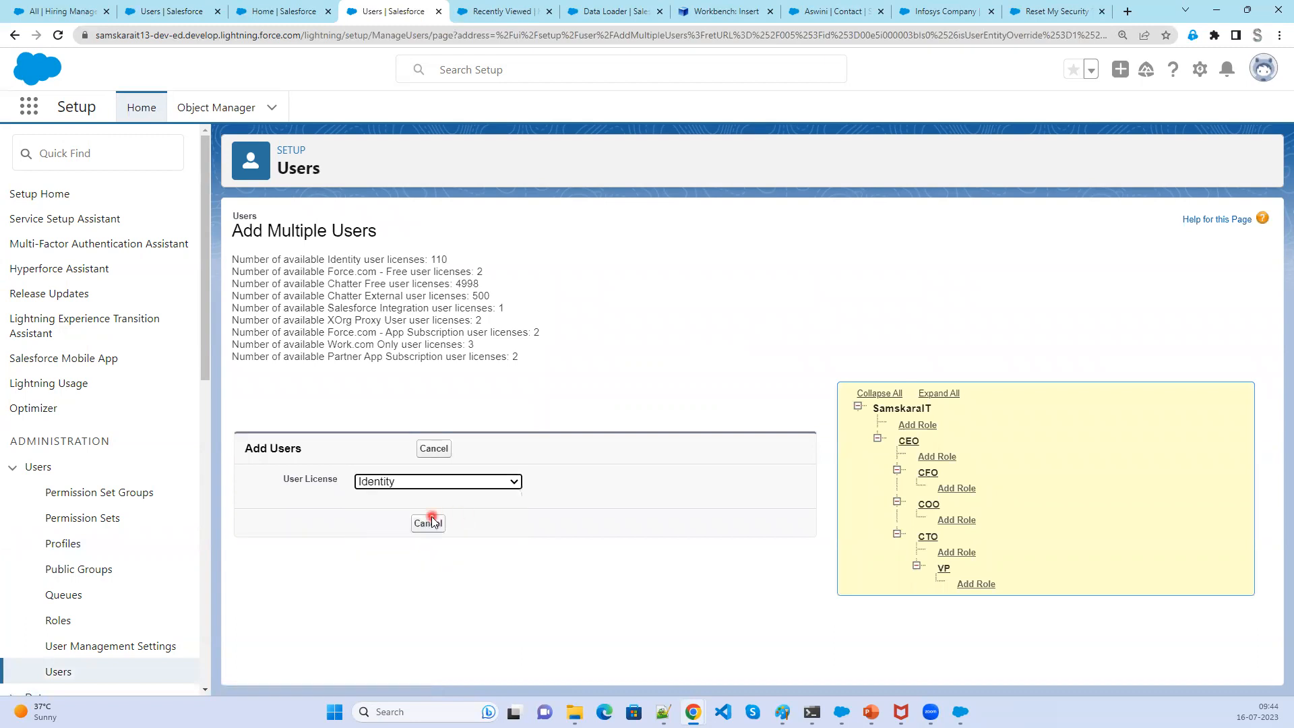
left_click(65, 672)
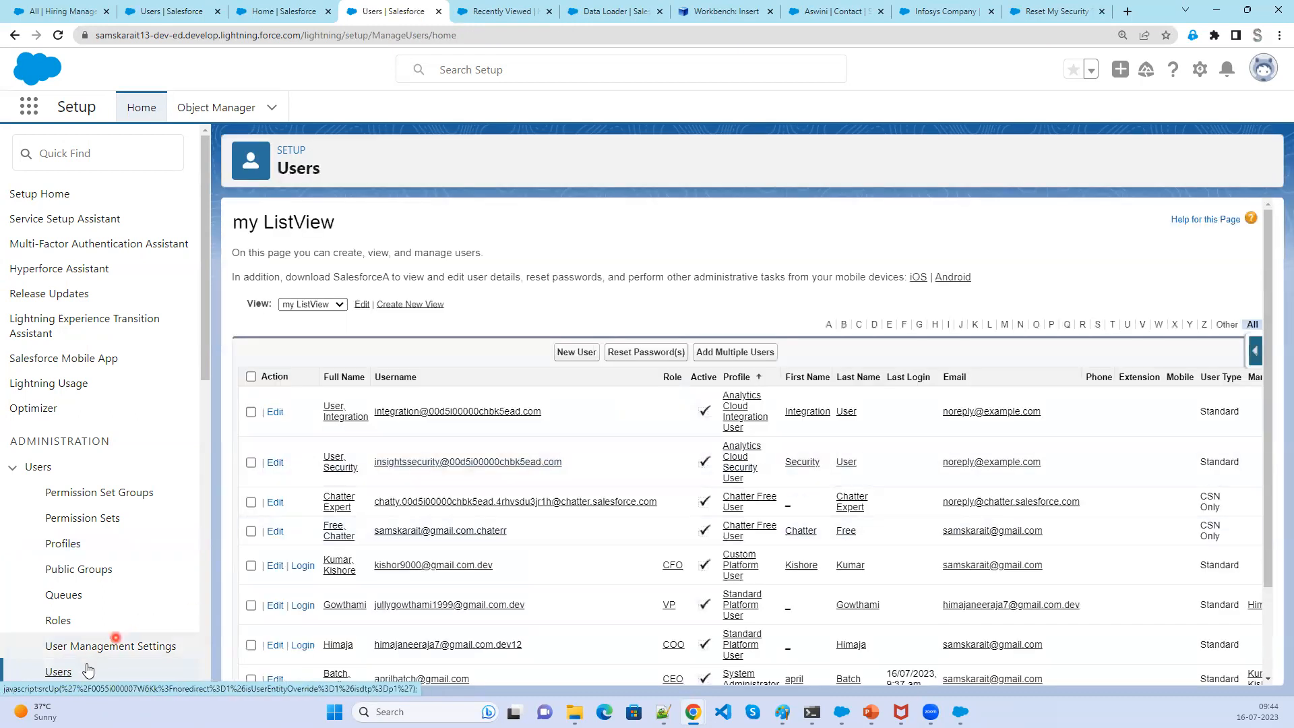
- Open the System Admin profile's assigned users and start creating a new user from there
scroll(457, 600, "down", 2)
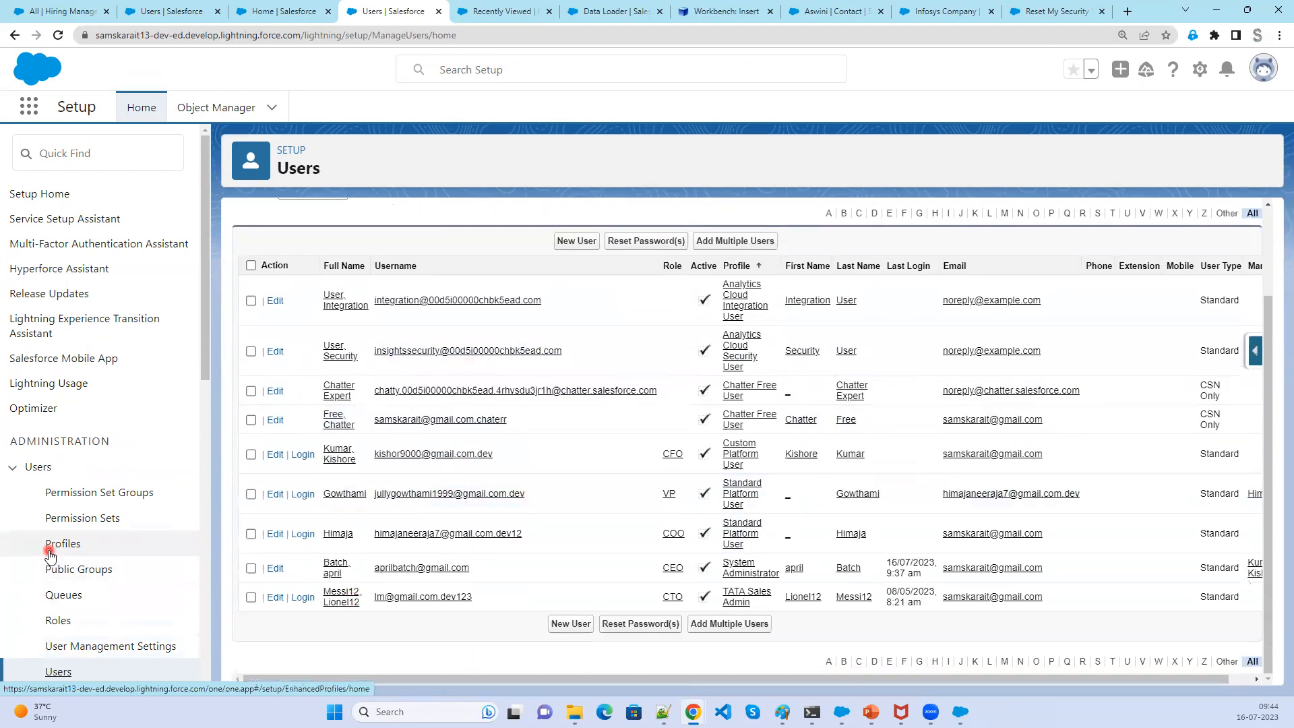
left_click(50, 550)
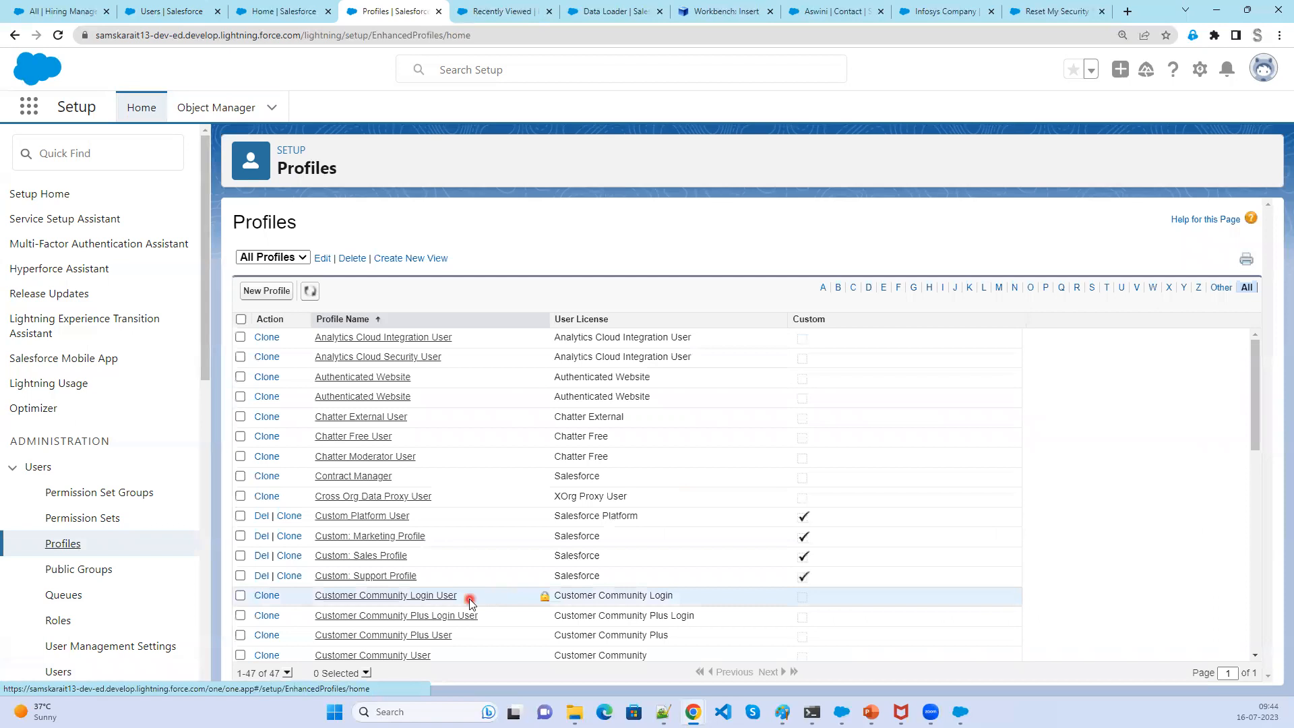
scroll(470, 602, "down", 10)
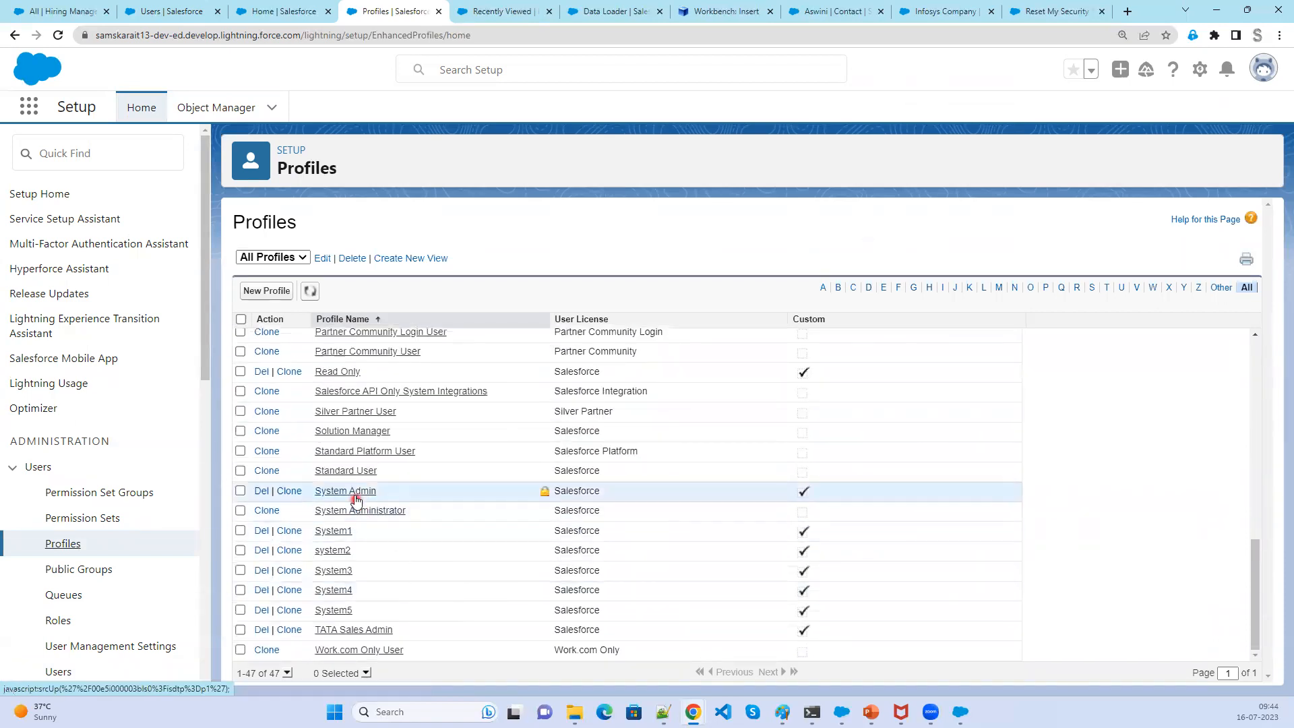
left_click(355, 492)
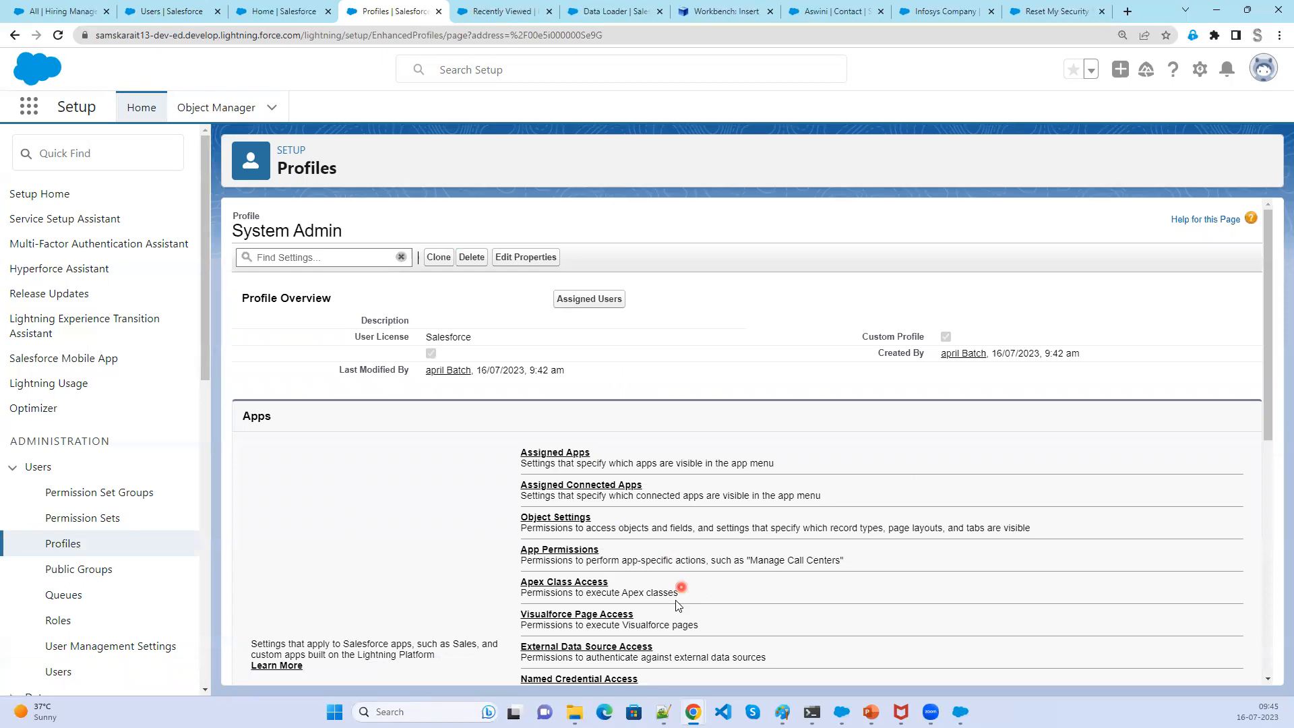
left_click(599, 301)
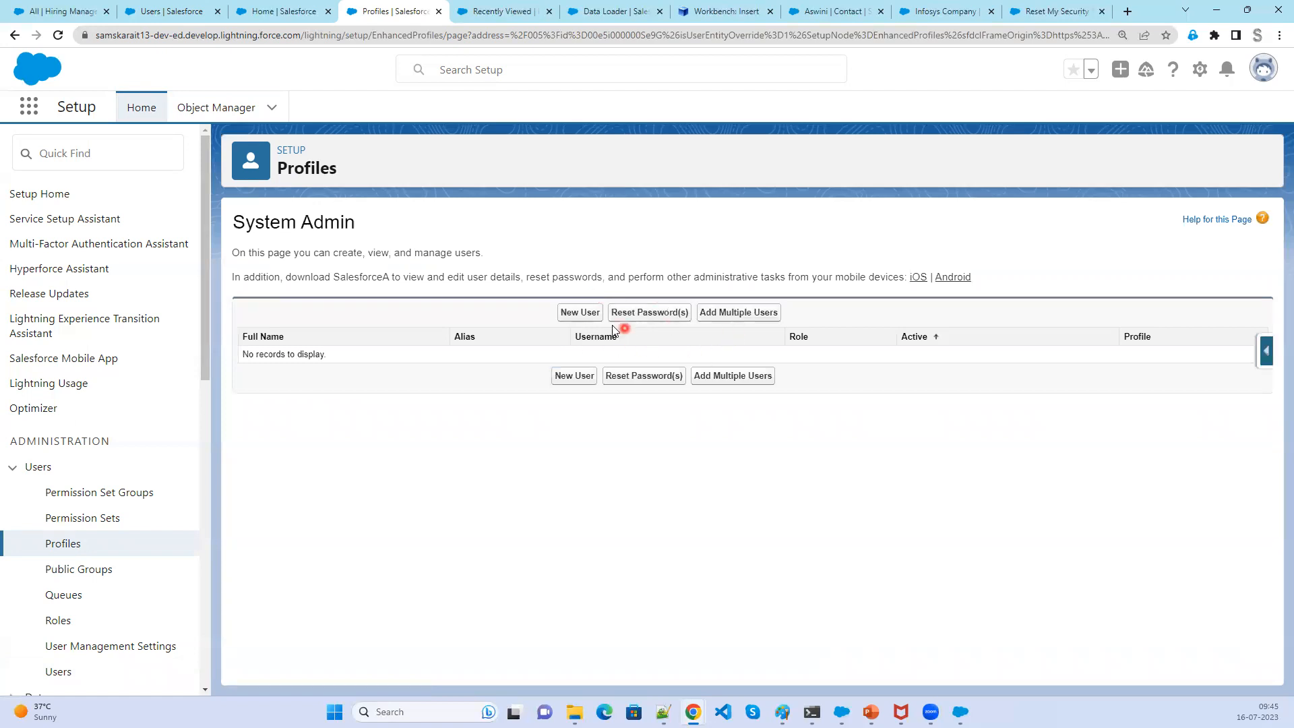
left_click(591, 316)
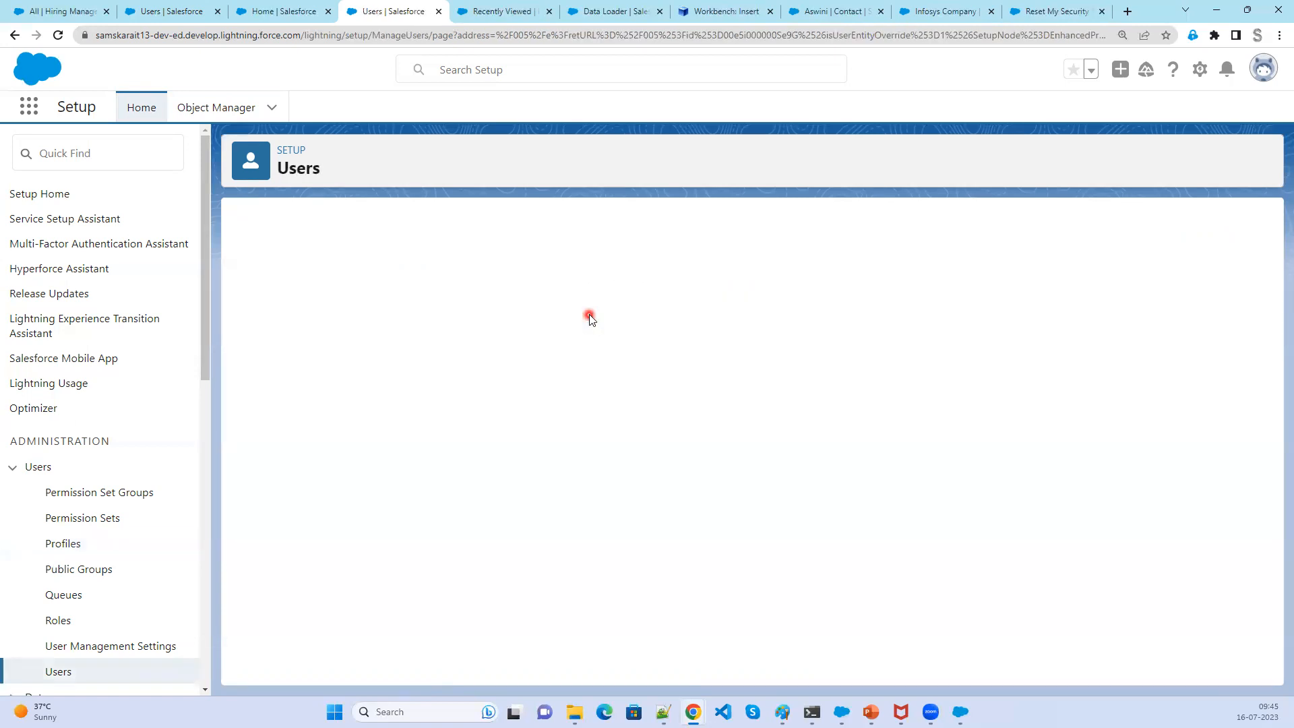
- Enter Data as the new user's first name and Loader as the last name
left_click(489, 309)
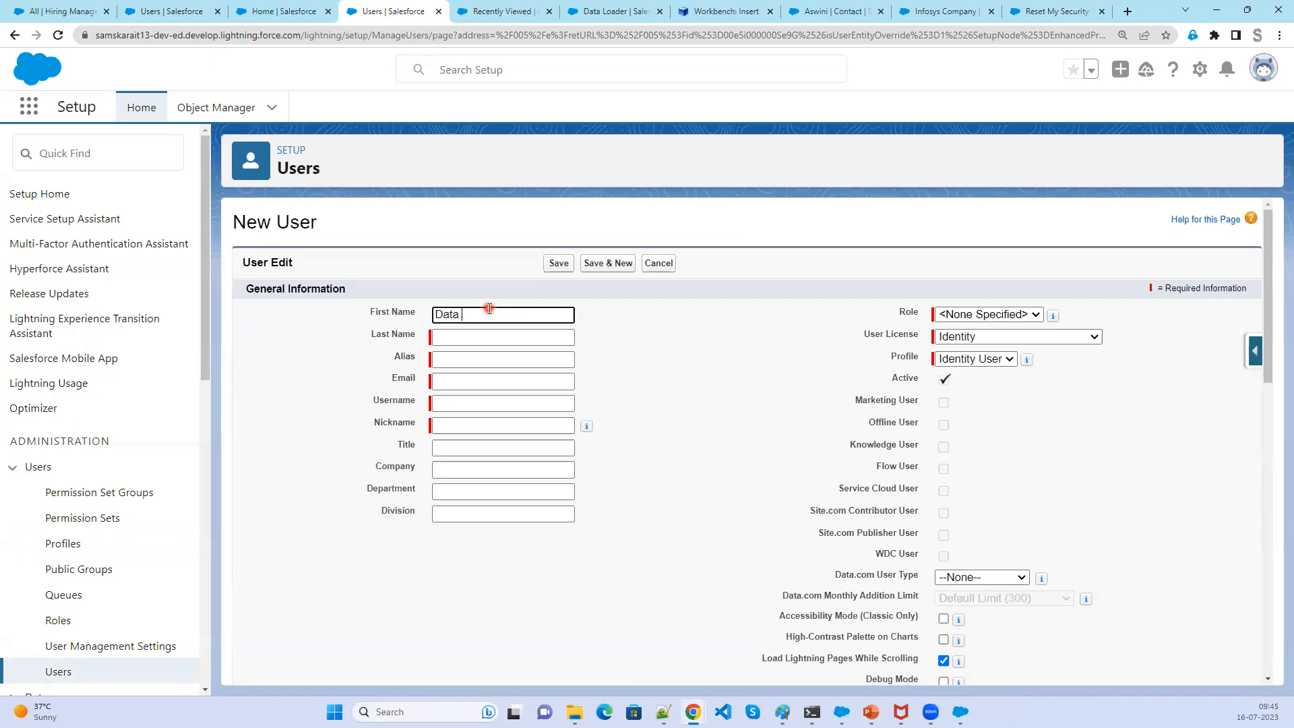
key("Tab")
type("Lo")
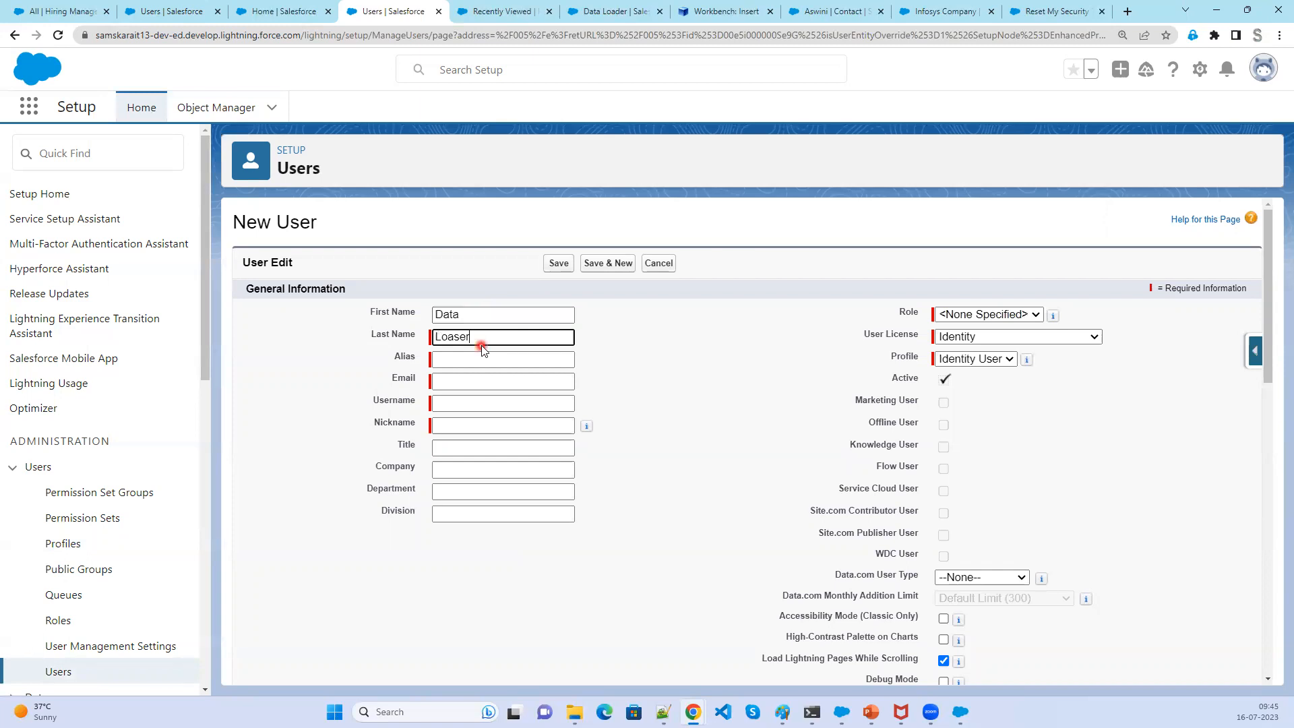
type("ader")
left_click(511, 316)
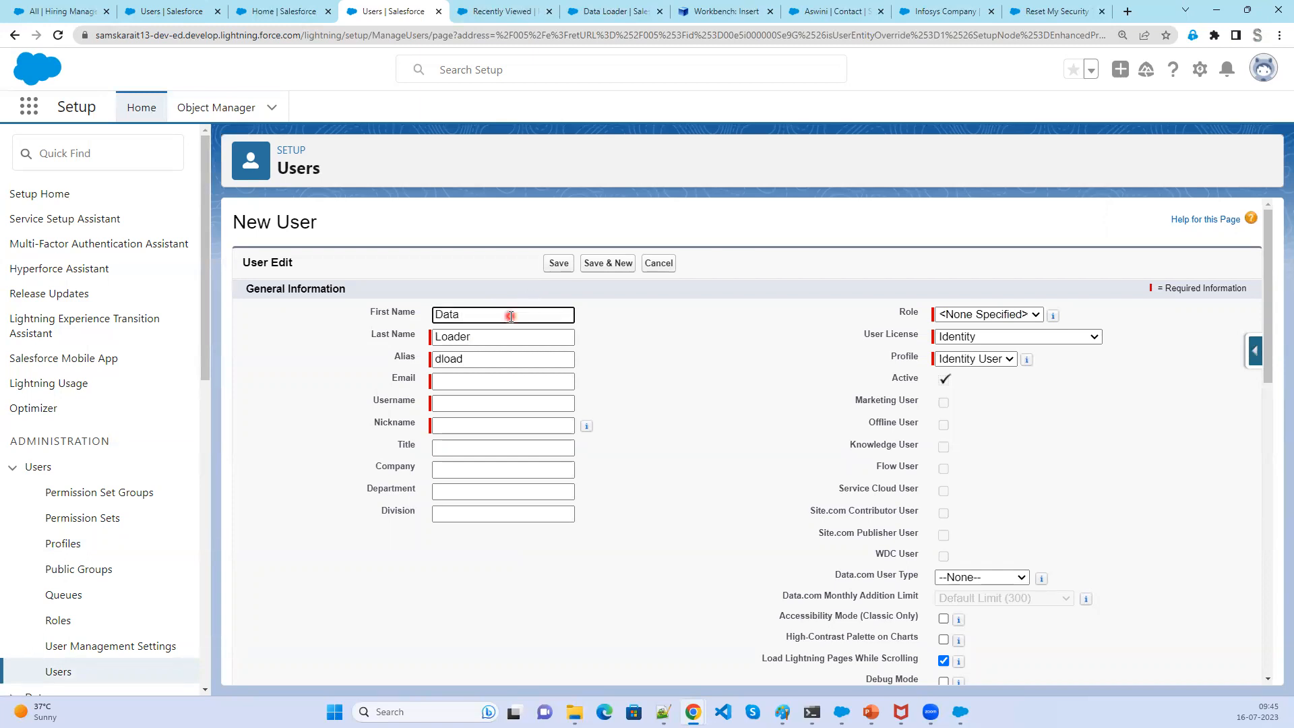
- Fill in the new user's e-mail address and open the user licence options
left_click(511, 380)
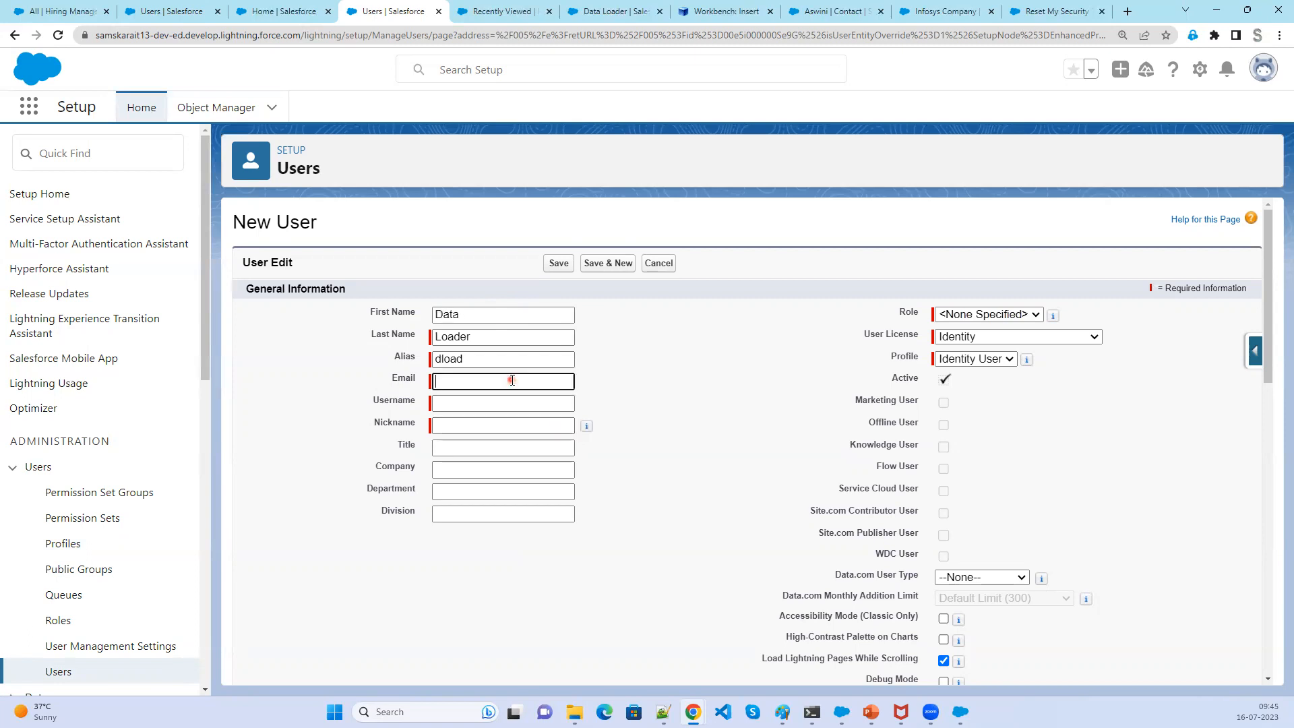
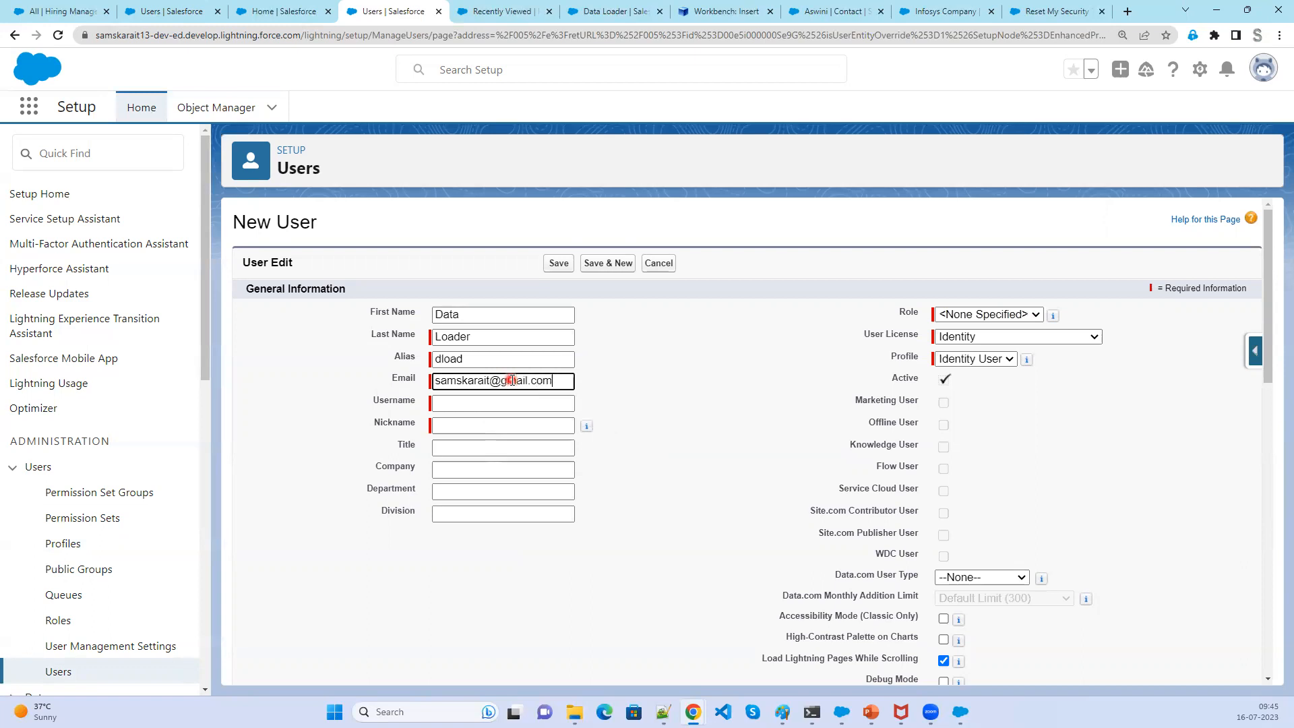
left_click(732, 424)
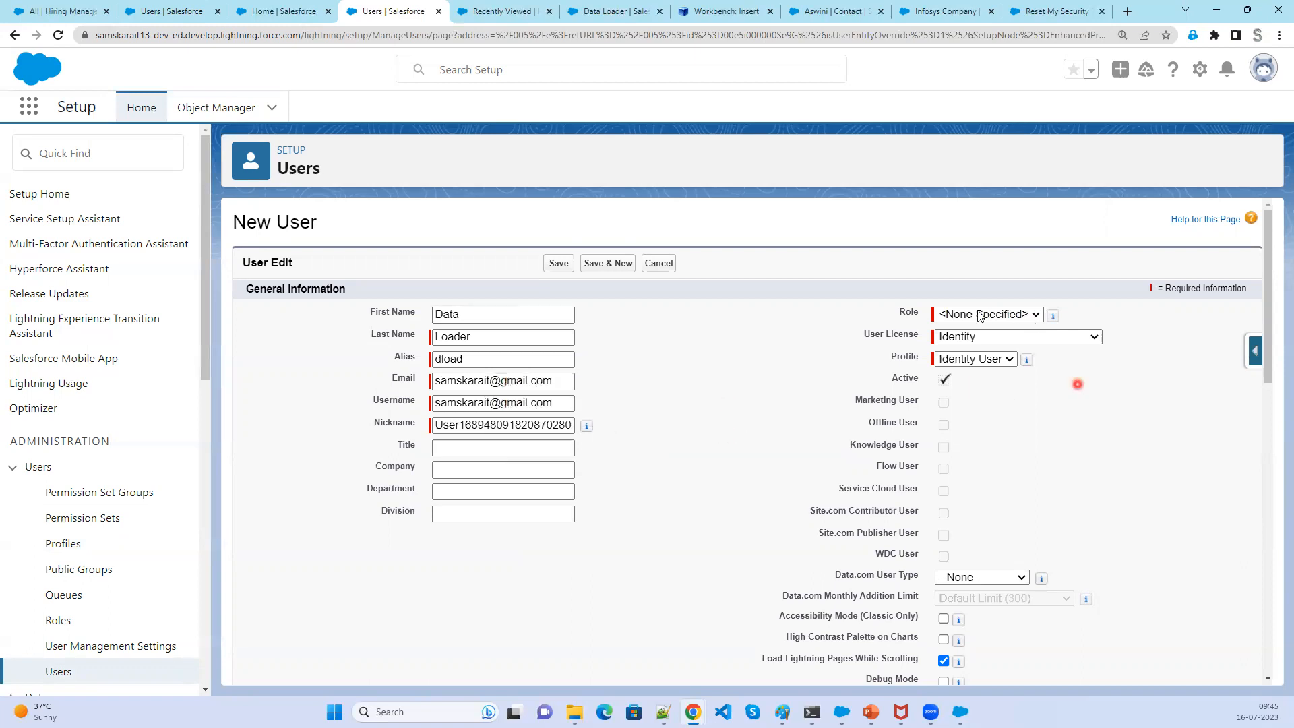
left_click(1037, 341)
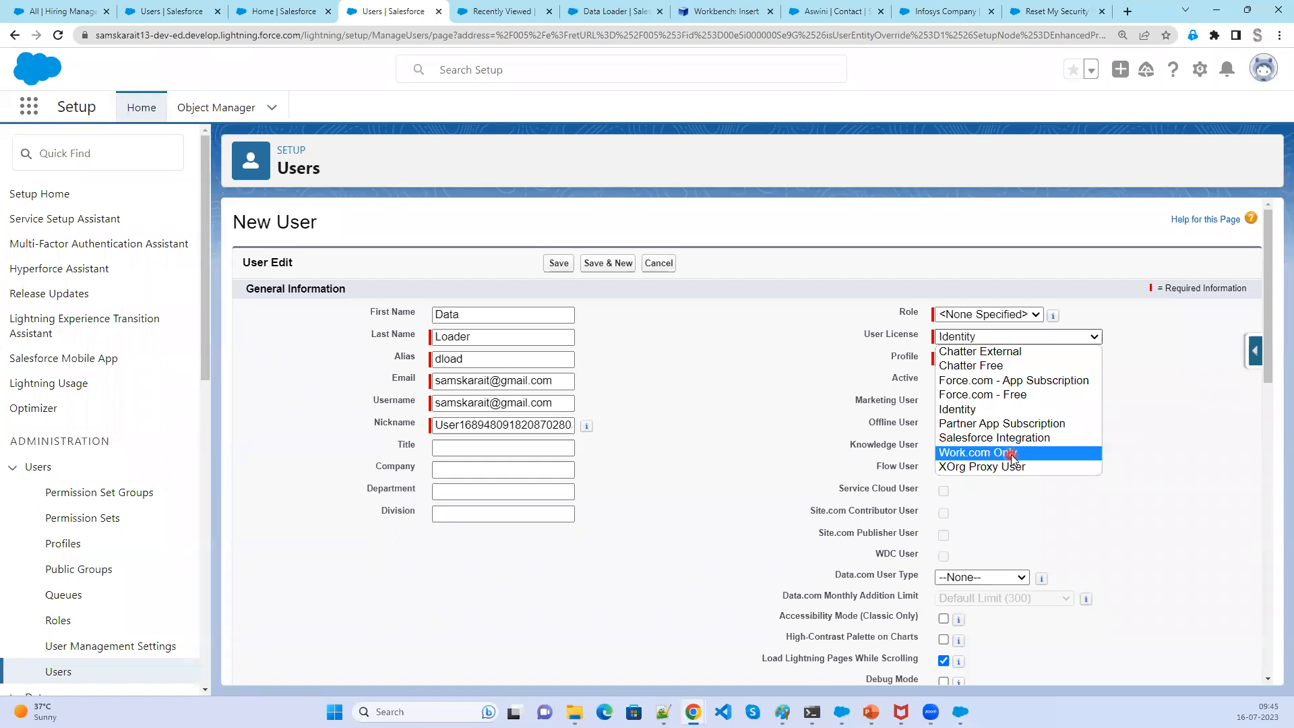
- Open the Users list in a new browser tab and browse it
left_click(58, 675)
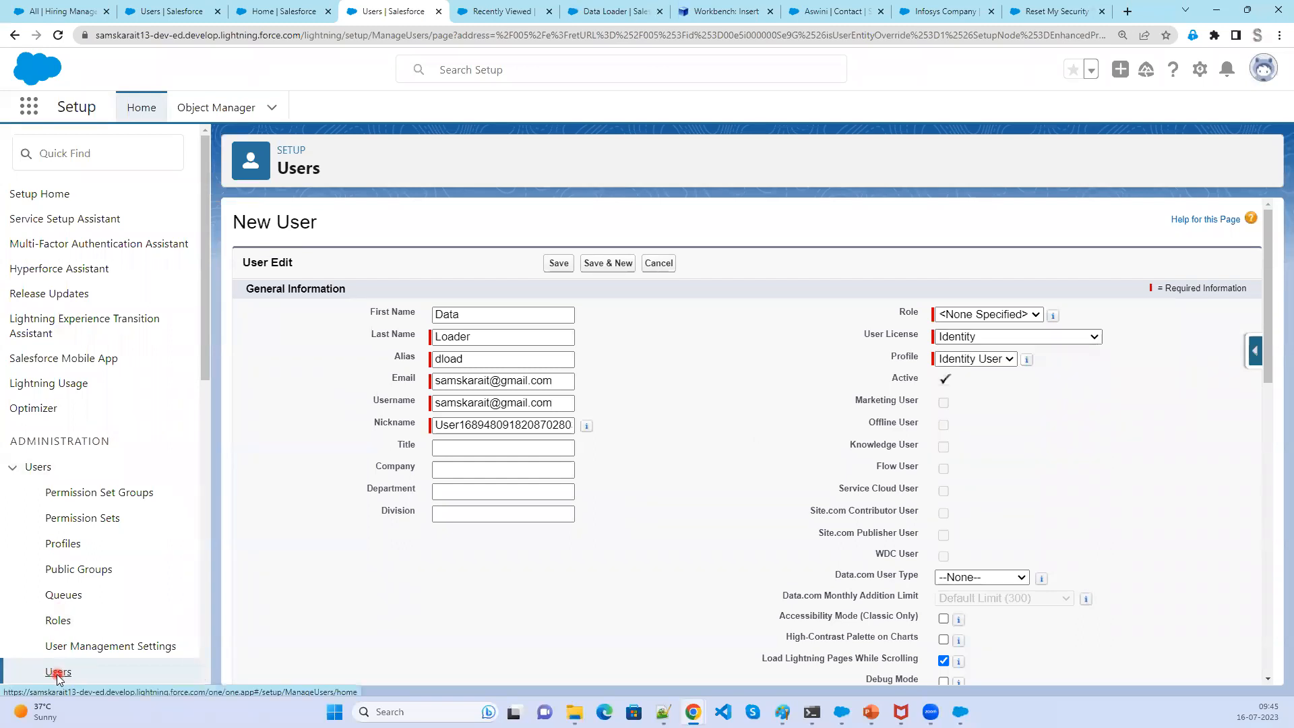
right_click(58, 675)
left_click(115, 513)
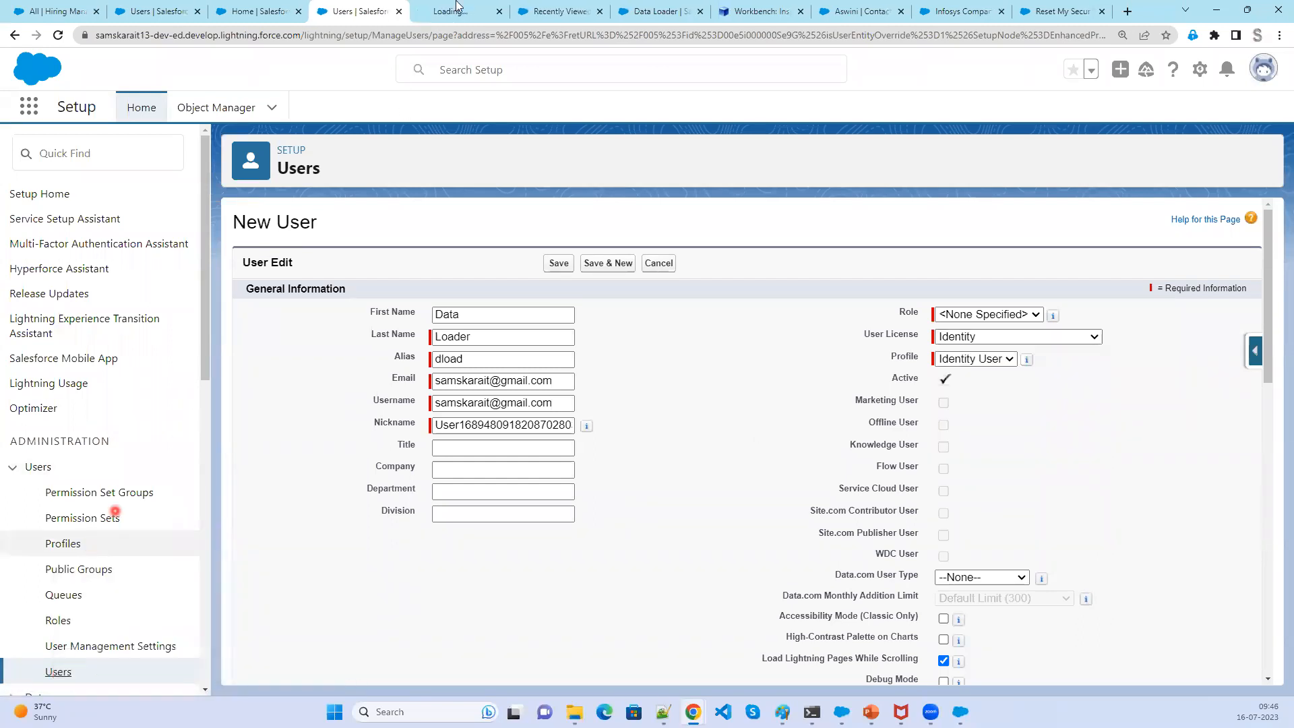
left_click(445, 11)
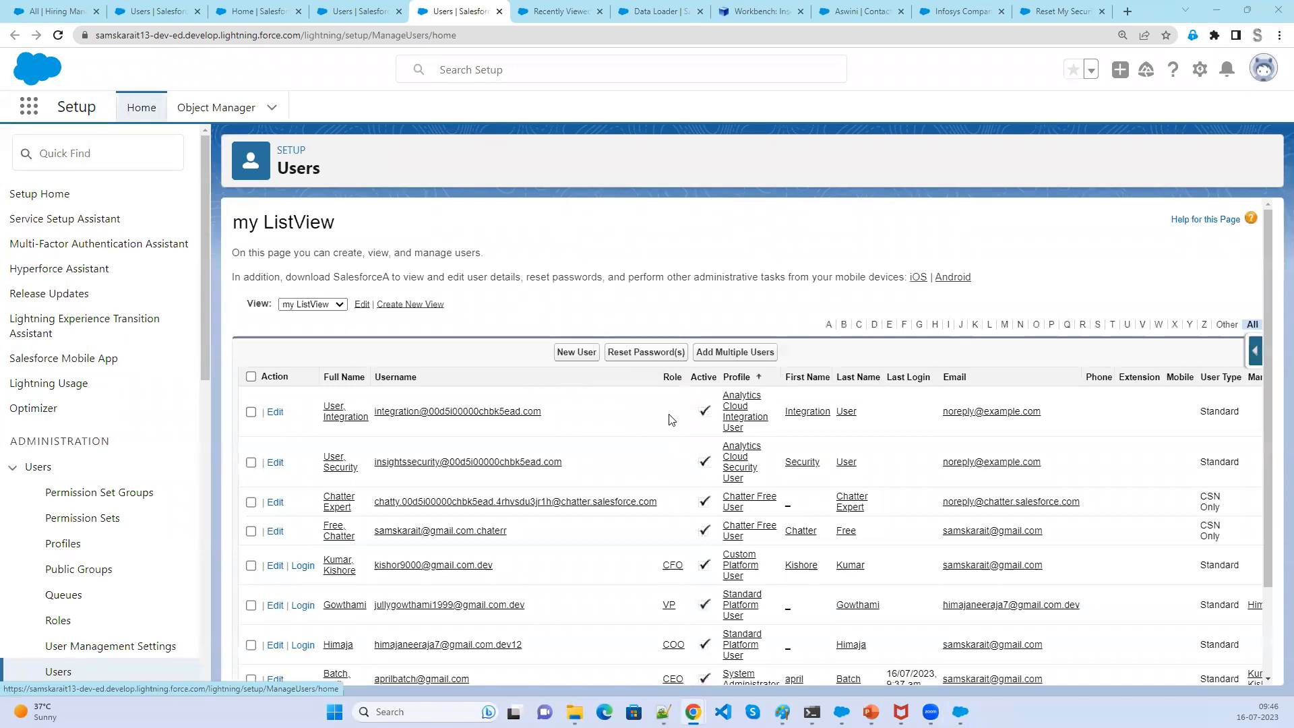
scroll(848, 628, "down", 1)
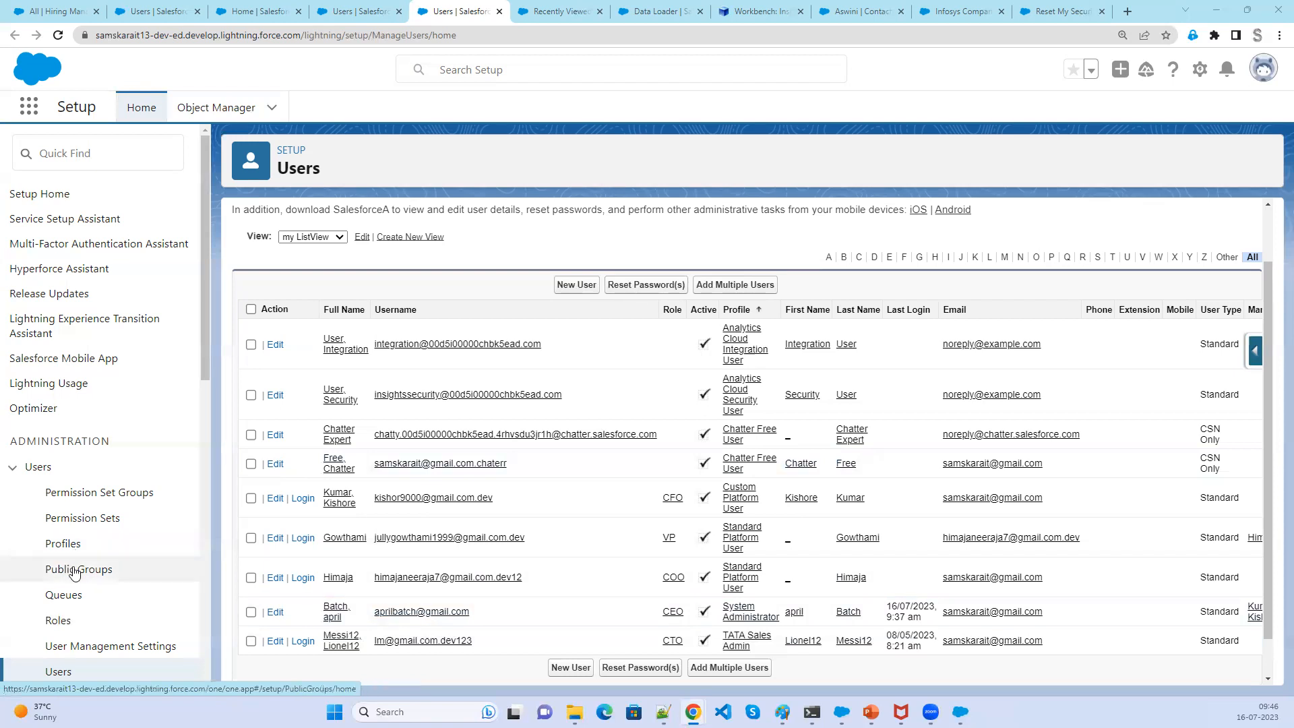
- Open Permission Sets and filter the list to entries starting with A
left_click(58, 524)
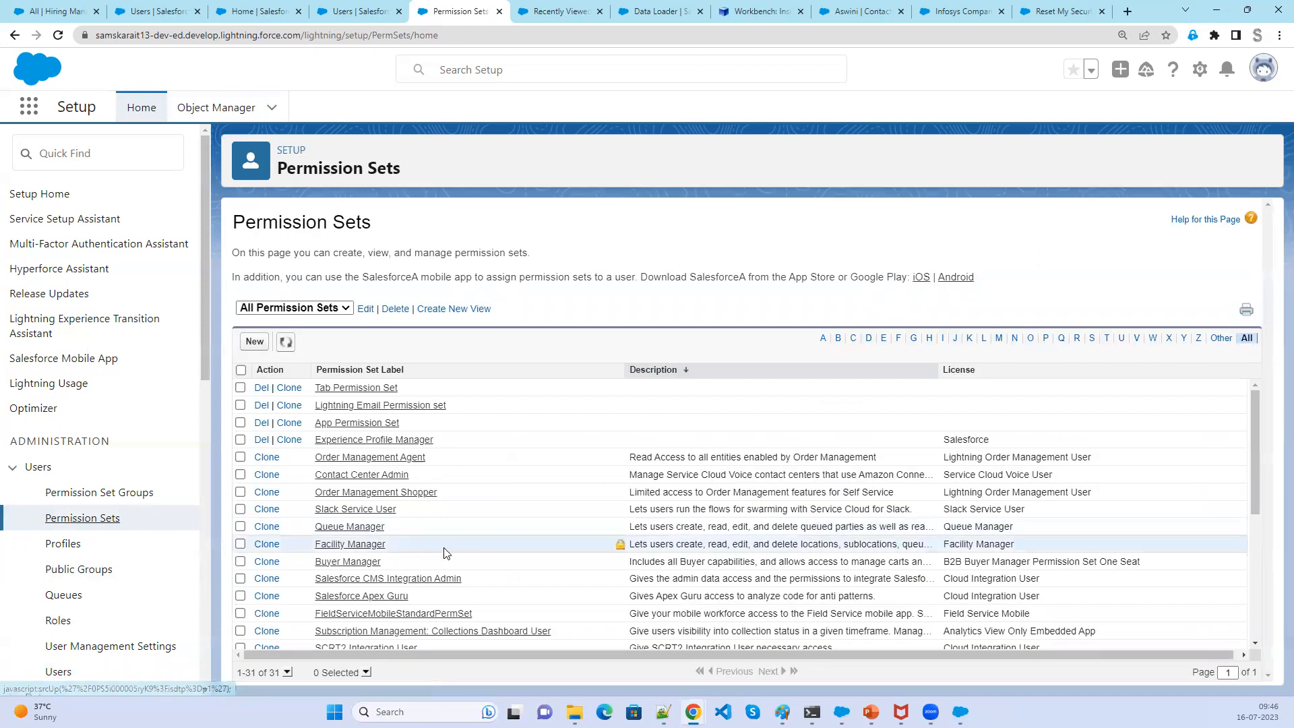
scroll(451, 551, "down", 2)
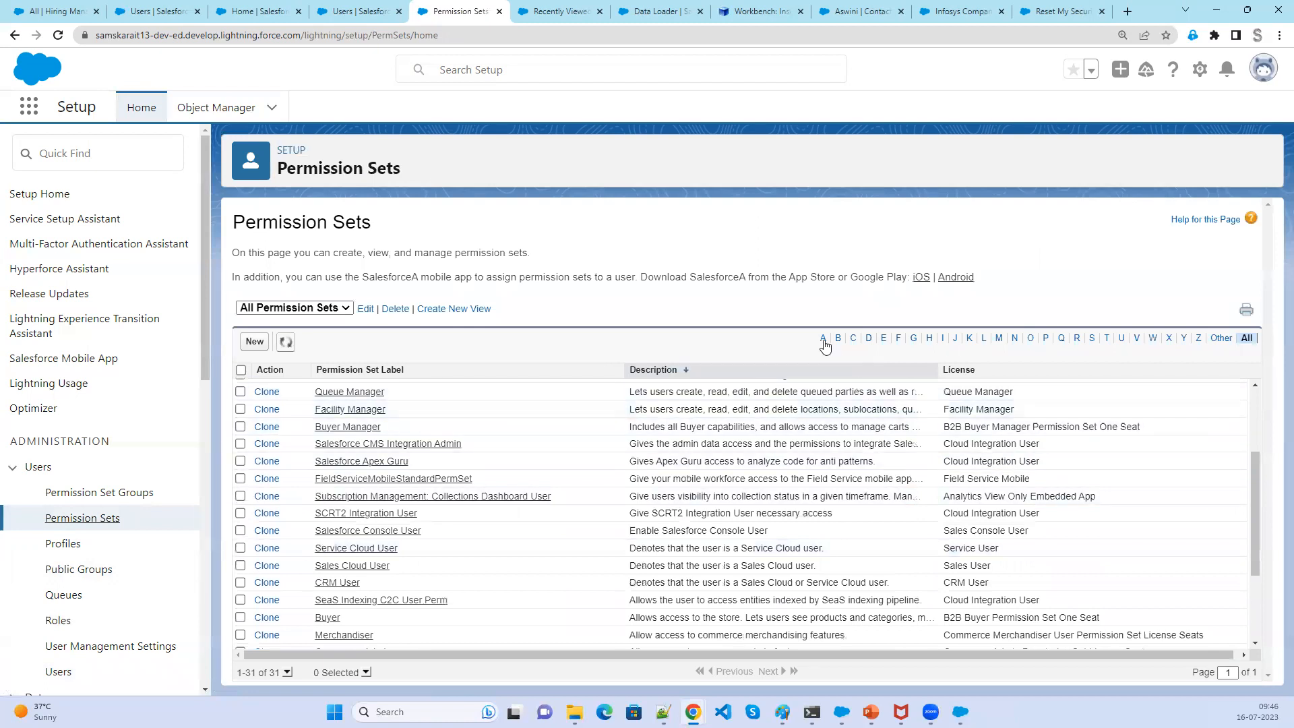
left_click(824, 340)
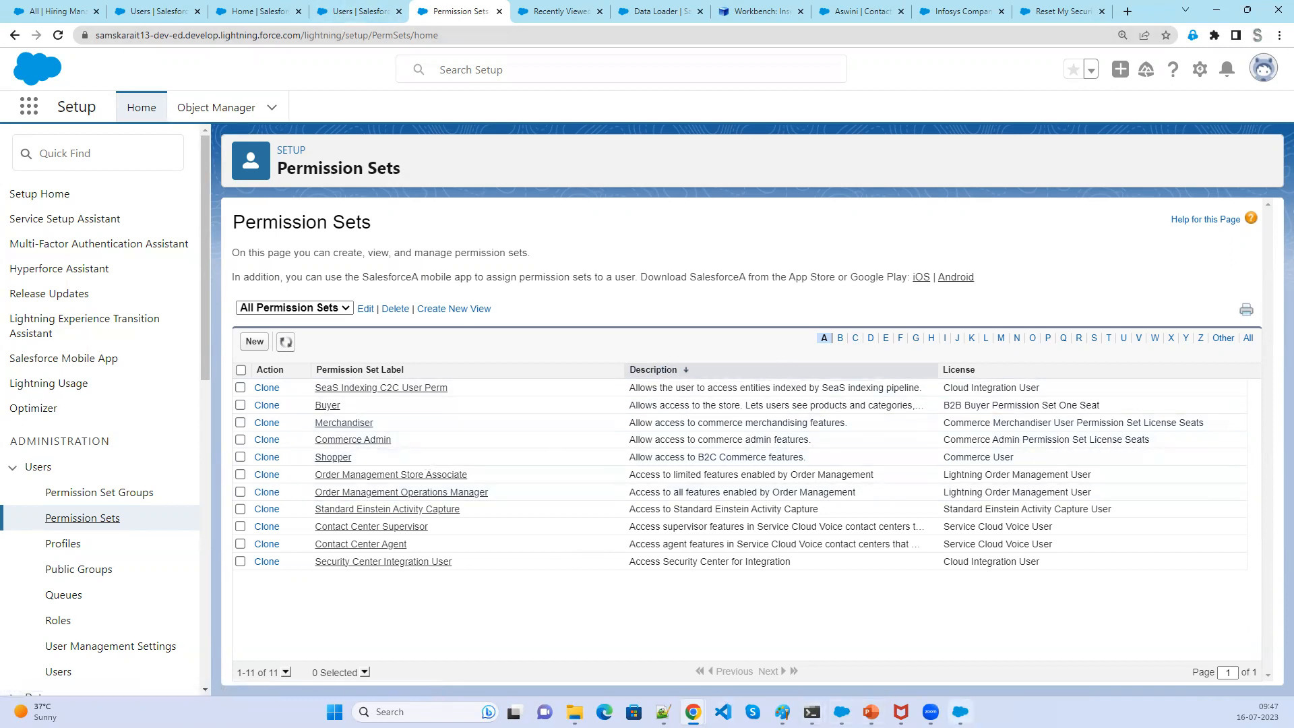
- Switch to the Data Loader window, then return to the New User form tab
left_click(961, 712)
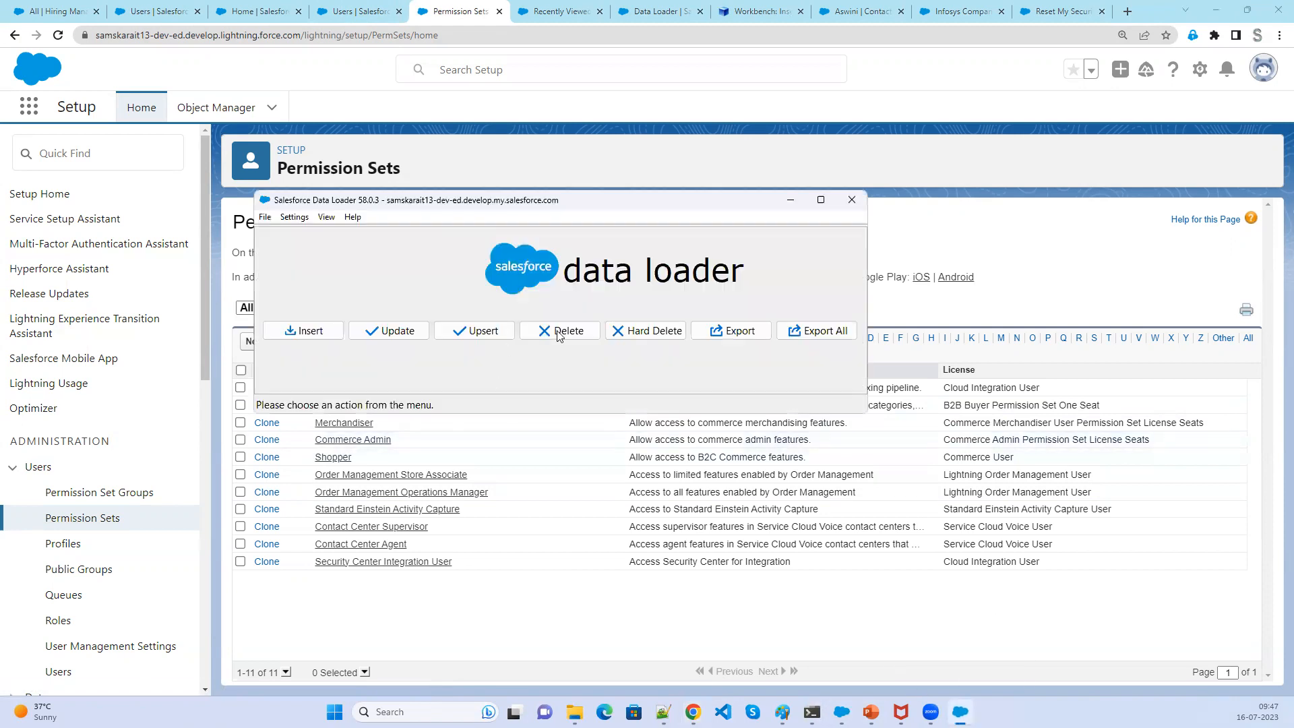
left_click(281, 80)
left_click(352, 16)
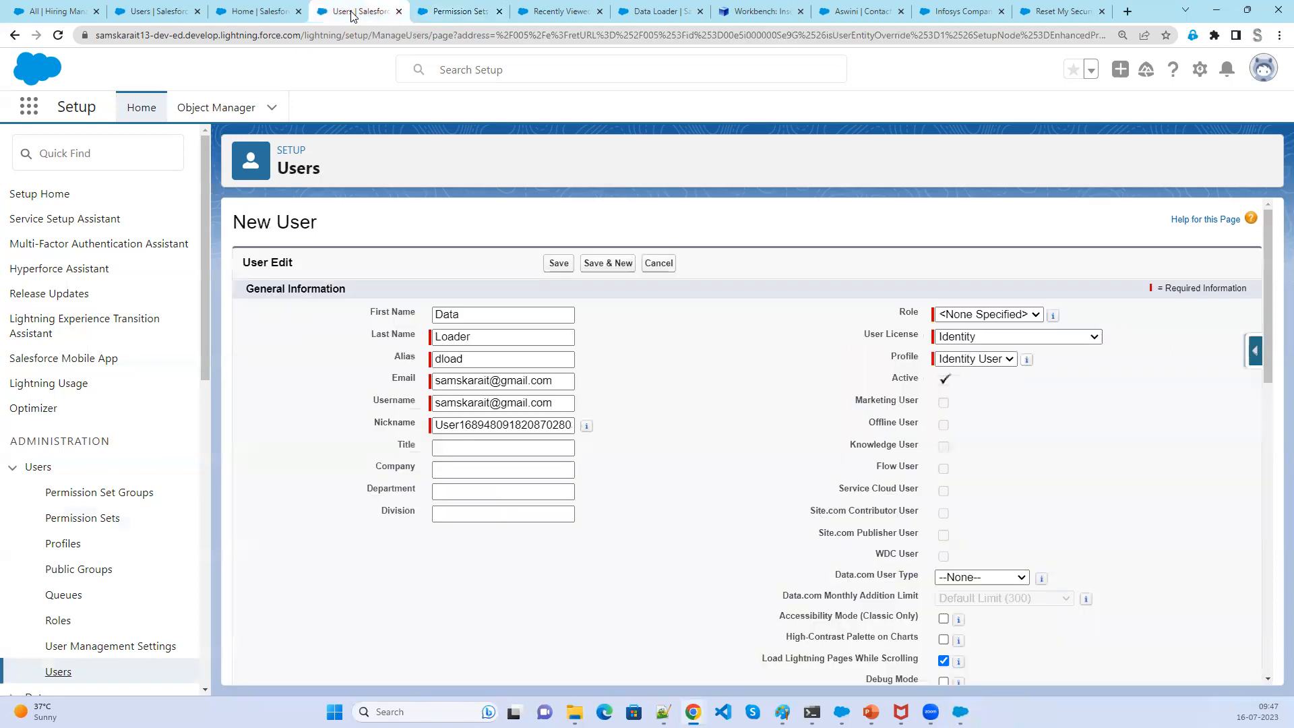
- Open Profiles in a new tab and go to the System Administrator profile's System Permissions
right_click(63, 544)
left_click(109, 420)
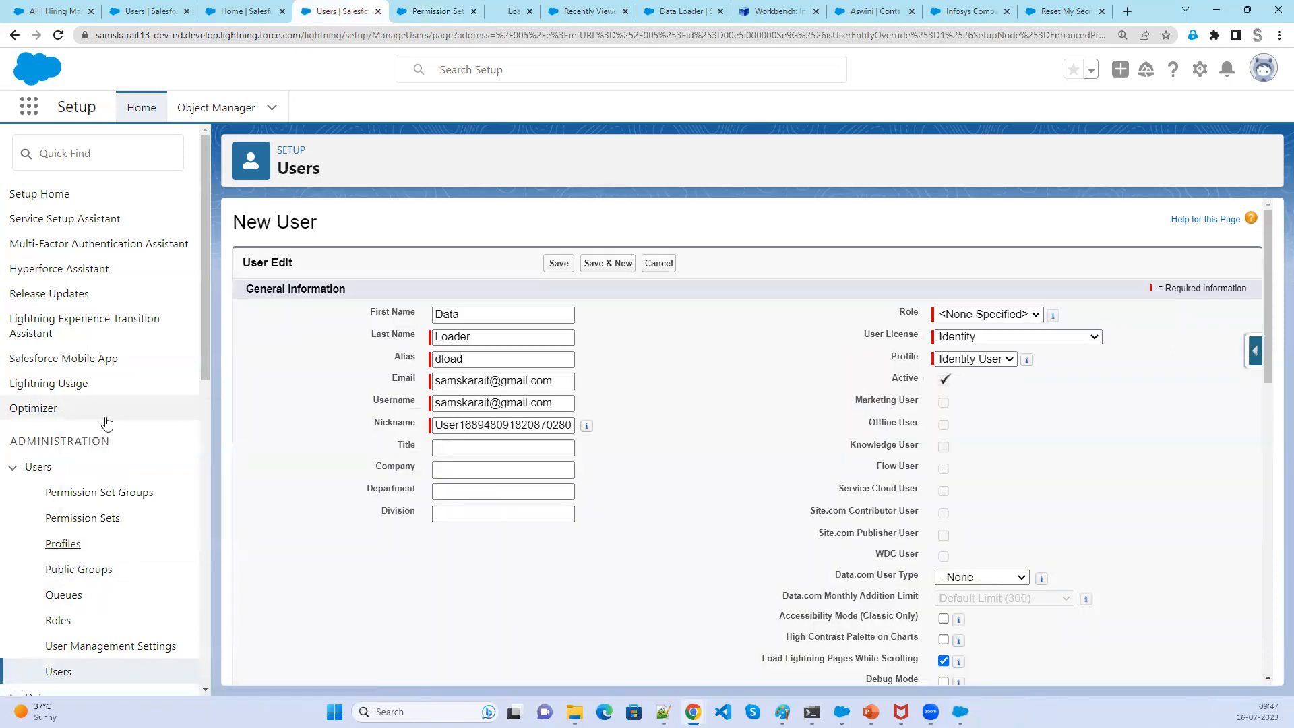
left_click(499, 15)
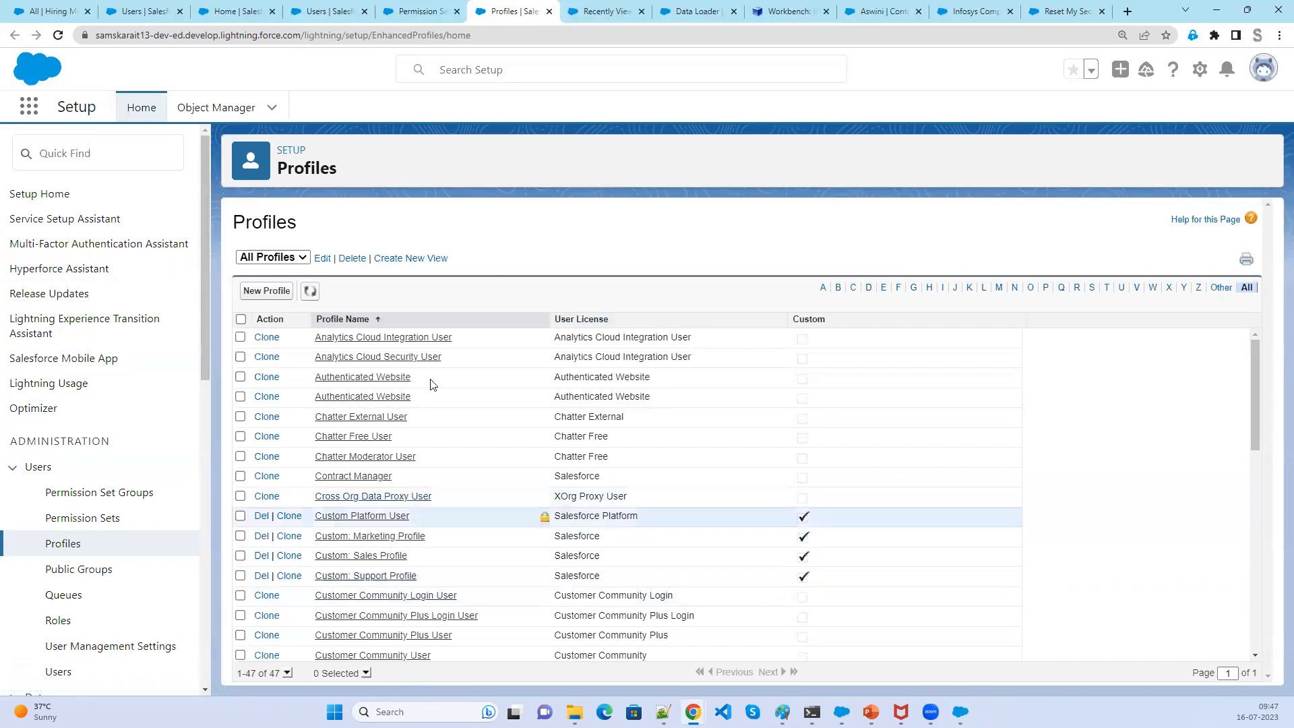
scroll(419, 634, "down", 9)
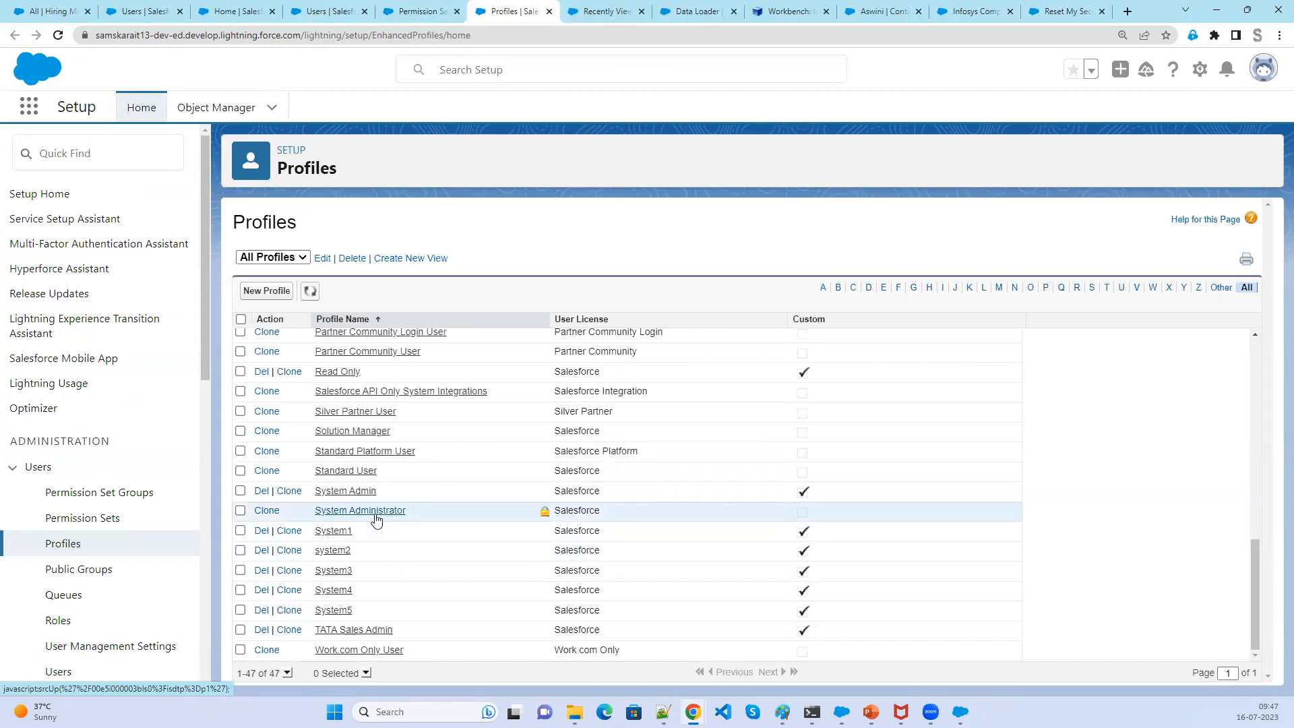
left_click(362, 511)
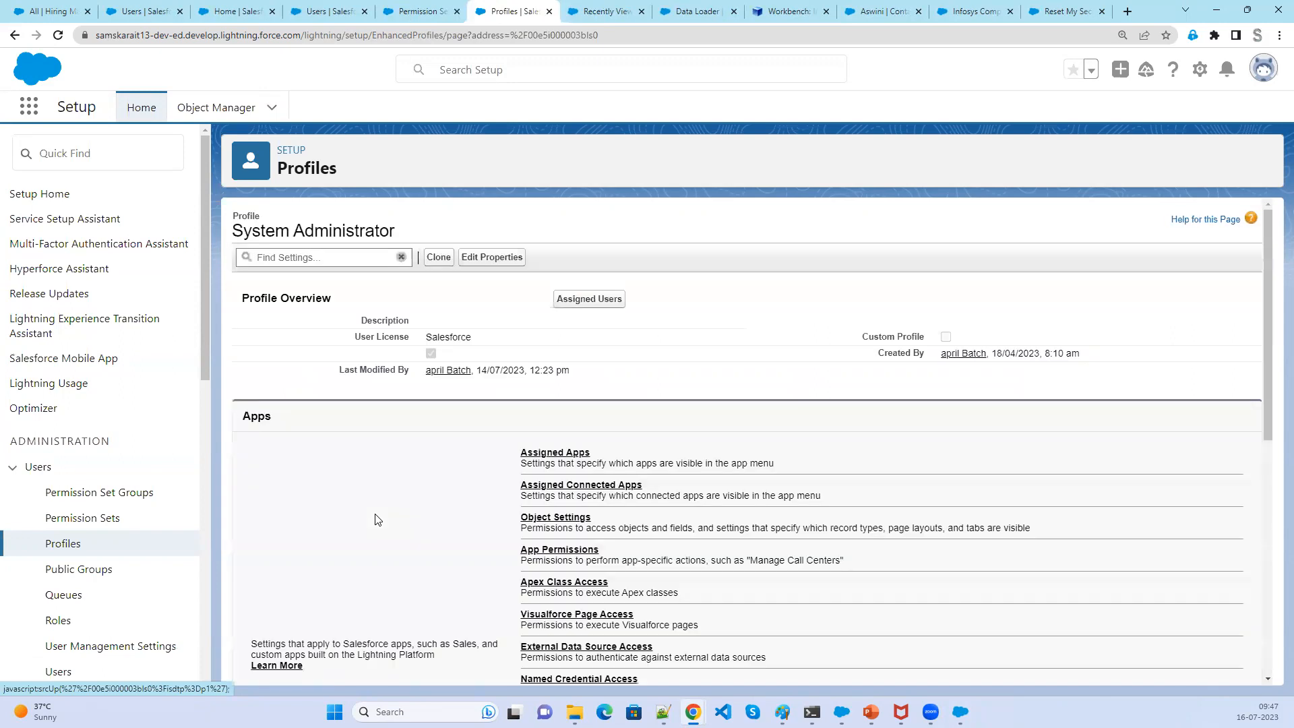
scroll(413, 616, "down", 3)
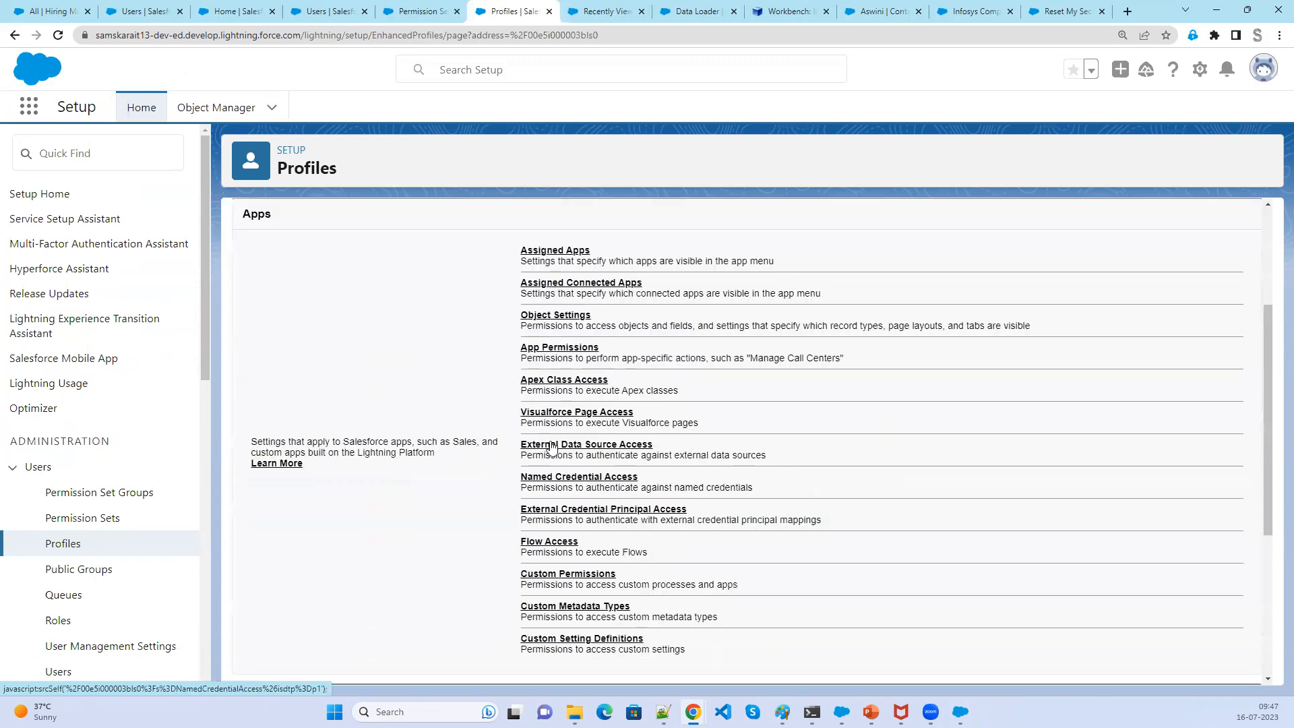
scroll(552, 448, "down", 3)
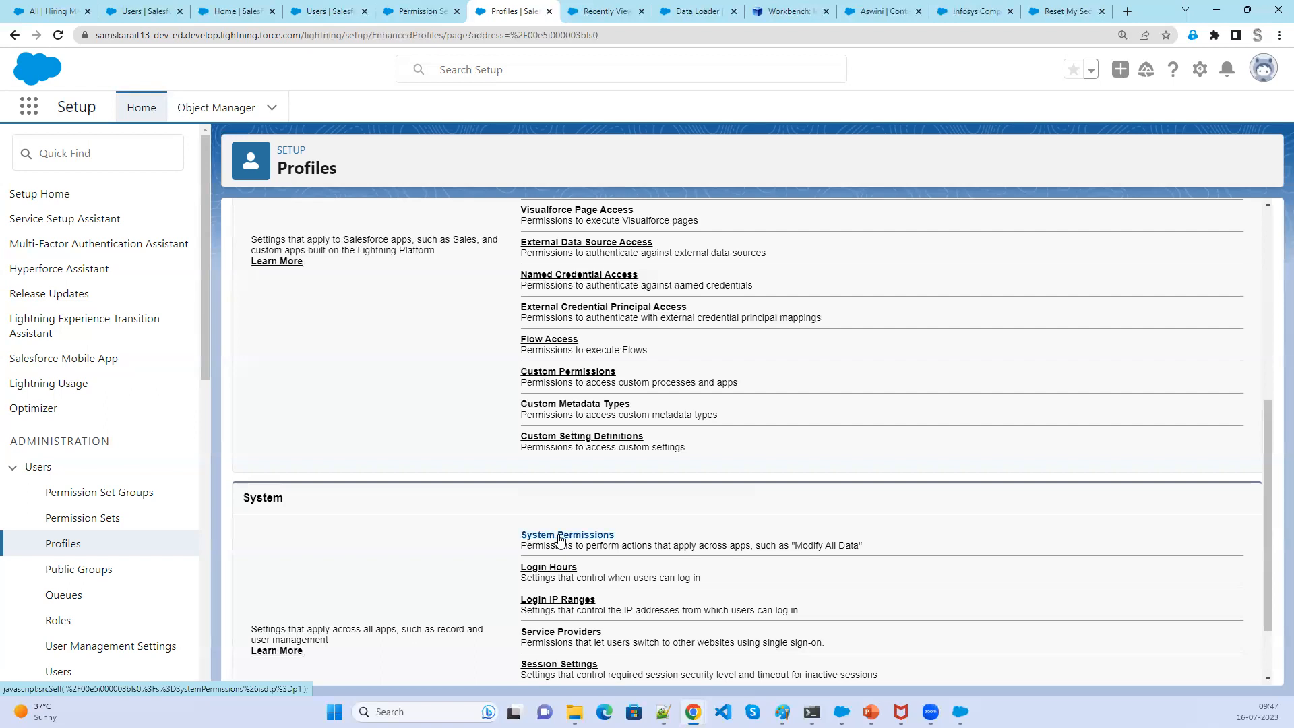
left_click(560, 537)
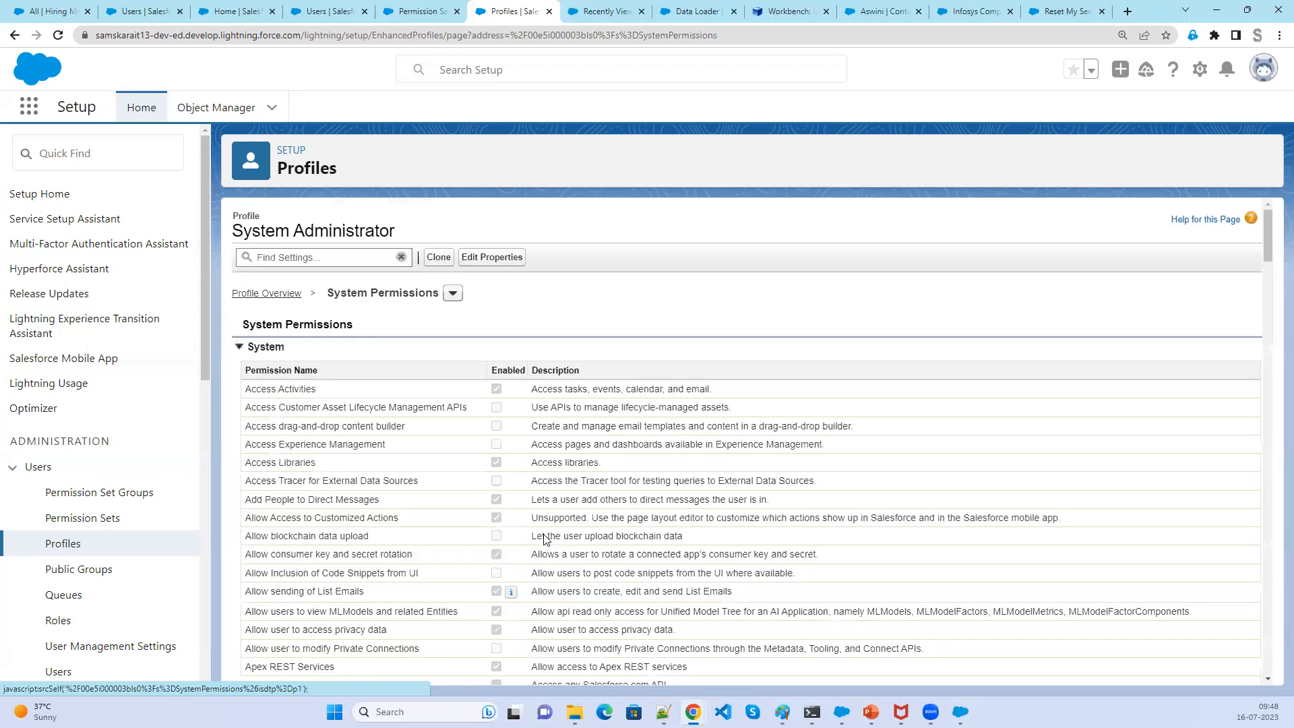
- Locate the Bulk API Hard Delete permission in the System Administrator profile's list
scroll(546, 540, "down", 3)
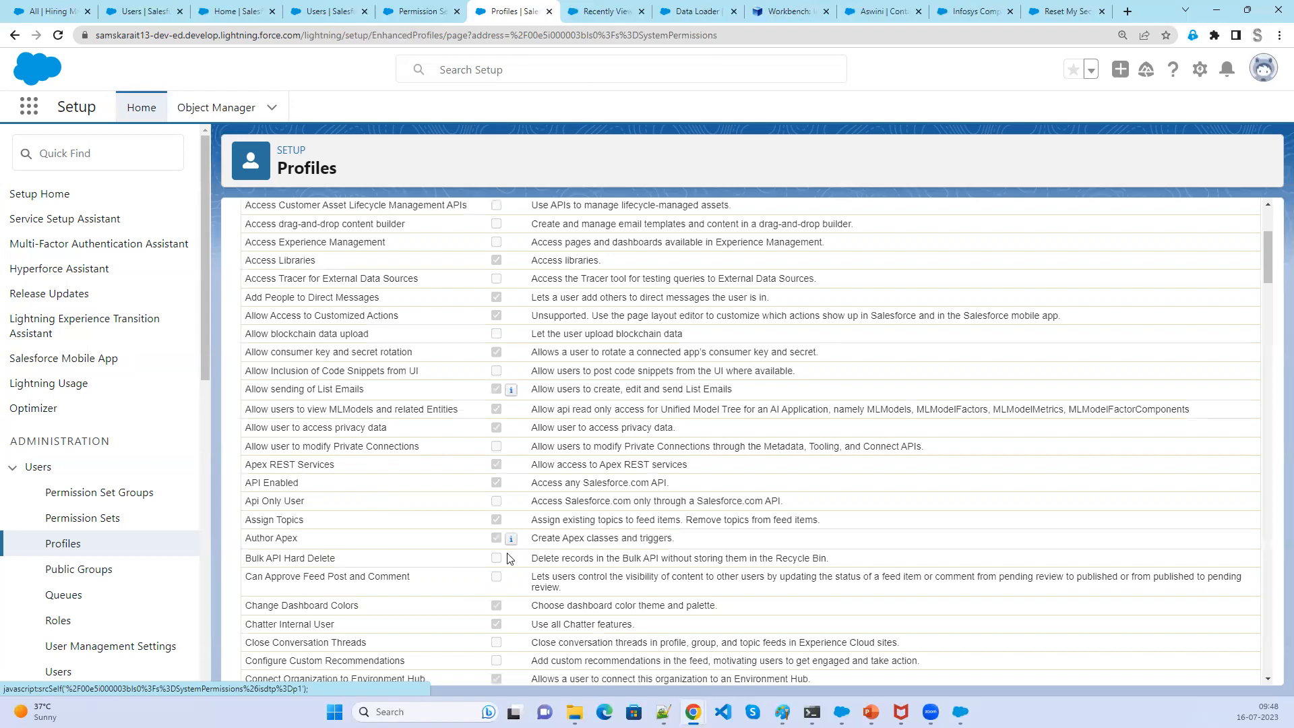
left_click_drag(365, 560, 241, 557)
left_click(242, 557)
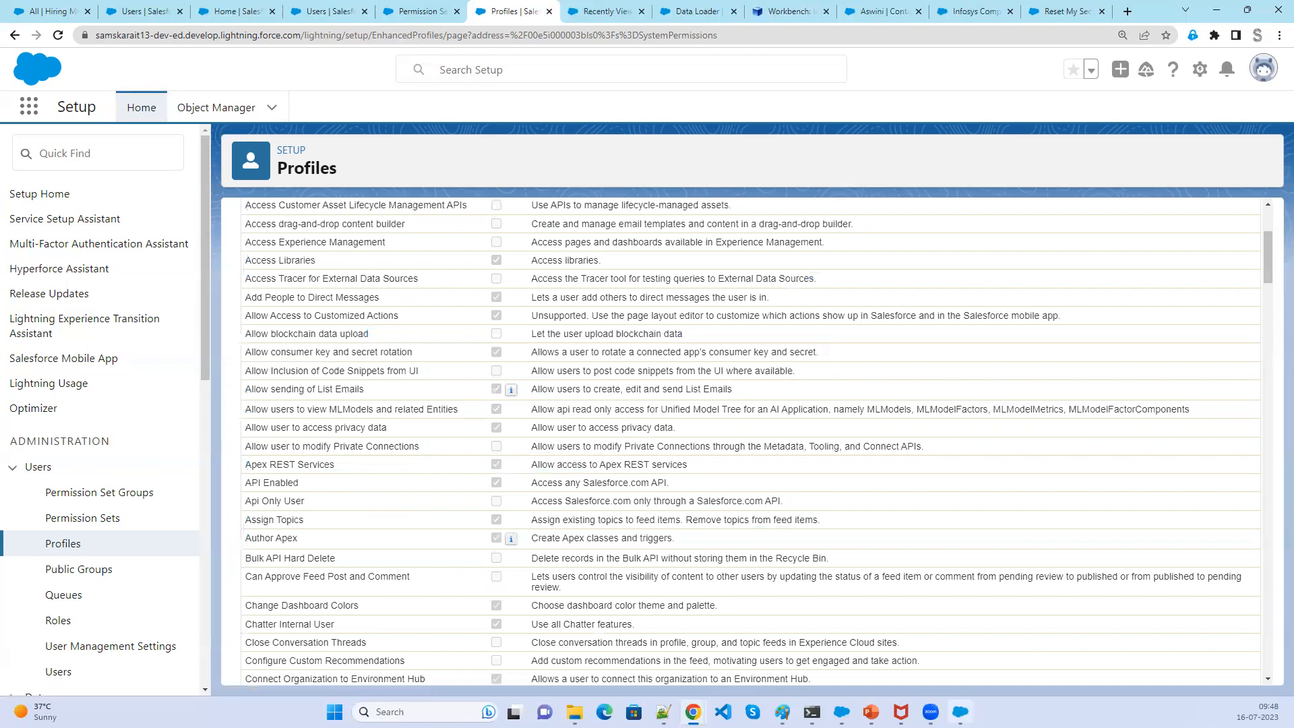
- Bring up the Data Loader window and minimize it again
left_click(961, 712)
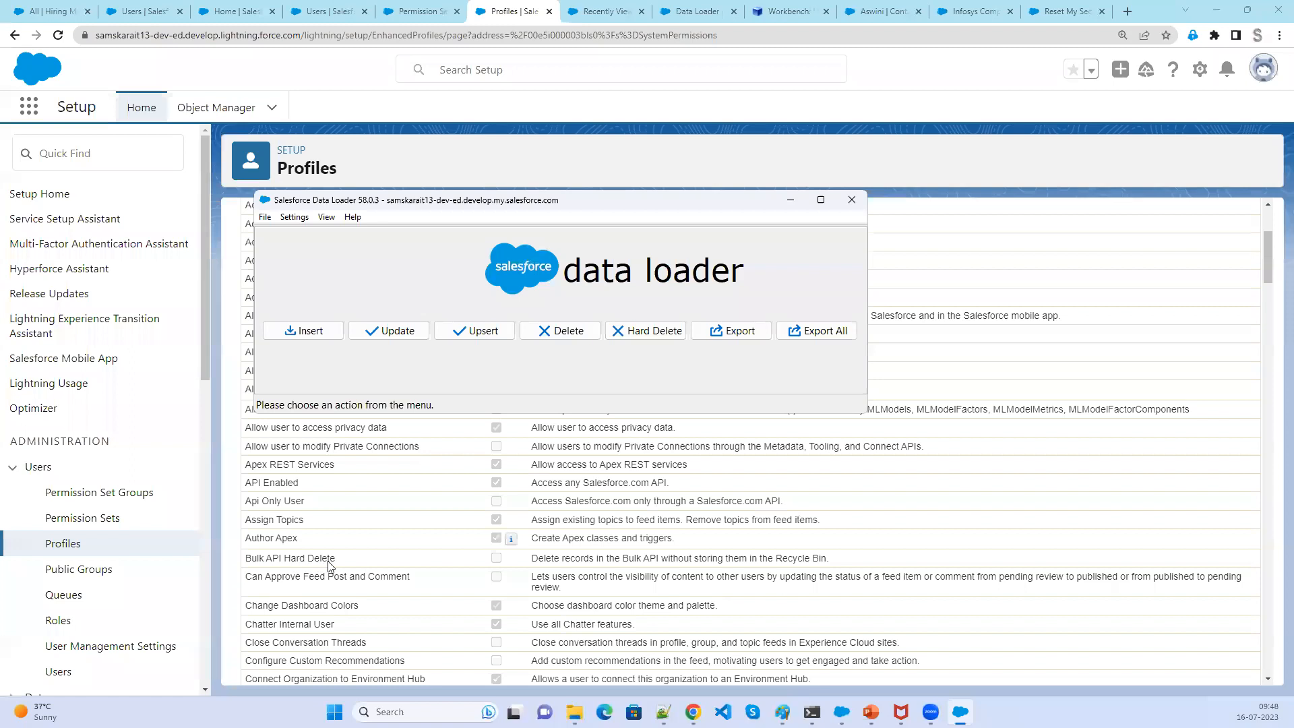
left_click(791, 202)
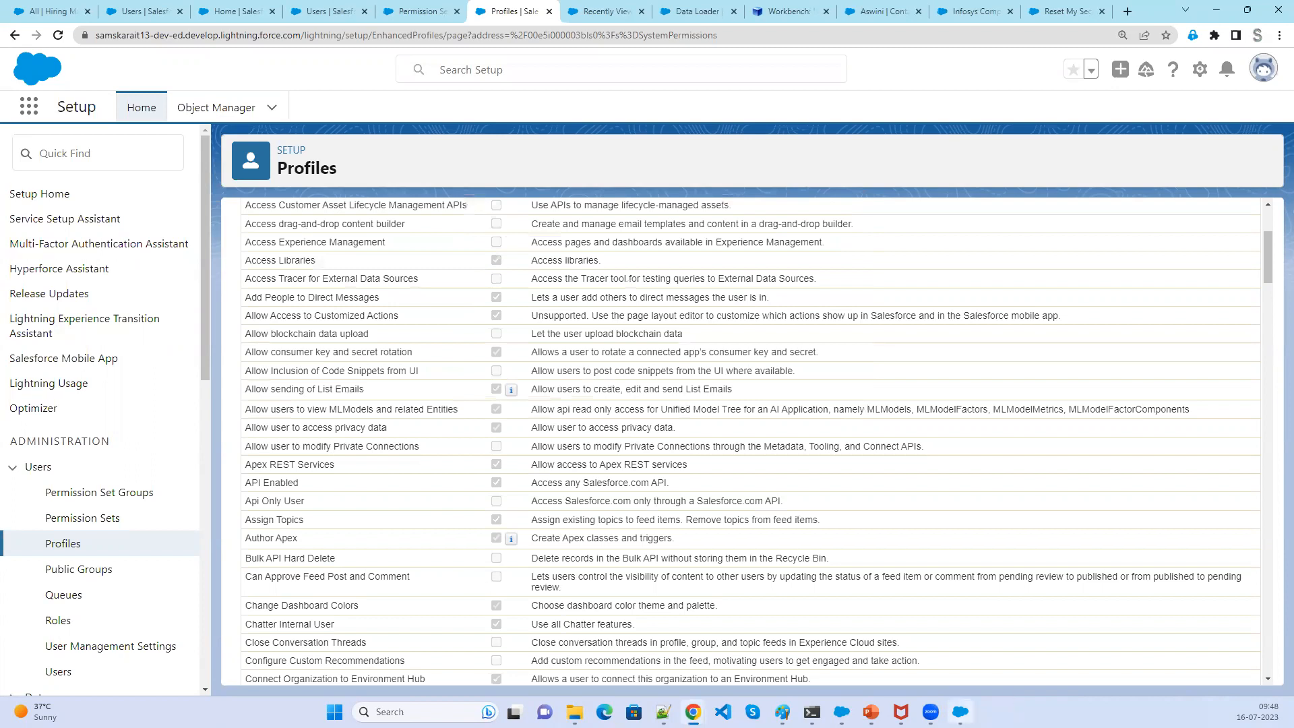
mouse_move(515, 549)
scroll(515, 550, "up", 3)
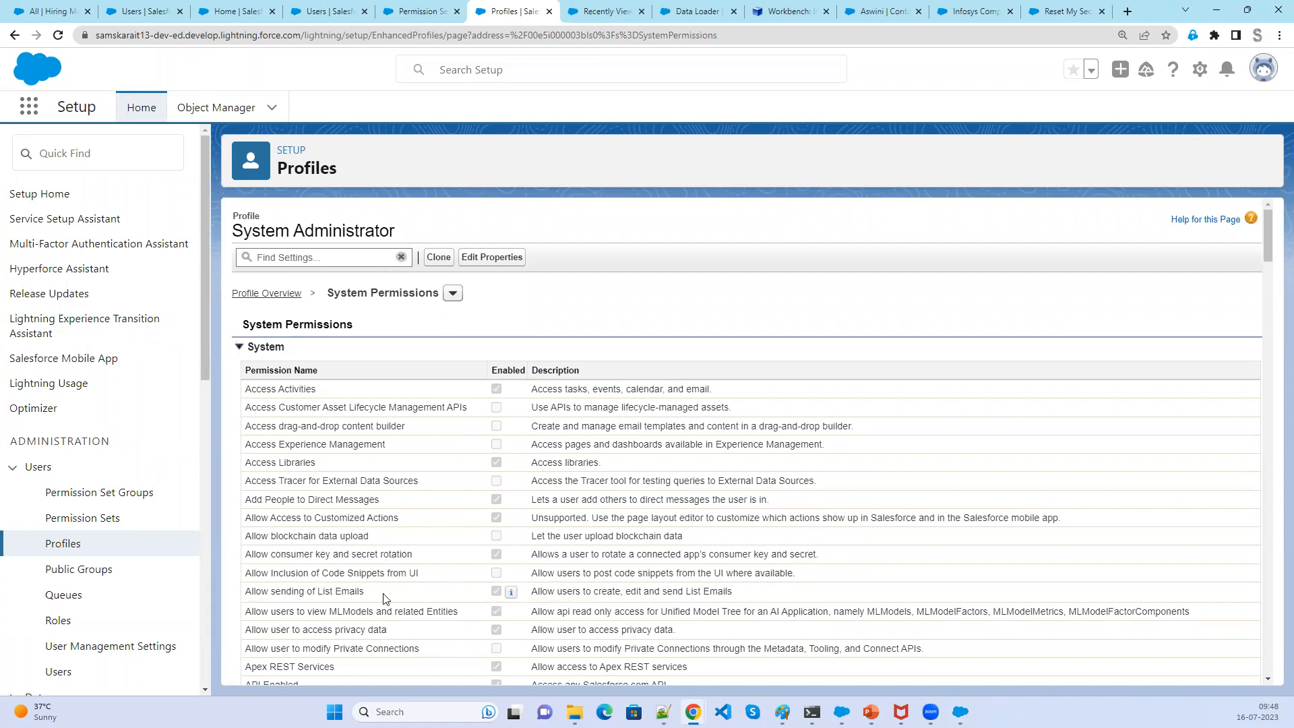
- Enable the Bulk API Hard Delete system permission in App Permission Set and save the change
left_click(101, 525)
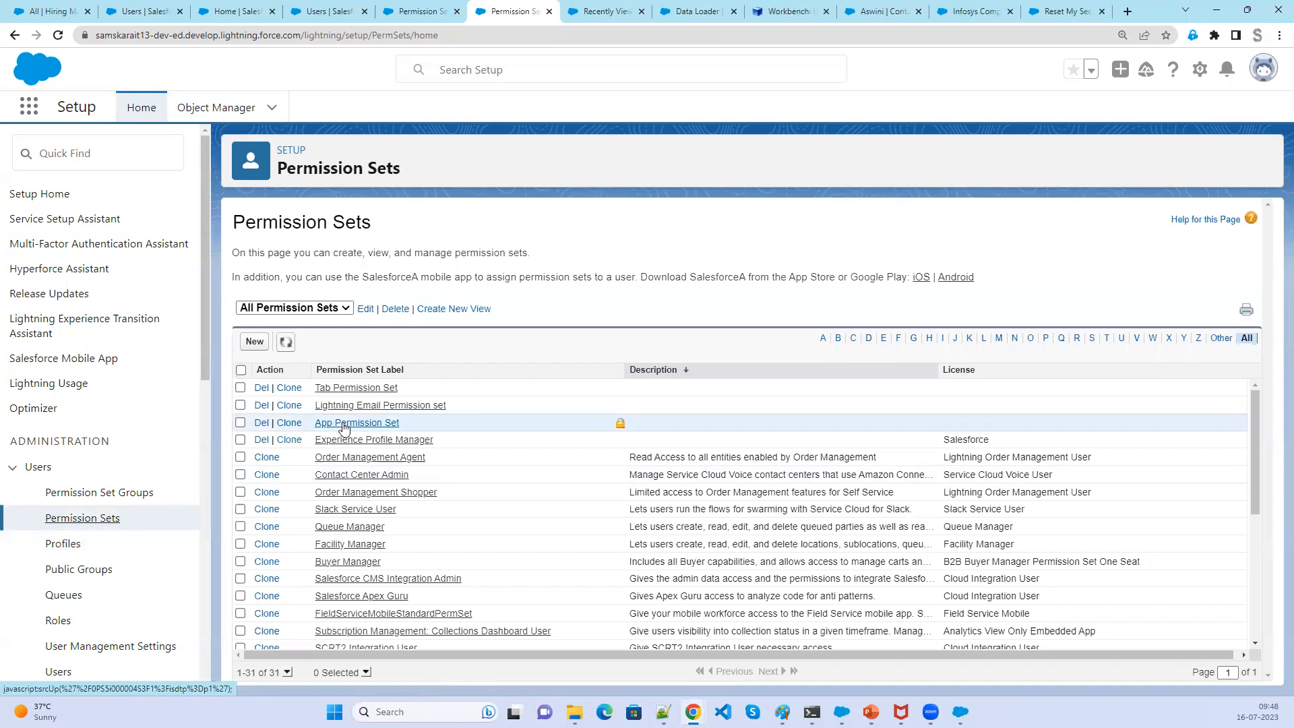
left_click(343, 424)
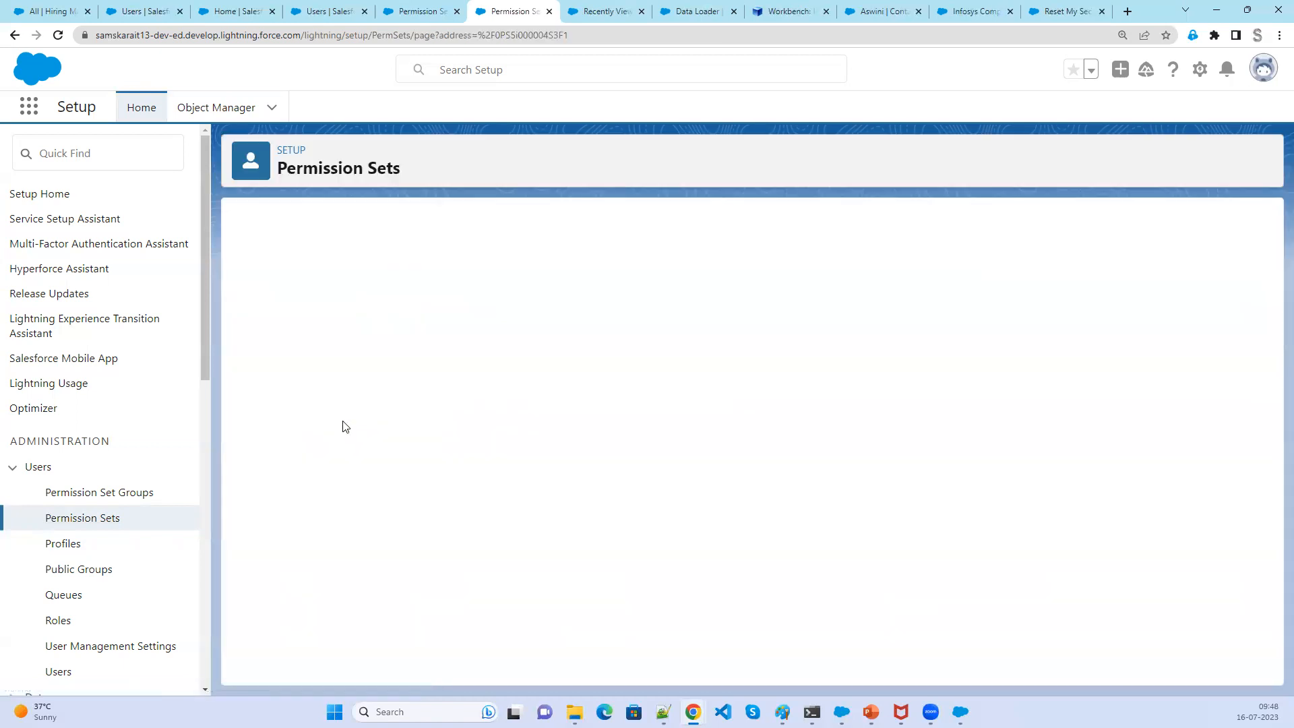
scroll(696, 575, "down", 4)
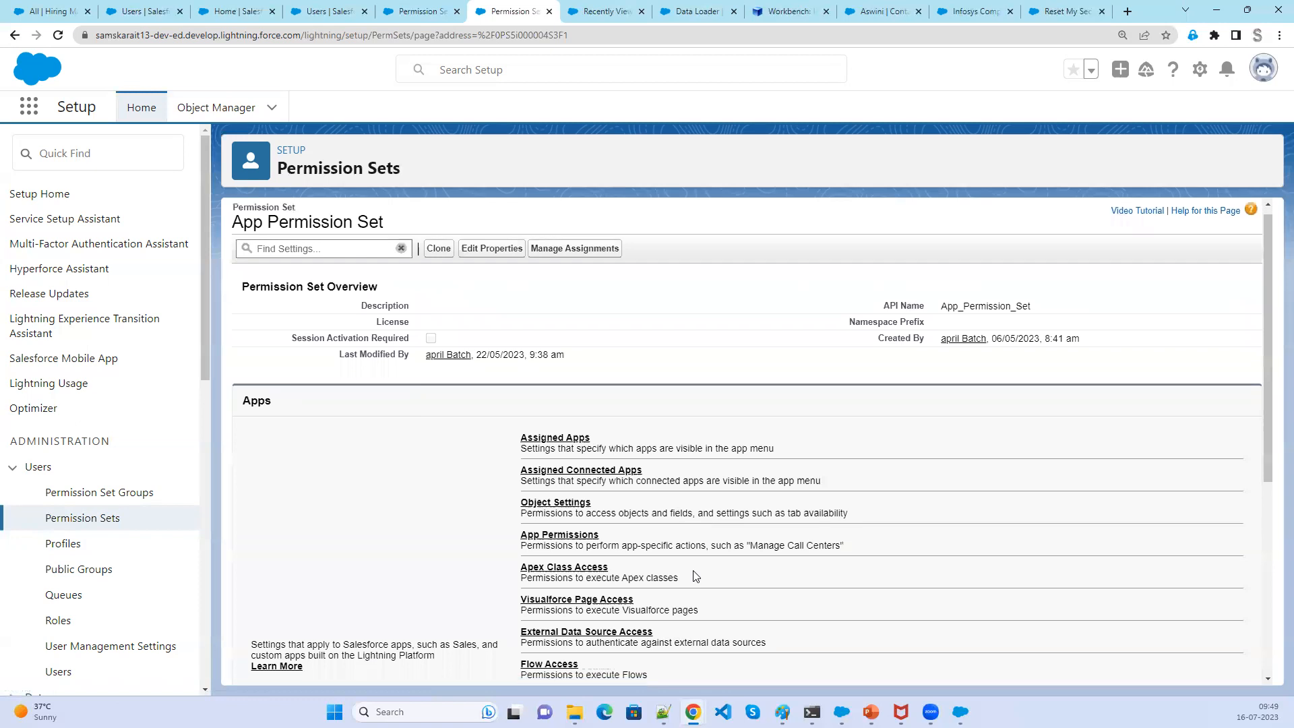
scroll(697, 576, "down", 3)
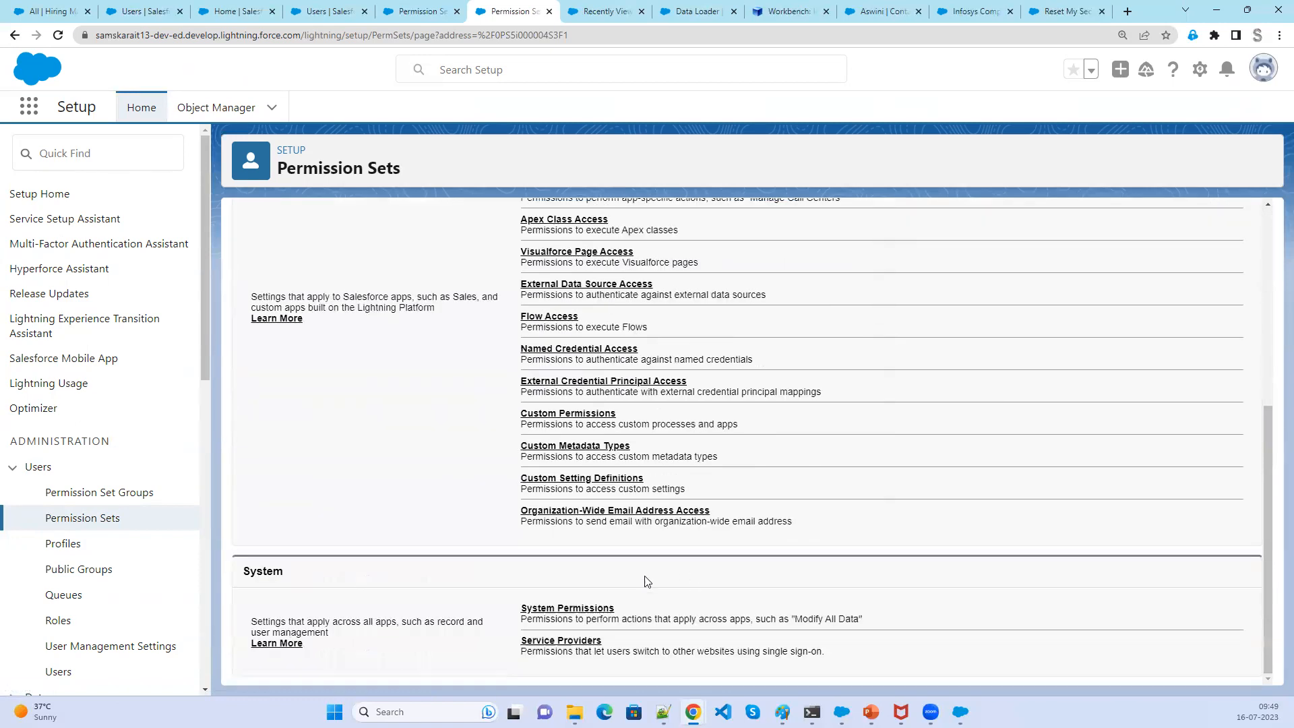
left_click(573, 610)
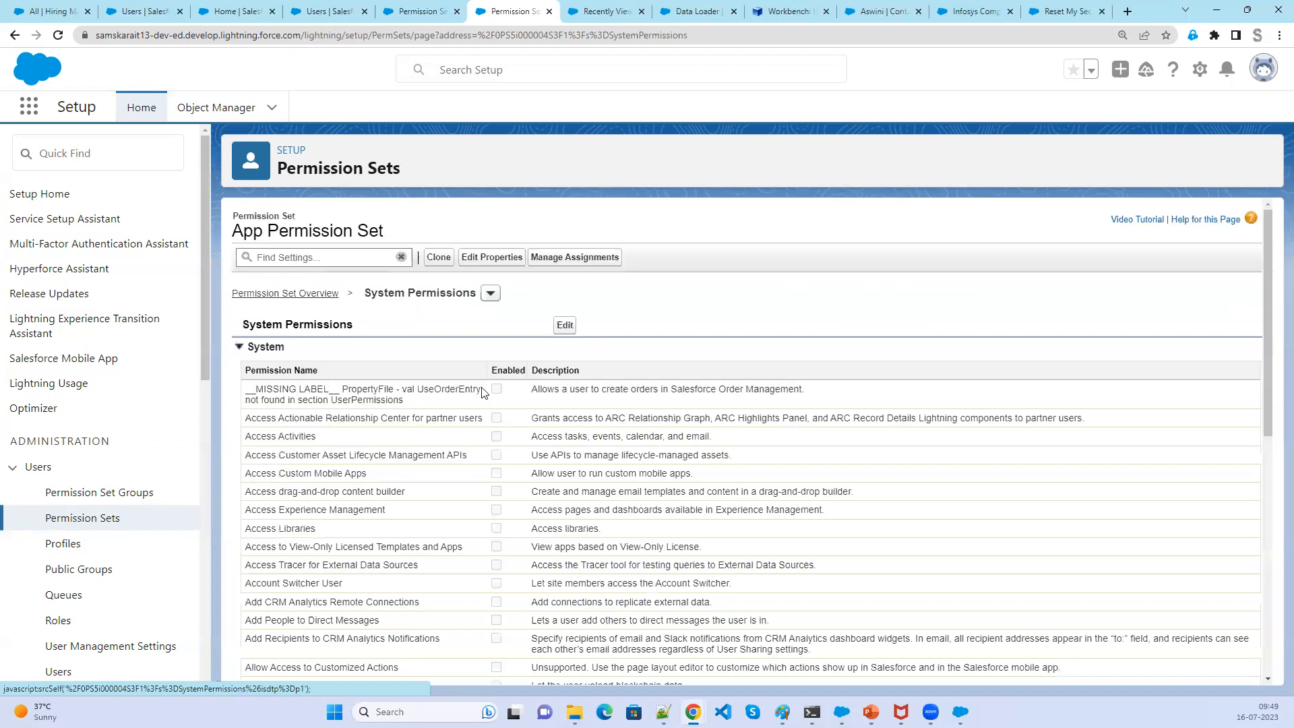
left_click(565, 326)
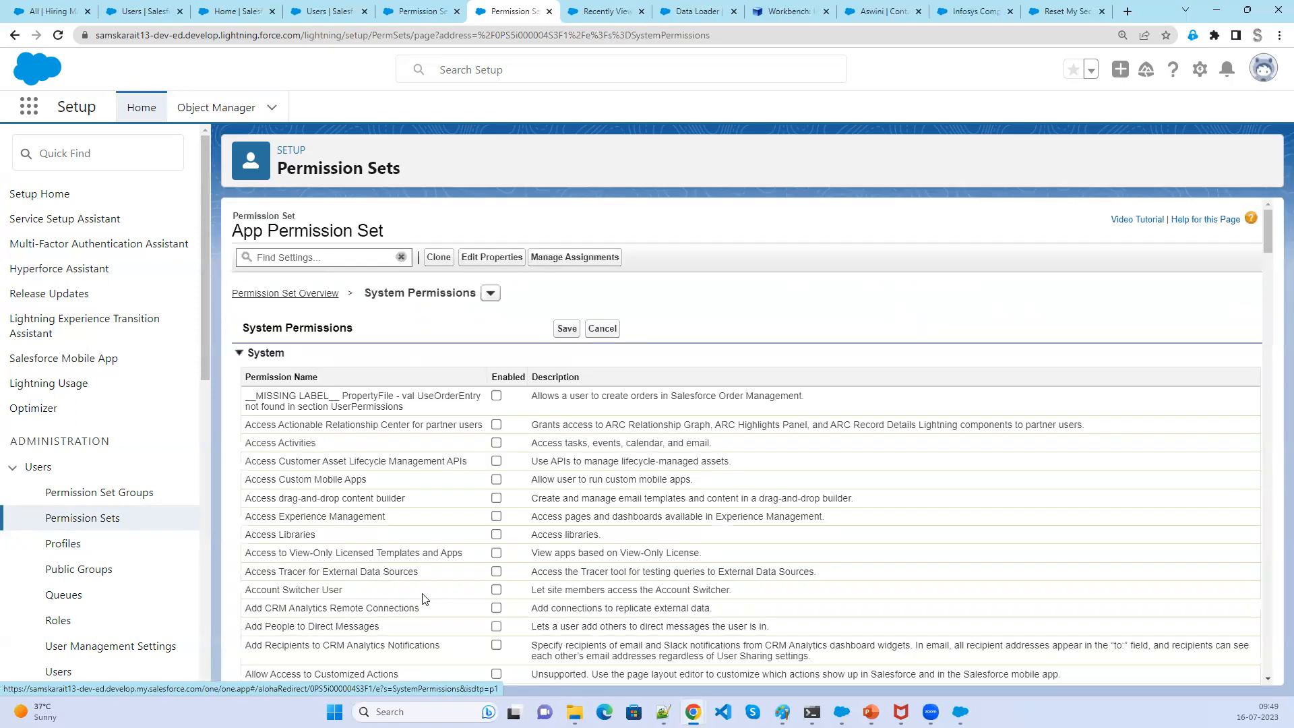
scroll(396, 633, "down", 3)
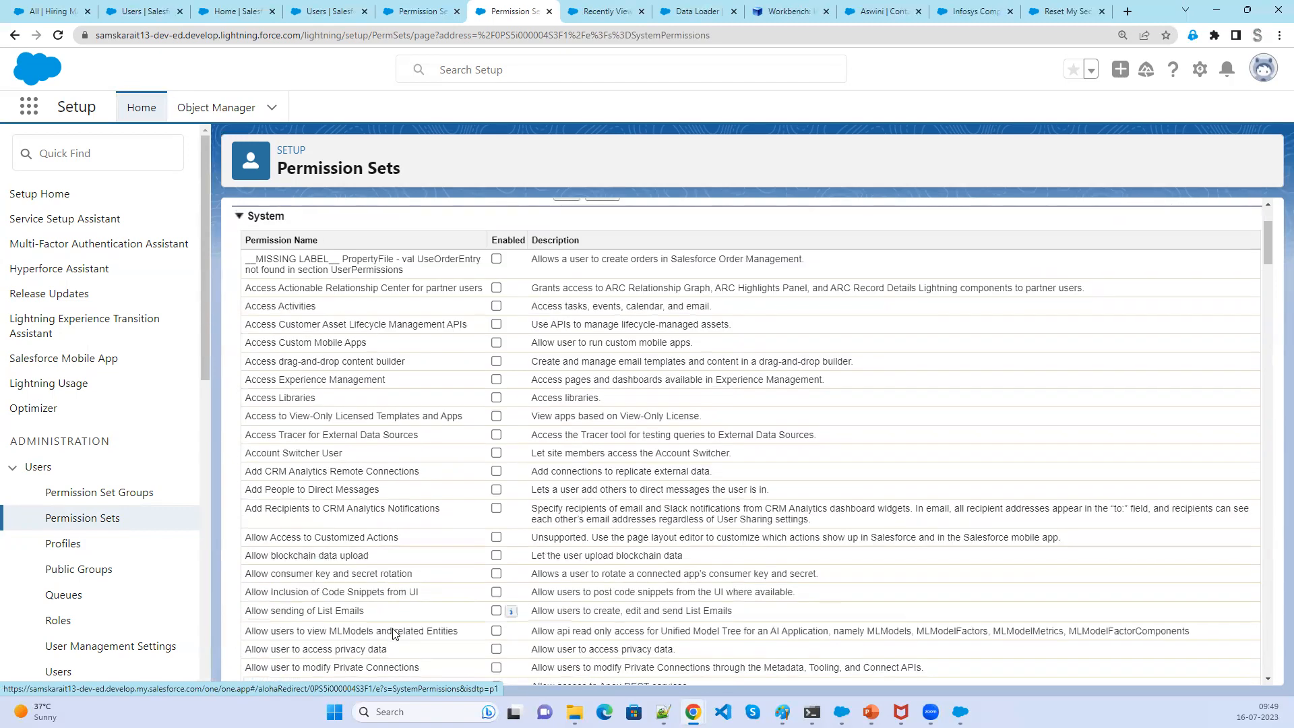
scroll(395, 634, "down", 1)
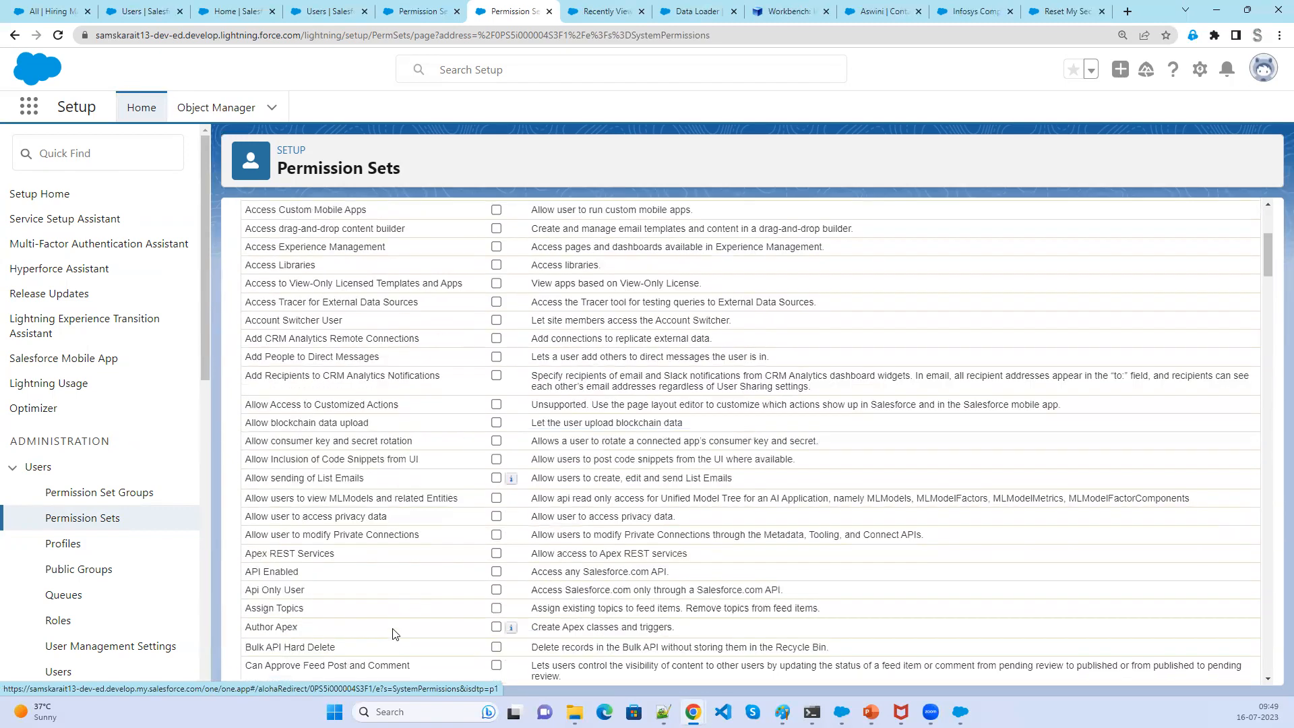
left_click(496, 647)
scroll(600, 641, "up", 4)
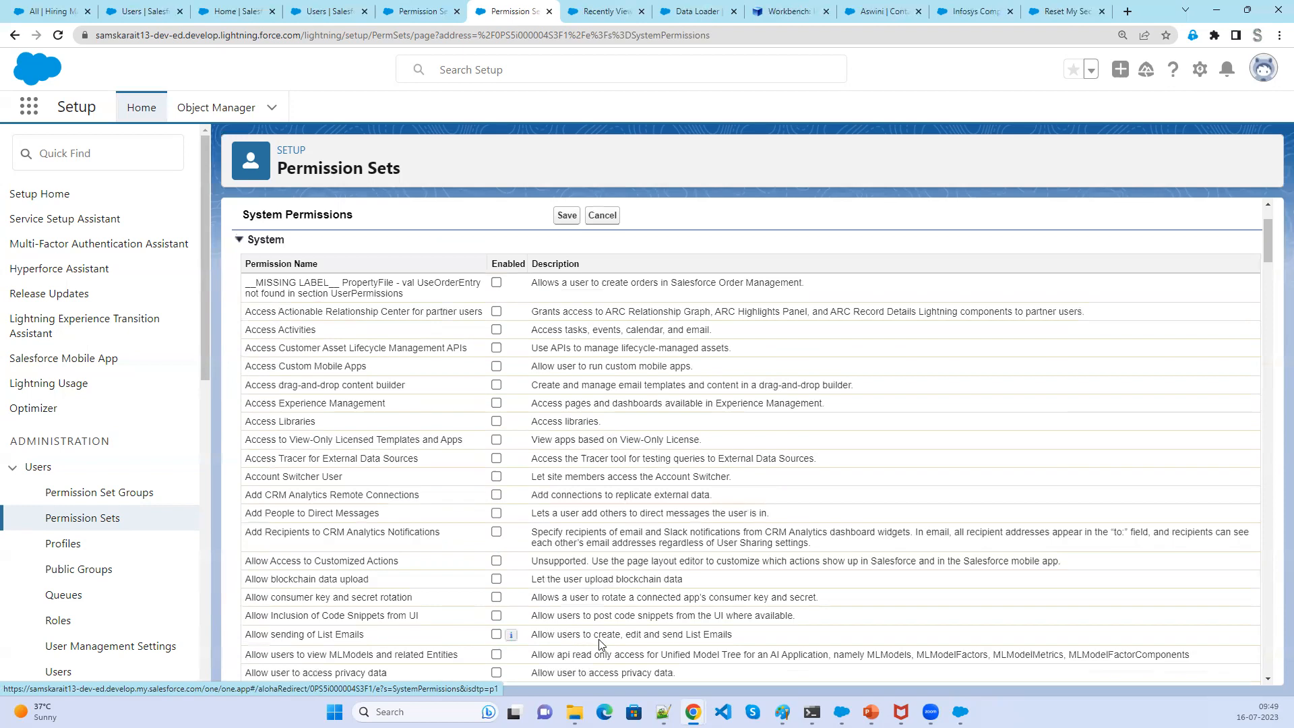
left_click(557, 333)
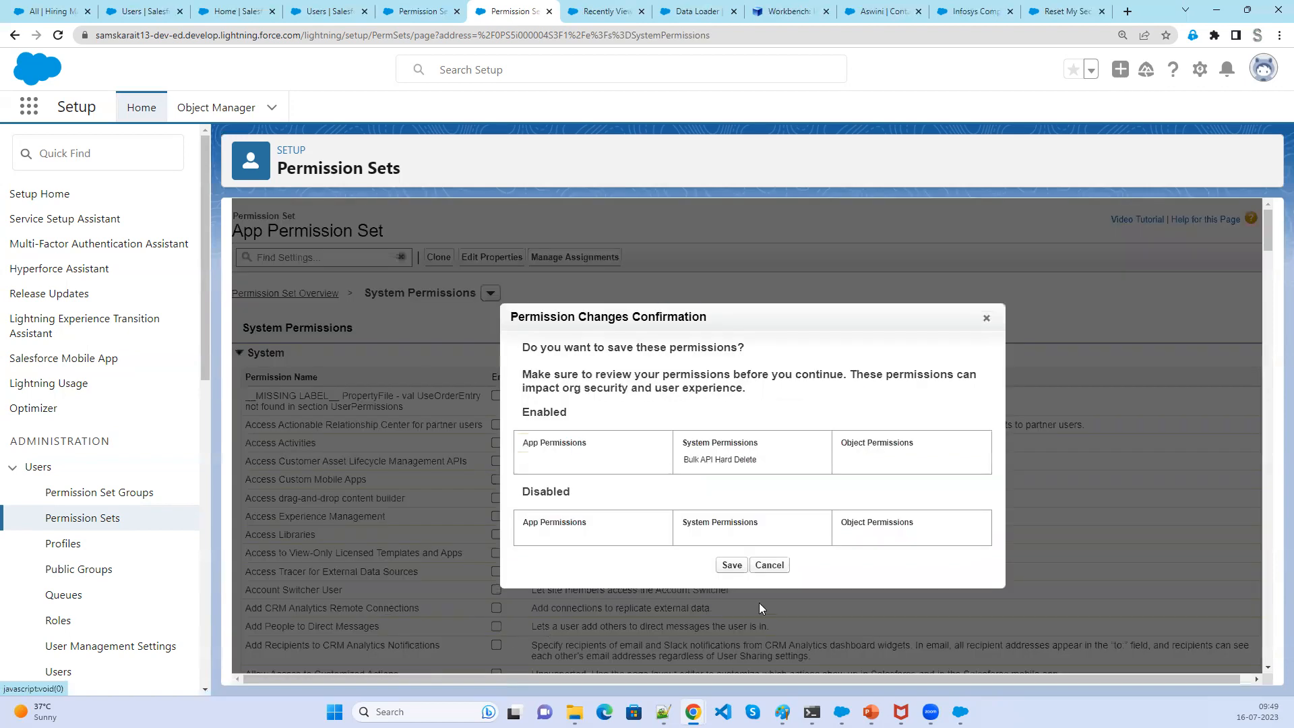
left_click(733, 566)
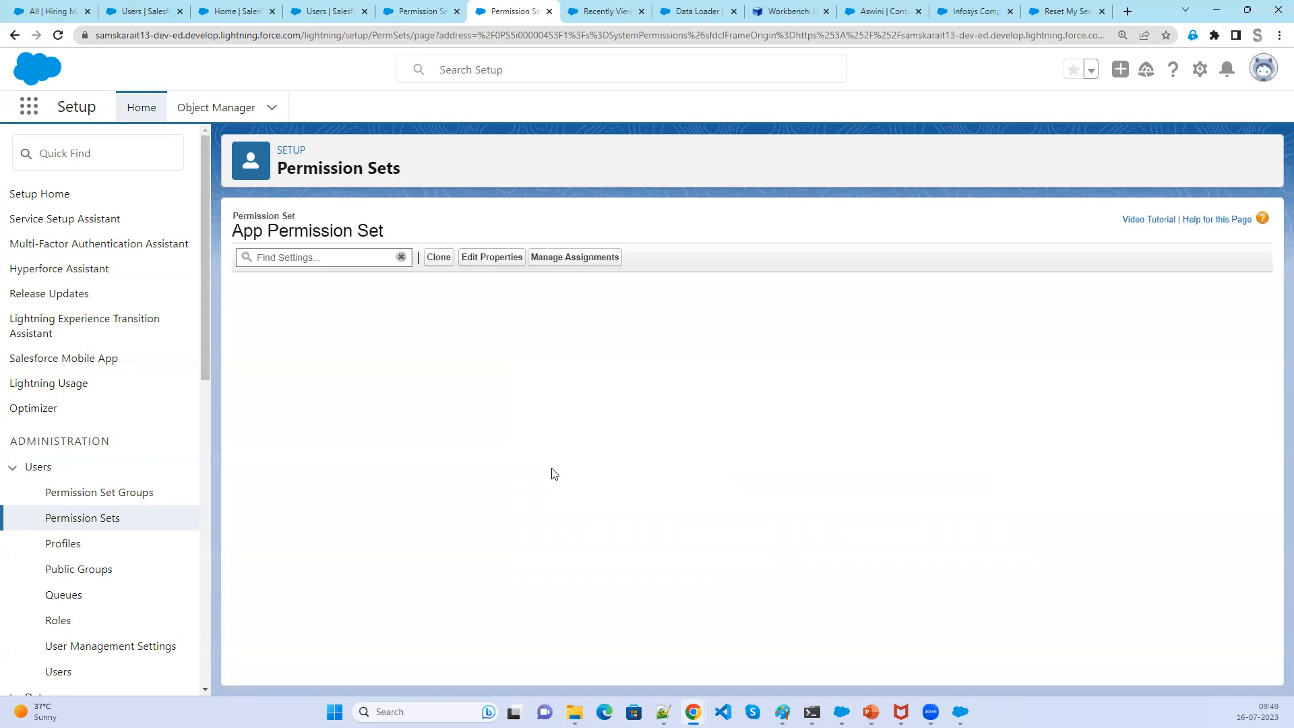
- Review the saved permission and the admin user's permission set assignments, returning to App Permission Set
scroll(543, 567, "down", 3)
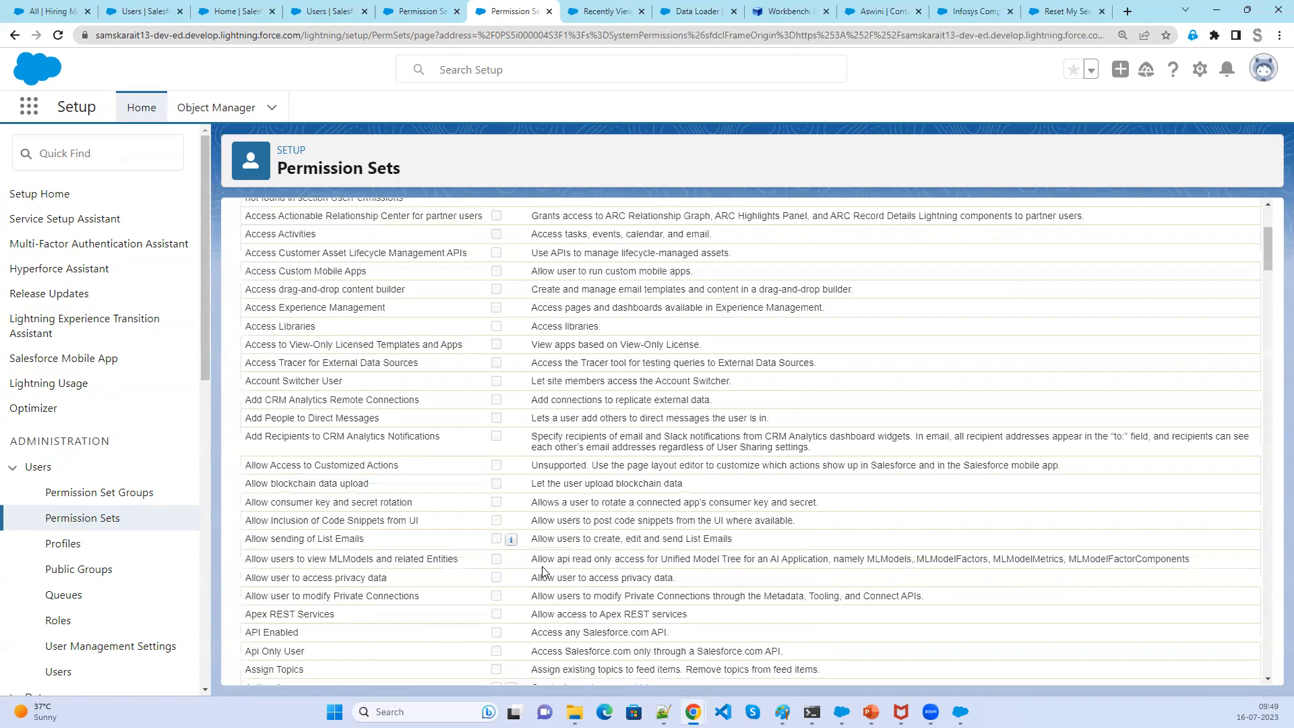
scroll(543, 572, "down", 2)
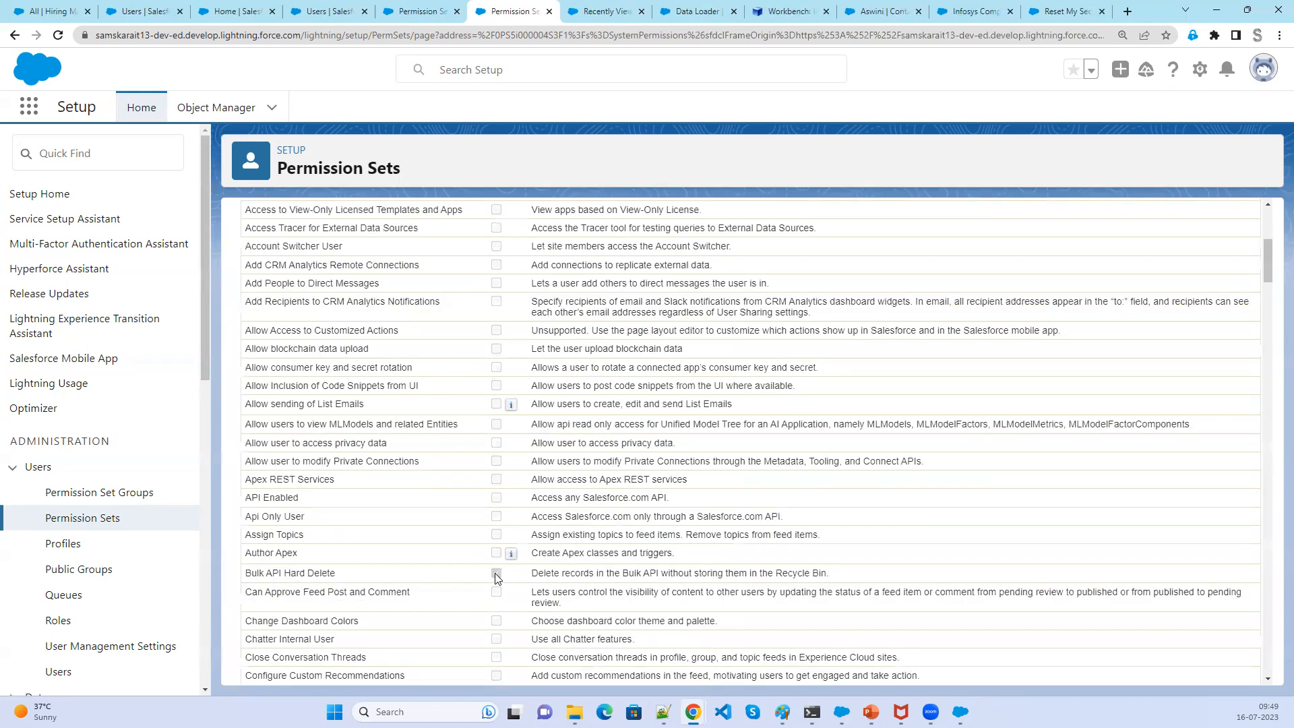
left_click(54, 675)
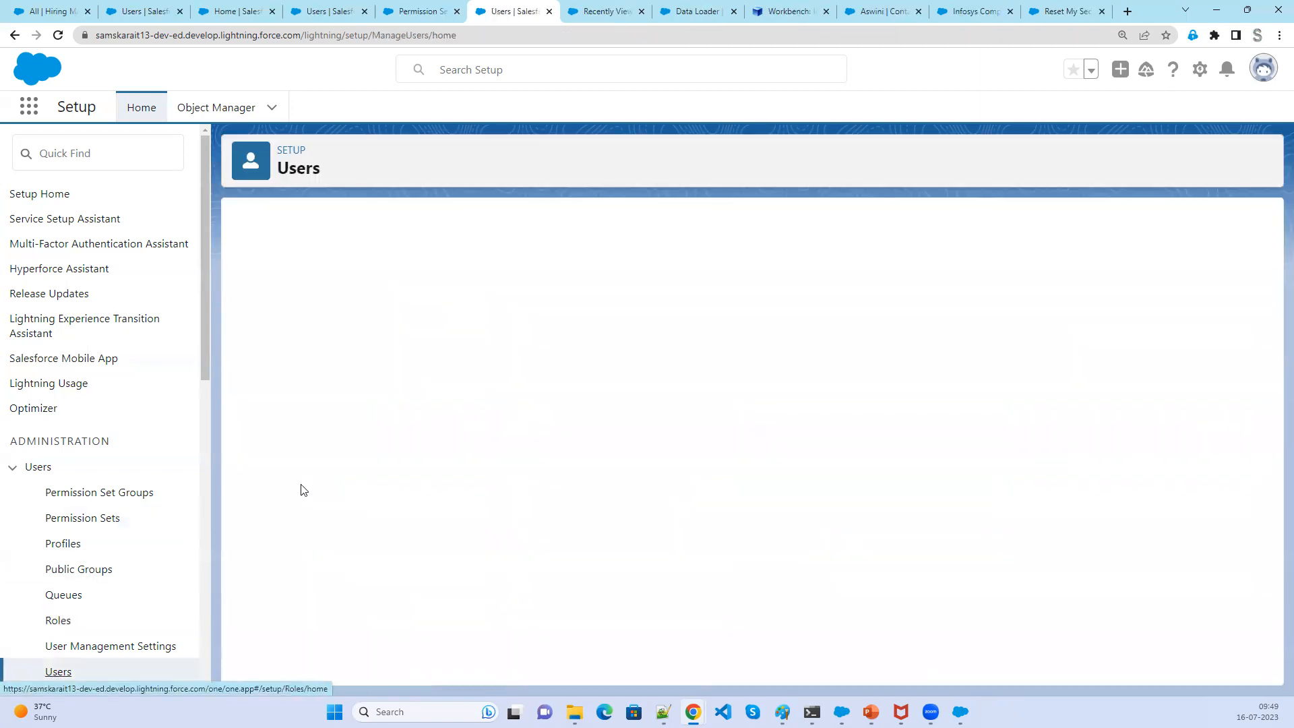
scroll(374, 607, "down", 2)
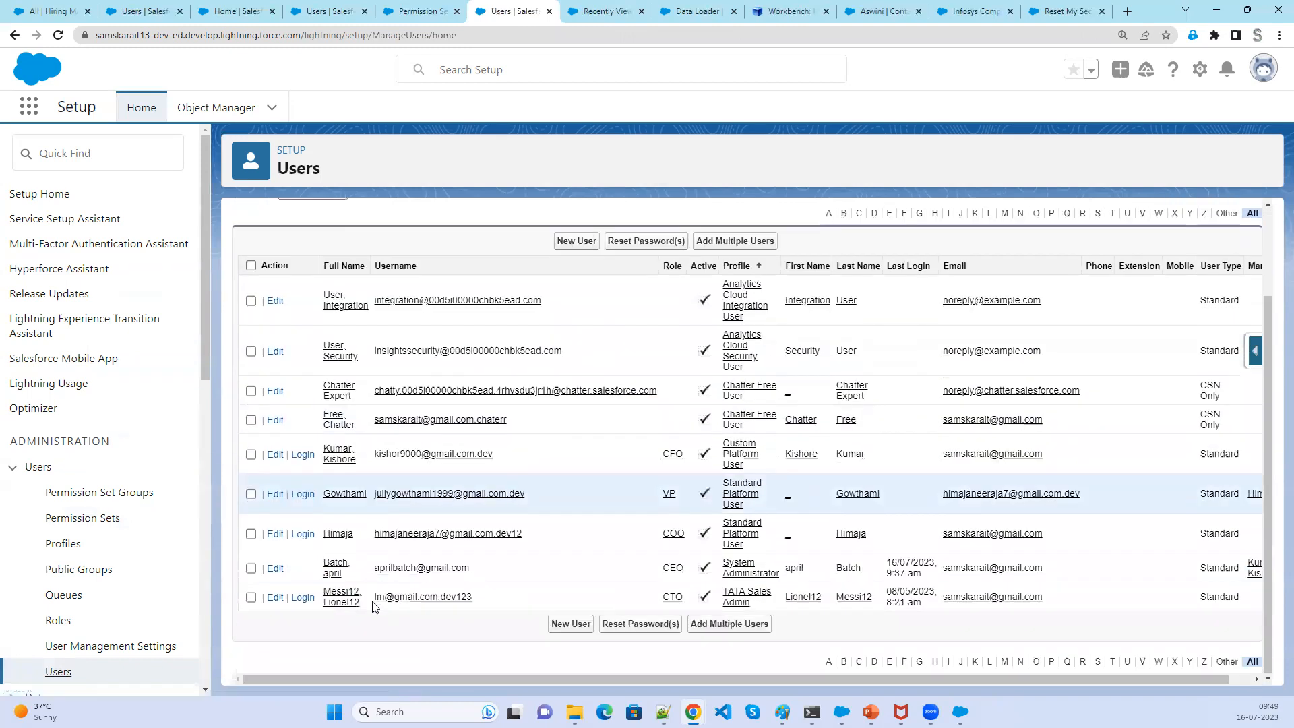
left_click(334, 575)
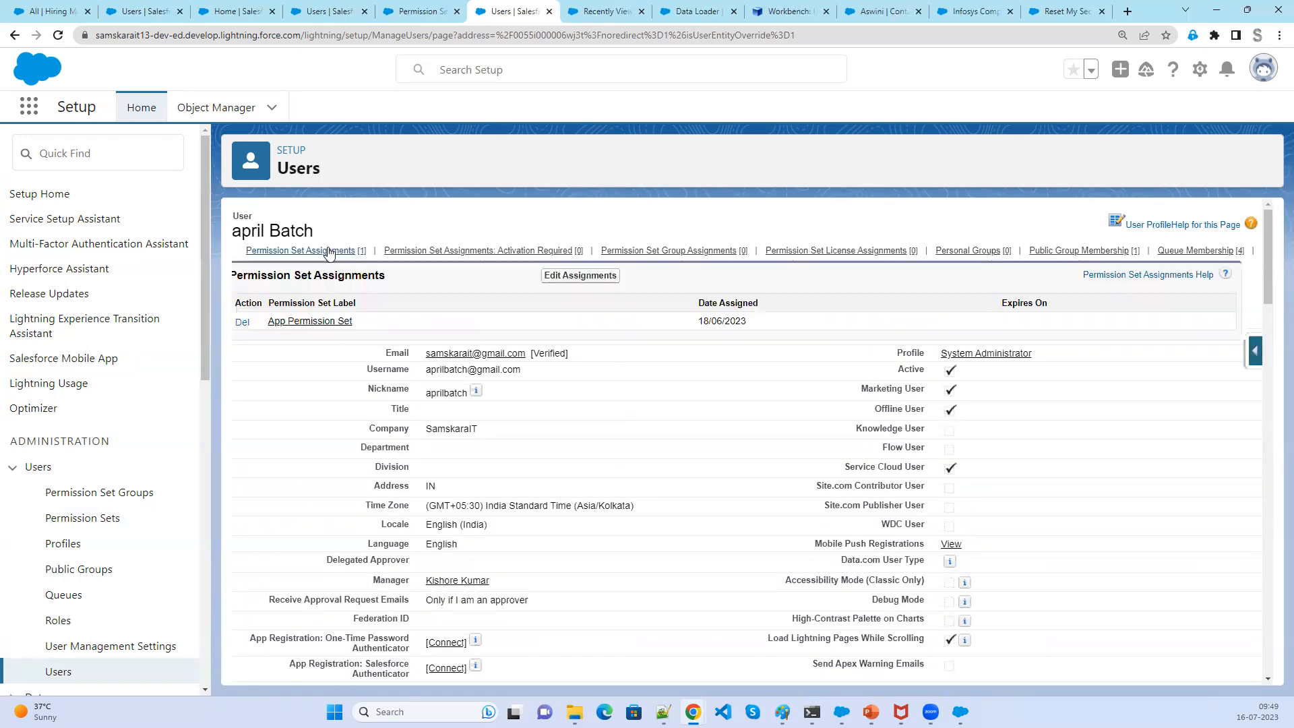
left_click(328, 253)
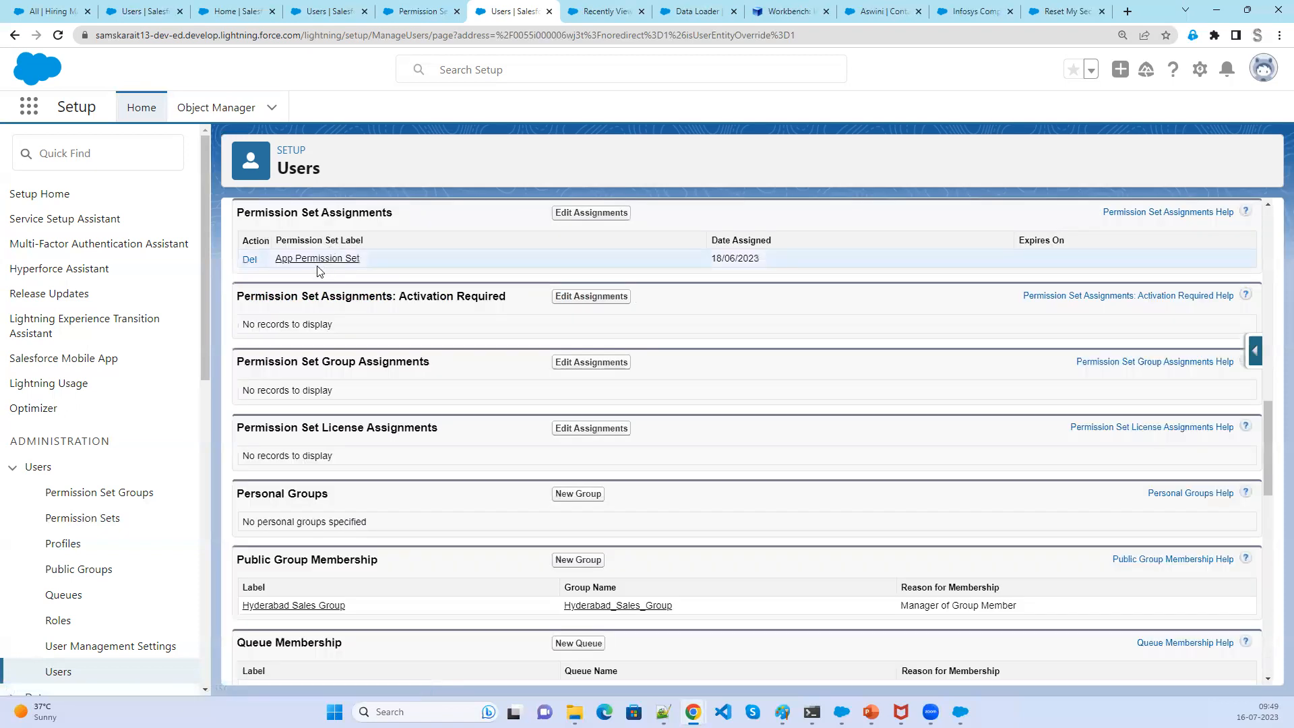
left_click(316, 259)
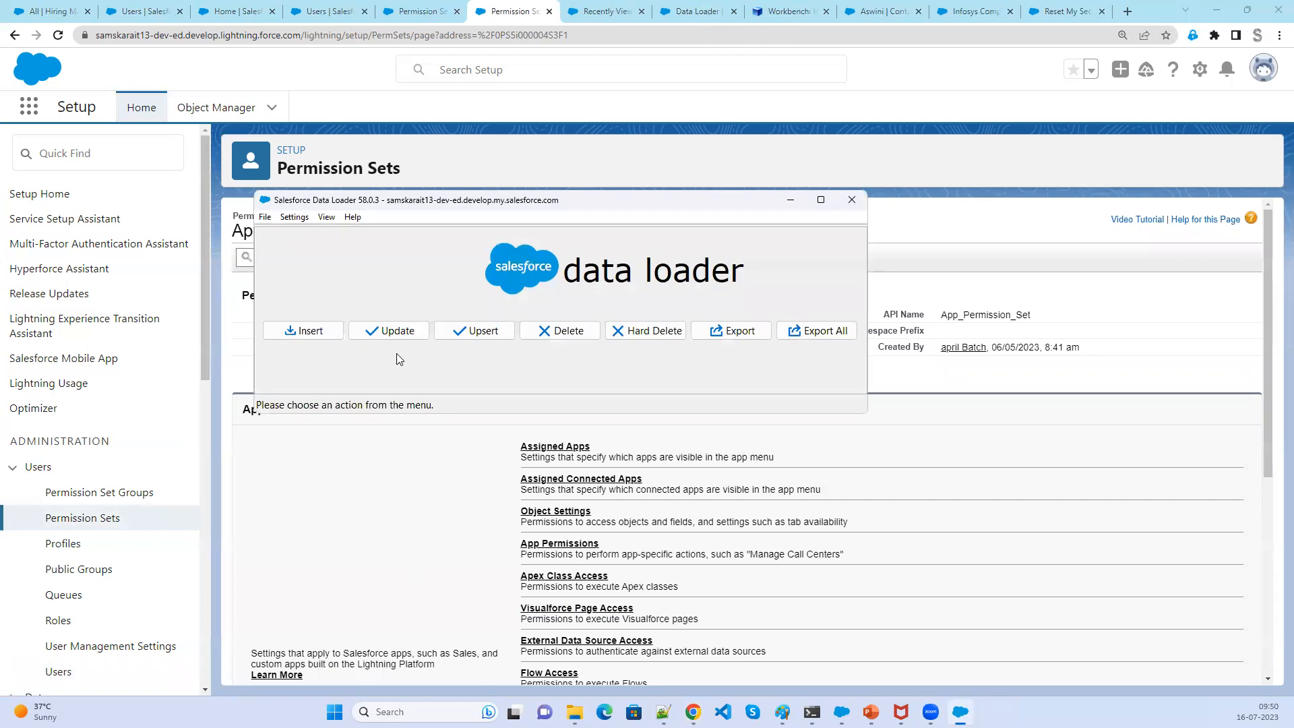
- Open the Hard Delete wizard, close it, and log out of Data Loader
left_click(646, 332)
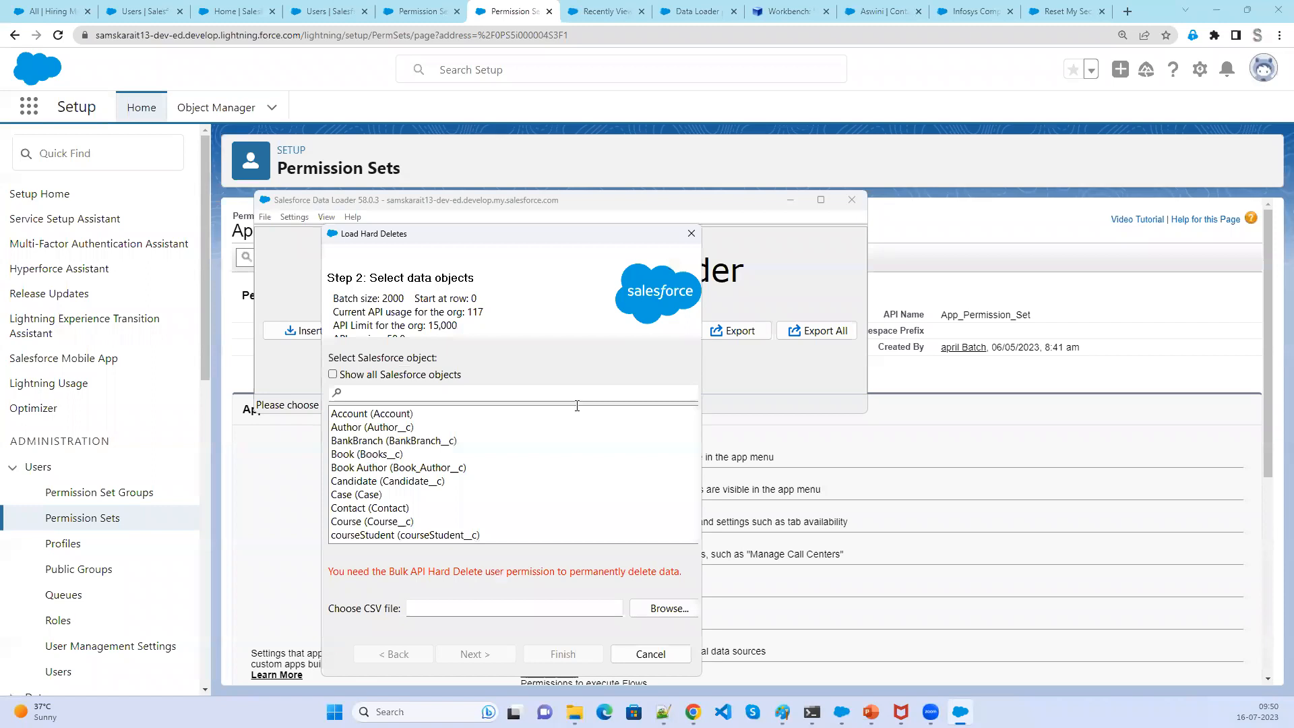
left_click(691, 234)
left_click(265, 216)
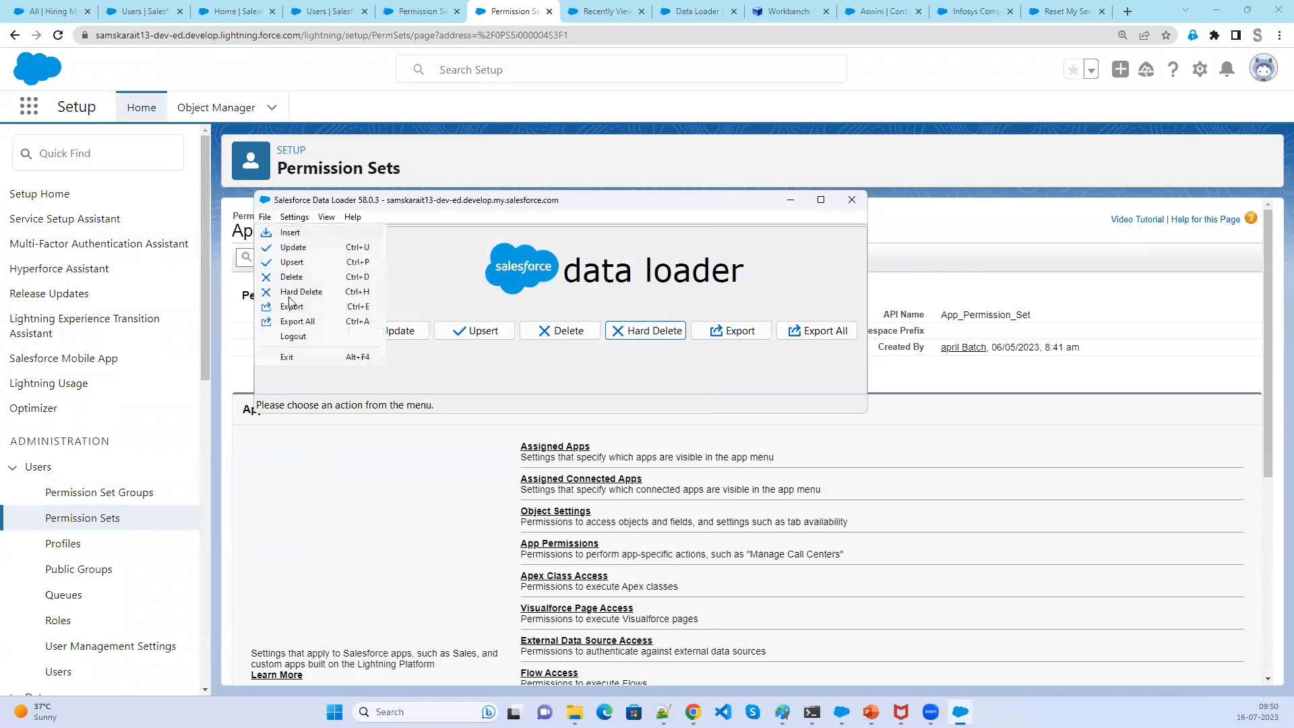
left_click(295, 336)
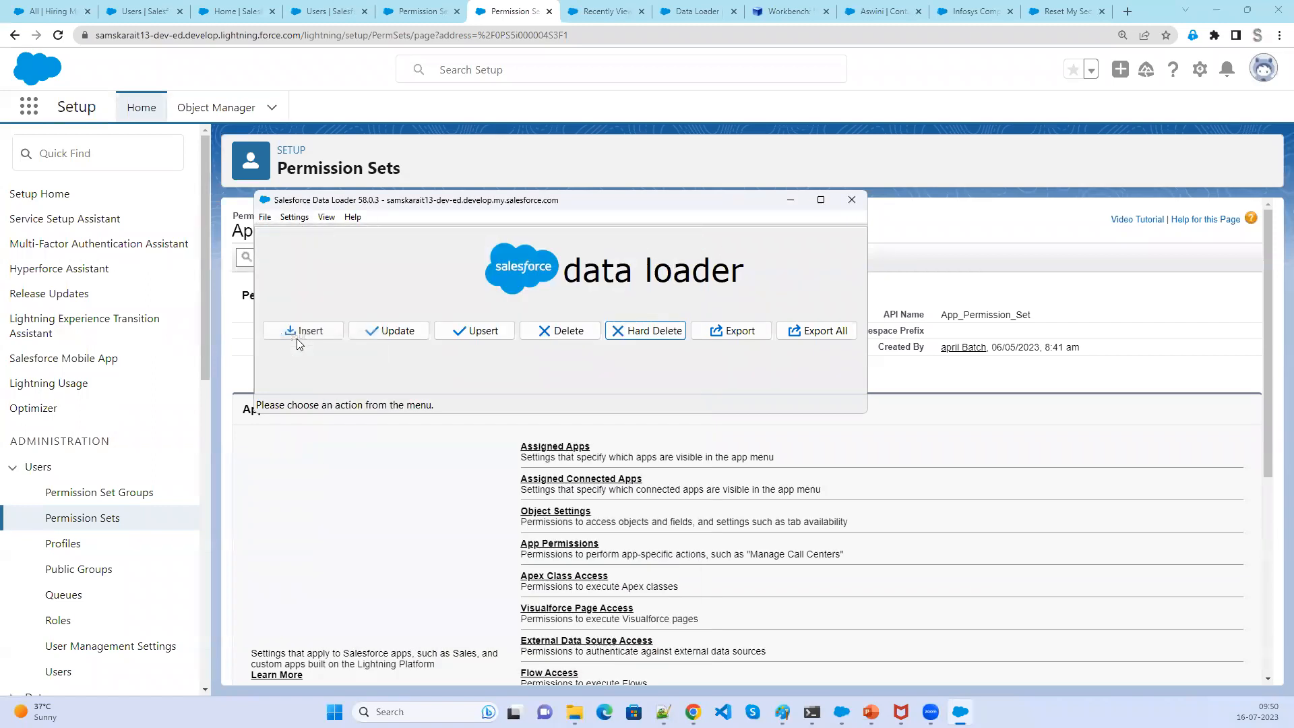
- Start Hard Delete again and log in through OAuth, allowing Dataloader Partner access and continuing back to Data Loader
left_click(267, 217)
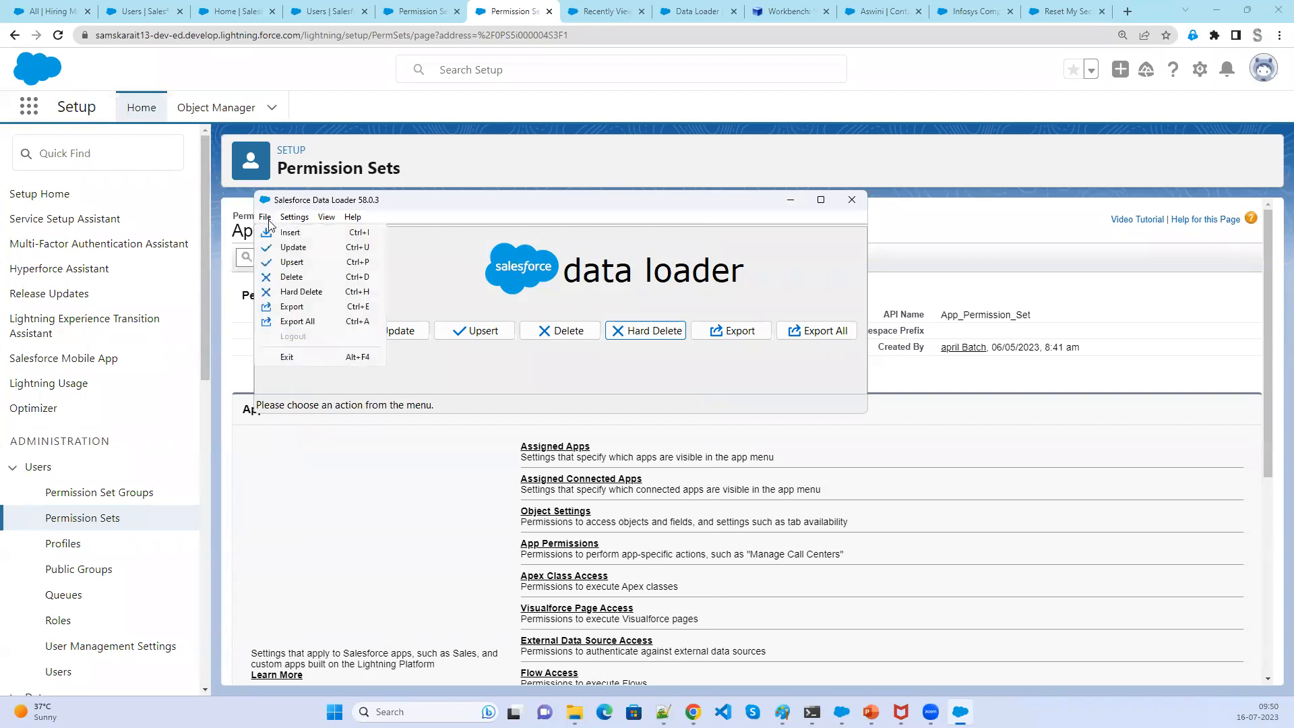
left_click(640, 332)
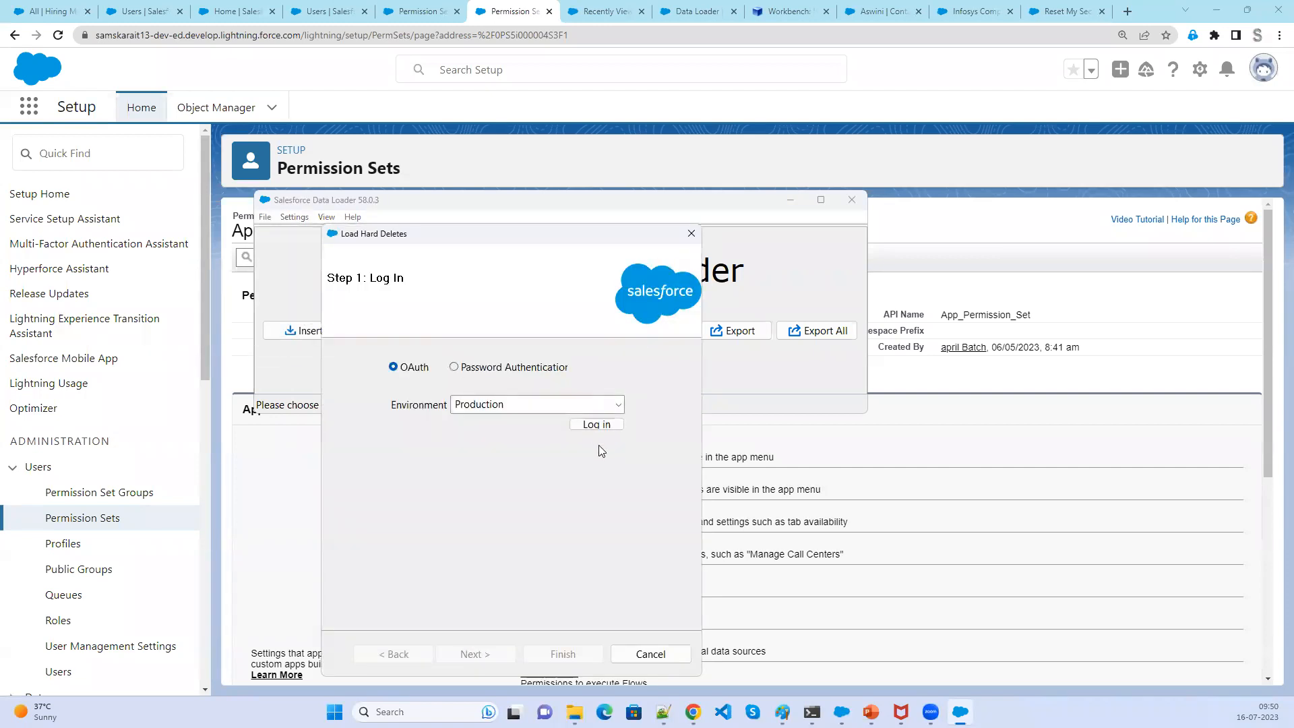
left_click(598, 423)
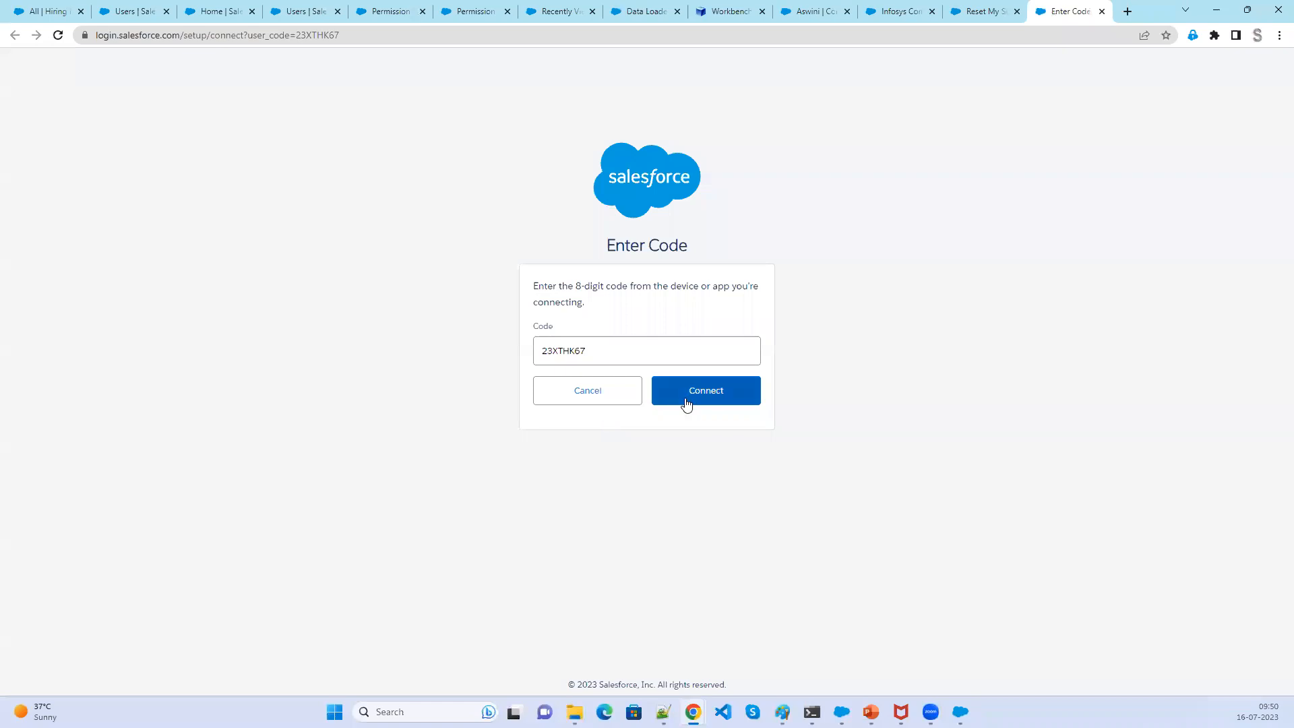
left_click(686, 401)
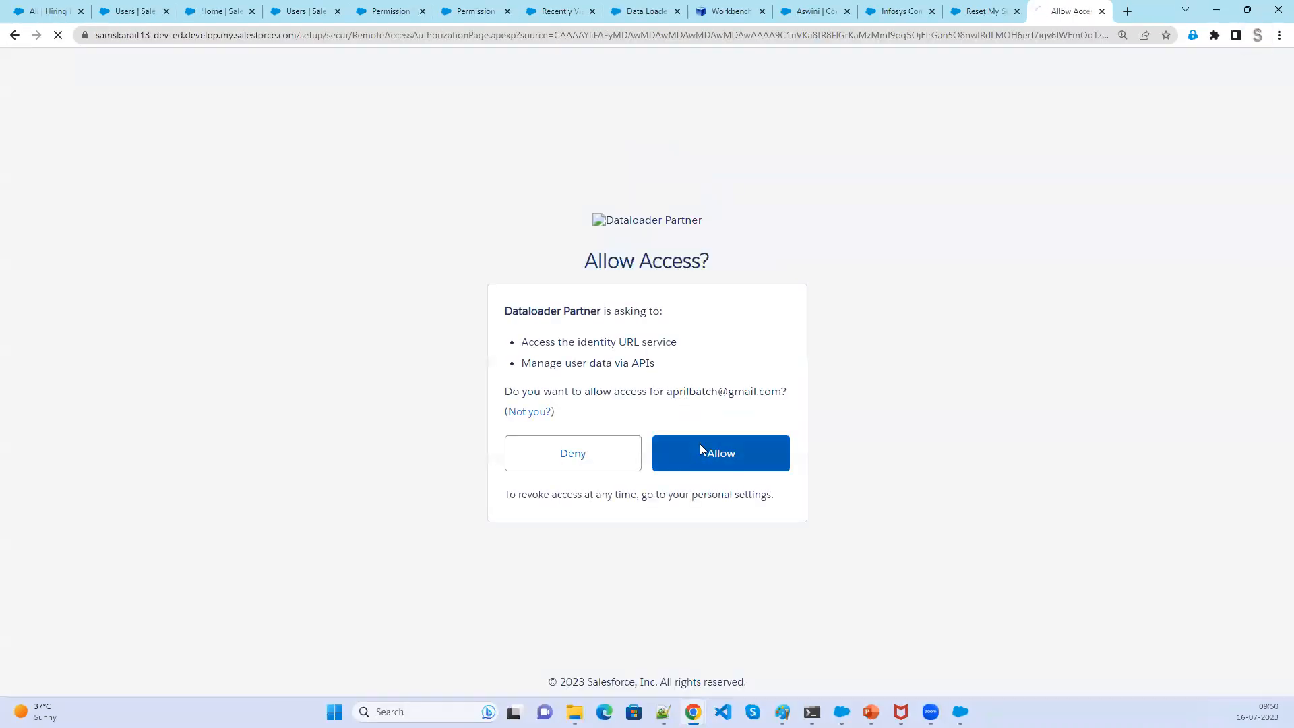
left_click(699, 444)
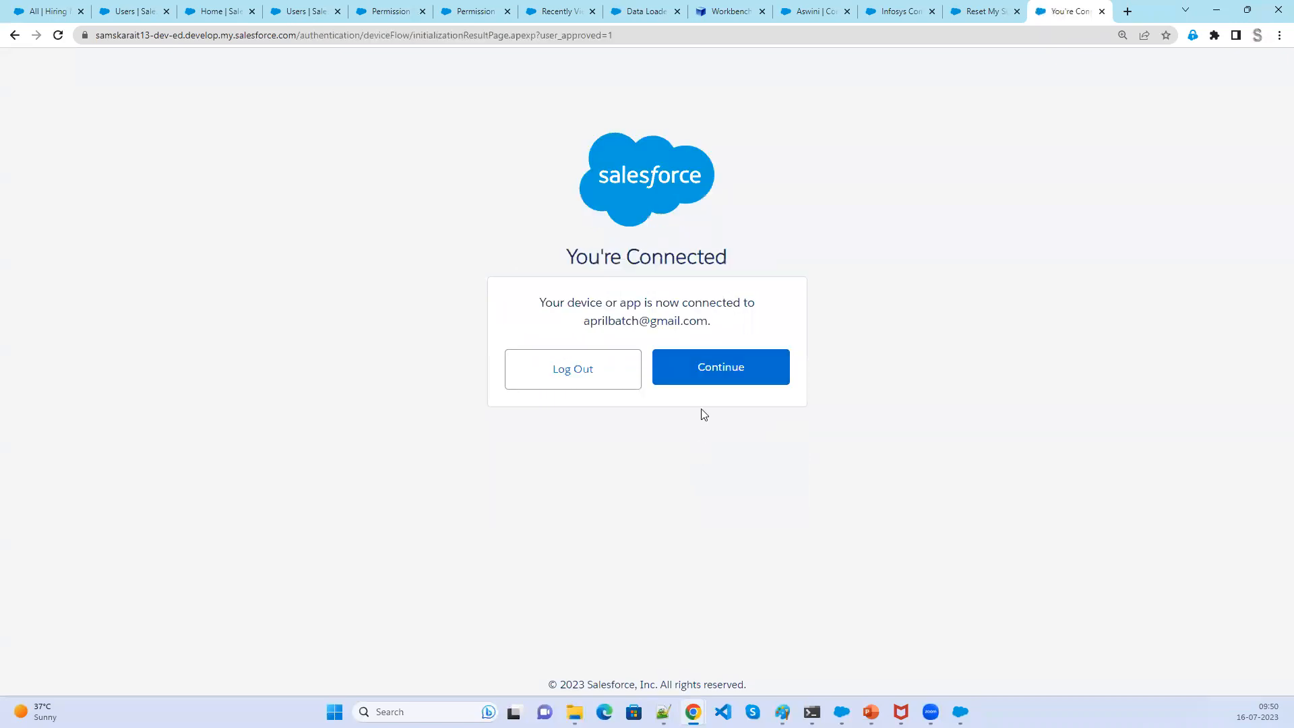
left_click(711, 370)
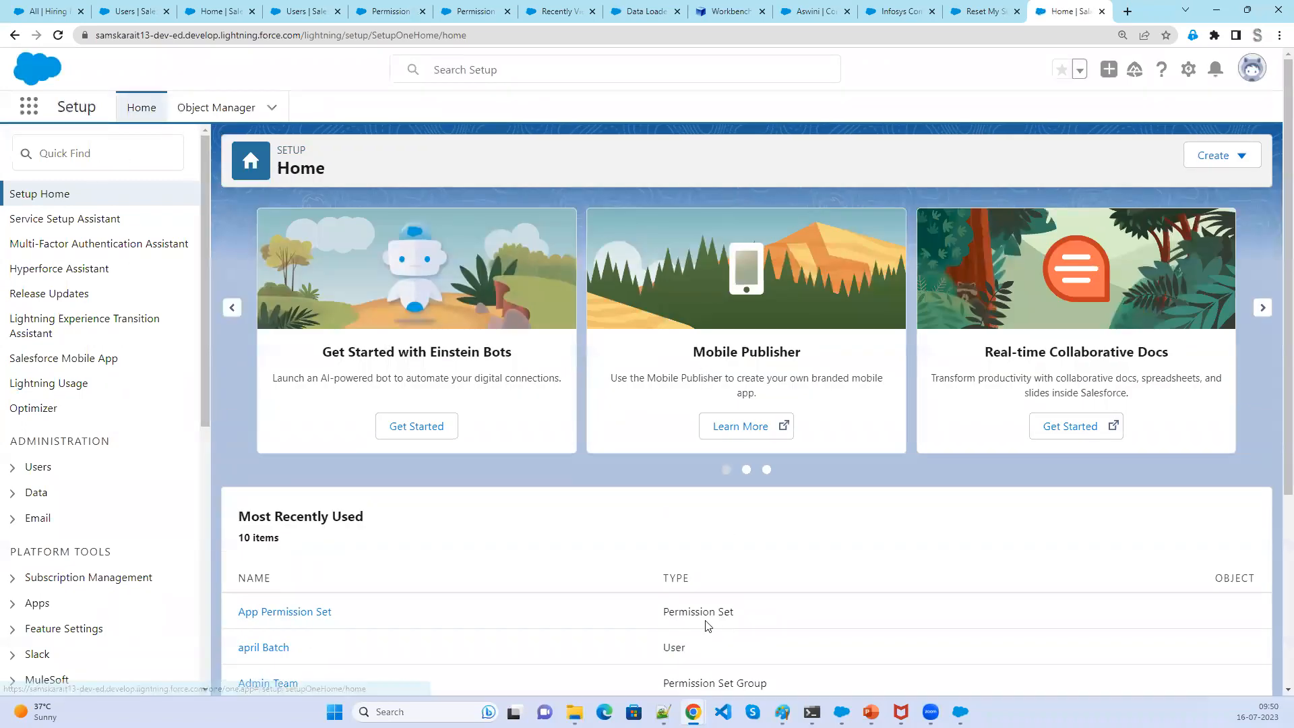
left_click(961, 712)
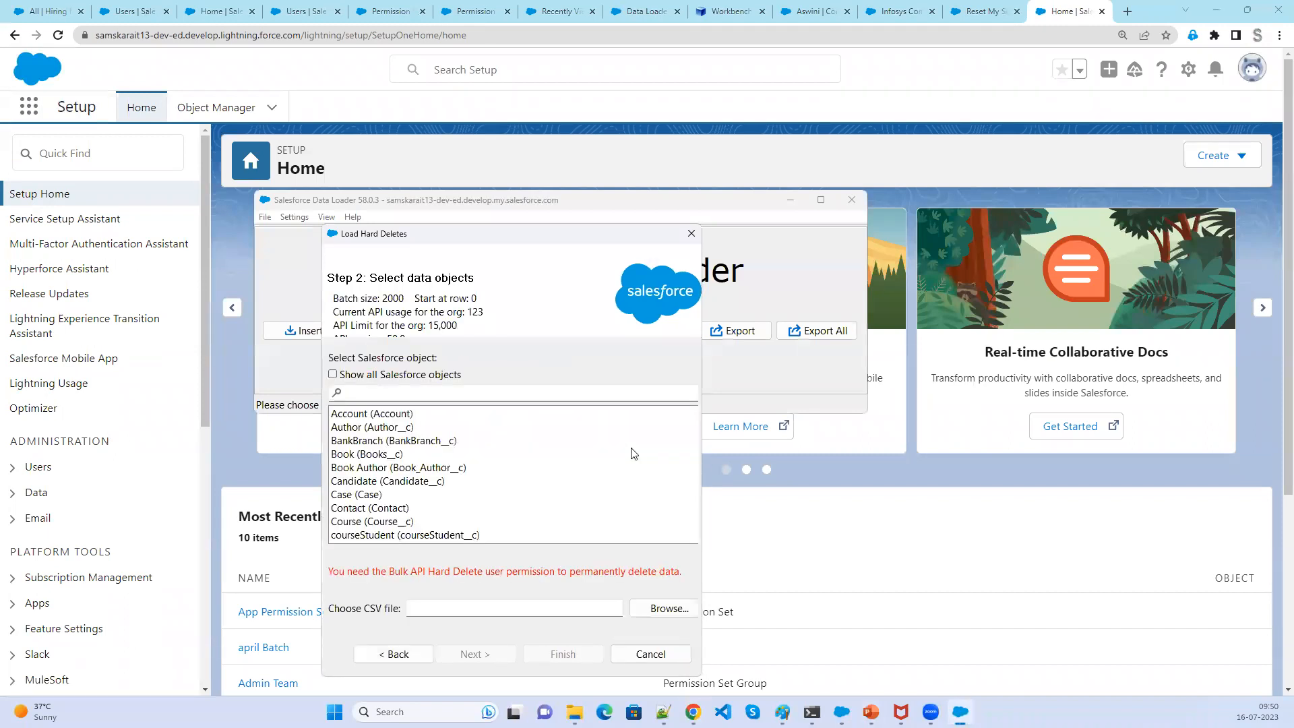
- Select the Hiring Manager object and the Hiring_delete CSV file for the hard delete, then proceed to mapping
scroll(414, 524, "down", 1)
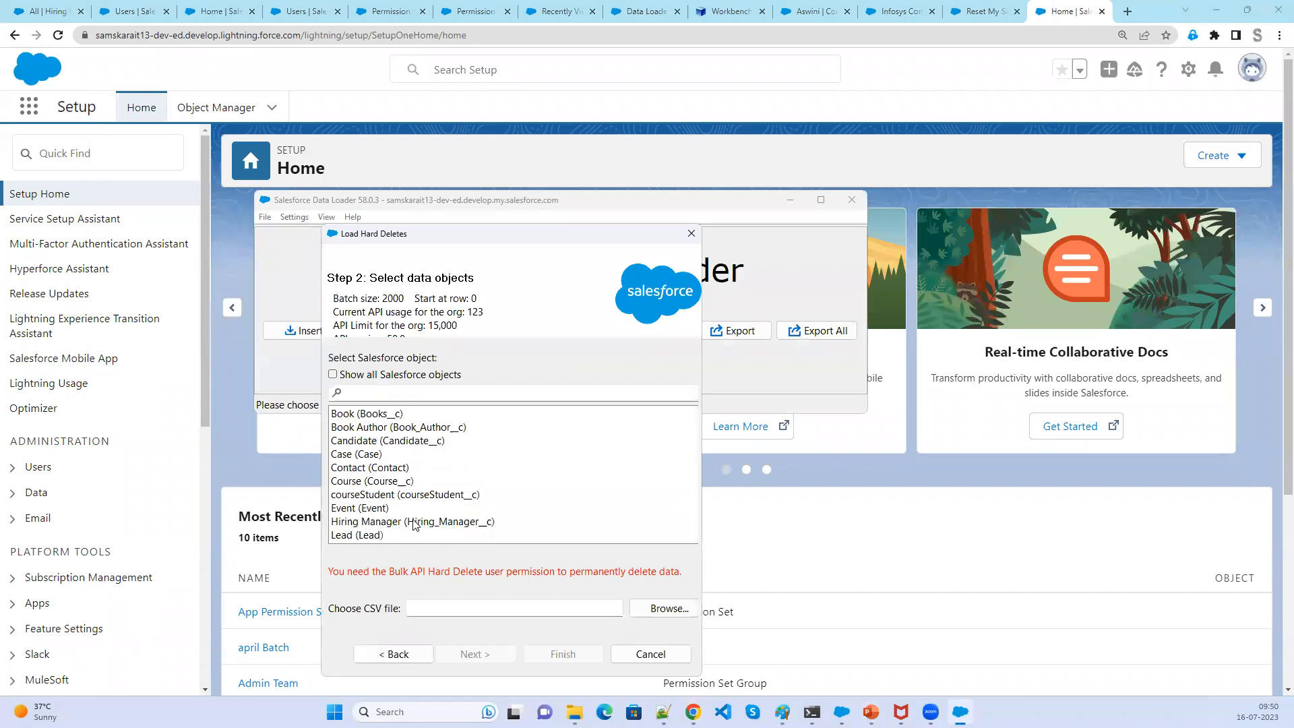
left_click(414, 524)
left_click(674, 612)
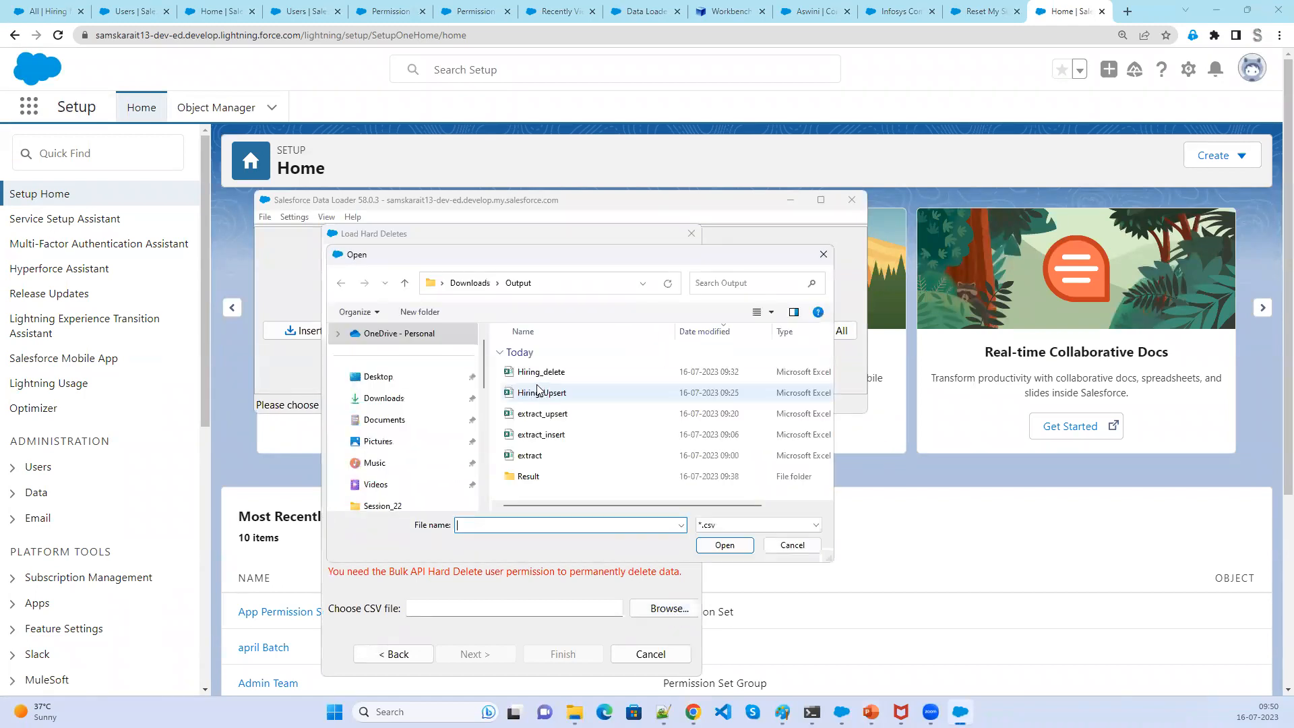
left_click(539, 371)
left_click(713, 550)
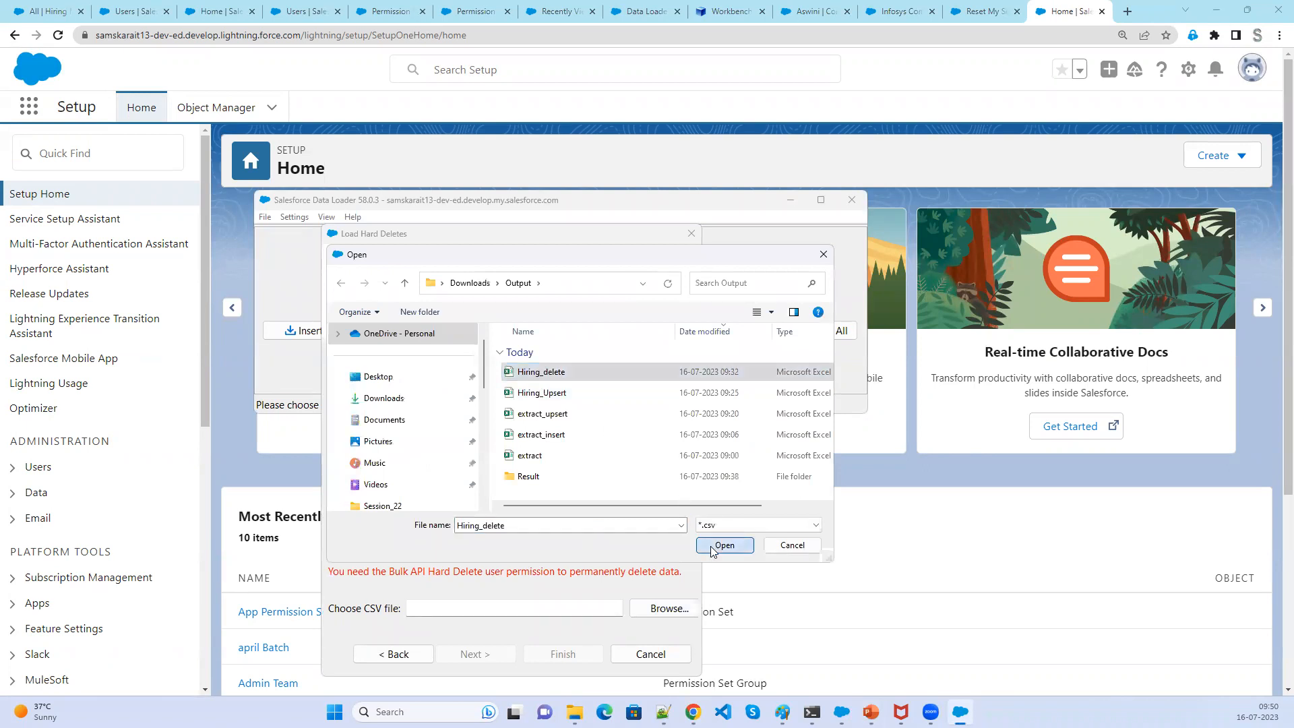
left_click(466, 654)
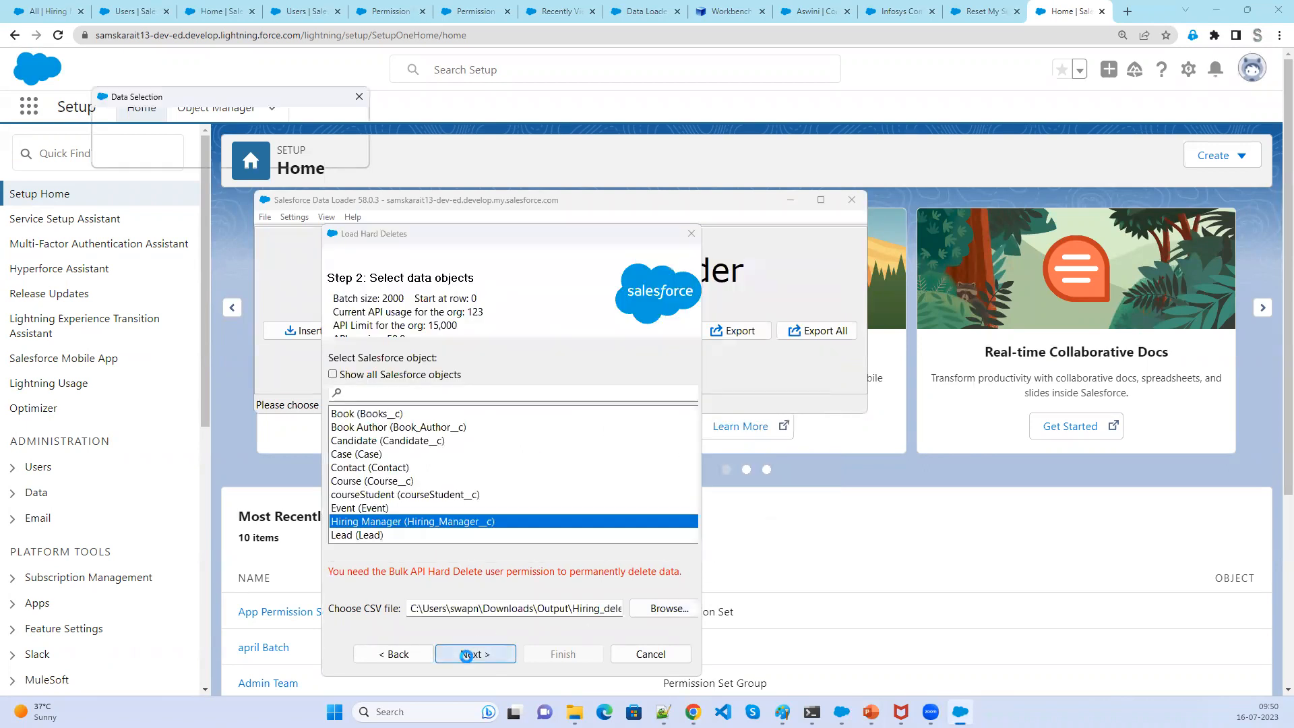
left_click(340, 244)
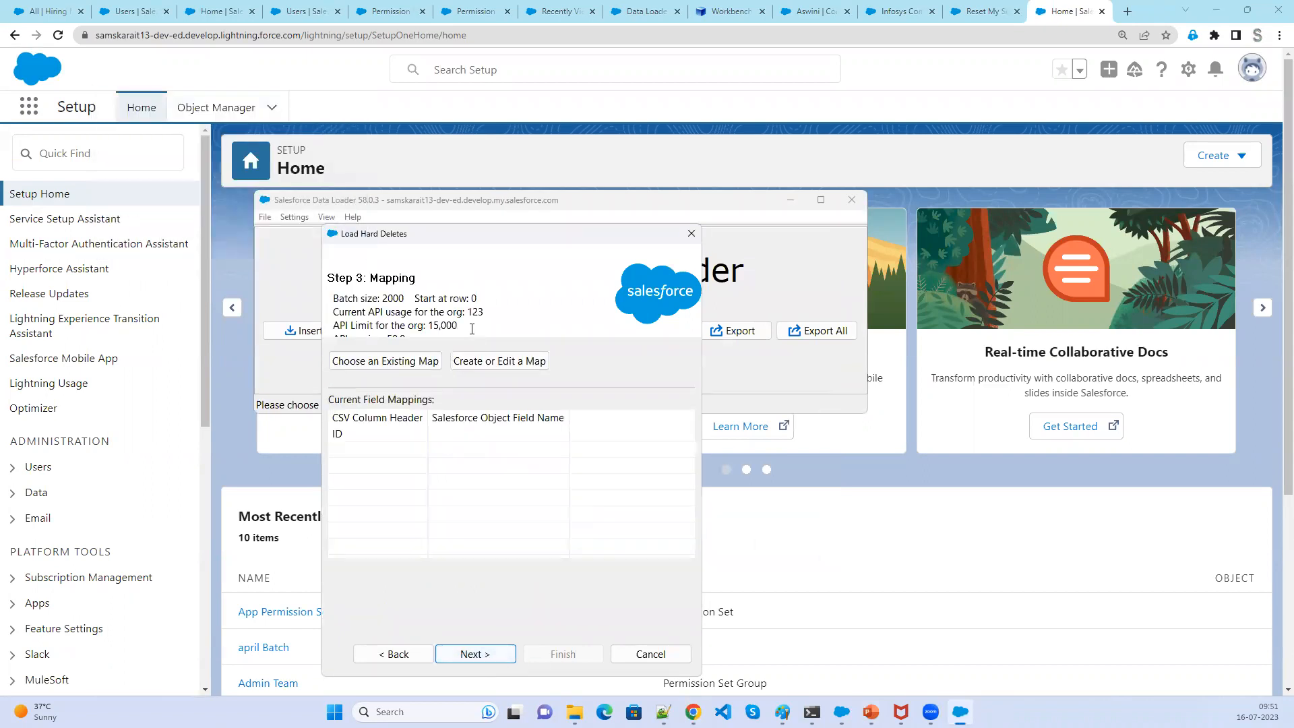
- Create a field mapping that maps the CSV ID column to the Id field
left_click(485, 369)
left_click(269, 234)
left_click_drag(268, 234, 254, 402)
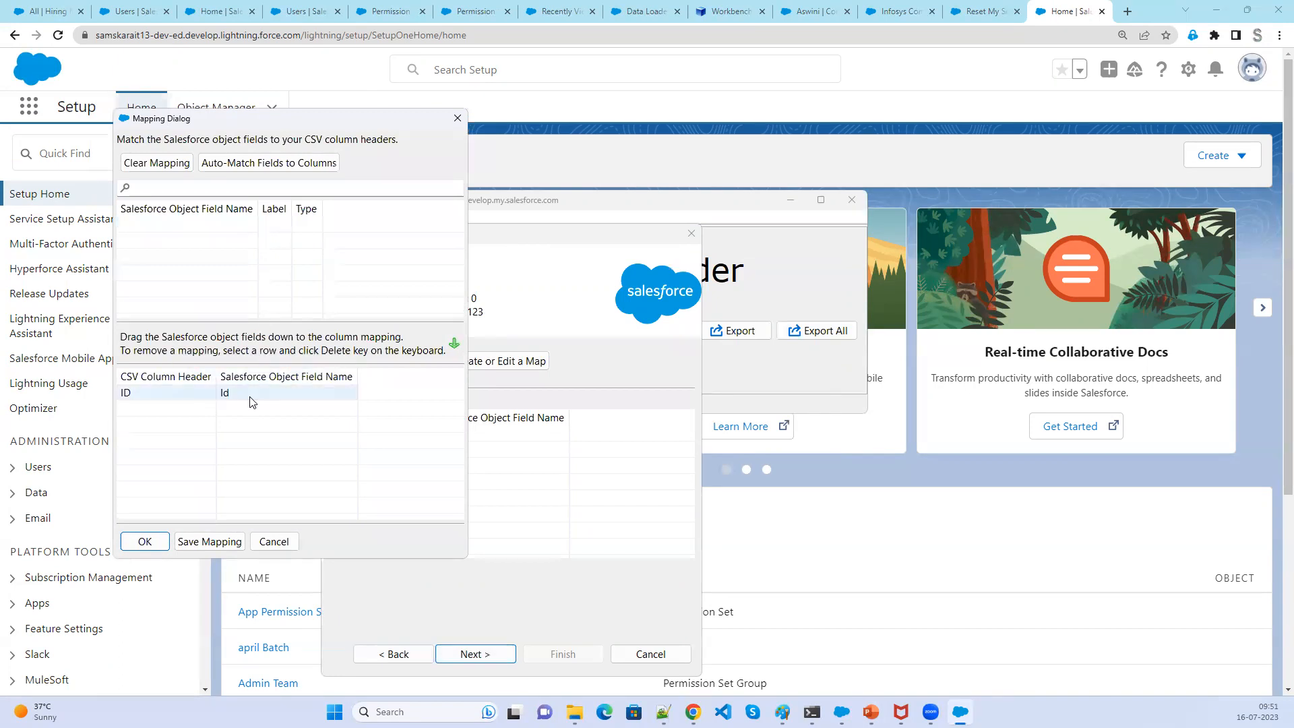
left_click(143, 542)
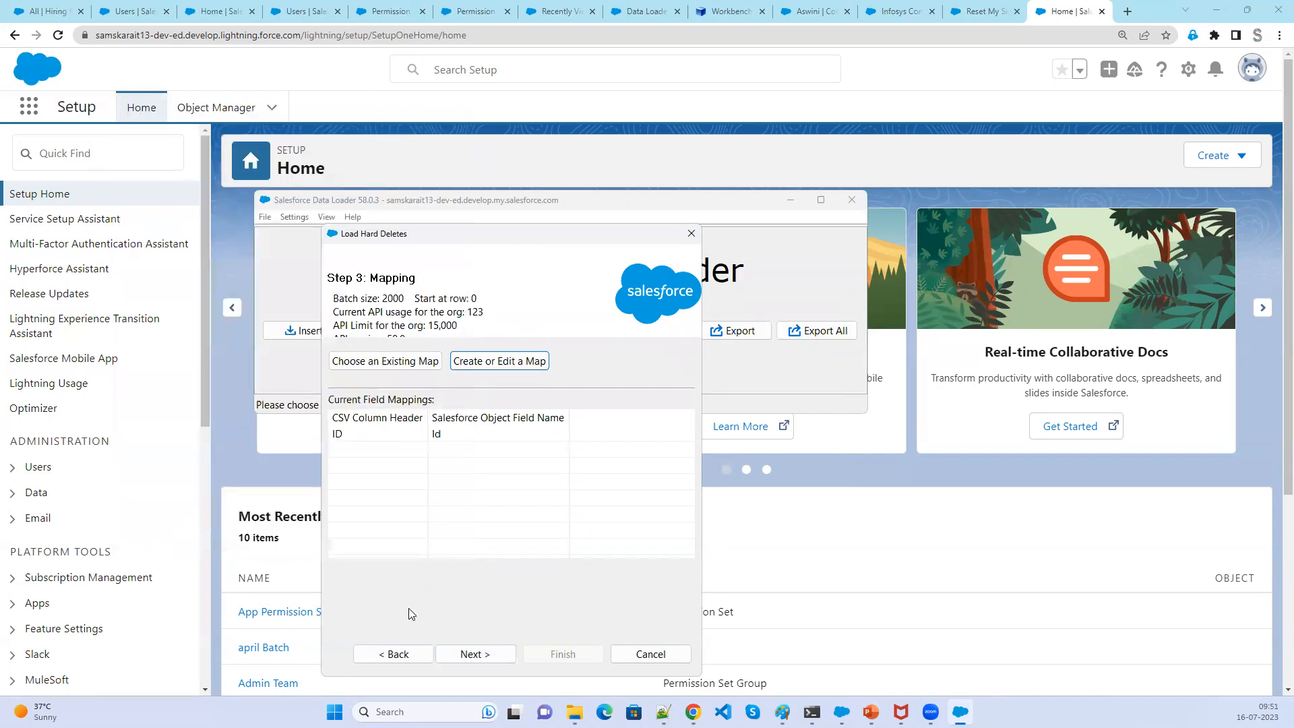
- Acknowledge the permanent-deletion notice and finish the hard delete, agreeing to proceed in the warning
left_click(472, 654)
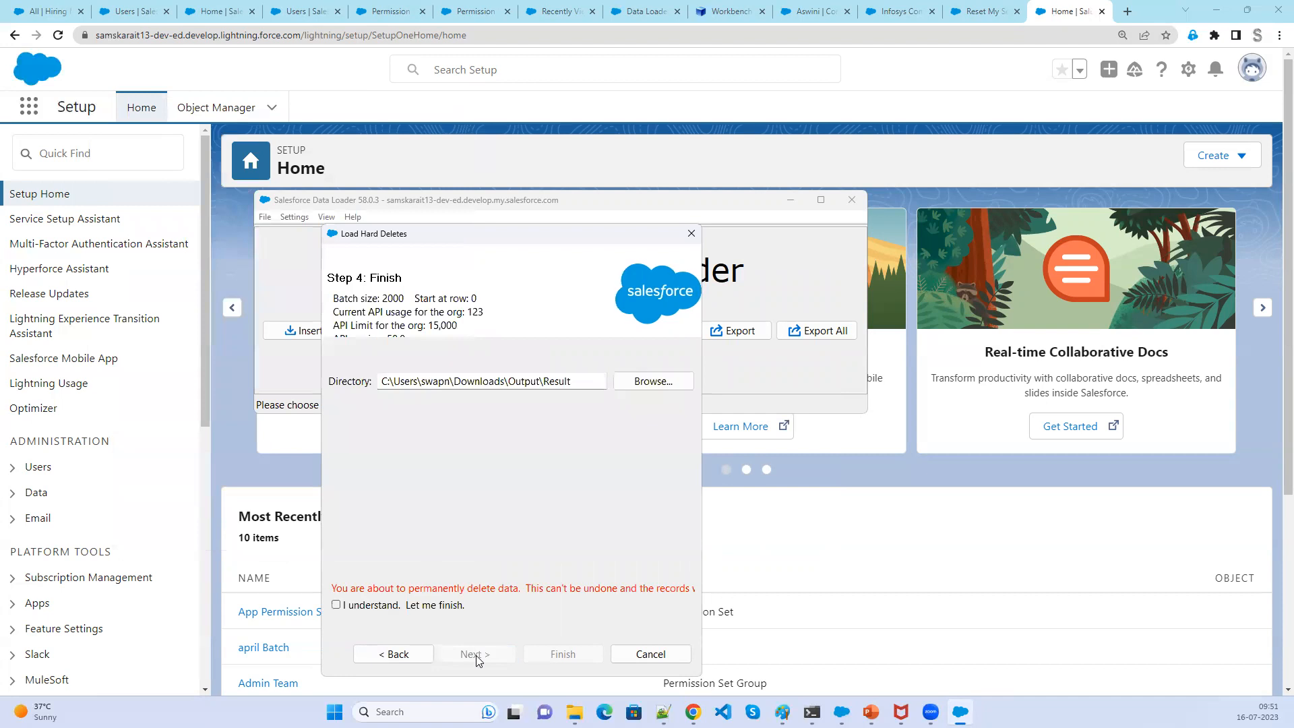
left_click(336, 606)
left_click(561, 653)
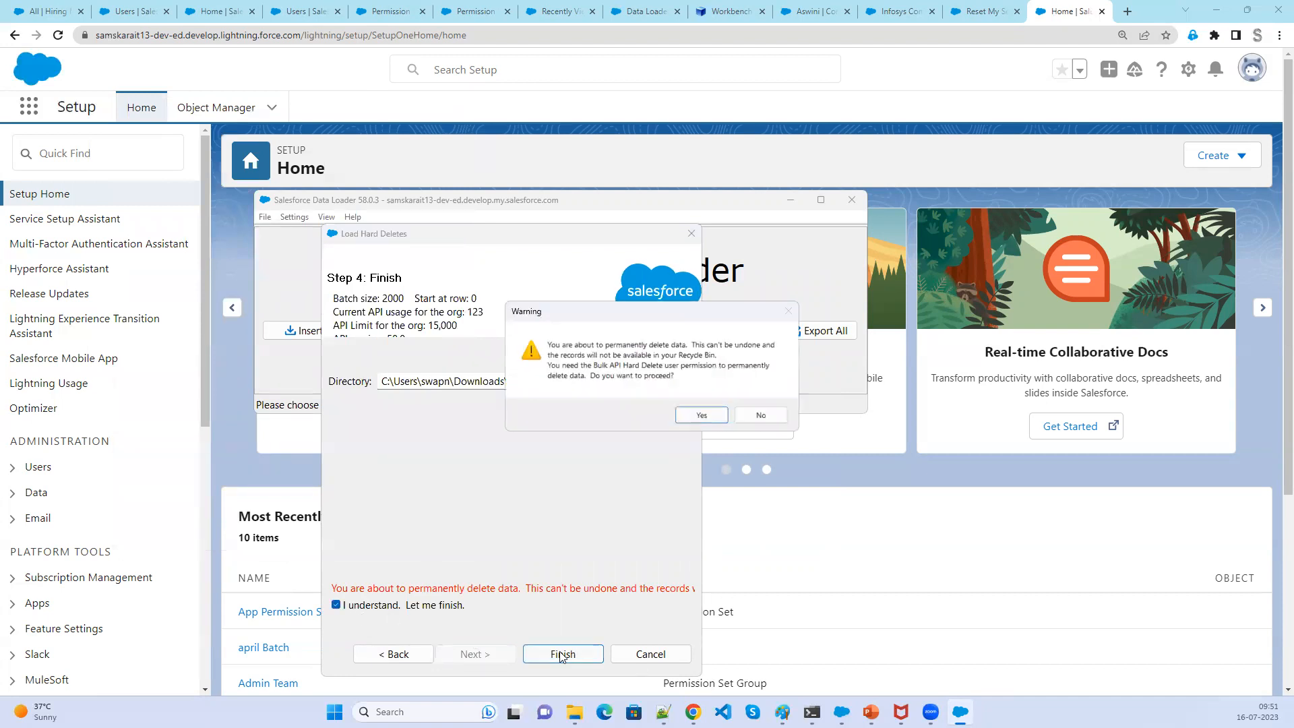
left_click(702, 415)
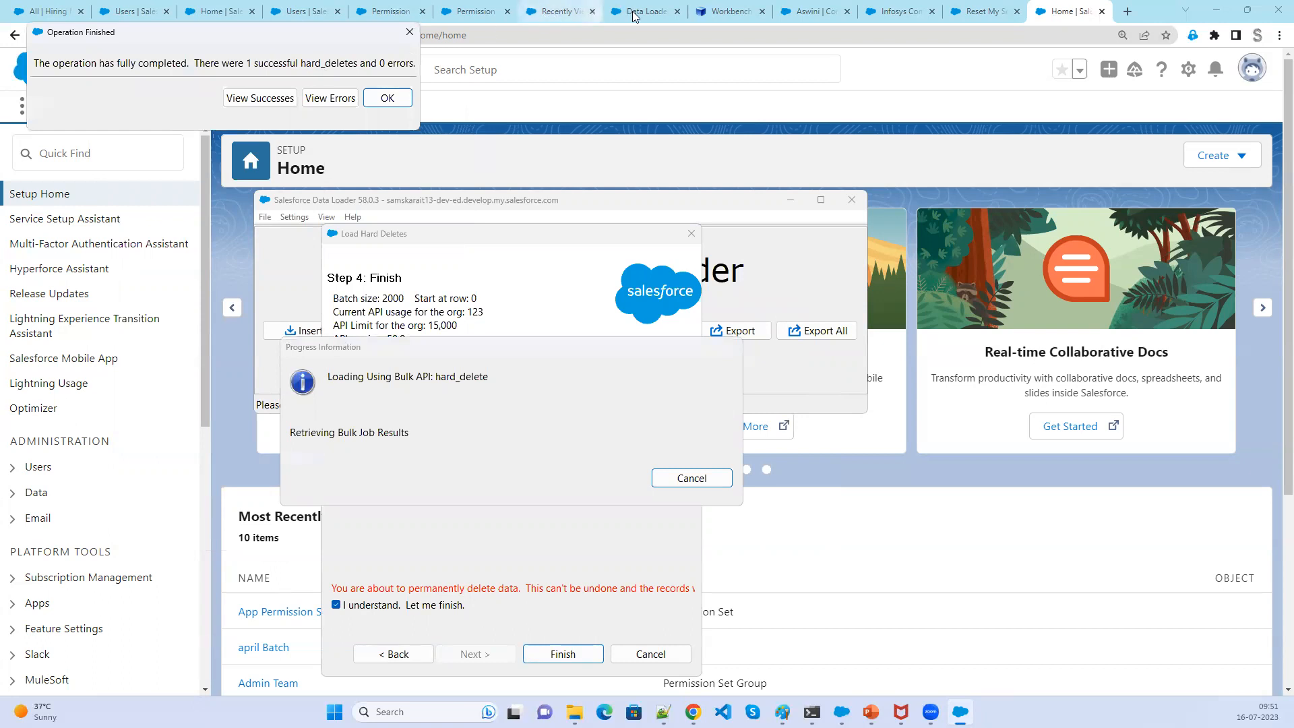
- Check the Hiring Managers list, then open the Recycle Bin by searching the app launcher for rec
left_click(131, 14)
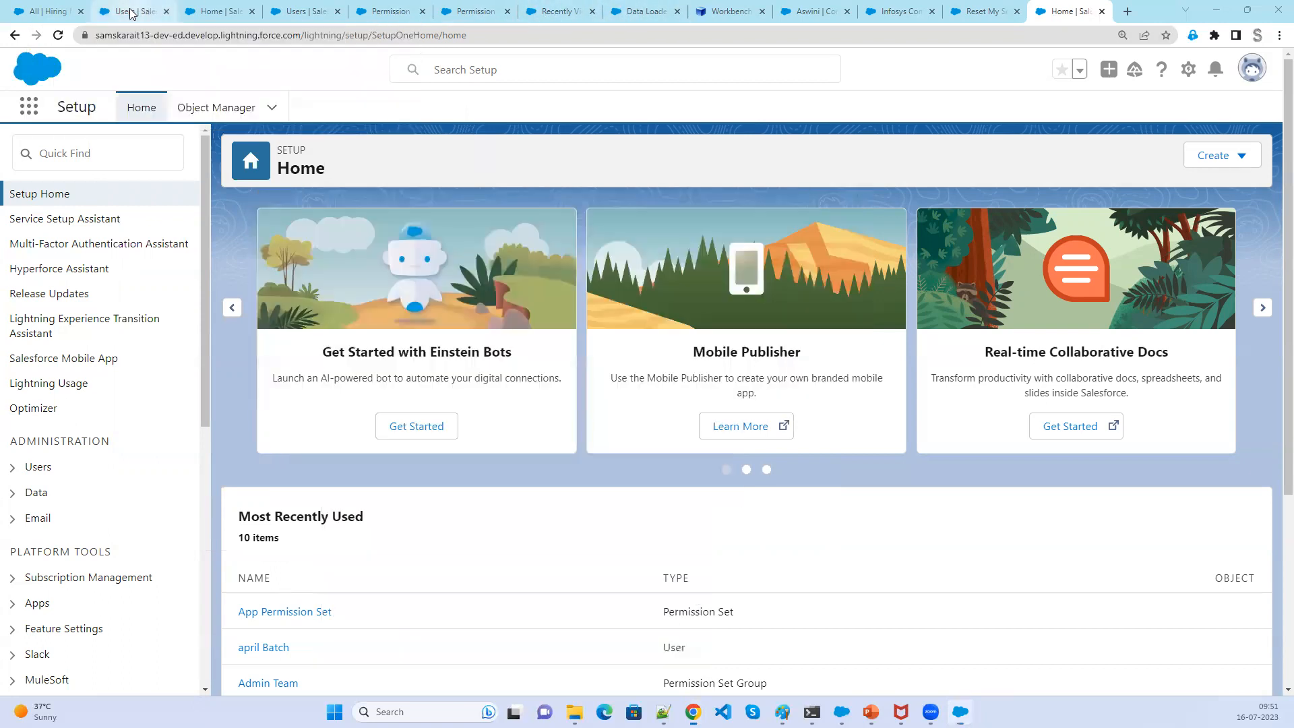
left_click(42, 13)
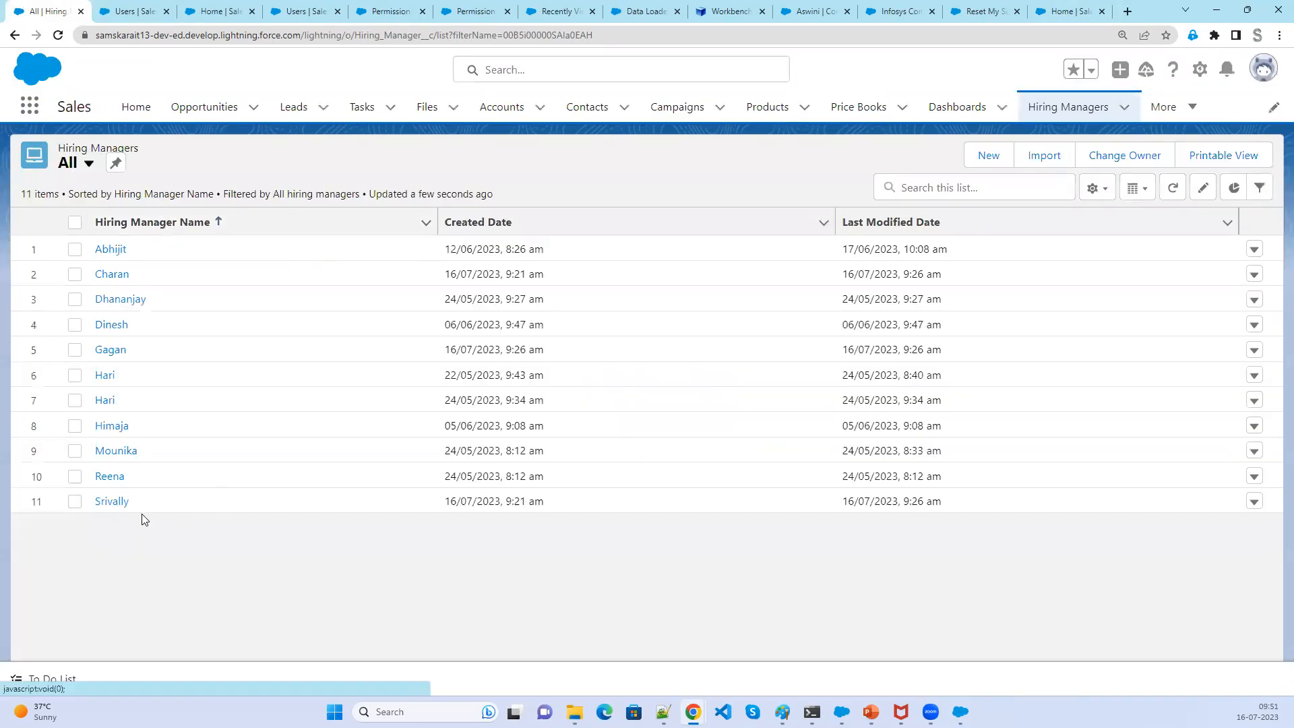
left_click(89, 165)
left_click(98, 225)
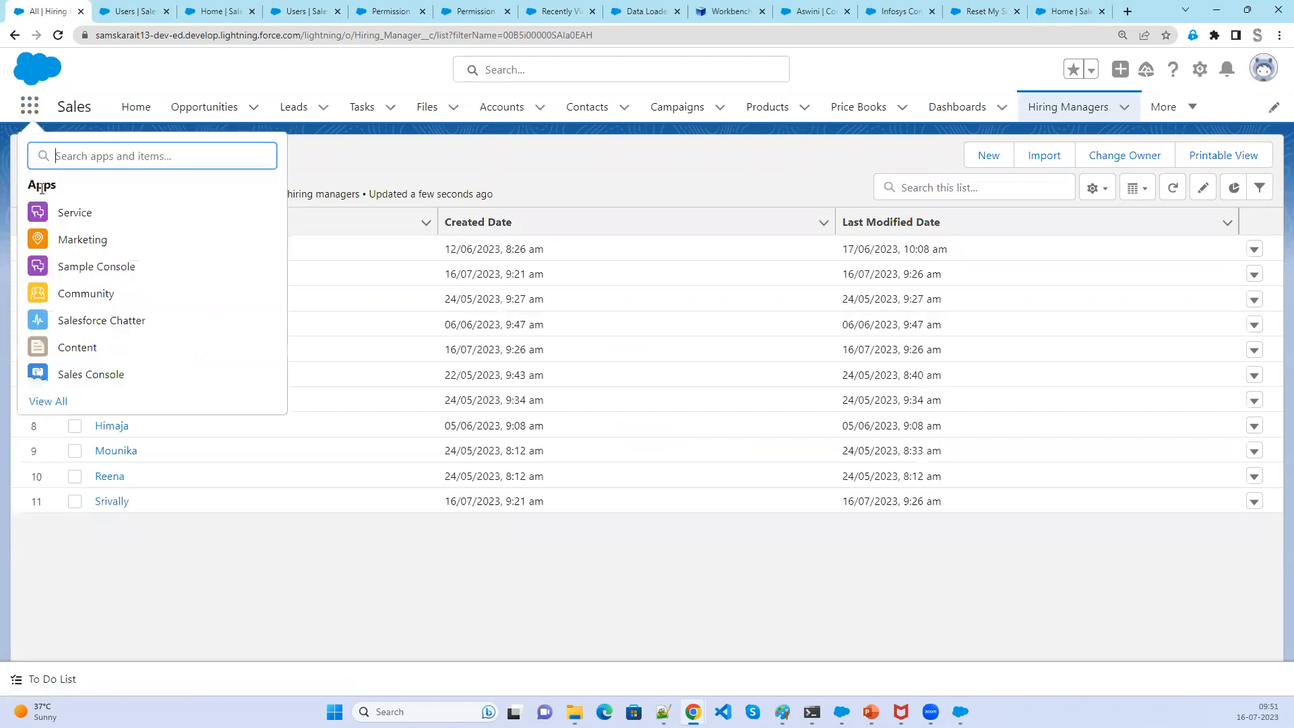
type("rec")
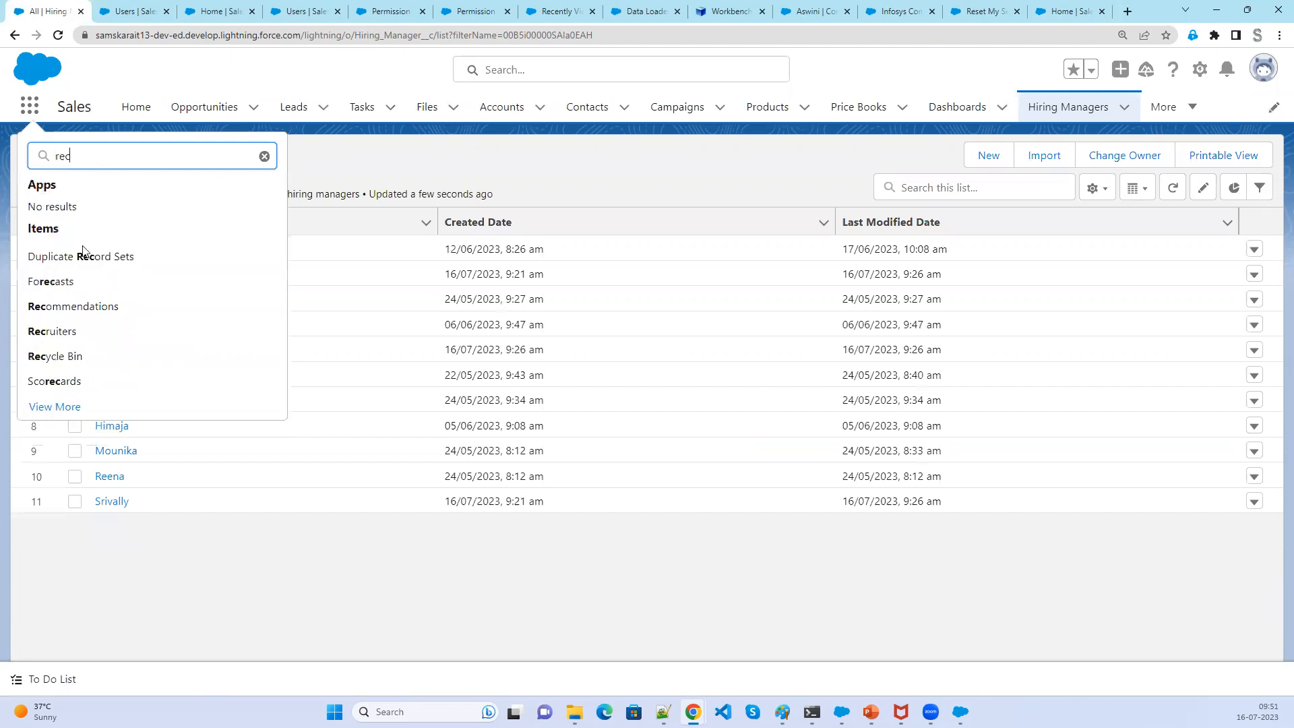
left_click(78, 358)
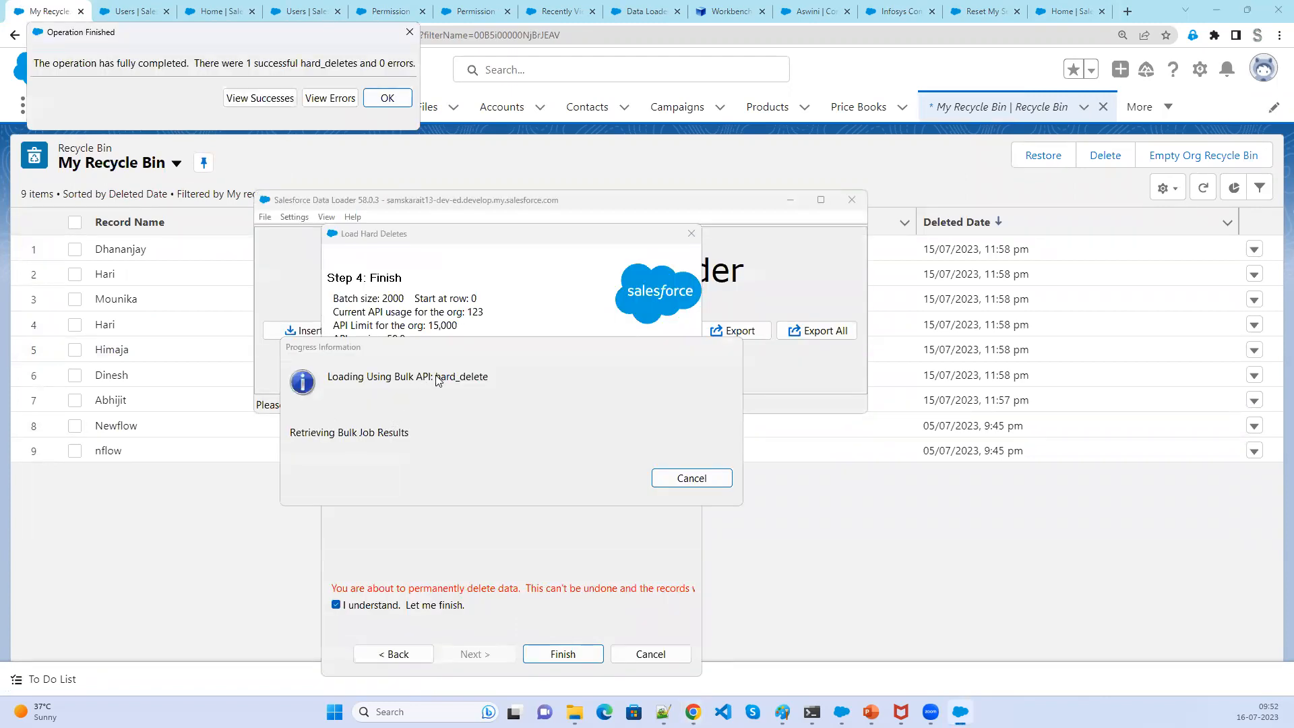
- Dismiss the operation-finished dialog, open the april Batch user's details, and open the System Administrator profile in a new tab
left_click(391, 100)
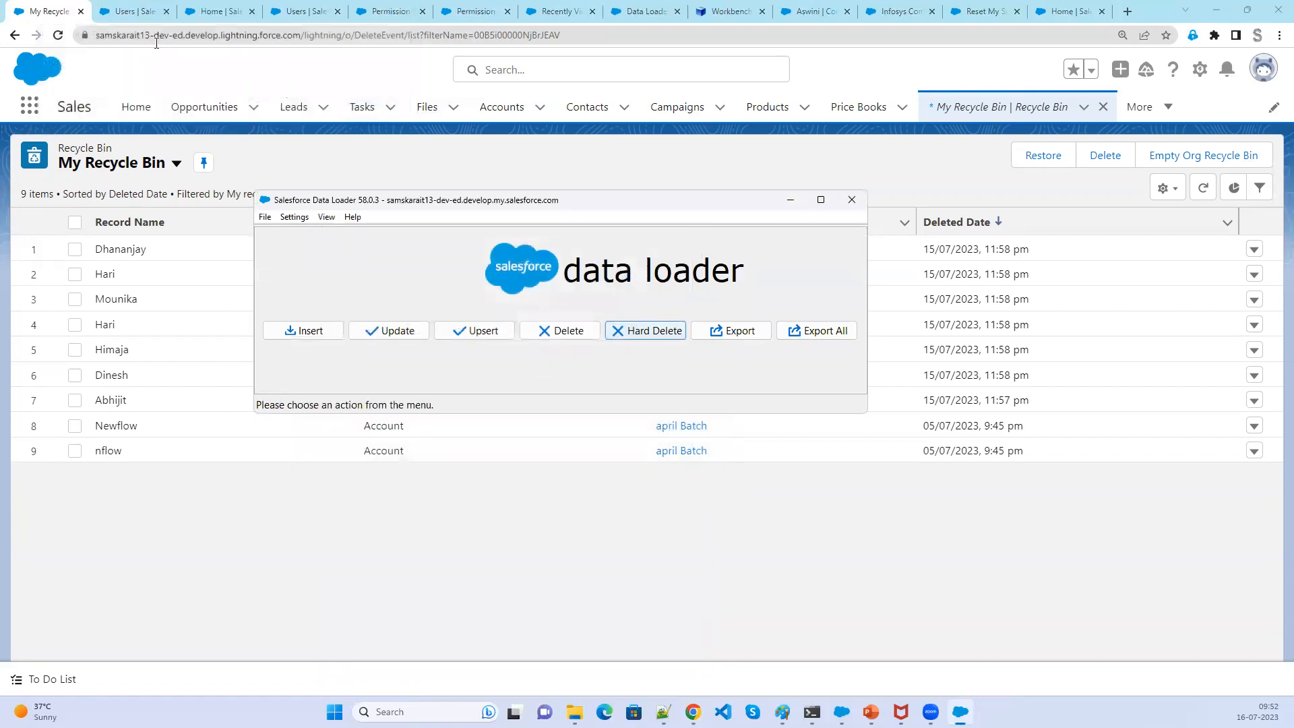
left_click(459, 16)
left_click(460, 16)
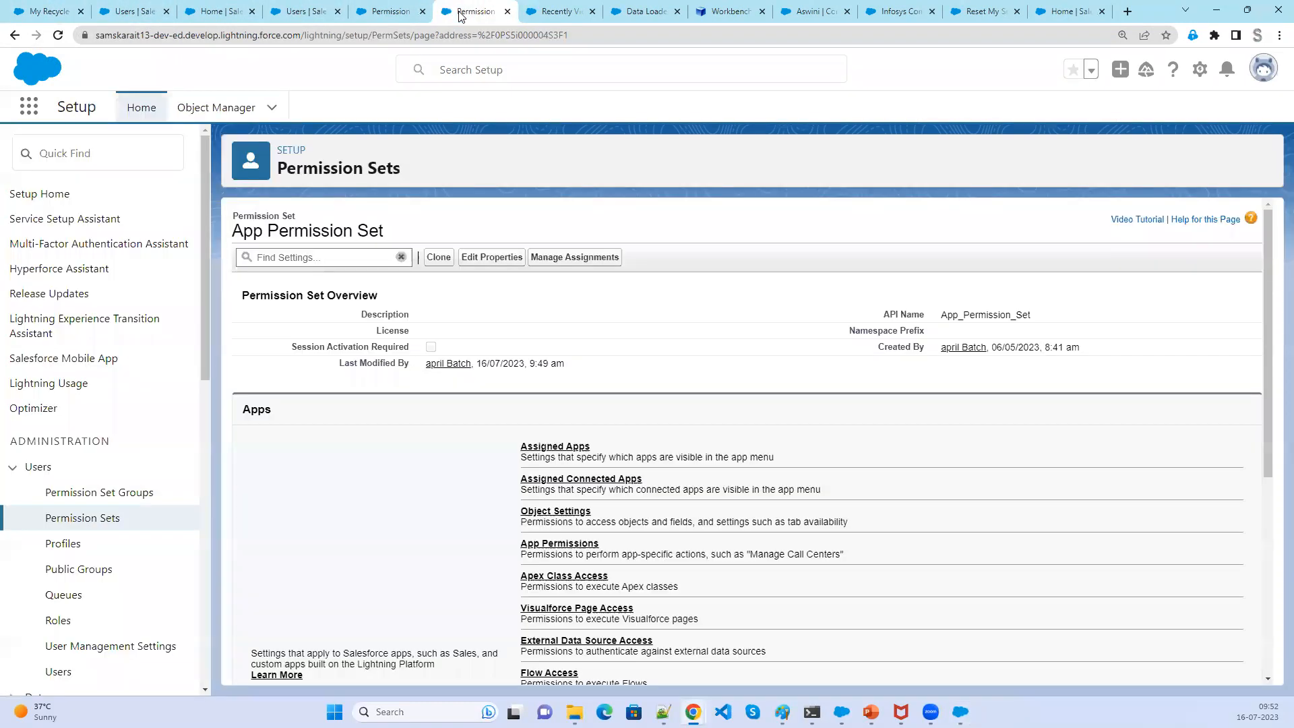
scroll(492, 578, "down", 5)
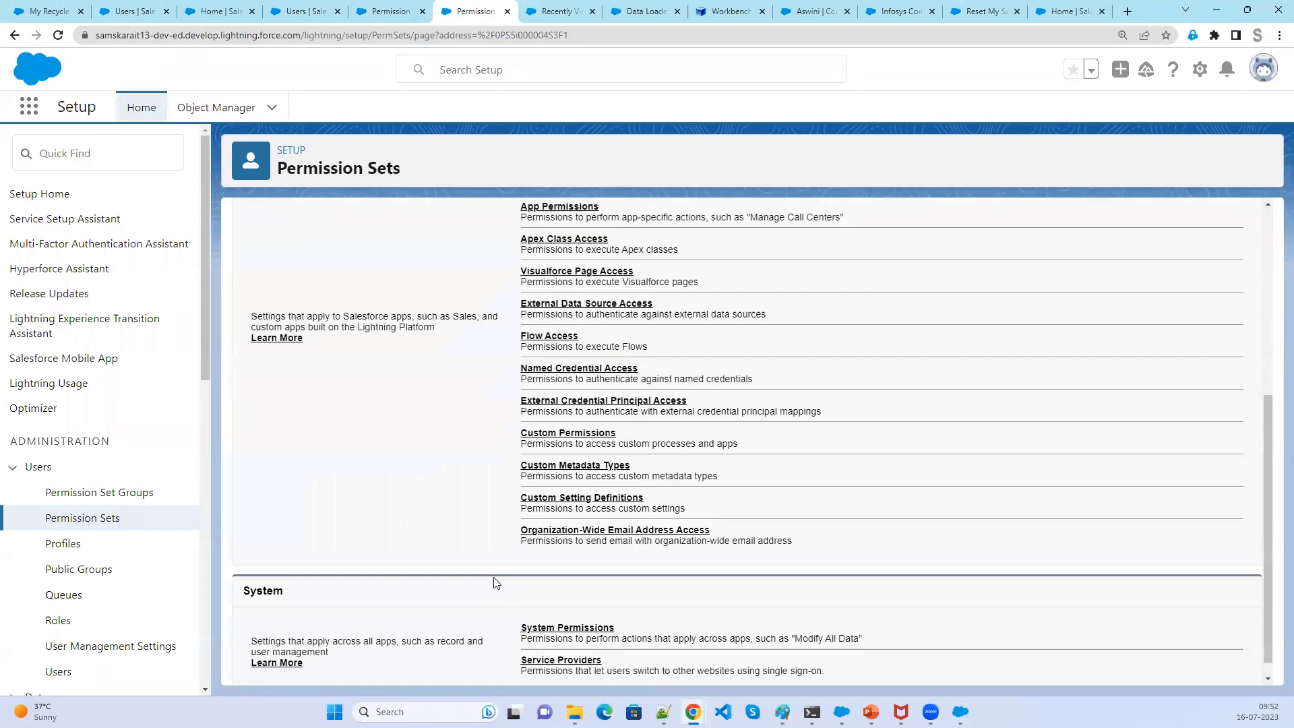
left_click(54, 674)
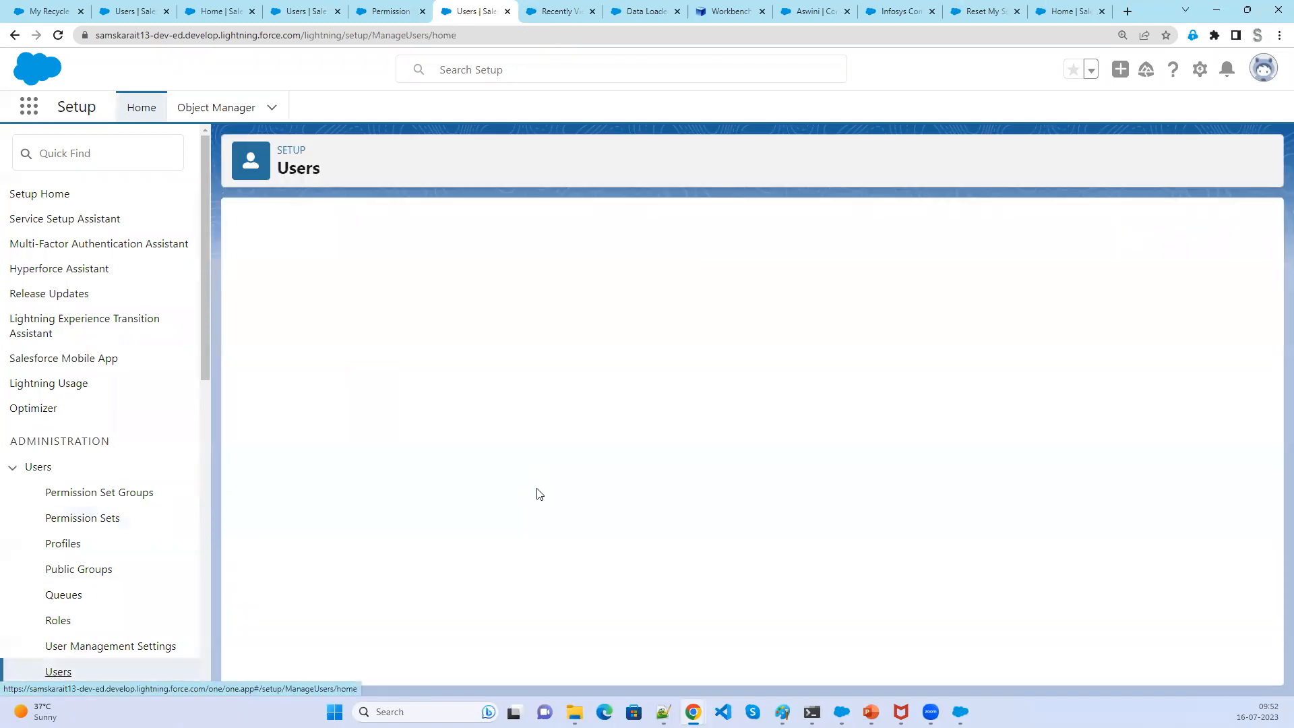
scroll(404, 600, "down", 3)
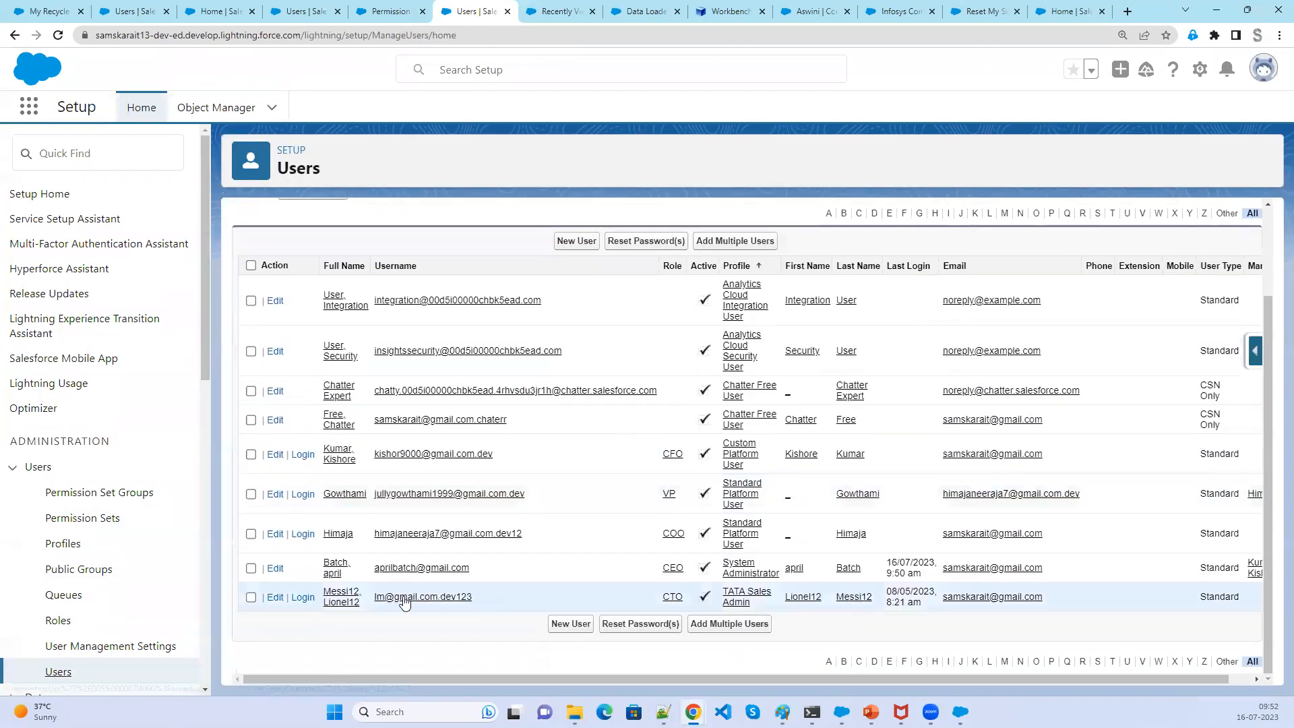
left_click(337, 579)
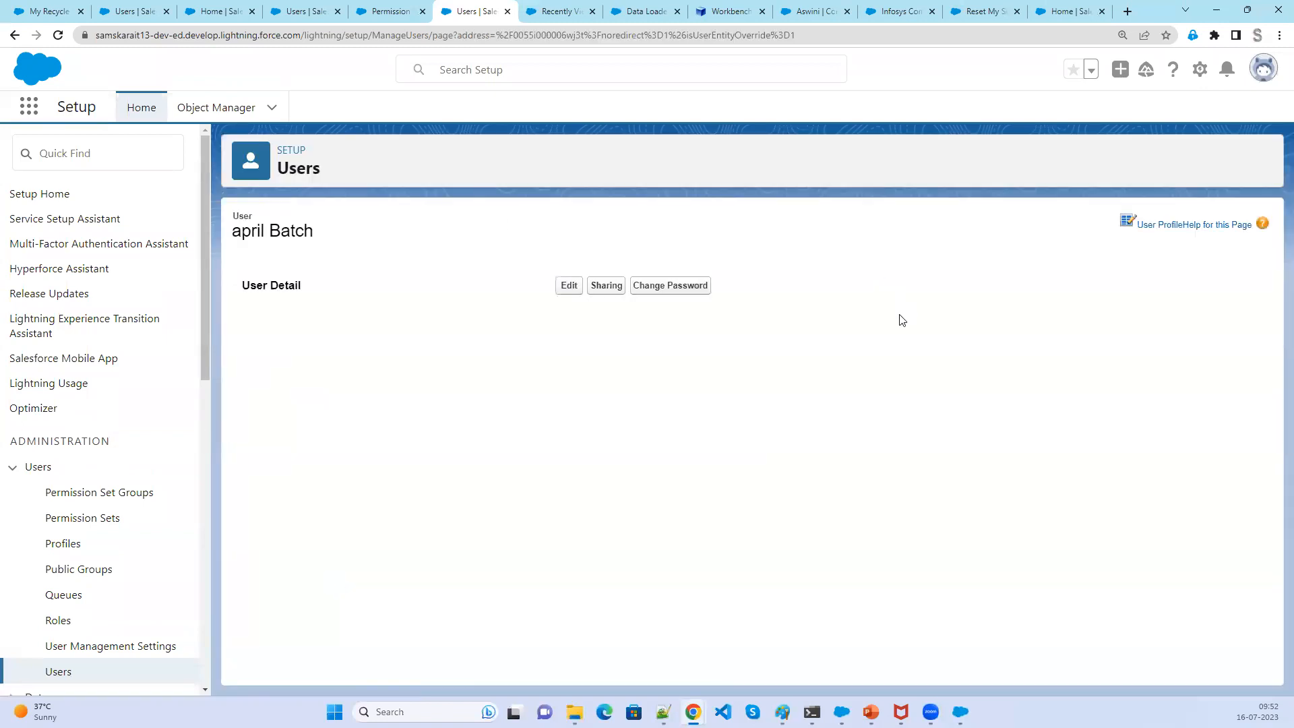
right_click(979, 360)
left_click(1011, 372)
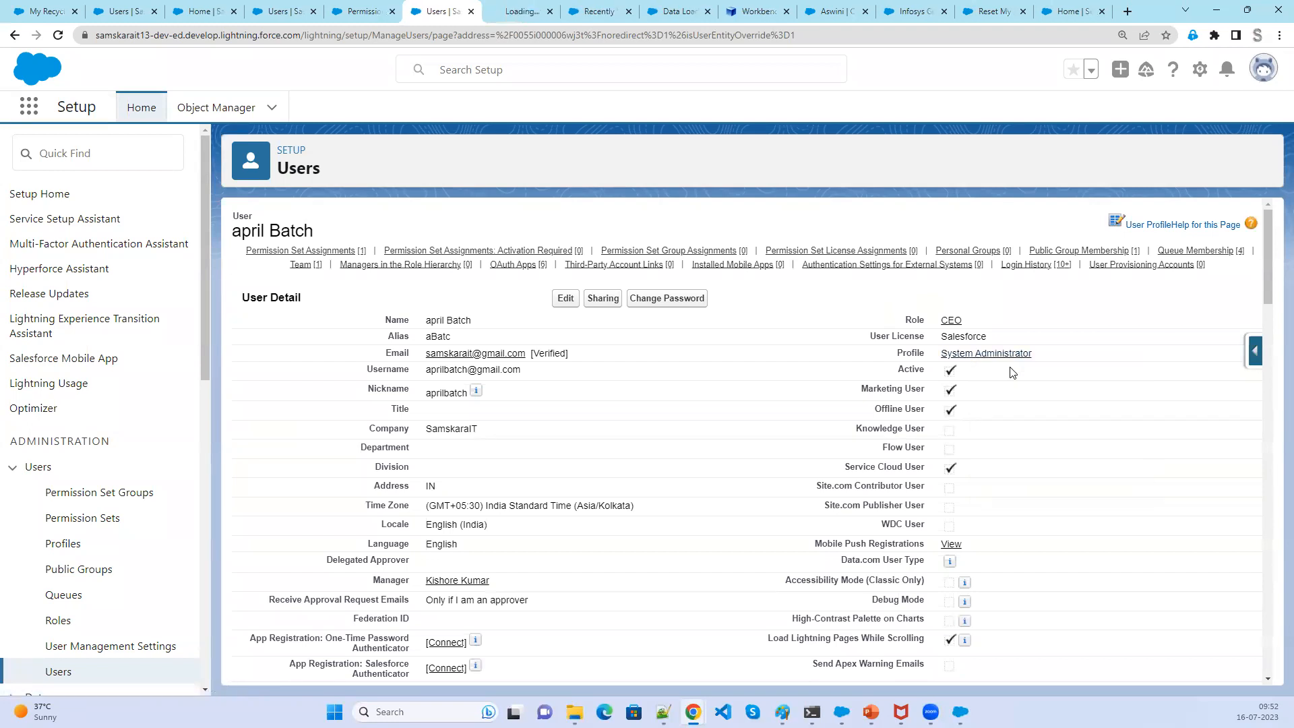
- Examine the System Administrator profile's system permissions for the Bulk API Hard Delete setting
left_click(532, 12)
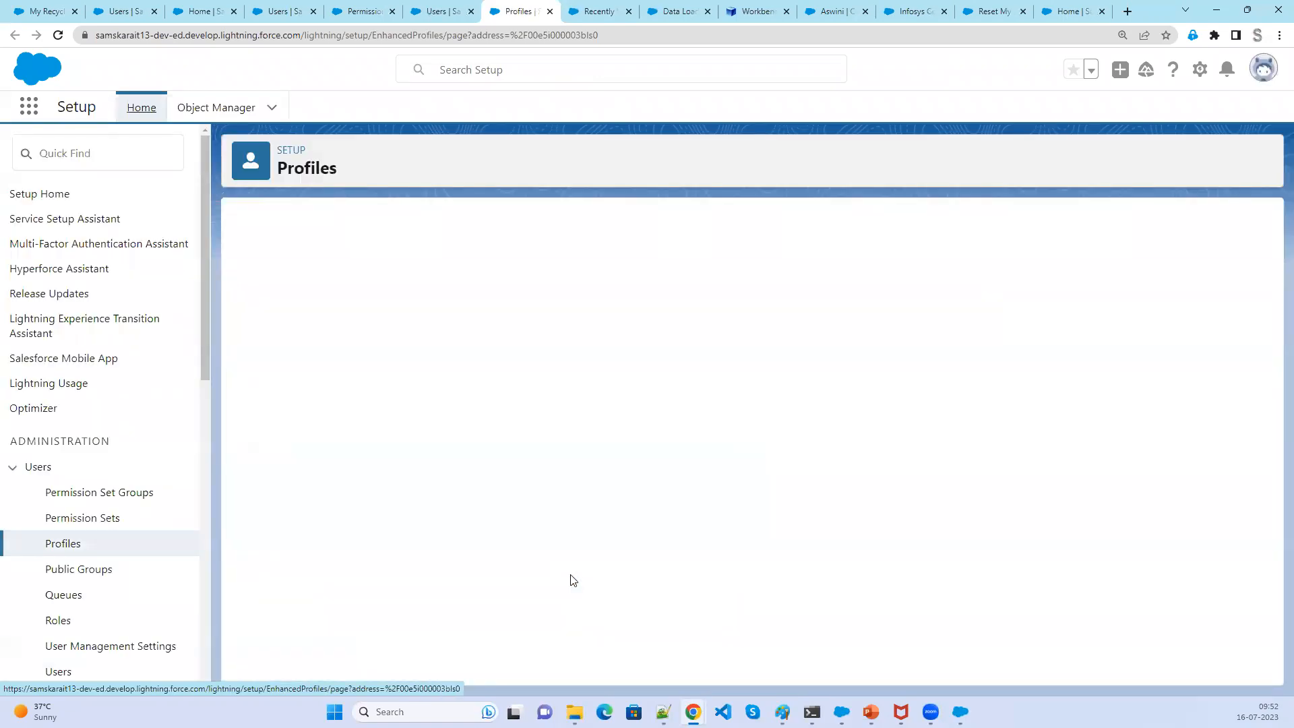
scroll(570, 593, "down", 6)
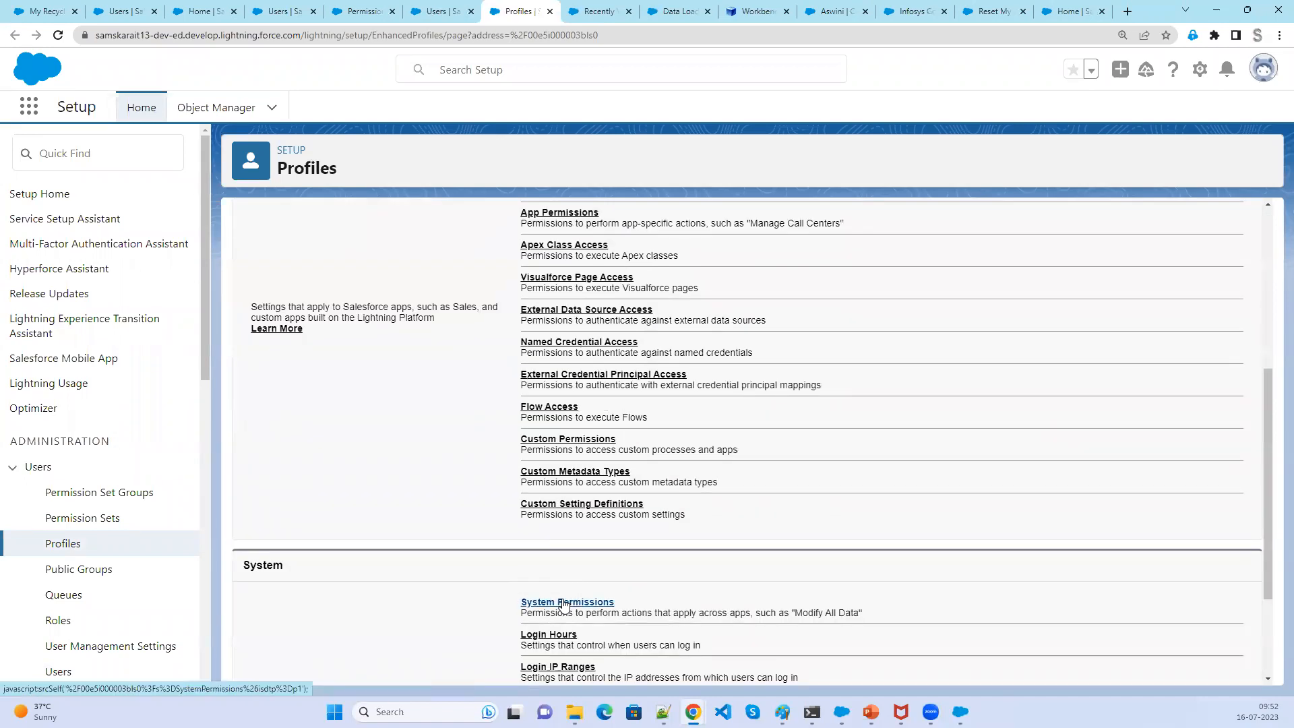
left_click(565, 603)
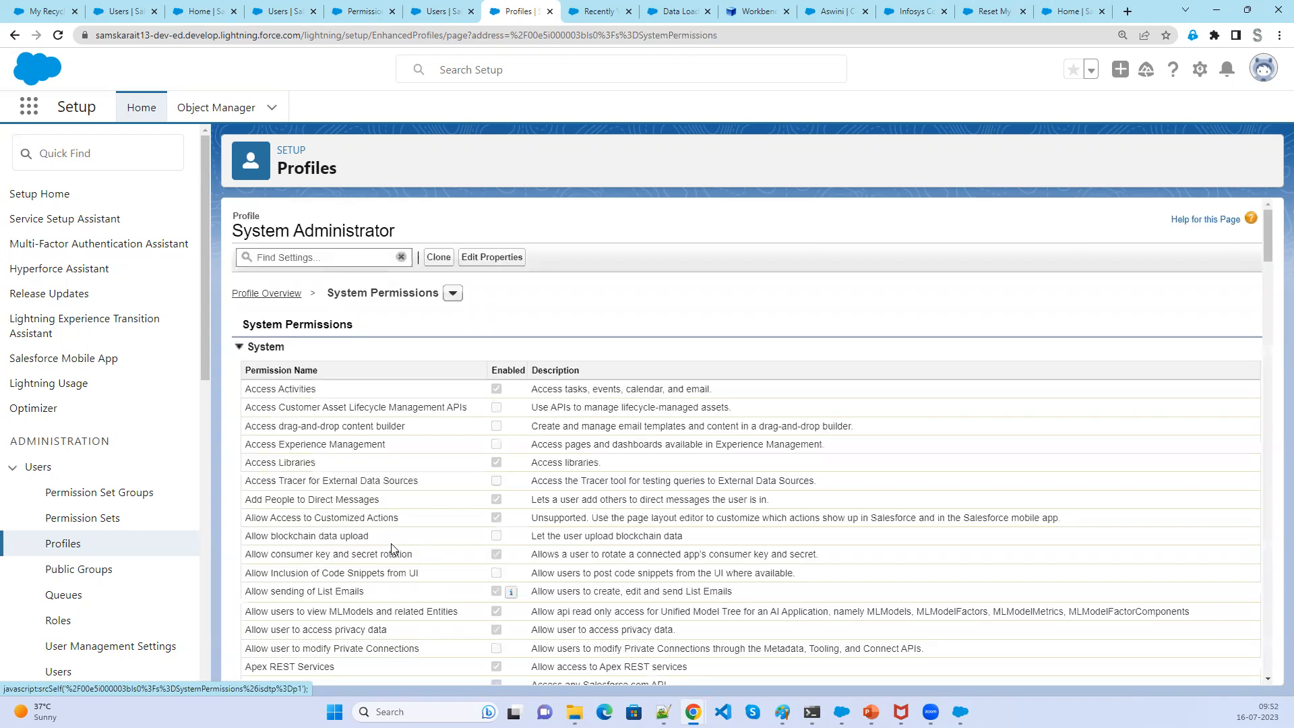
scroll(549, 573, "down", 1)
scroll(549, 573, "down", 5)
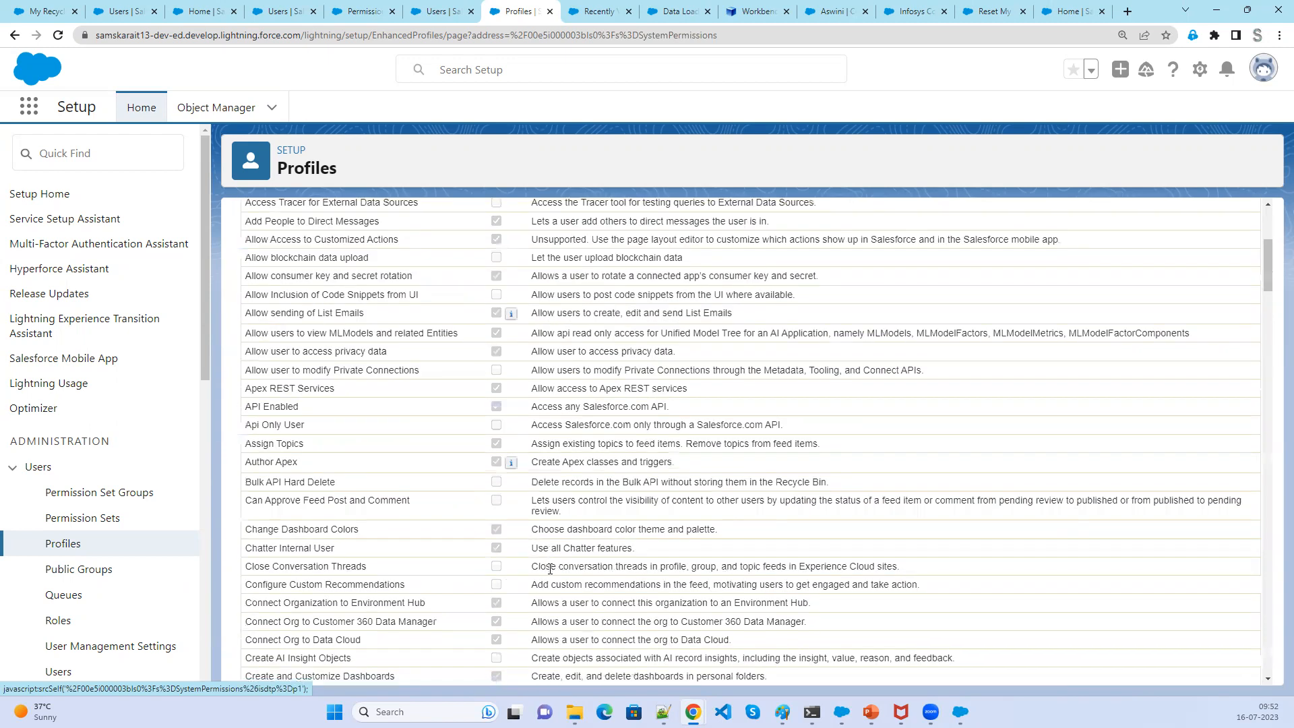
scroll(395, 446, "up", 1)
left_click_drag(349, 426, 246, 426)
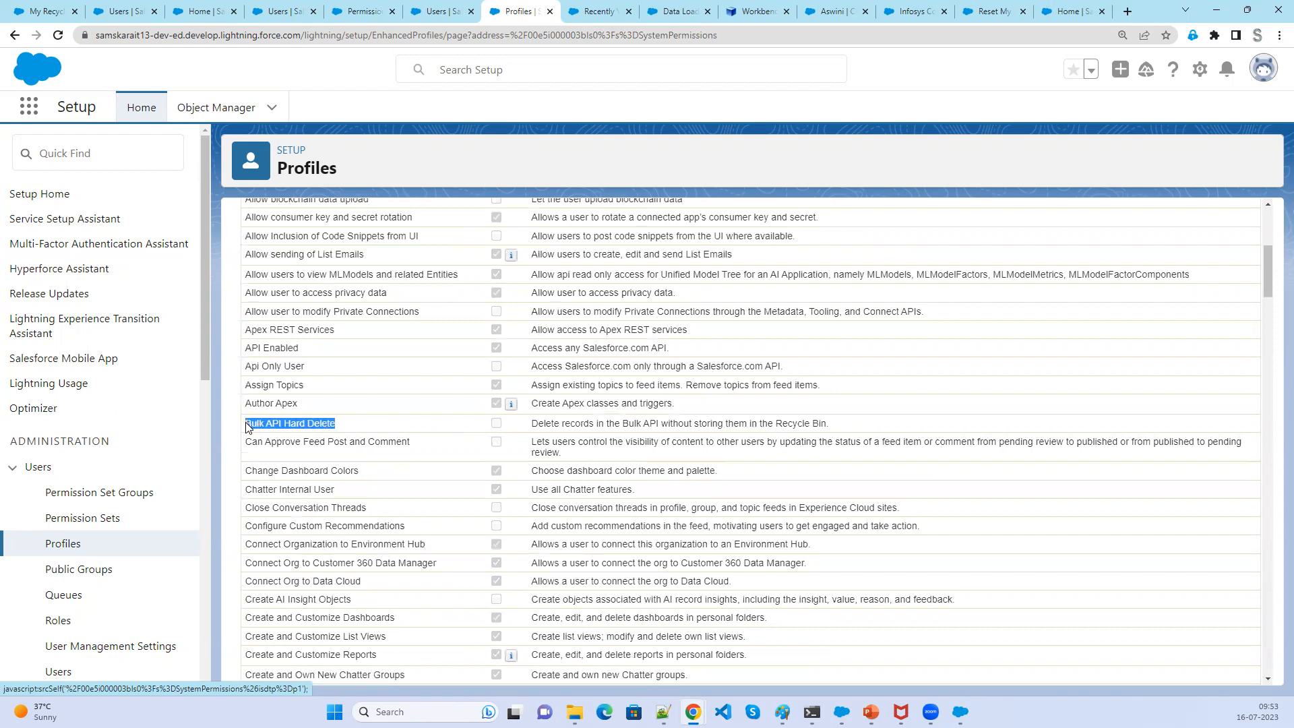
scroll(385, 539, "up", 3)
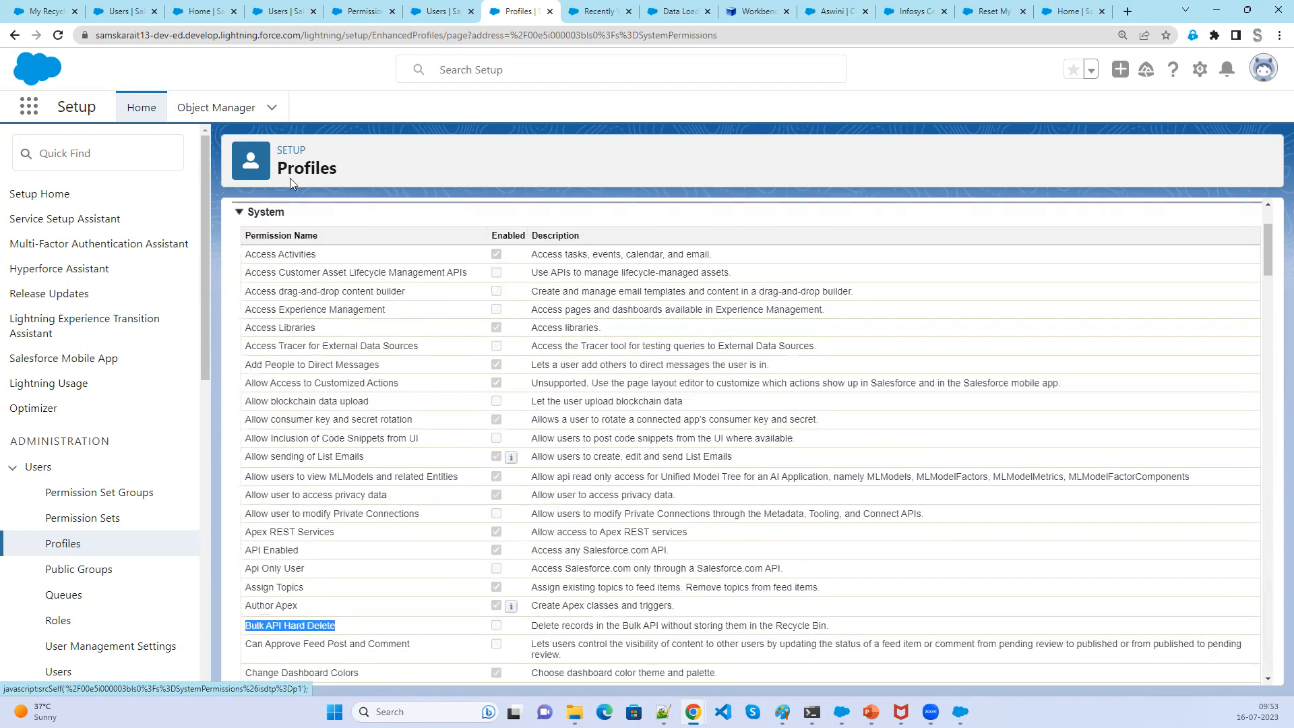
- Review the april Batch user's permission set assignments for App Permission Set and return to Data Loader
left_click(448, 13)
scroll(566, 572, "down", 7)
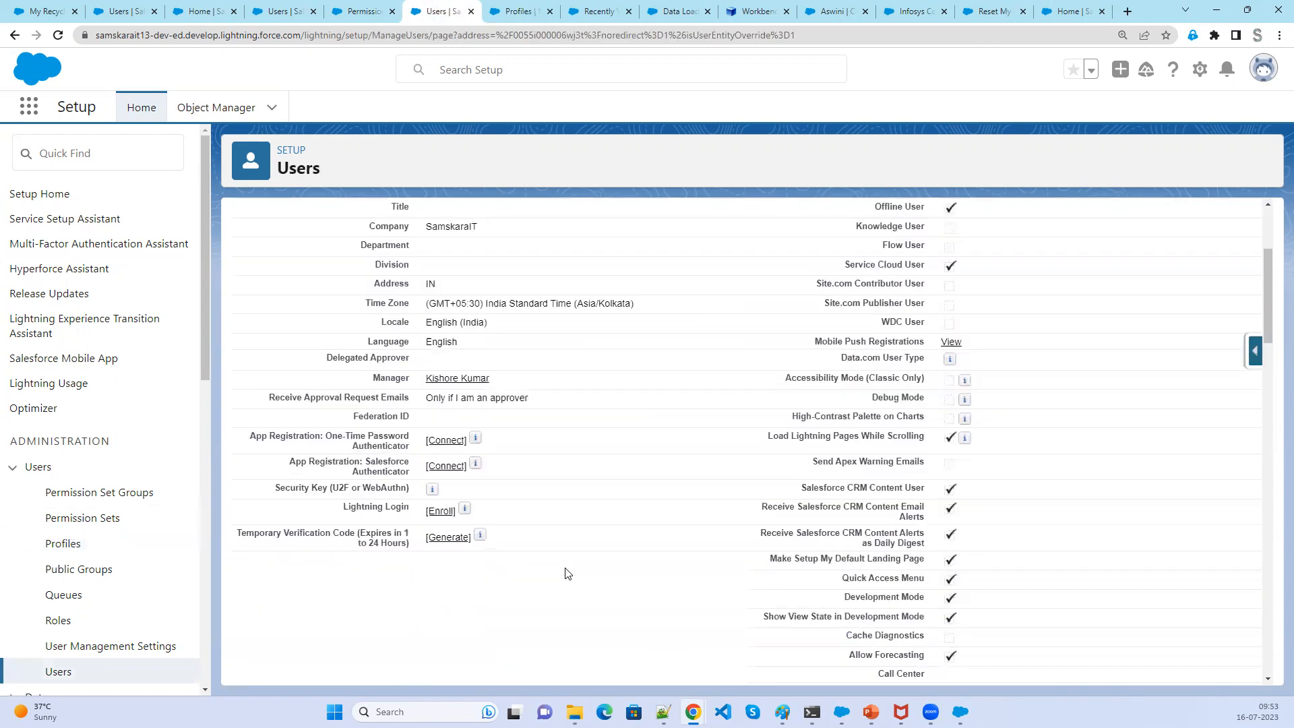
scroll(566, 573, "down", 6)
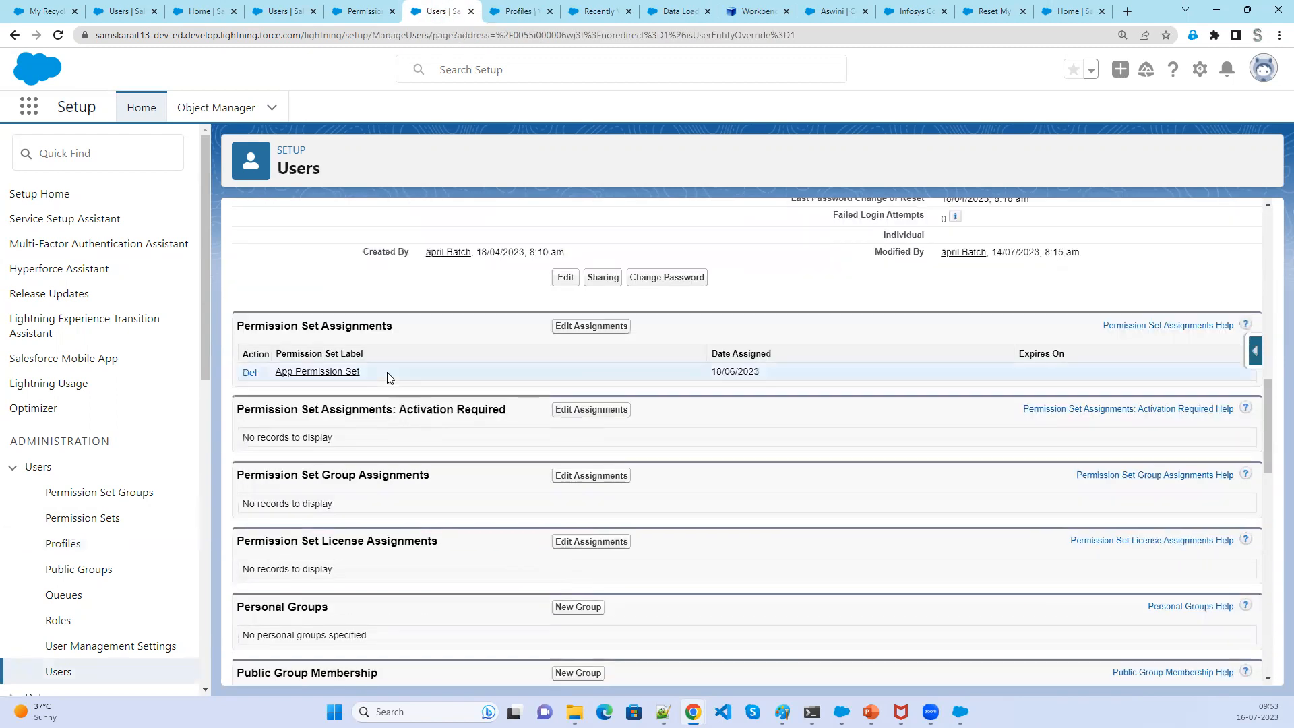
left_click_drag(382, 376, 275, 371)
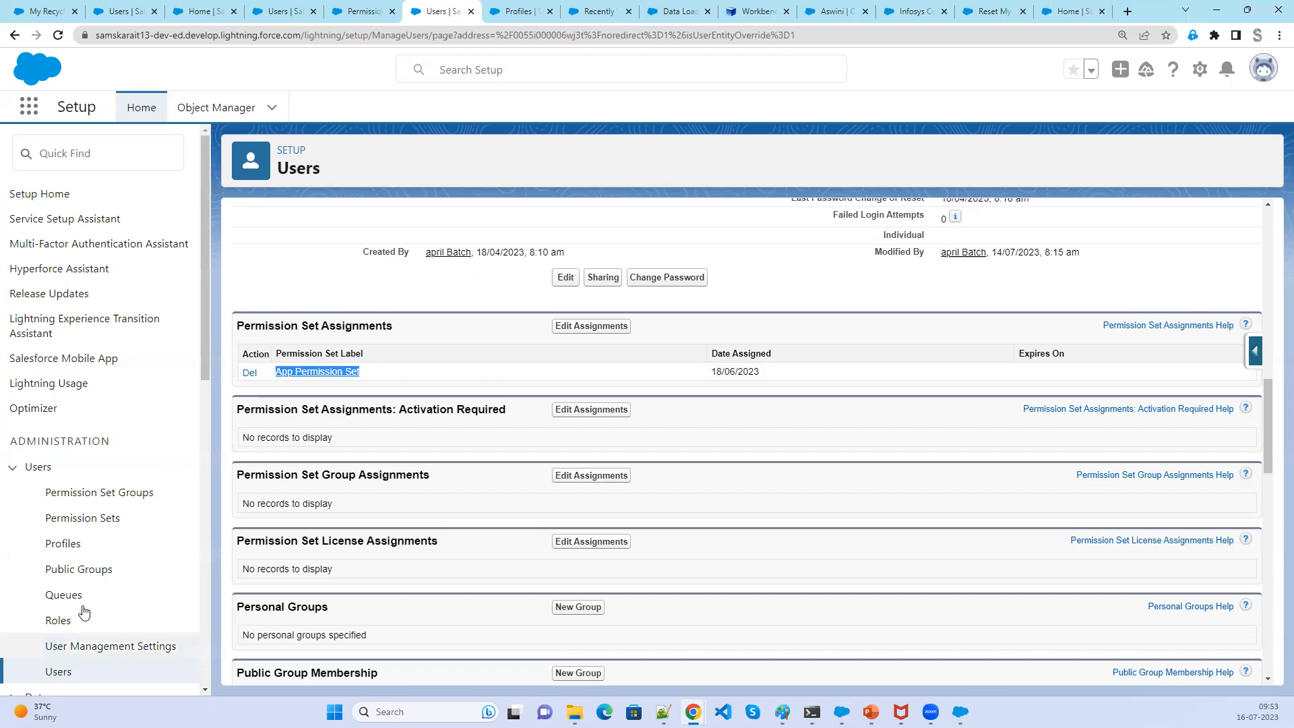
left_click(961, 711)
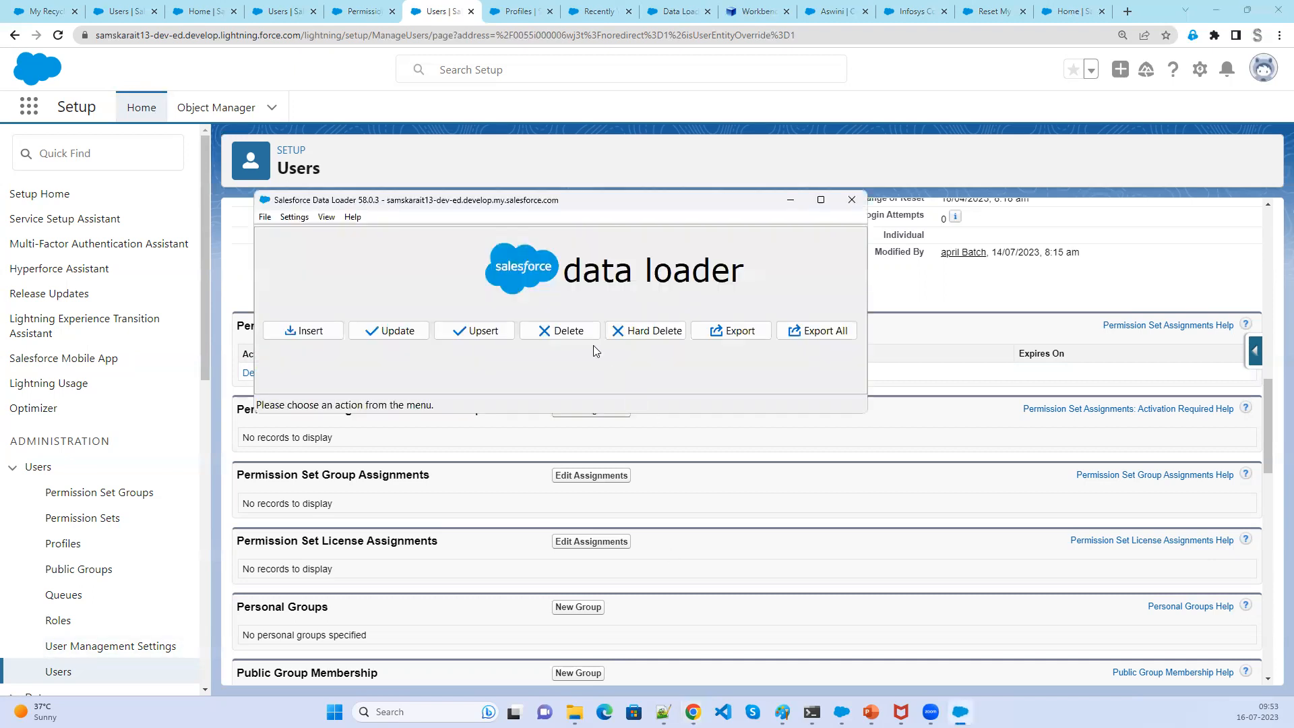